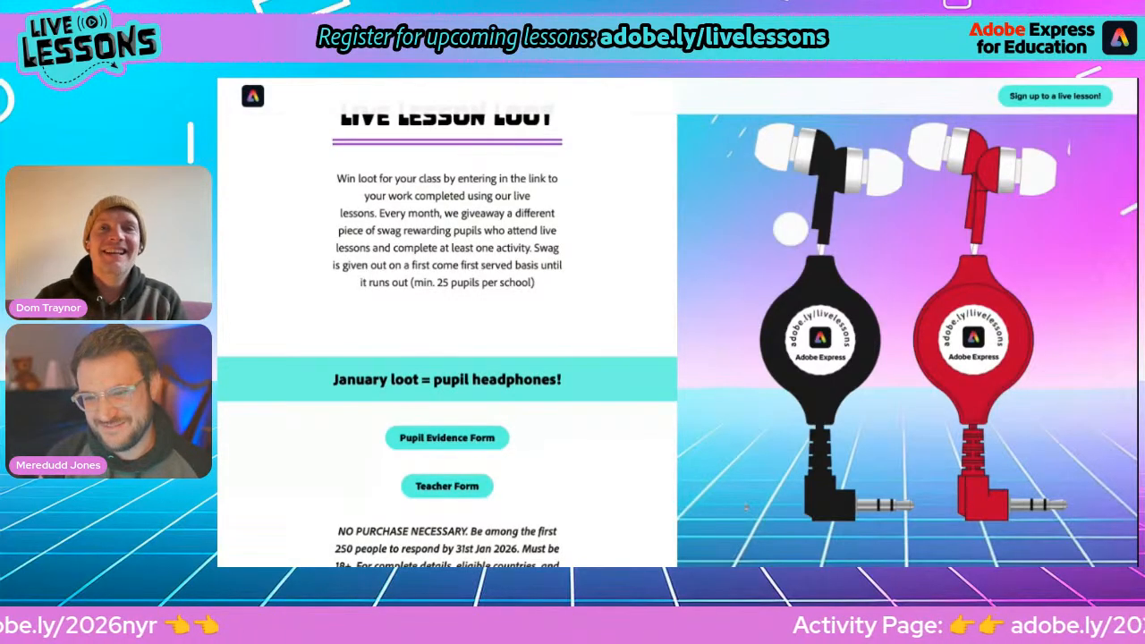
Review the Activity 1 resolution infographic instructions and example poster on the activity page
scroll(697, 313, "up", 10)
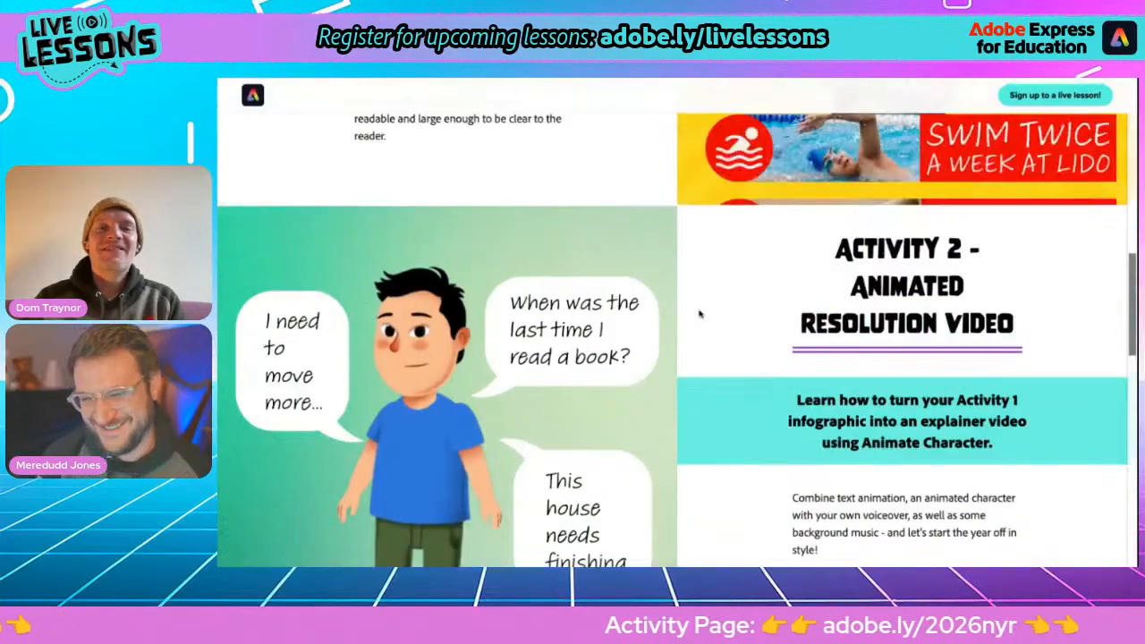
scroll(700, 313, "up", 3)
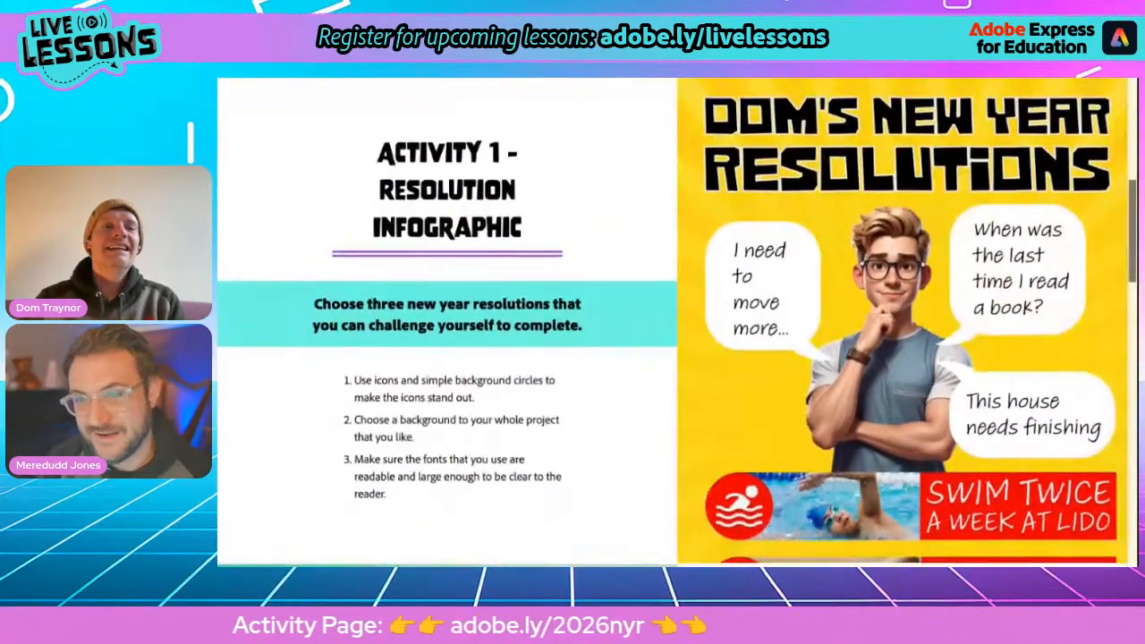
scroll(670, 327, "down", 1)
scroll(677, 324, "up", 1)
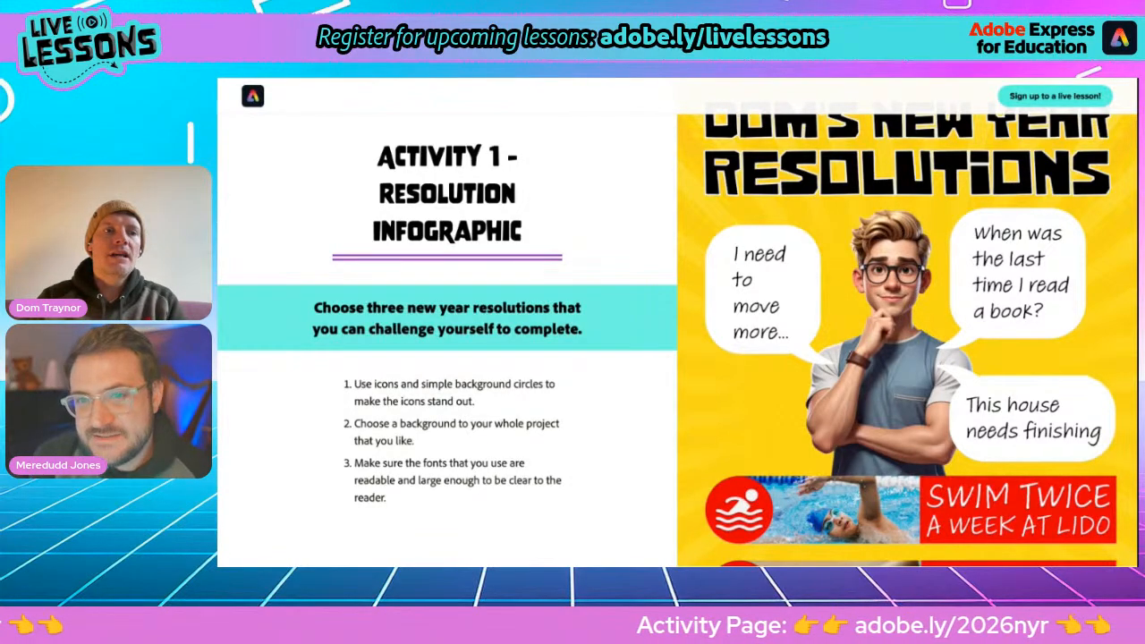
Switch to Adobe Express and create a blank poster, dismissing the education filters notice and the template suggestions
key("ctrl+Tab")
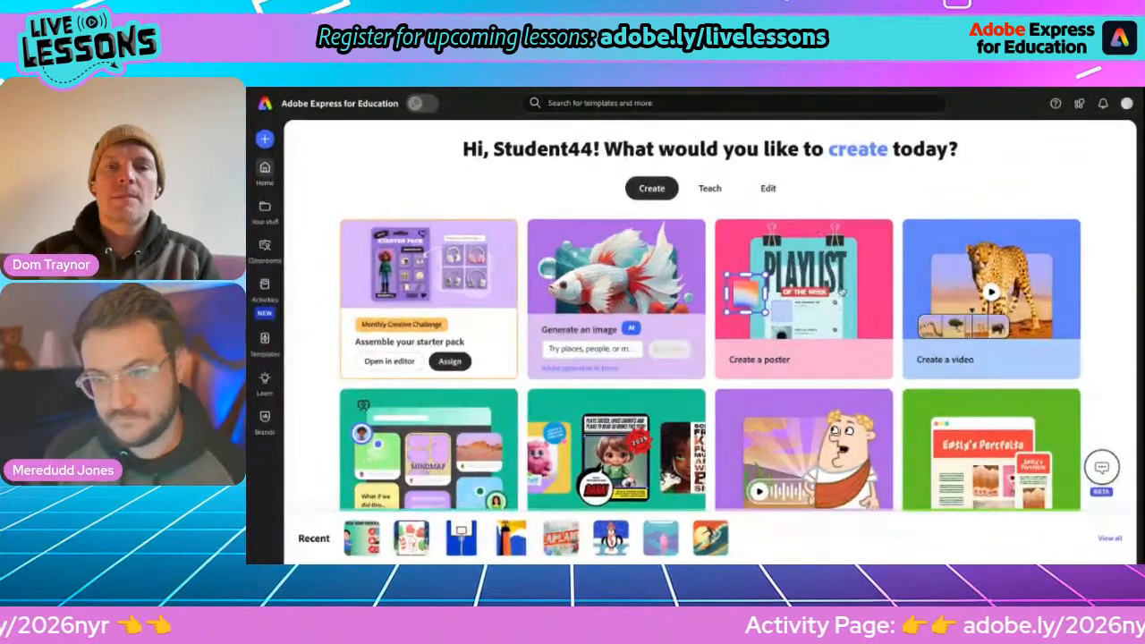
left_click(789, 309)
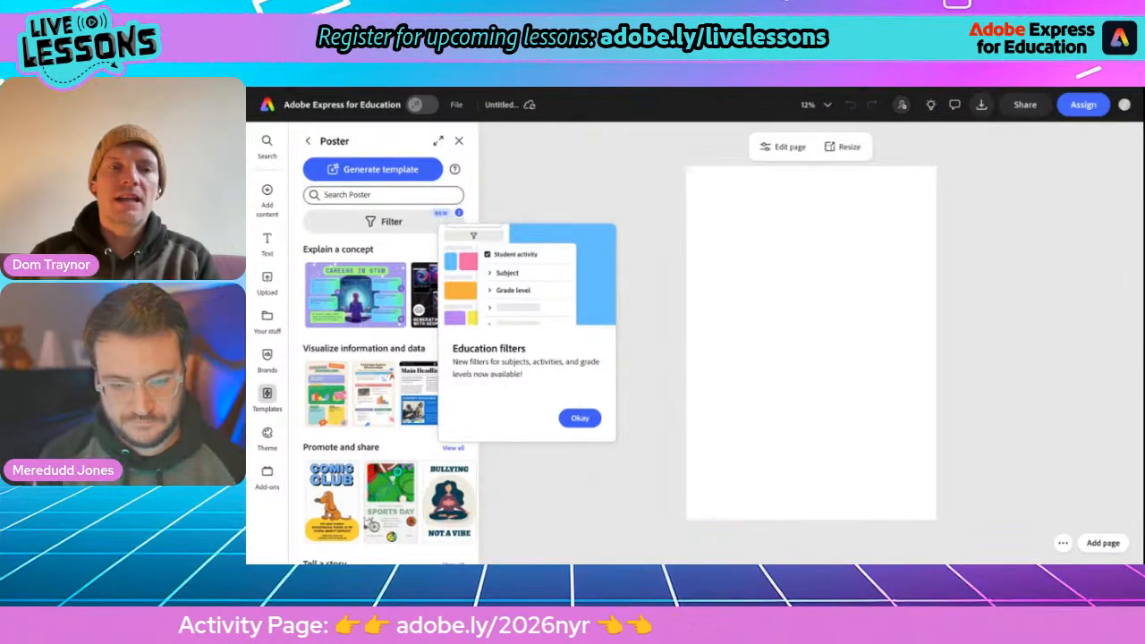
left_click(579, 421)
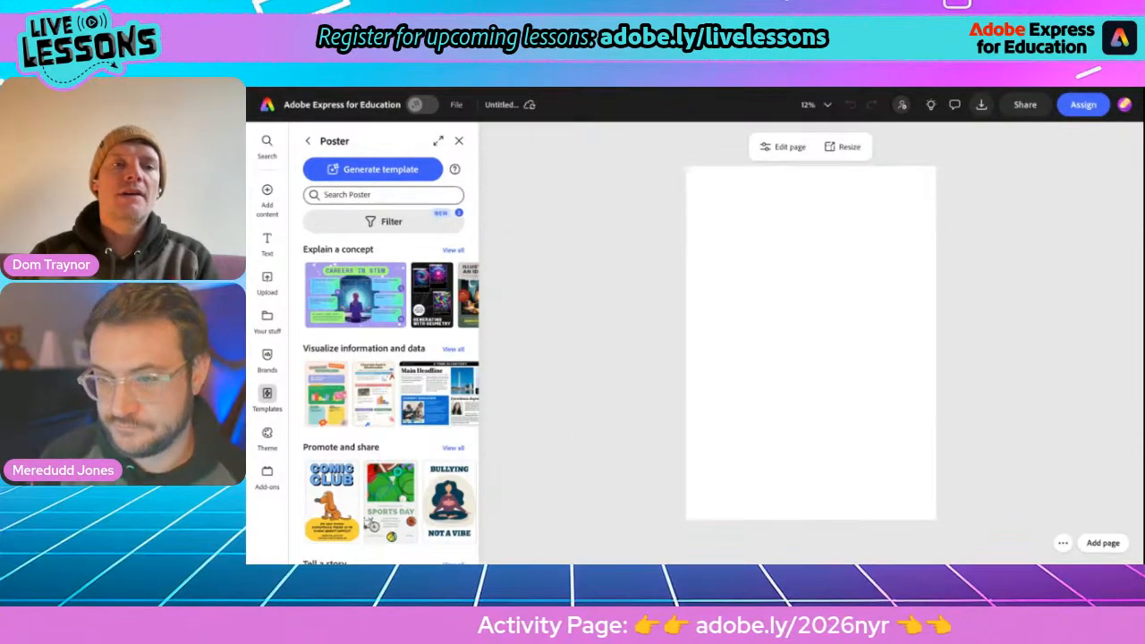
left_click(459, 142)
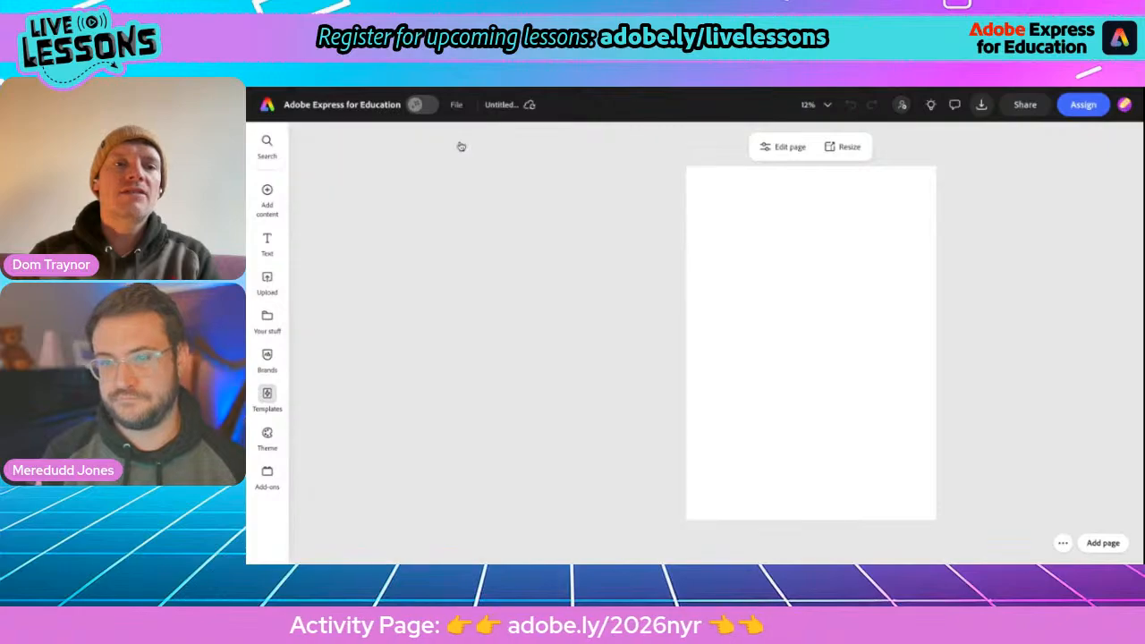
Rename the poster document as "NYR" followed by the presenter's first name
left_click(491, 105)
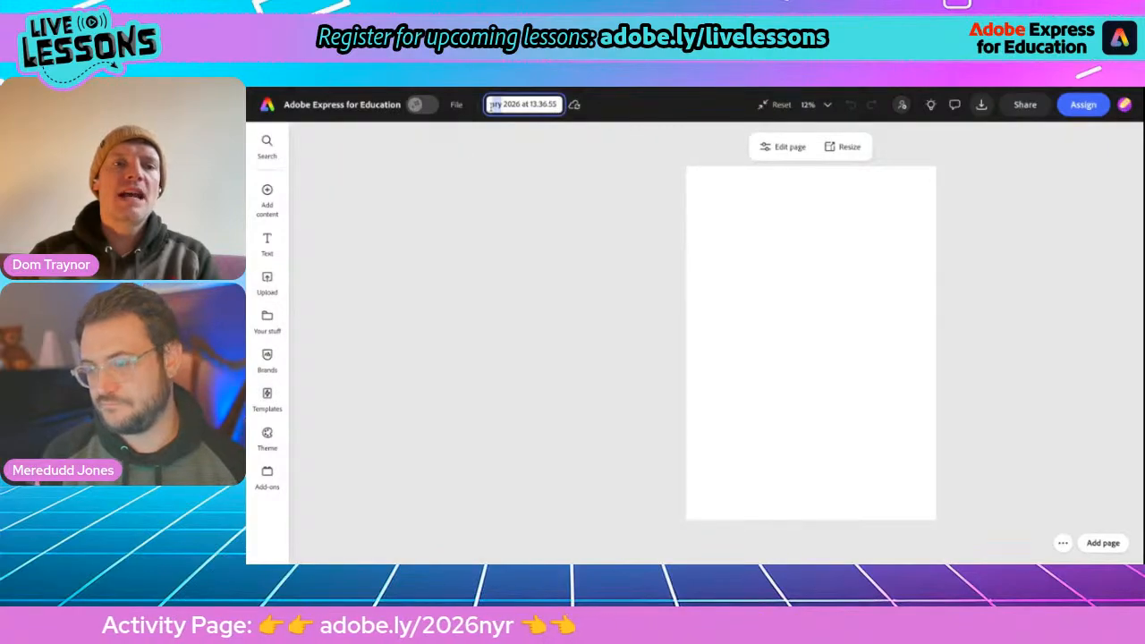
key("ctrl+a")
type("NY")
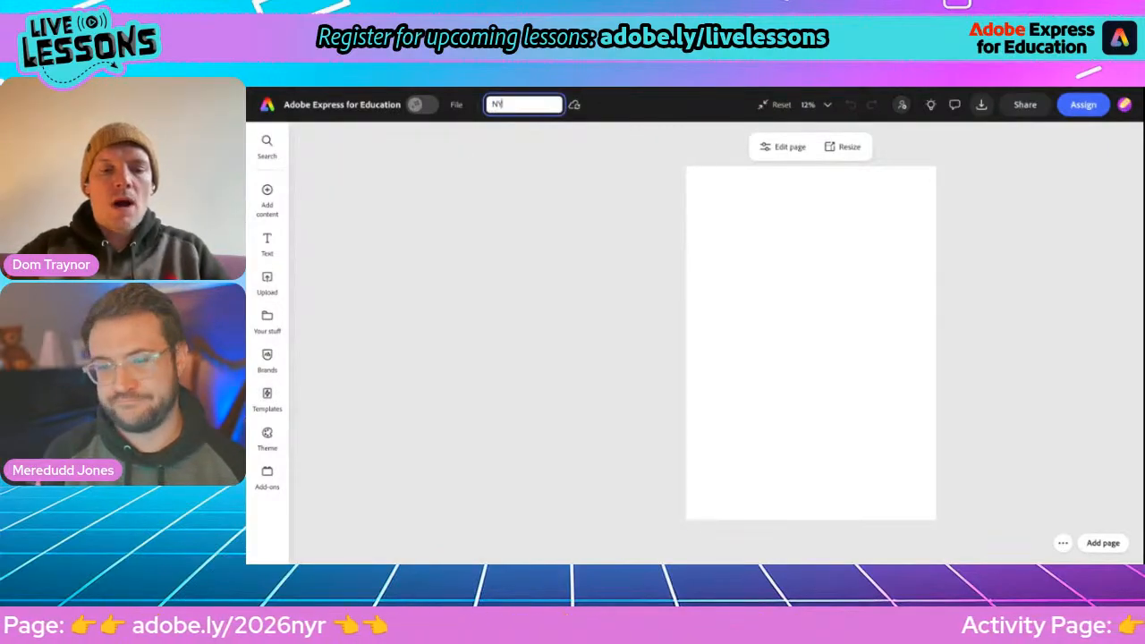
type("R Dom")
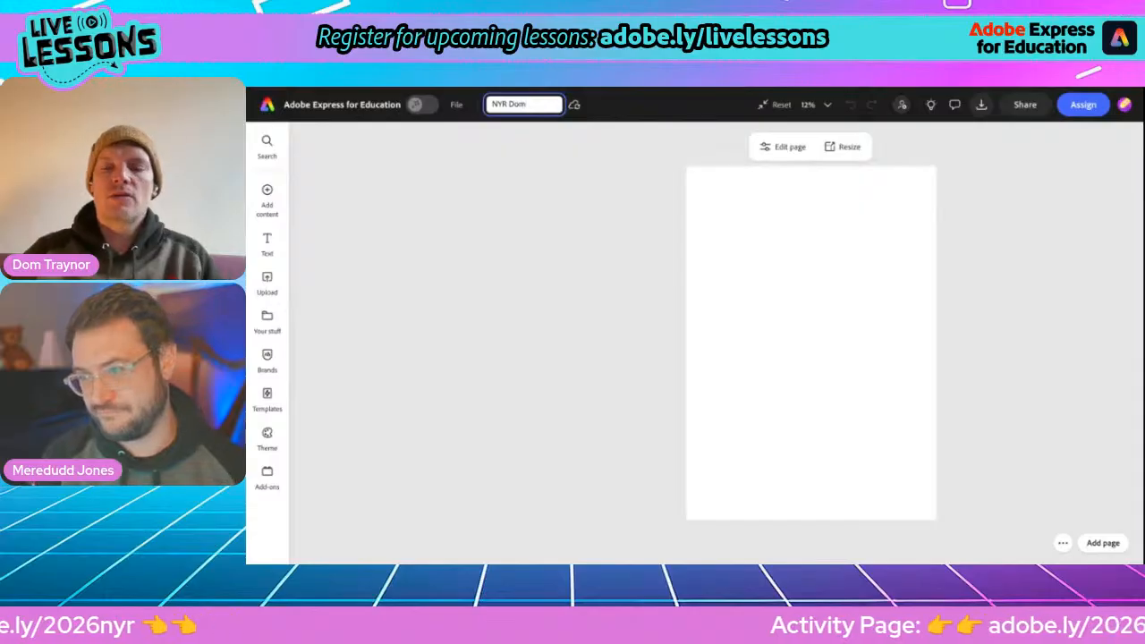
key("Escape")
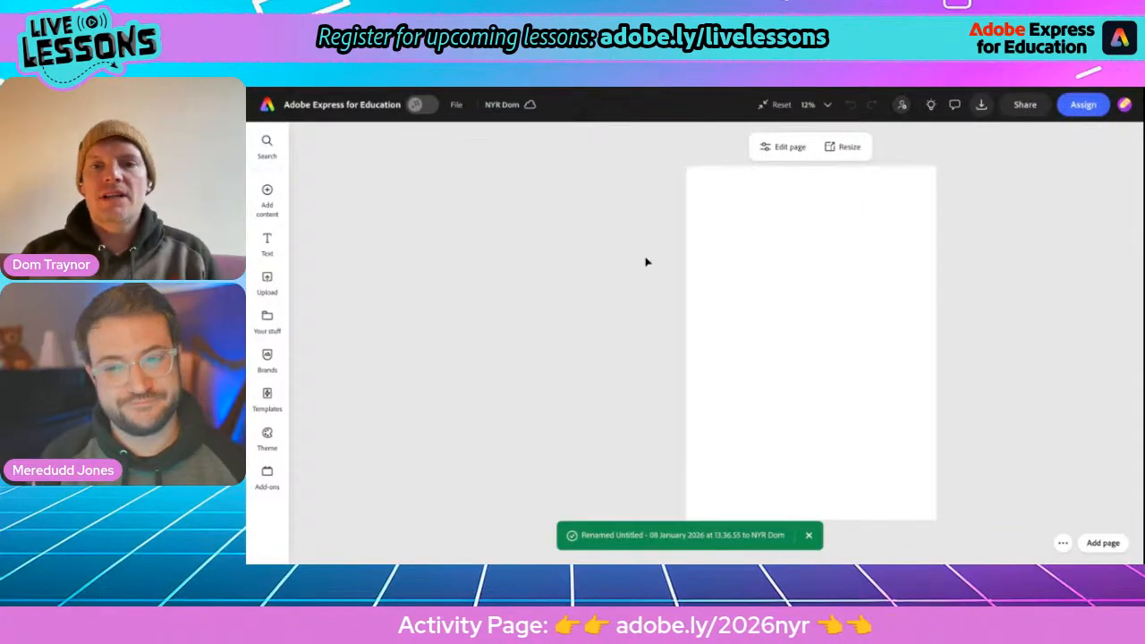
scroll(648, 262, "up", 5)
scroll(648, 262, "down", 5)
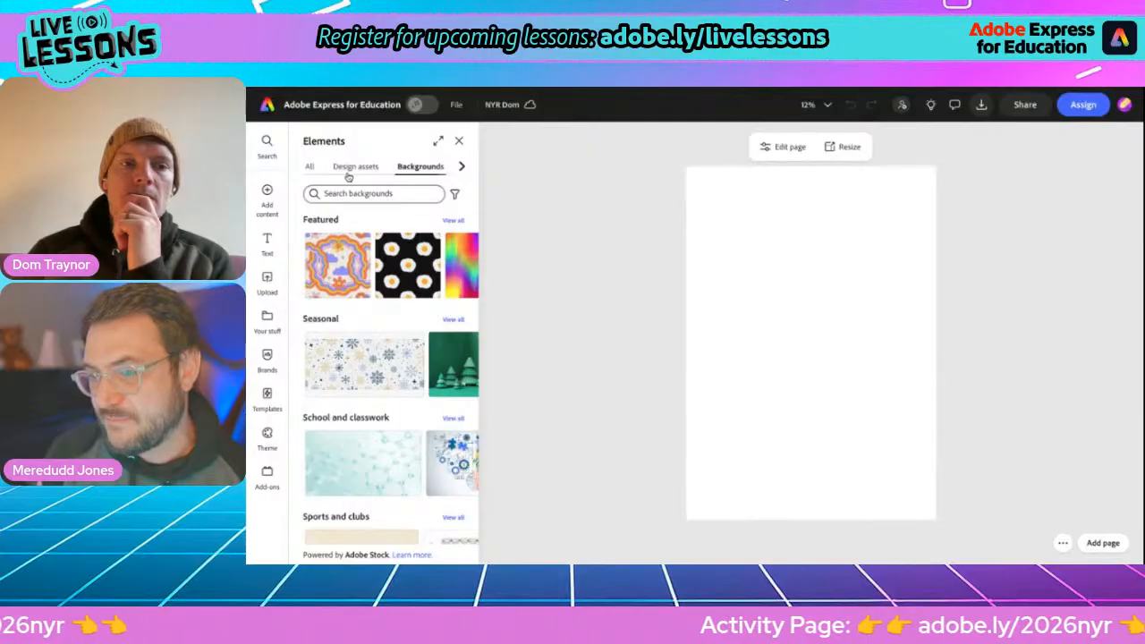
Search the backgrounds for "sunshine" and apply the orange sunburst with fine rays to the page
mouse_move(266, 196)
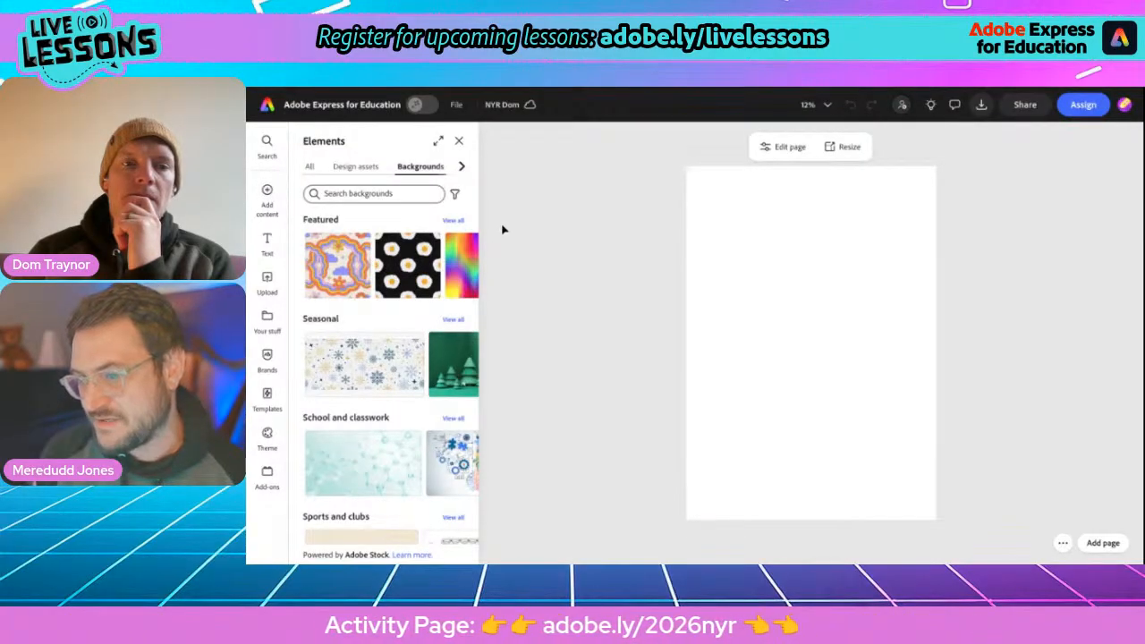
scroll(377, 400, "down", 4)
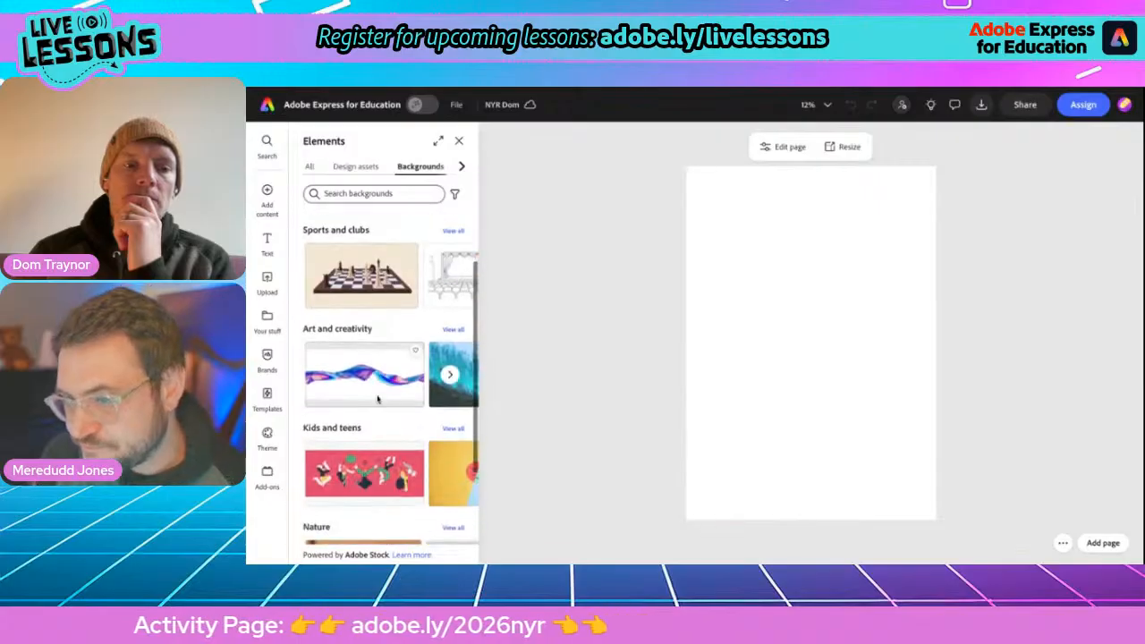
scroll(377, 399, "down", 2)
scroll(378, 396, "up", 5)
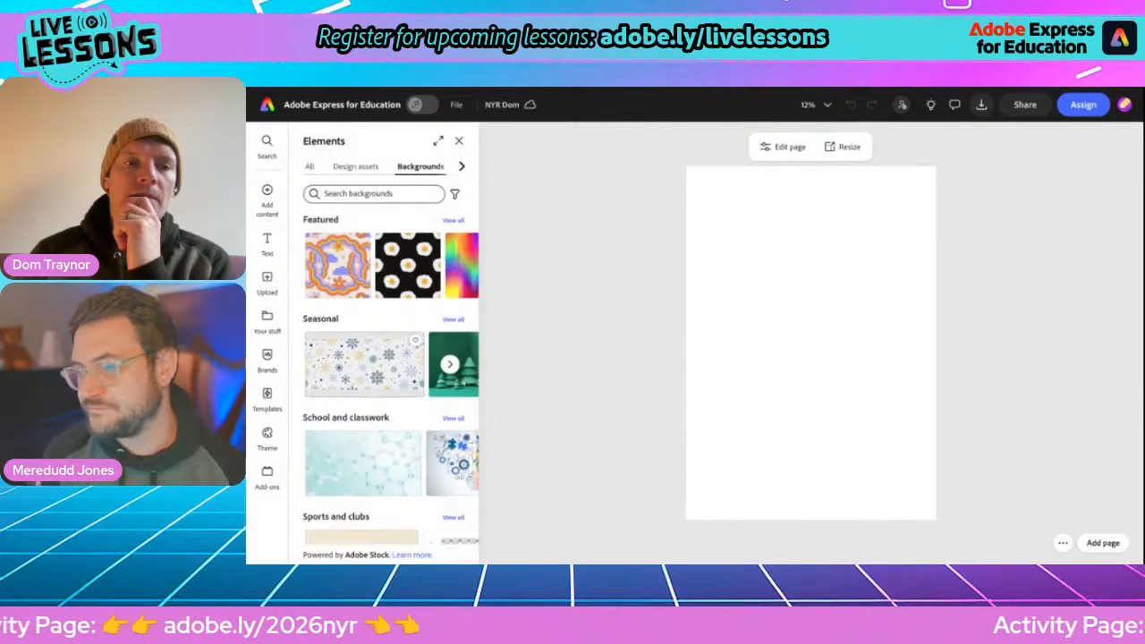
left_click(367, 195)
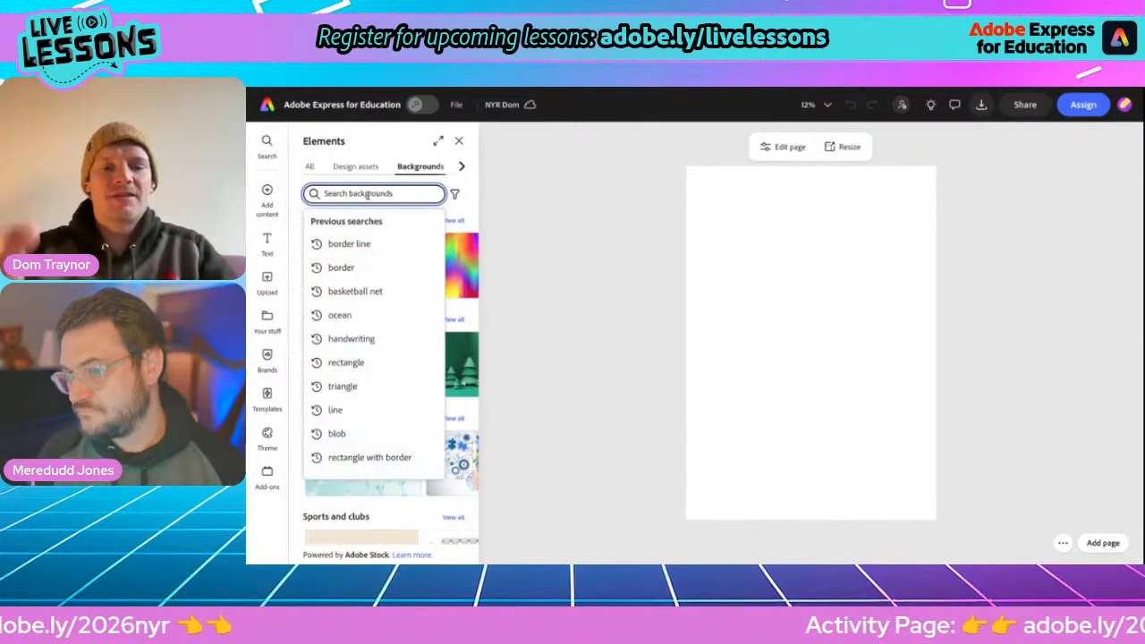
type("sunshine")
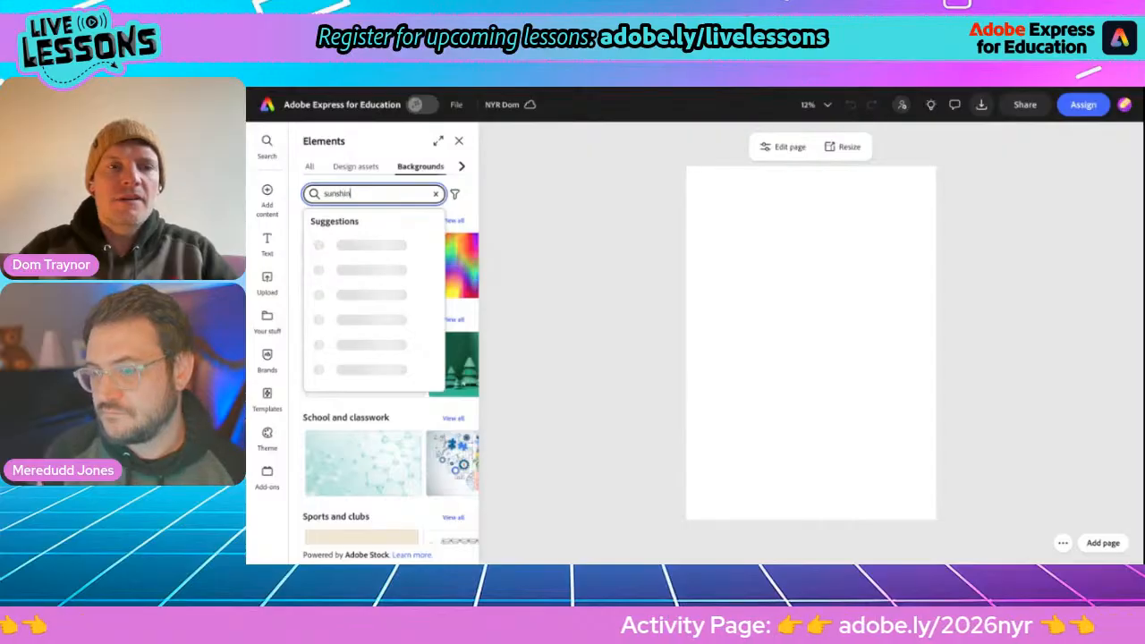
key("Return")
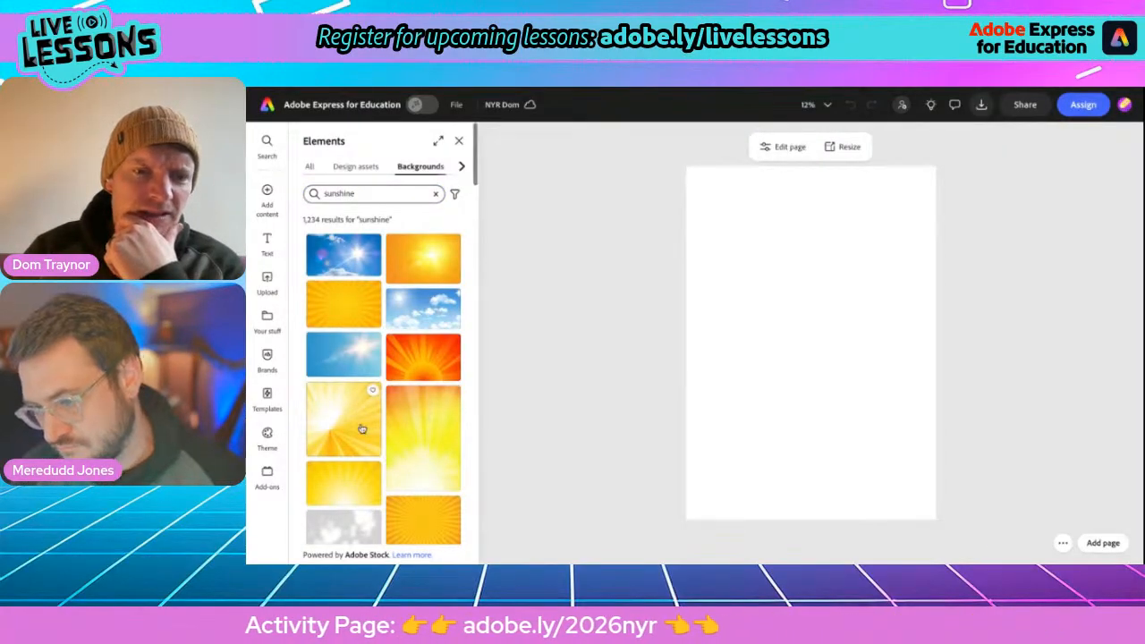
scroll(358, 411, "down", 3)
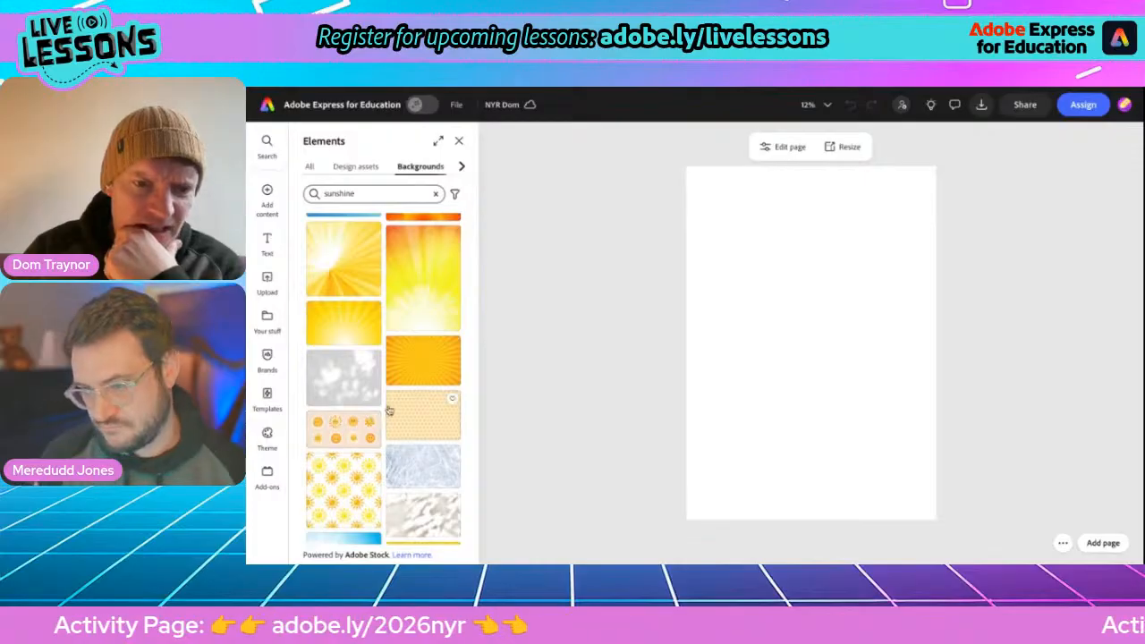
left_click(420, 382)
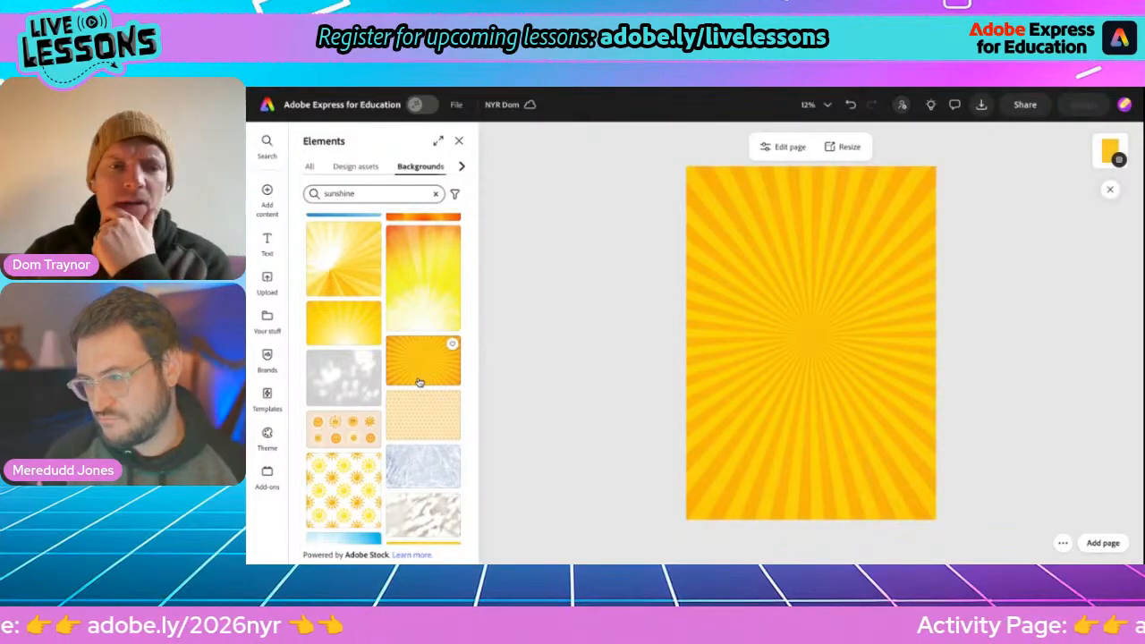
Search the backgrounds for "green" and apply the light green watercolour texture to the page
left_click(348, 193)
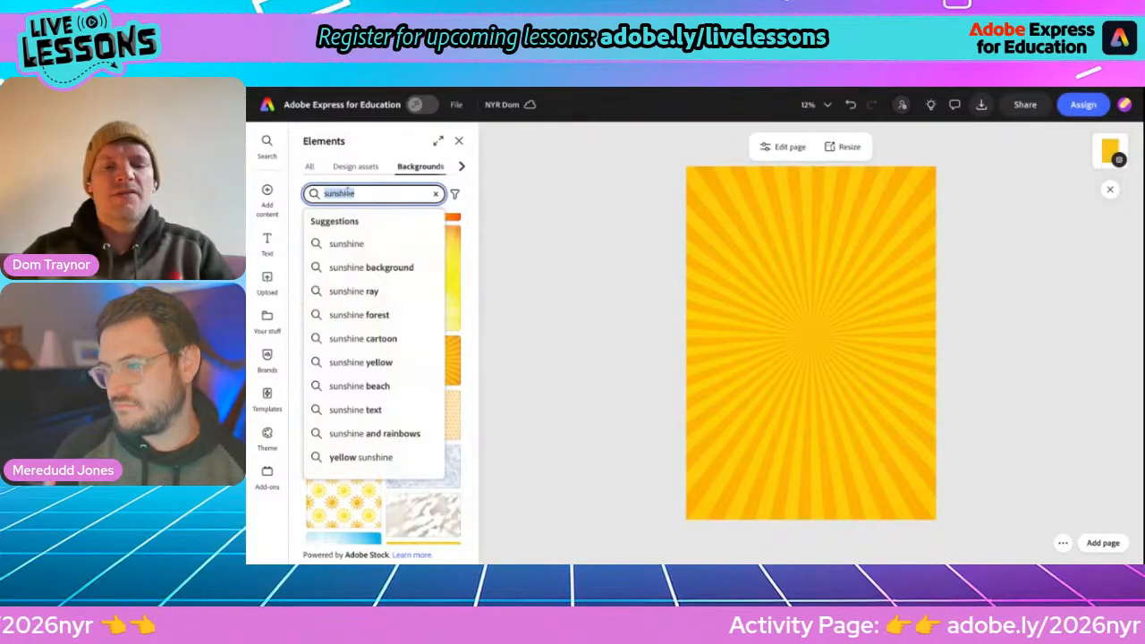
type("green")
key("Return")
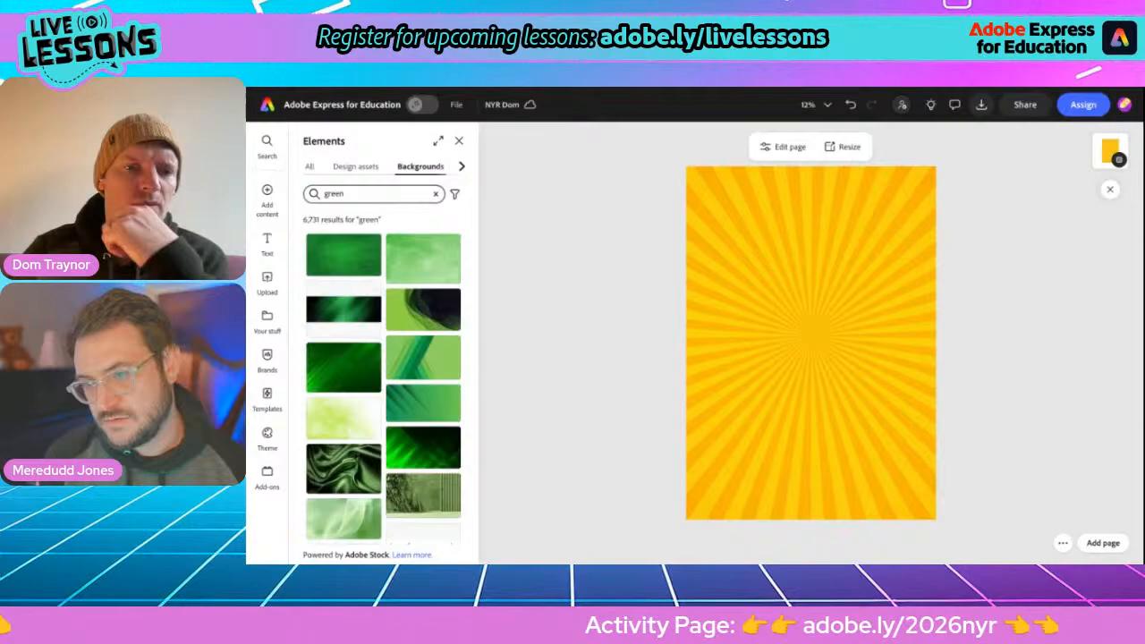
left_click(406, 271)
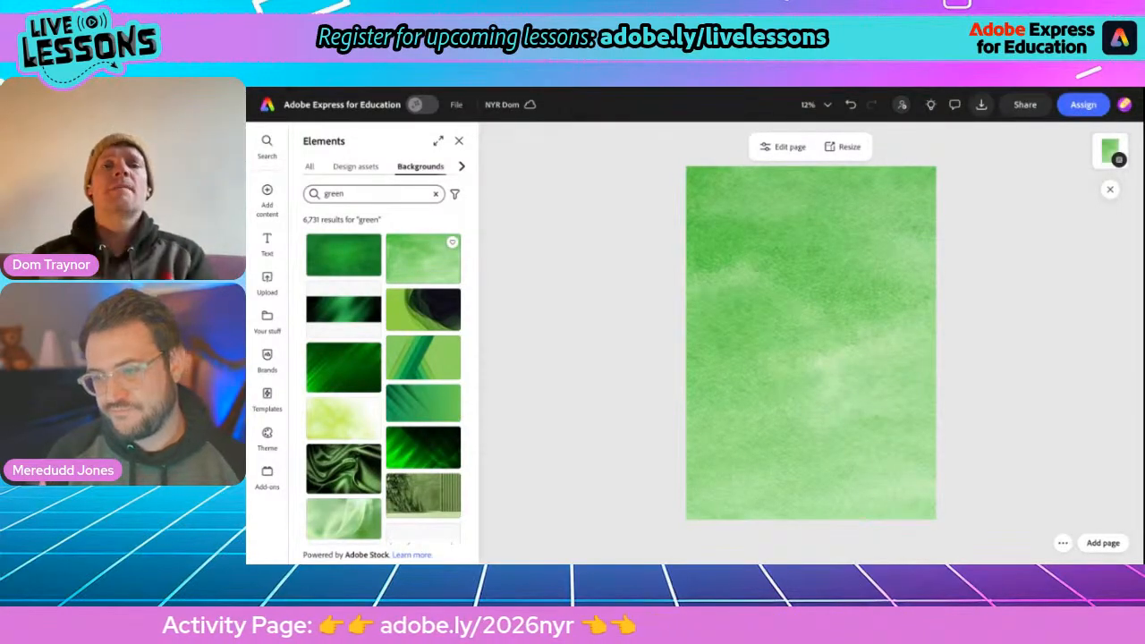
left_click(459, 142)
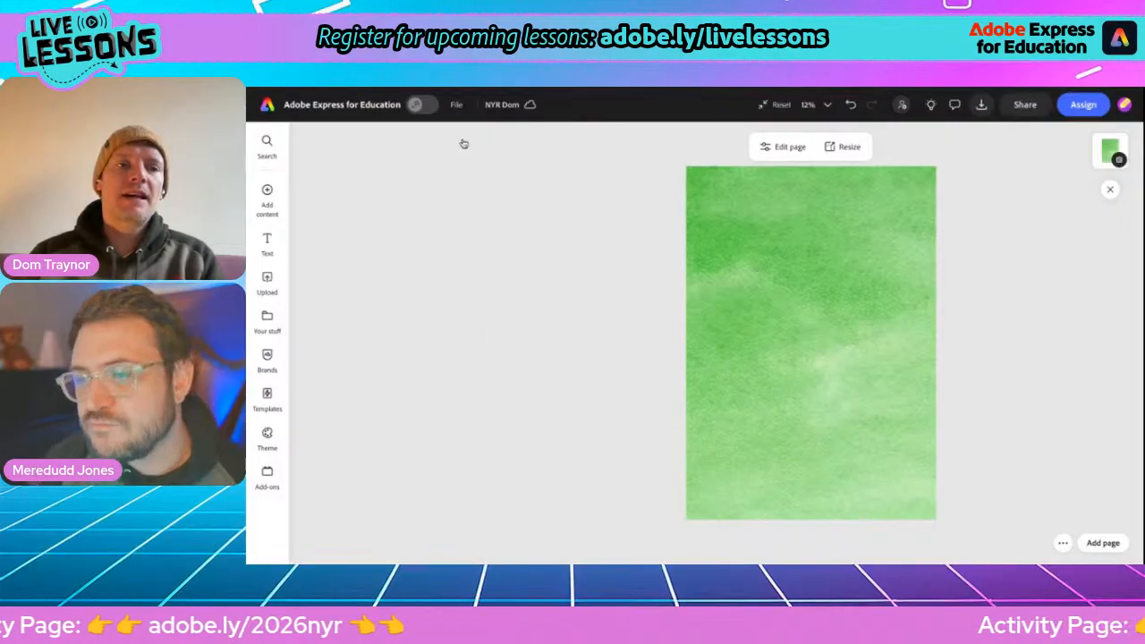
Add a text title in capitals with the presenter's first name in the possessive, followed by "NEW YEAR RESOLUTIONS"
left_click(265, 243)
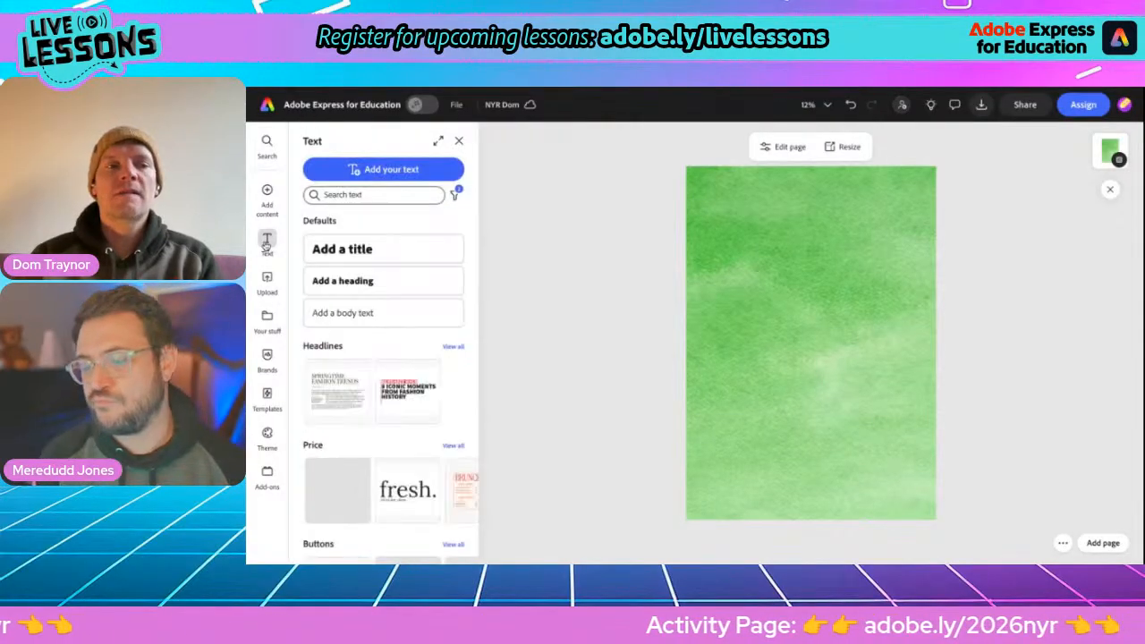
left_click(384, 170)
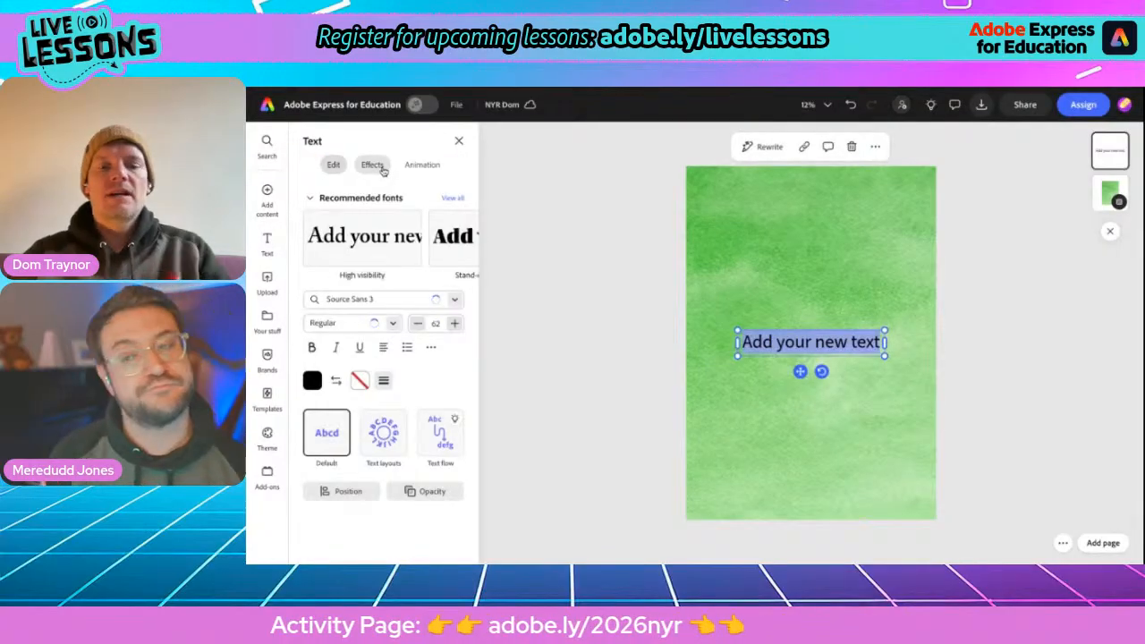
type("NEW")
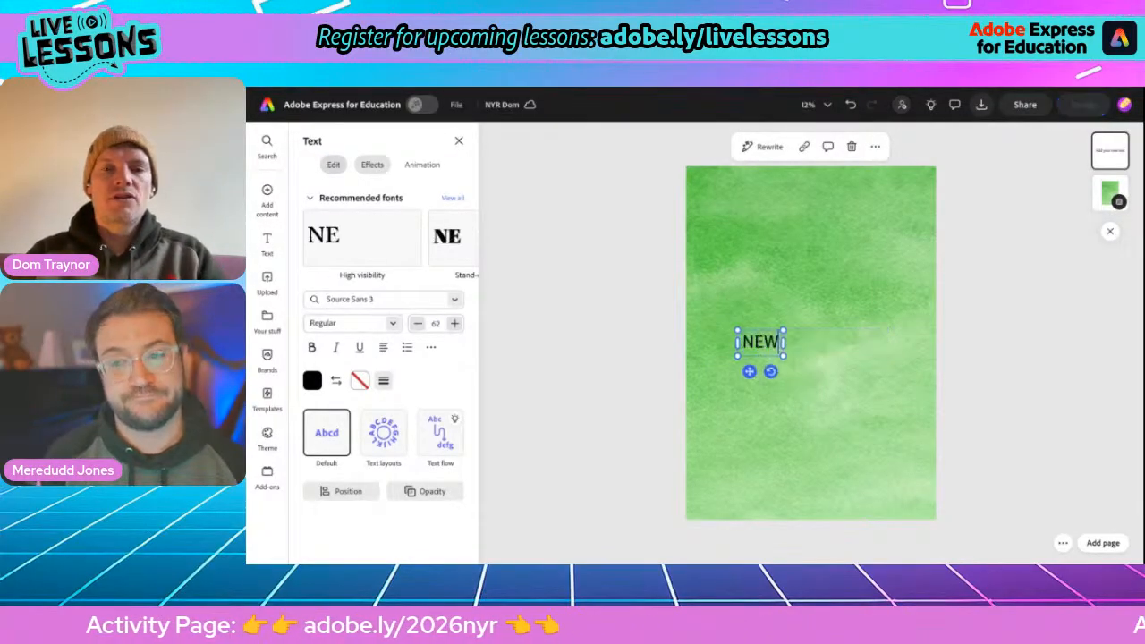
key("BackSpace")
key("BackSpace")
key("BackSpace")
type("DOM's")
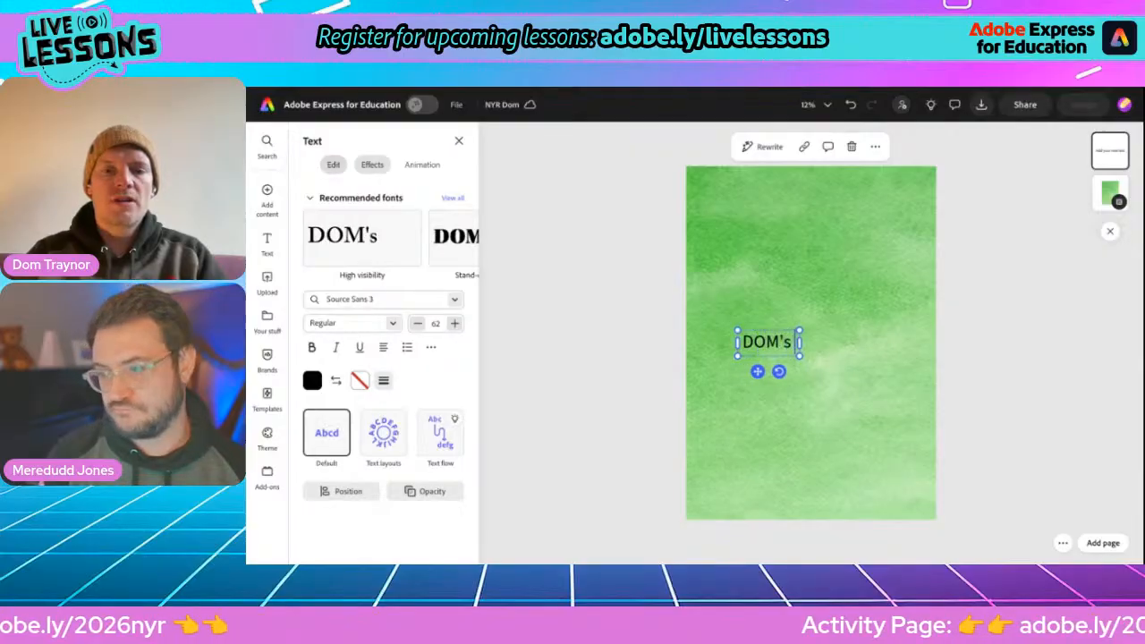
key("BackSpace")
type("S")
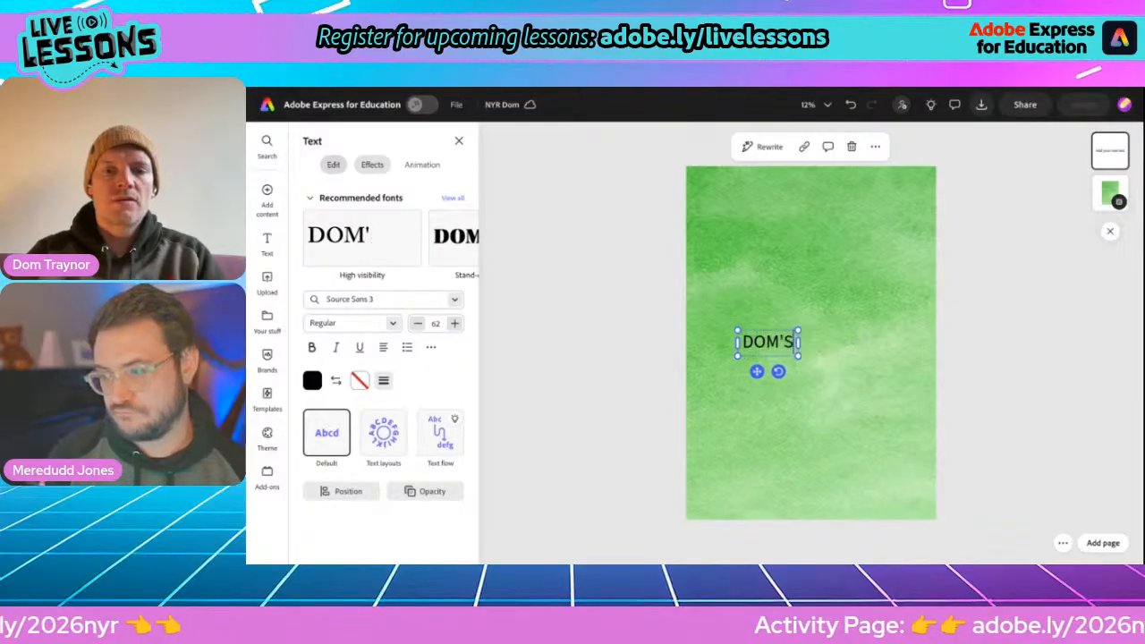
type(" NEW YEAR")
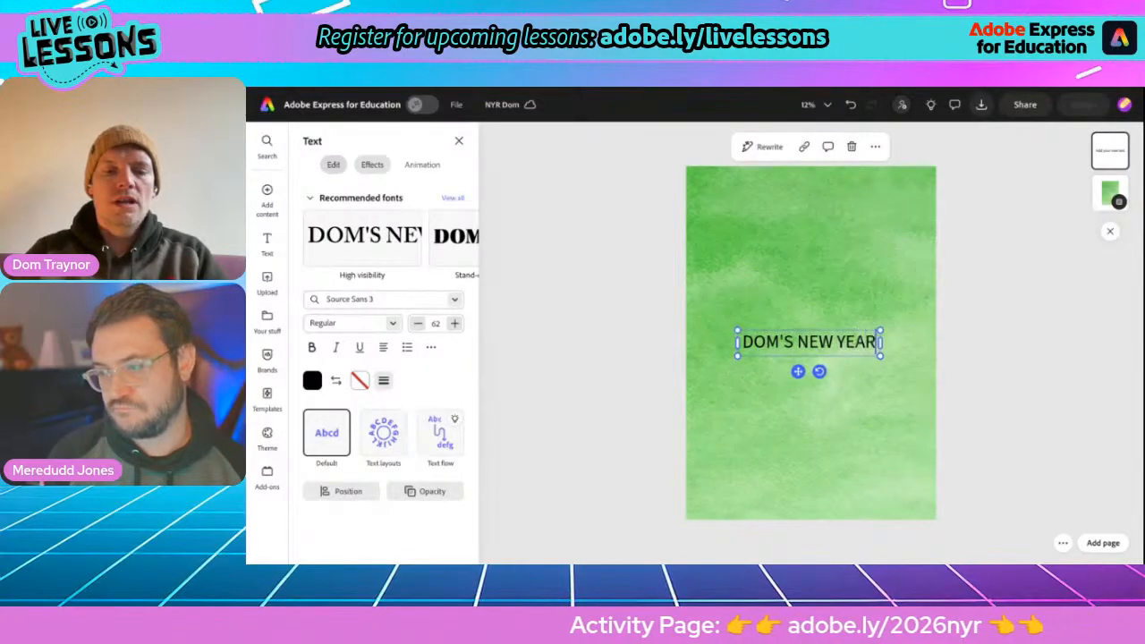
type(" RESOLUTIONS")
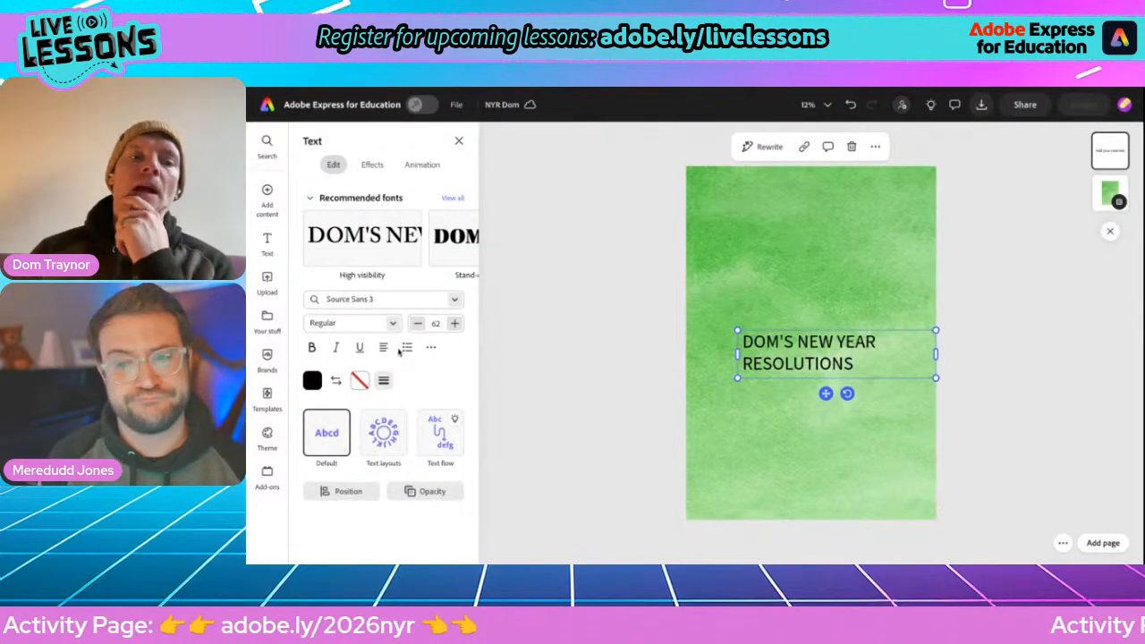
Set the title's font to Lacquer Regular from the high visibility recommendations and browse the other recommended fonts
left_click(453, 200)
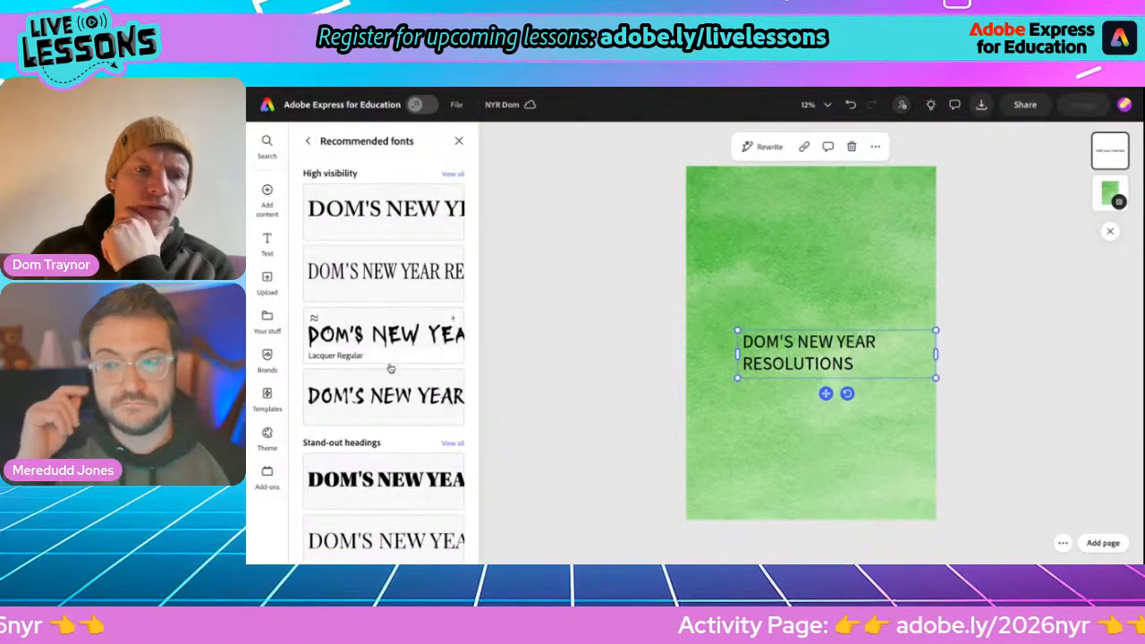
left_click(383, 332)
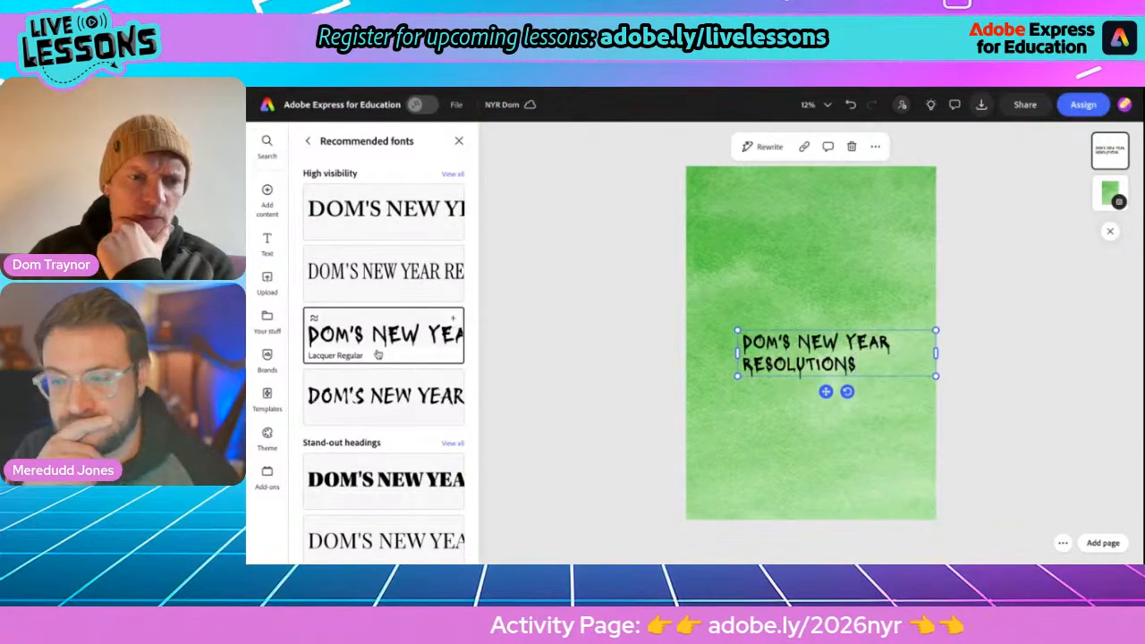
scroll(374, 416, "down", 6)
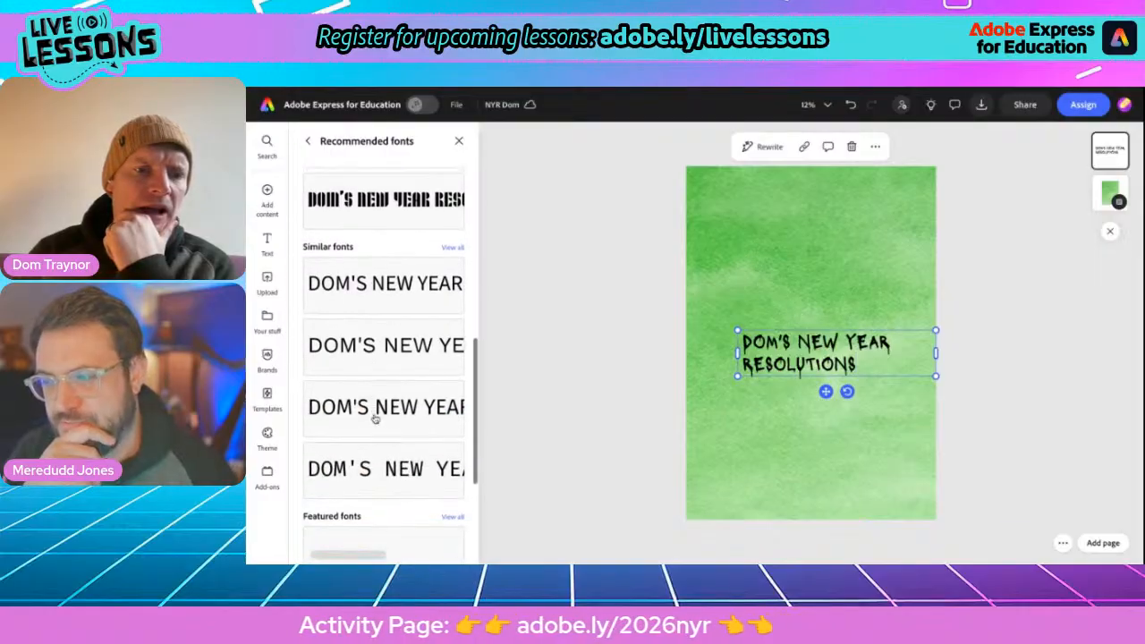
scroll(374, 419, "down", 2)
scroll(385, 381, "up", 6)
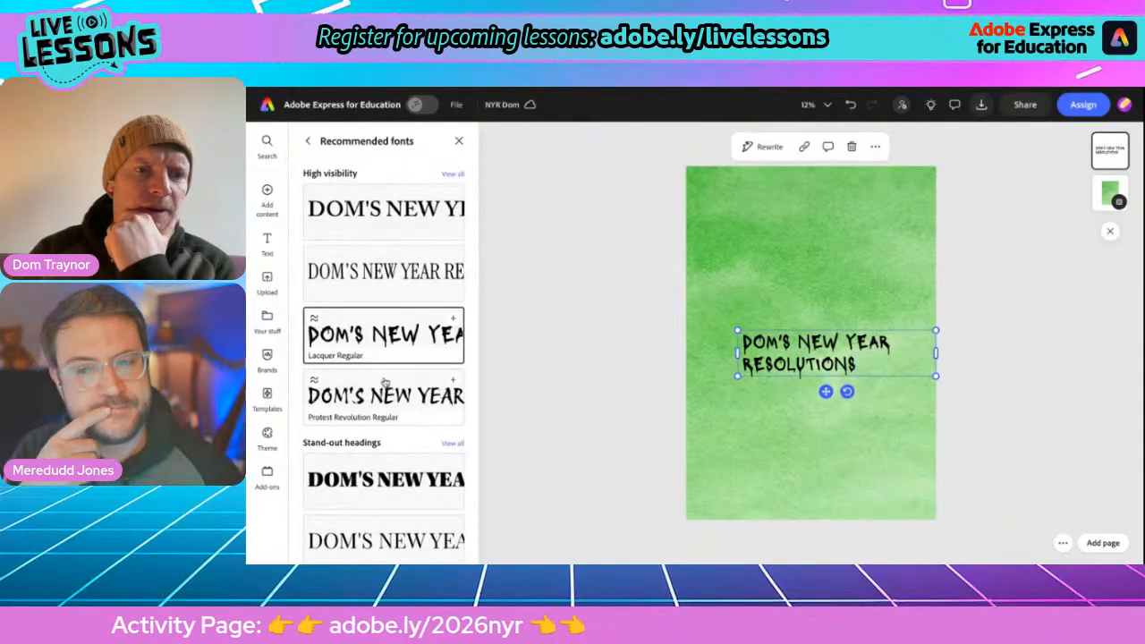
Set the title's font to Bungee Regular from the stand-out headings recommendations and return to the text settings
scroll(386, 385, "down", 2)
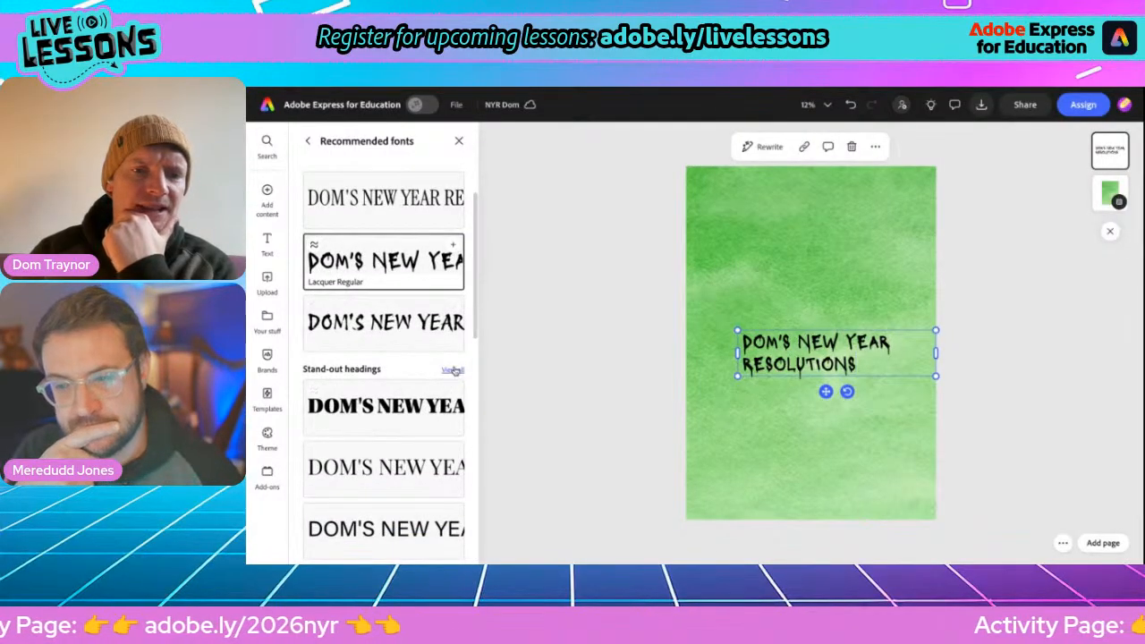
left_click(453, 371)
scroll(416, 407, "down", 6)
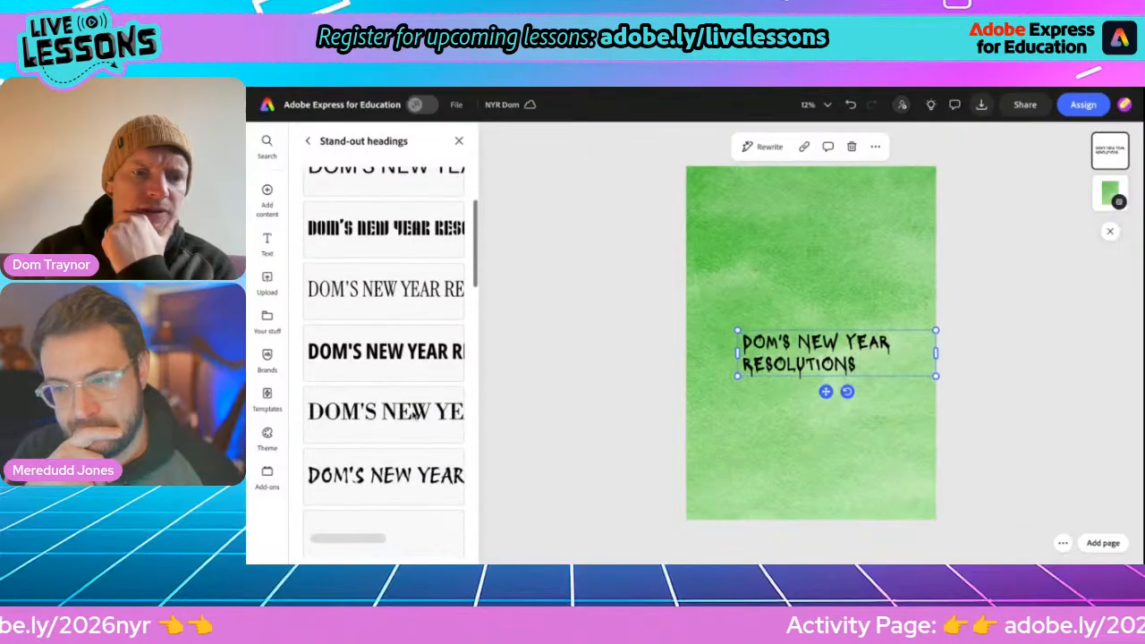
scroll(413, 415, "down", 5)
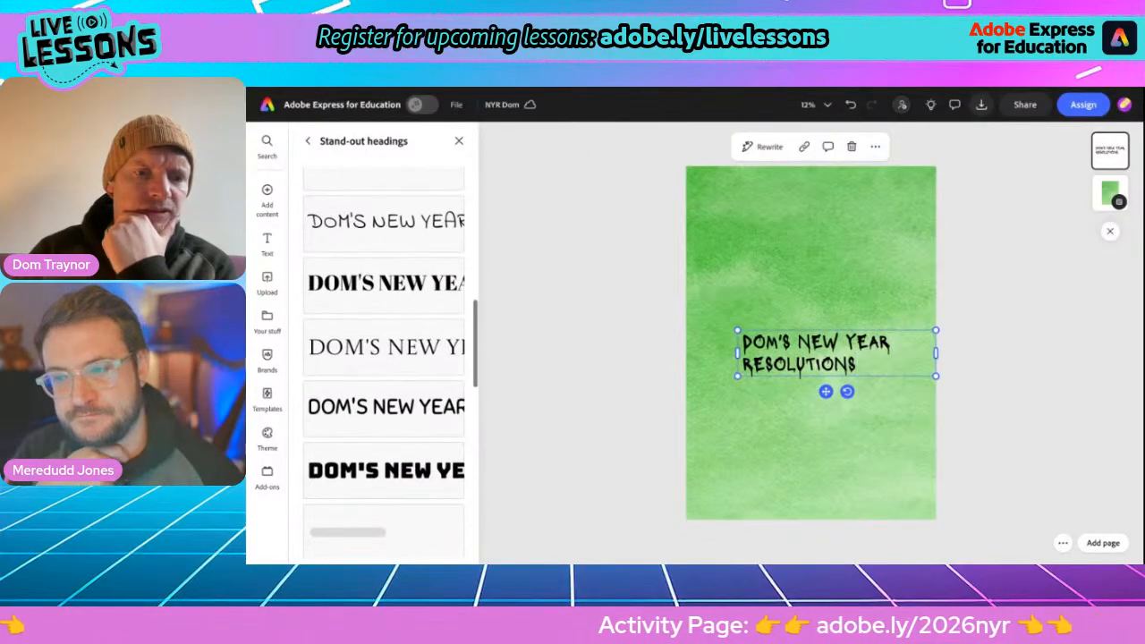
left_click(387, 438)
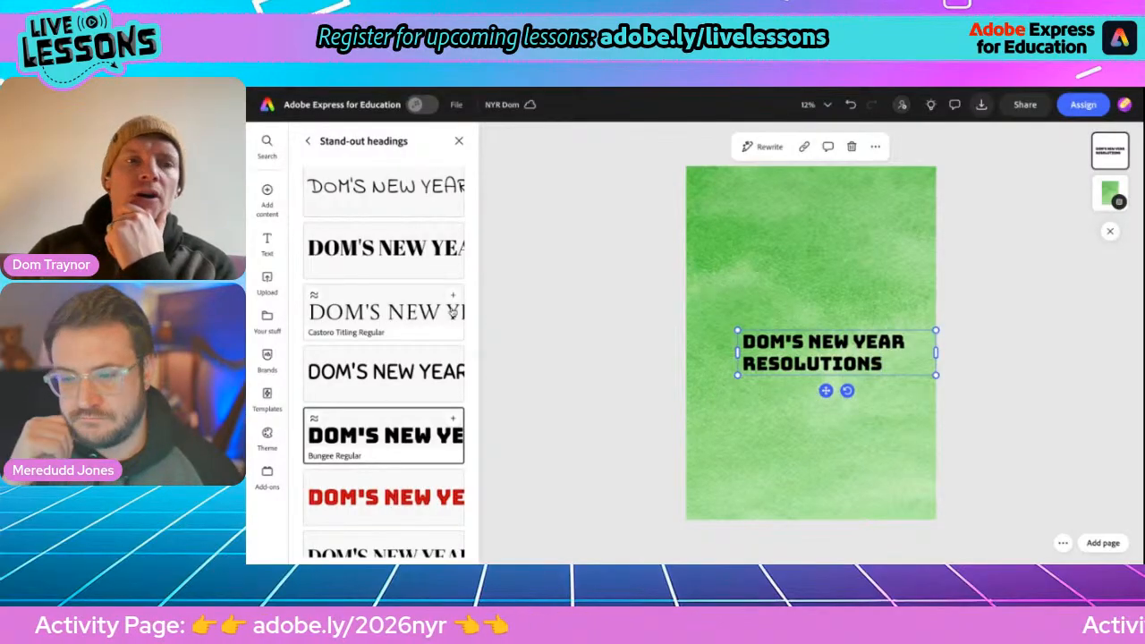
left_click(307, 140)
left_click(459, 140)
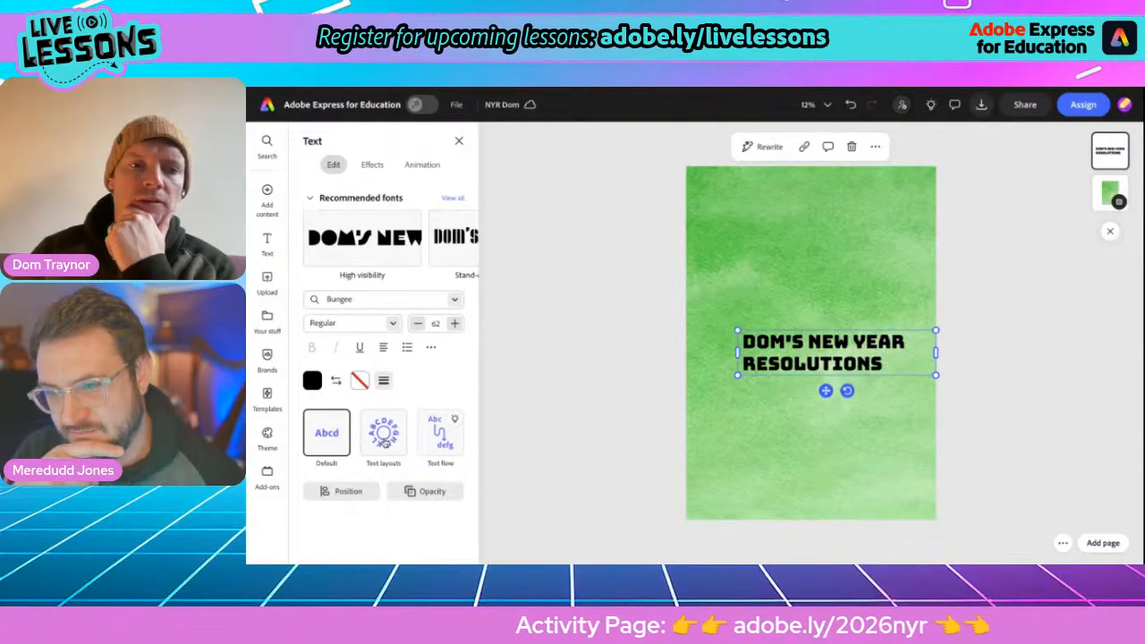
Try the recommended fonts Flegrei Regular and Filicudi Solid on the title, and undo both font changes
left_click(347, 250)
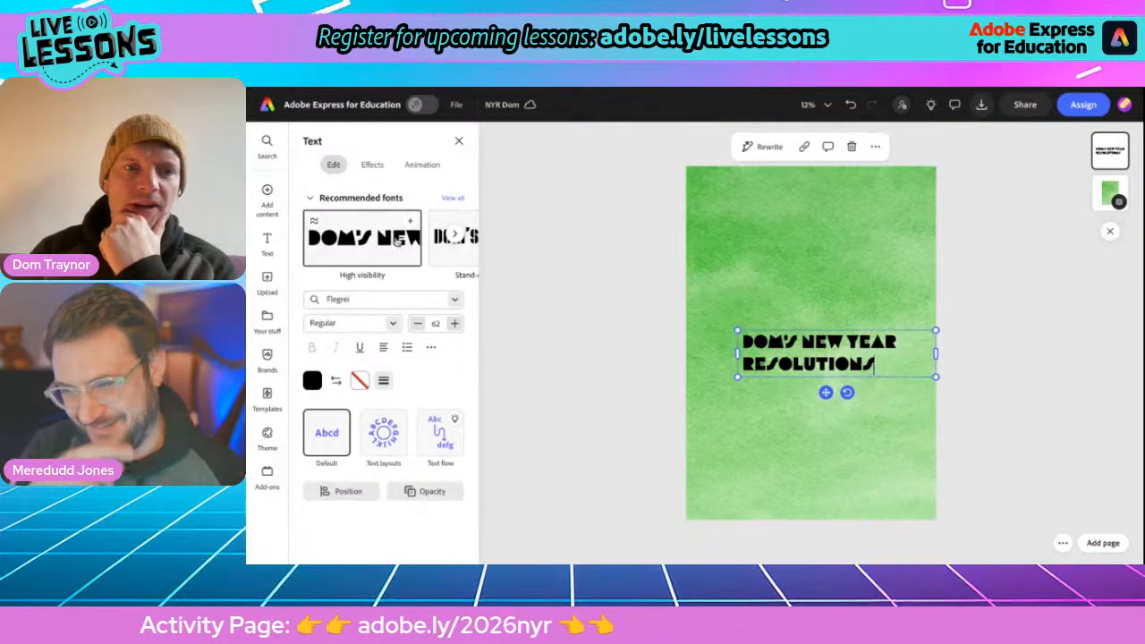
left_click(455, 235)
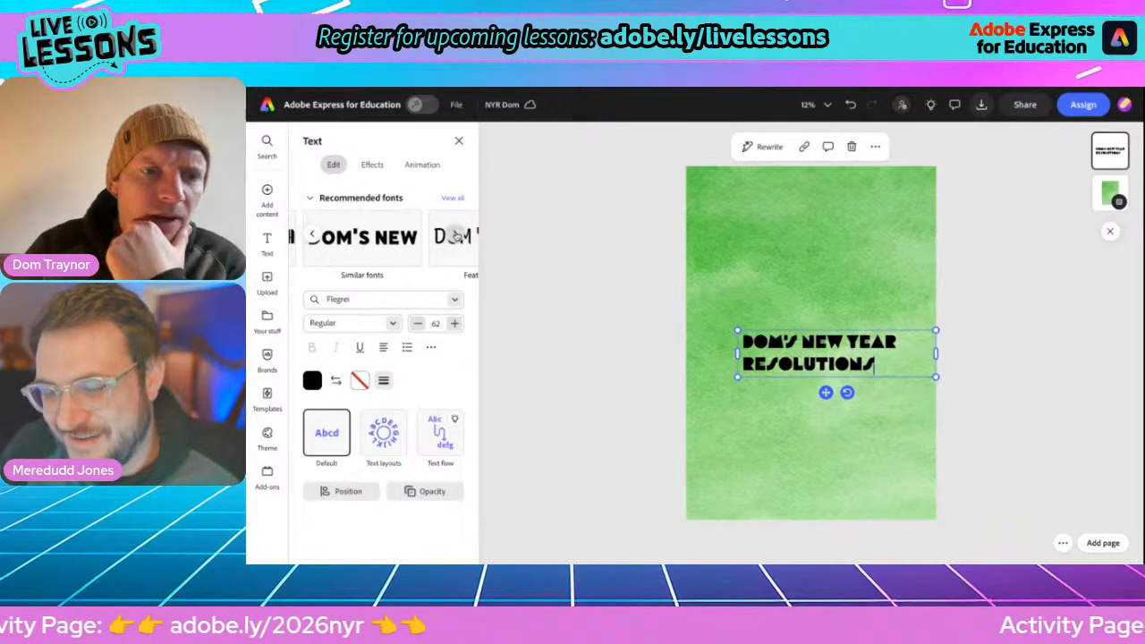
left_click(352, 255)
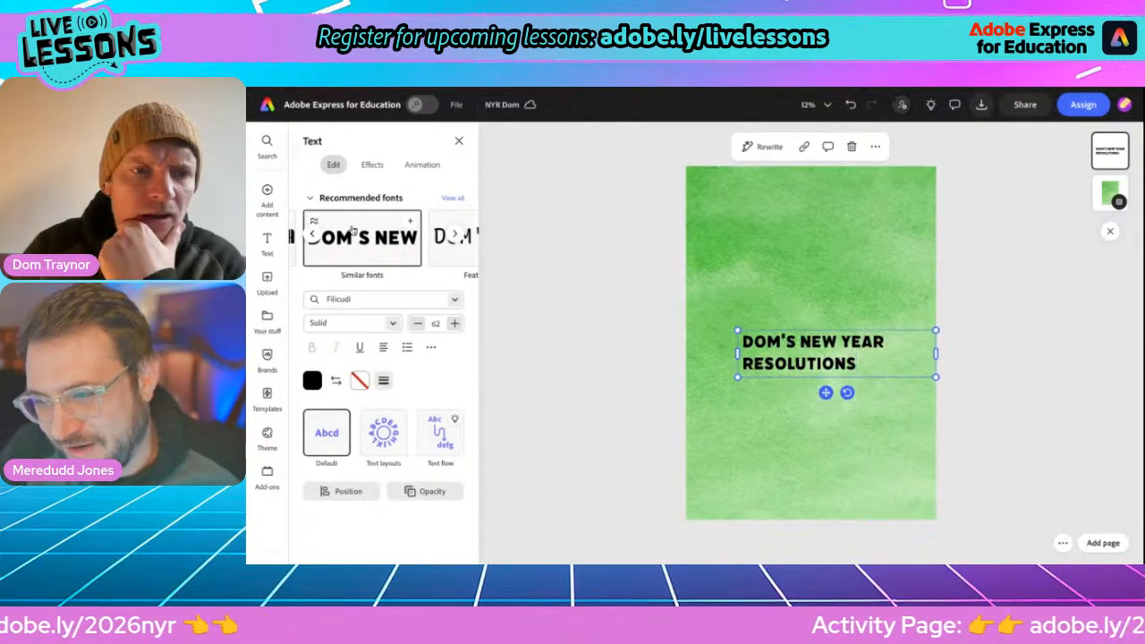
left_click(851, 105)
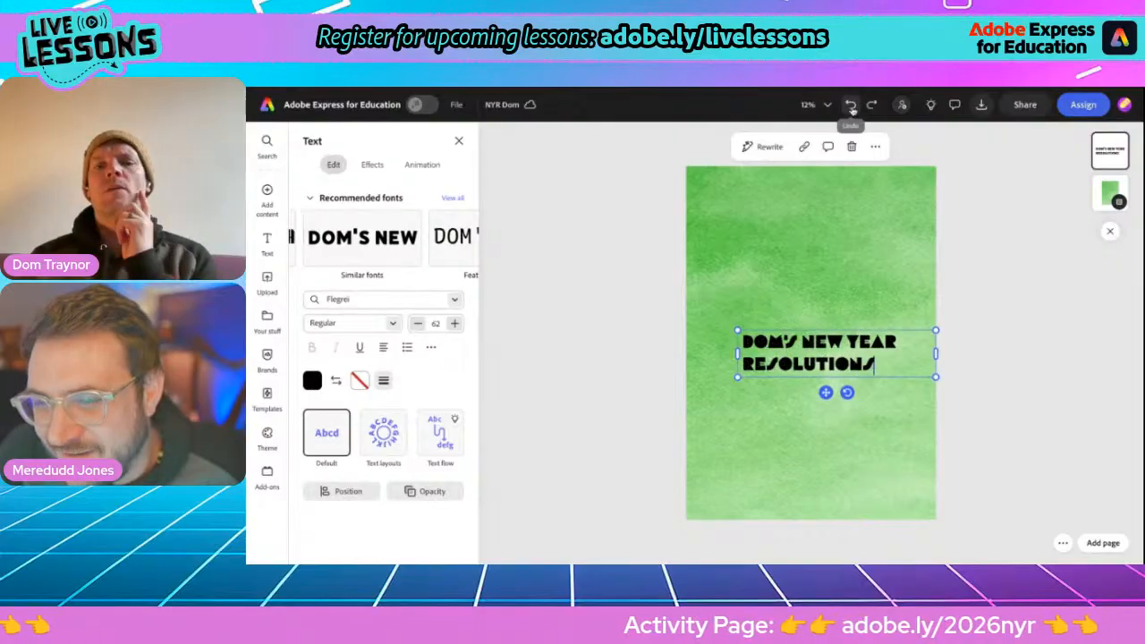
left_click(852, 106)
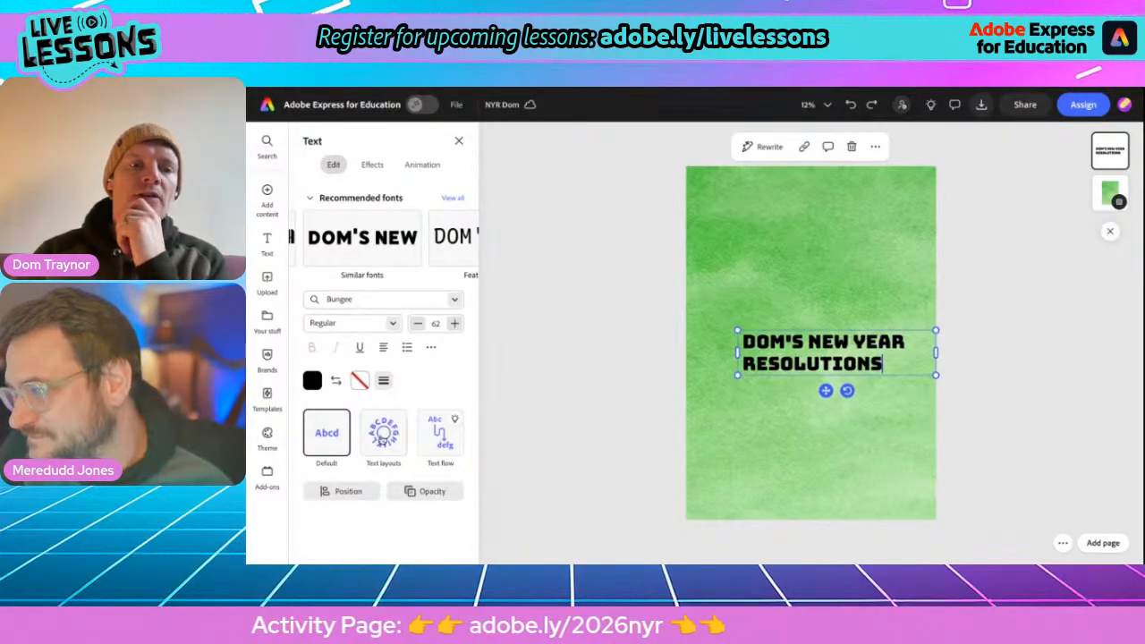
Apply the Dynamic text layout to the title, then enlarge it to nearly the page width and centre it at the top of the poster
left_click(383, 436)
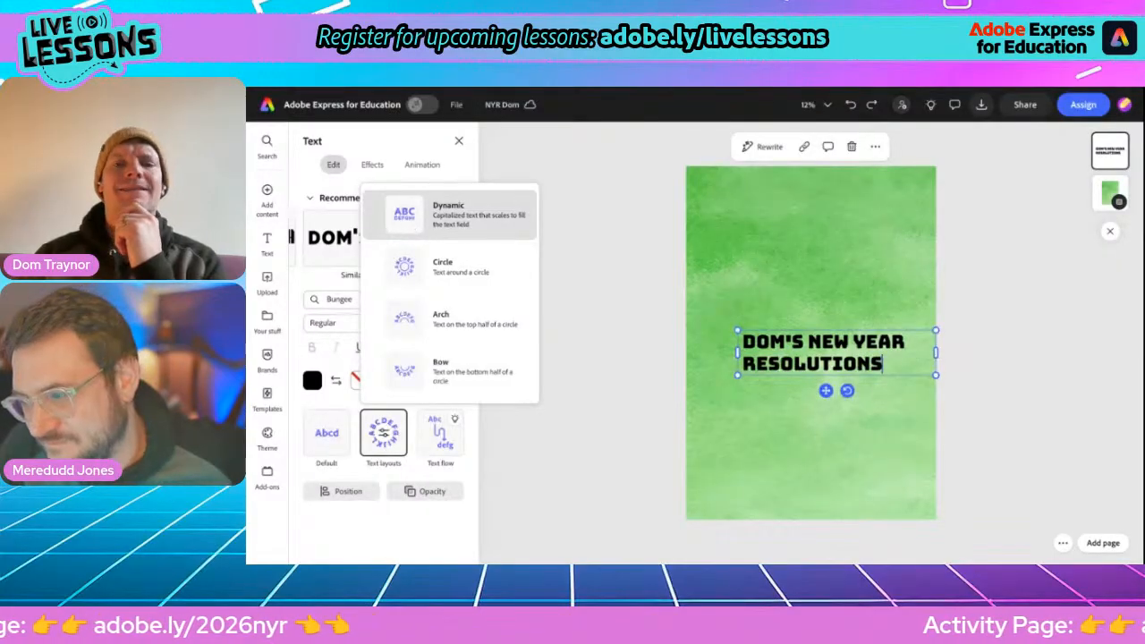
left_click(449, 212)
left_click_drag(825, 392, 800, 246)
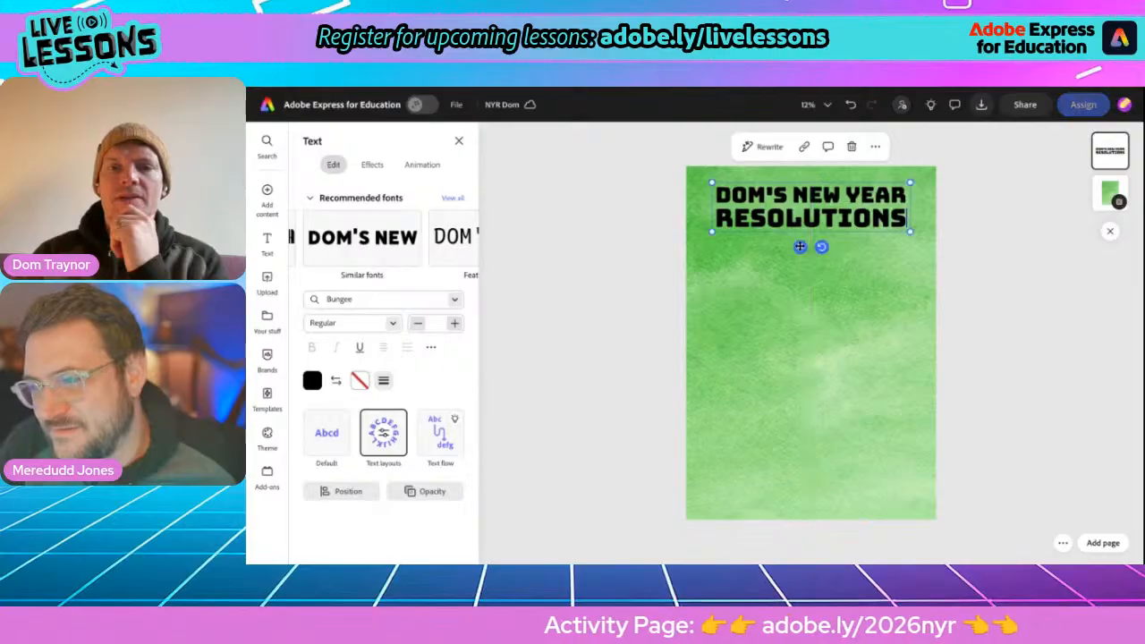
left_click_drag(713, 231, 688, 236)
left_click_drag(788, 251, 799, 248)
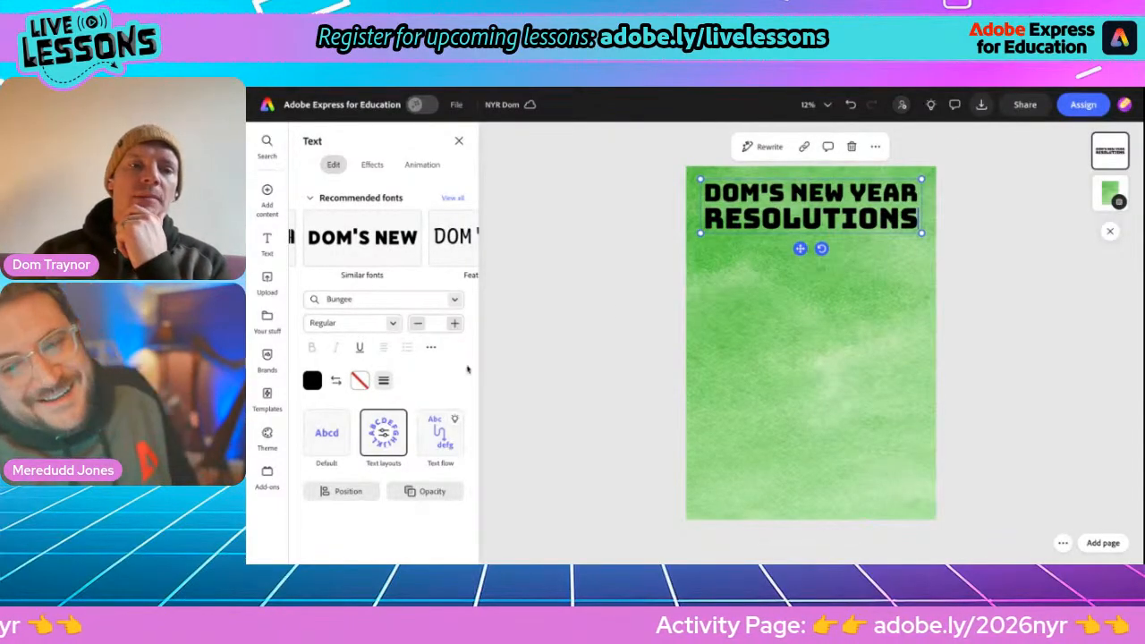
Give the title a golden yellow outline with a thickness of 52
left_click(359, 380)
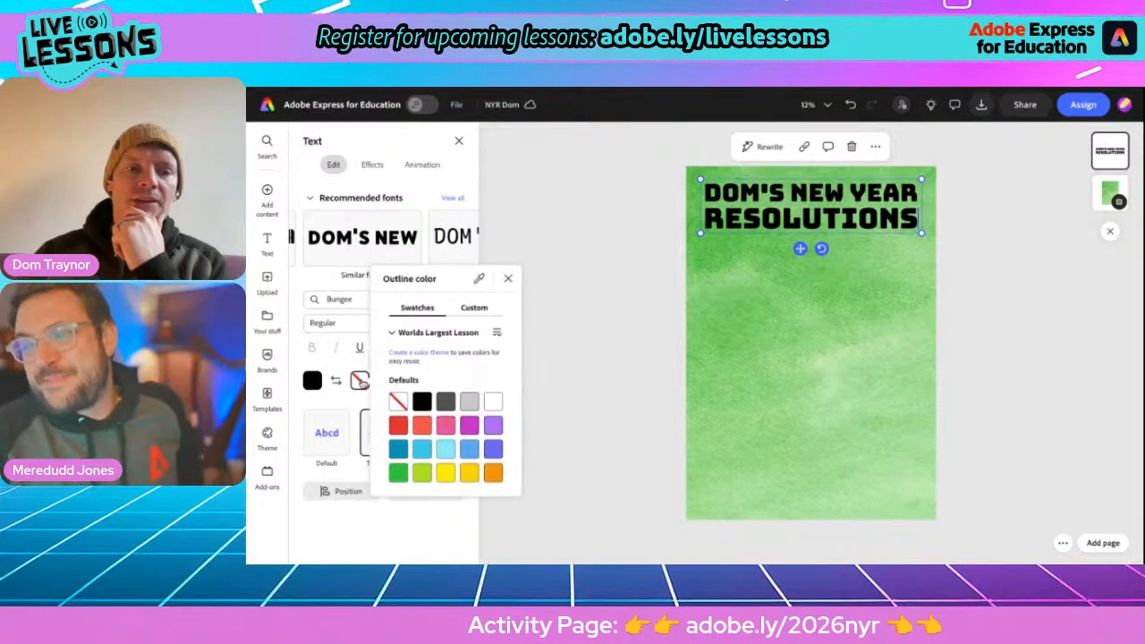
left_click(446, 474)
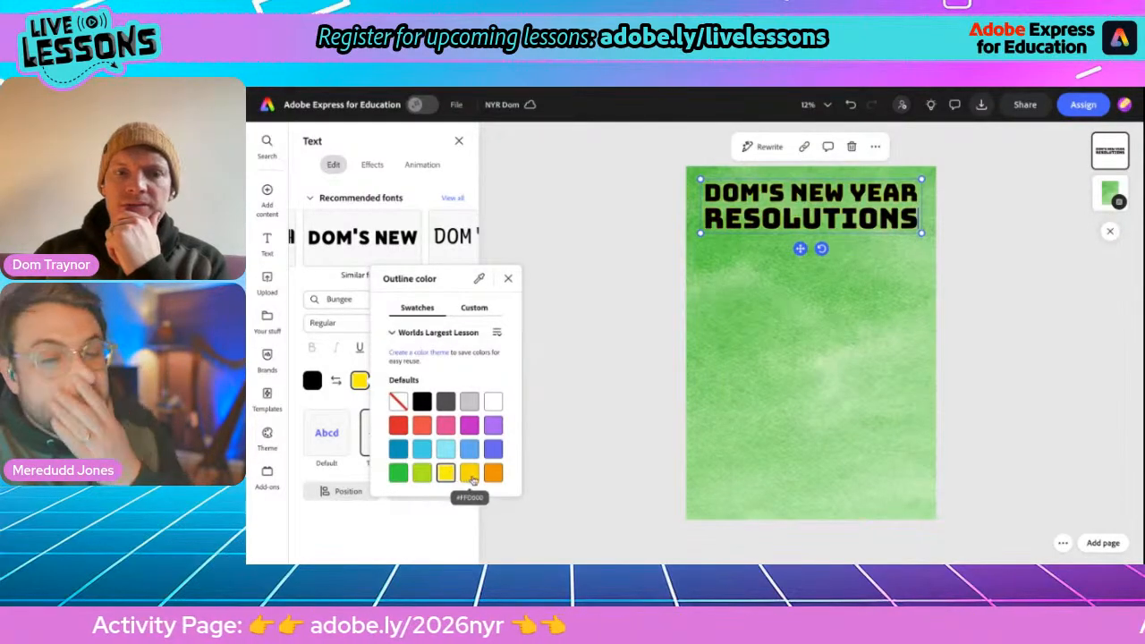
left_click(470, 475)
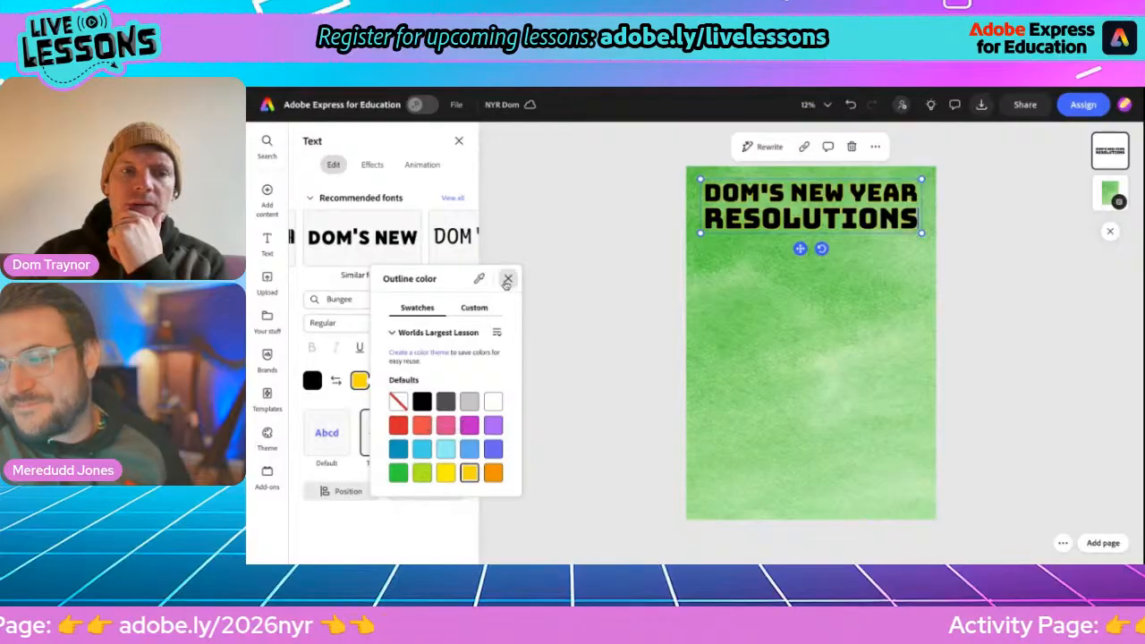
left_click(508, 278)
left_click(383, 381)
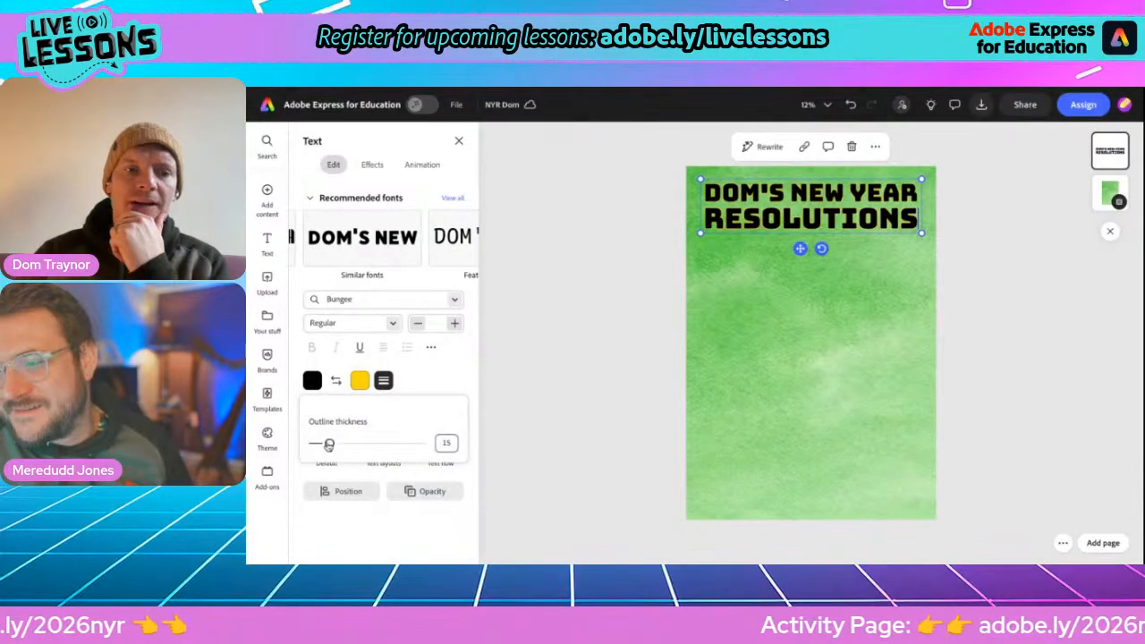
left_click_drag(330, 443, 369, 430)
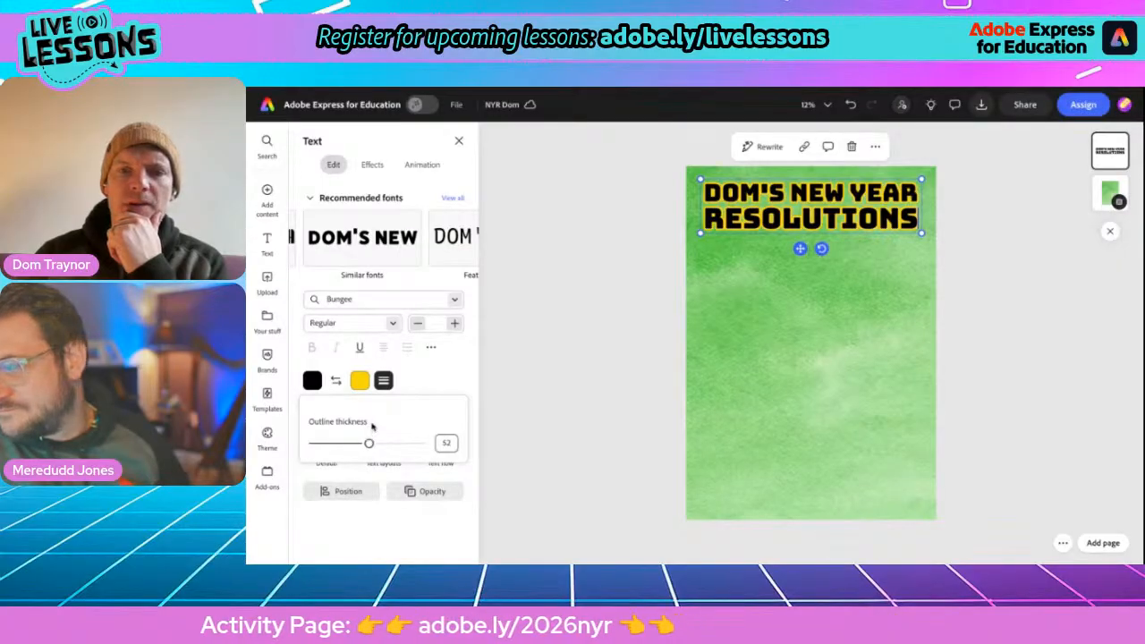
left_click(497, 333)
left_click(499, 332)
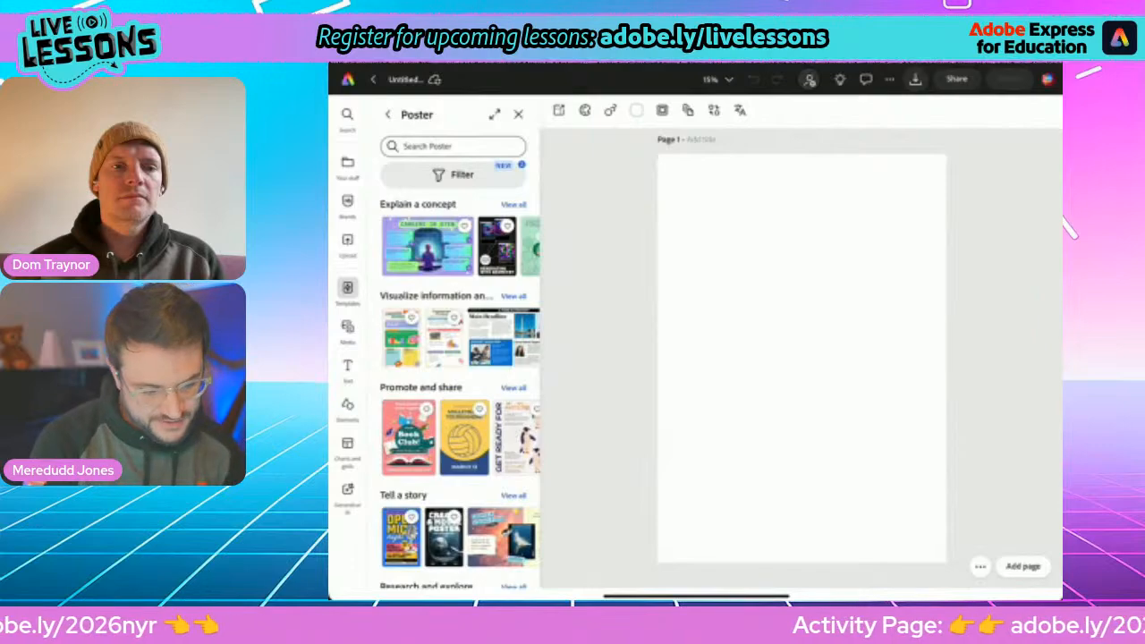
On the blank poster page, search the background elements for "Starburst" and apply the teal sunburst with dark edges
left_click(347, 407)
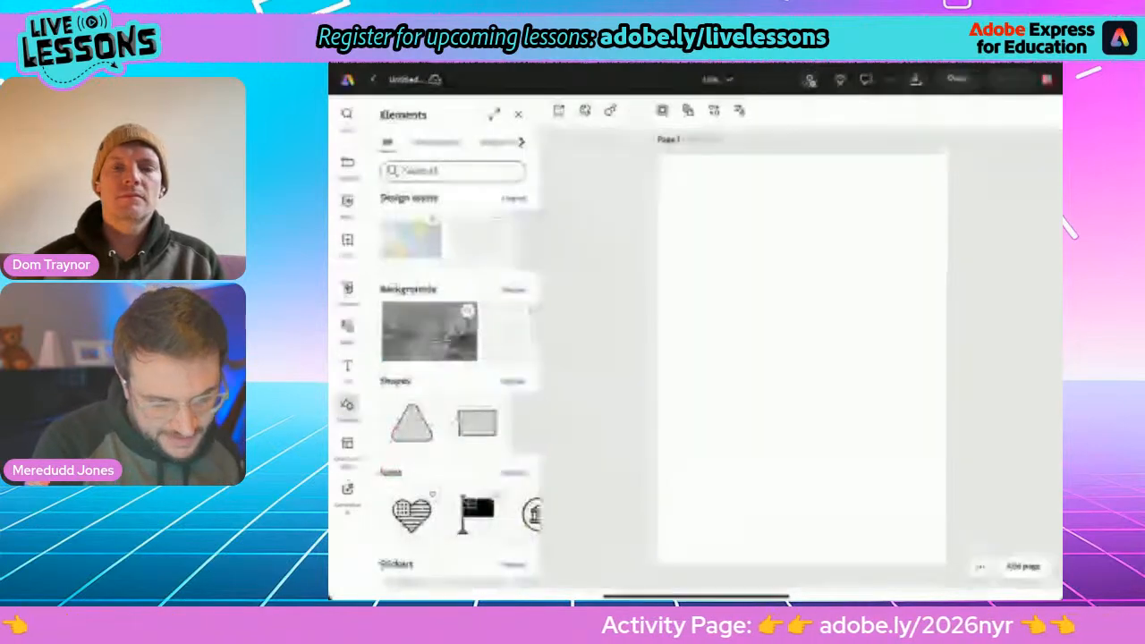
left_click(497, 142)
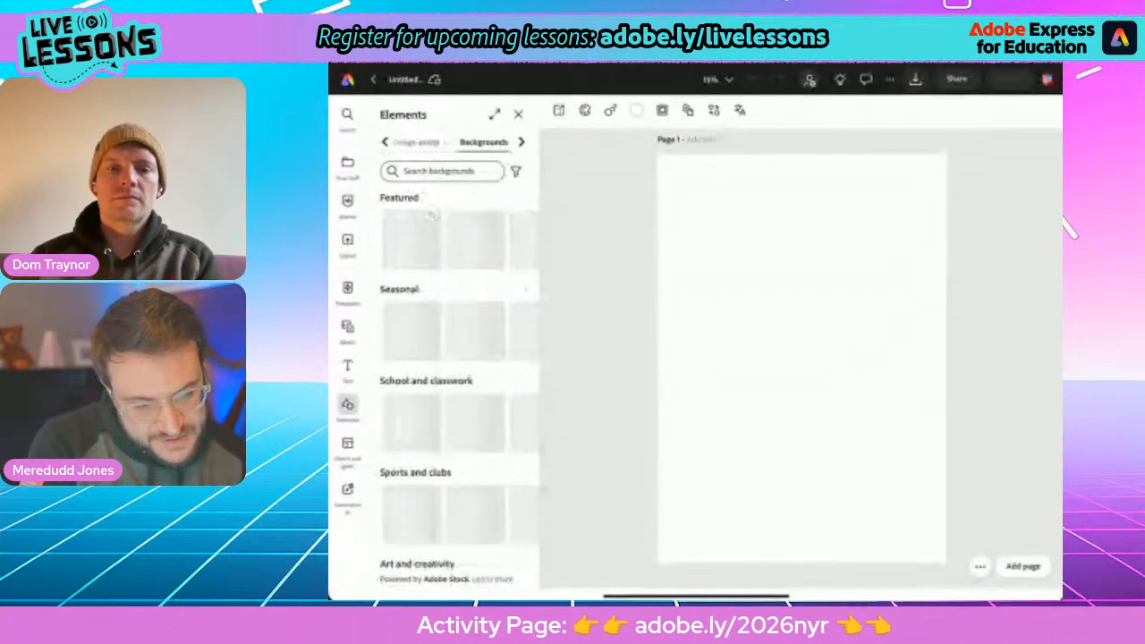
left_click(453, 171)
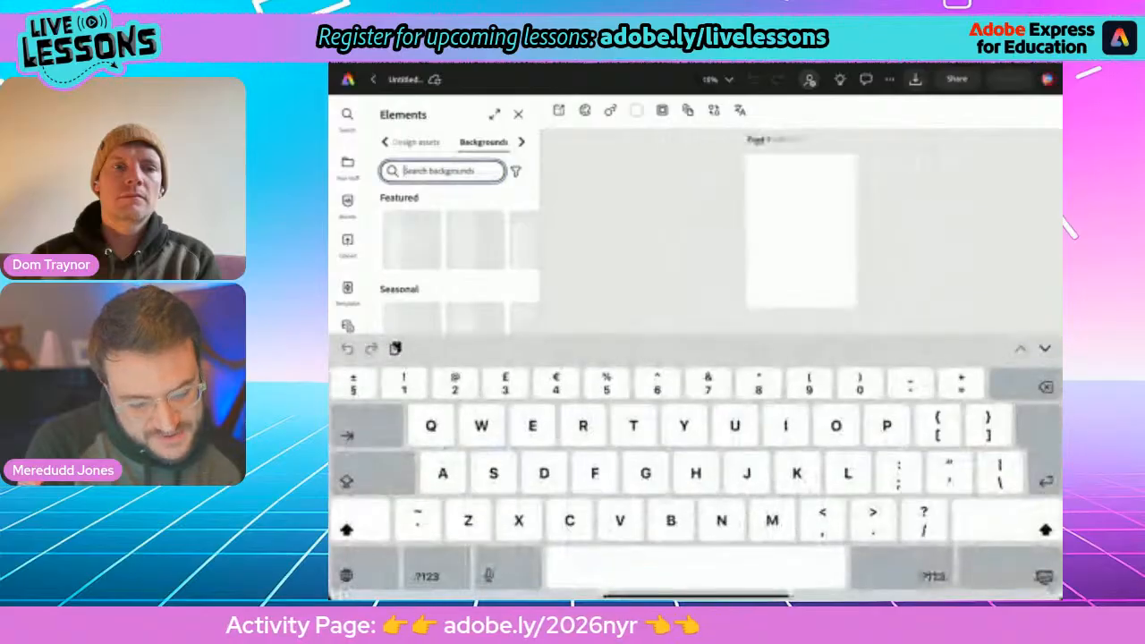
type("Sta")
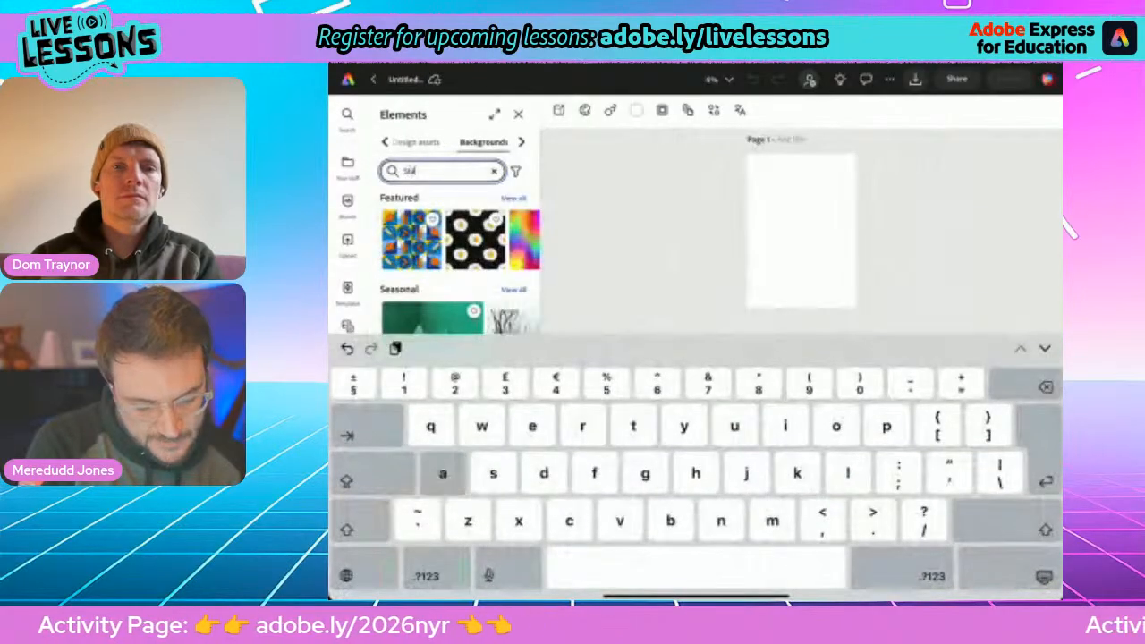
type("rburst")
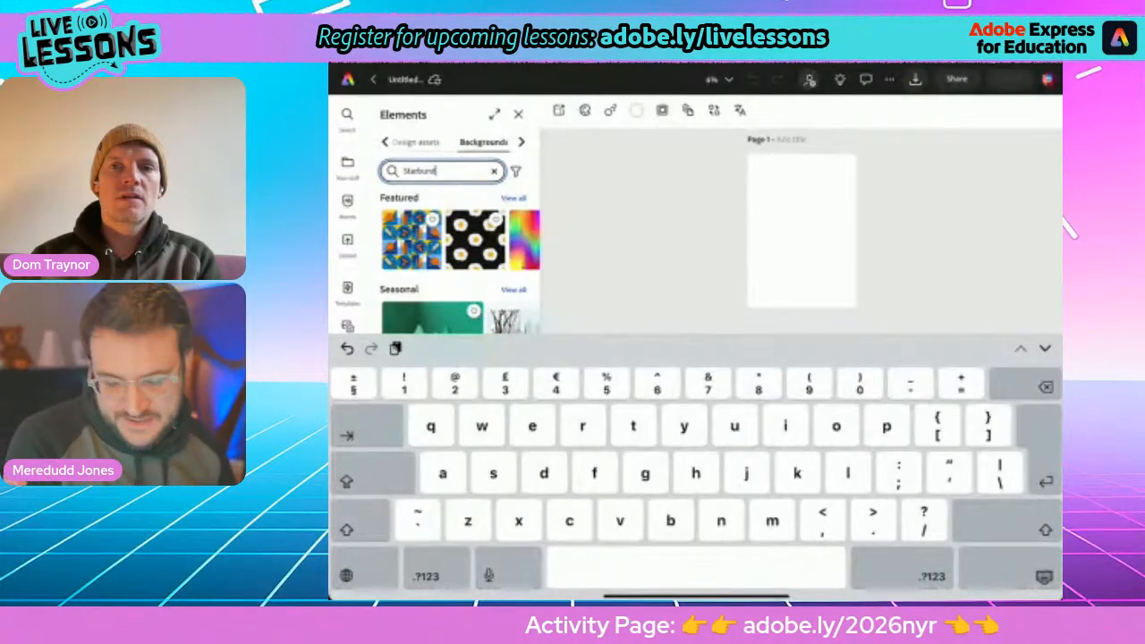
key("Return")
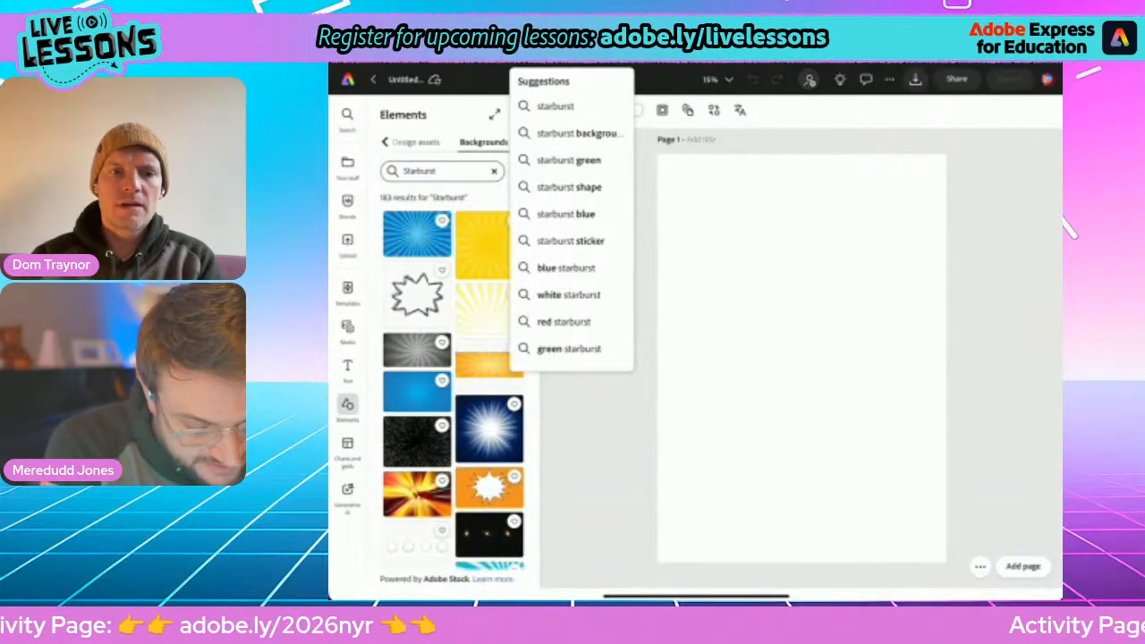
scroll(453, 385, "down", 15)
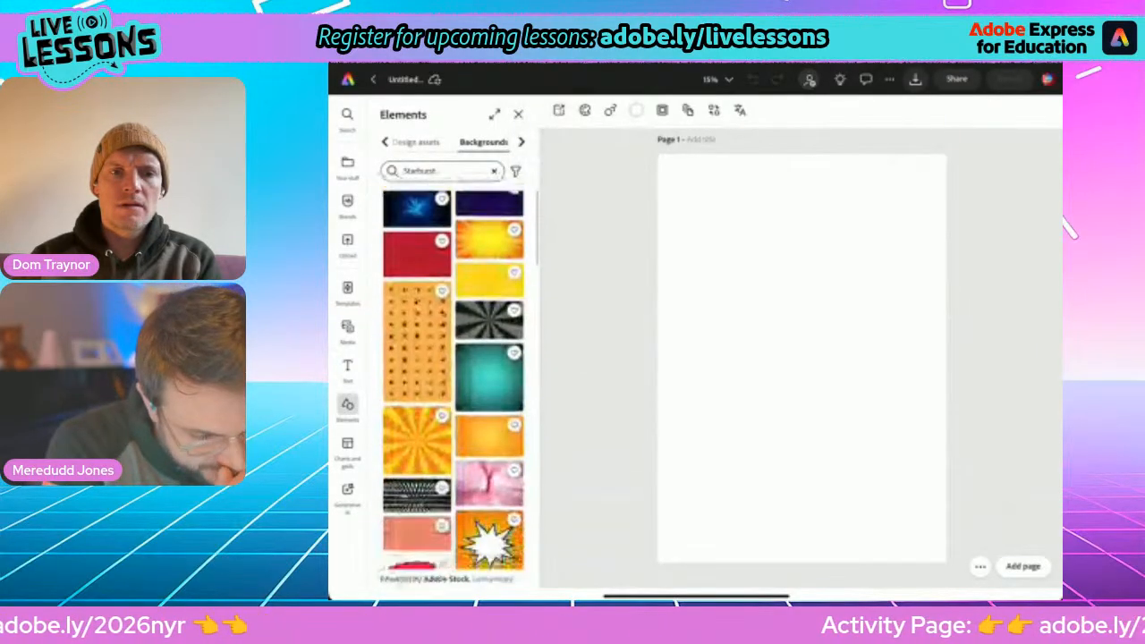
scroll(454, 385, "down", 2)
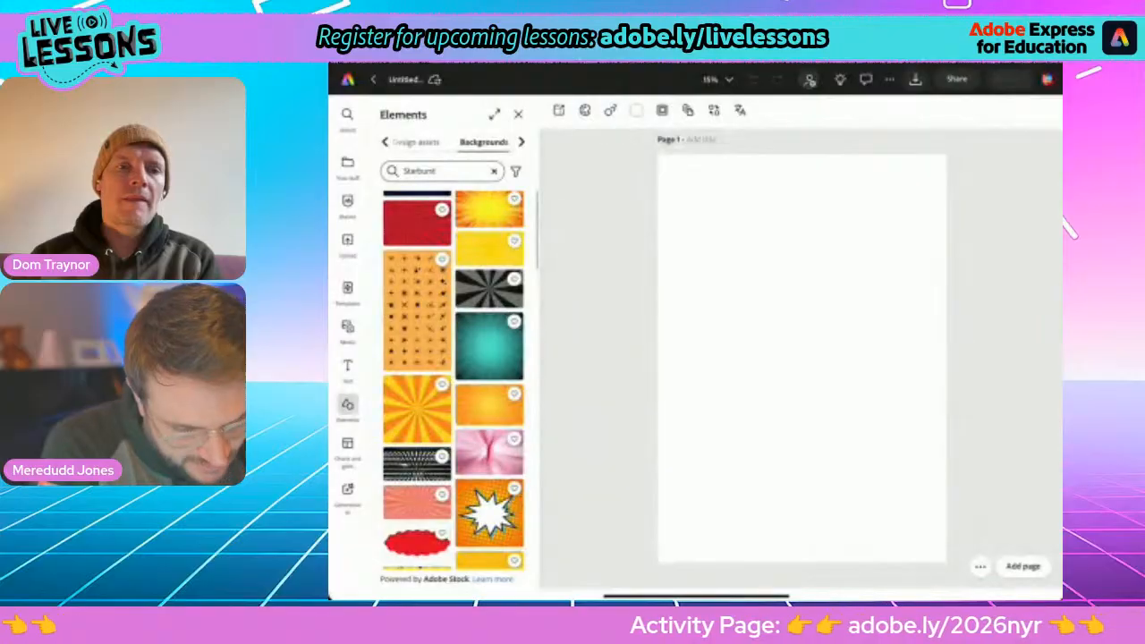
left_click(489, 347)
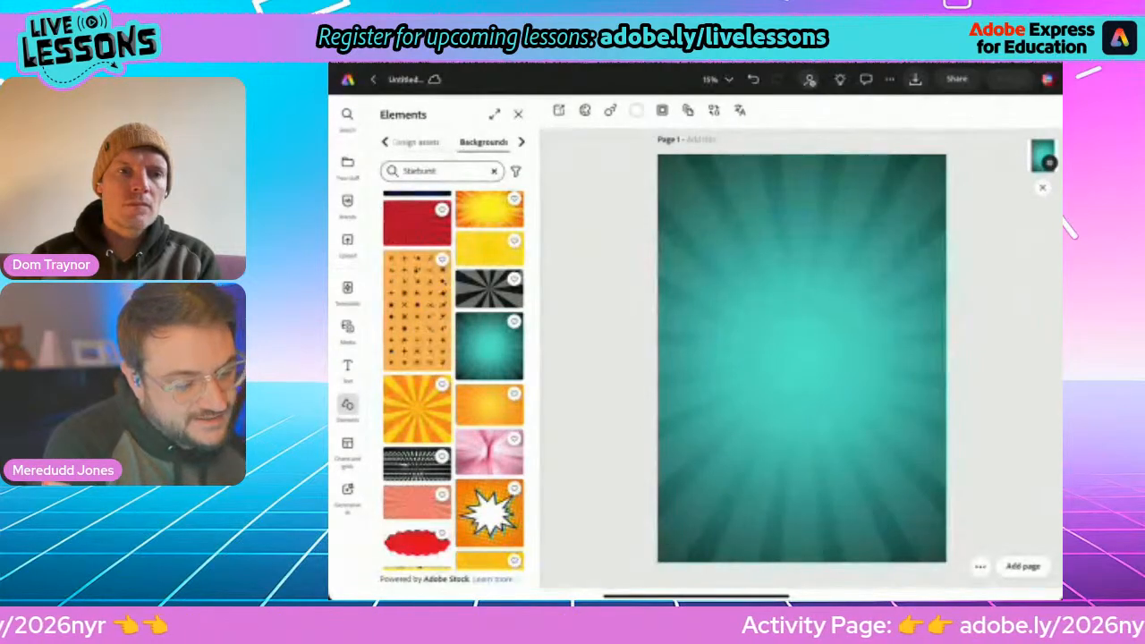
Add a text box reading "Resolutions 2026" to the teal sunburst page
left_click(347, 367)
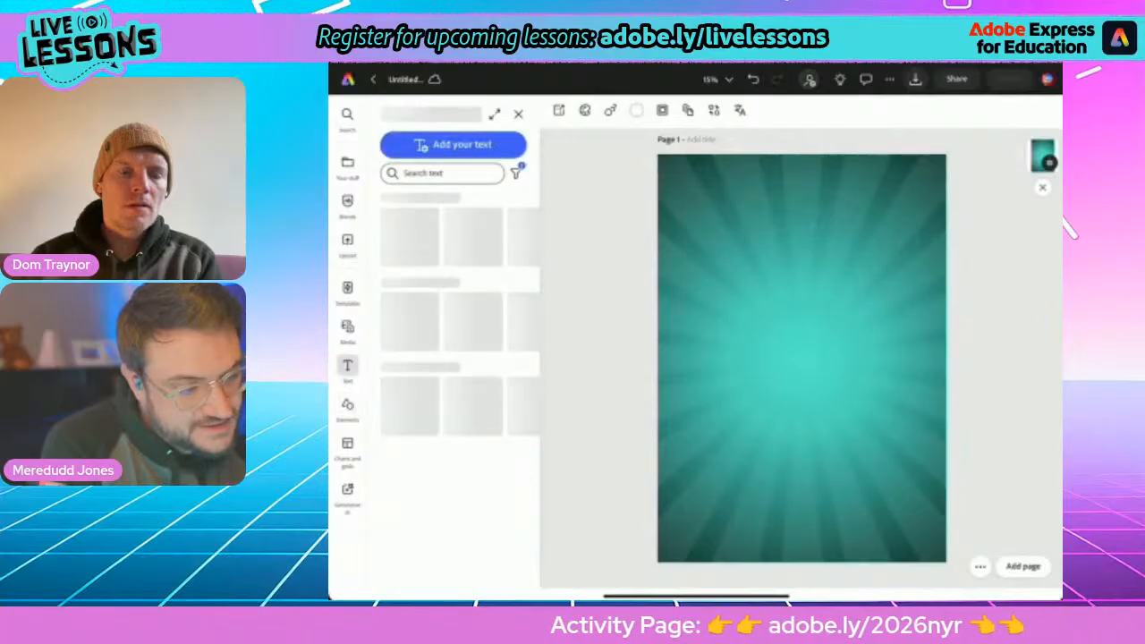
left_click(453, 144)
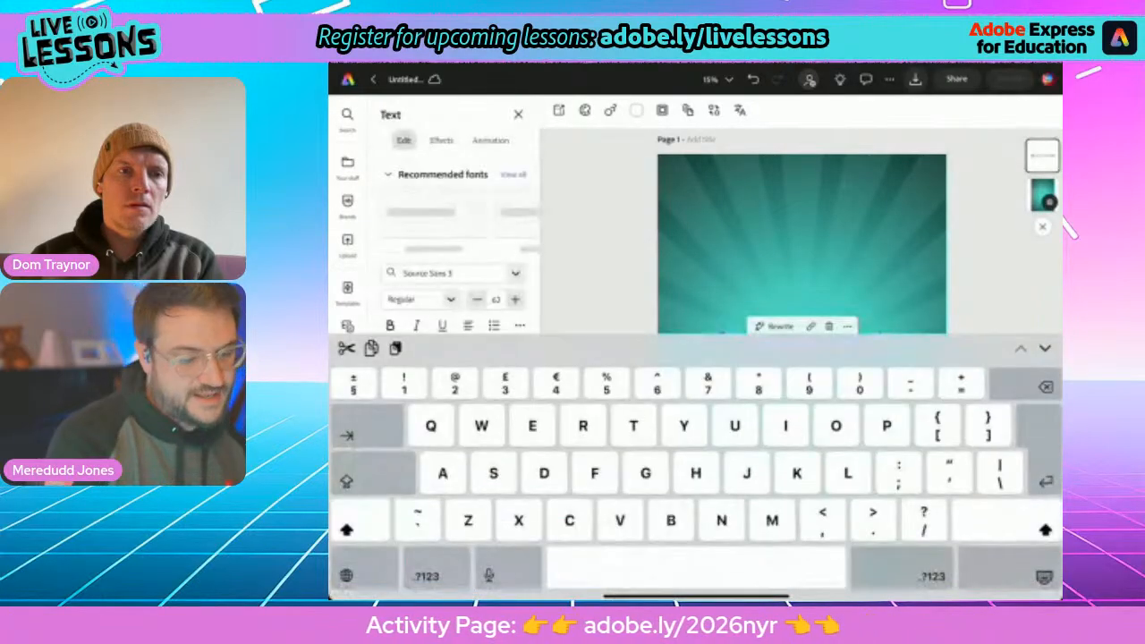
type("Resolu")
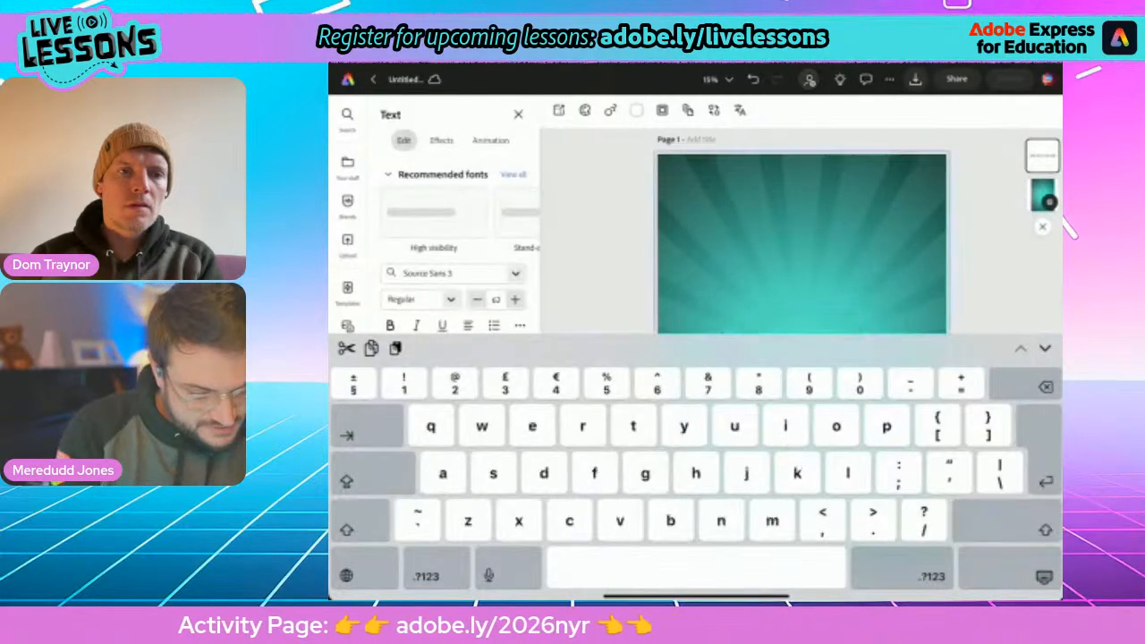
type("ti")
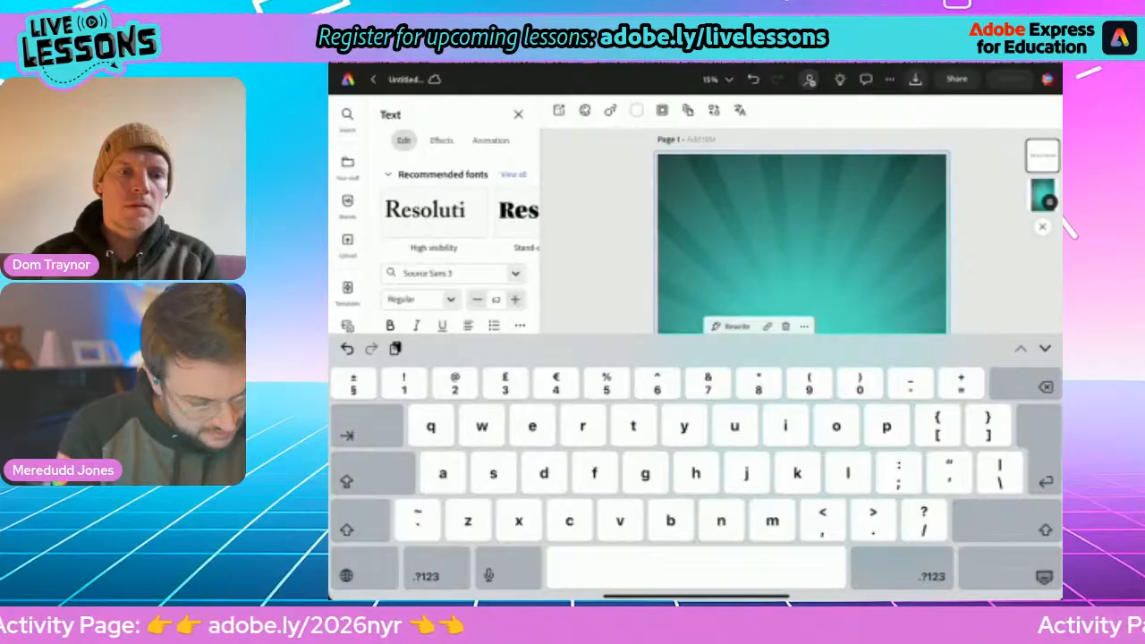
type("ons")
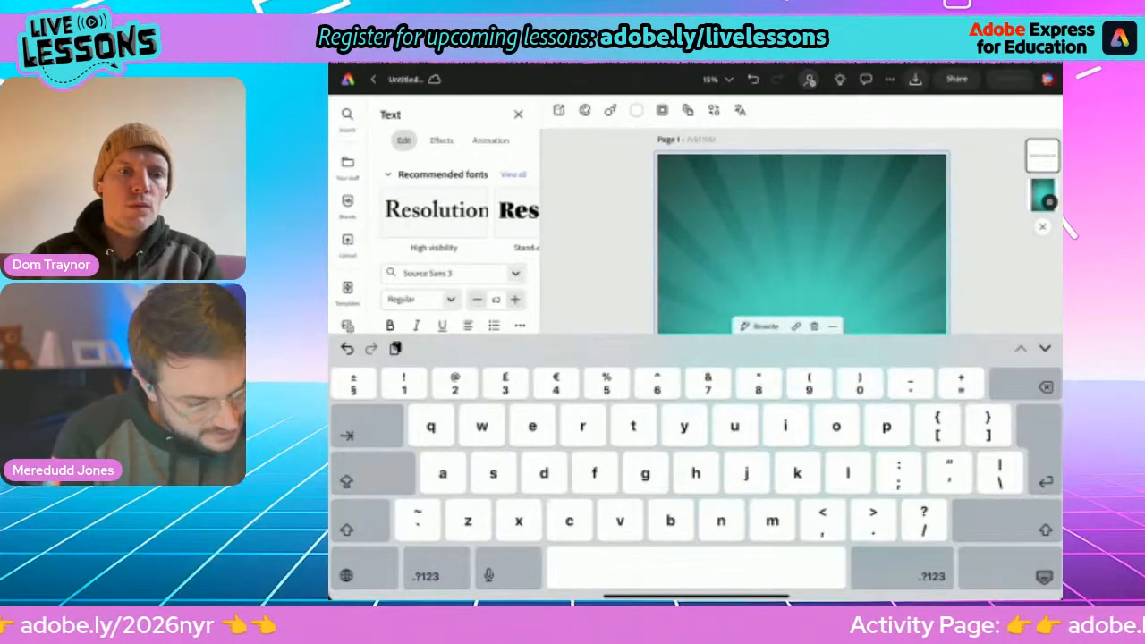
type(" 2026")
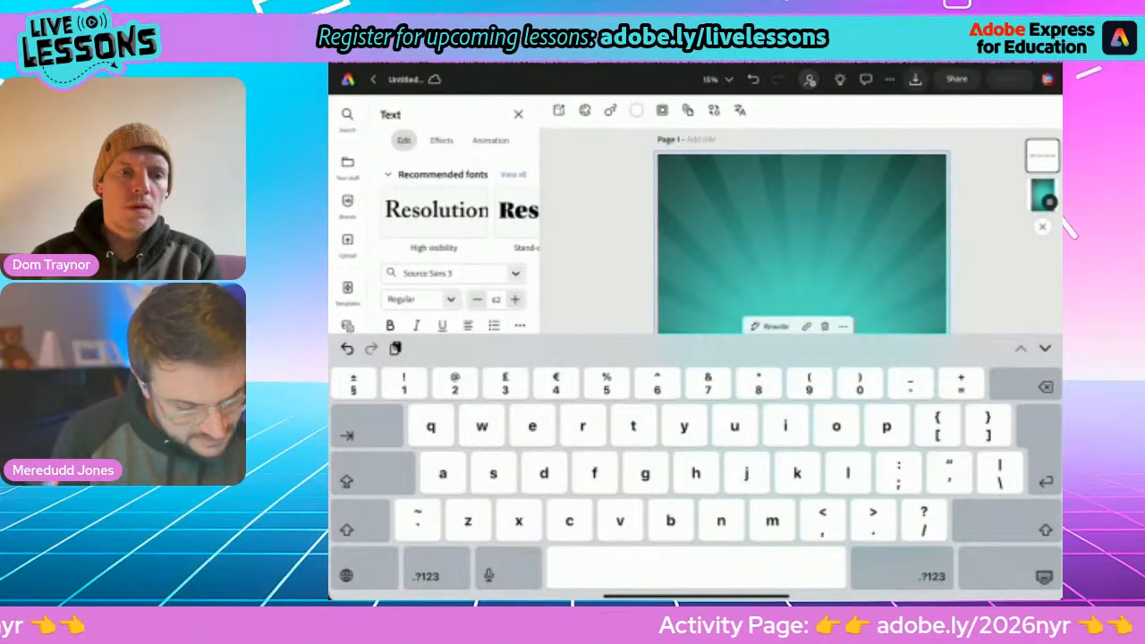
left_click(1044, 577)
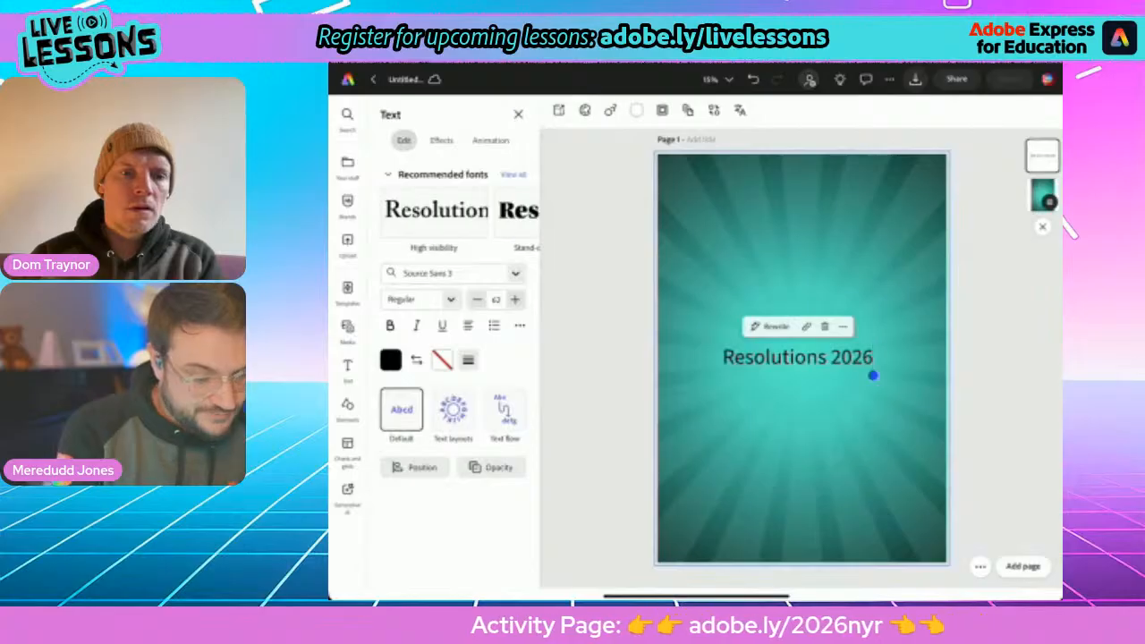
Enlarge the "Resolutions 2026" text on the teal sunburst page to a font size of about 96
left_click(798, 356)
left_click(1023, 566)
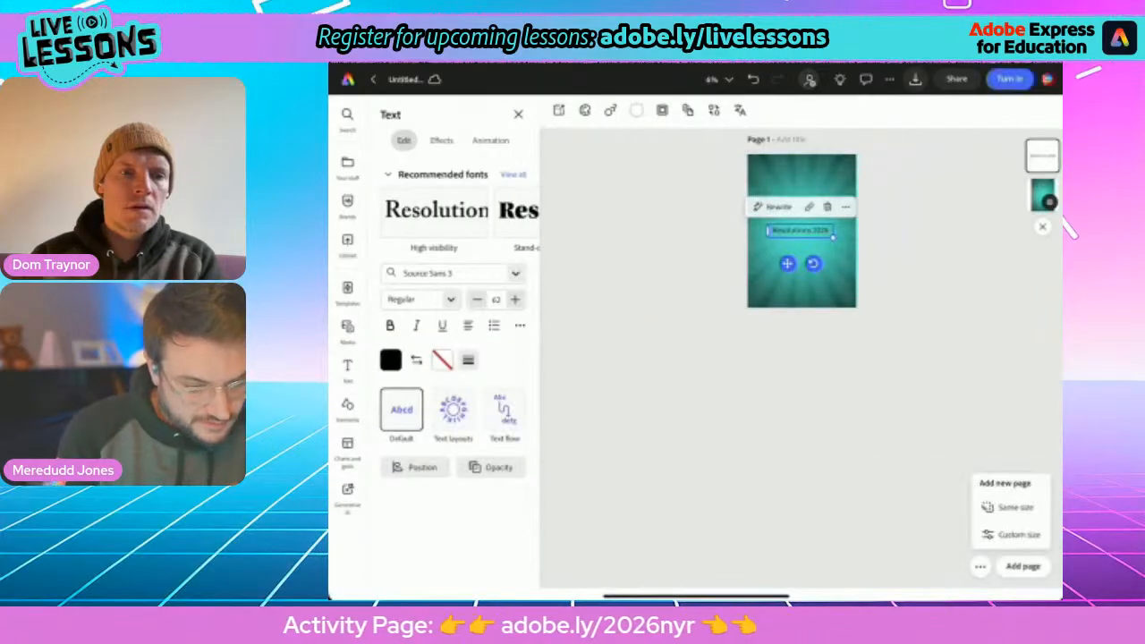
left_click(1015, 506)
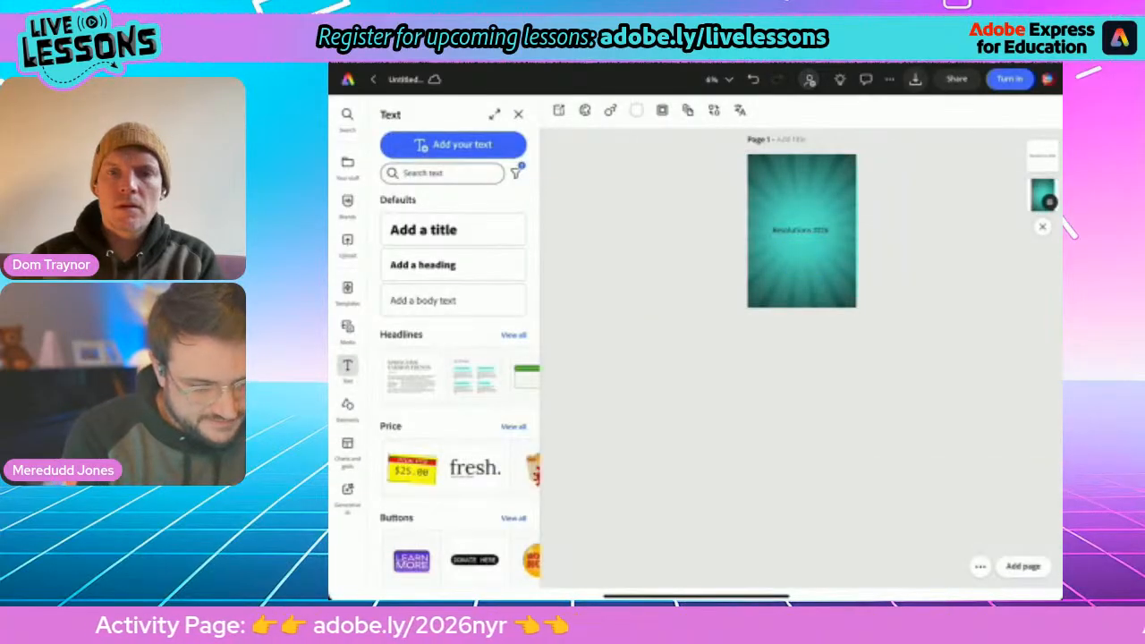
scroll(801, 268, "up", 5)
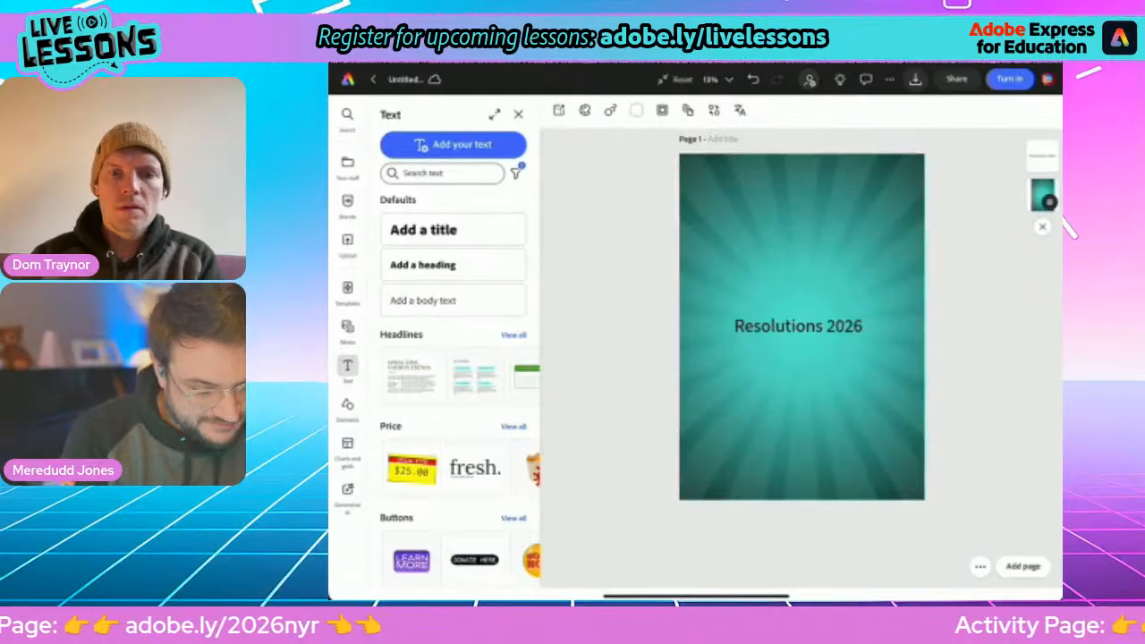
left_click(858, 327)
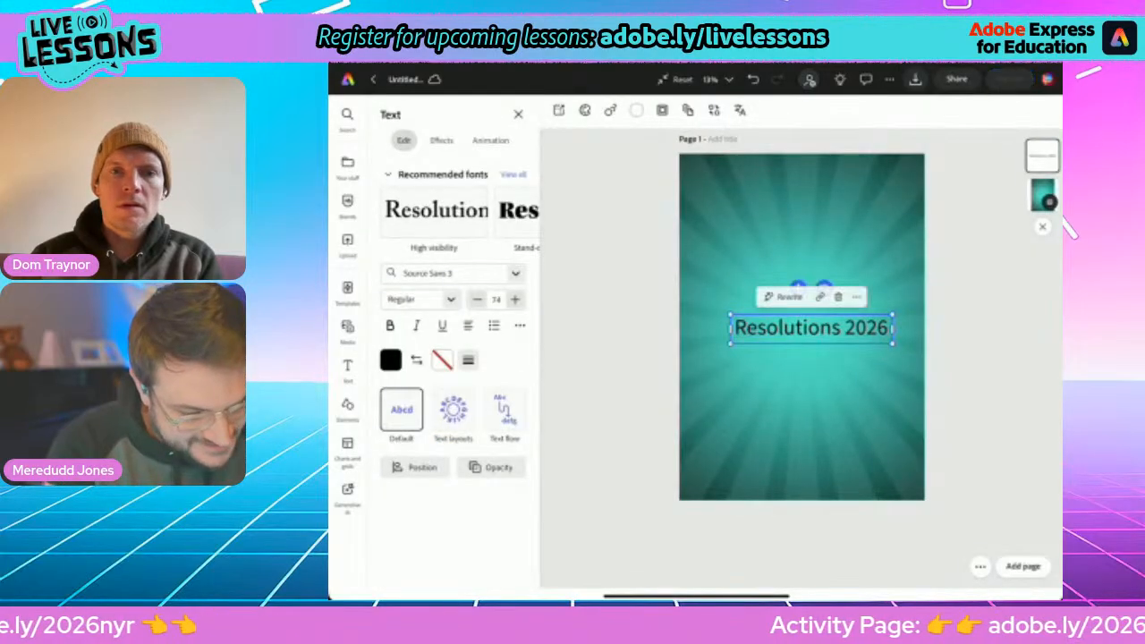
left_click_drag(731, 315, 685, 307)
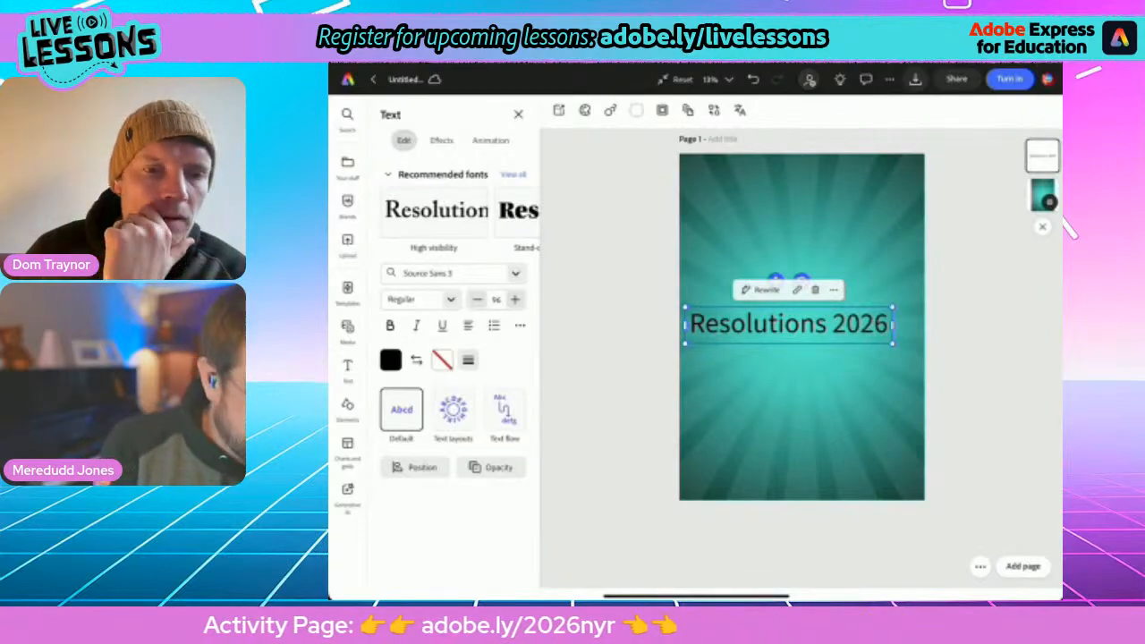
Search the fonts for "dyna" and set the title in DynaPuff Condensed Bold
left_click(451, 273)
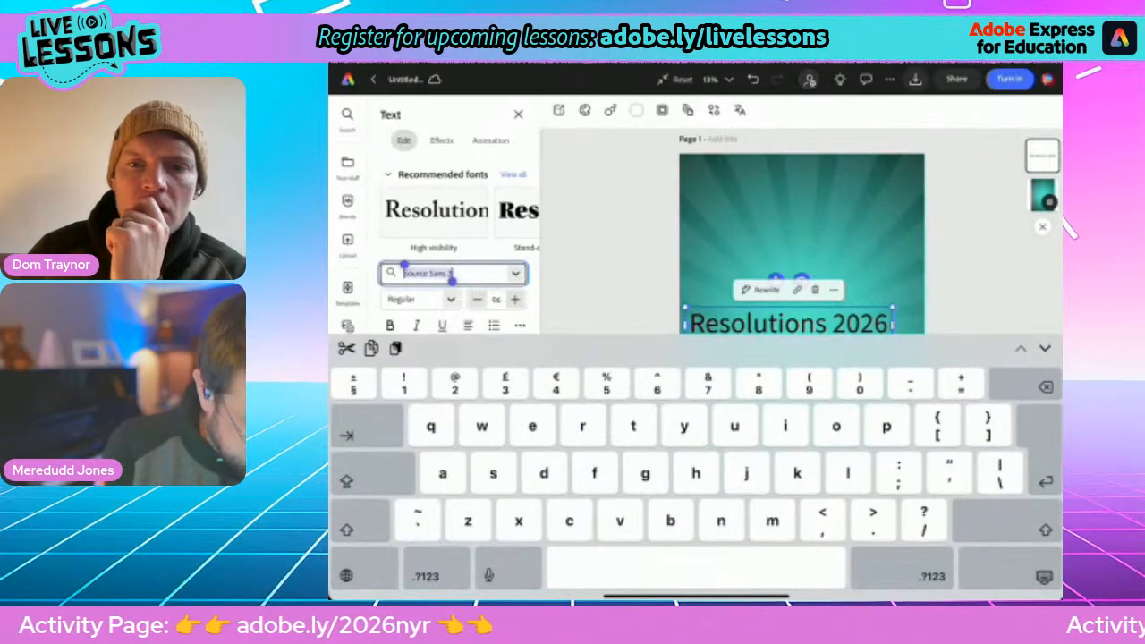
type("dyna")
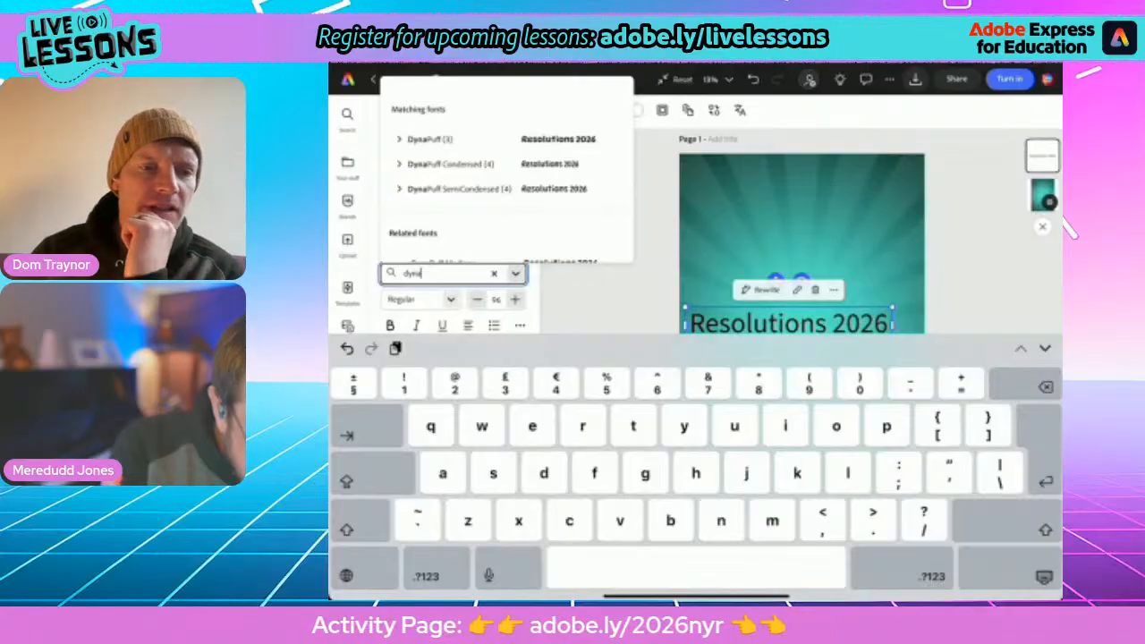
left_click(450, 164)
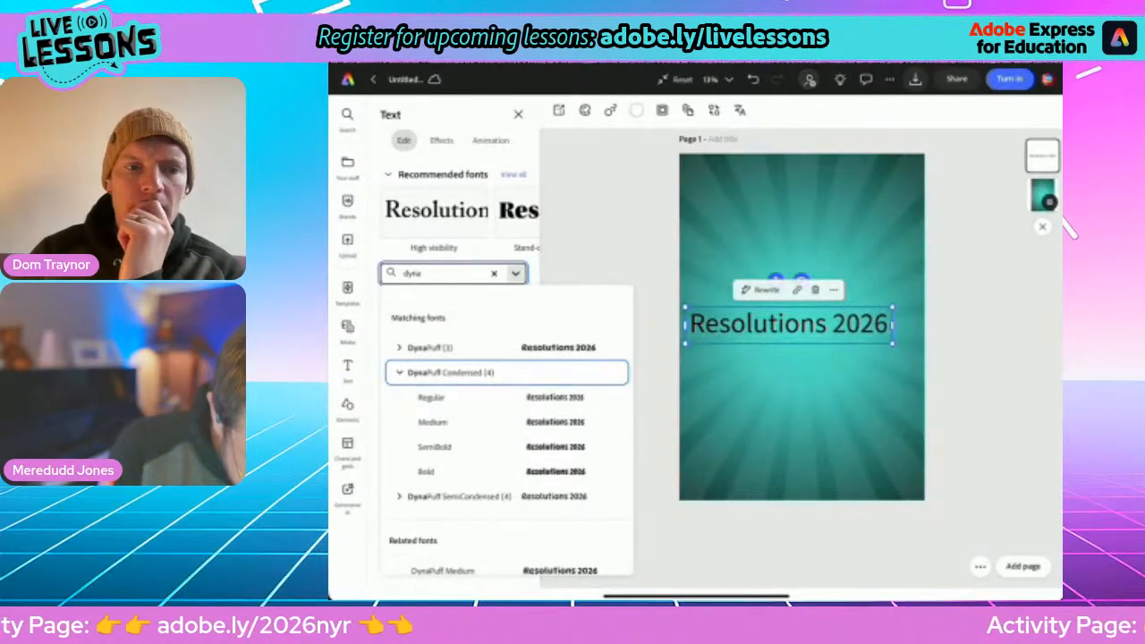
left_click(465, 471)
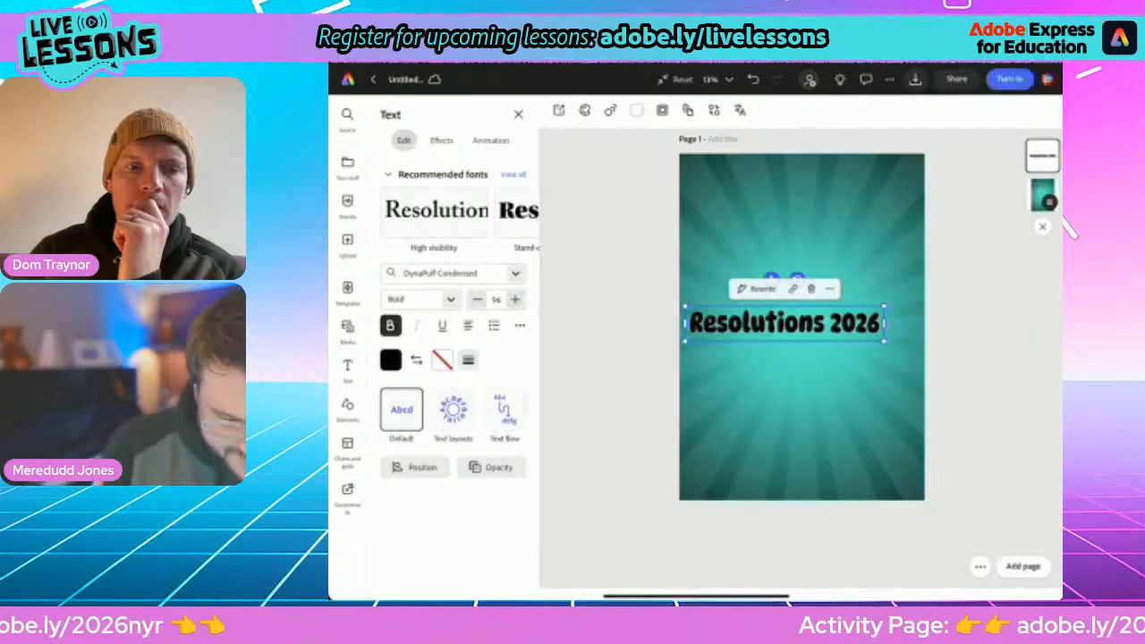
Enlarge the title to nearly the page width, at font size 114, and centre it at the top of the poster
left_click_drag(883, 341, 918, 347)
left_click(975, 375)
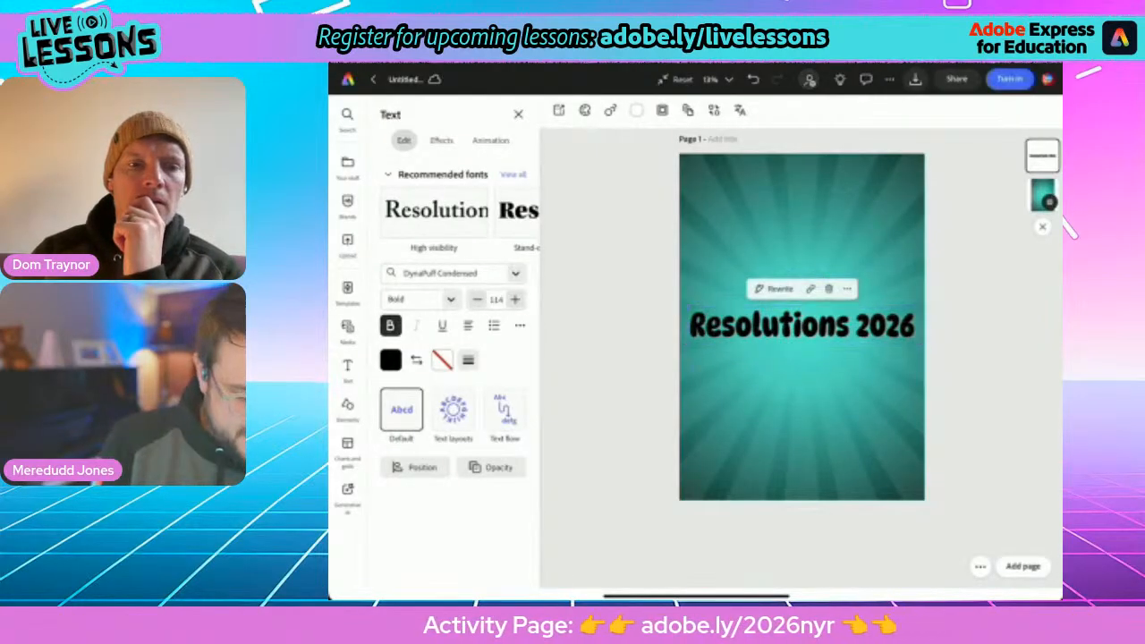
left_click(802, 326)
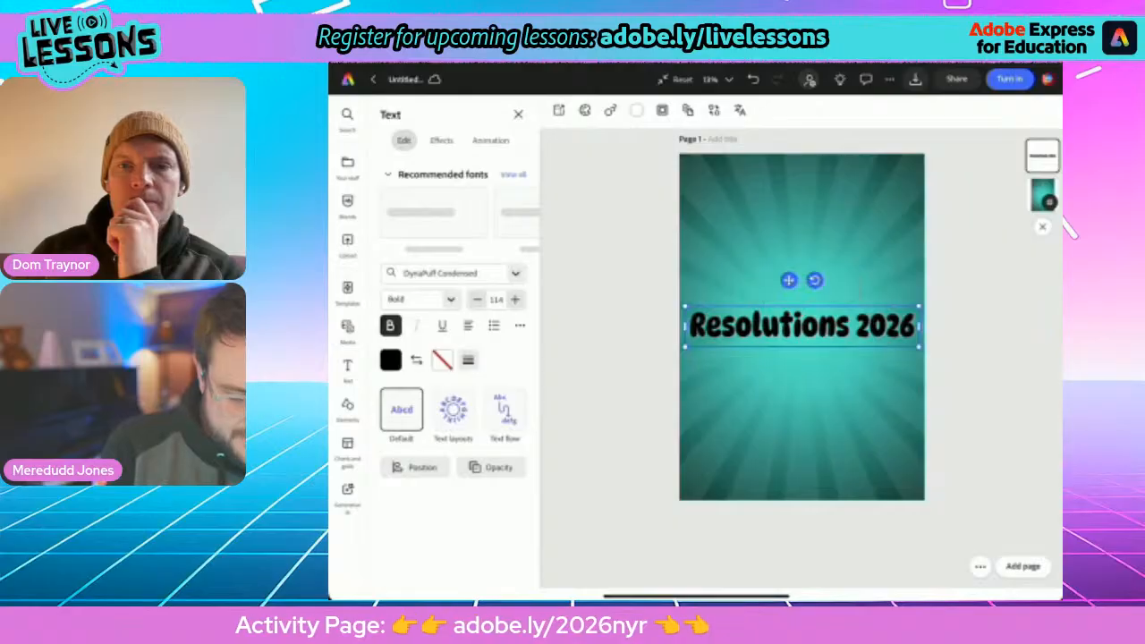
left_click(975, 375)
left_click(802, 325)
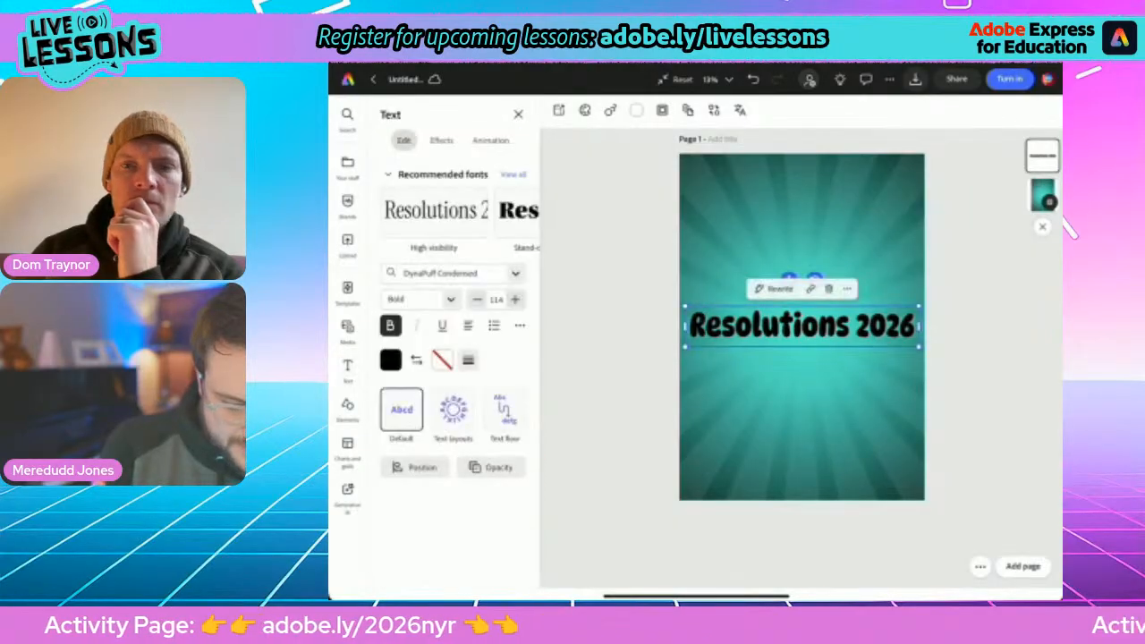
left_click_drag(802, 325, 803, 184)
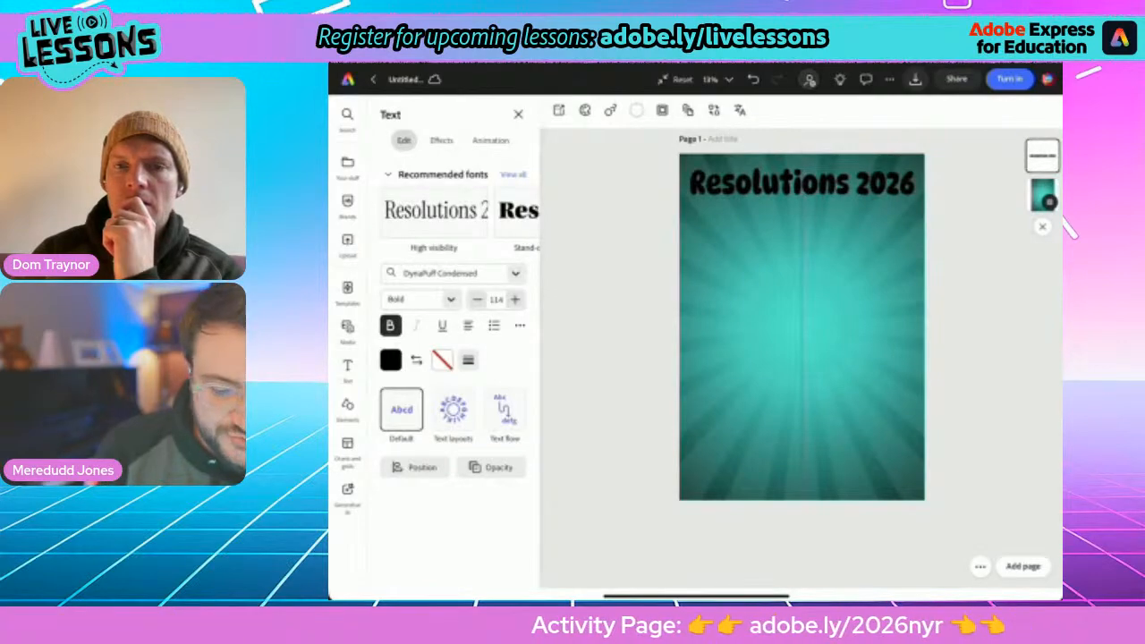
left_click_drag(803, 183, 802, 181)
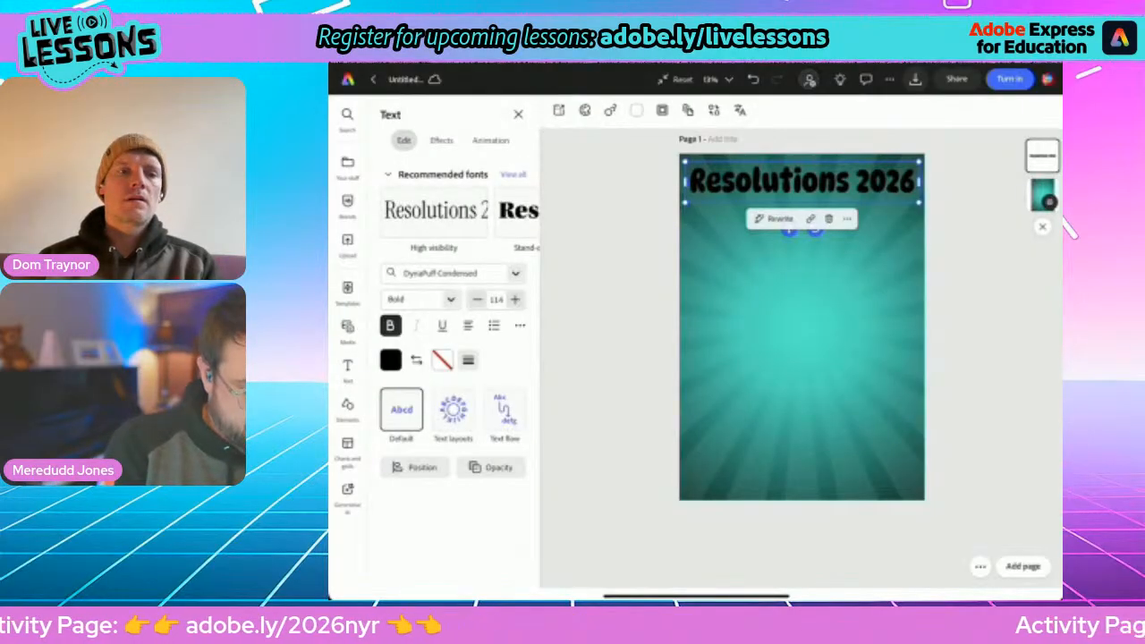
Give the "Resolutions 2026" title an outline with a thickness of 100
left_click(468, 360)
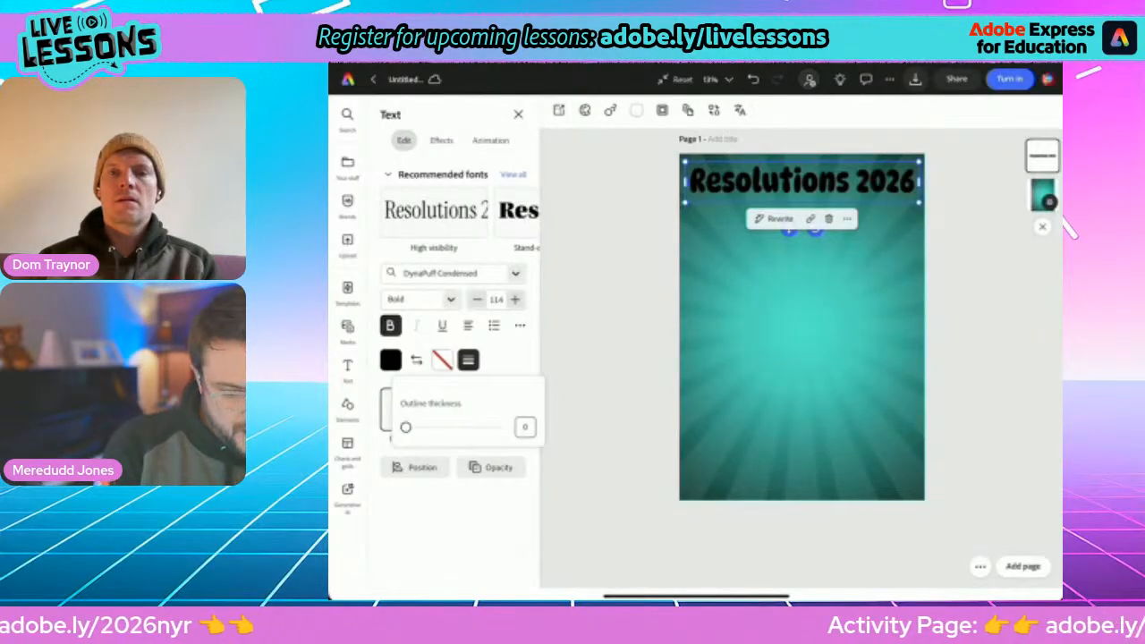
left_click(525, 427)
type("100")
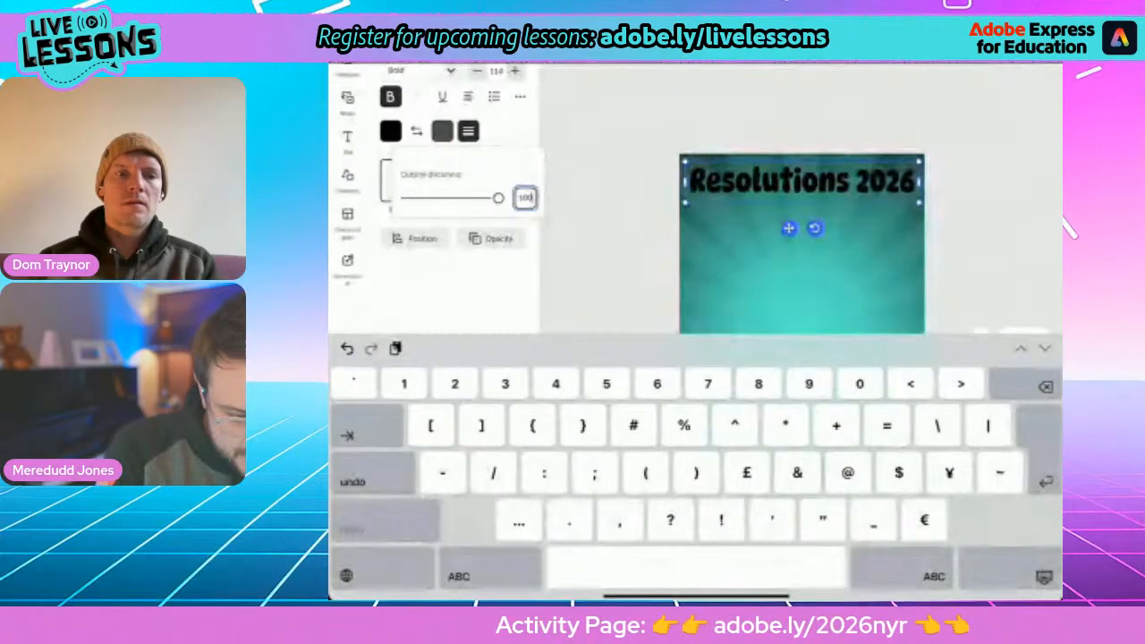
key("Return")
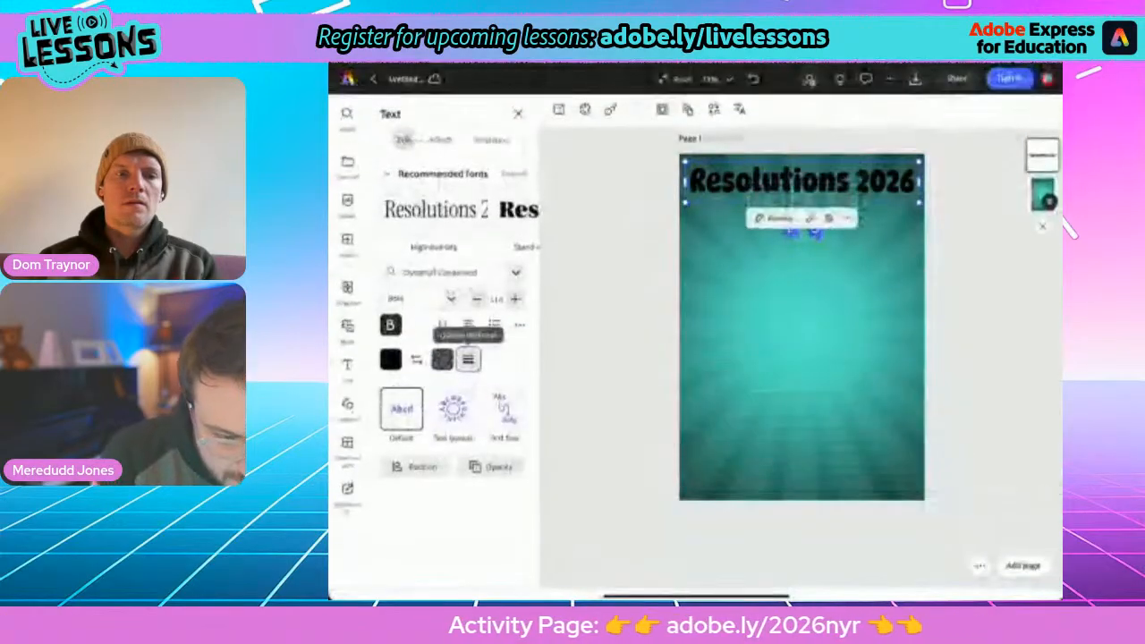
left_click(975, 339)
left_click(802, 182)
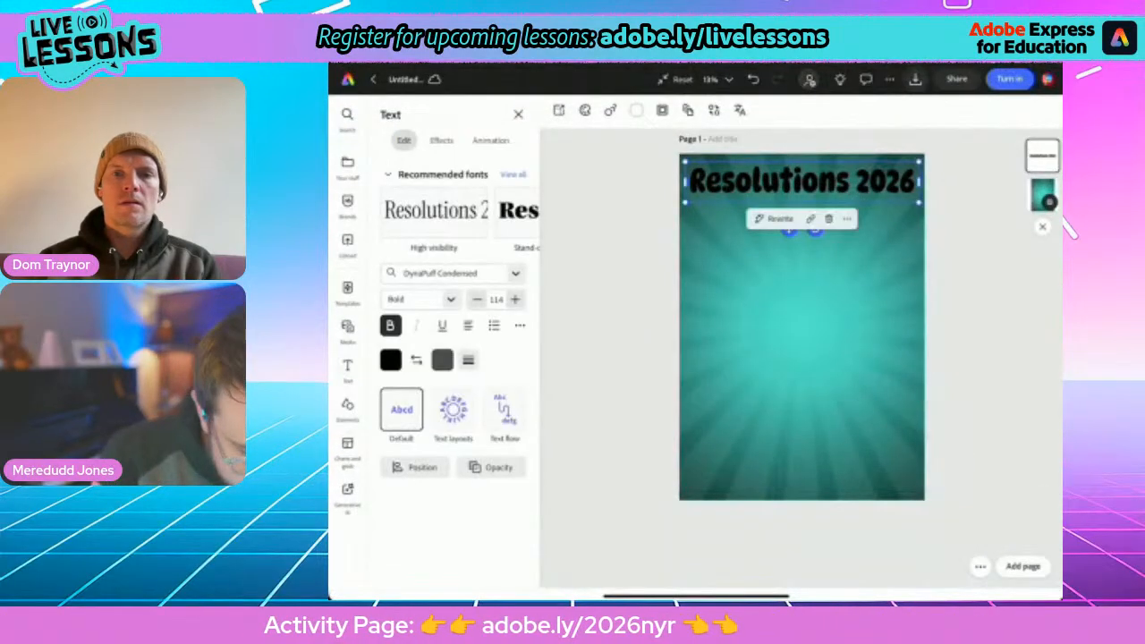
left_click(468, 359)
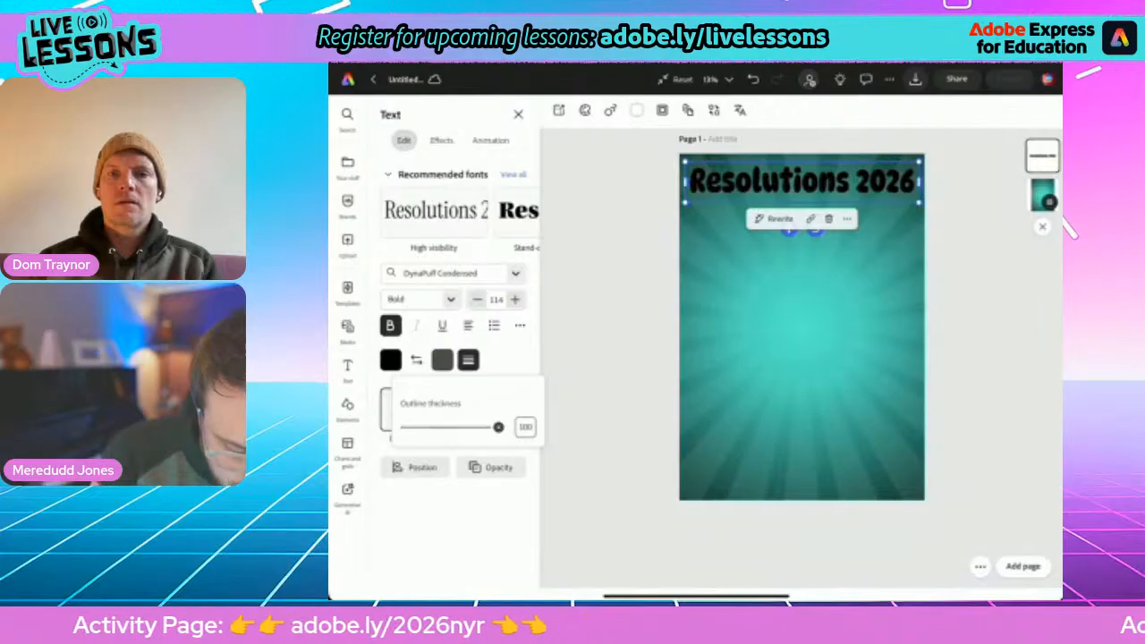
Set the title's outline colour to light blue, keeping the outline thickness at 100
left_click(443, 359)
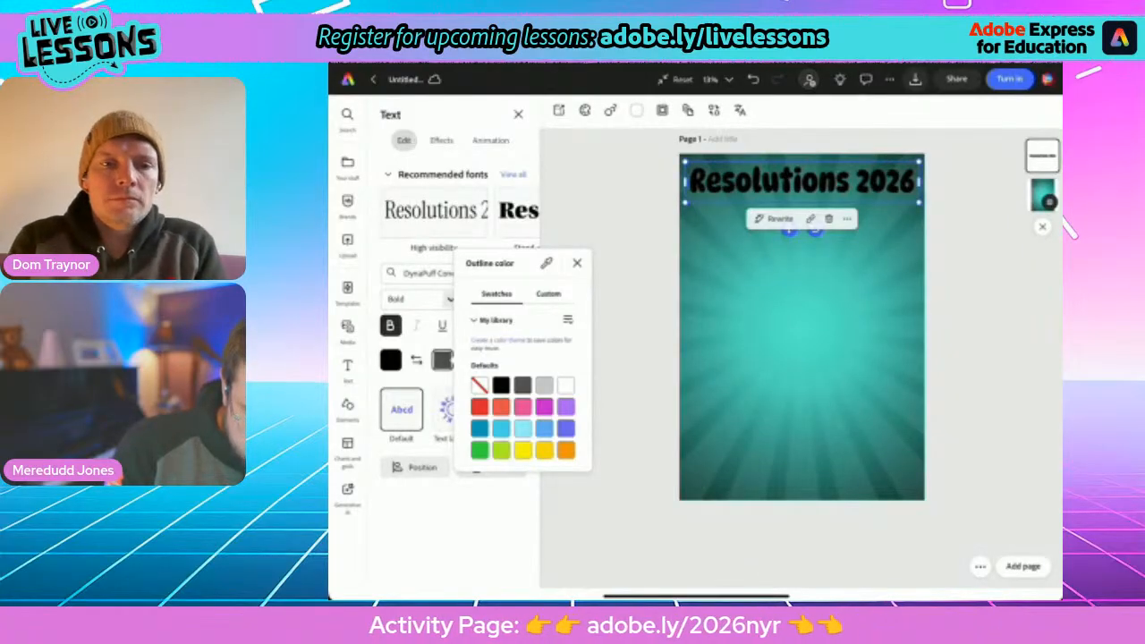
left_click(522, 428)
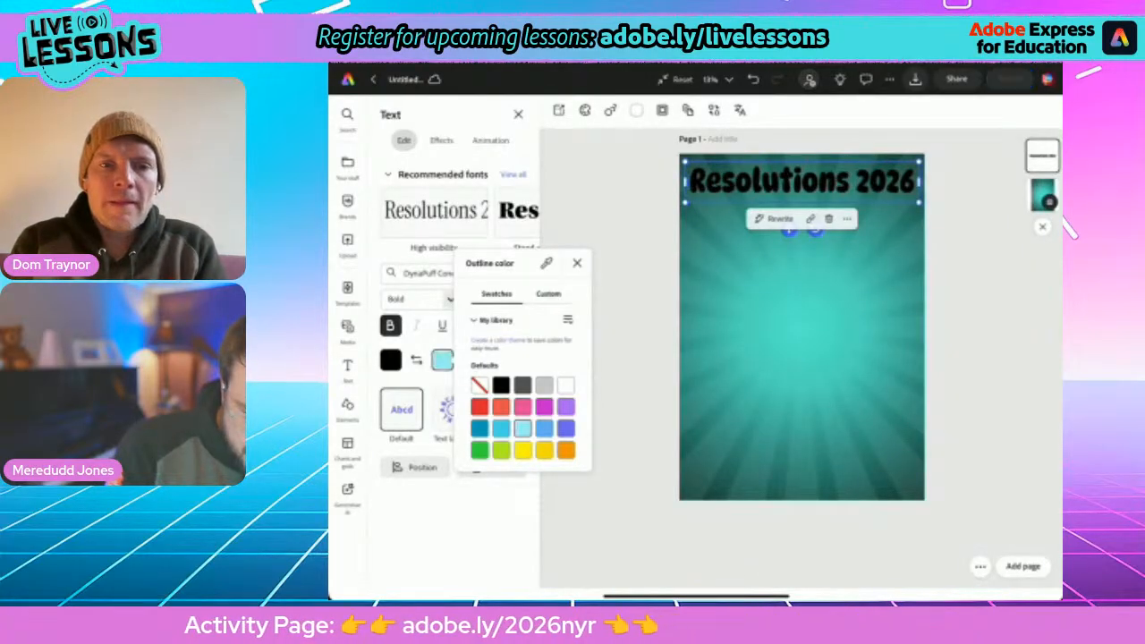
left_click(577, 263)
left_click(467, 360)
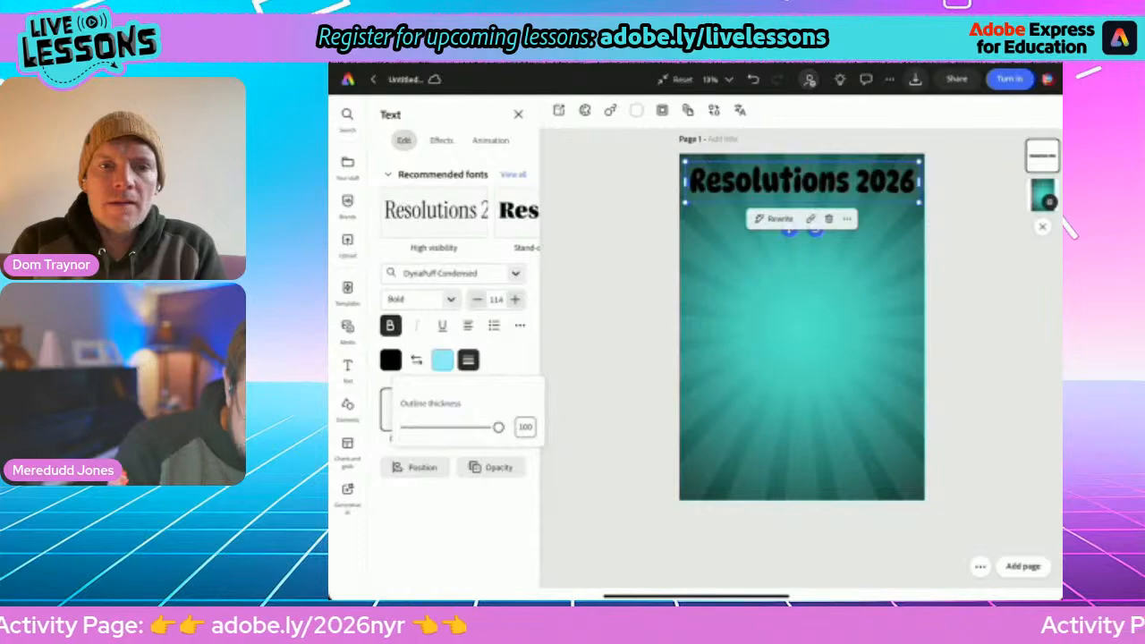
mouse_move(498, 428)
left_mouse_down()
mouse_move(448, 427)
mouse_move(498, 427)
left_mouse_up()
left_click(608, 358)
left_click(608, 358)
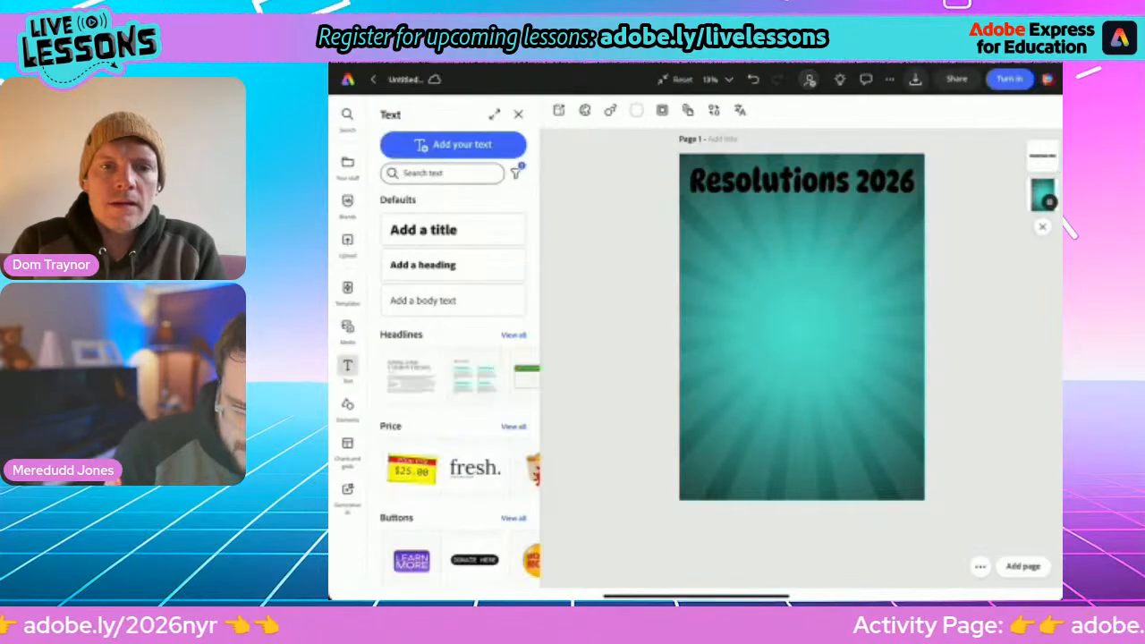
double_click(802, 182)
left_click(801, 286)
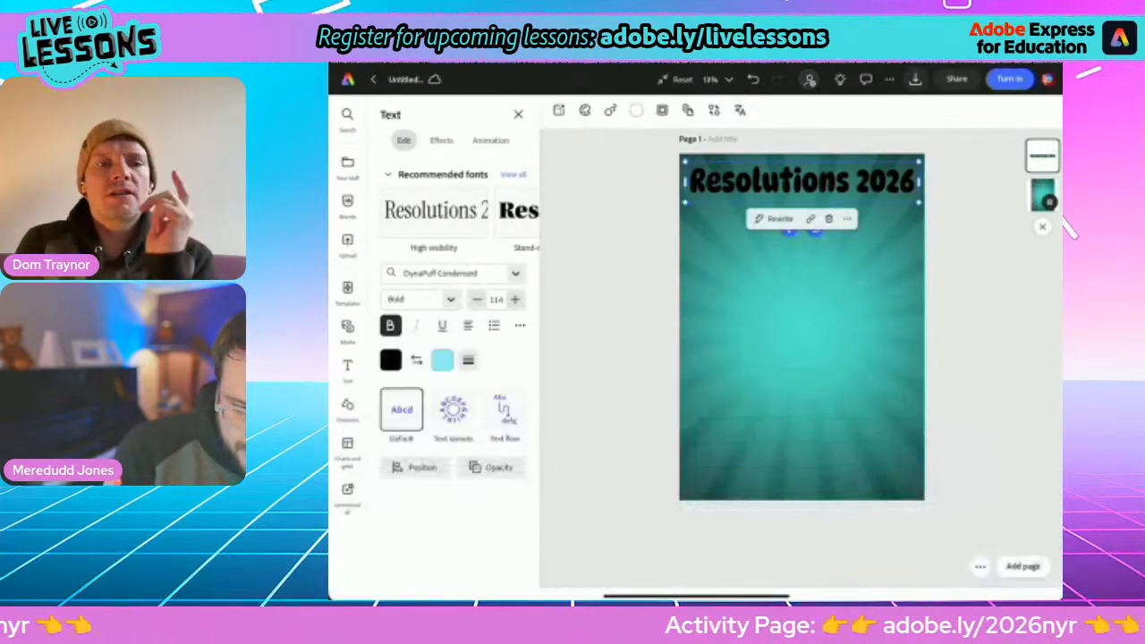
left_click(801, 327)
left_click(608, 357)
left_click(801, 181)
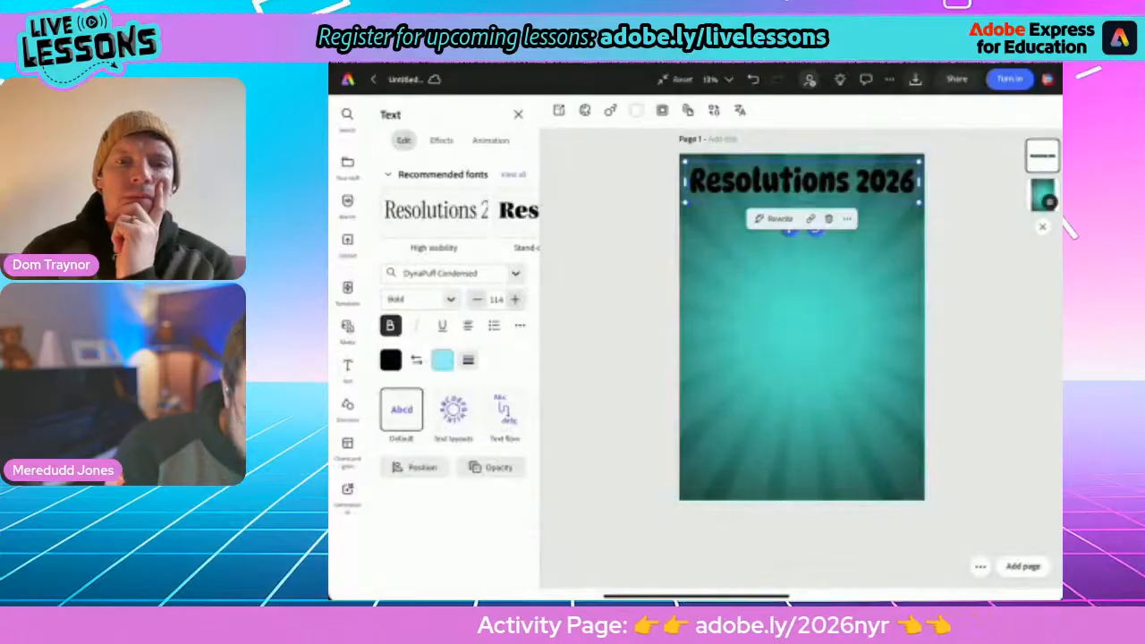
left_click(442, 359)
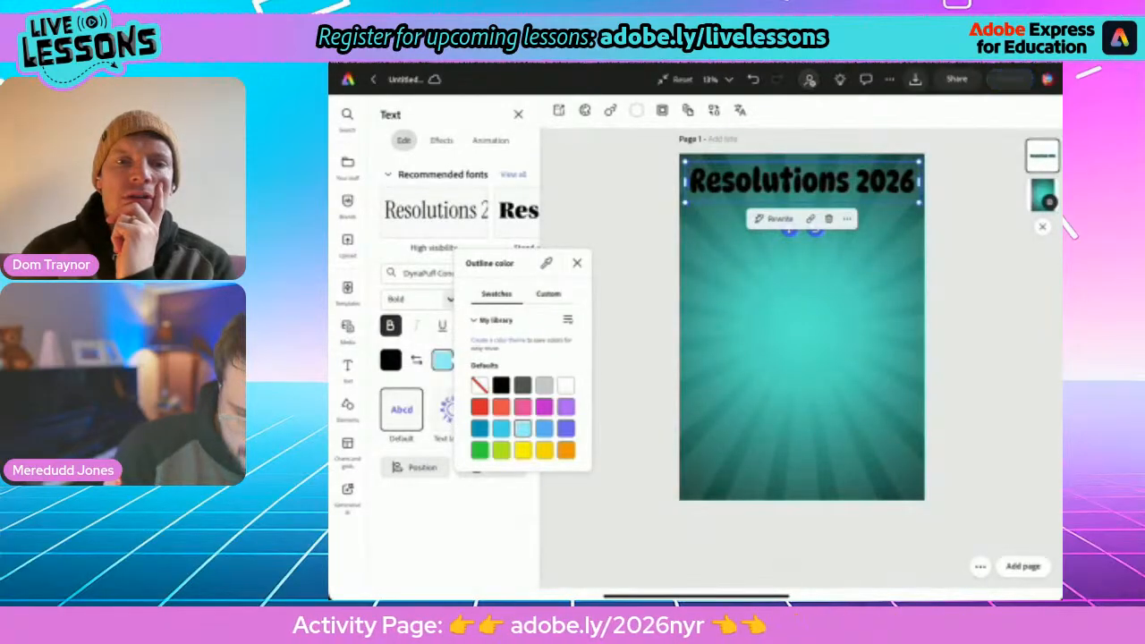
left_click(617, 358)
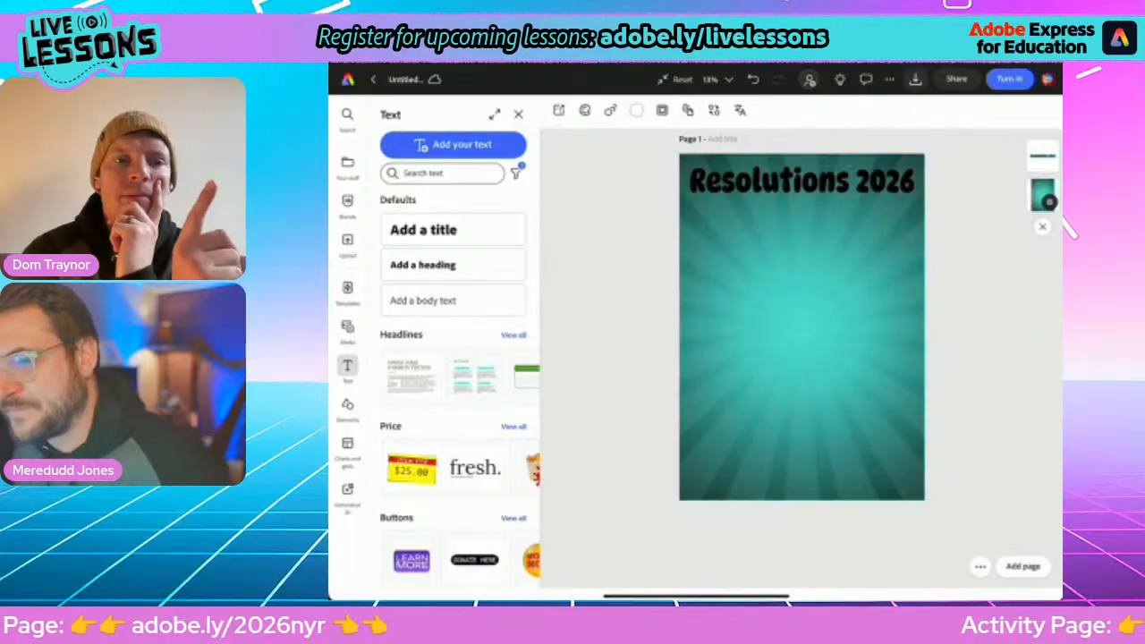
Swap the title's fill and outline colours back and forth, ending on black fill with a light blue outline
left_click(801, 182)
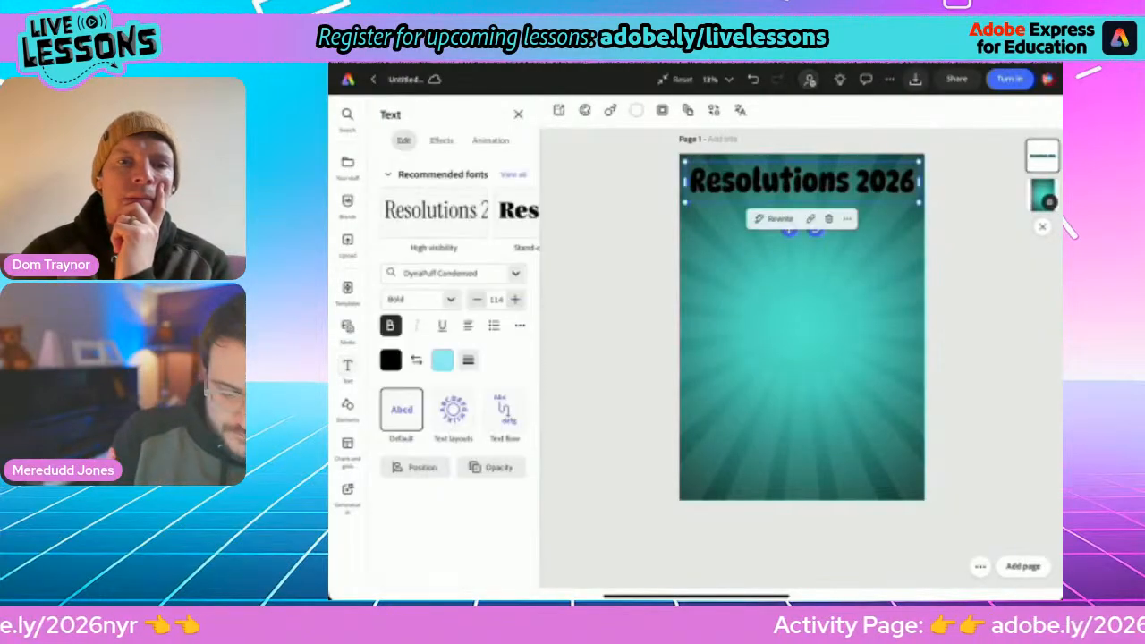
left_click(416, 360)
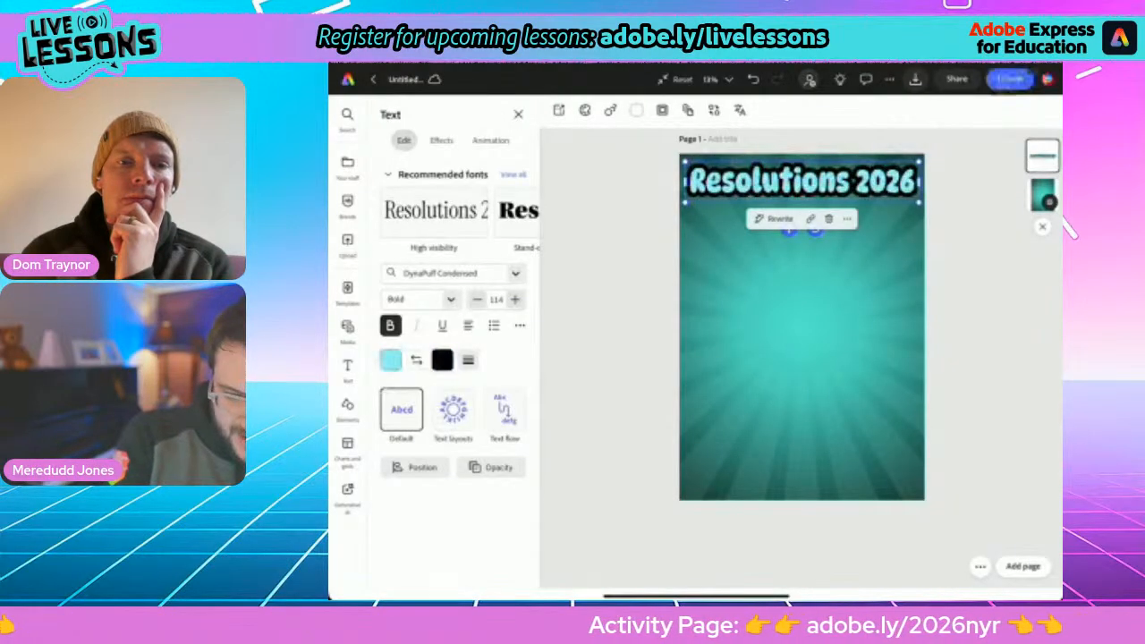
left_click(416, 359)
left_click(415, 359)
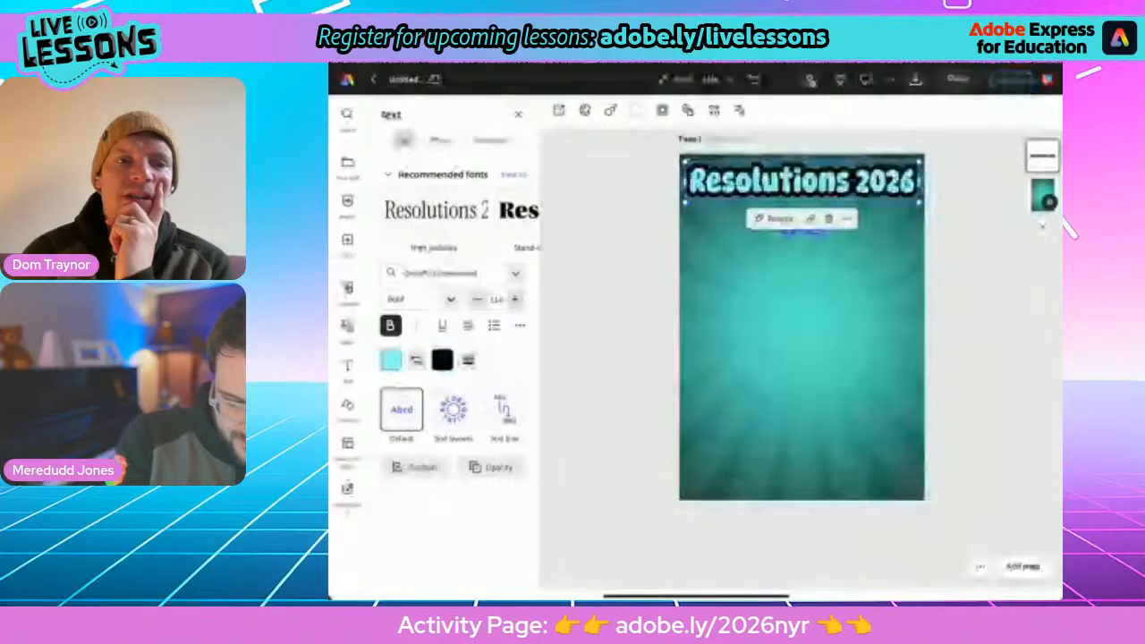
left_click(416, 359)
Try the blue and violet-blue outline swatches on the title, settle on the medium blue and deselect the title
left_click(442, 360)
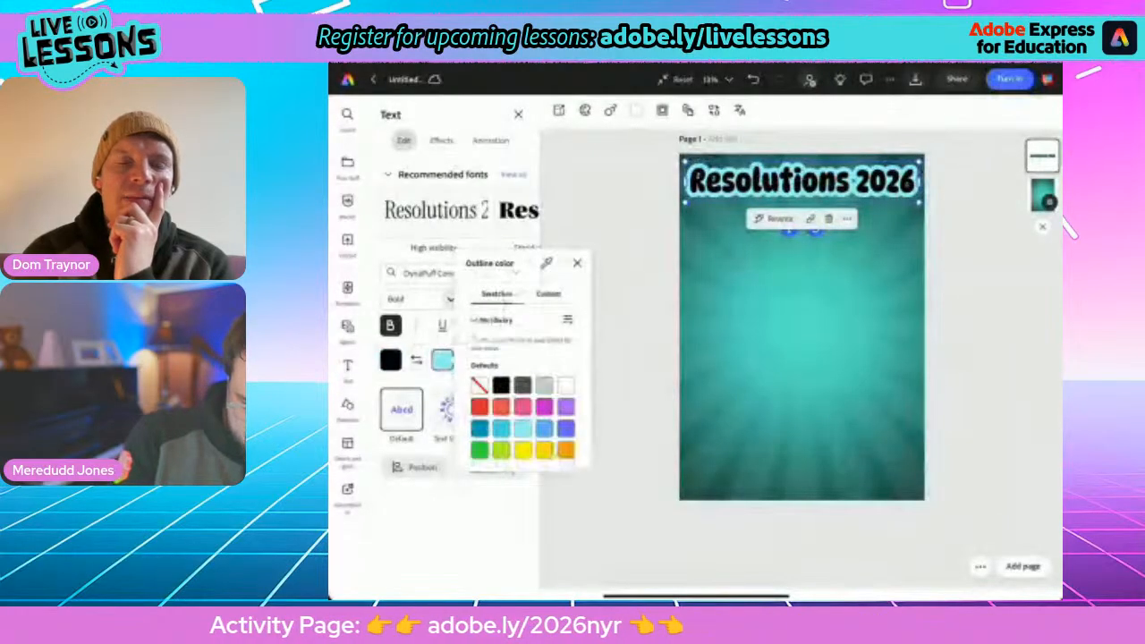
left_click(544, 429)
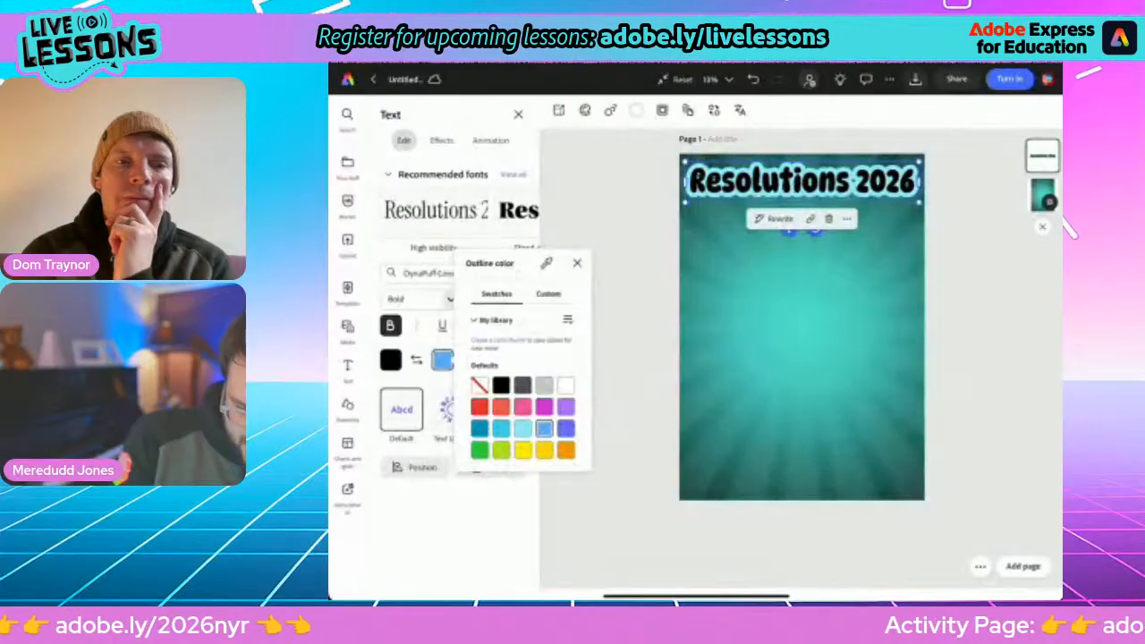
left_click(566, 428)
left_click(544, 428)
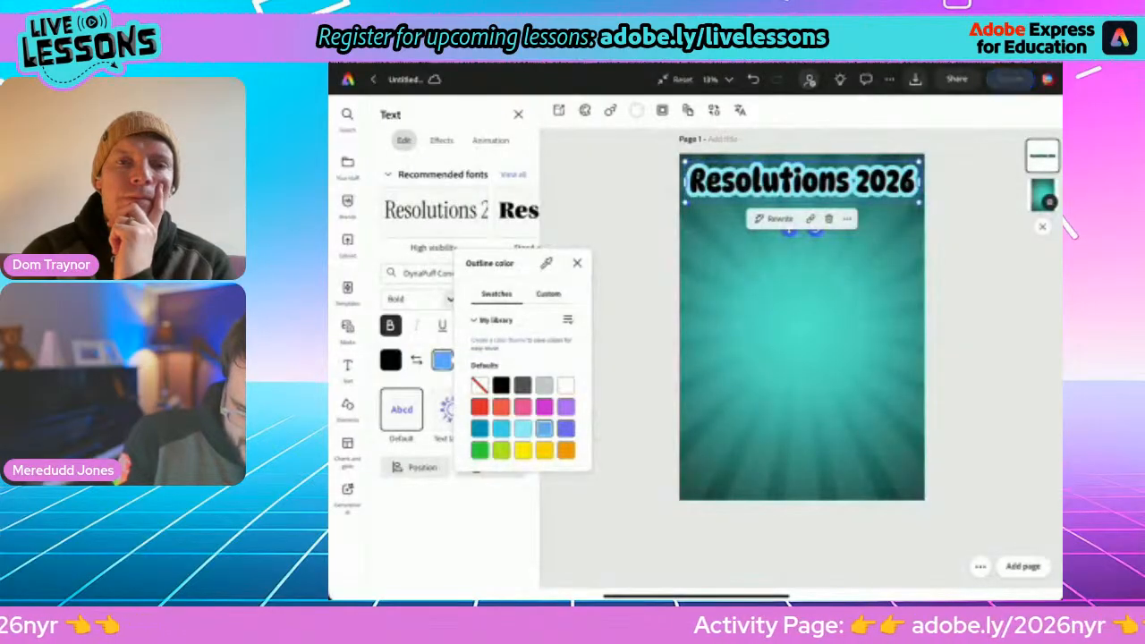
left_click(577, 262)
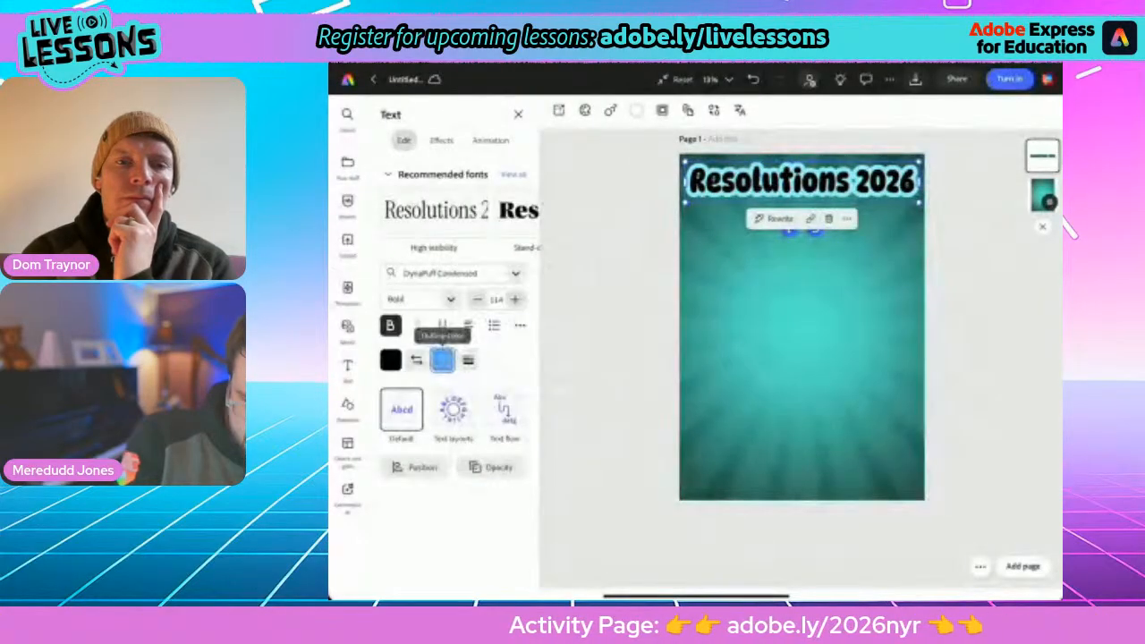
left_click(977, 268)
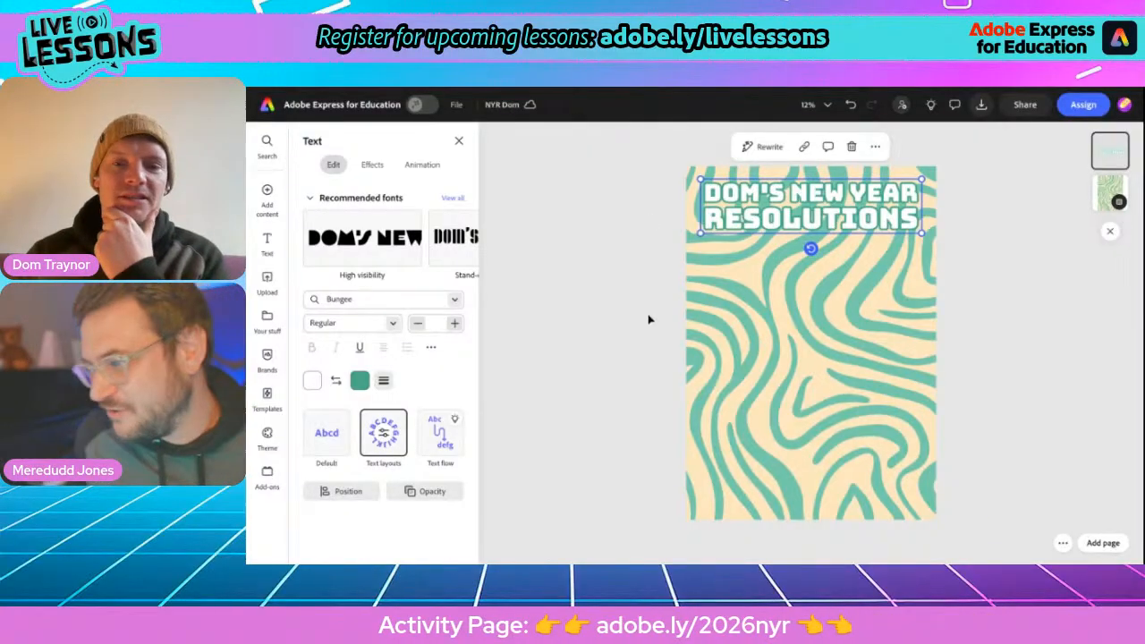
left_click(616, 331)
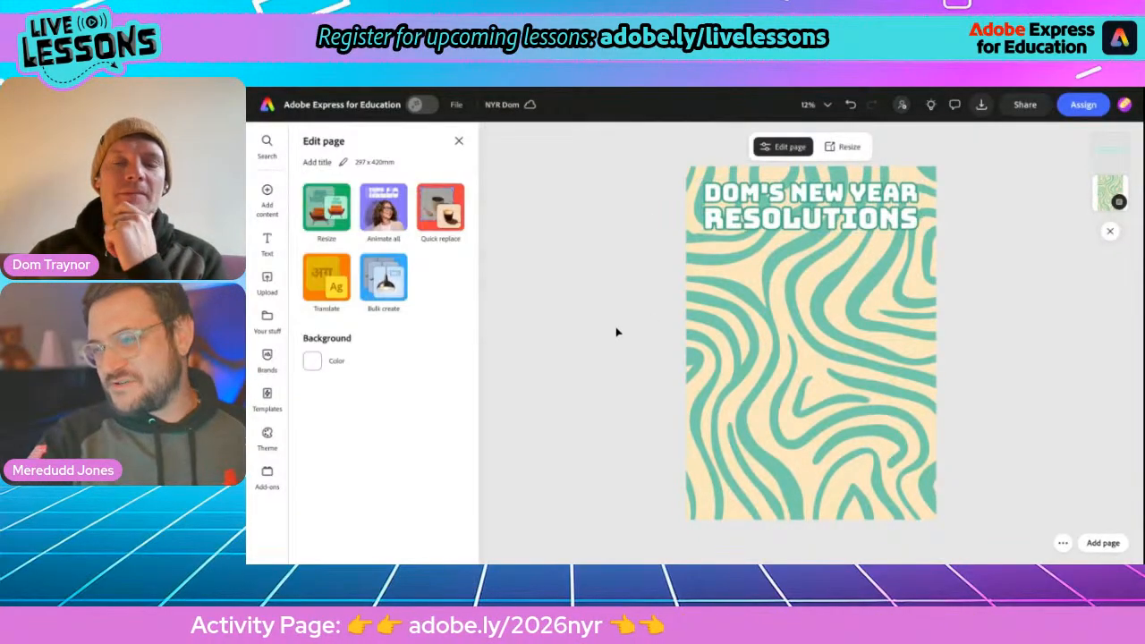
left_click(726, 344)
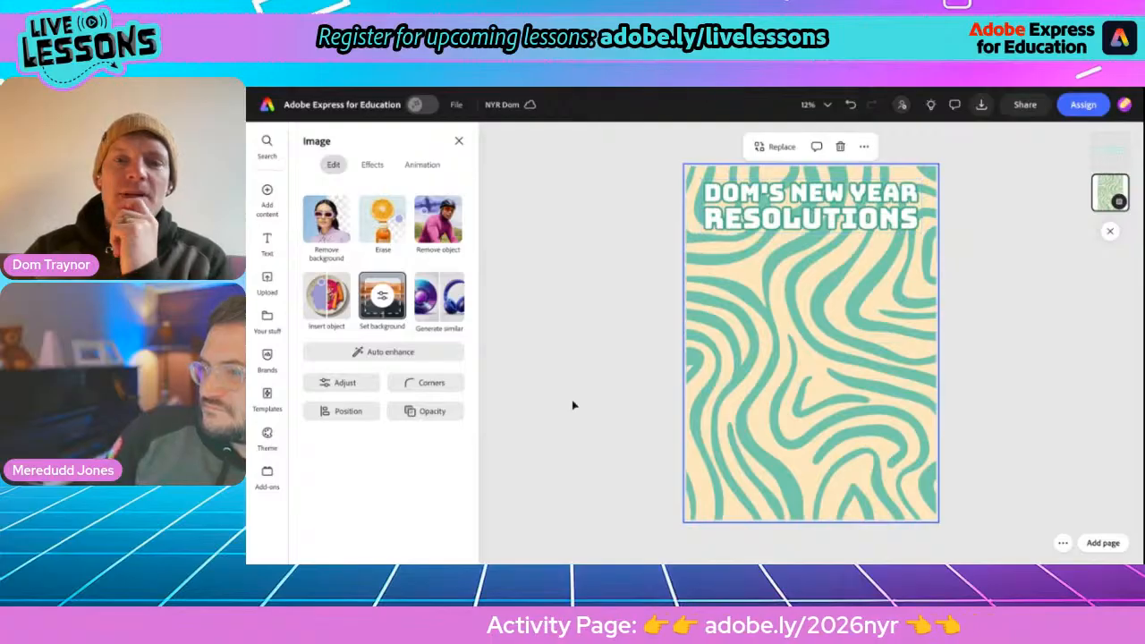
left_click(545, 438)
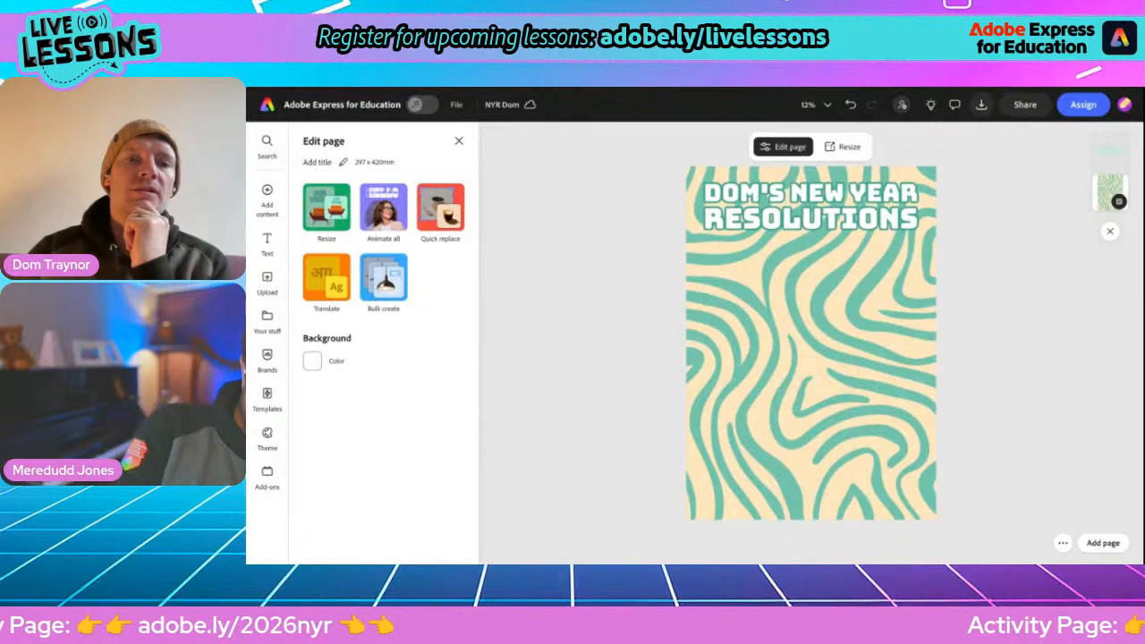
Add a portrait (3:4) placeholder for an AI-generated image to the wavy-patterned poster
mouse_move(271, 202)
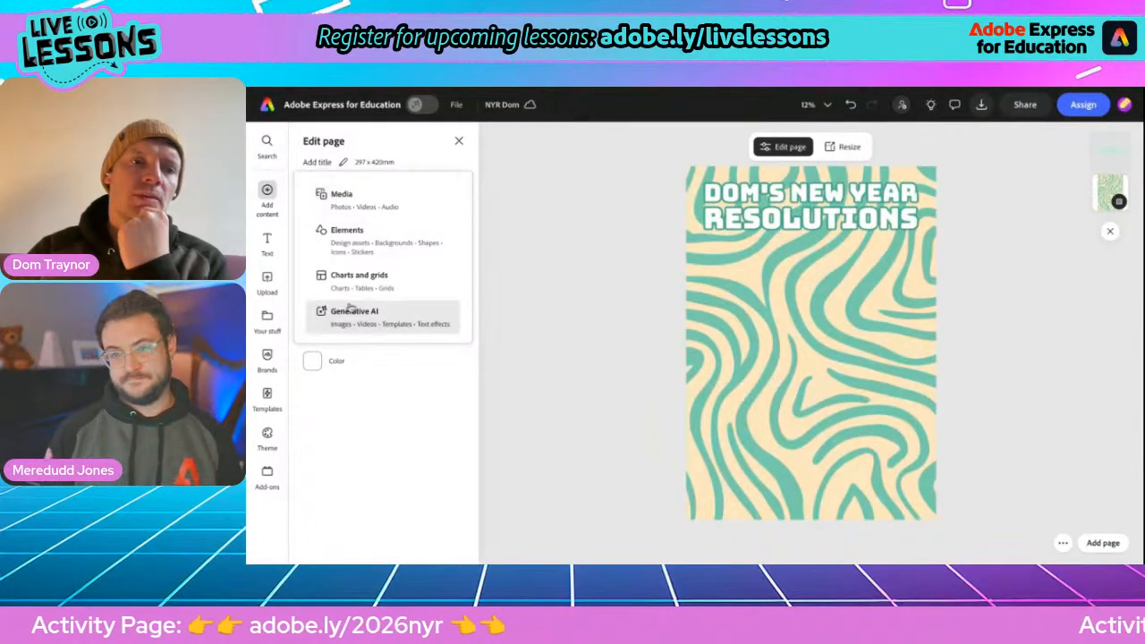
left_click(361, 207)
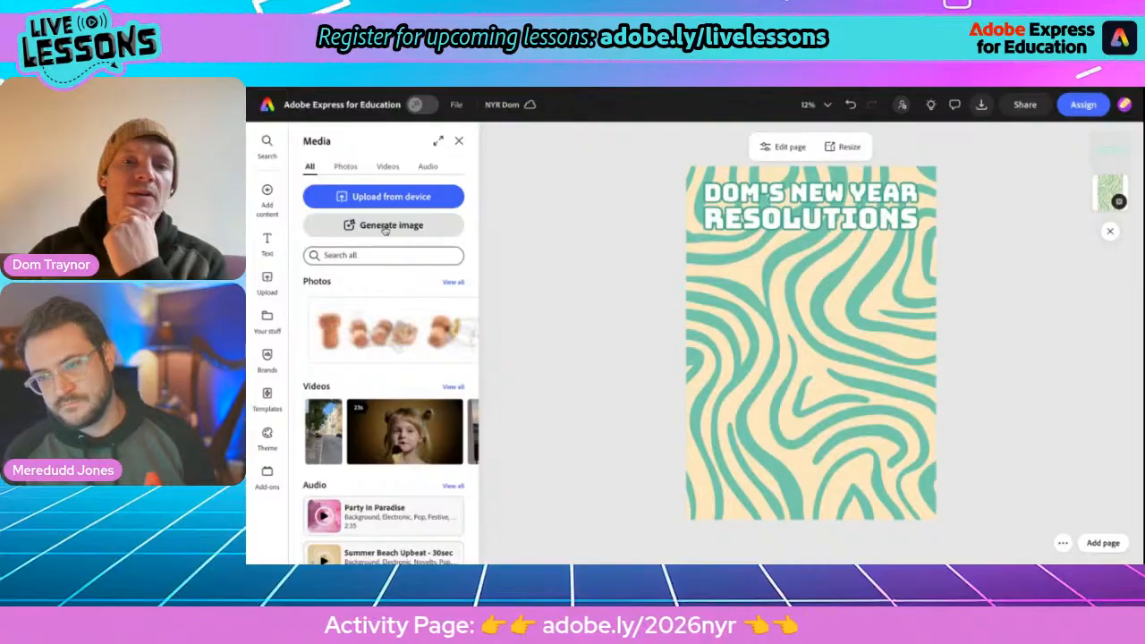
left_click(385, 227)
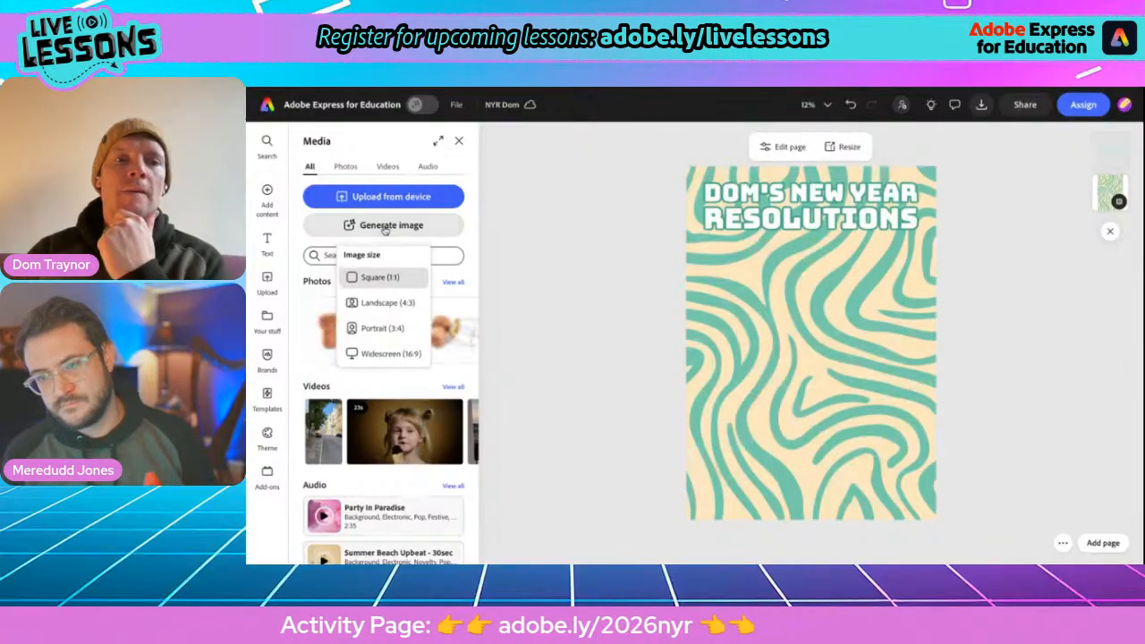
left_click(377, 327)
Generate the image from the prompt "full body image, handsome middle aged man with glasses thinking about a difficult question with his hand on his chin."
type("full body image")
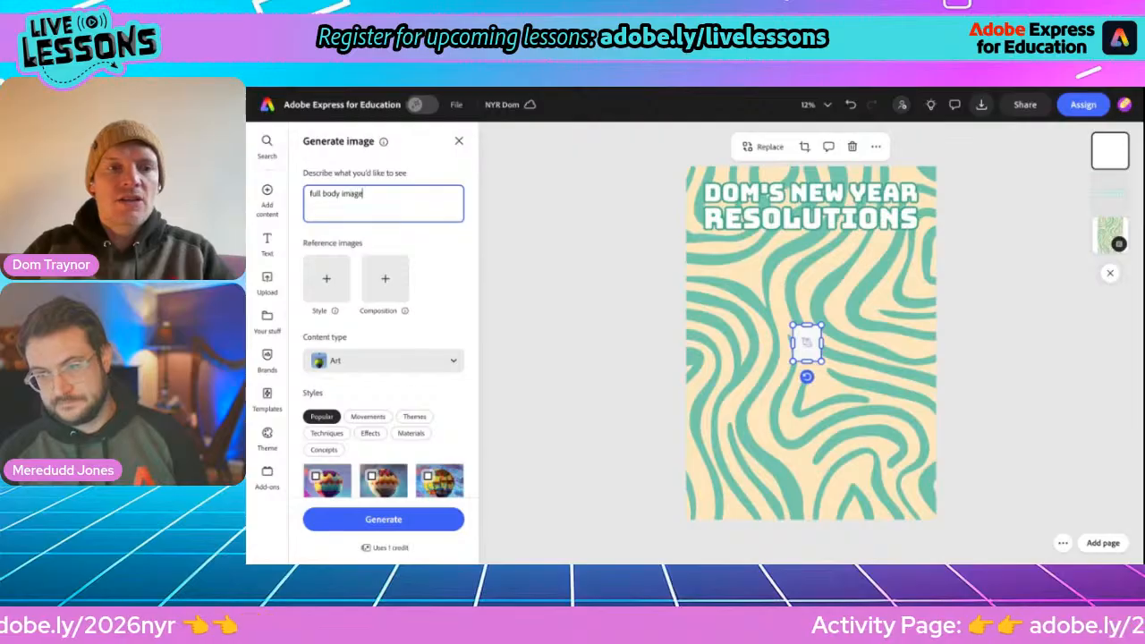
type(", han")
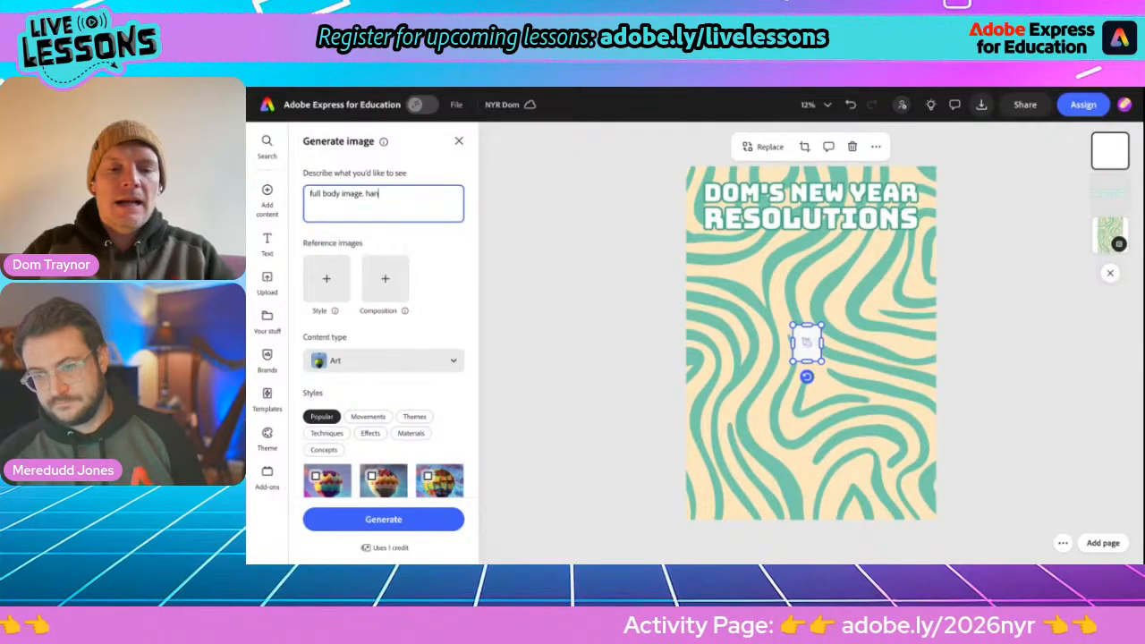
type("dsome mid")
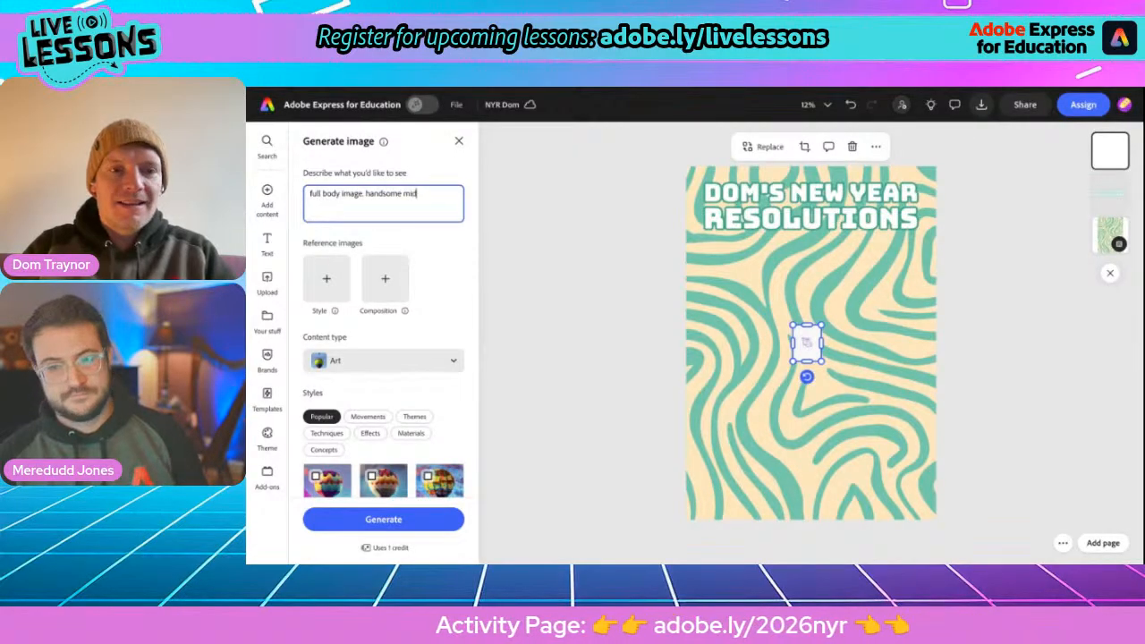
type("dle aged man")
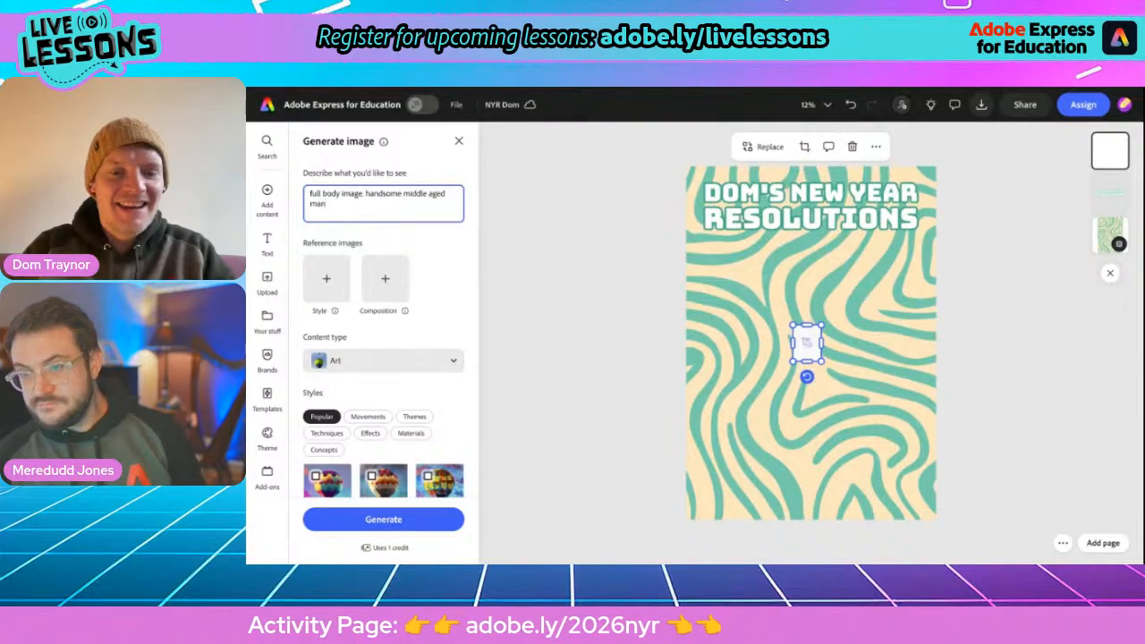
type(" with glasses")
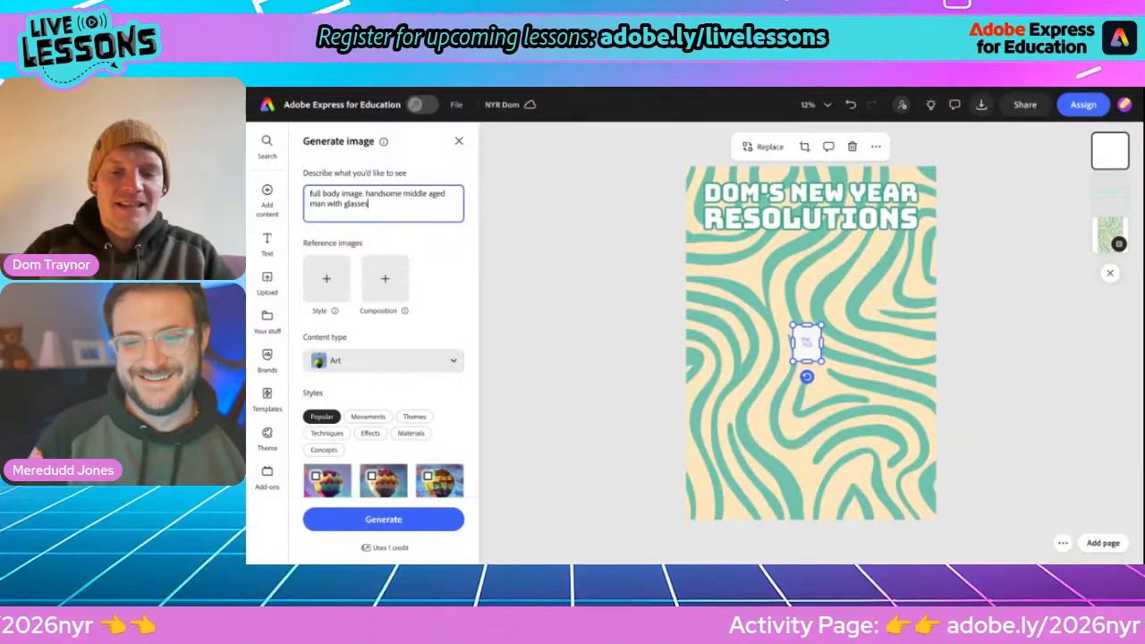
type("th")
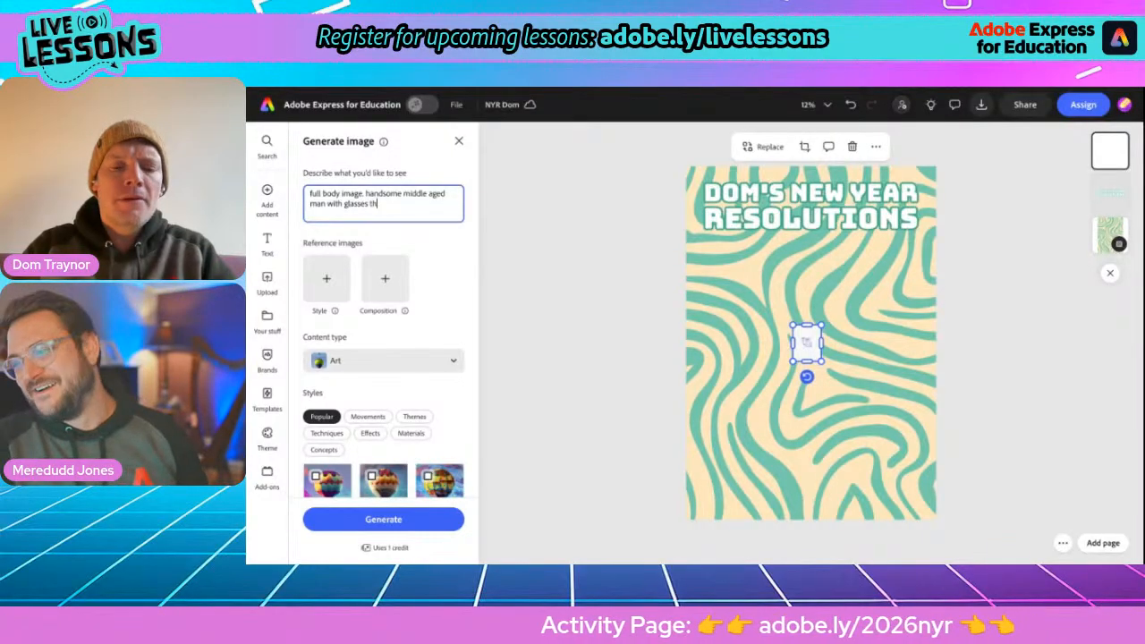
type("inking about a d")
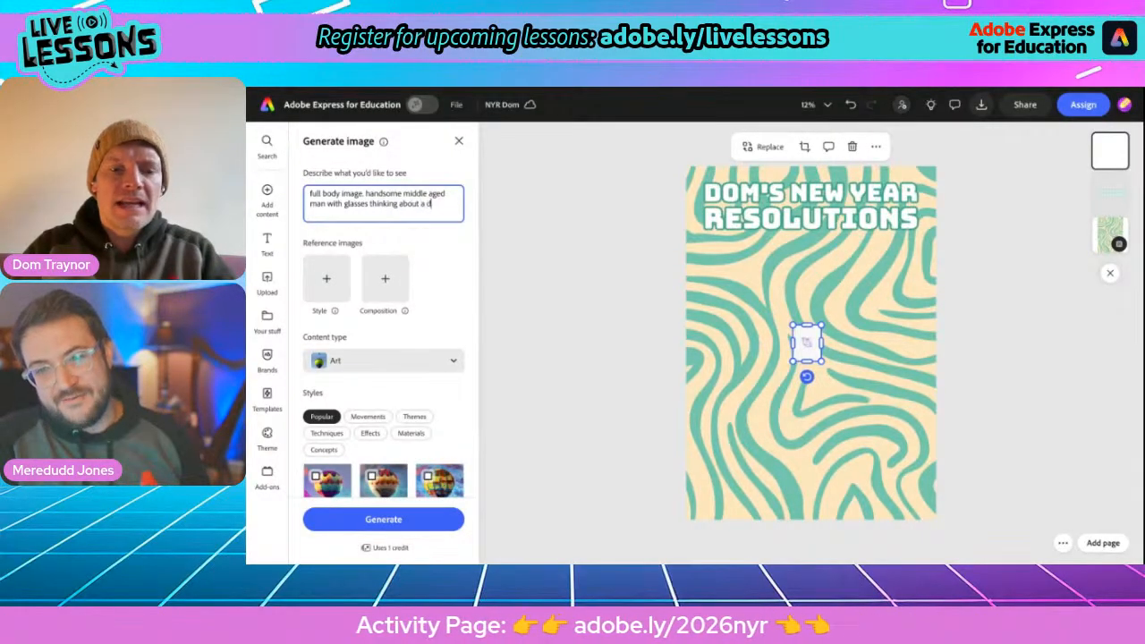
type("ifficult")
type("question")
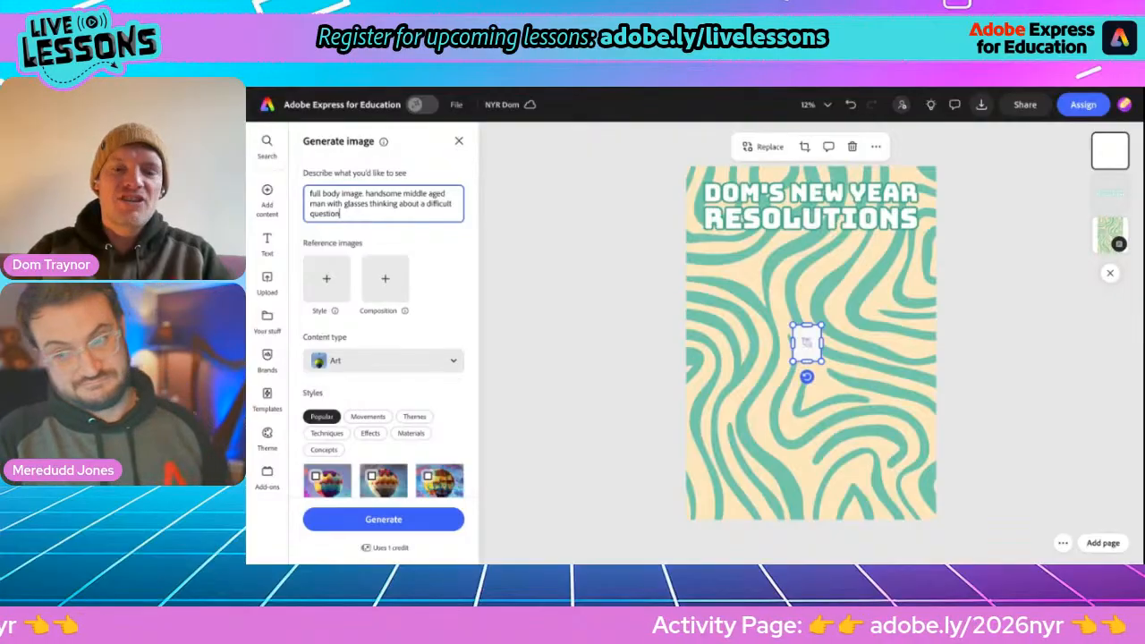
type("with his")
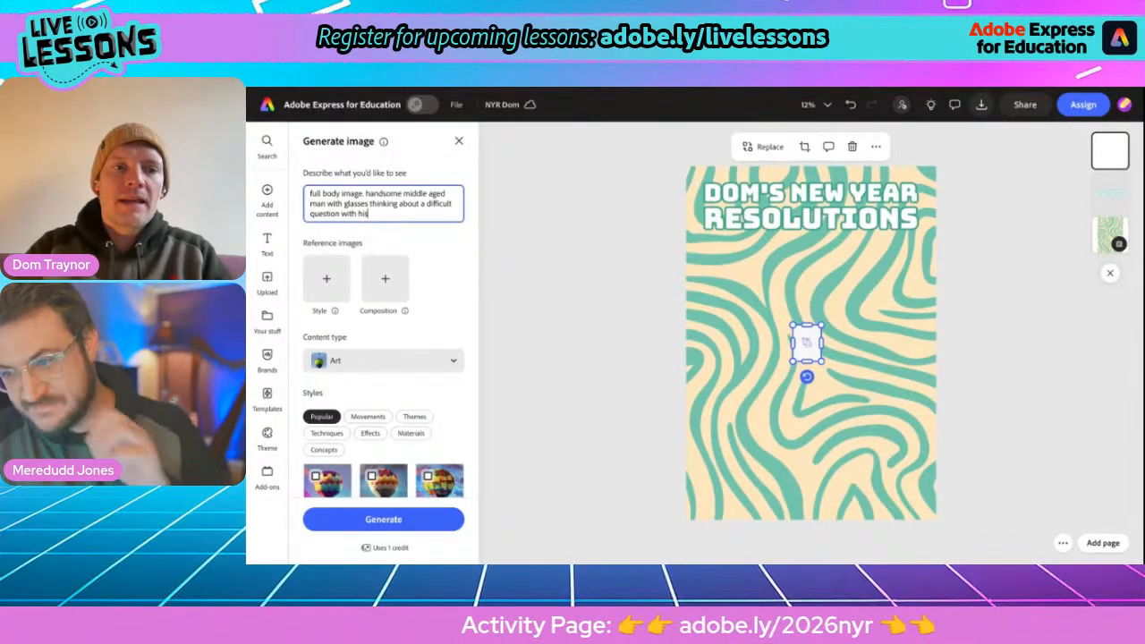
type(" hand on his chin.")
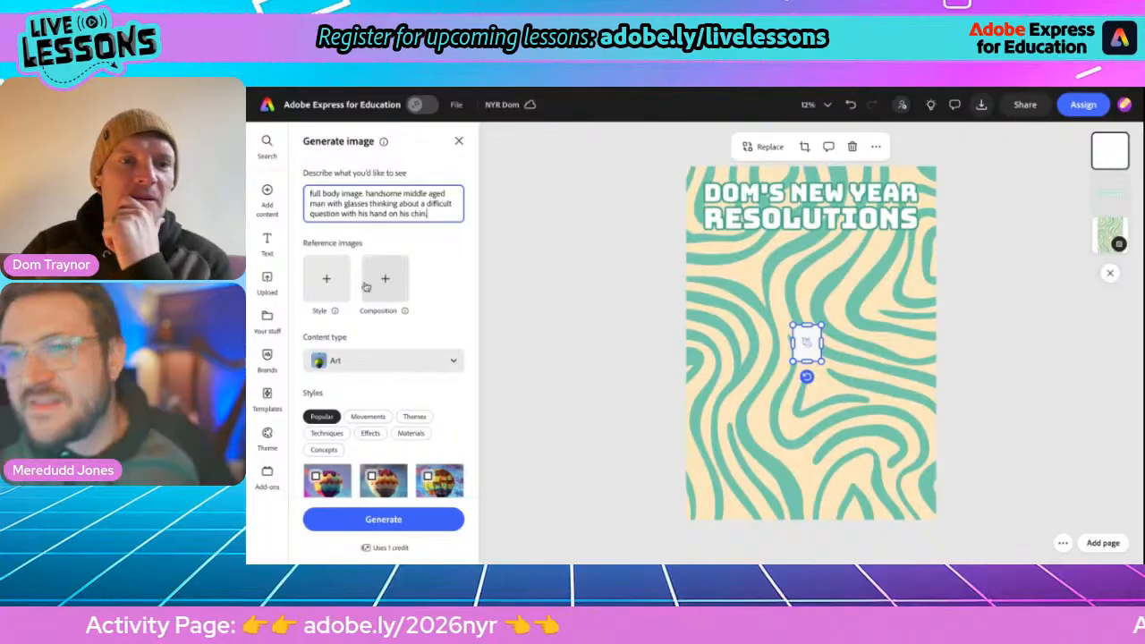
left_click(383, 522)
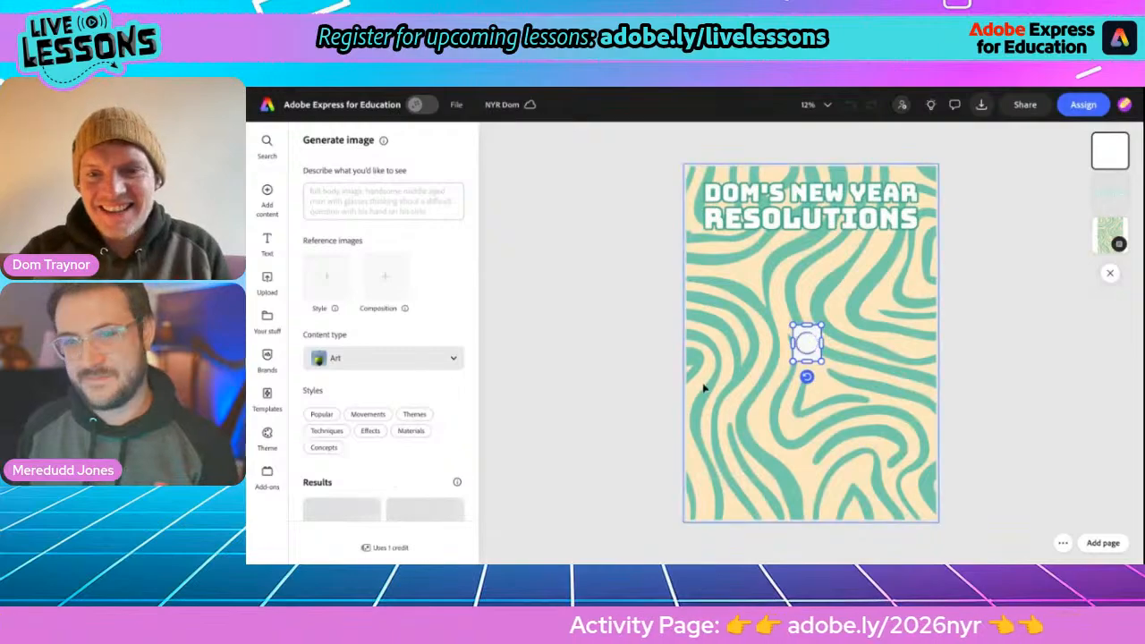
Enlarge the generated image below the title and choose the full-length variation of the man in a white shirt
left_click_drag(791, 361, 706, 493)
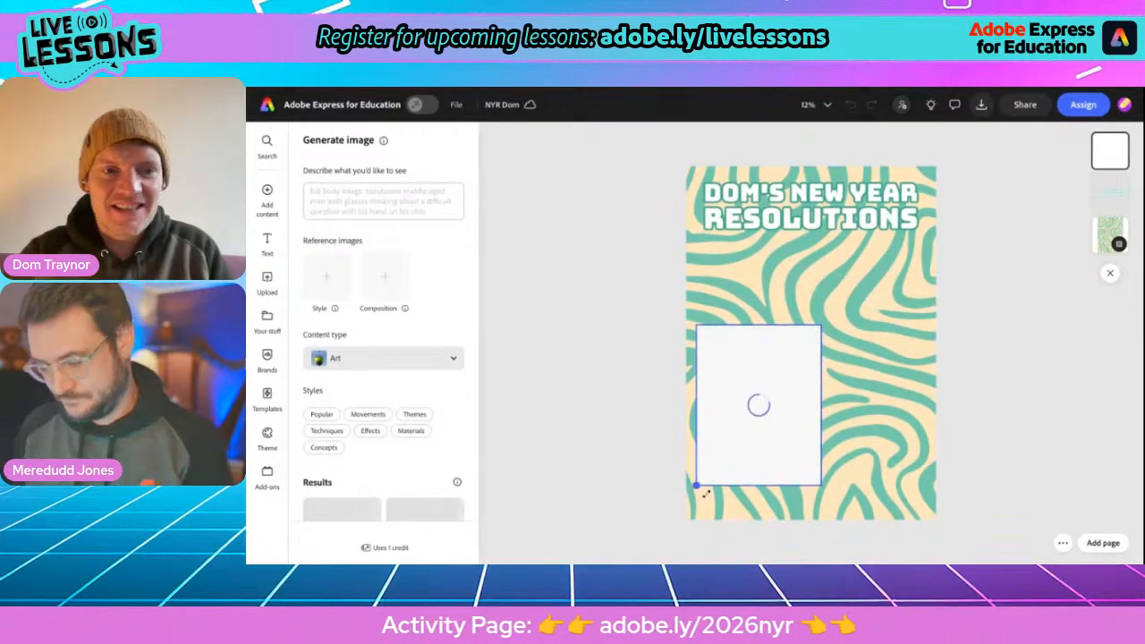
left_click_drag(820, 326, 906, 261)
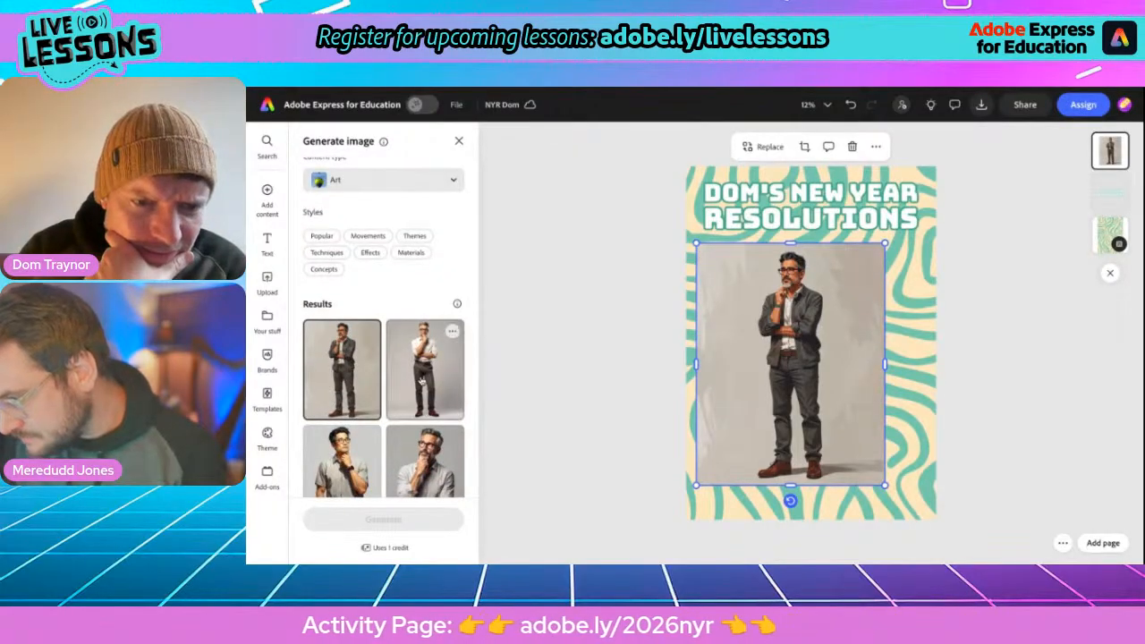
left_click(352, 454)
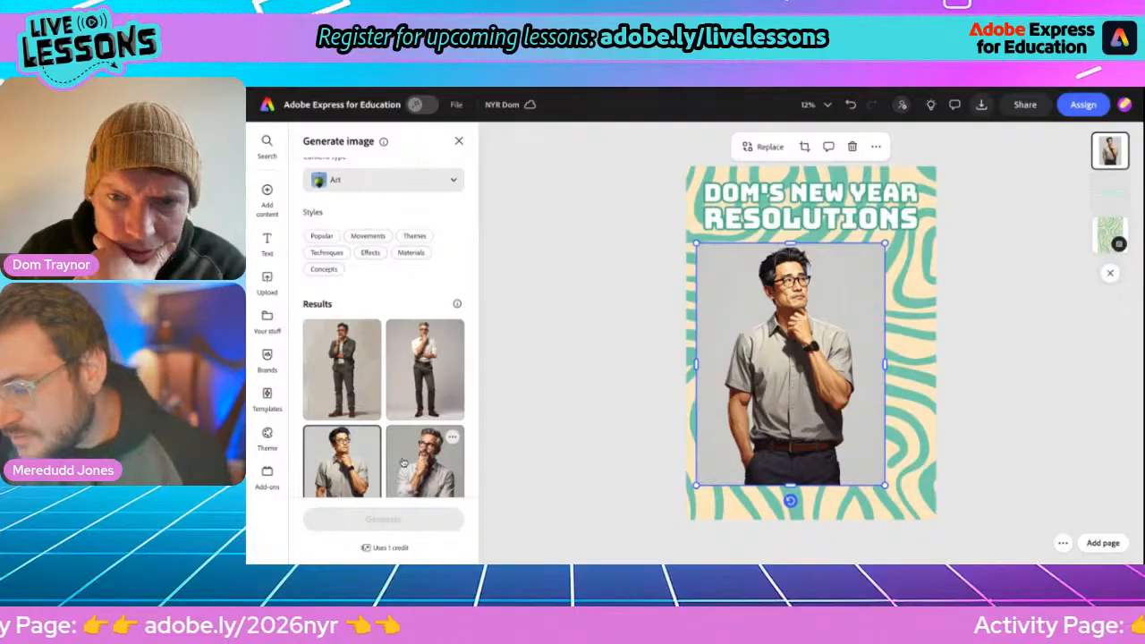
left_click(403, 462)
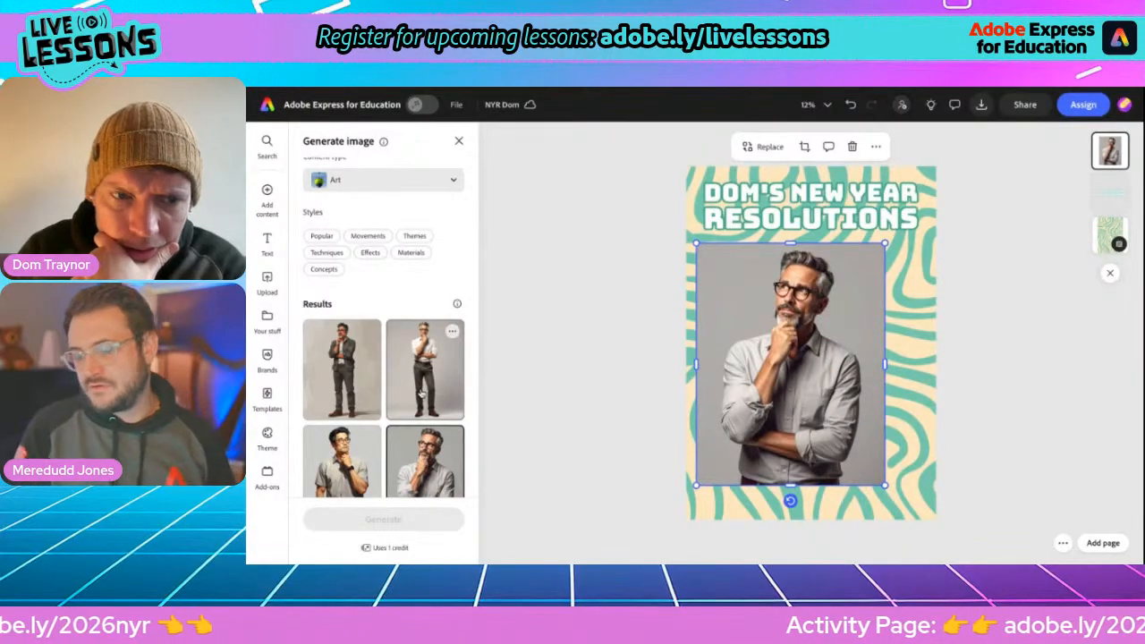
left_click(421, 394)
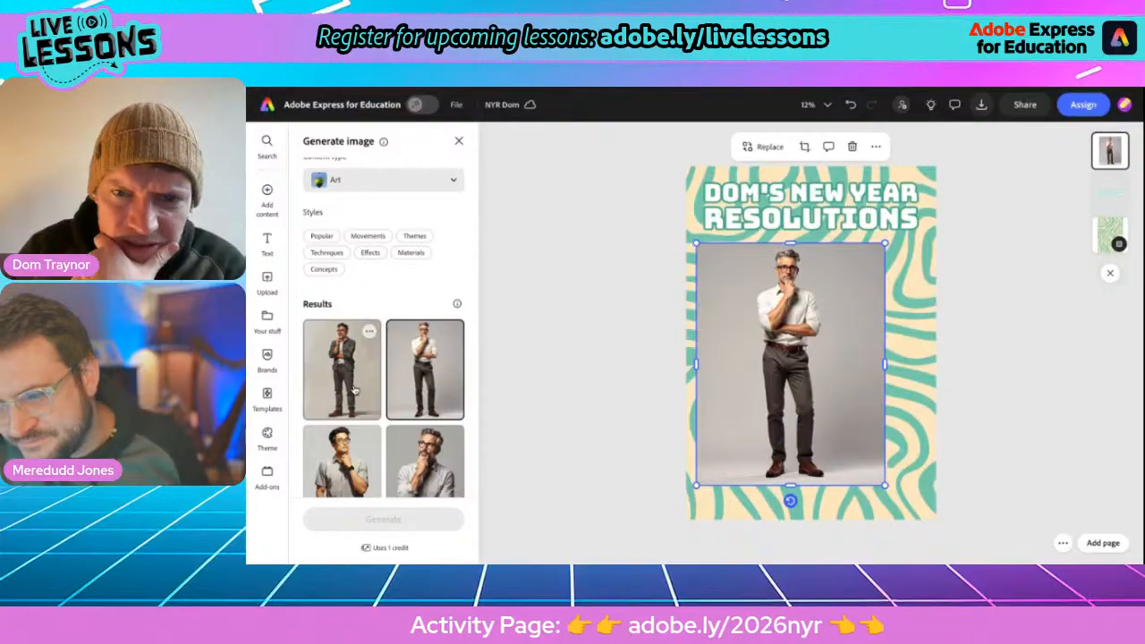
left_click(545, 400)
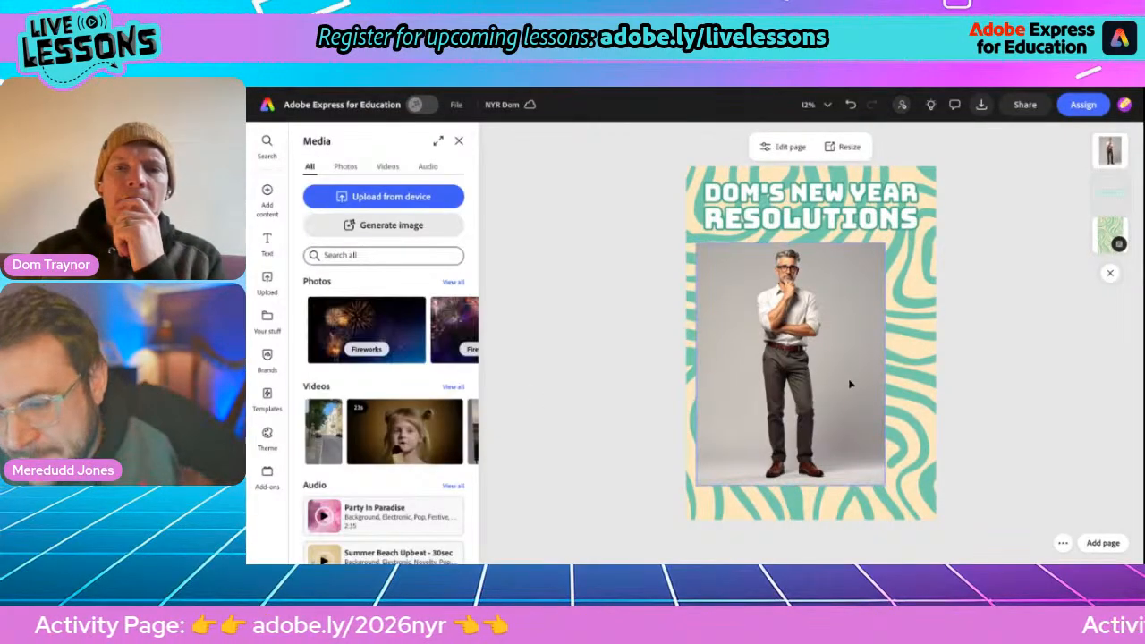
Enlarge the man's image across the page below the title, centre it horizontally and remove its background
left_click(828, 386)
left_click_drag(828, 386, 846, 393)
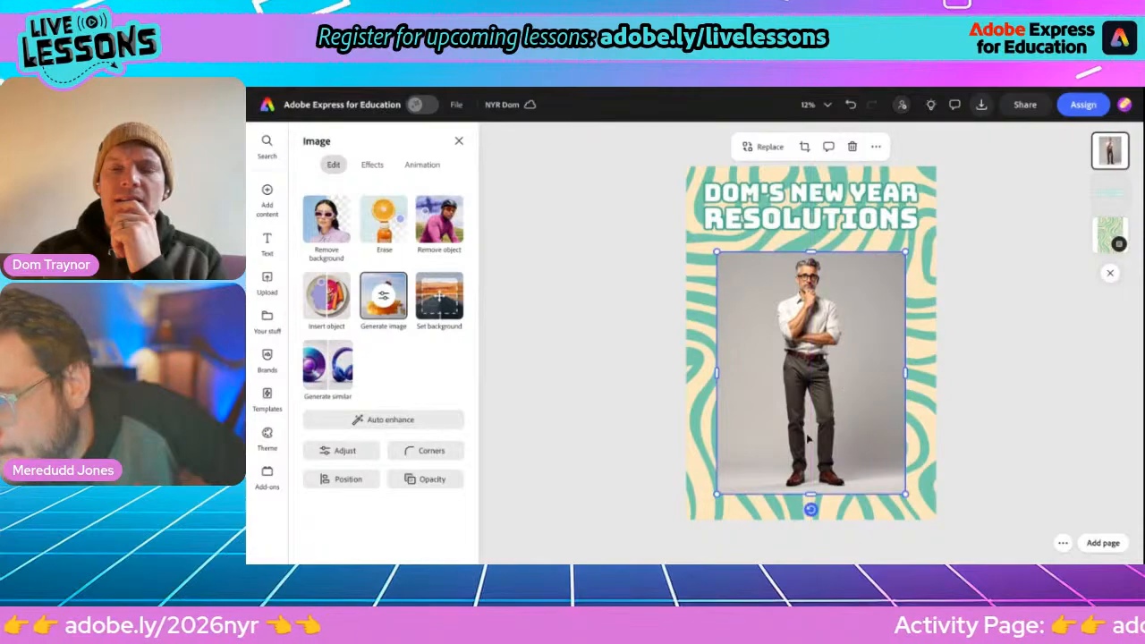
left_click_drag(716, 492, 666, 560)
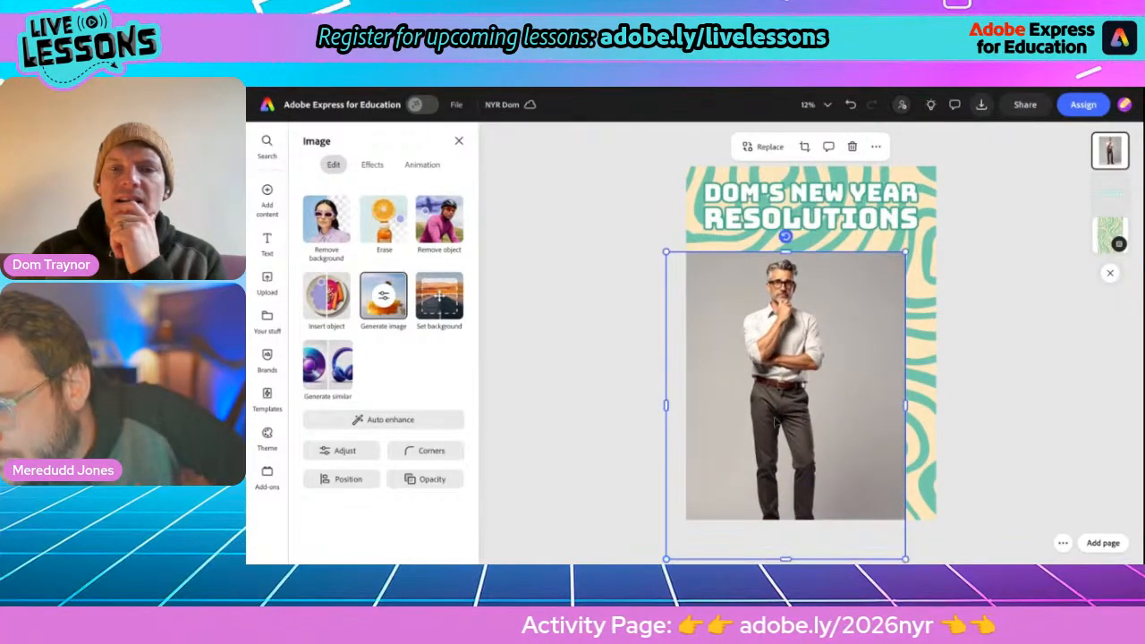
left_click_drag(778, 422, 809, 402)
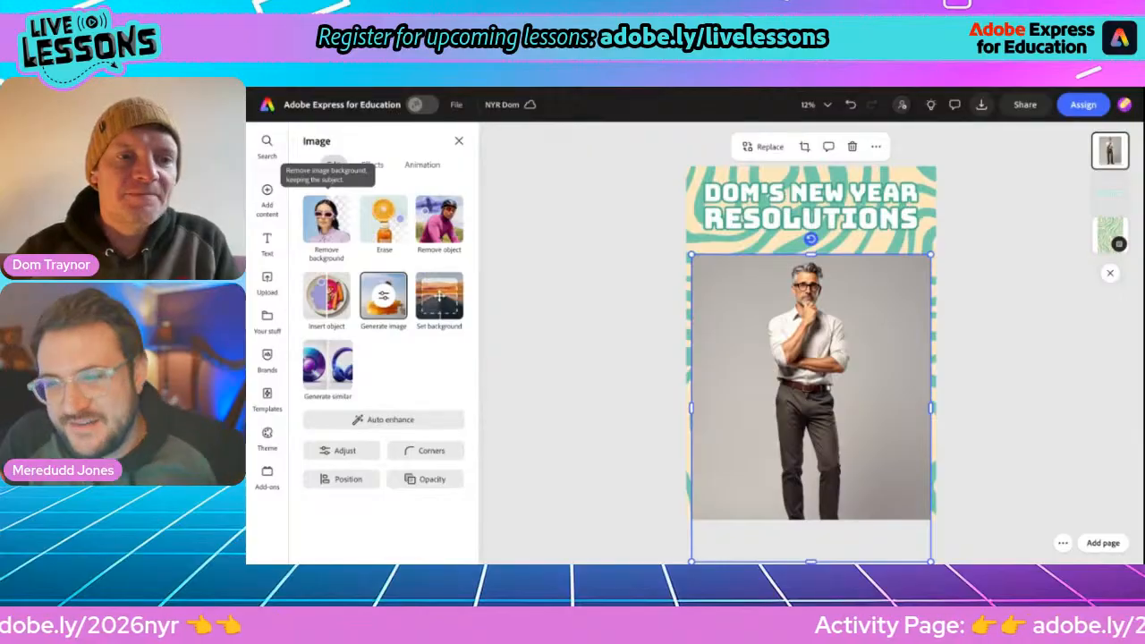
left_click(326, 220)
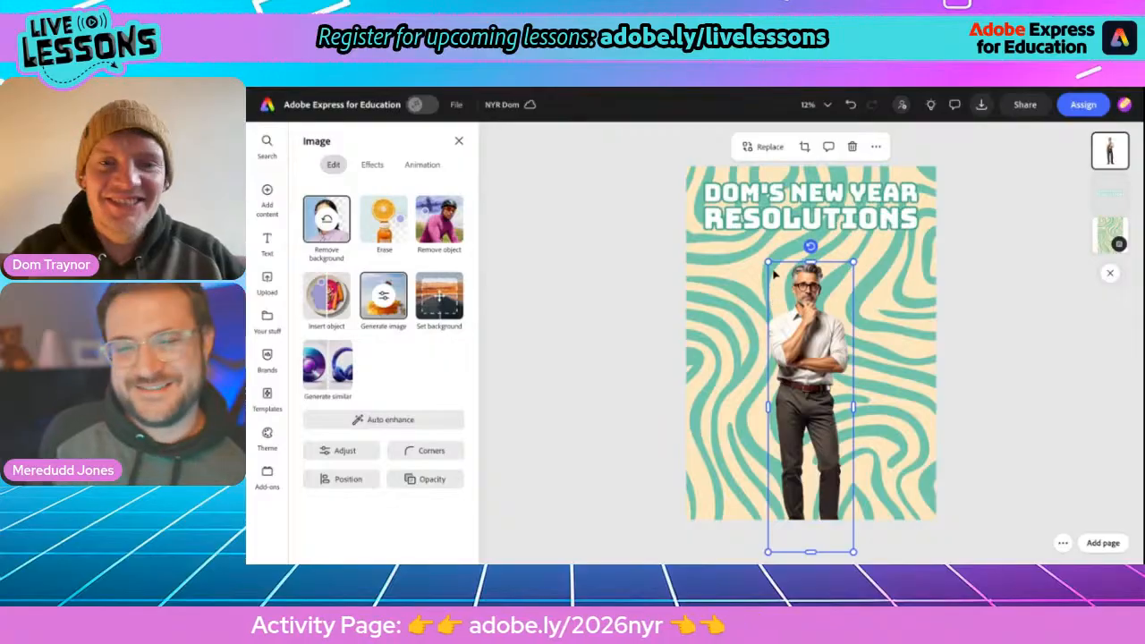
Enlarge the cut-out man and centre him just below the title, with his lower legs running off the page
left_click_drag(767, 262, 738, 166)
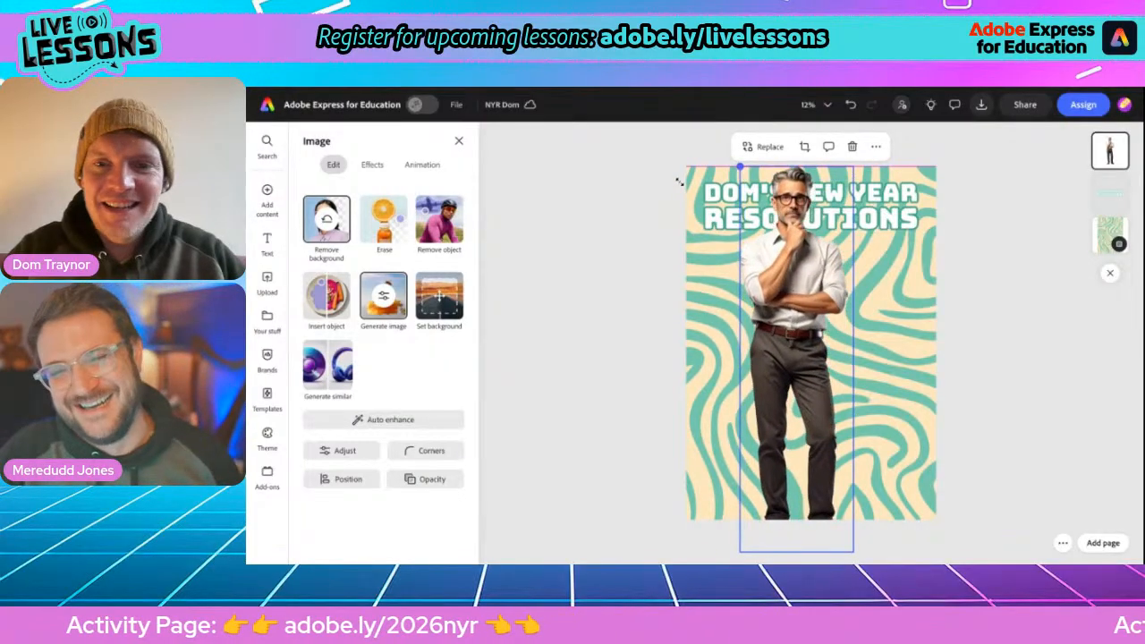
left_click_drag(774, 277, 796, 355)
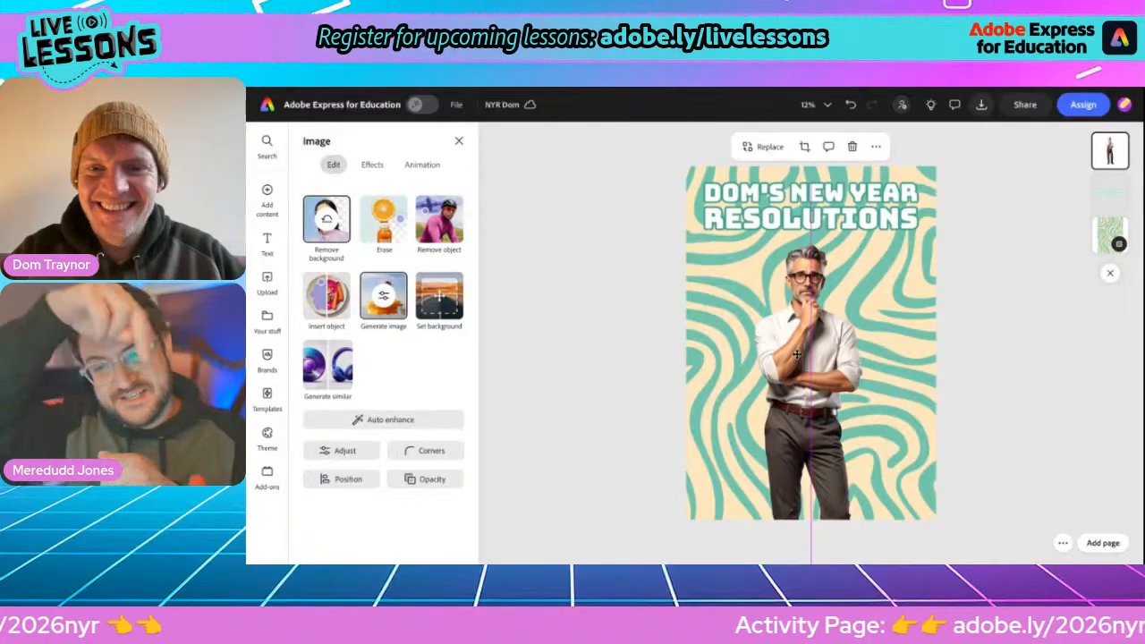
left_click_drag(796, 355, 796, 355)
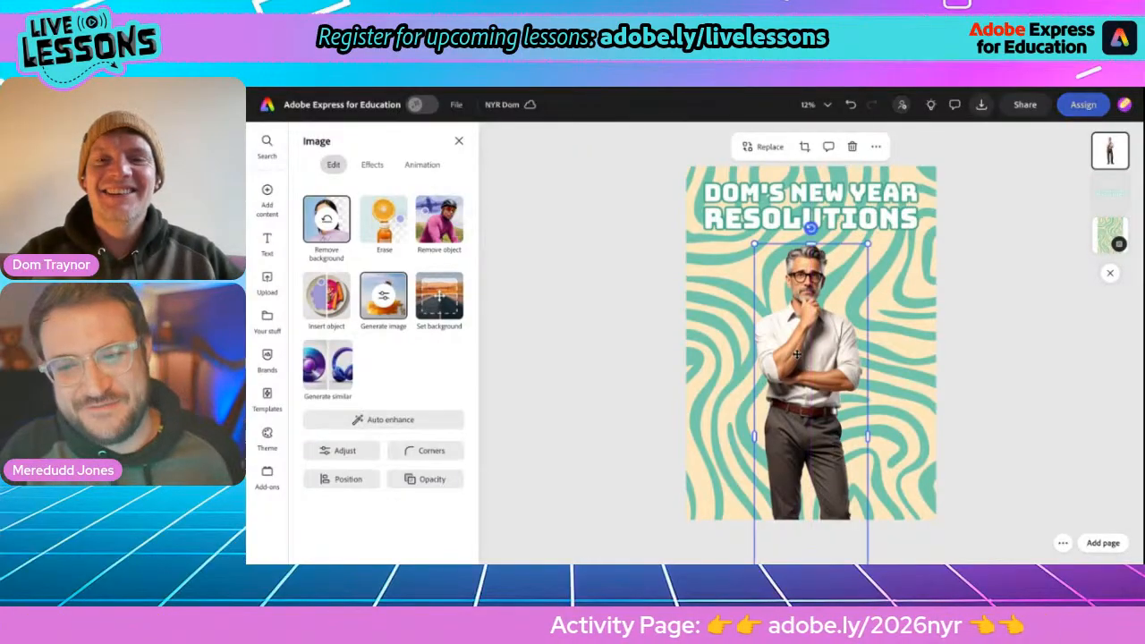
left_click(584, 390)
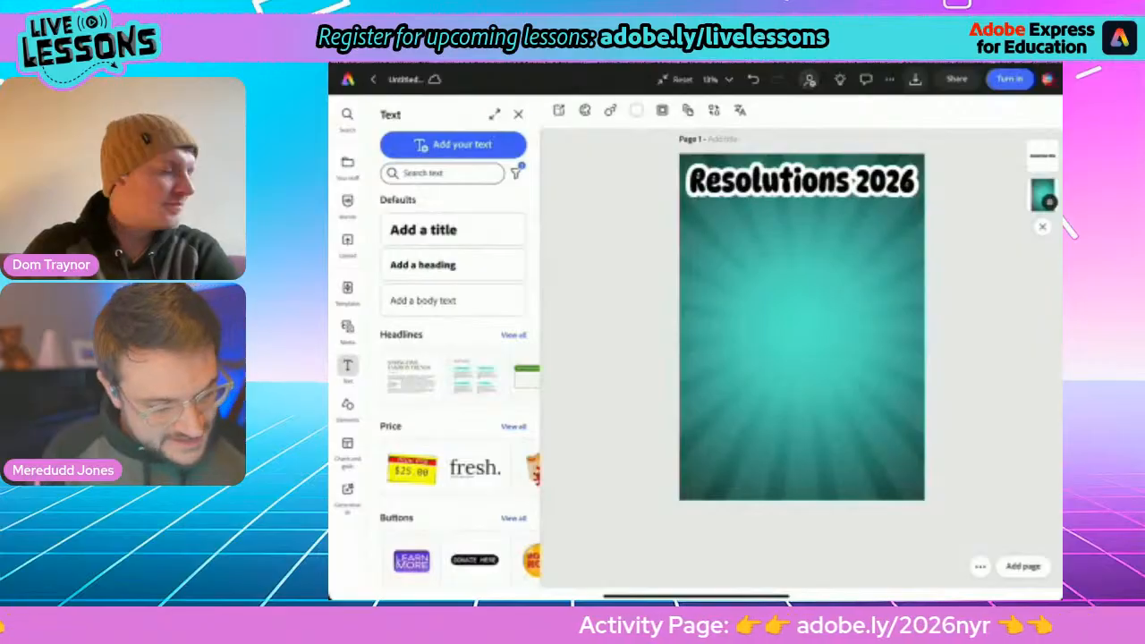
Add a portrait (3:4) placeholder for an AI-generated image to the "Resolutions 2026" poster
left_click(348, 328)
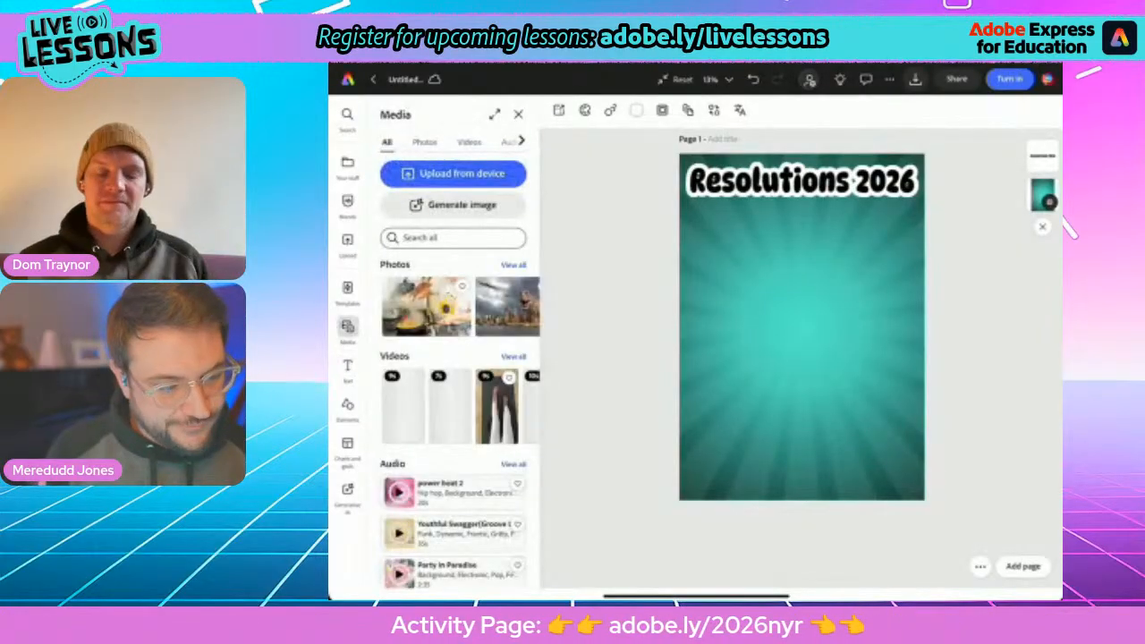
left_click(425, 142)
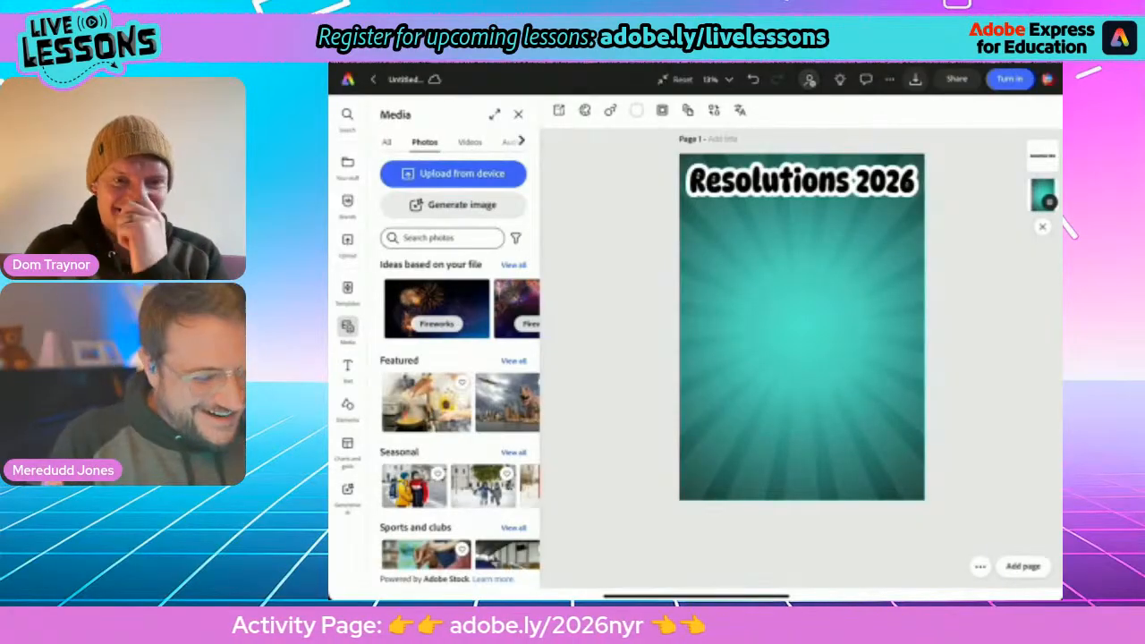
left_click(453, 204)
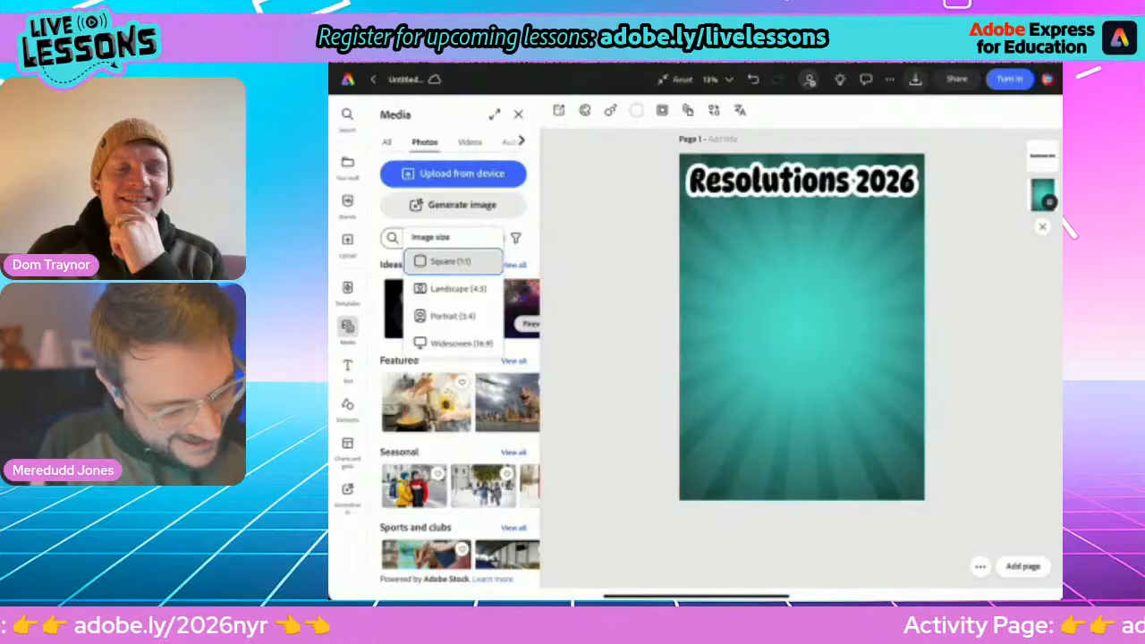
left_click(450, 260)
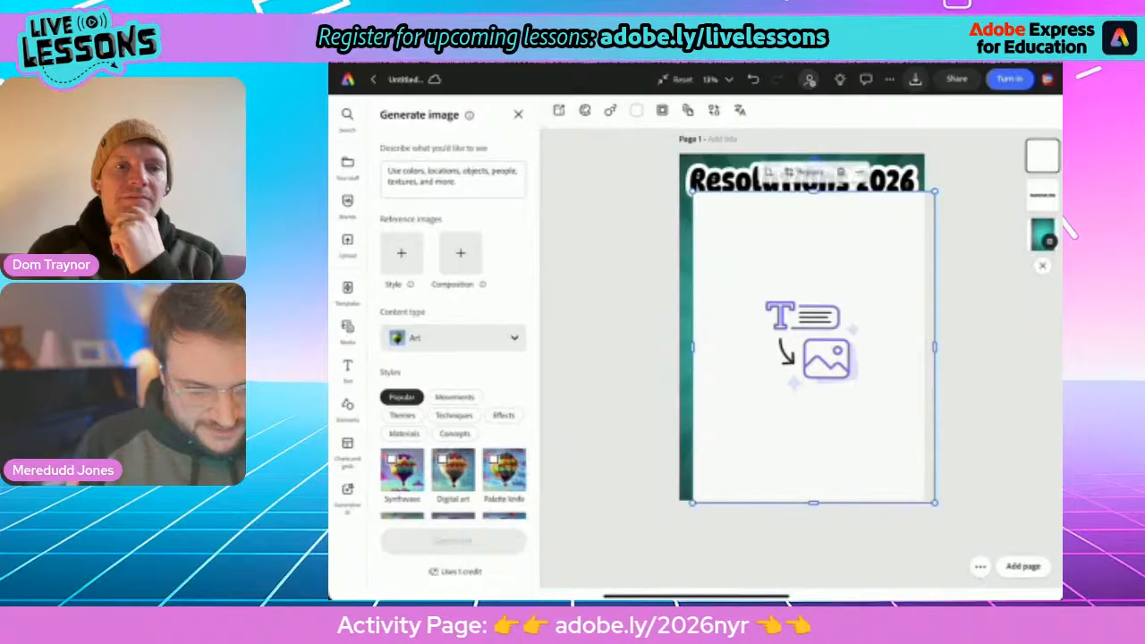
Centre the image placeholder below the title and begin its prompt with "Full length image. 40 year old man."
mouse_move(813, 347)
left_mouse_down()
mouse_move(762, 383)
mouse_move(803, 360)
left_mouse_up()
left_click(452, 179)
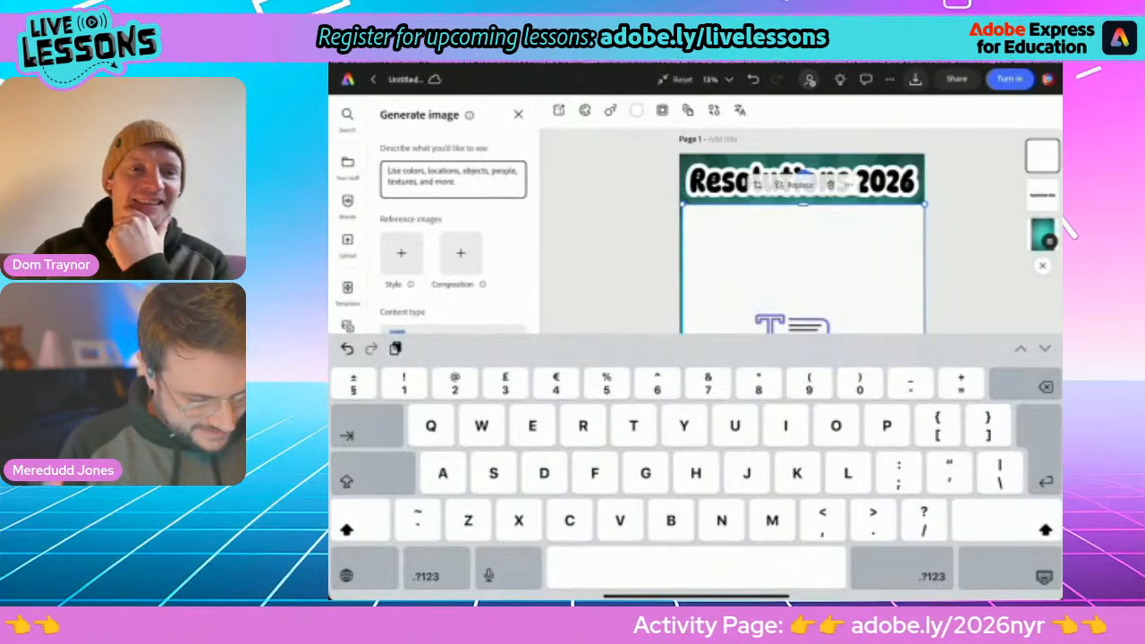
type("Full le")
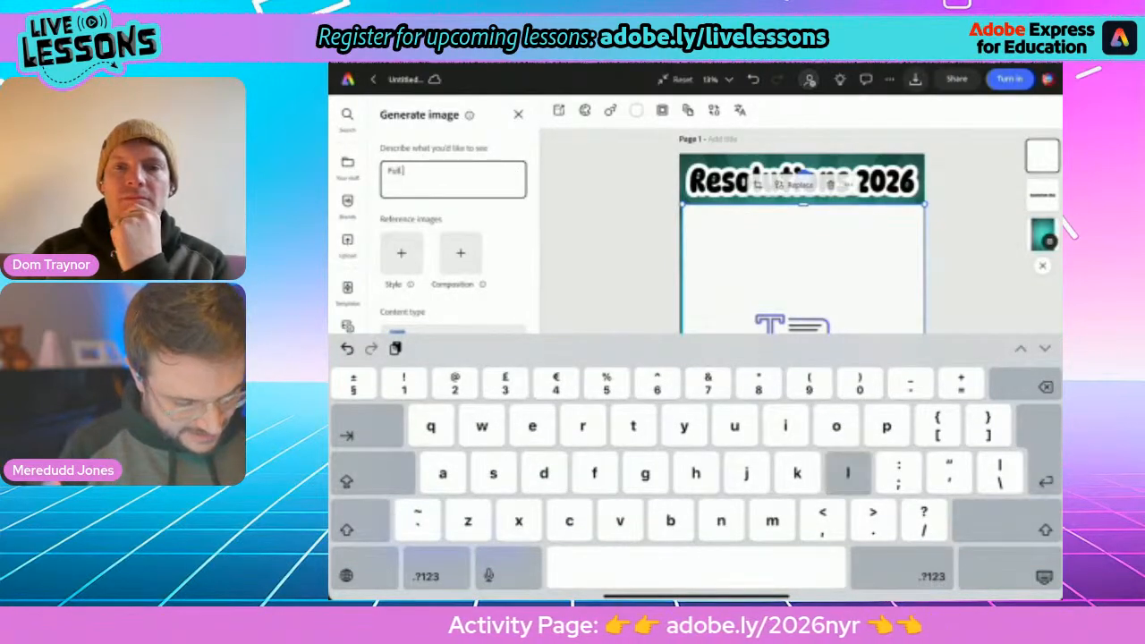
type("ngth")
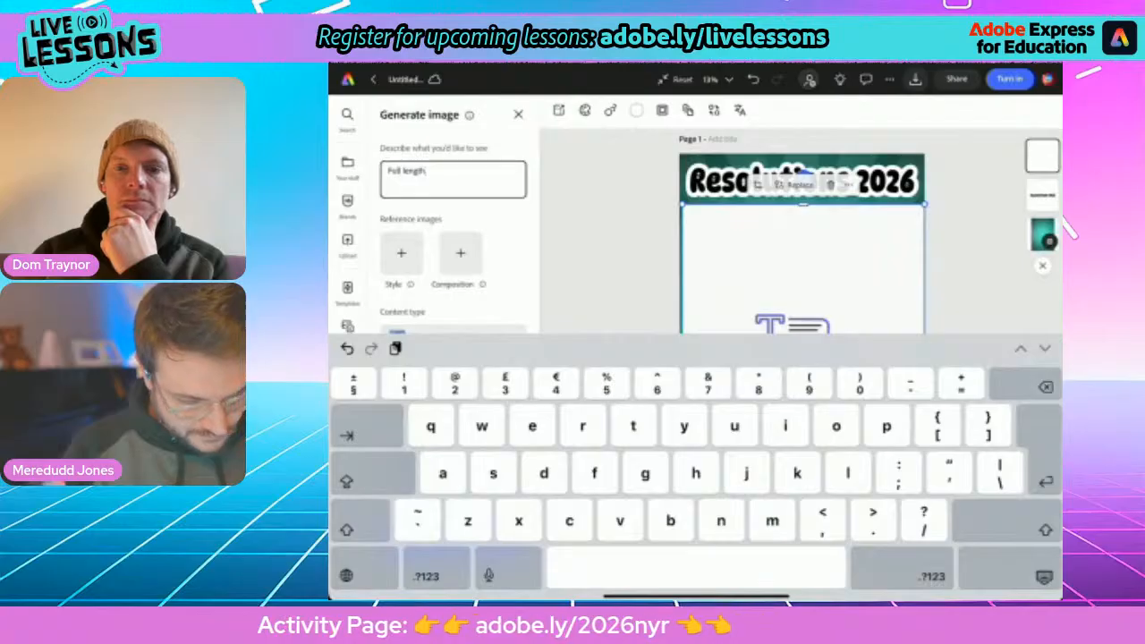
type(" image. ")
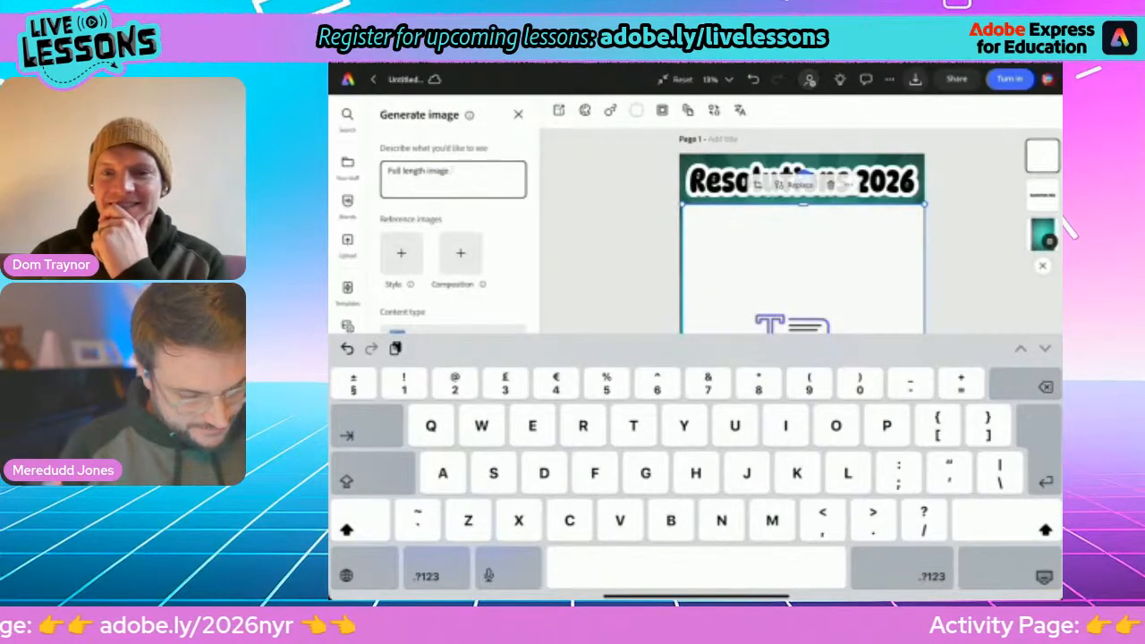
type("40")
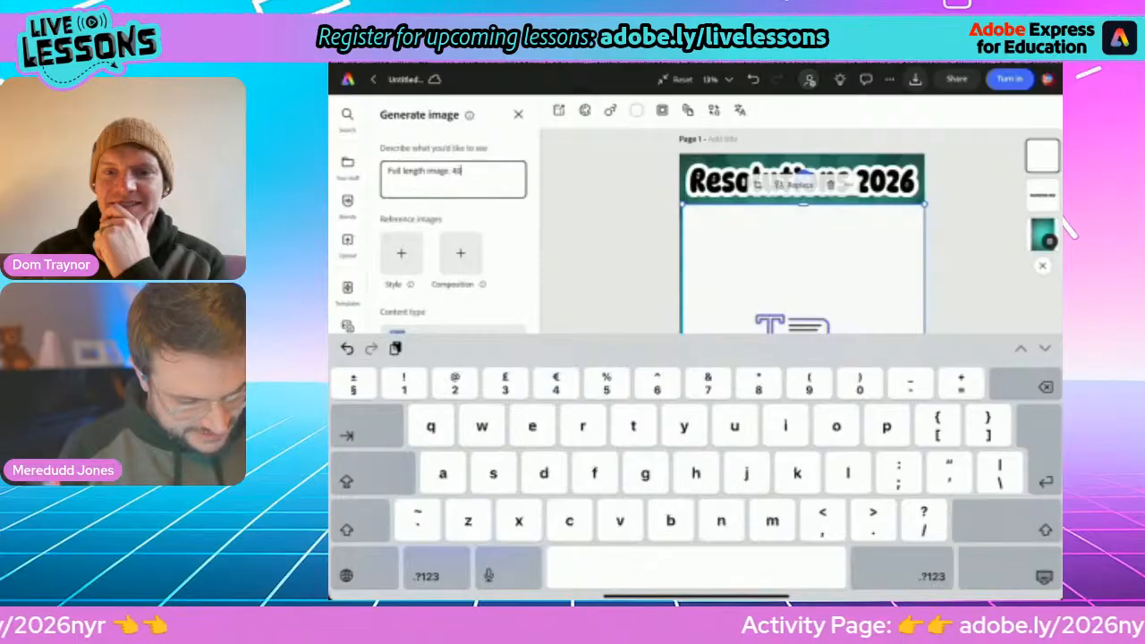
type(" year")
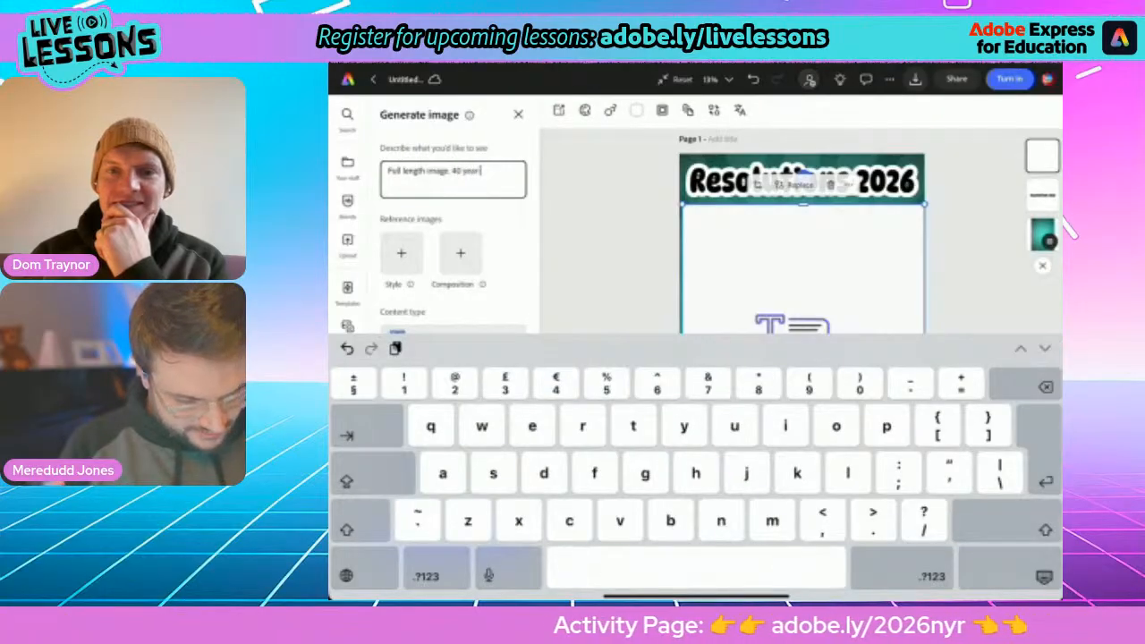
type(" old man")
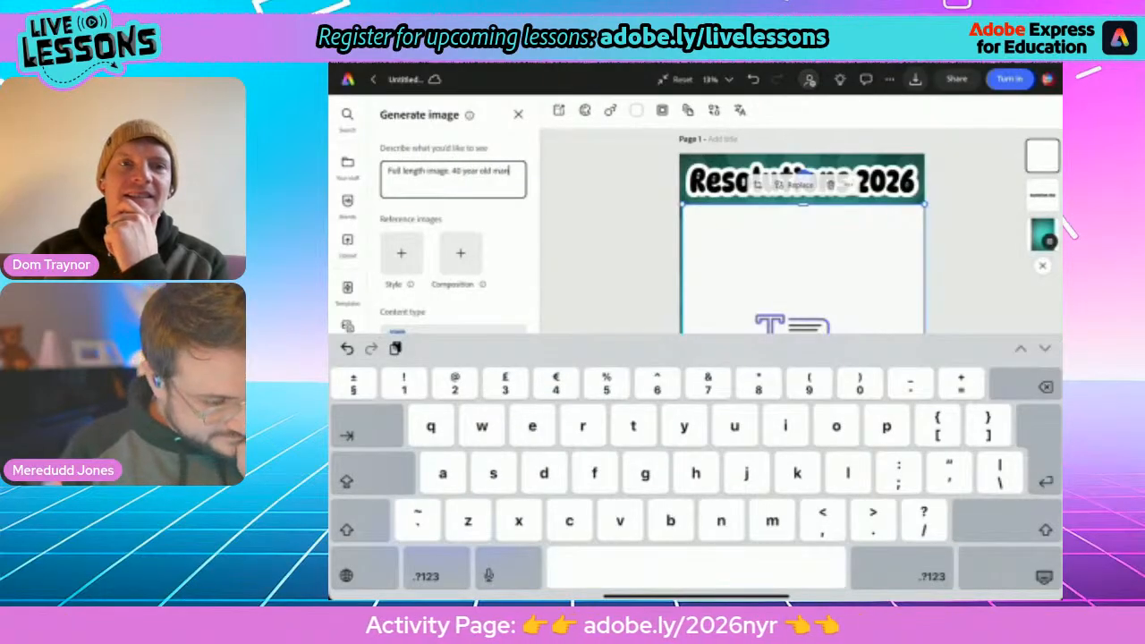
type(".")
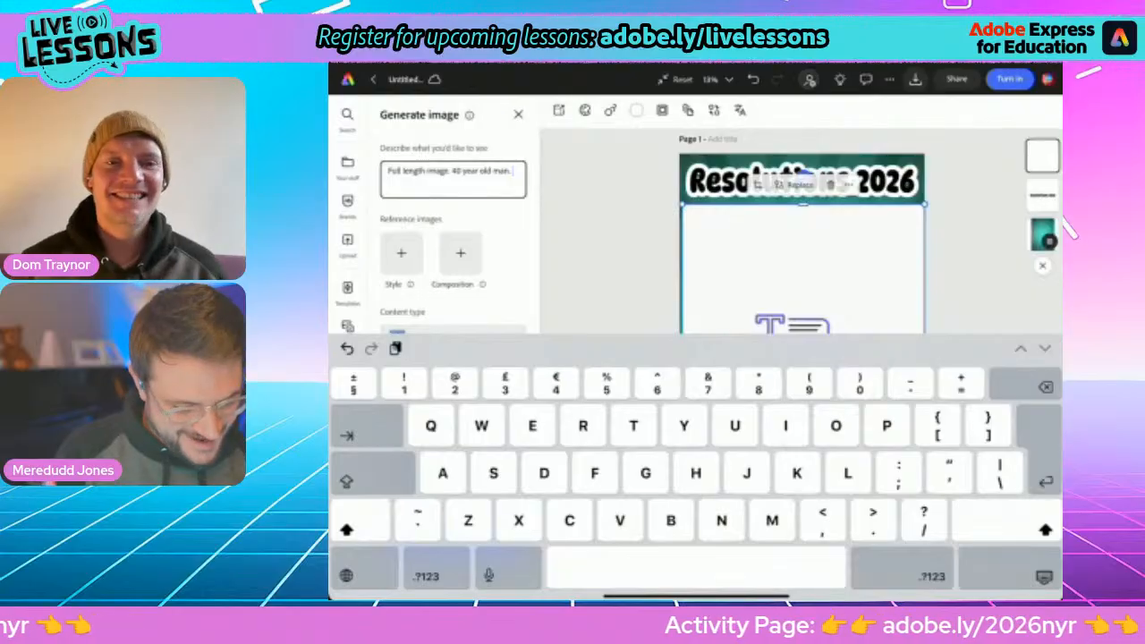
Extend the image prompt with "Brown hair. Short beard. Wearing glasses. Grey and black hoodie."
type("Brown ha")
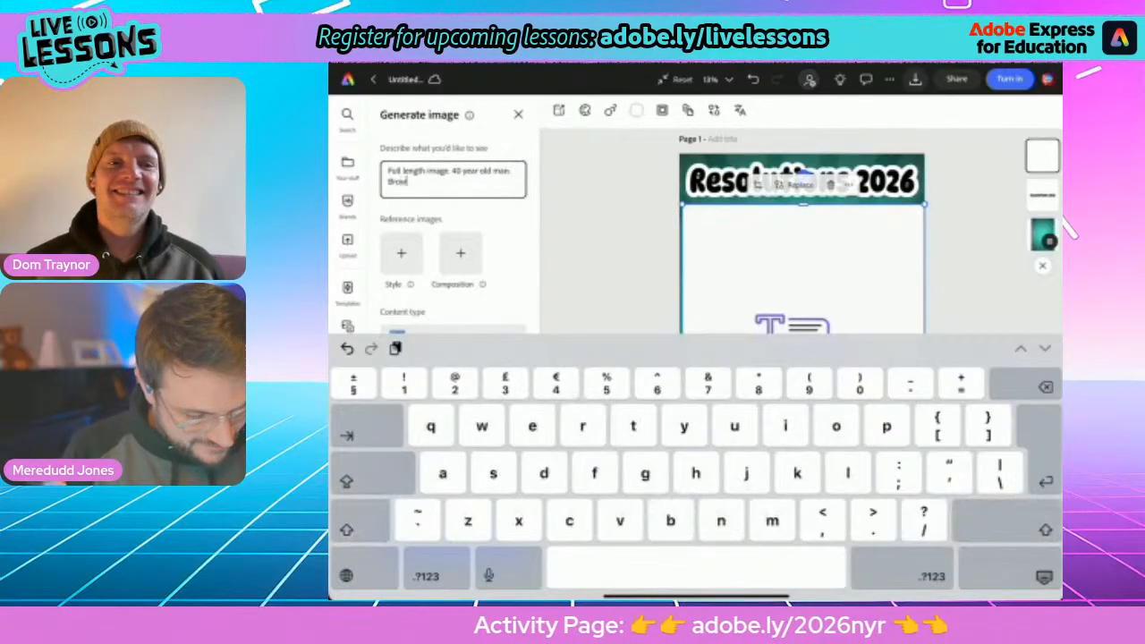
type("ir. Br")
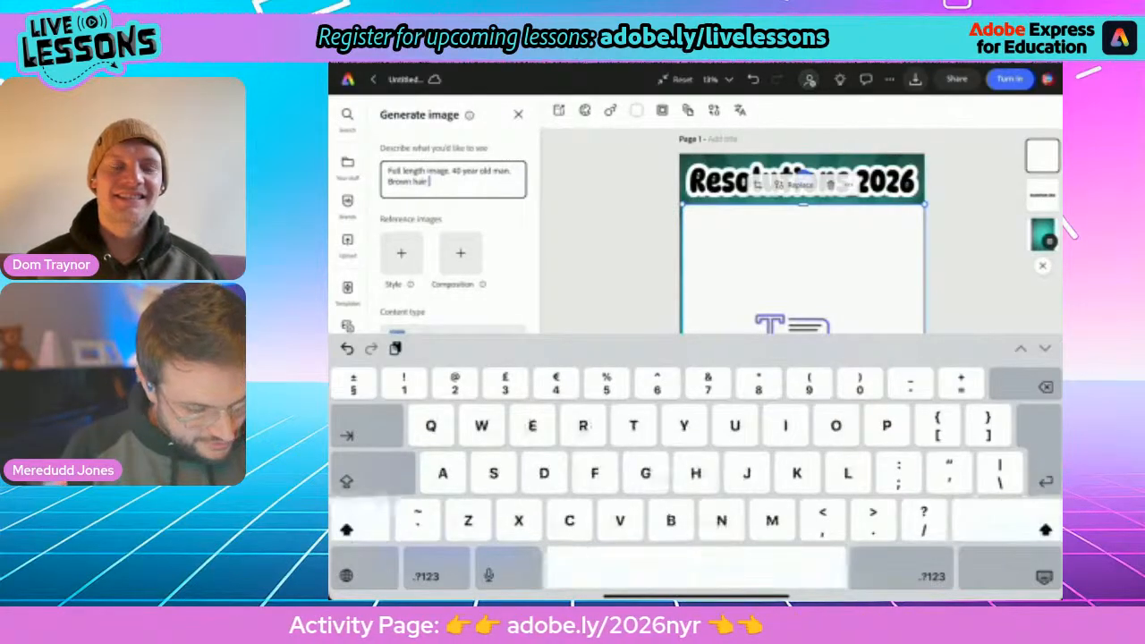
type("t beard")
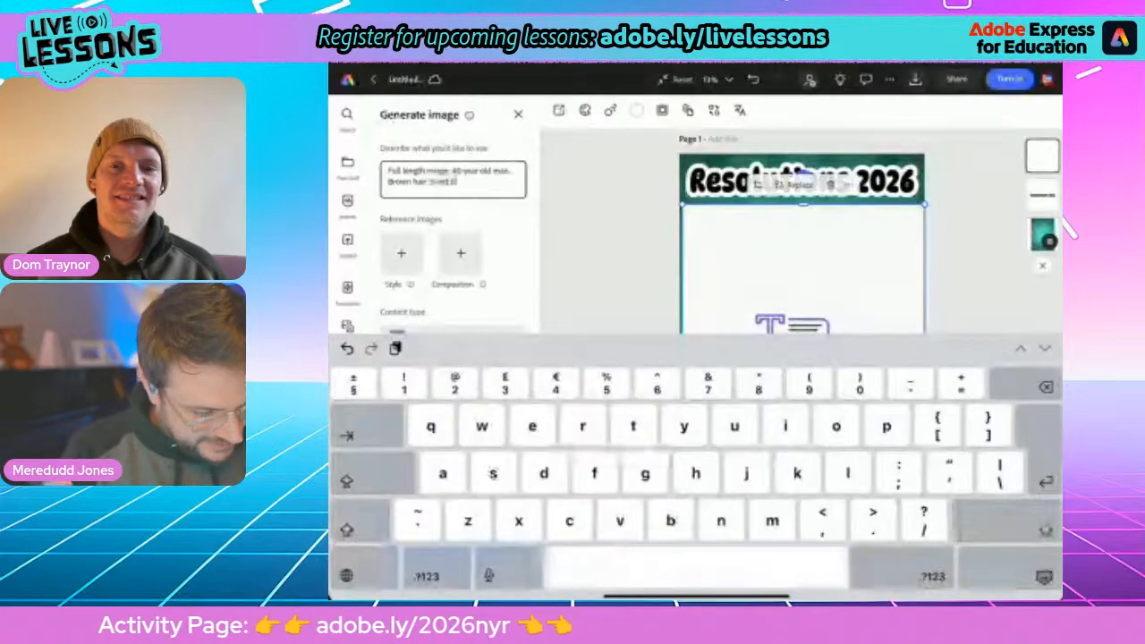
type(". ")
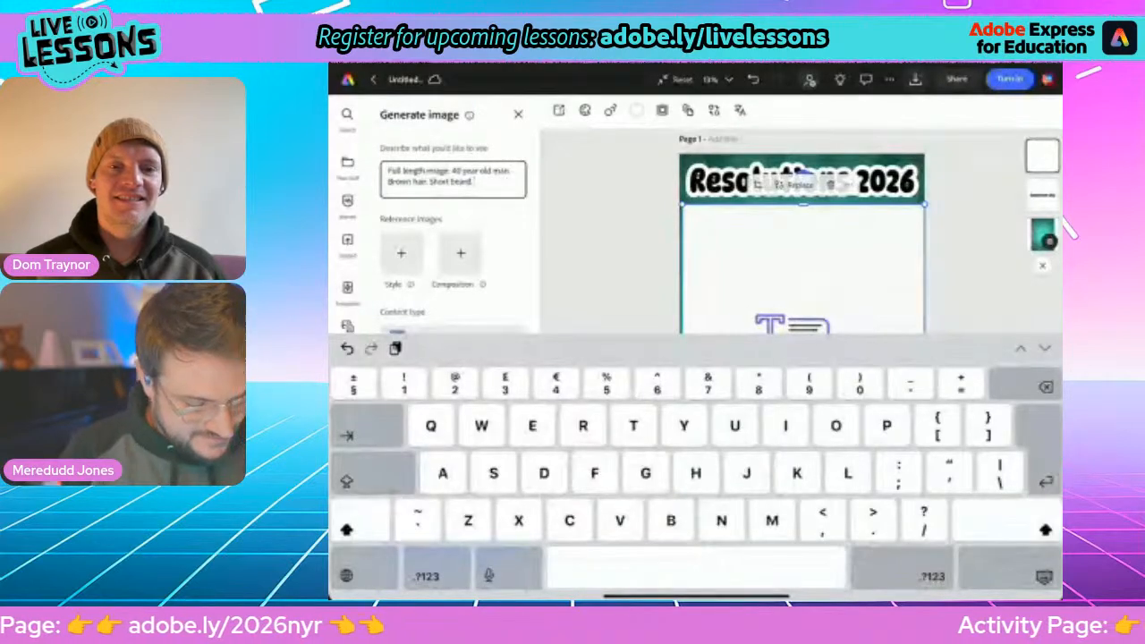
type("Wea")
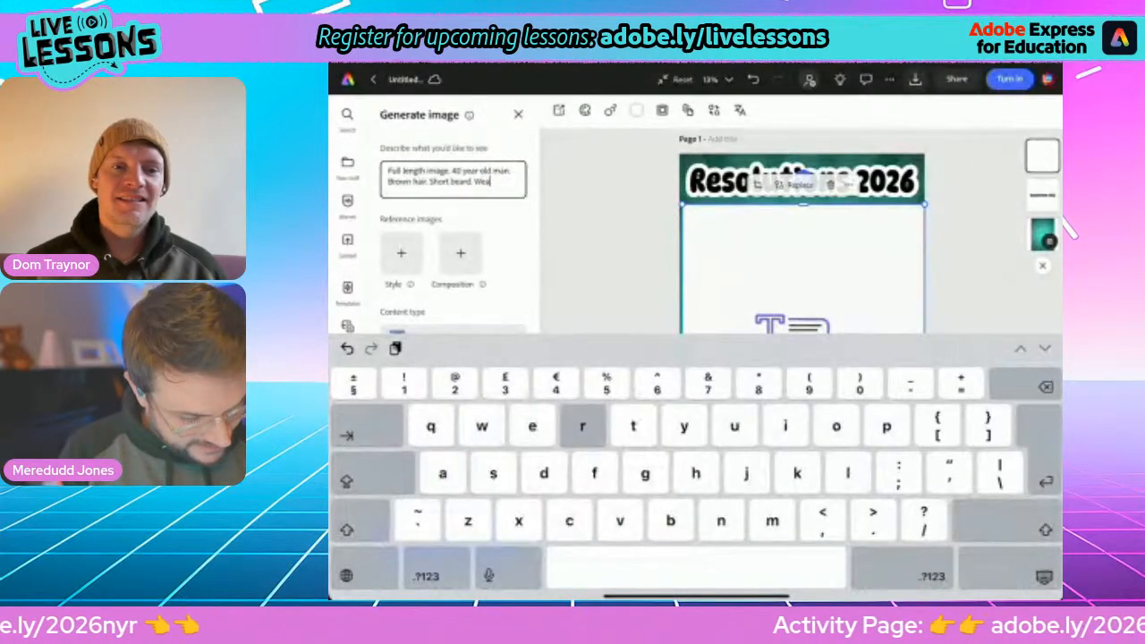
type("ring g")
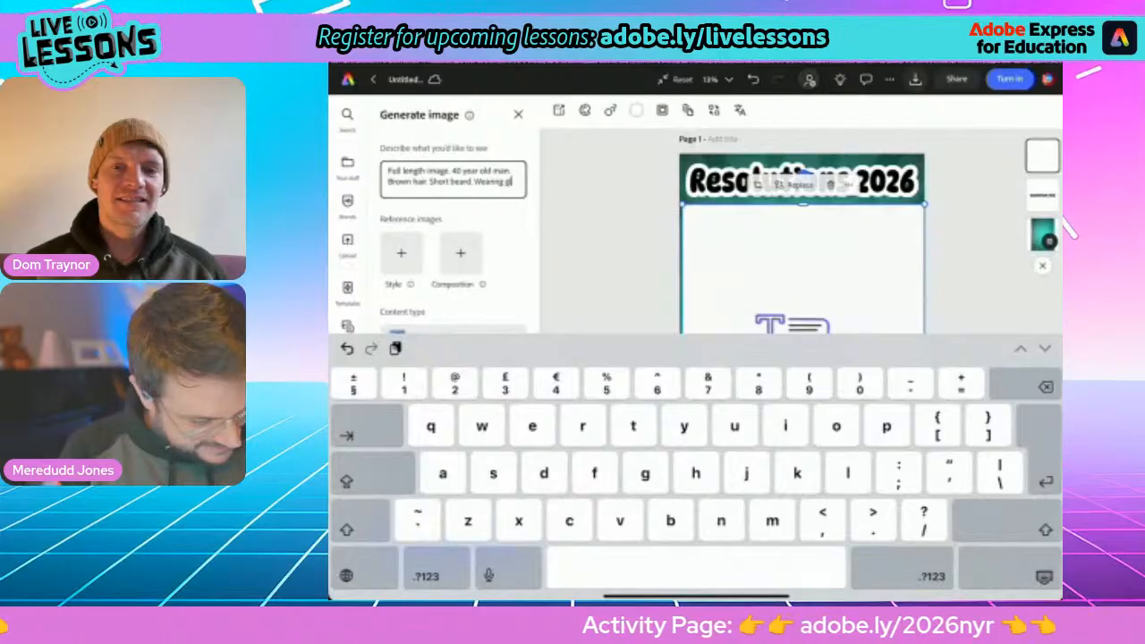
type("lasses. ")
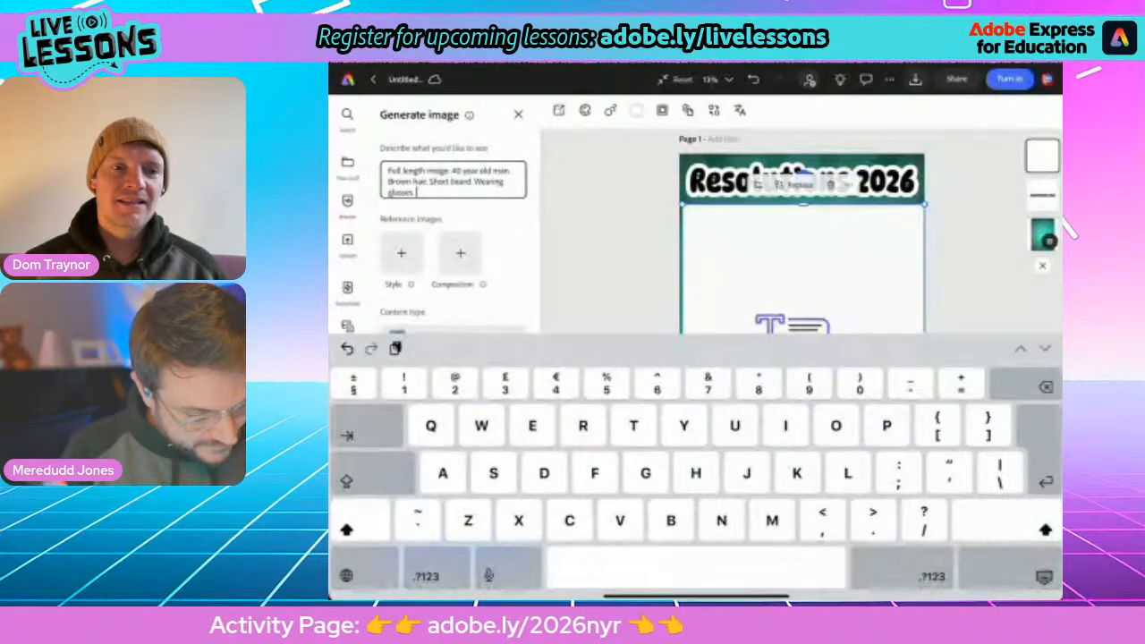
type("Grey and")
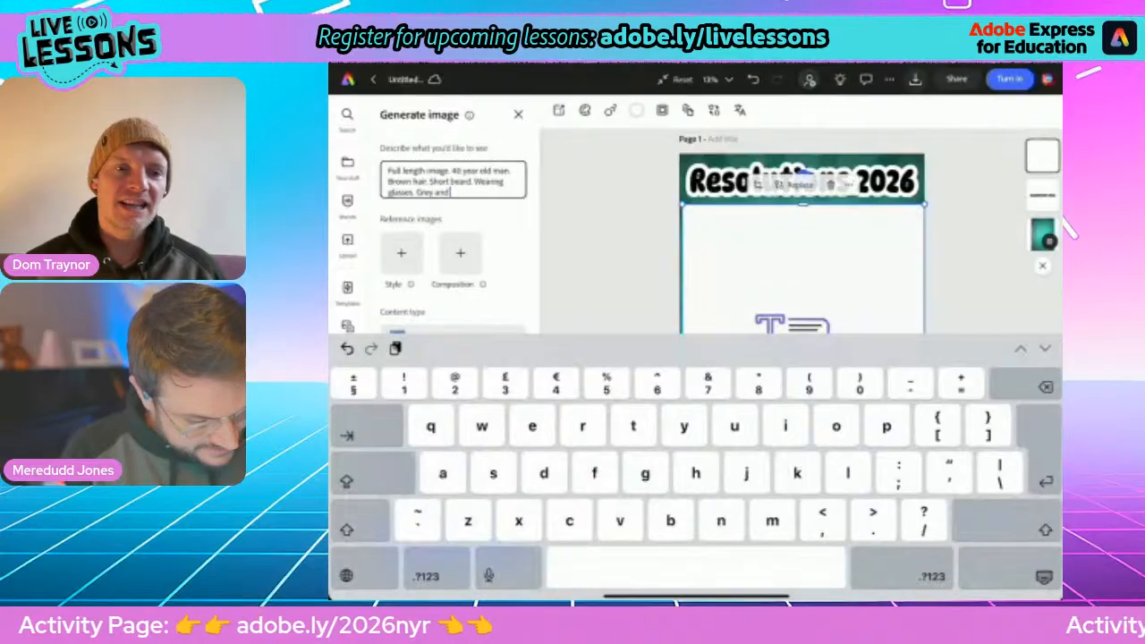
type(" black h")
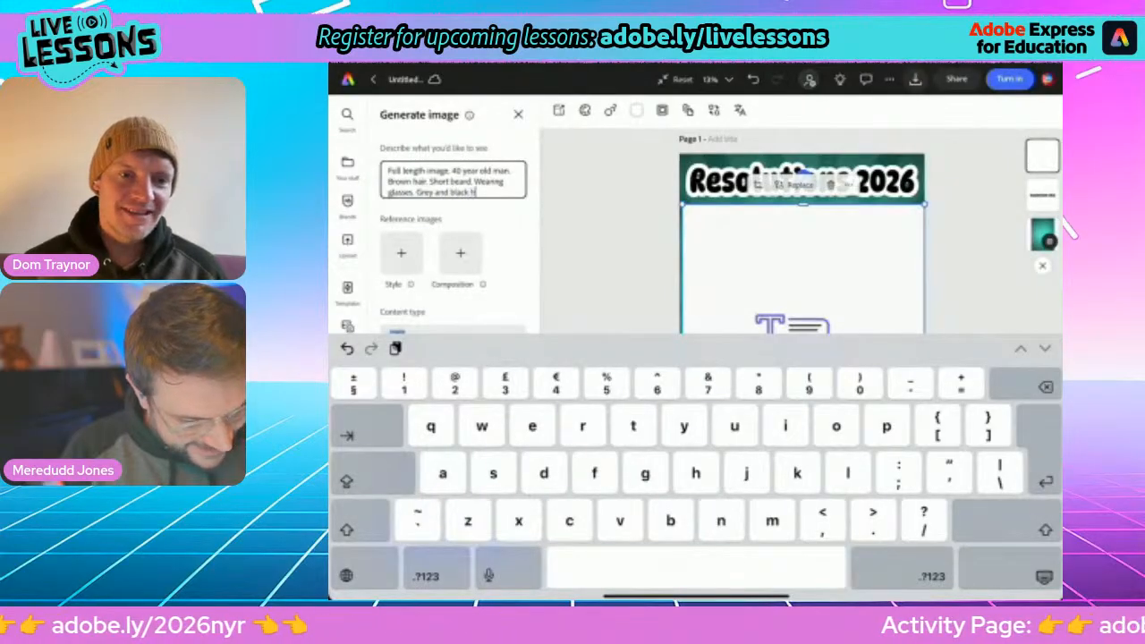
type("oodie")
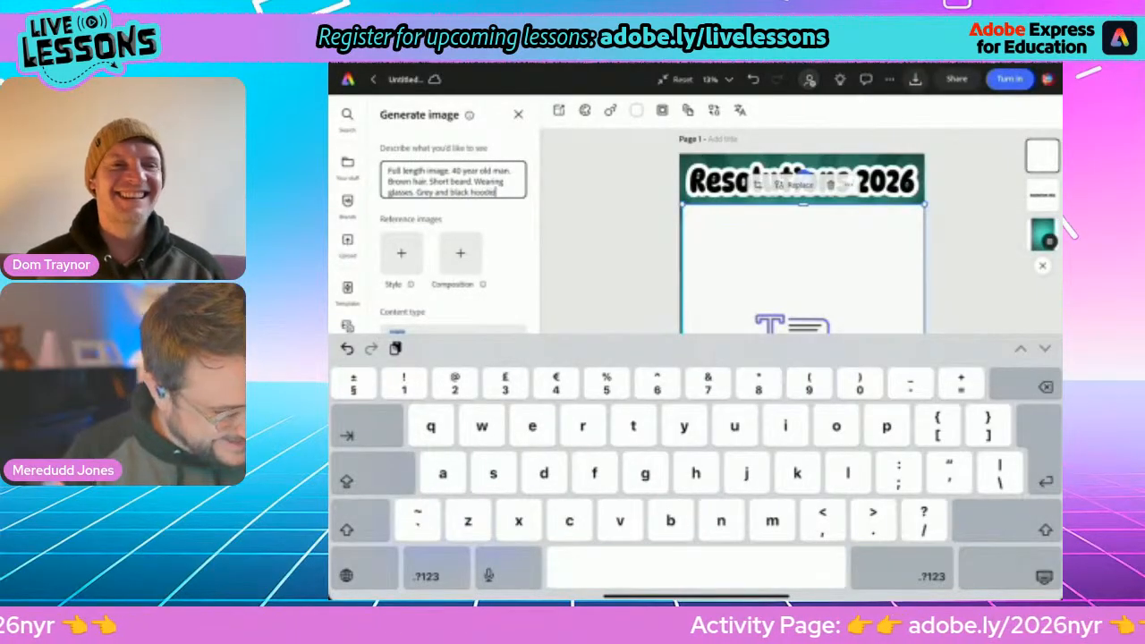
type(".")
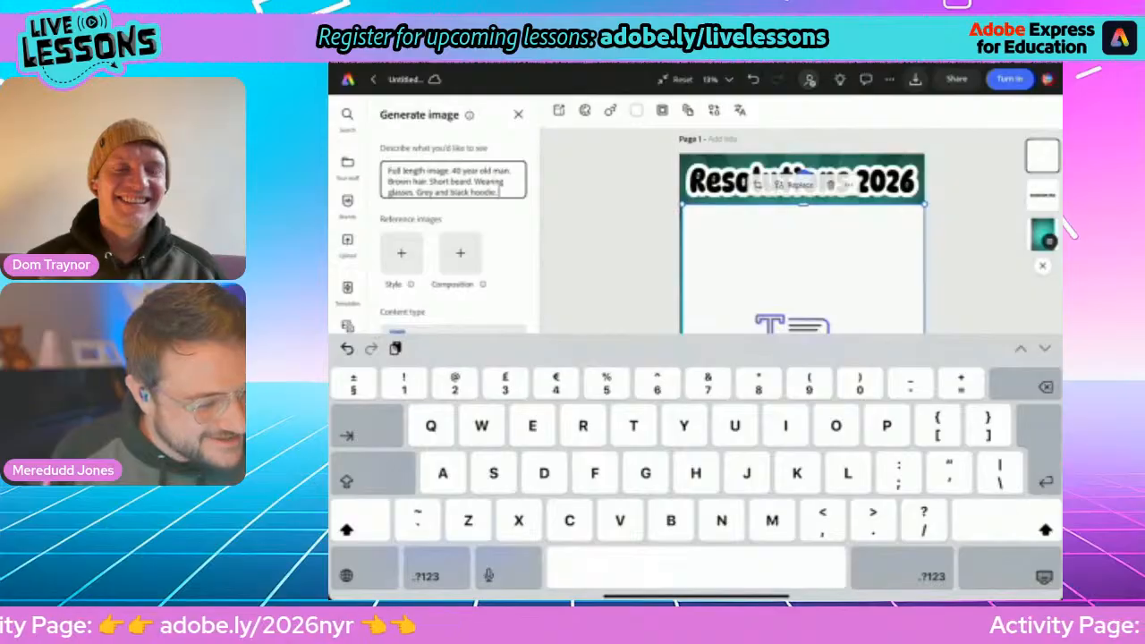
Finish the prompt with "Smiling. Anime cartoon style." and generate the image using the Art content type
type("Sm")
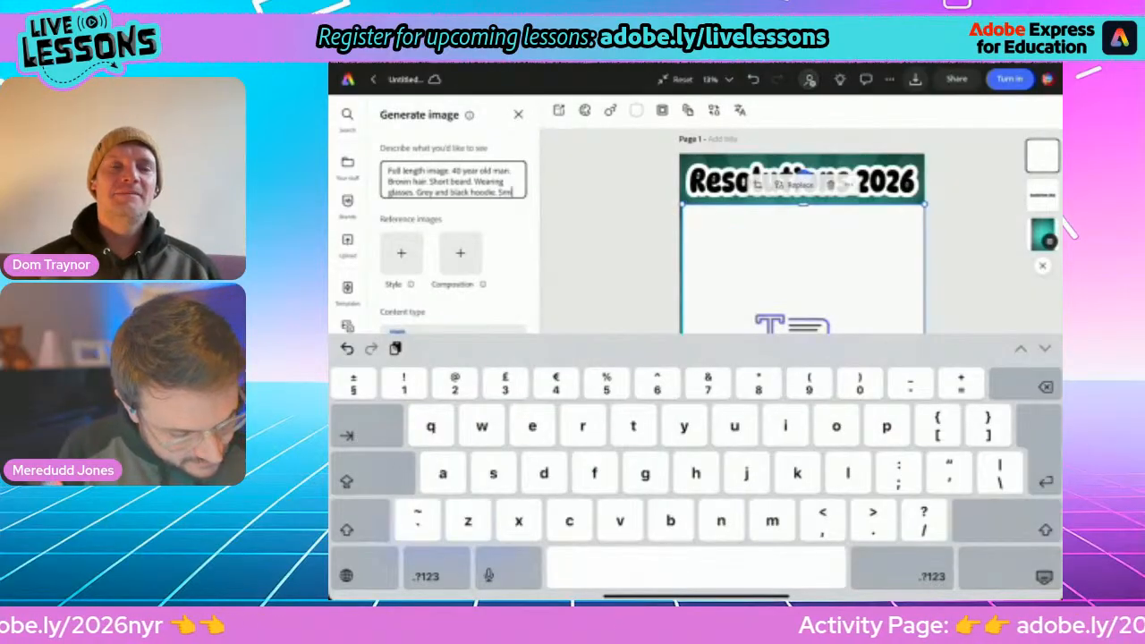
type("iling")
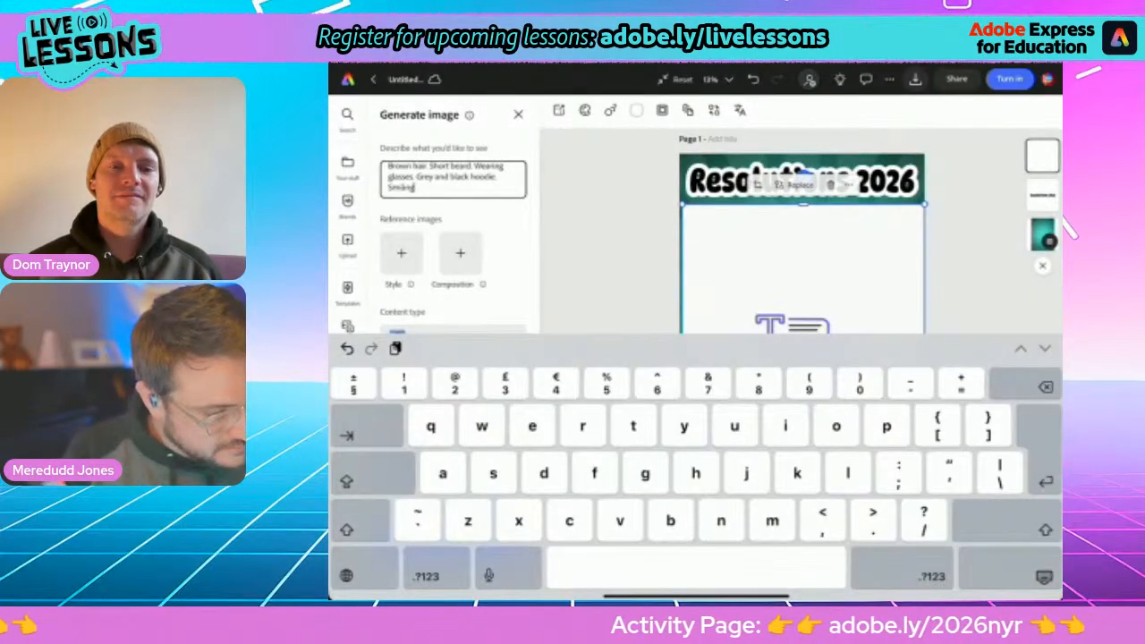
type(".")
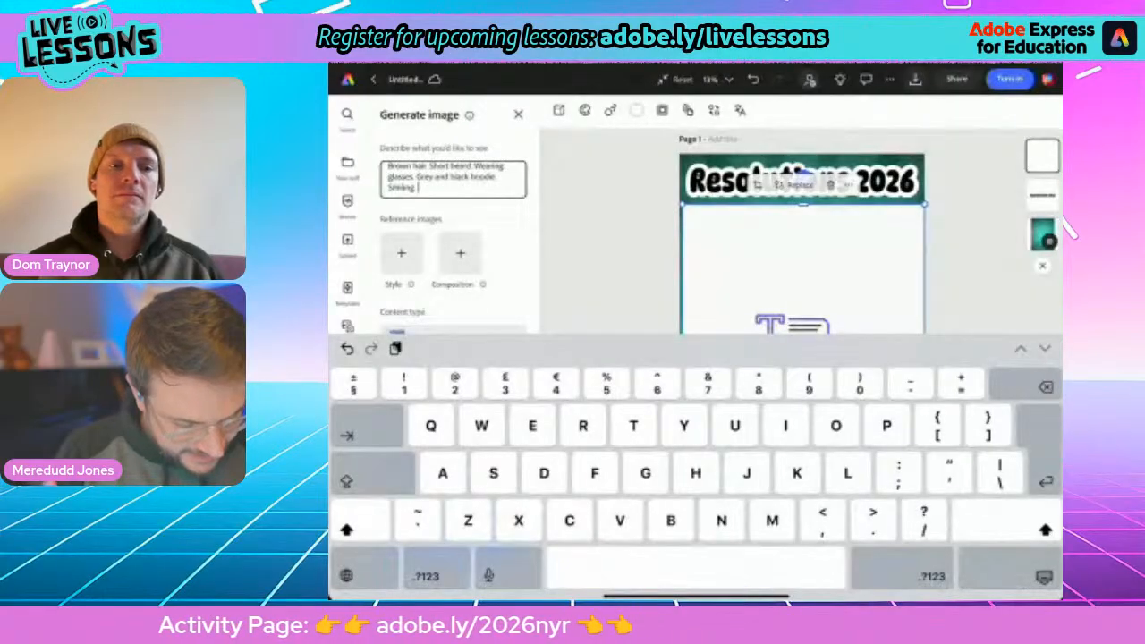
type("A")
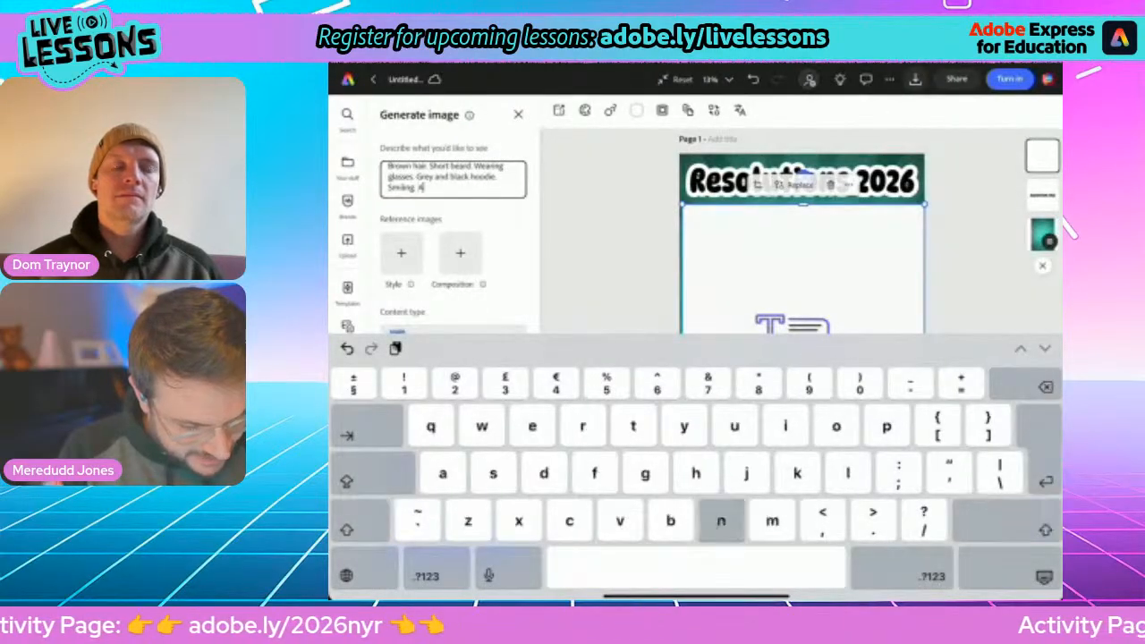
type("nime cart")
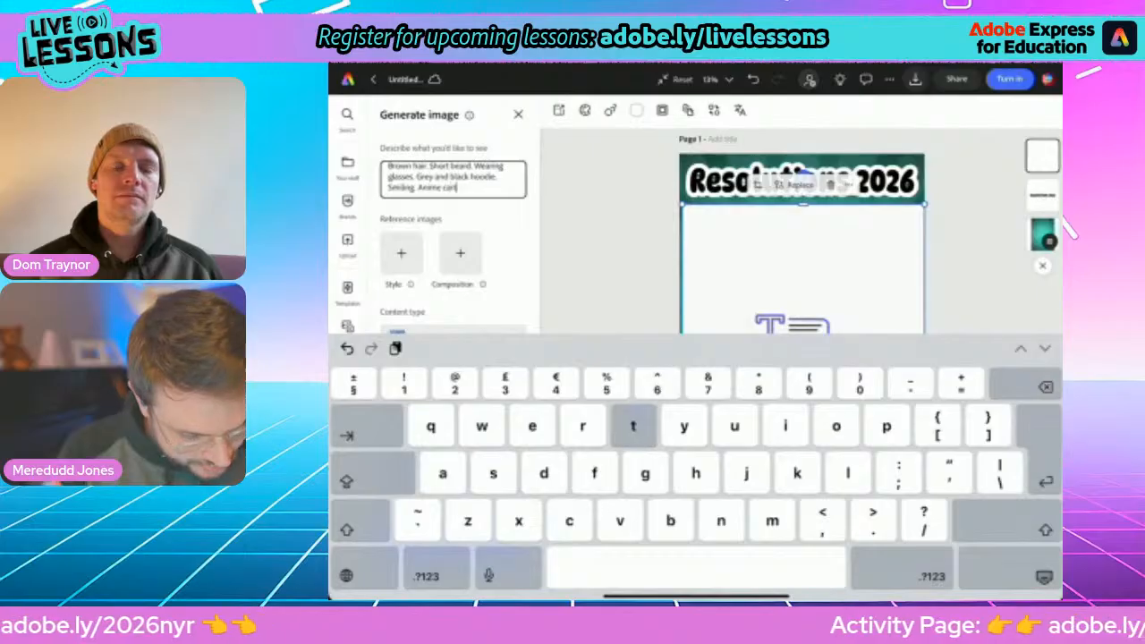
type("oon sty")
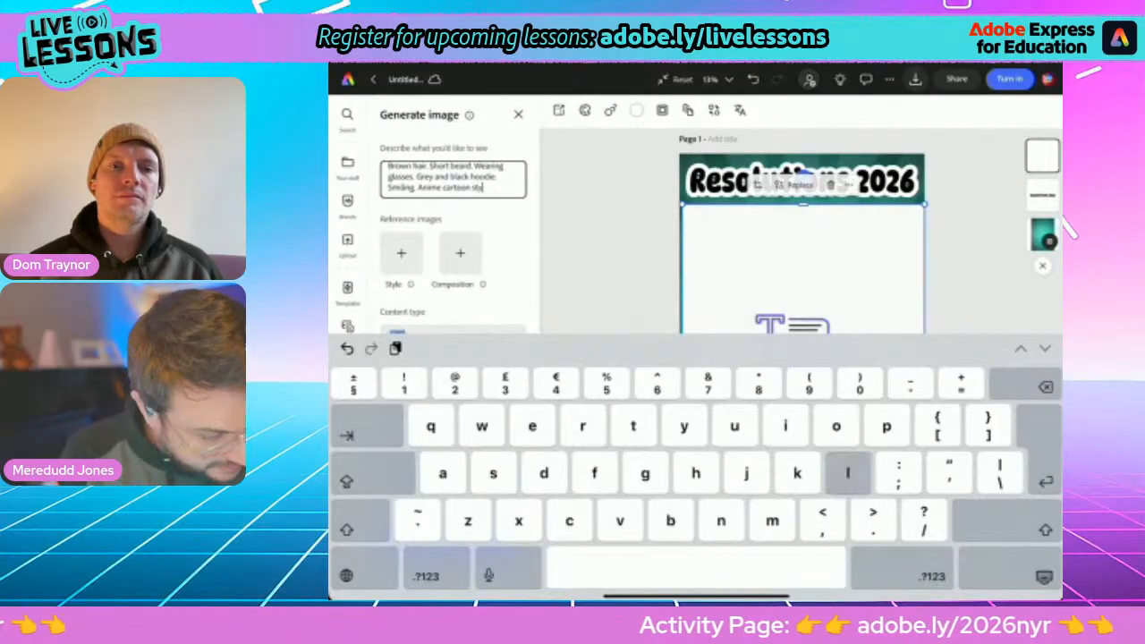
type("le.")
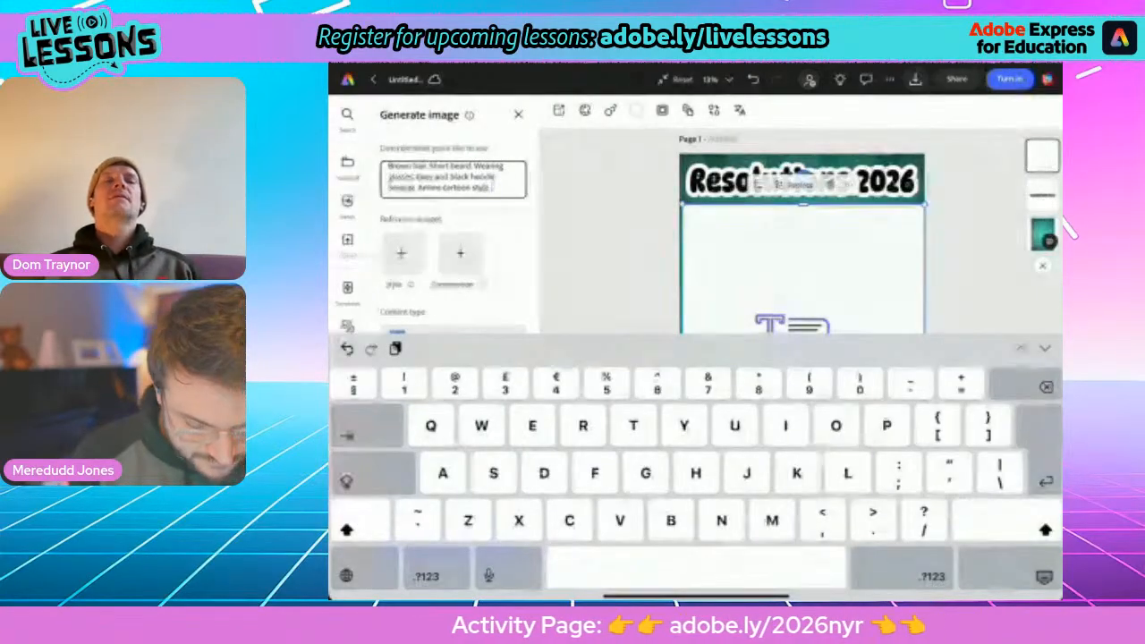
left_click(1044, 577)
left_click(452, 540)
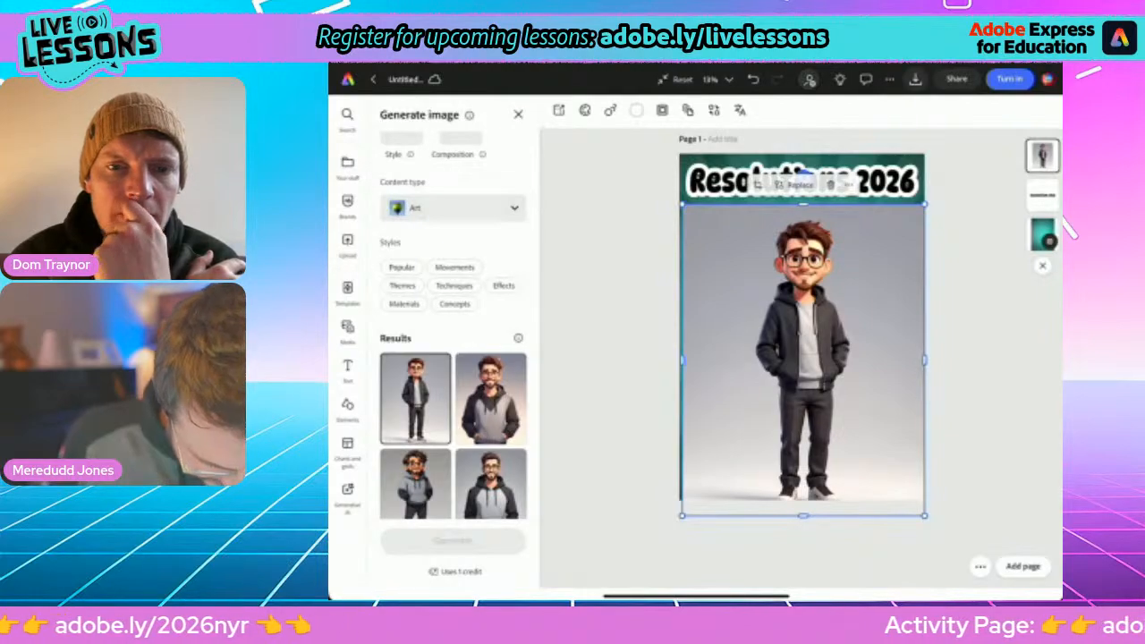
Try the generated variations and choose the waist-up smiling man in a hoodie against the warm-toned backdrop
left_click(415, 483)
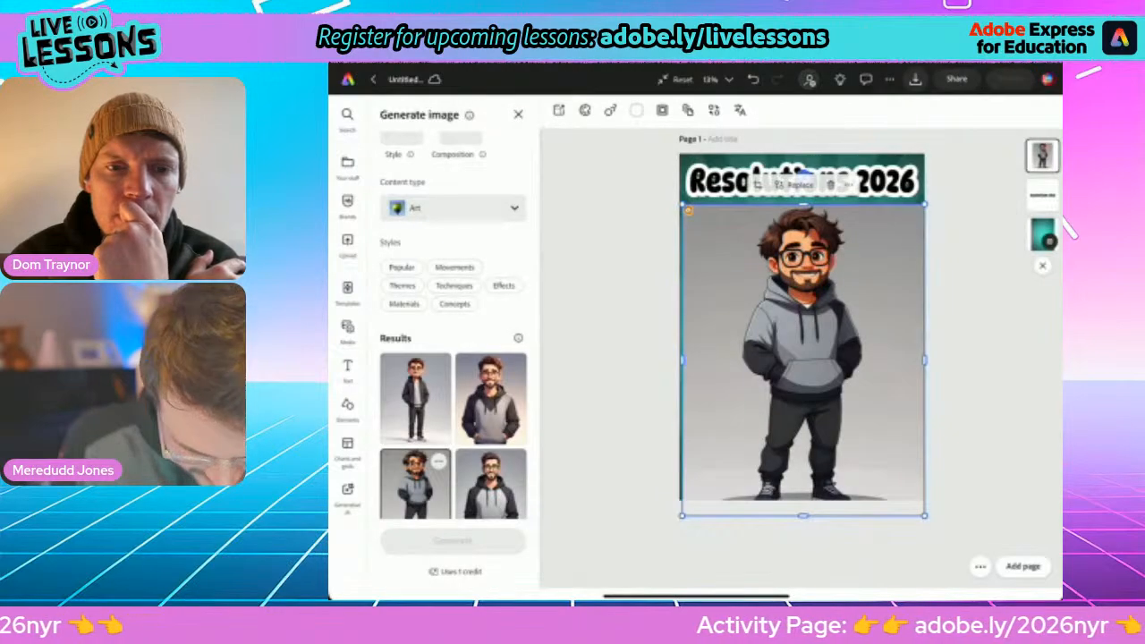
left_click(490, 483)
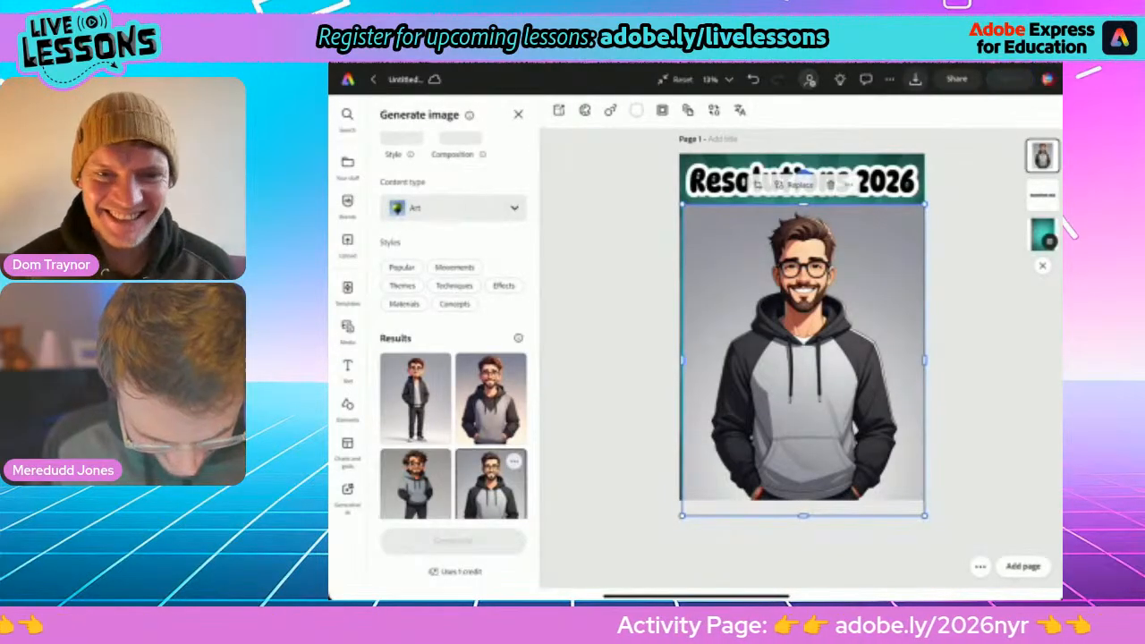
left_click(490, 398)
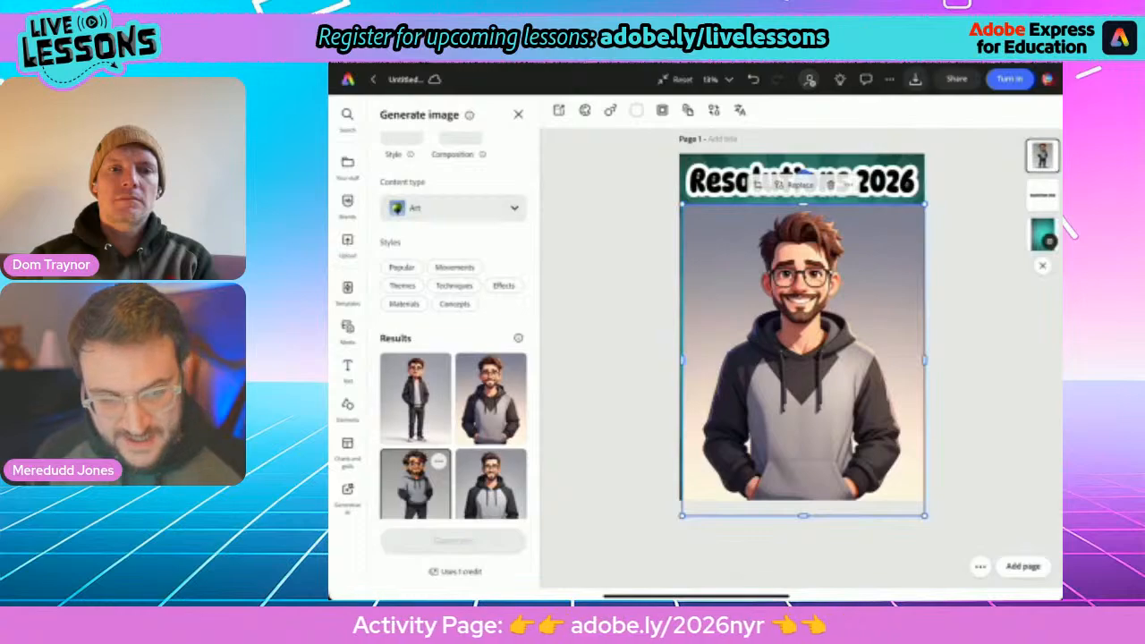
left_click(518, 114)
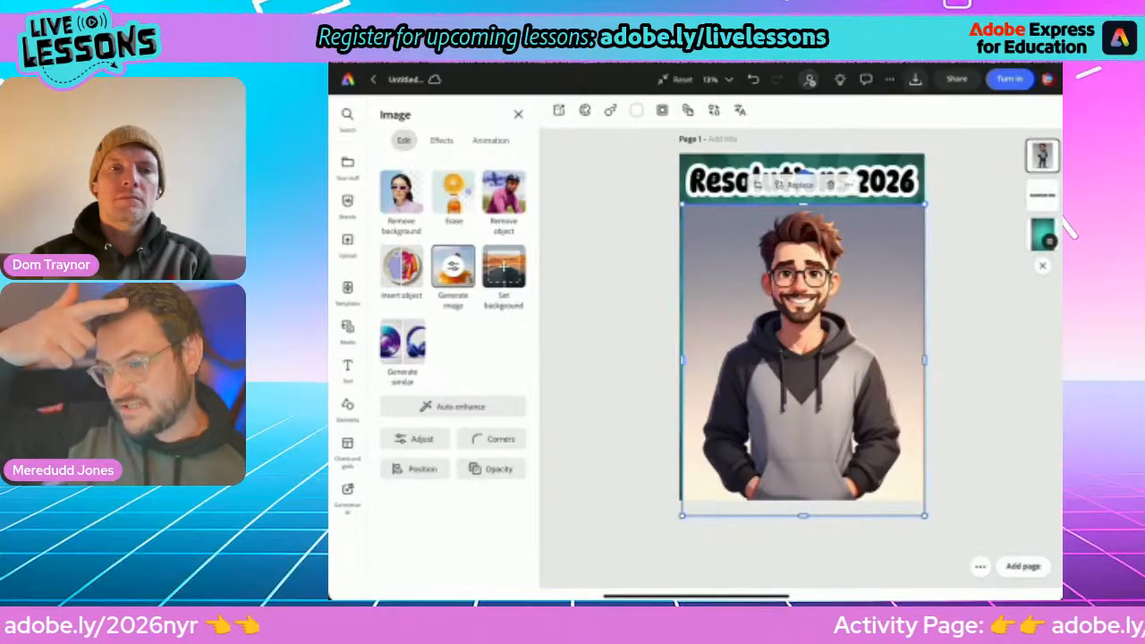
Remove the background from the cartoon man's image and select his layer
left_click(402, 193)
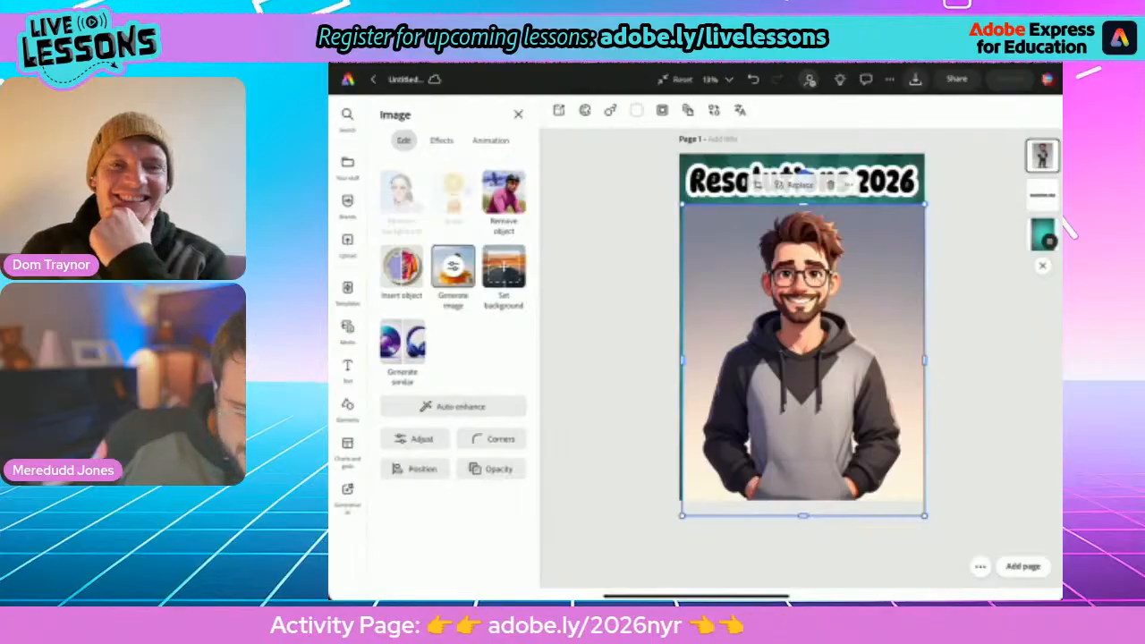
left_click(347, 327)
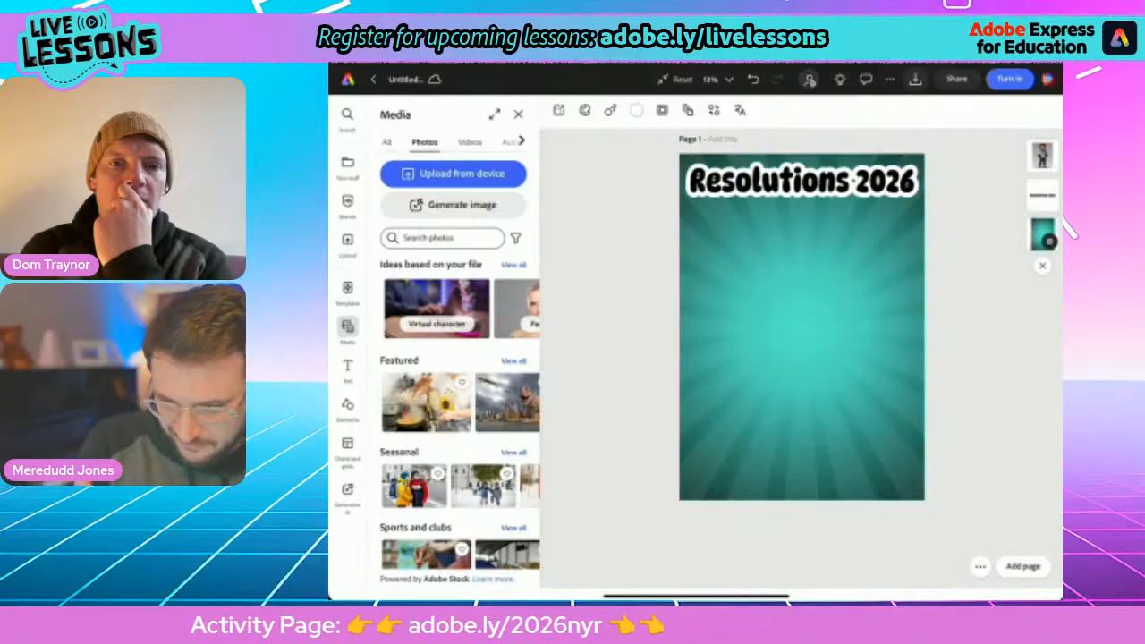
left_click(1042, 155)
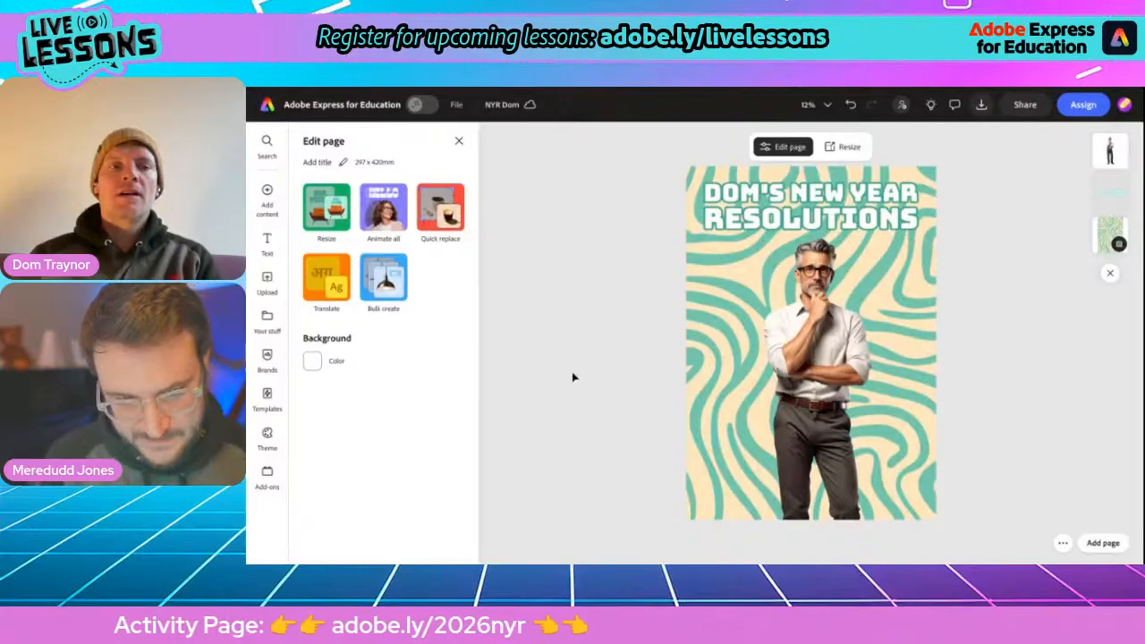
Search the icons for "speech bubble", and view the matching shapes for the same search
left_click(266, 191)
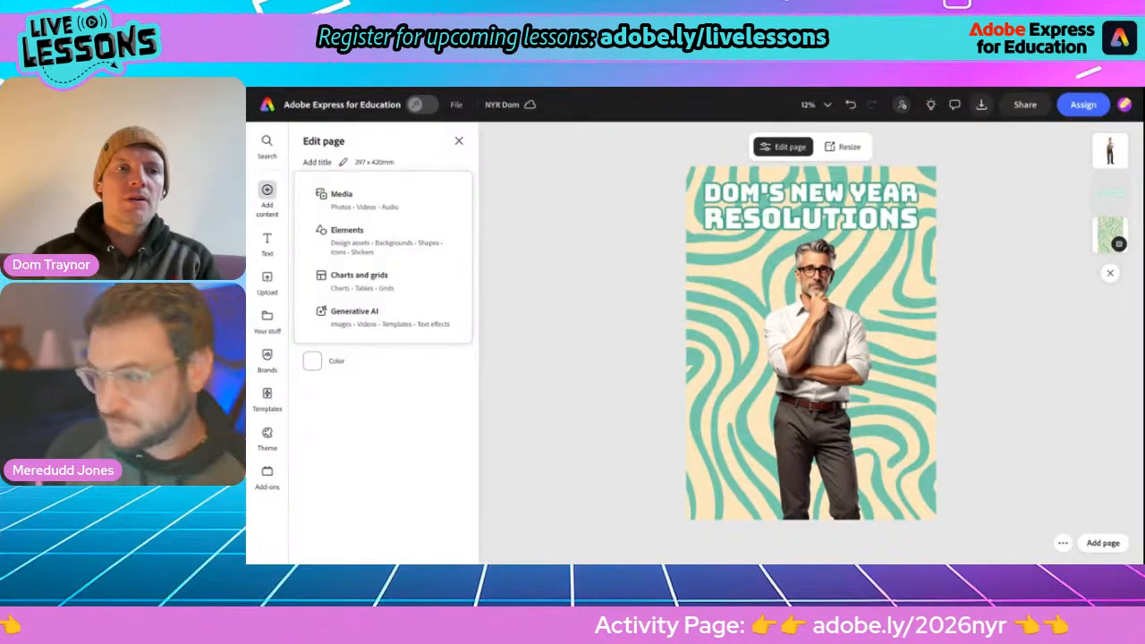
left_click(358, 241)
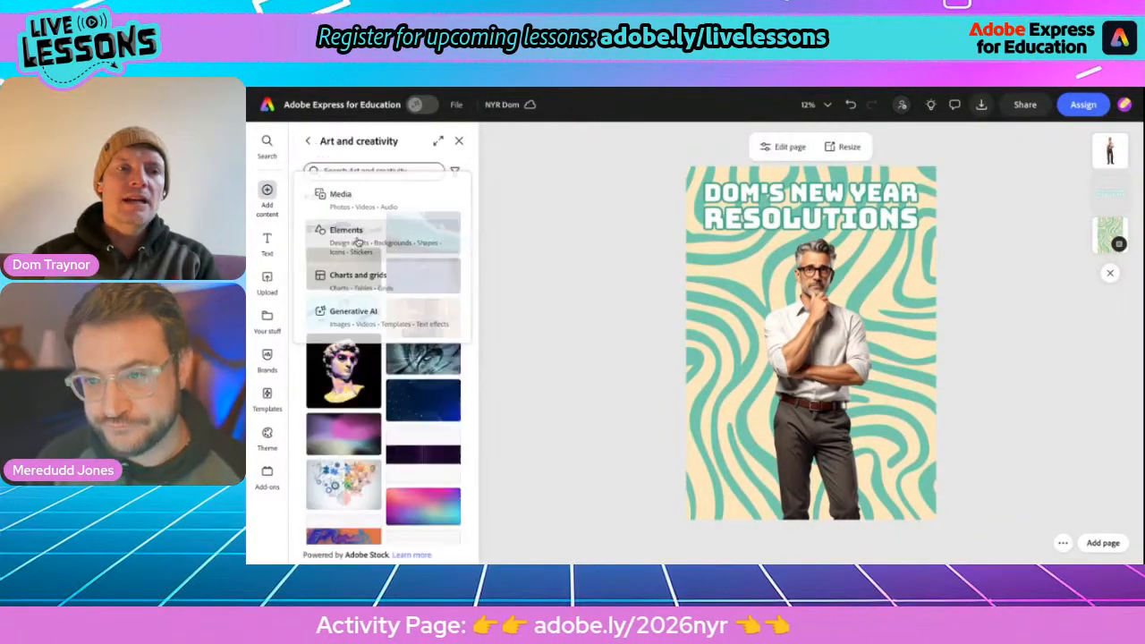
left_click(307, 142)
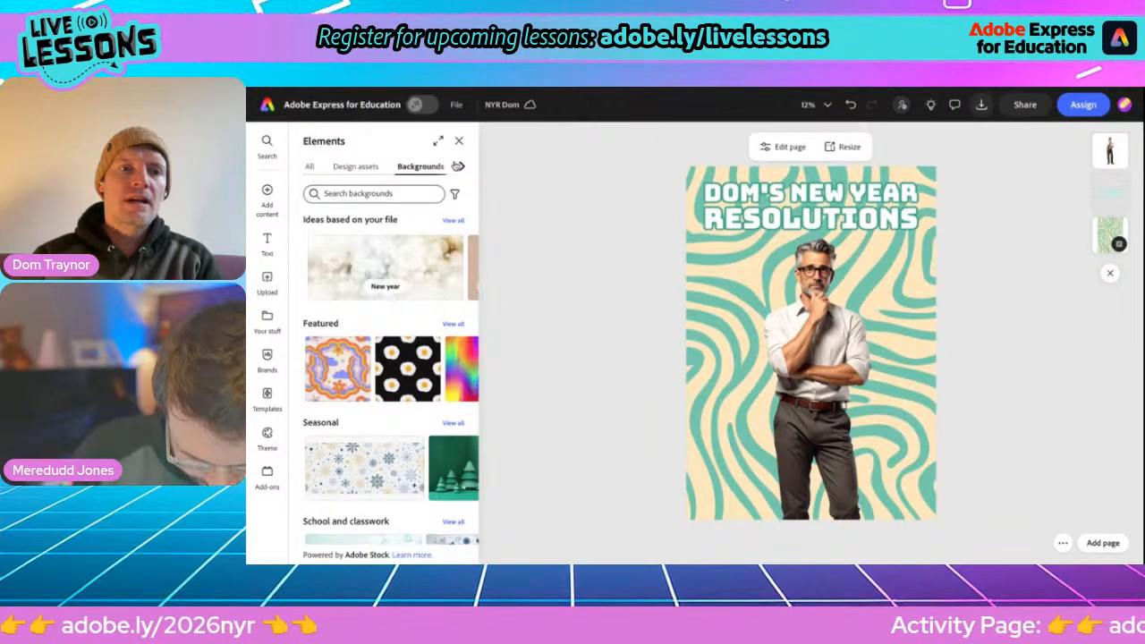
left_click(460, 166)
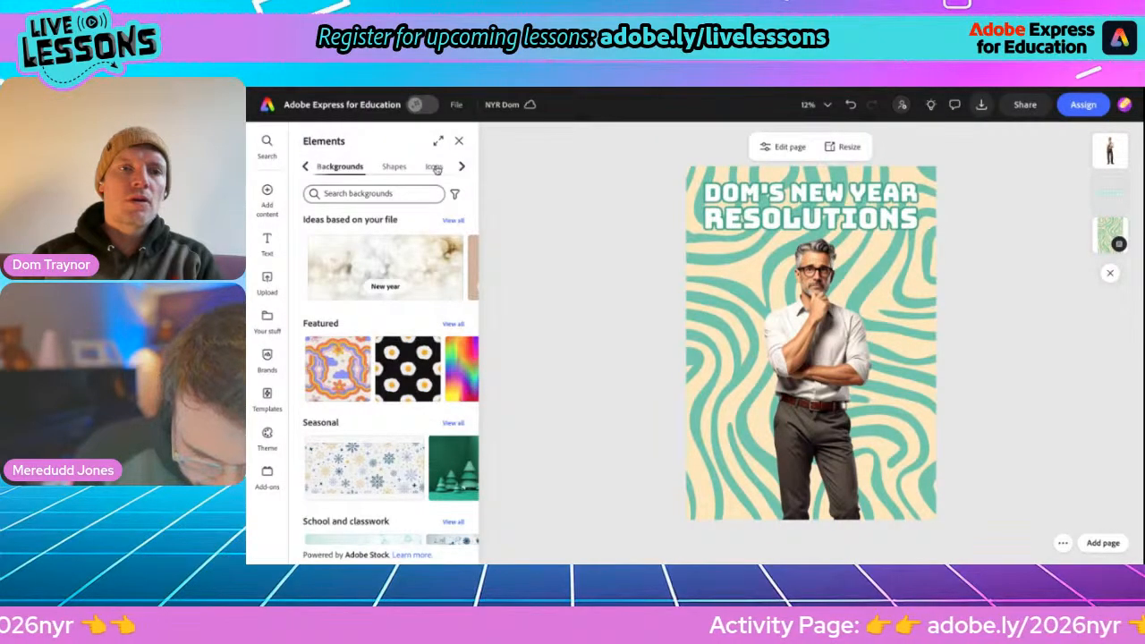
left_click(434, 167)
left_click(374, 193)
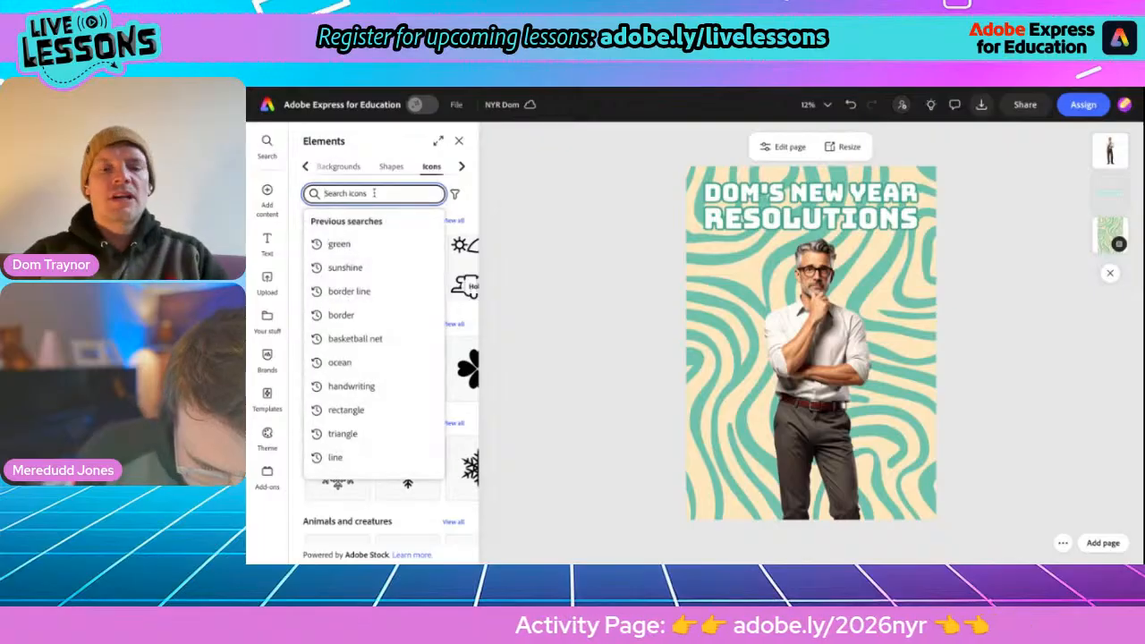
type("speech bubble")
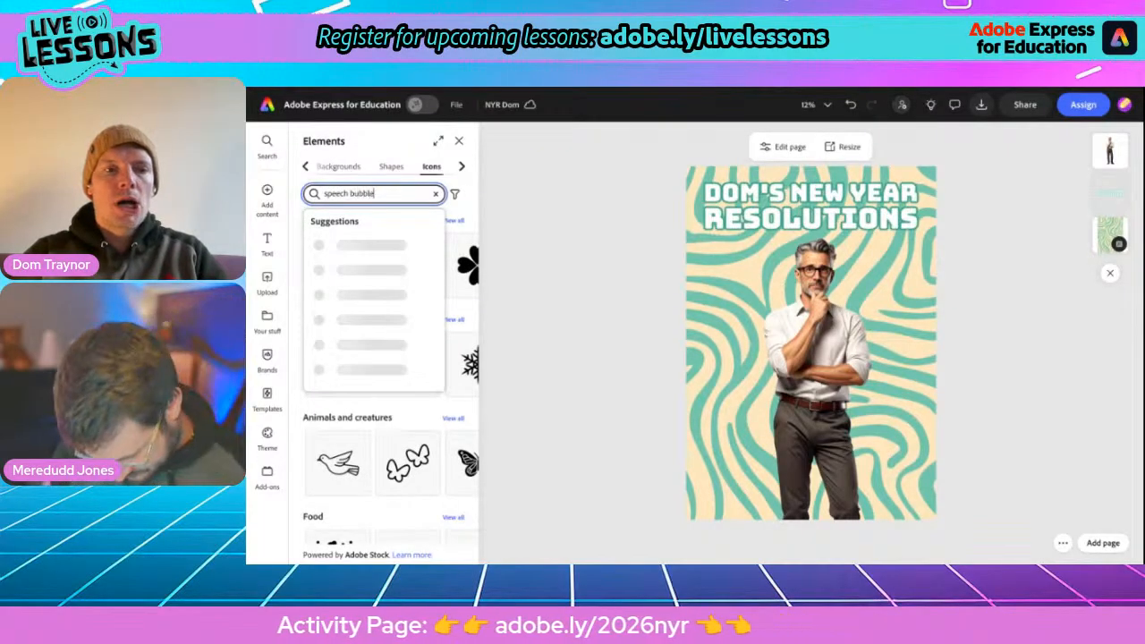
key("Return")
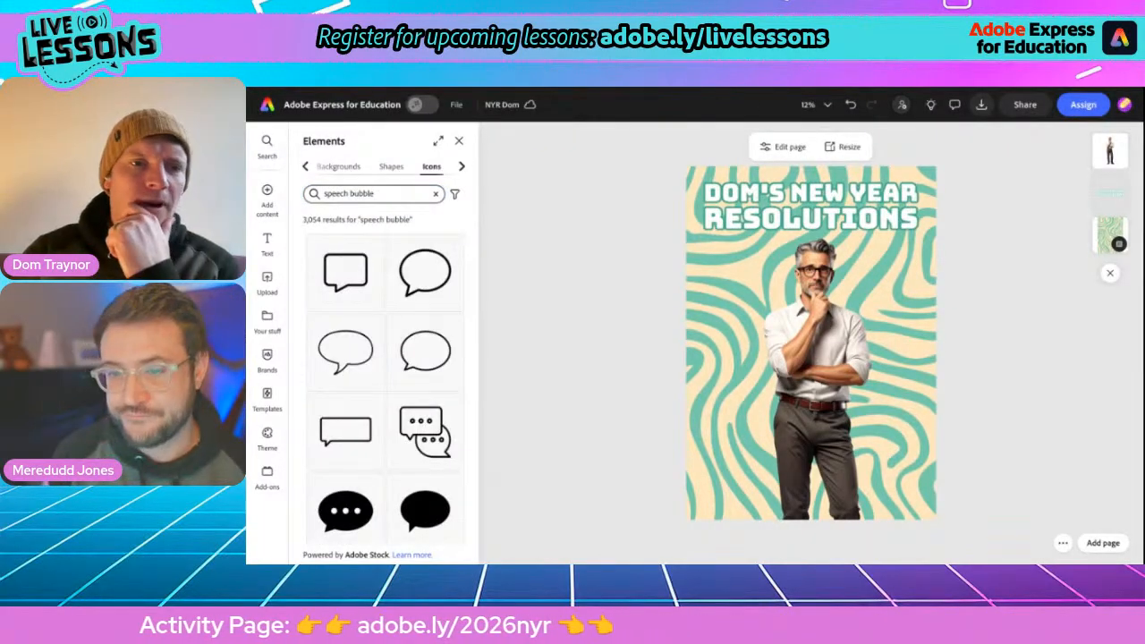
left_click(391, 167)
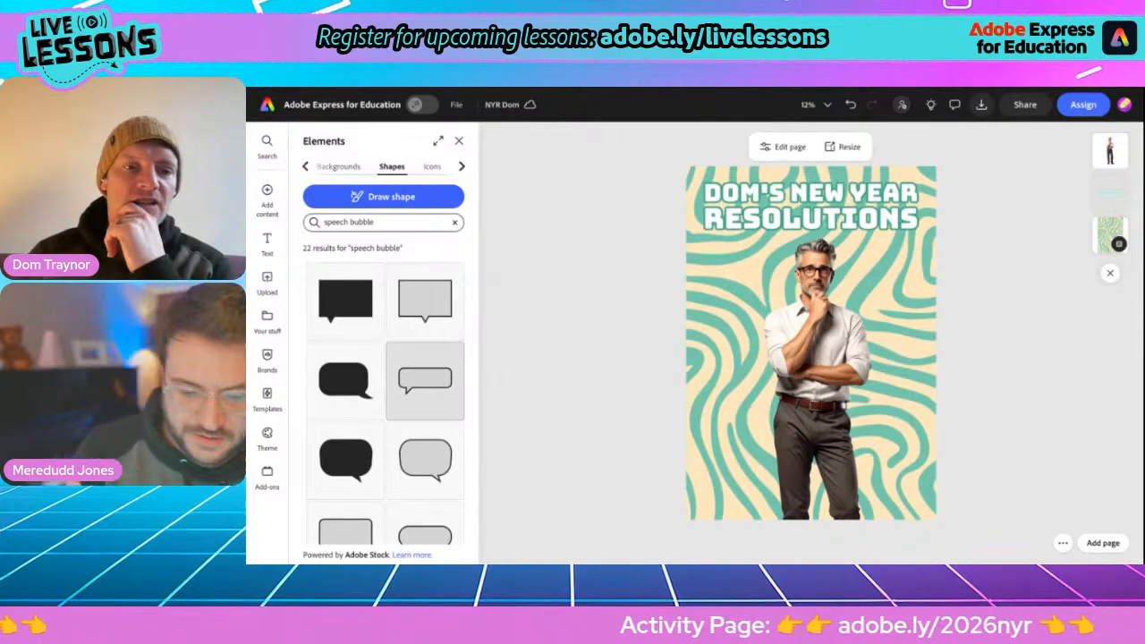
Add a solid rounded speech bubble and a solid rectangular one, placing the rectangular one to the left of the man's head
scroll(365, 468, "down", 1)
scroll(367, 467, "down", 1)
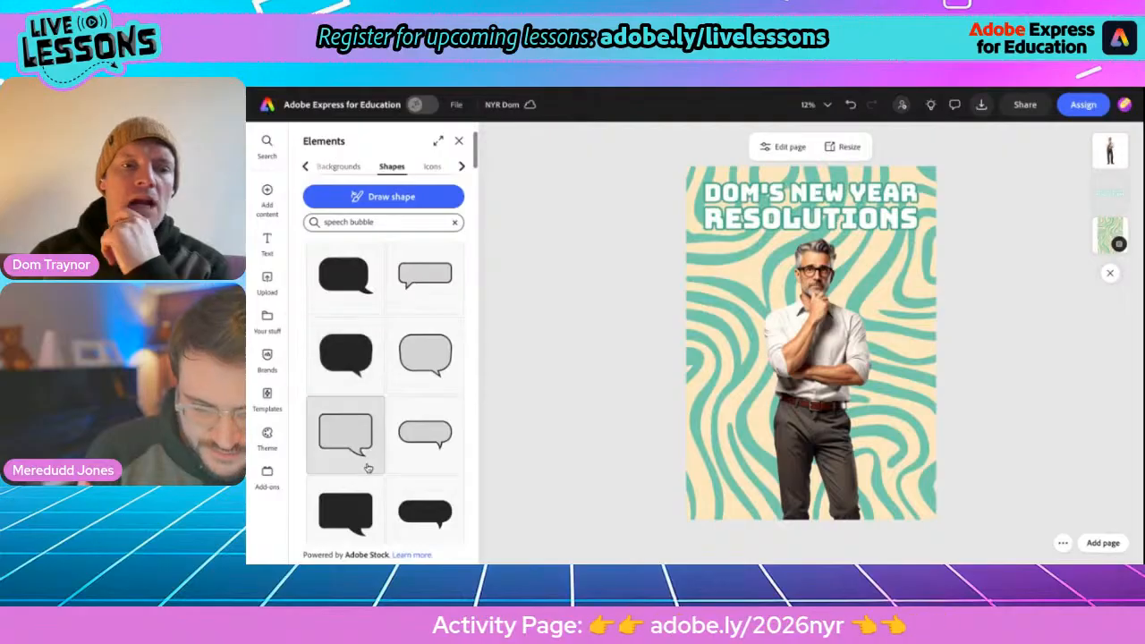
left_click(346, 362)
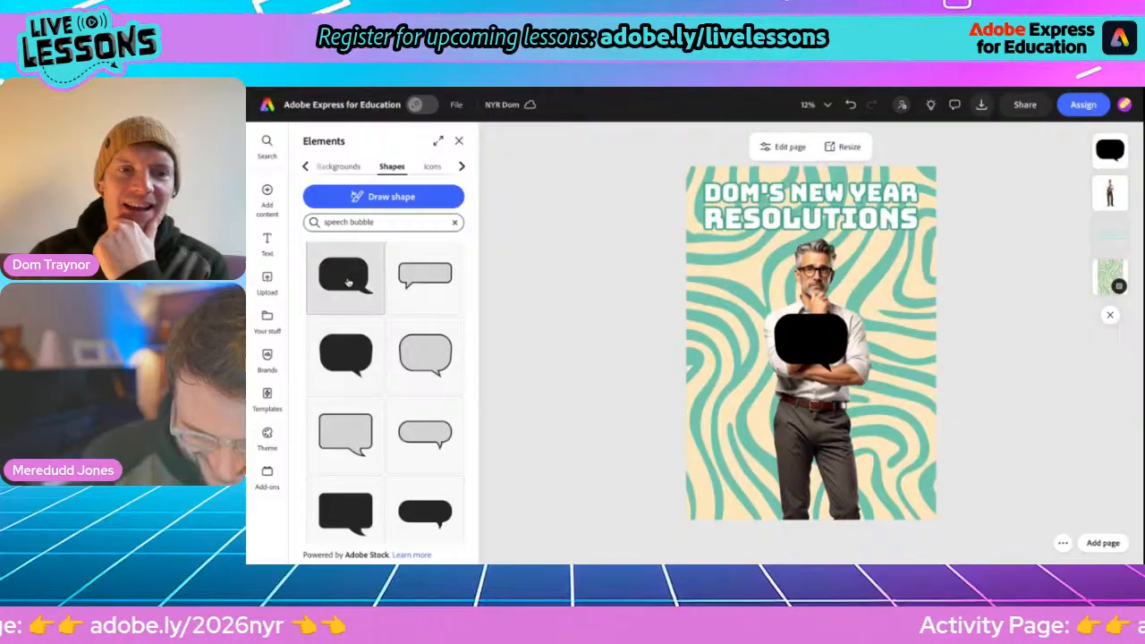
scroll(348, 283, "down", 2)
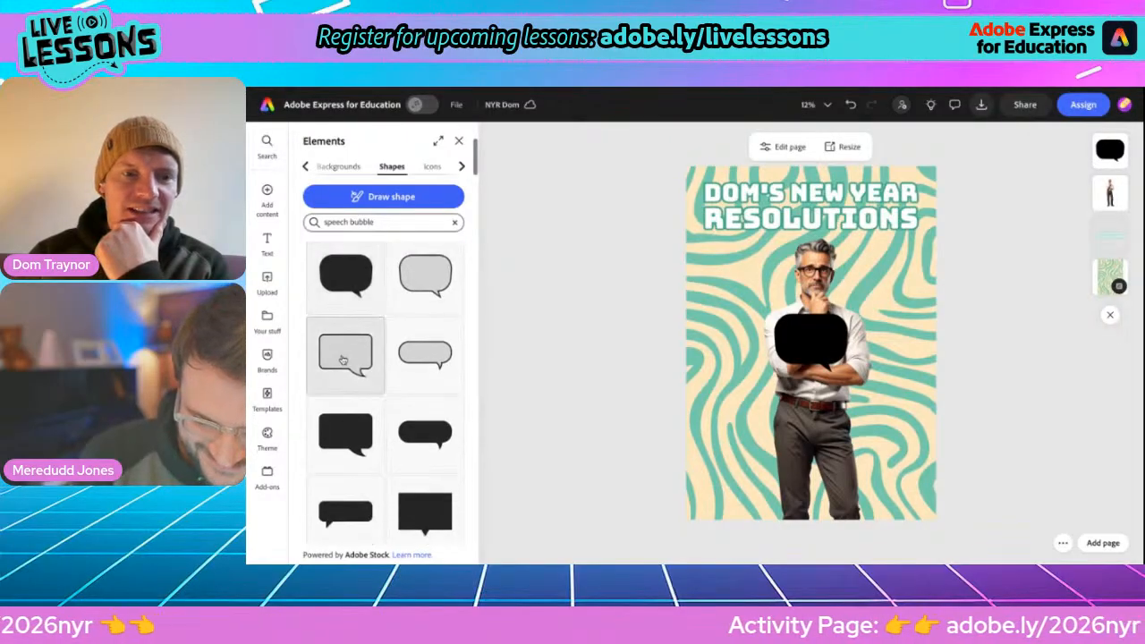
left_click(337, 427)
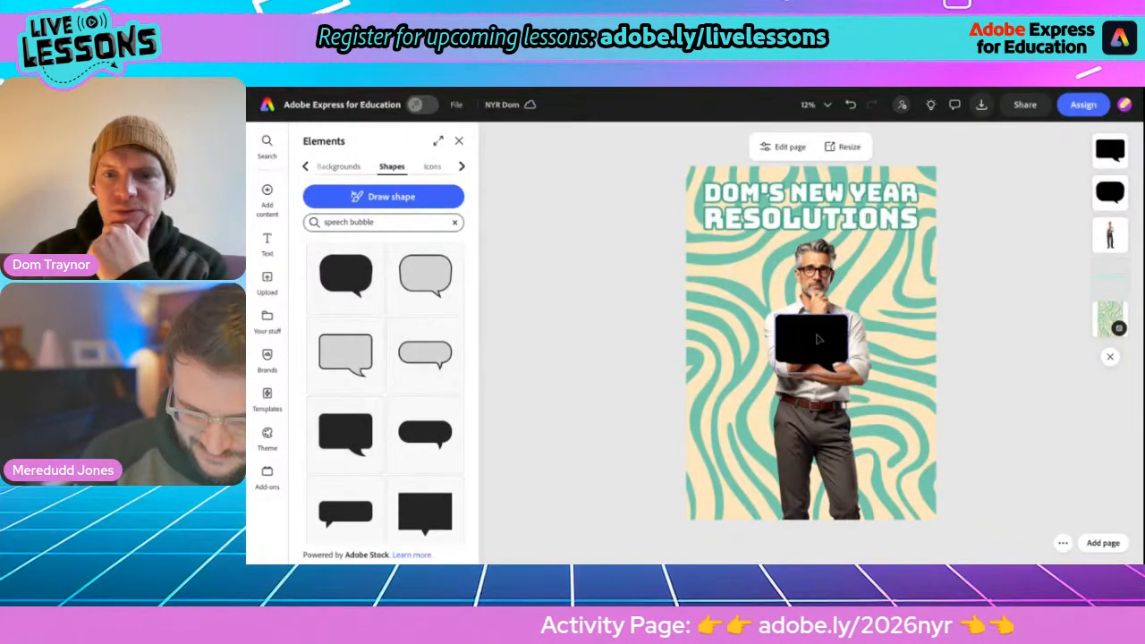
left_click_drag(815, 335, 738, 267)
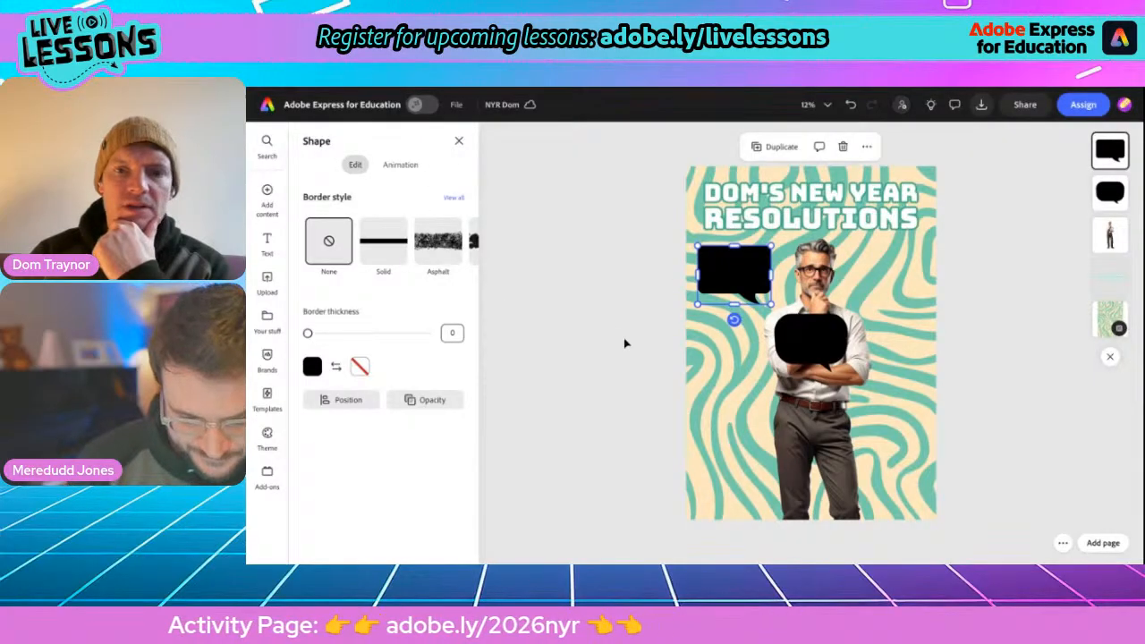
Add a solid square-cornered speech bubble to the right of the man, rotated upright with its tail pointing towards him
left_click(459, 141)
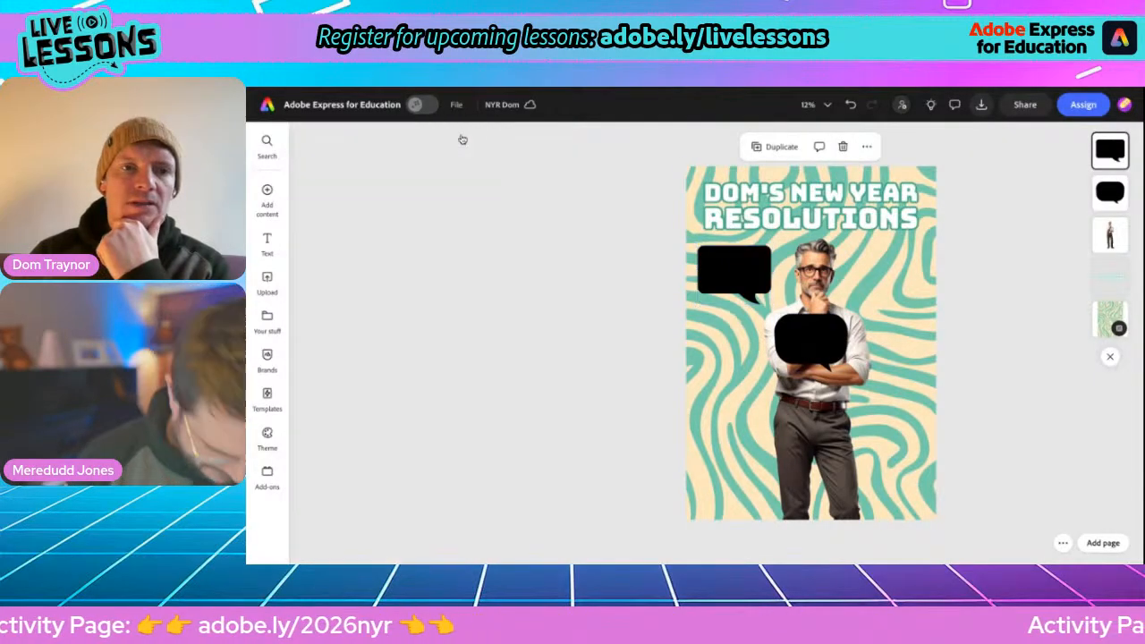
left_click(267, 198)
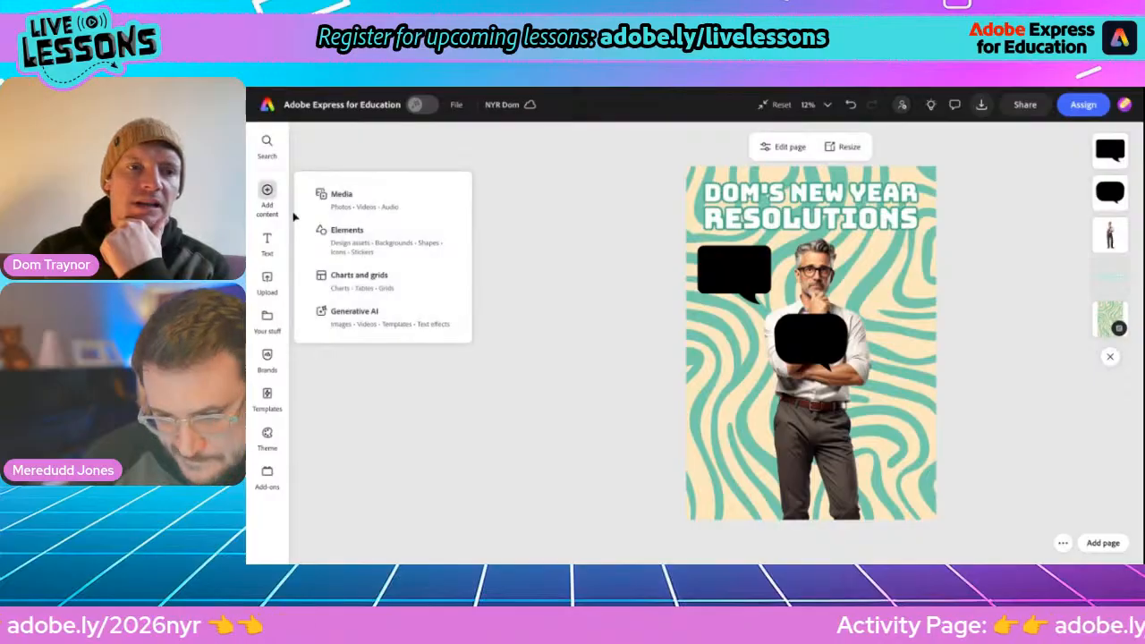
left_click(362, 247)
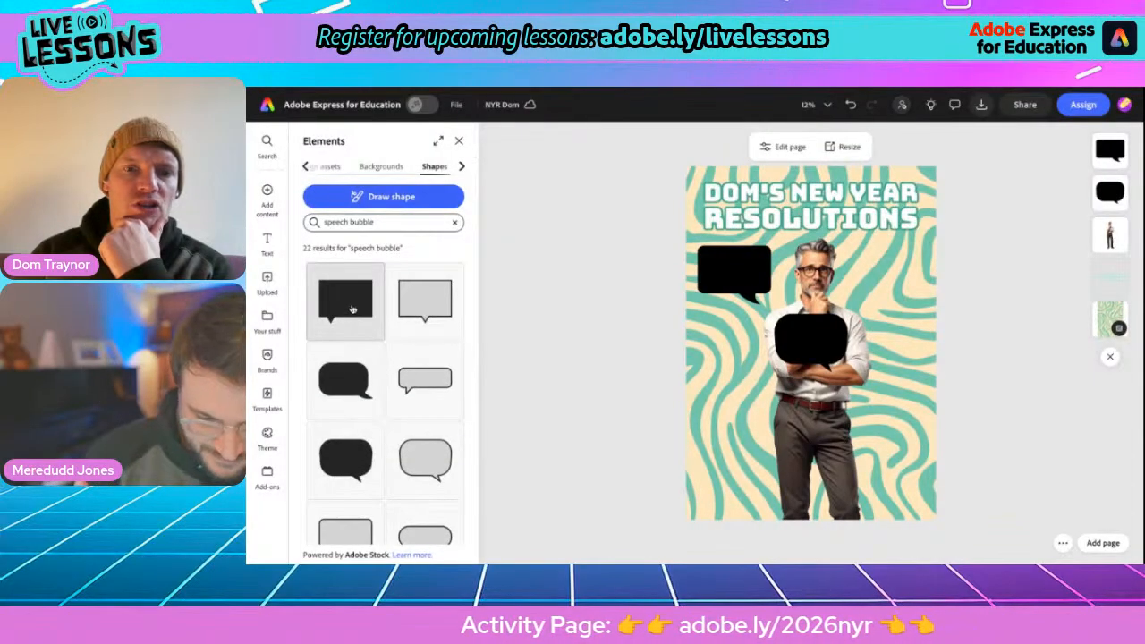
left_click(351, 309)
left_click_drag(811, 353, 902, 304)
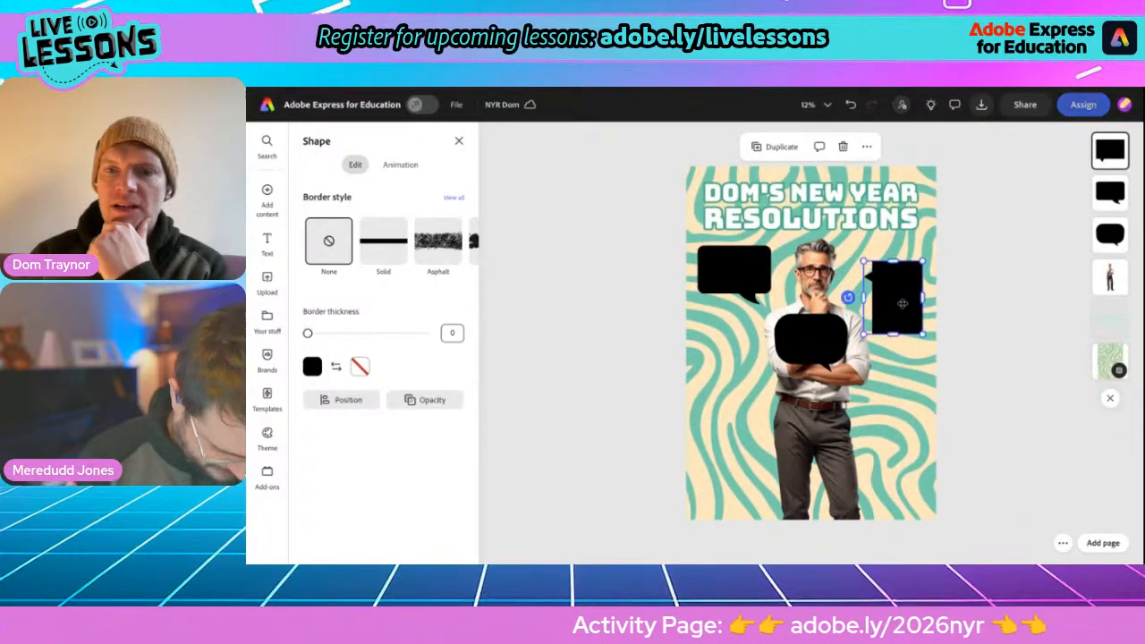
Enlarge the speech bubble right of the man and stretch the one left of his head taller
left_click_drag(872, 261, 852, 248)
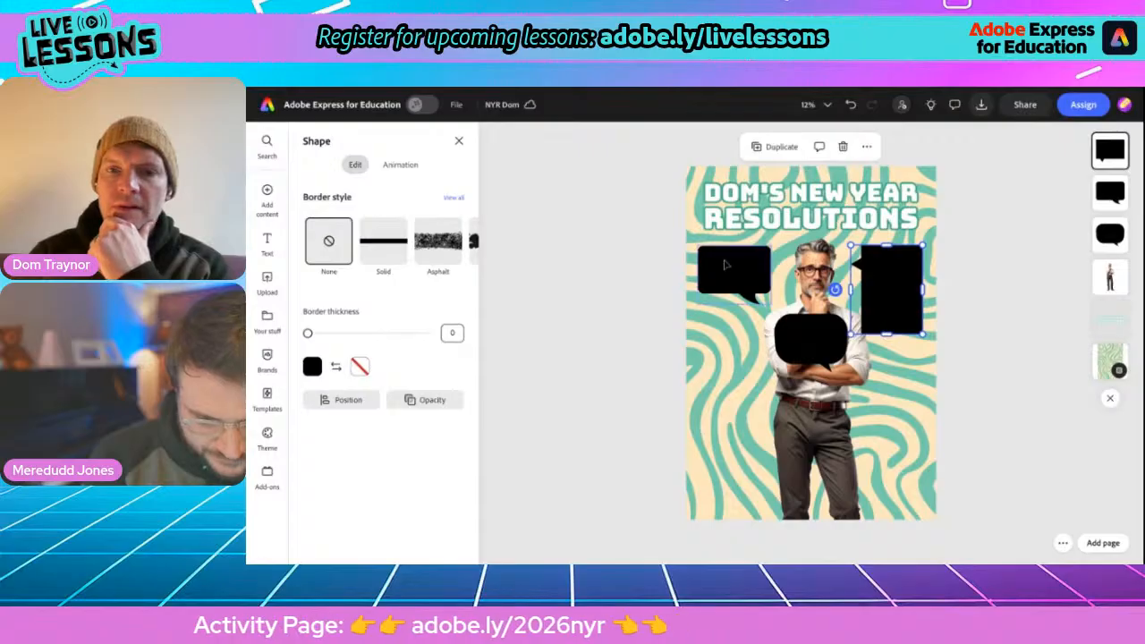
left_click(733, 277)
left_click_drag(734, 304, 733, 326)
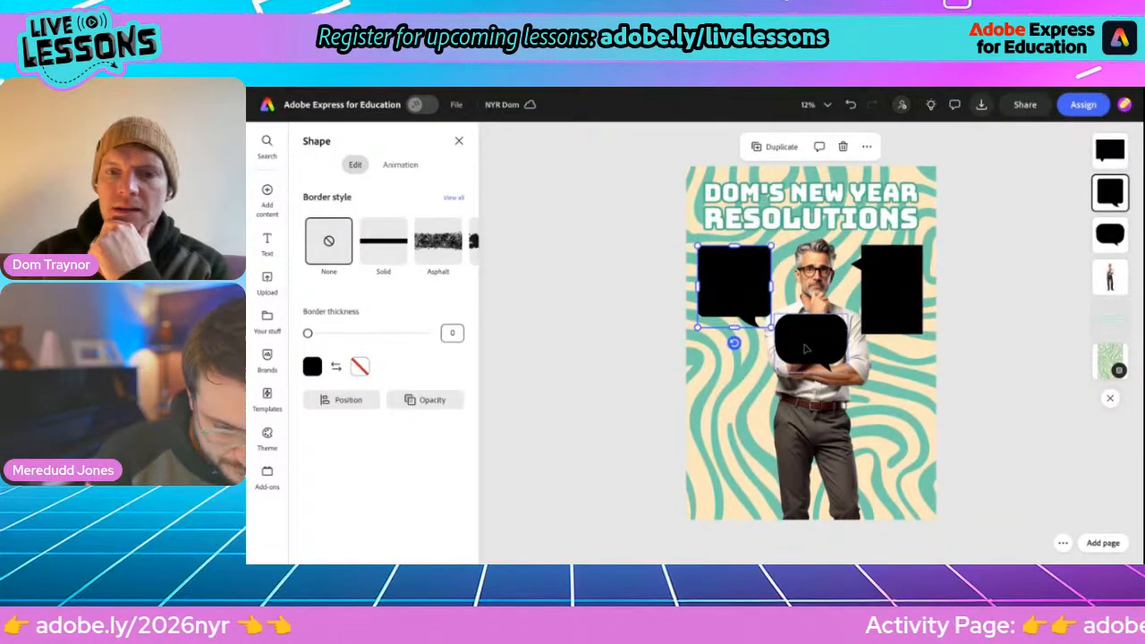
Place the rounded speech bubble left of the man's torso, flip it vertically and widen it towards the page edge
left_click_drag(806, 344, 753, 362)
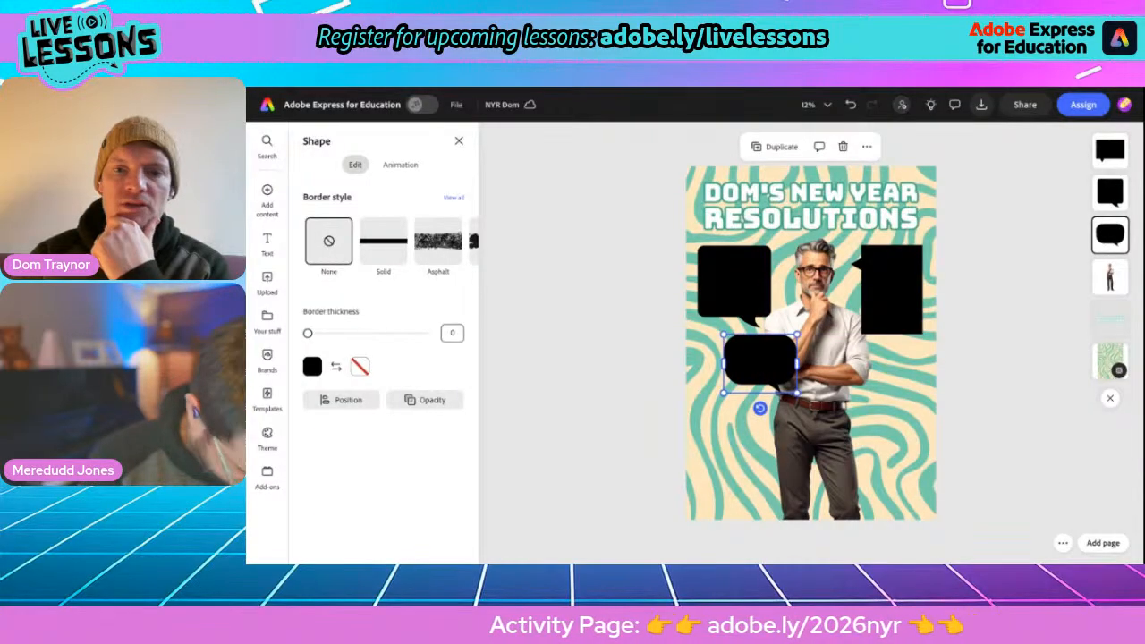
mouse_move(761, 416)
left_mouse_down()
mouse_move(778, 429)
mouse_move(759, 433)
left_mouse_up()
left_click(357, 403)
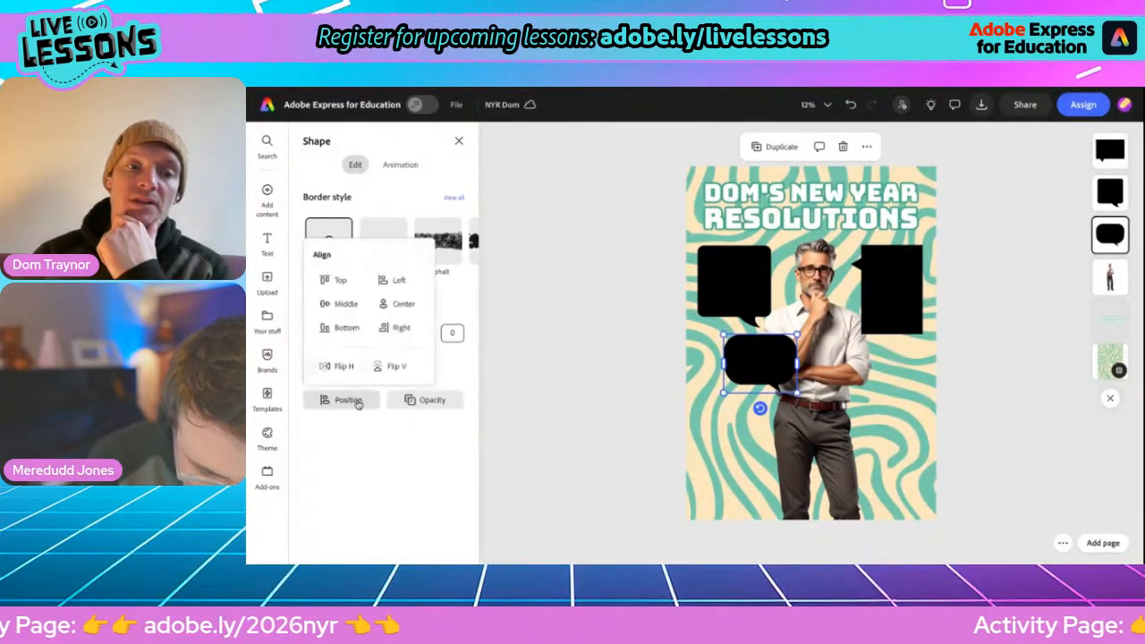
left_click(380, 368)
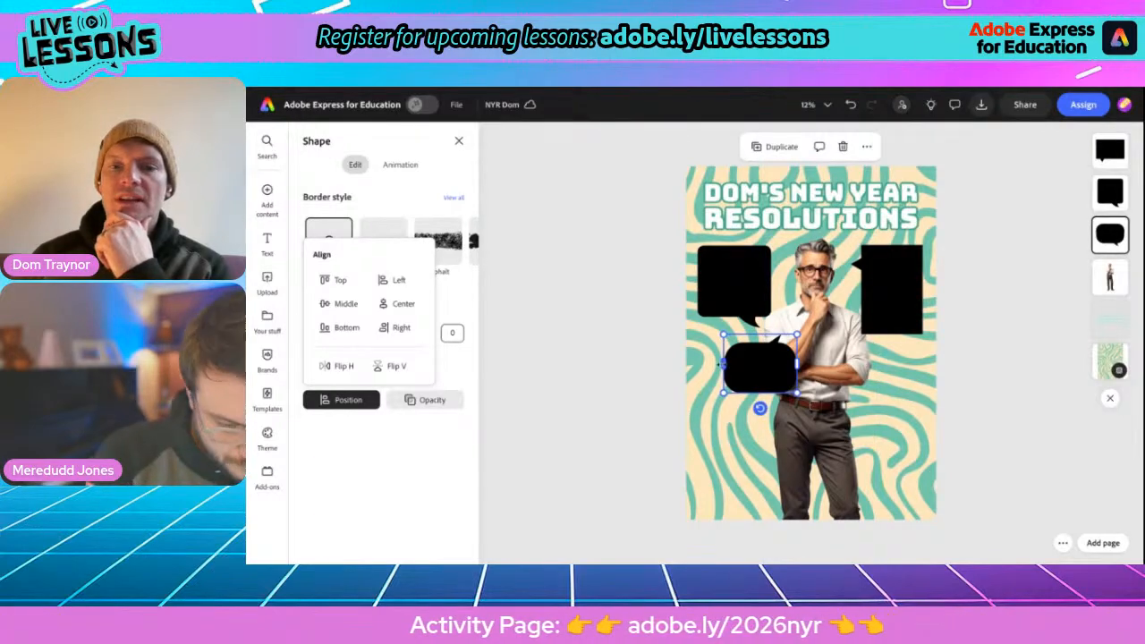
left_click_drag(725, 362, 693, 364)
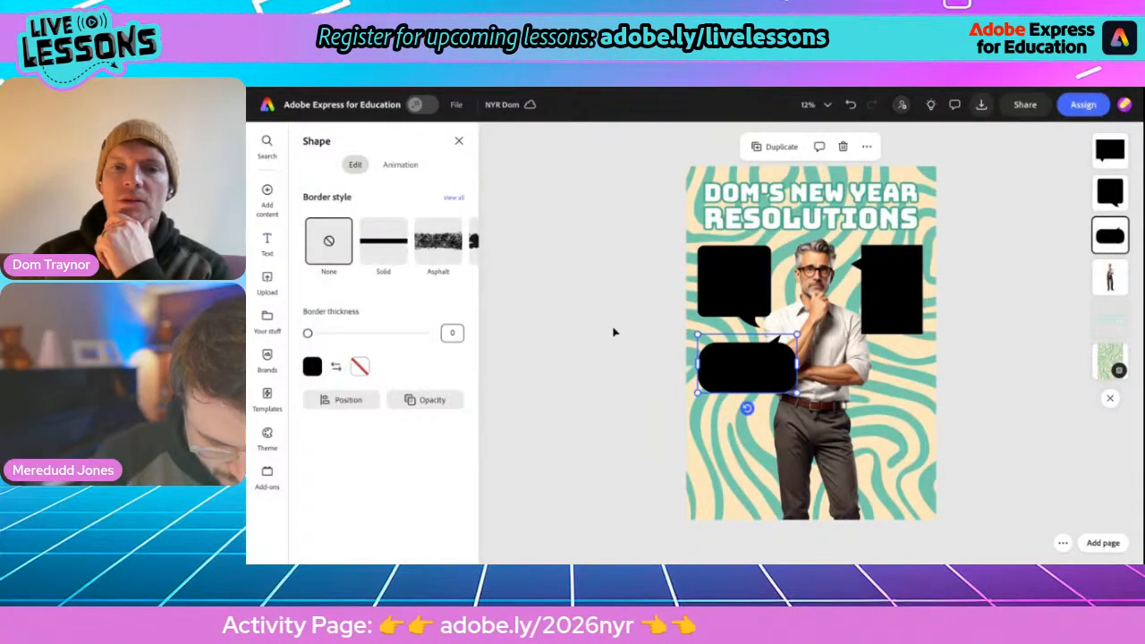
left_click(613, 329)
Rotate the upper-left speech bubble so its tail points at the man's head, and fill it with white
left_click(729, 295)
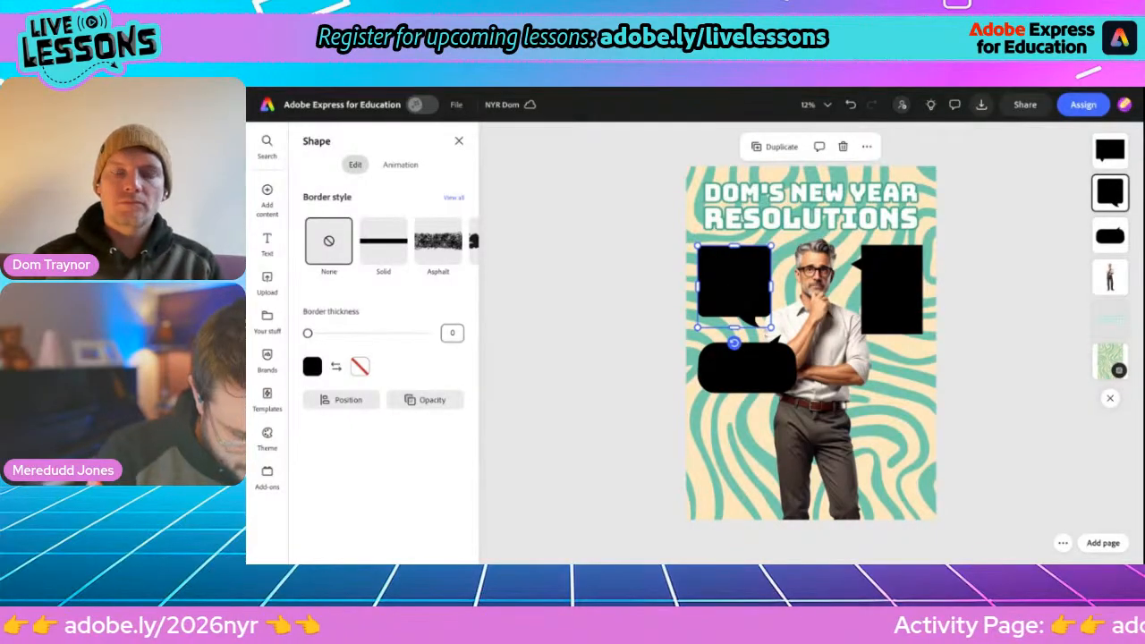
left_click_drag(733, 346, 746, 296)
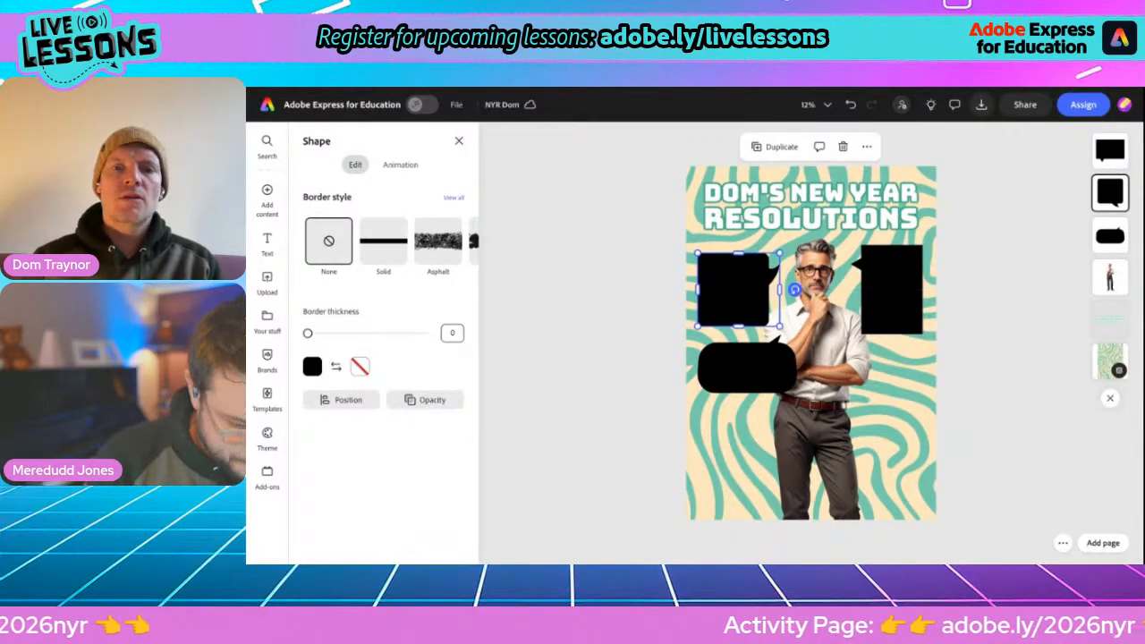
left_click(311, 366)
left_click(443, 327)
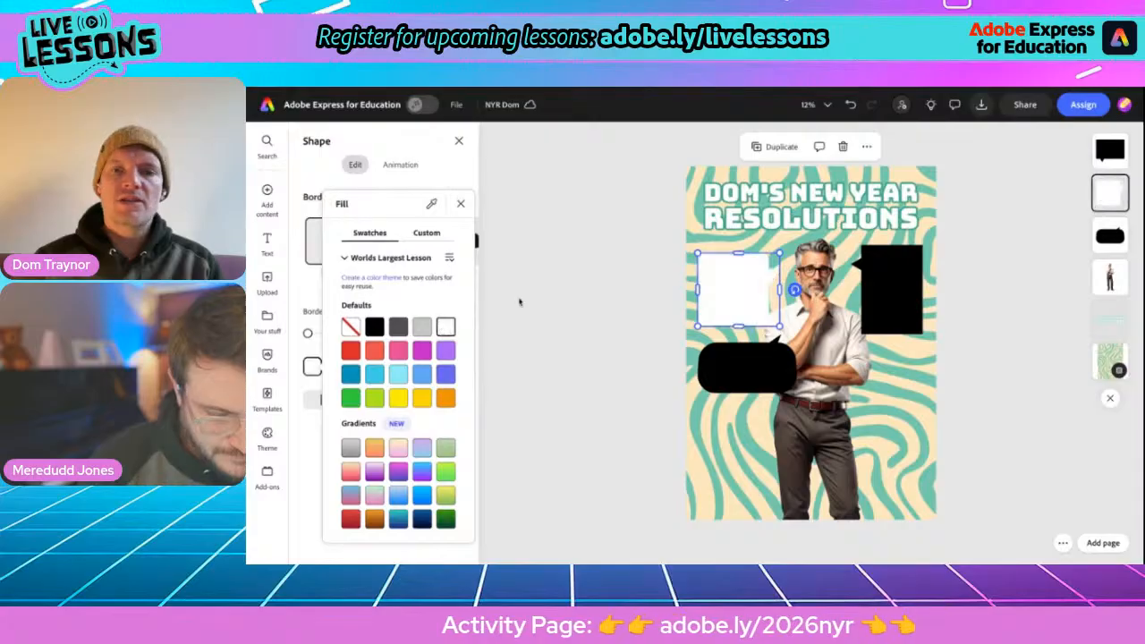
Fill the speech bubble right of the man and the rounded one beside his torso with white
left_click(877, 287)
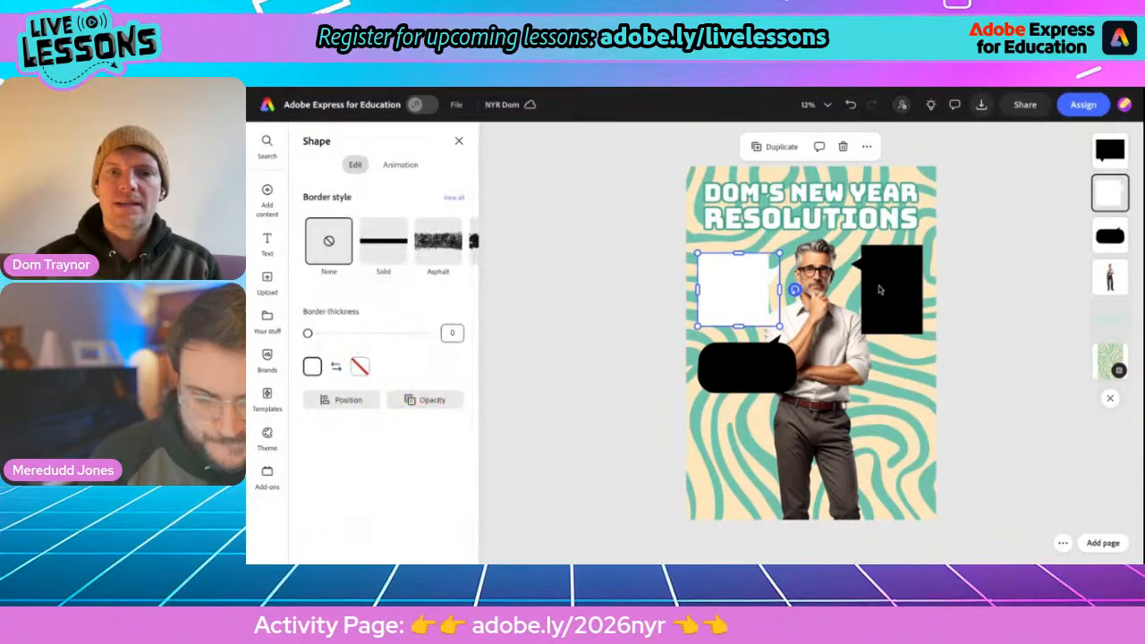
left_click(879, 288)
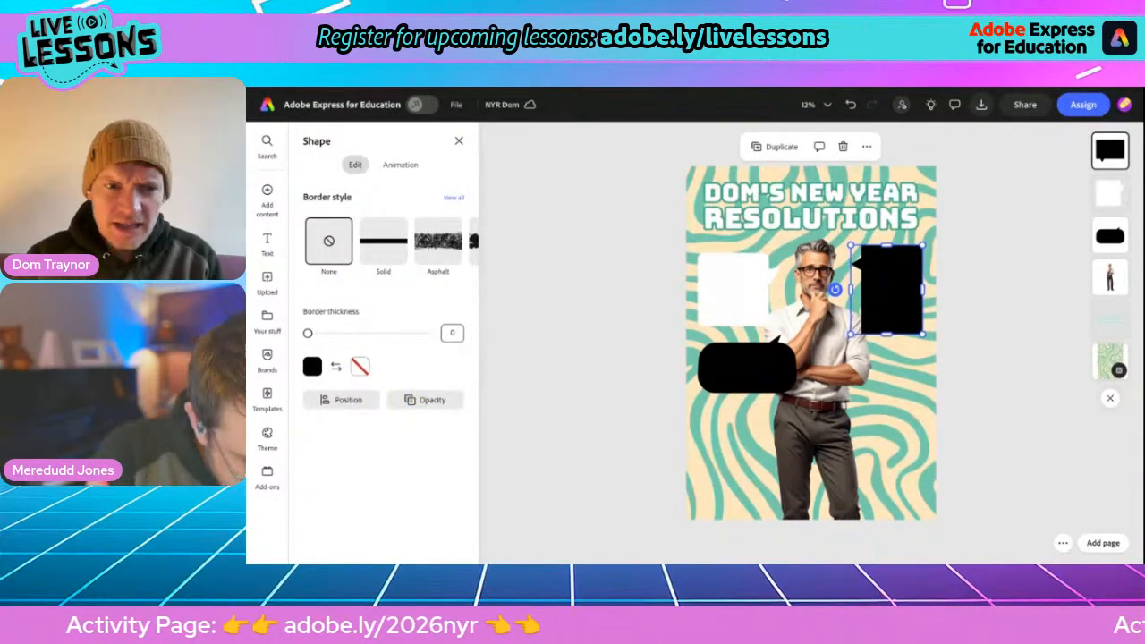
left_click(311, 367)
left_click(444, 328)
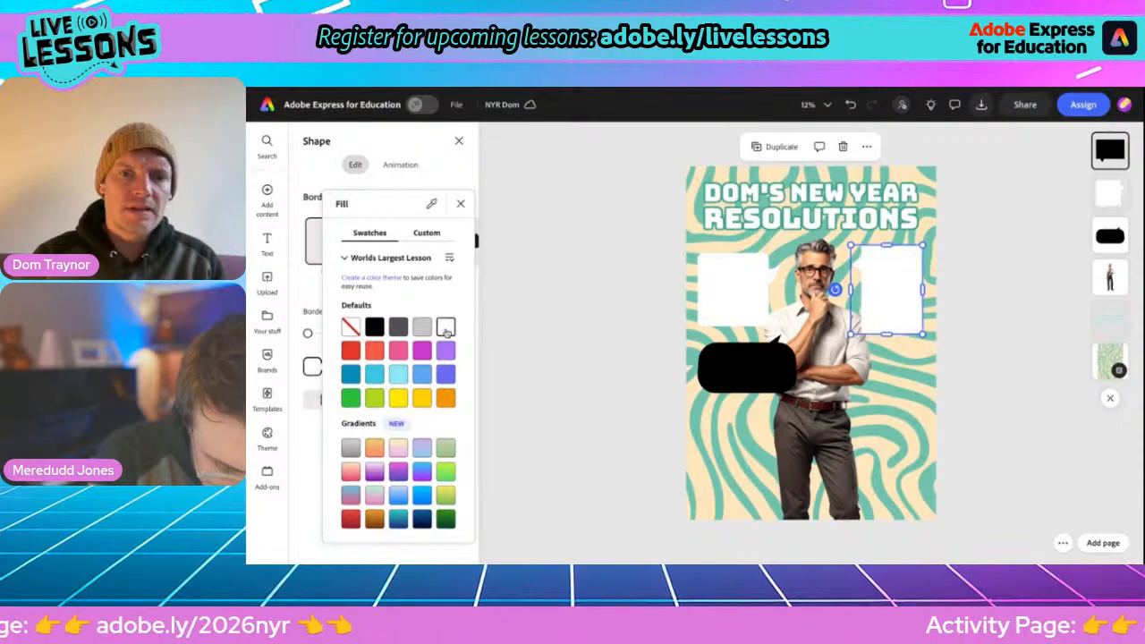
left_click(733, 367)
left_click(734, 372)
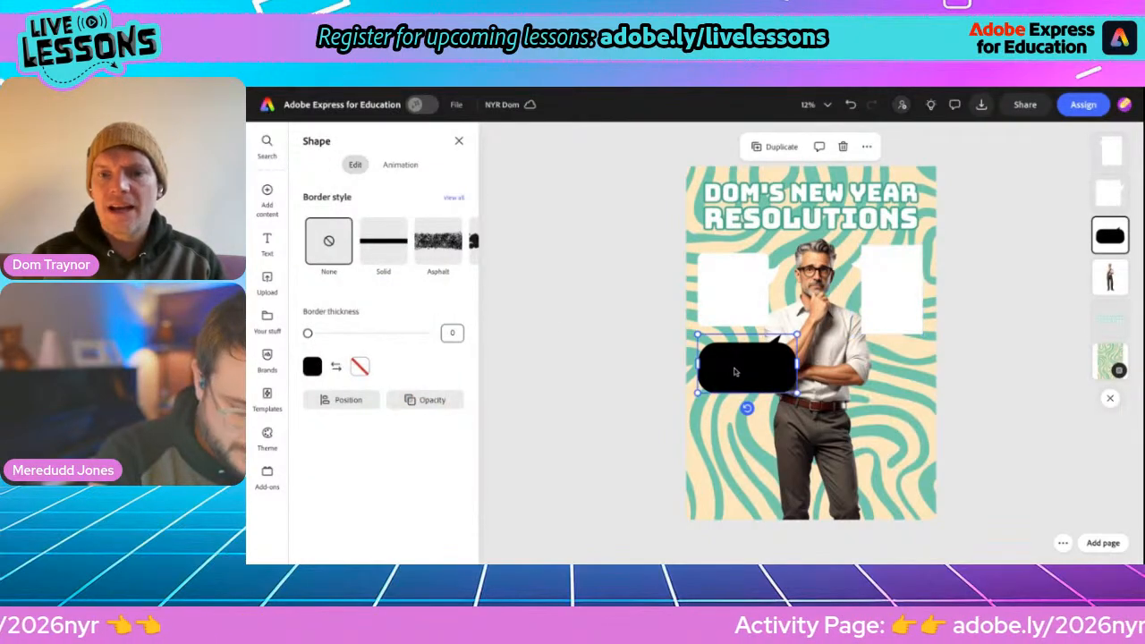
left_click(311, 367)
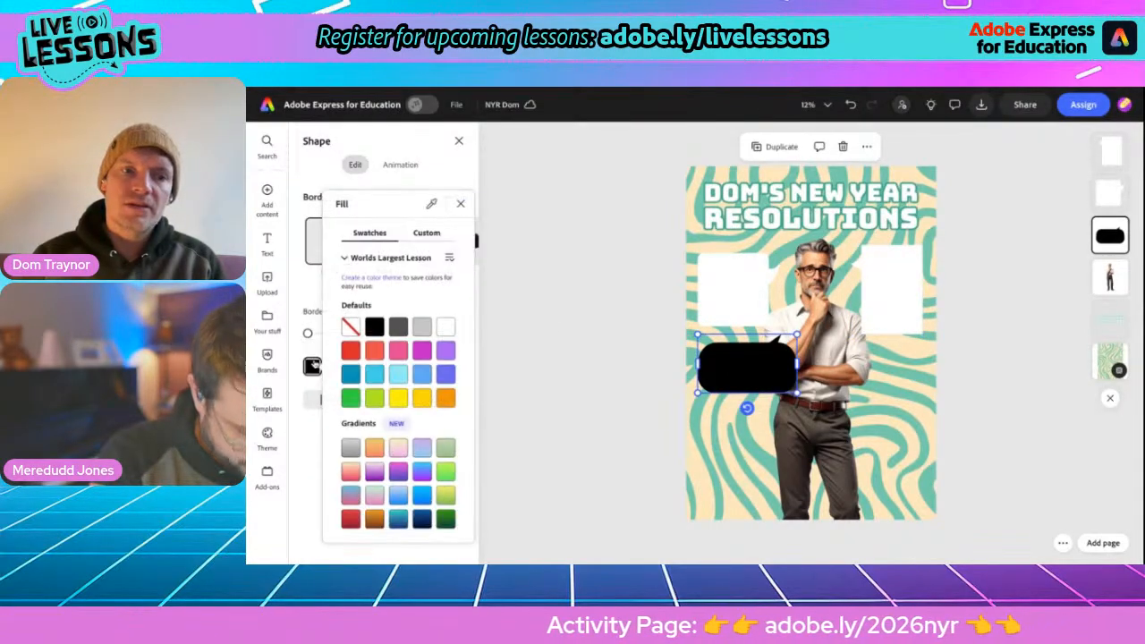
left_click(445, 329)
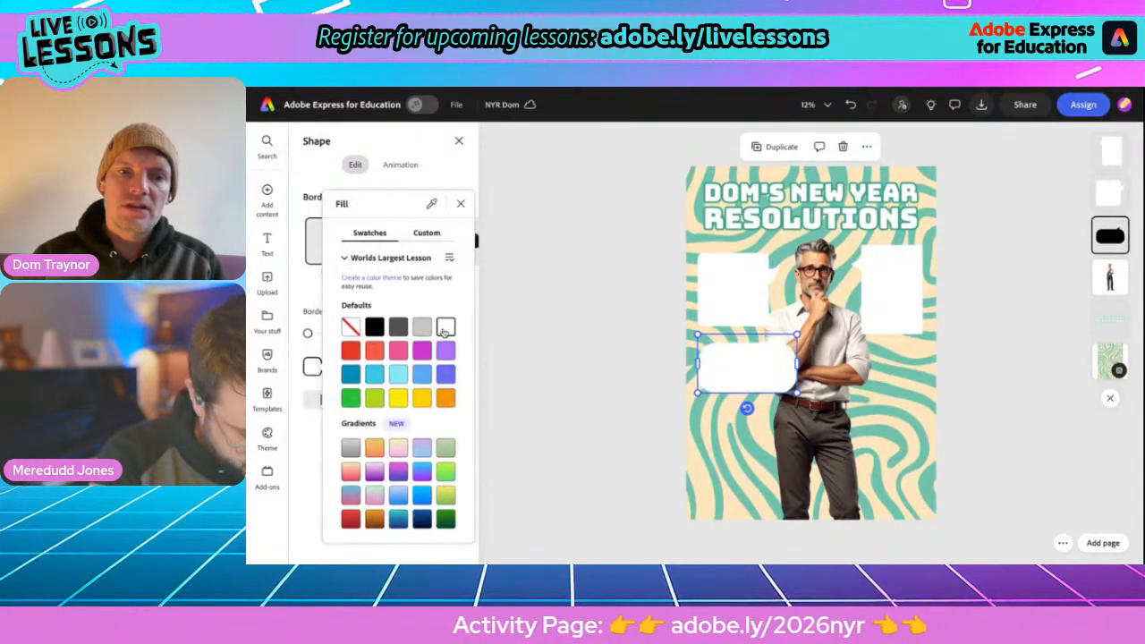
Move the white rounded speech bubble slightly down and to the right, beside the man's torso
left_click(586, 314)
left_click(587, 315)
left_click_drag(736, 355, 747, 367)
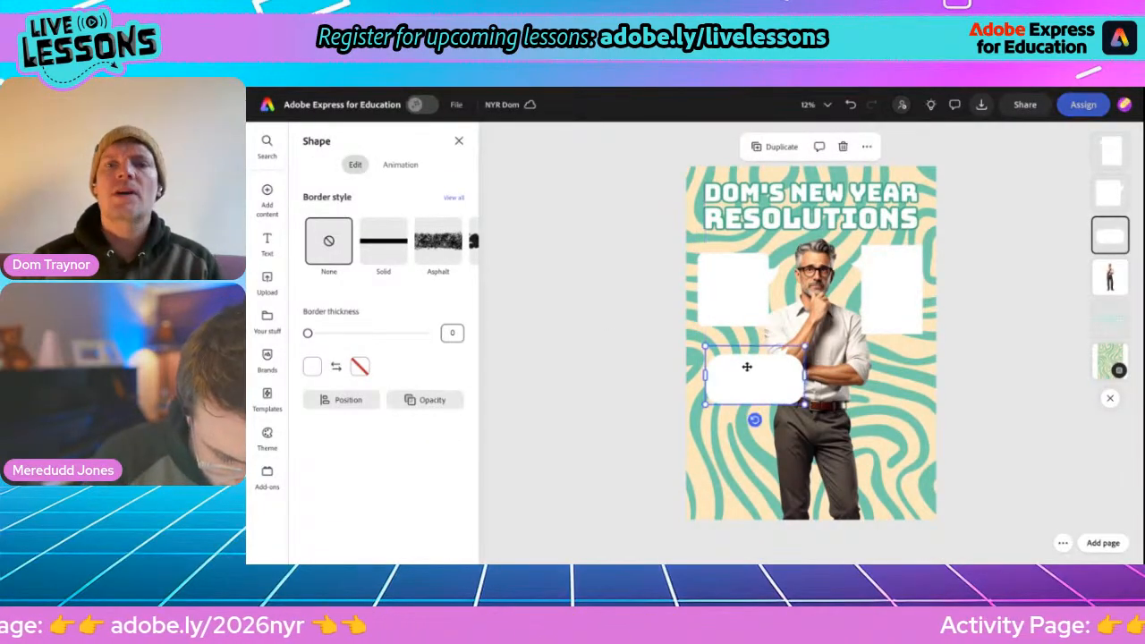
left_click(619, 344)
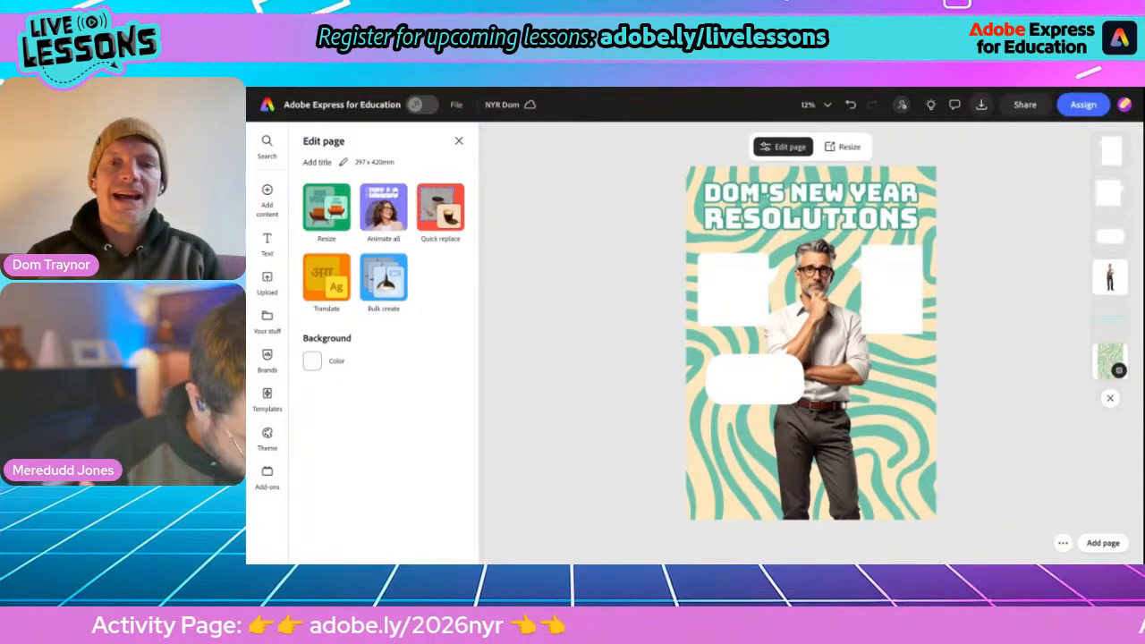
mouse_move(266, 242)
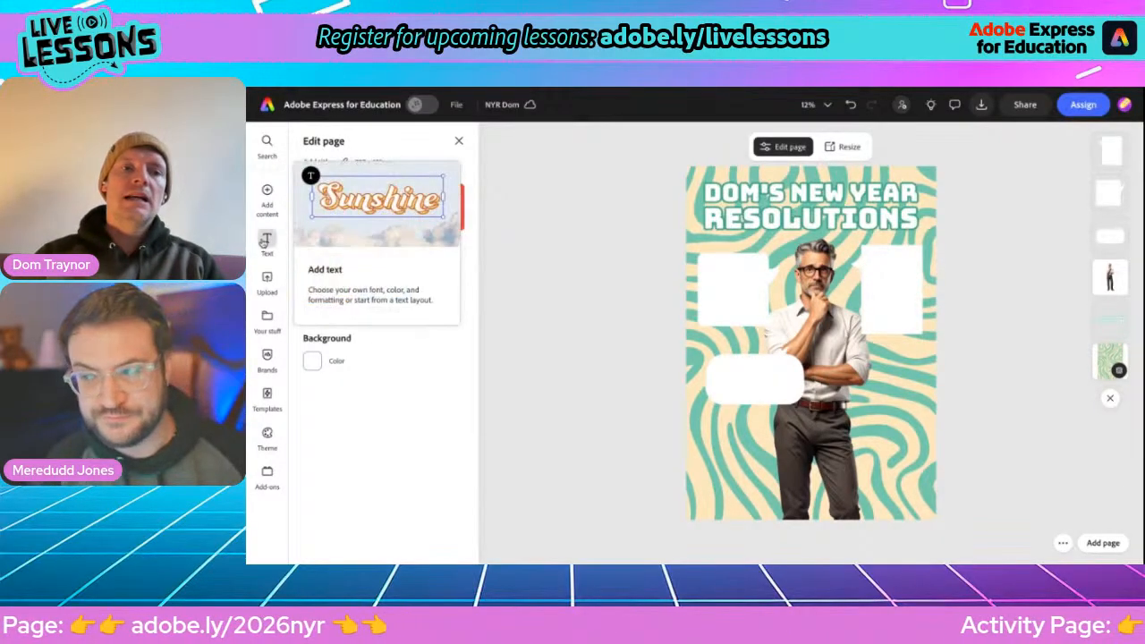
Add a new text box to the poster reading "I need to move more..."
left_click(266, 241)
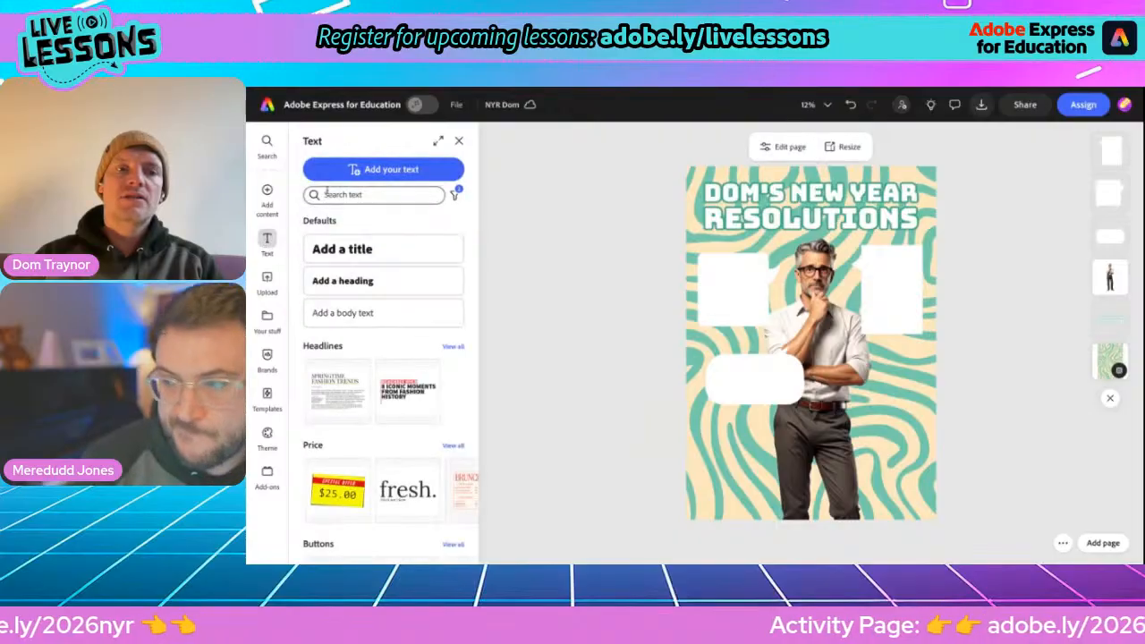
left_click(365, 168)
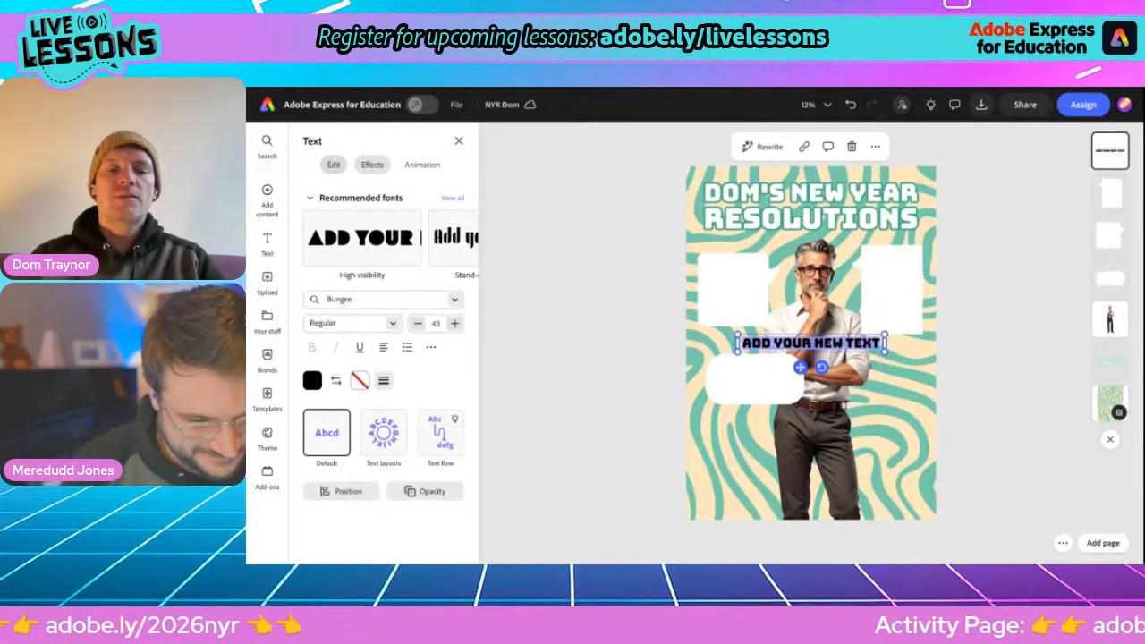
type("I need to move")
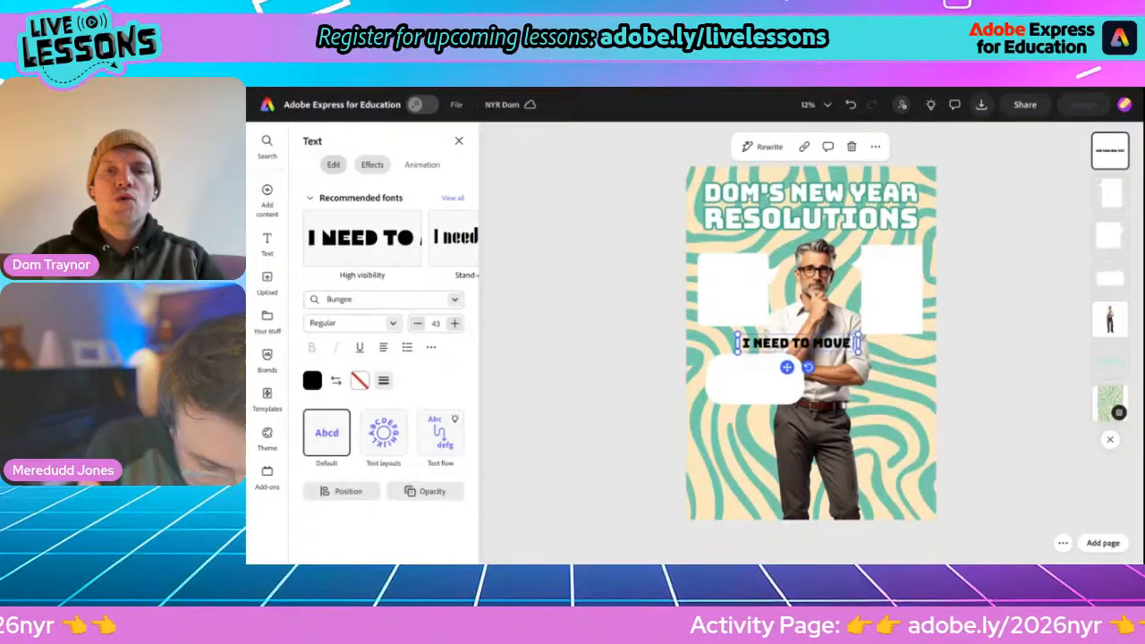
type(" more...")
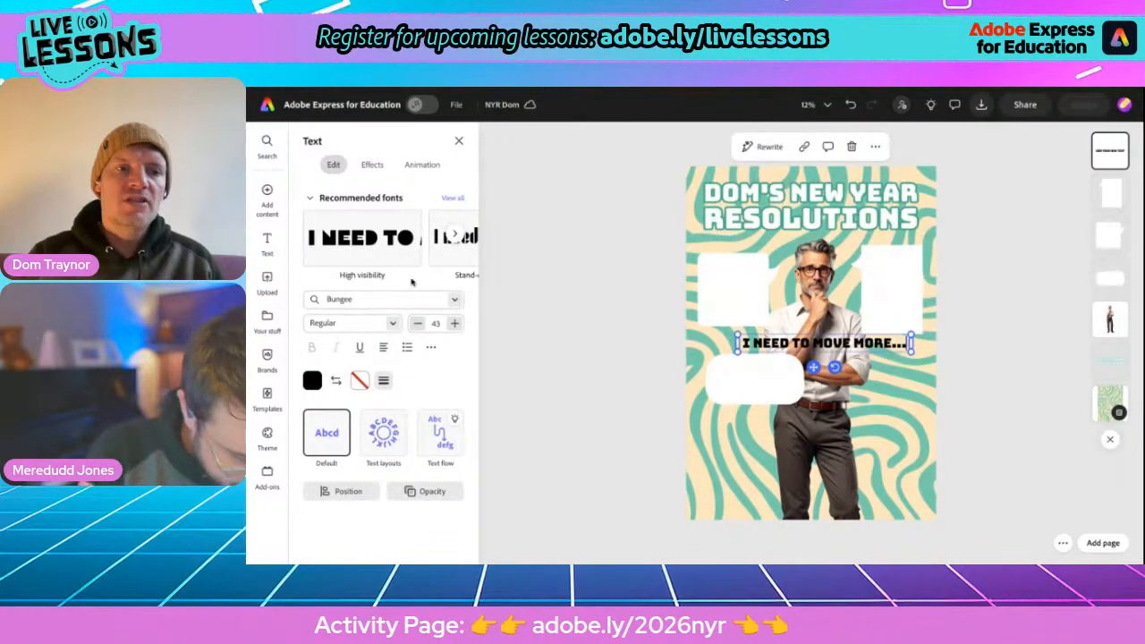
Search the fonts for "hand" and set the new text in Adobe Handwriting, Tiffany style
left_click(340, 300)
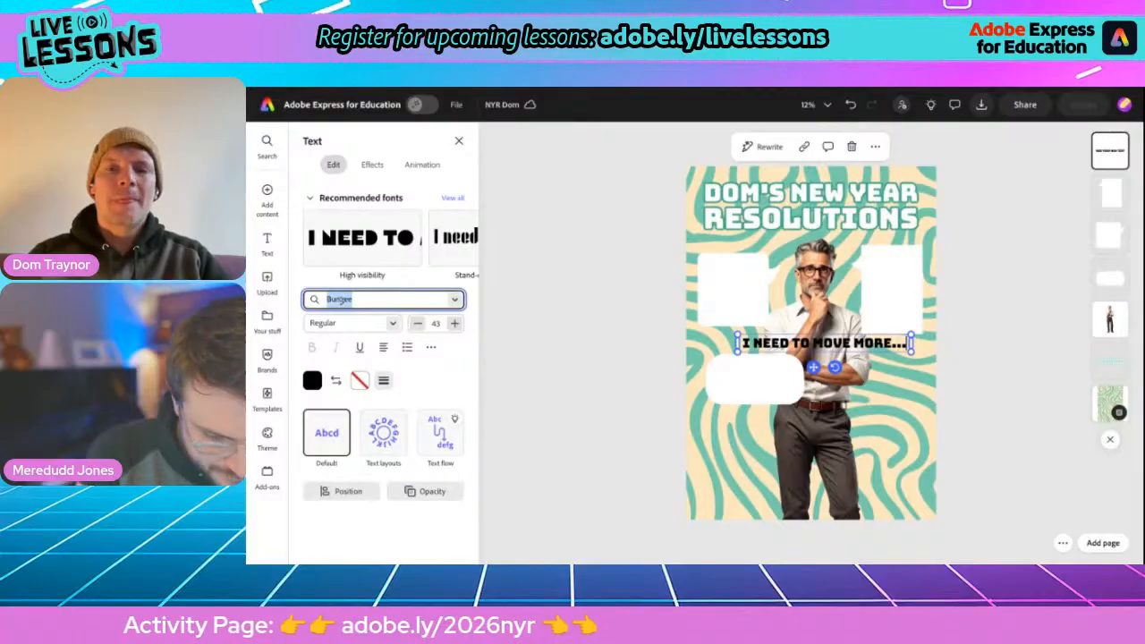
type("hand")
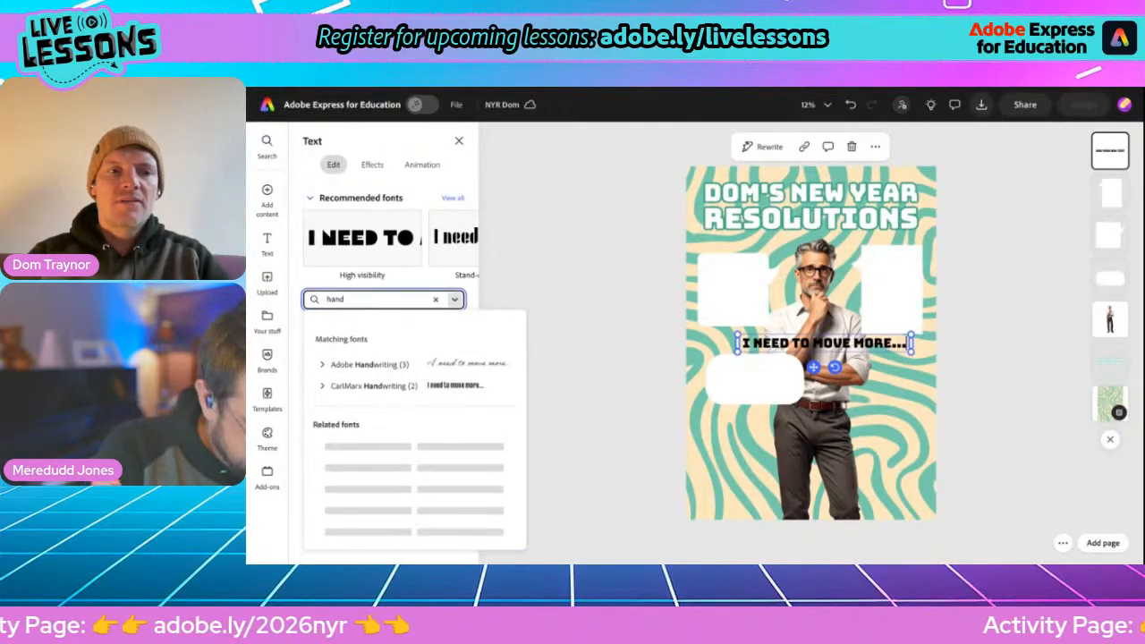
left_click(323, 364)
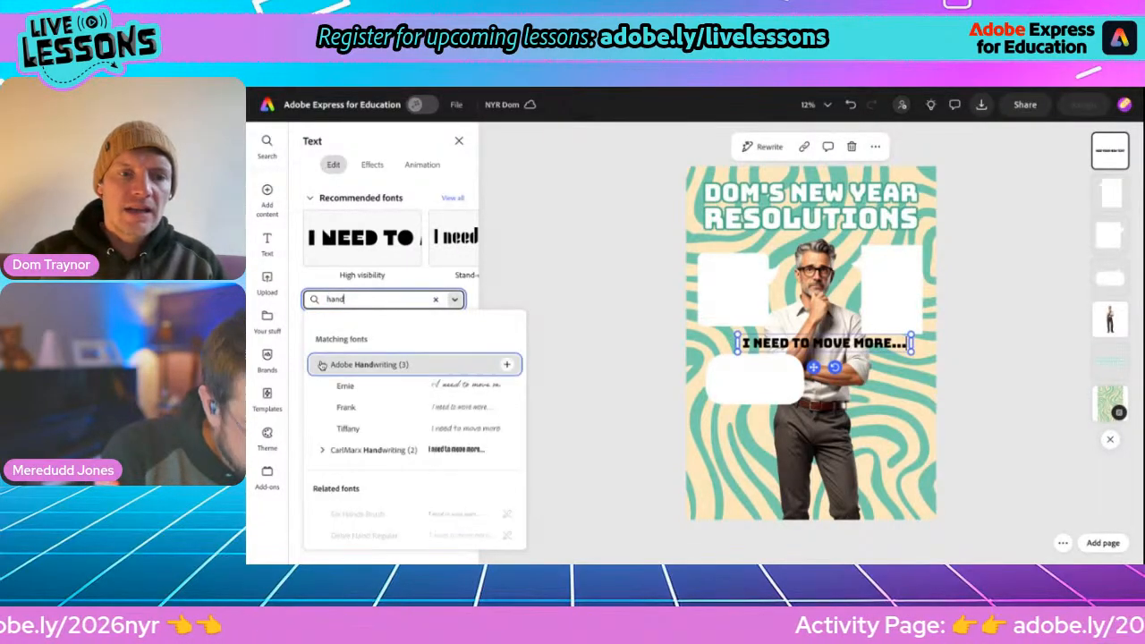
left_click(348, 428)
Place the "I need to move more..." text in the white bubble left of the man's head, narrowed to wrap onto three lines
left_click_drag(788, 367, 753, 289)
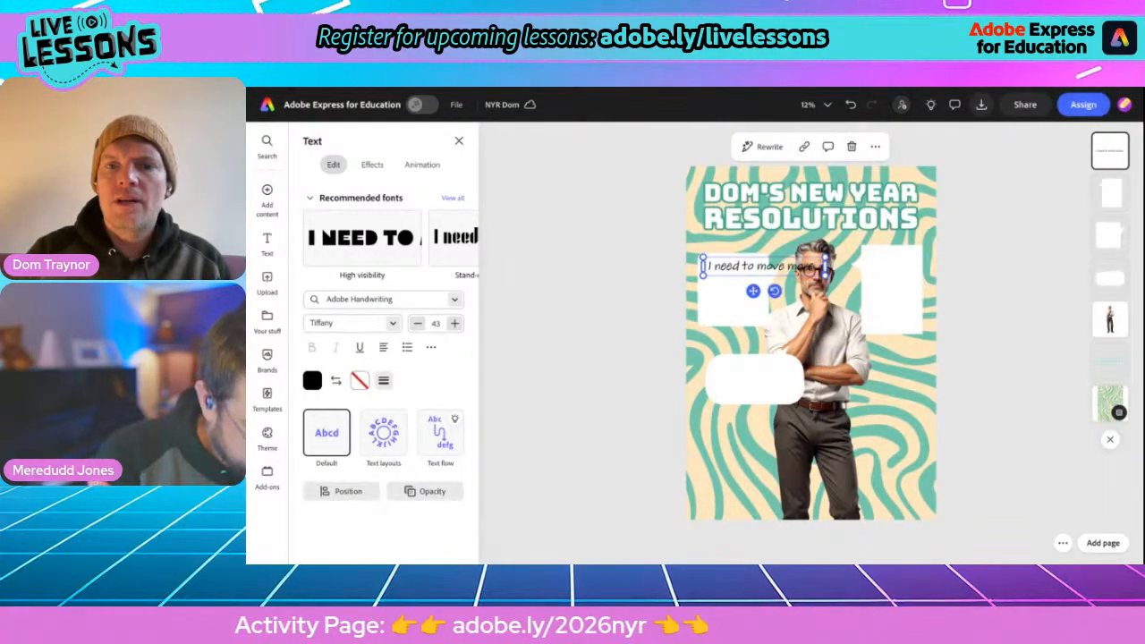
left_click_drag(826, 266, 767, 281)
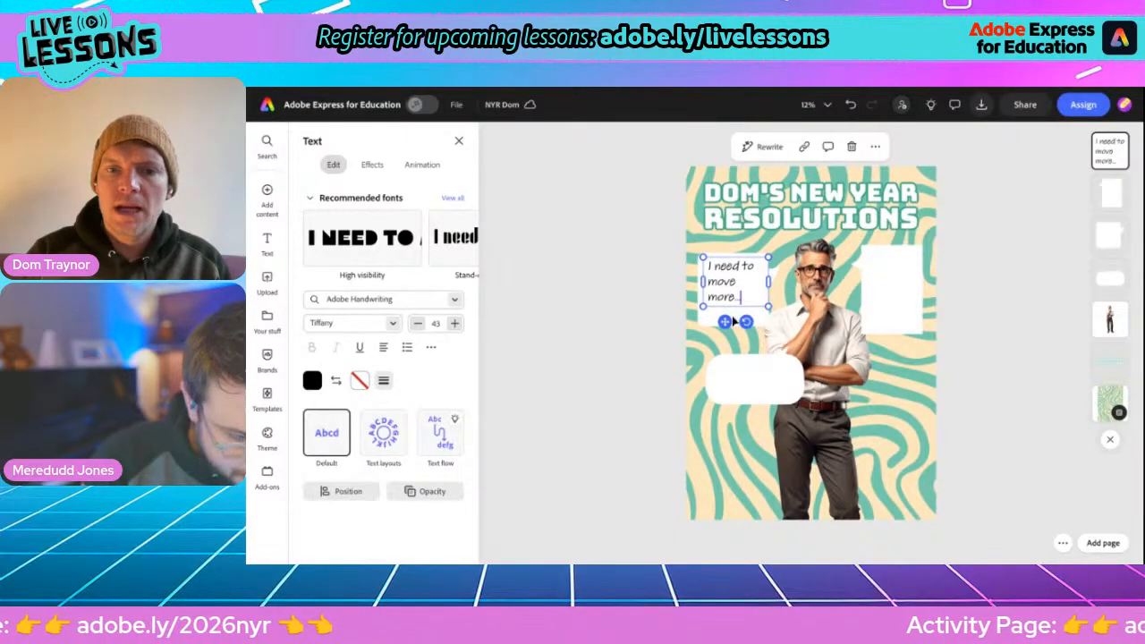
left_click_drag(736, 322, 729, 328)
left_click(652, 366)
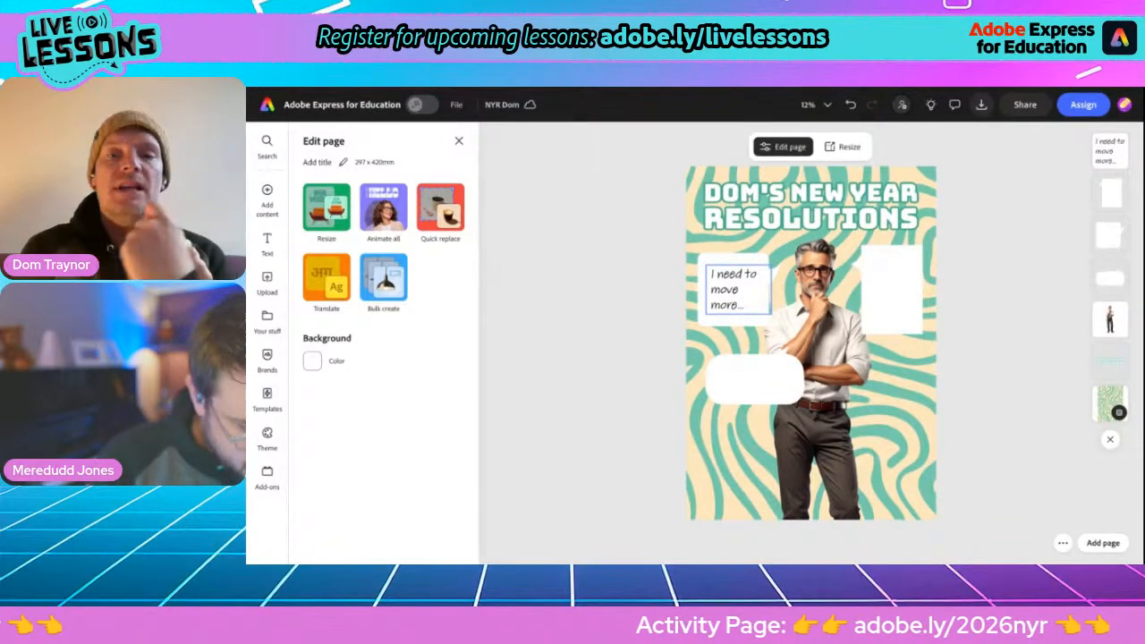
Duplicate the handwritten text and place the copy over the white speech bubble right of the man
left_click(737, 289)
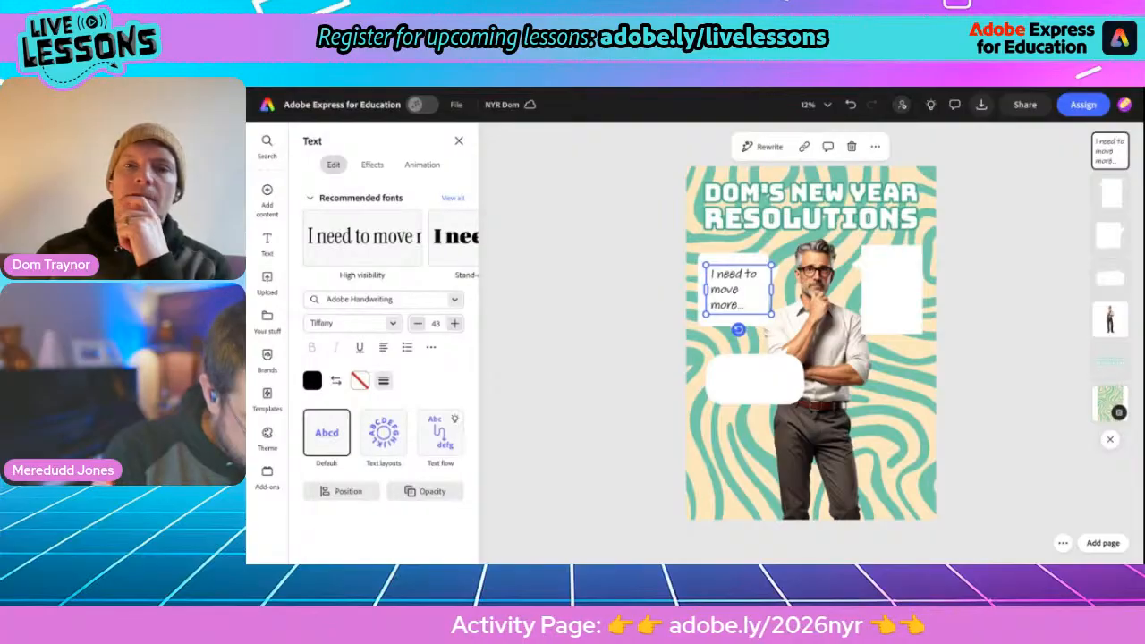
left_click(875, 148)
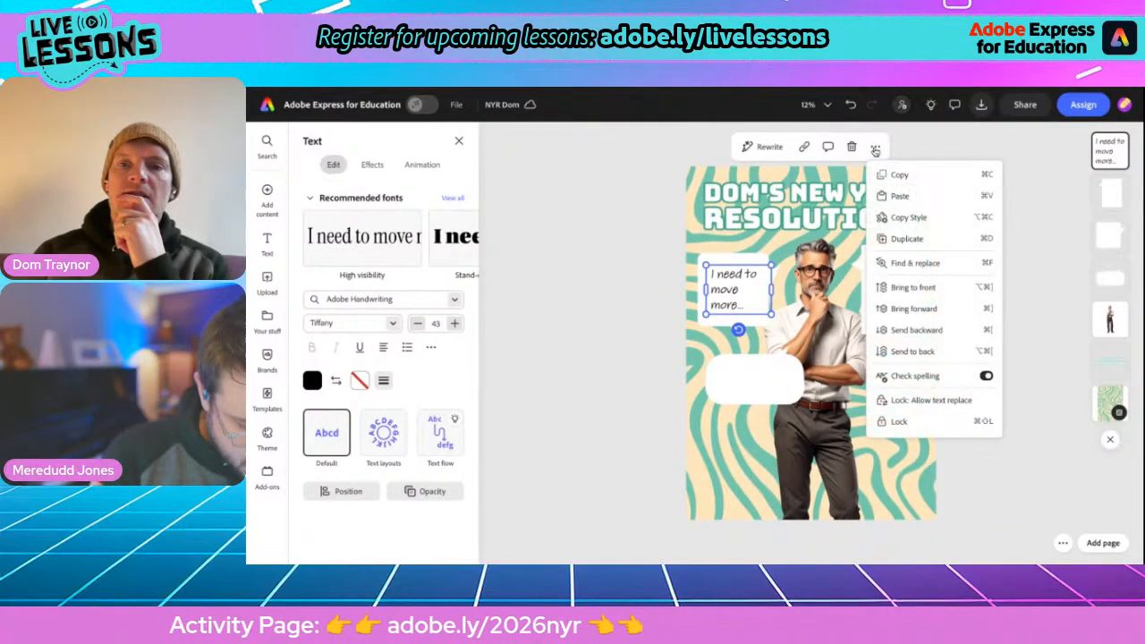
left_click(895, 239)
left_click_drag(725, 293, 888, 287)
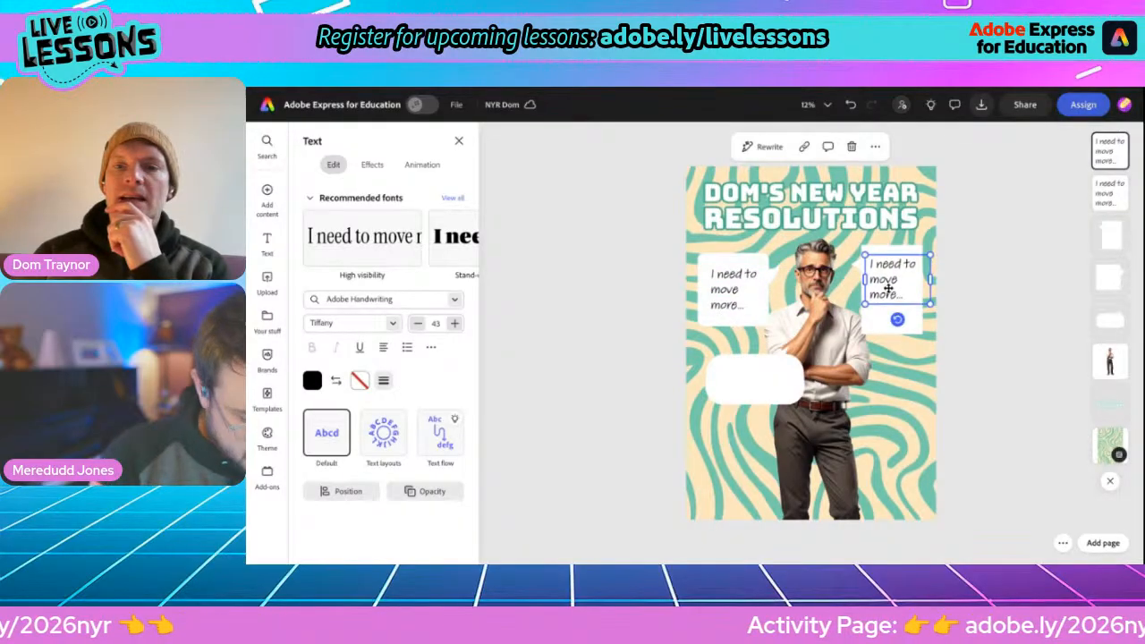
Replace the copied text in the bubble right of the man with "When was the last time I read a book?"
triple_click(888, 283)
type("When")
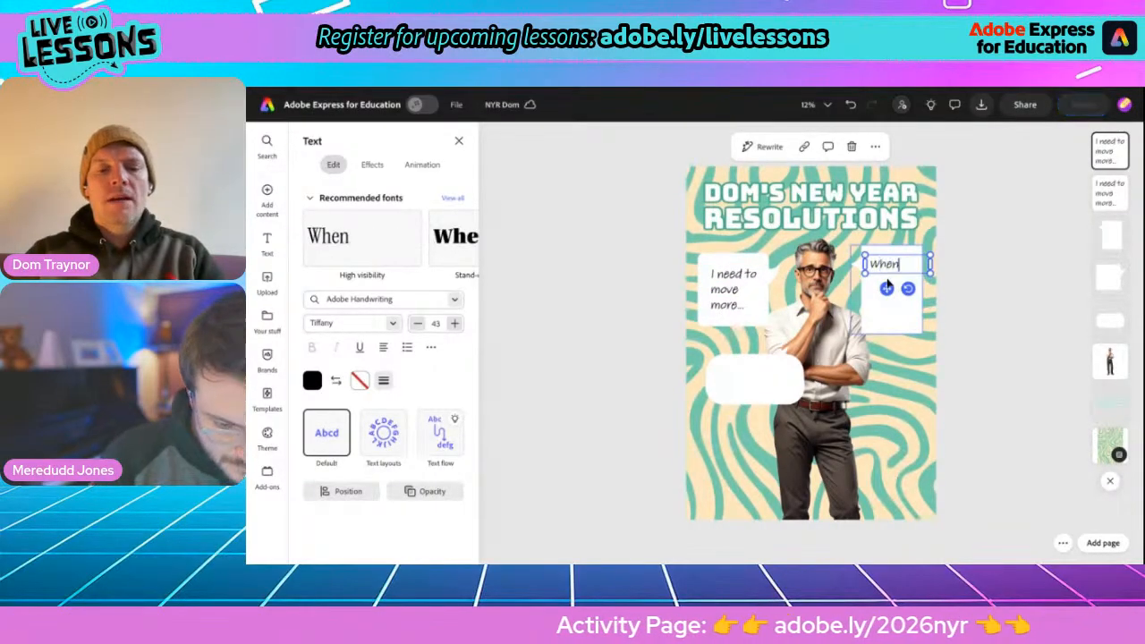
type(" was the last t")
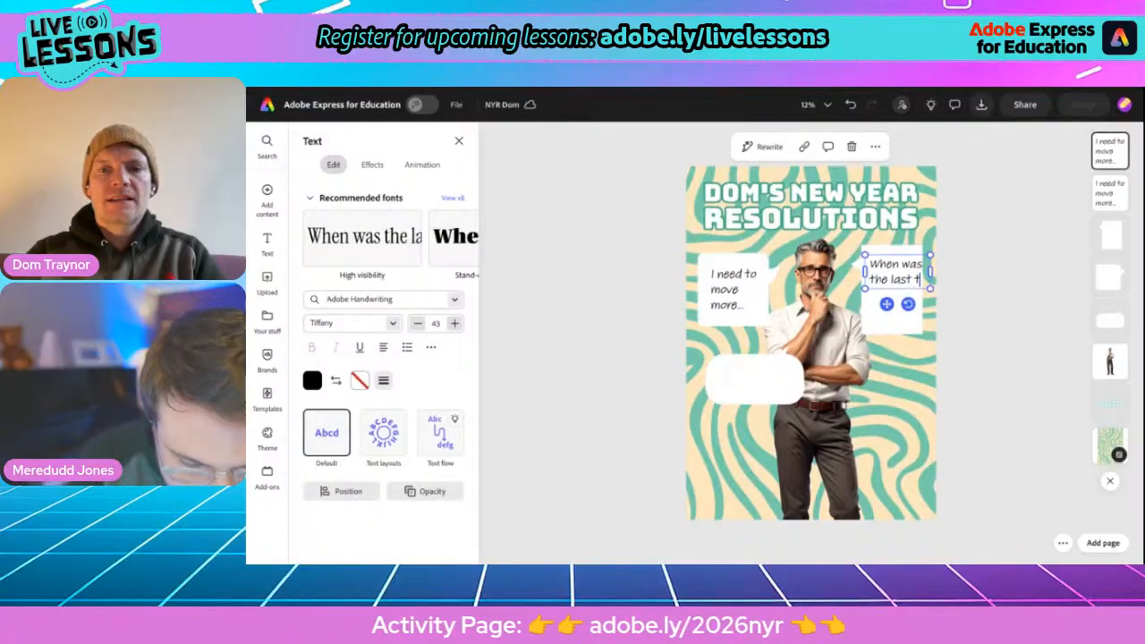
type("ime I read a b")
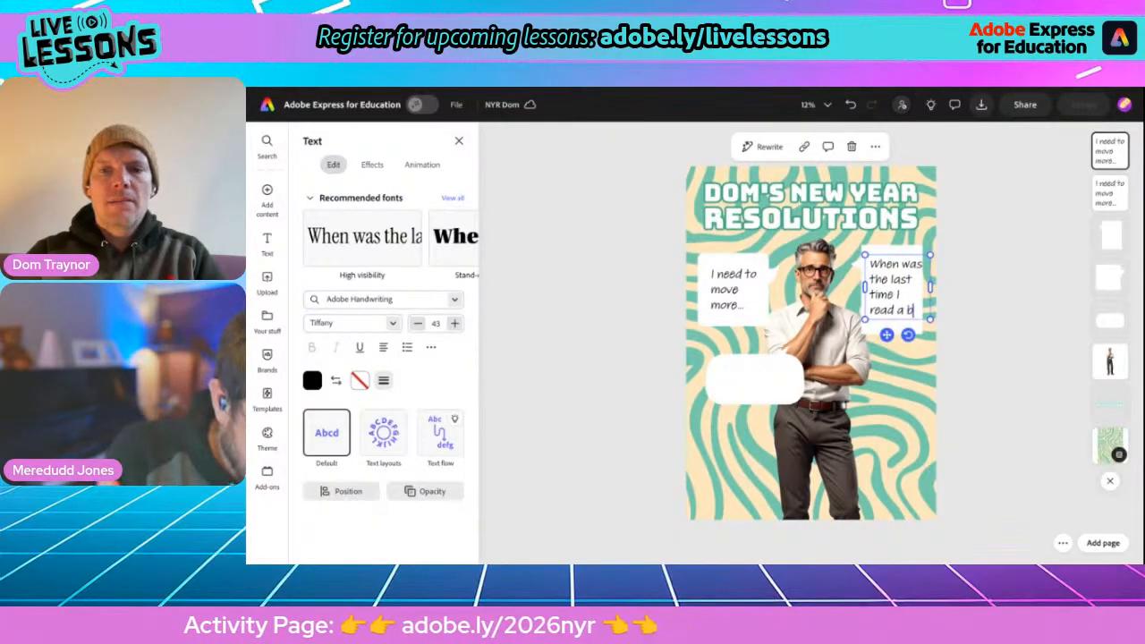
type("ook?")
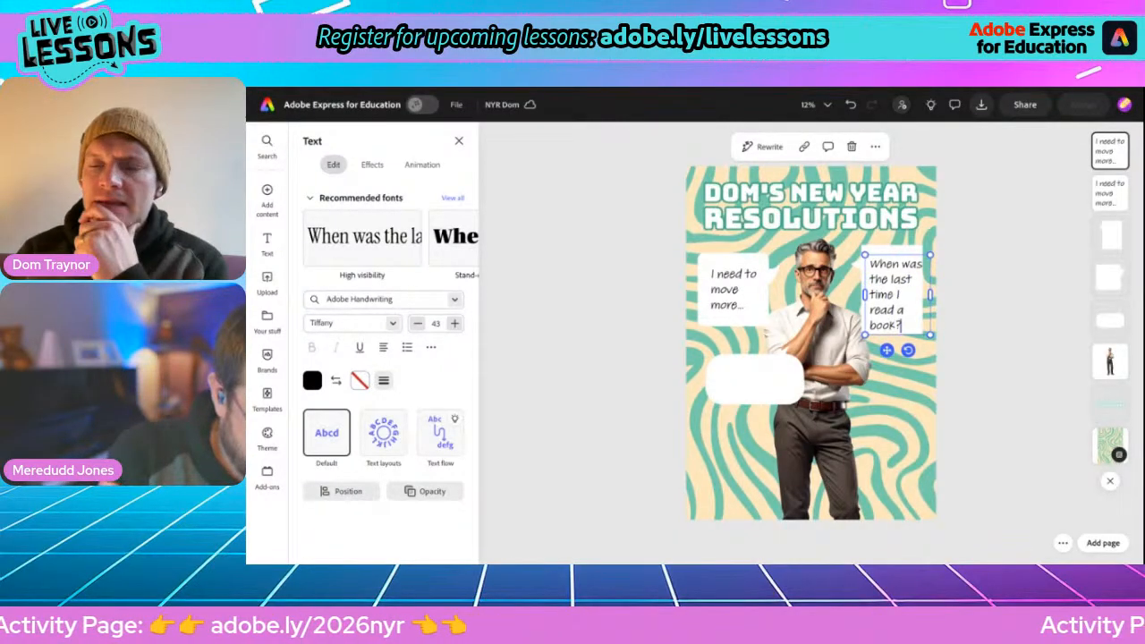
Scale the book question down to size 36 and position it inside the speech bubble right of the man
left_click(888, 347)
left_click_drag(888, 347, 889, 342)
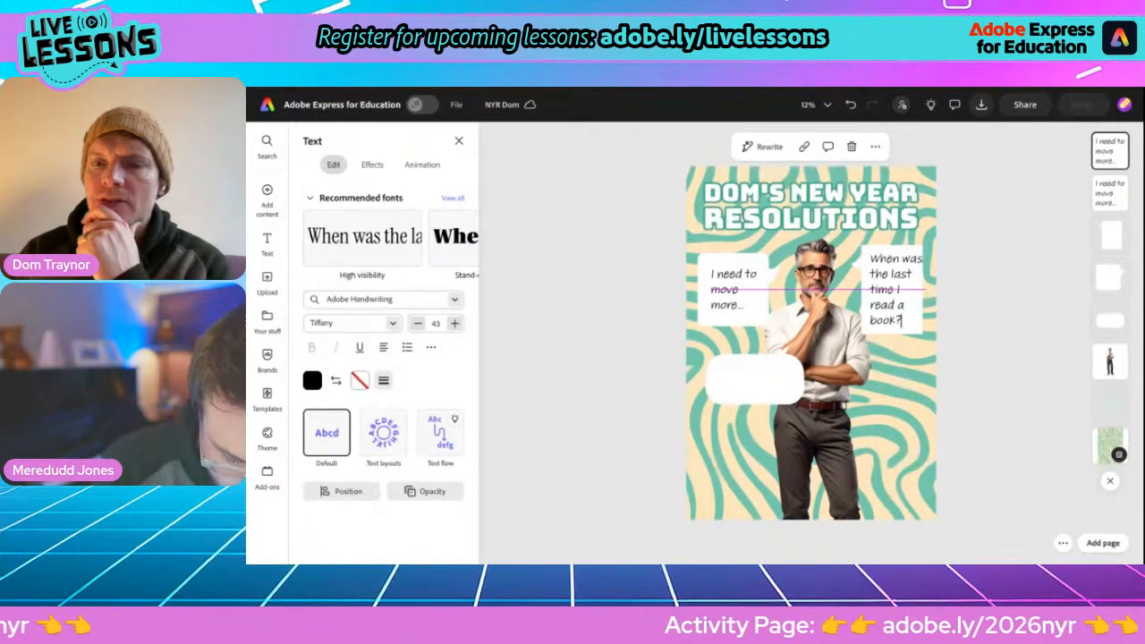
left_click_drag(889, 343, 888, 344)
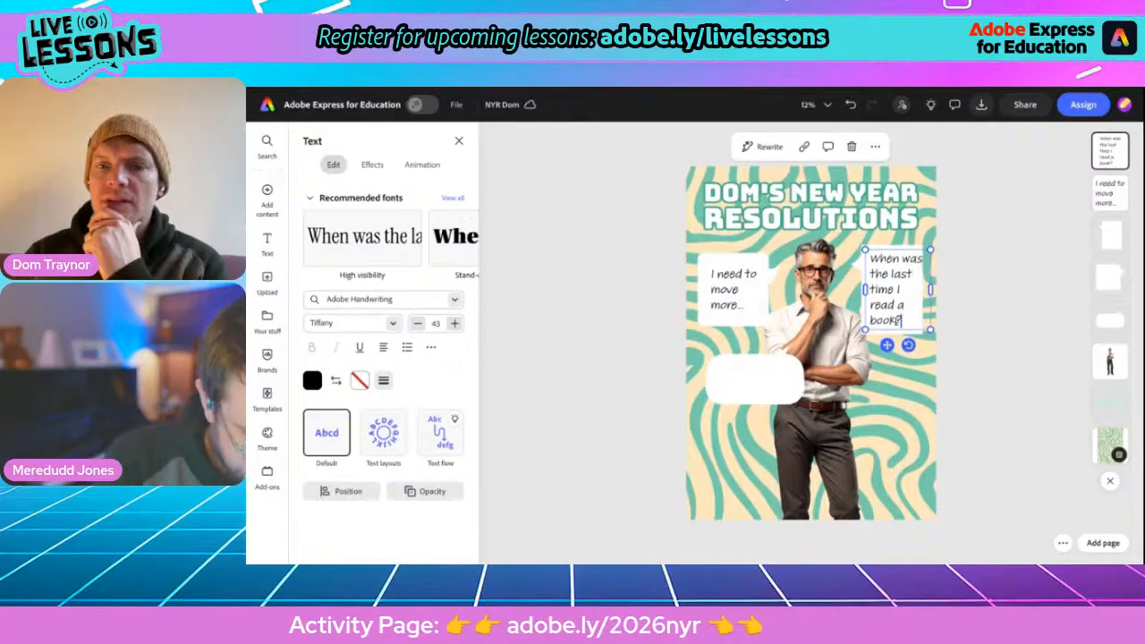
left_click_drag(930, 255, 918, 258)
left_click_drag(881, 345, 881, 338)
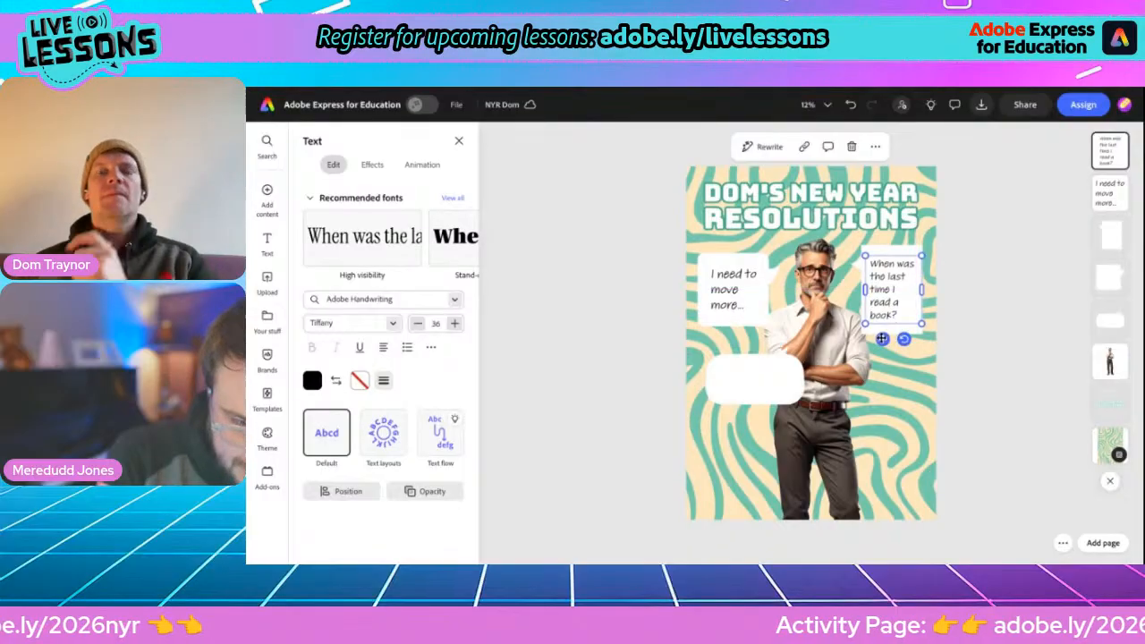
Duplicate the book question and fit the copy into the rounded speech bubble beside the man's torso, widened to three lines
left_click(876, 146)
left_click(908, 260)
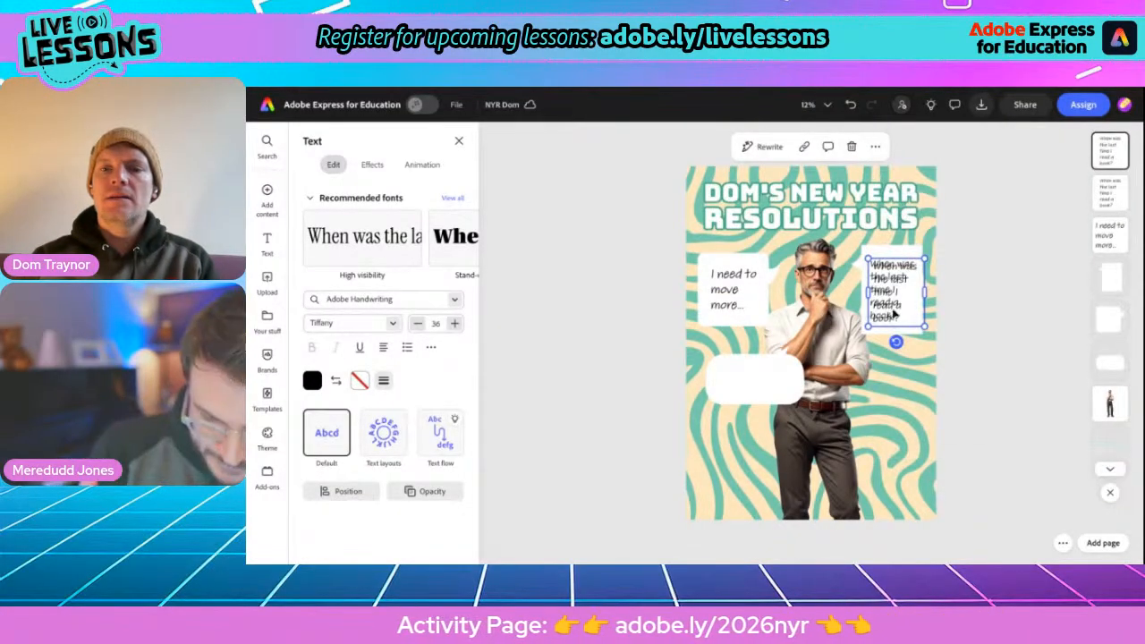
left_click_drag(887, 307, 759, 394)
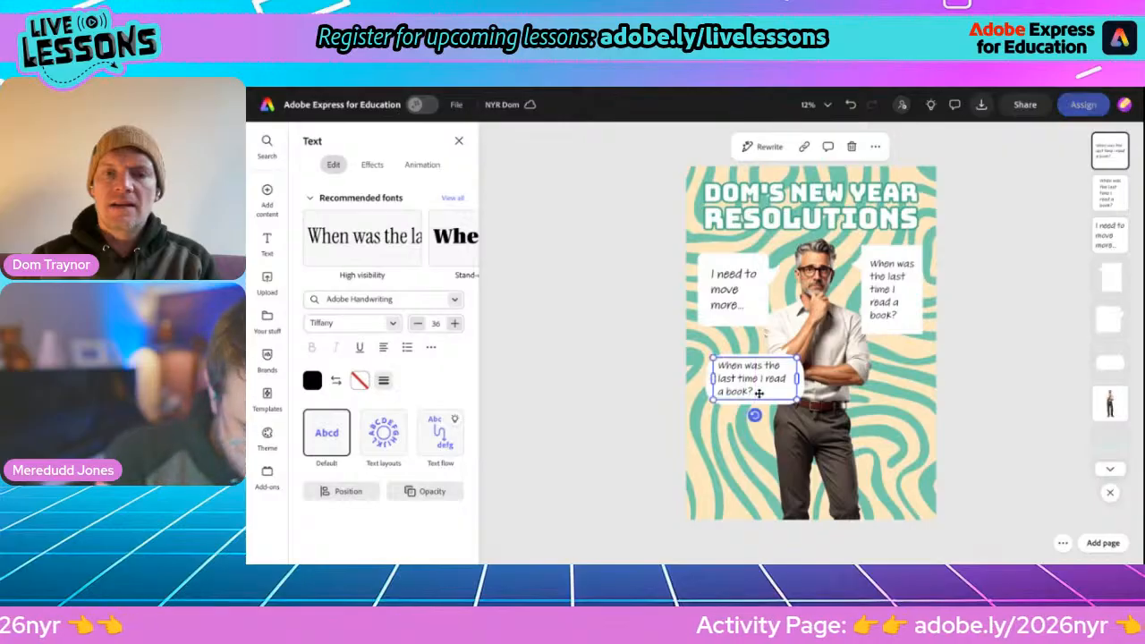
Replace the text in the rounded bubble with "I need to finish this house!!!!" and nudge it slightly down within the bubble
double_click(744, 379)
type("I ne")
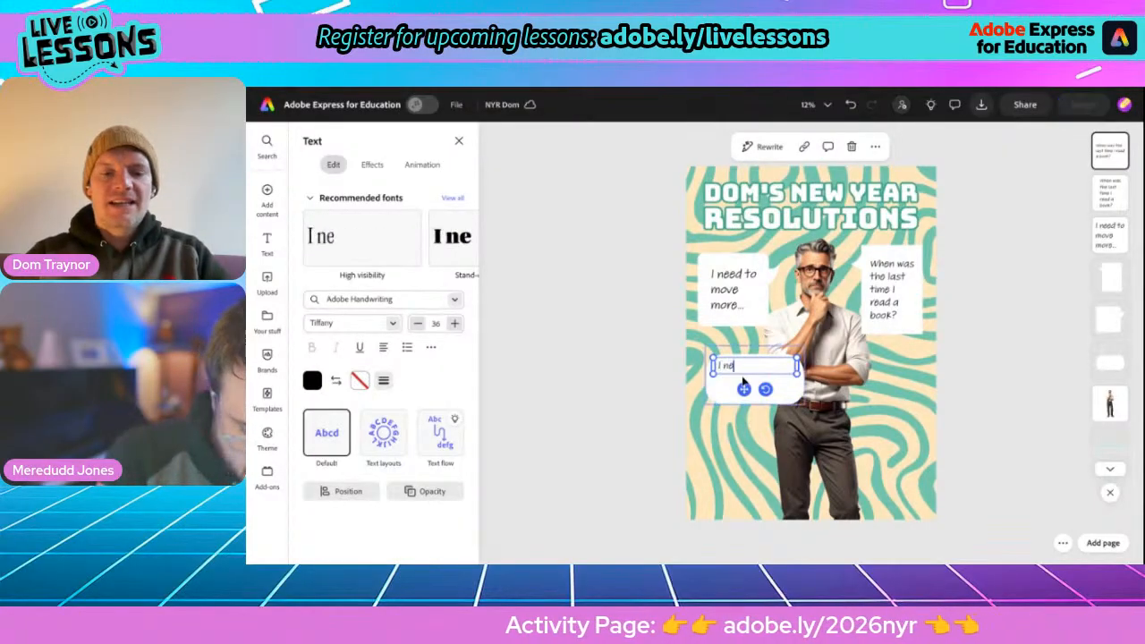
type("ed to finish")
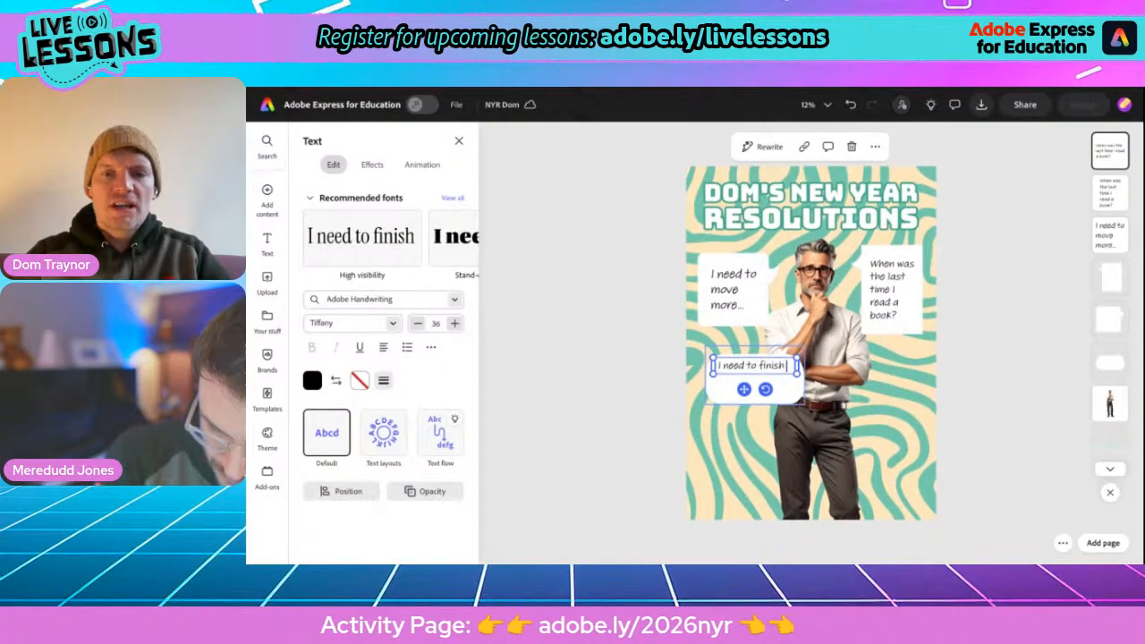
type(" this house!!!")
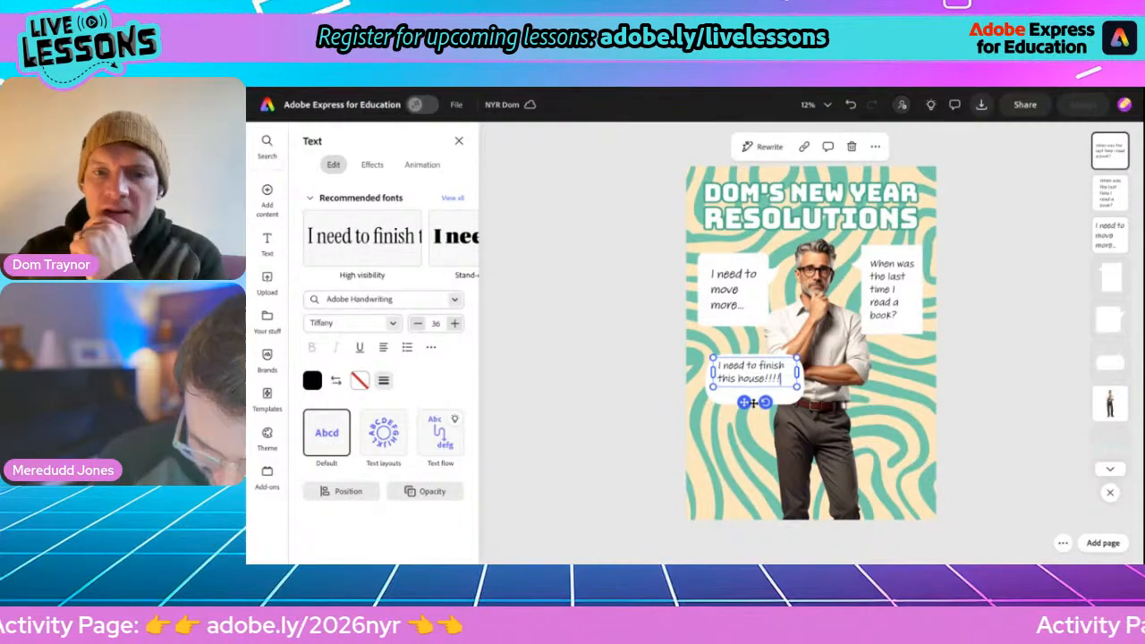
left_click_drag(752, 403, 748, 409)
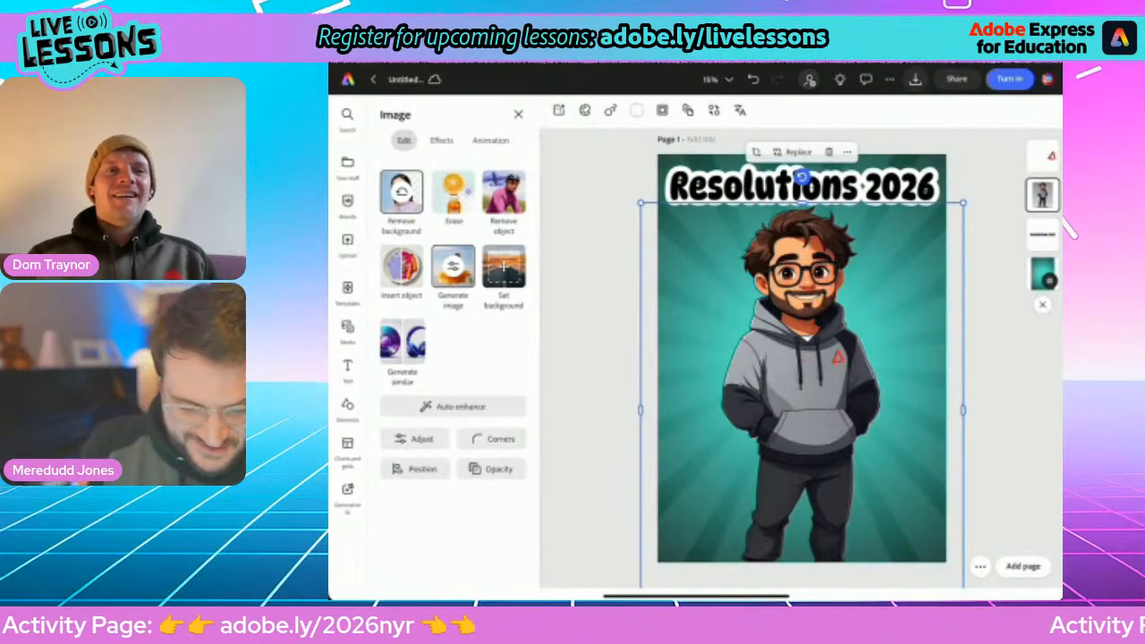
On the Resolutions 2026 poster, deselect the cartoon figure and search the icon elements for "Speech"
left_click(347, 404)
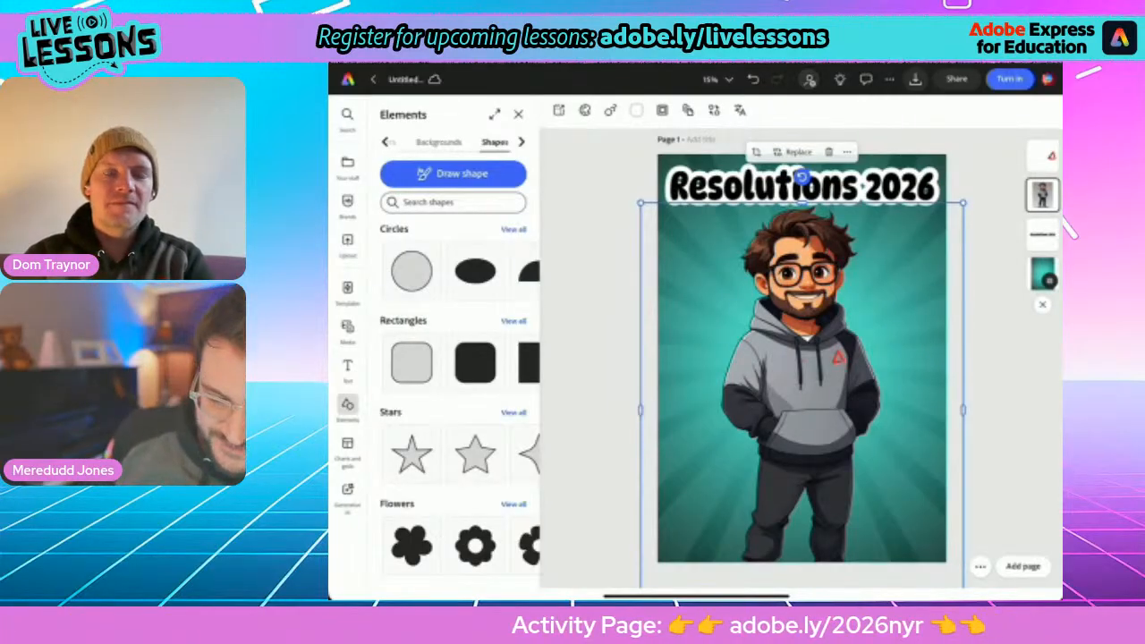
left_click(592, 366)
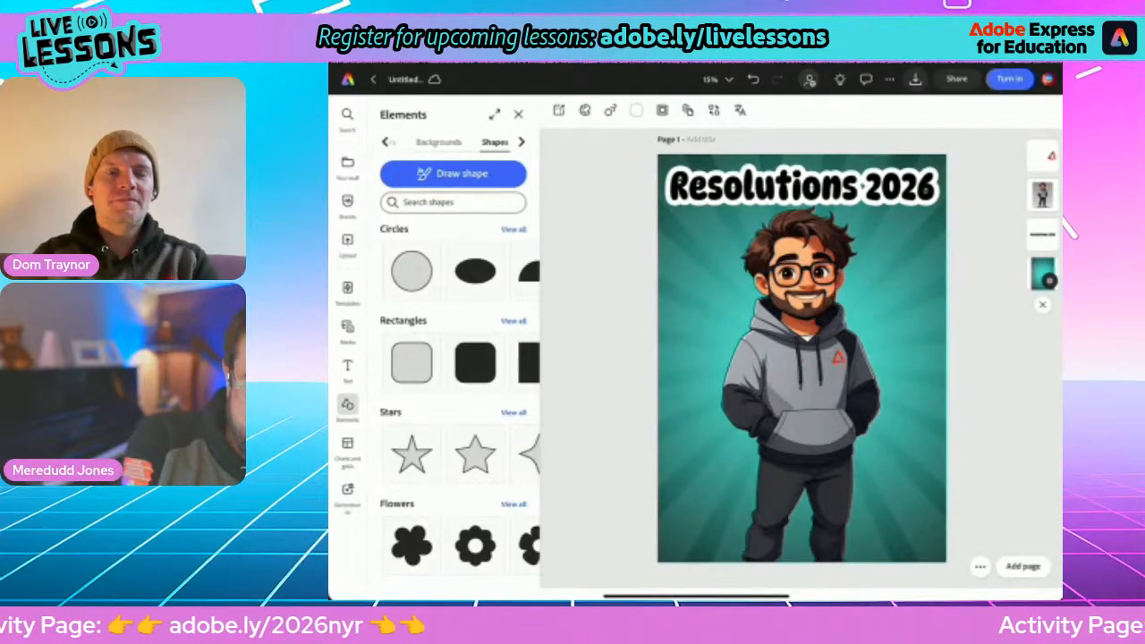
left_click(521, 142)
left_click(461, 142)
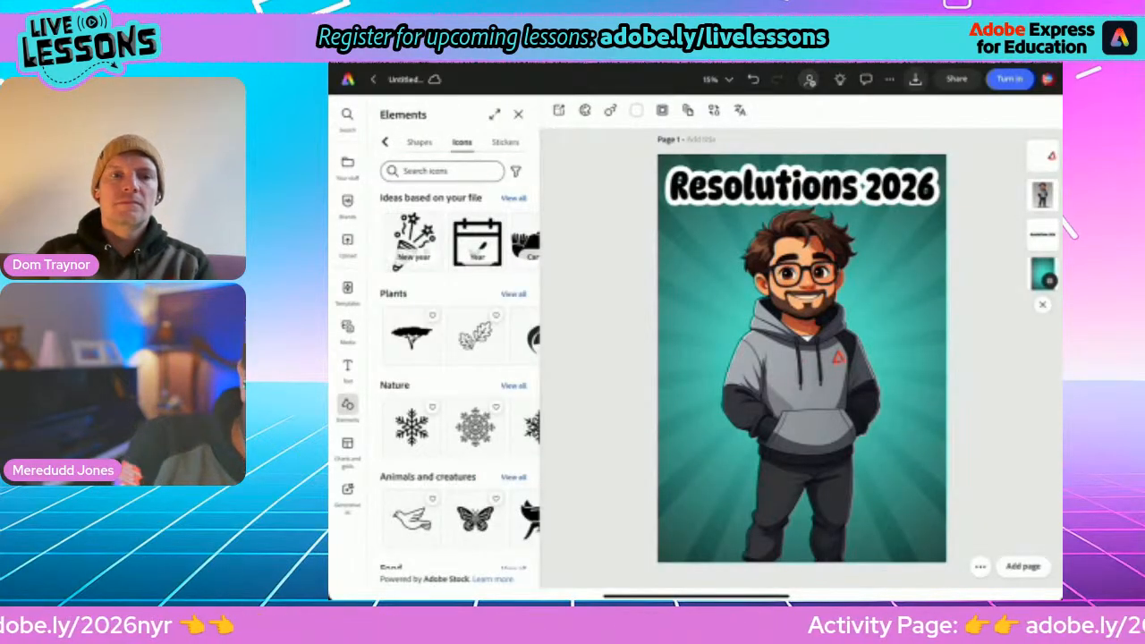
left_click(449, 170)
type("Spe")
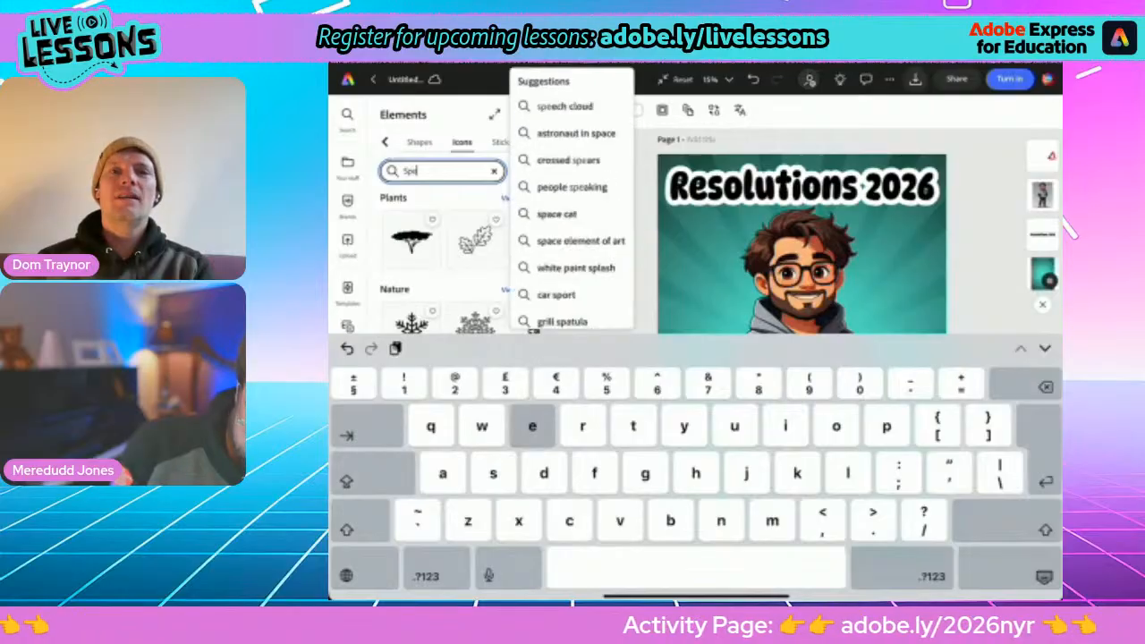
type("ech")
key("Return")
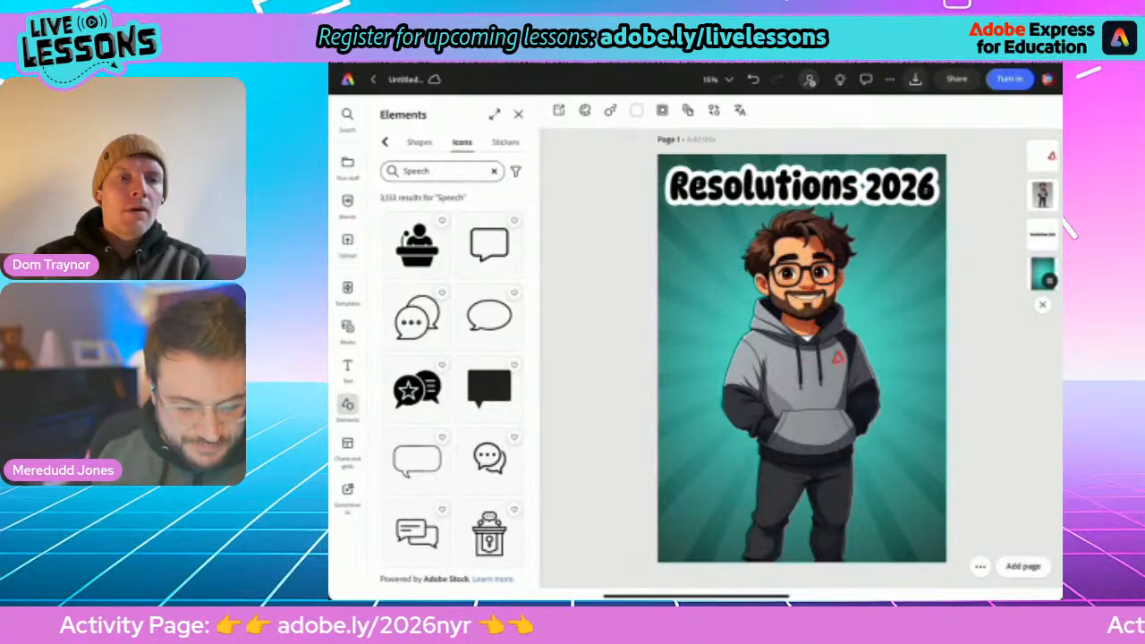
Add the solid black, slanted rectangular speech bubble icon to the Resolutions 2026 poster
scroll(452, 384, "down", 10)
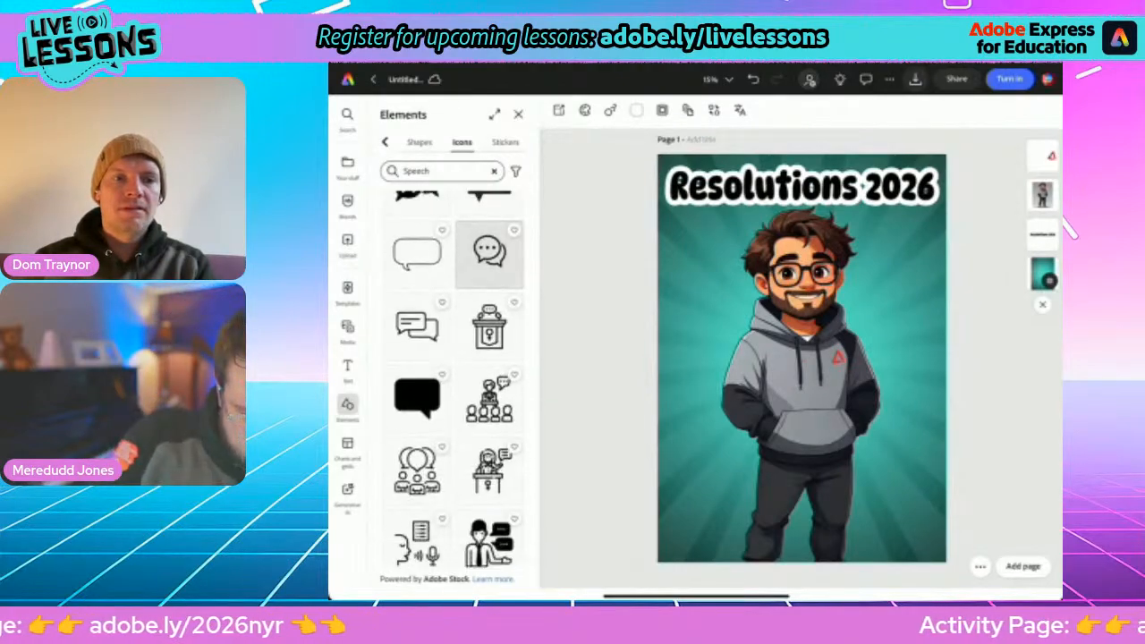
scroll(456, 380, "up", 1)
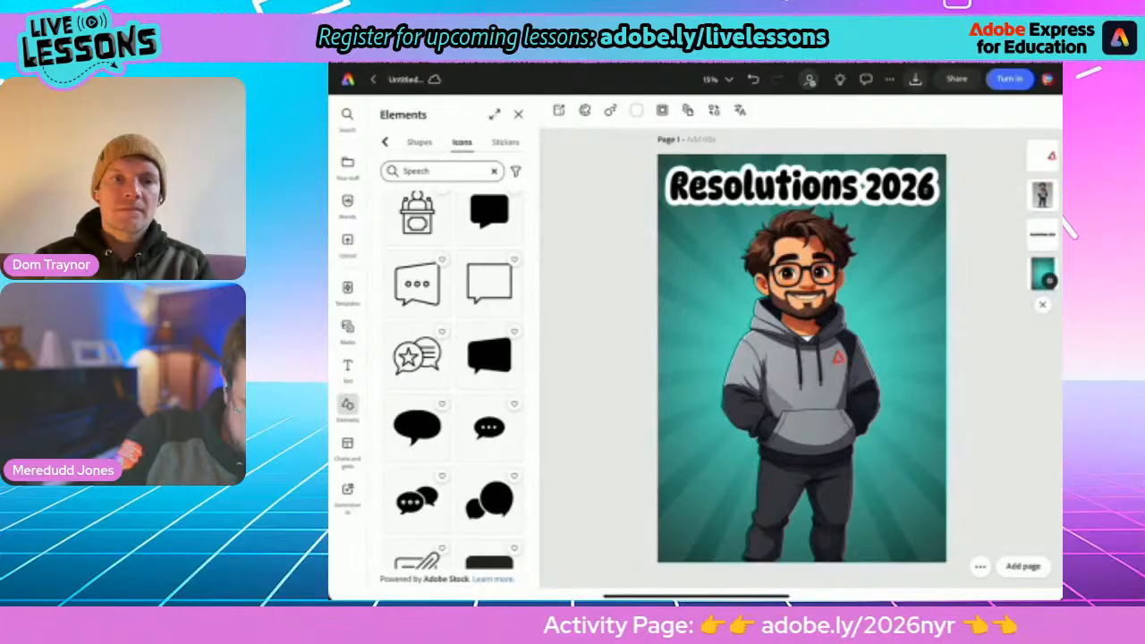
scroll(489, 295, "down", 2)
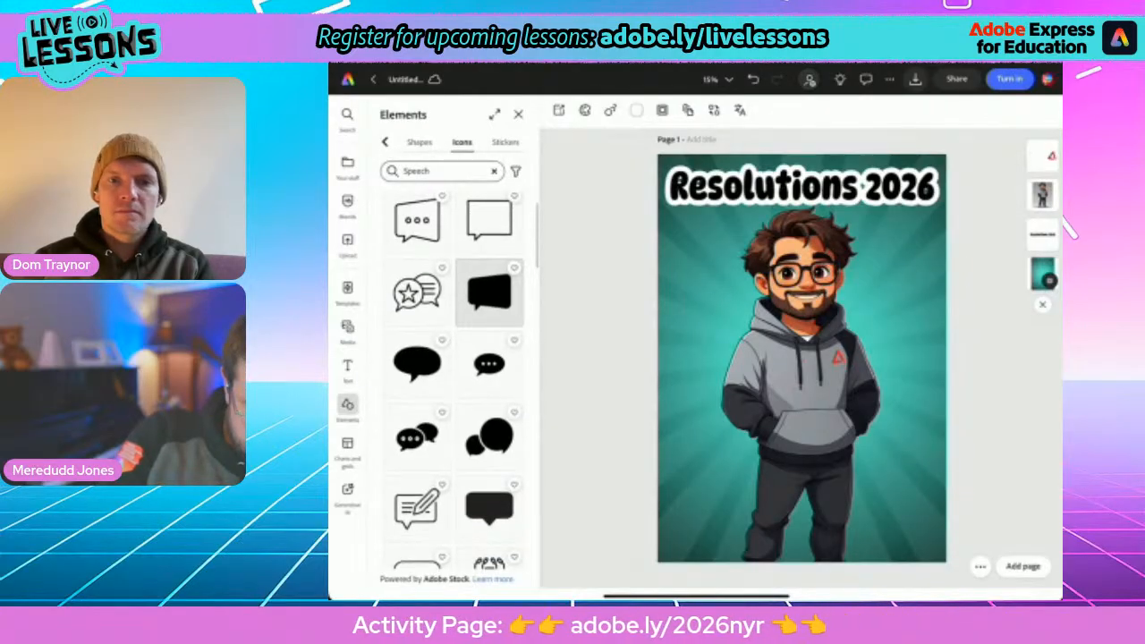
left_click(489, 291)
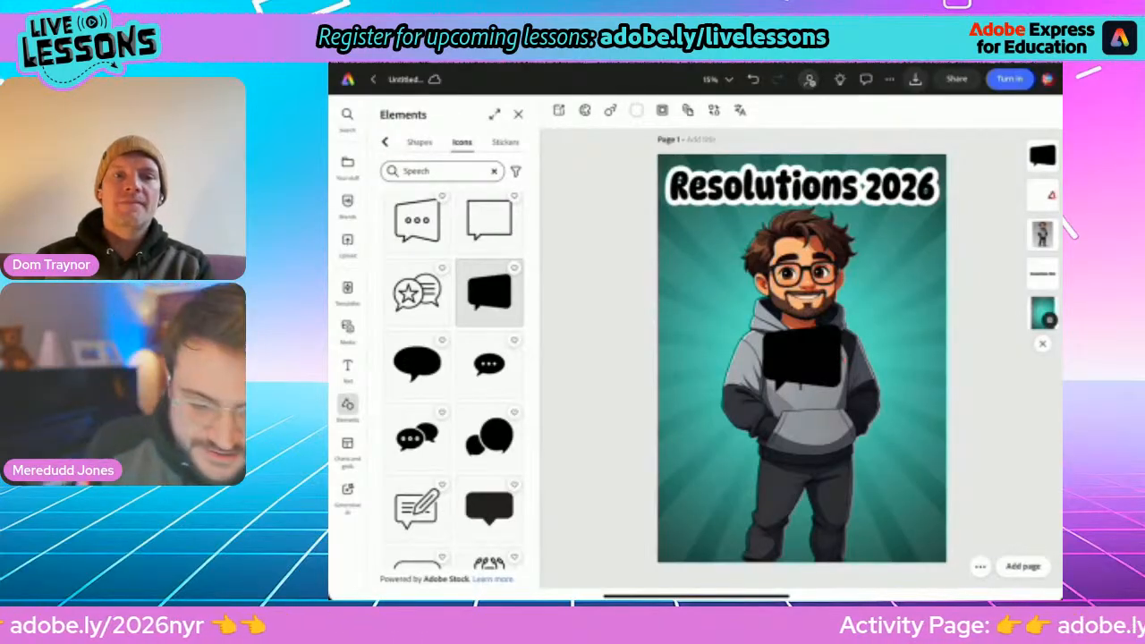
Change the slanted speech bubble's fill color to white
left_click(802, 357)
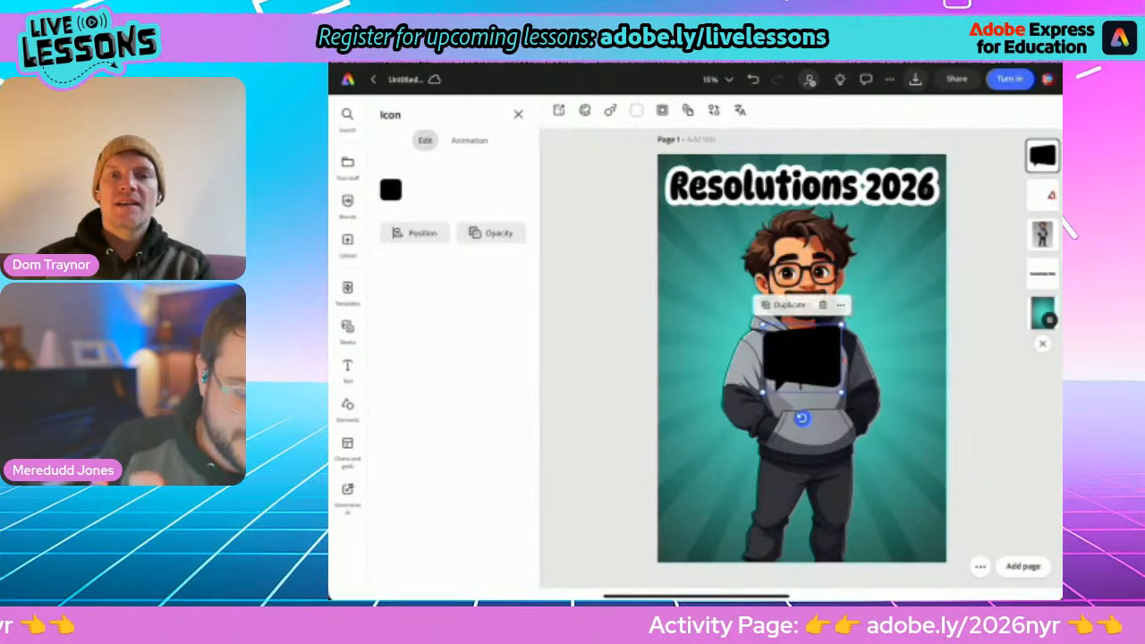
left_click(390, 189)
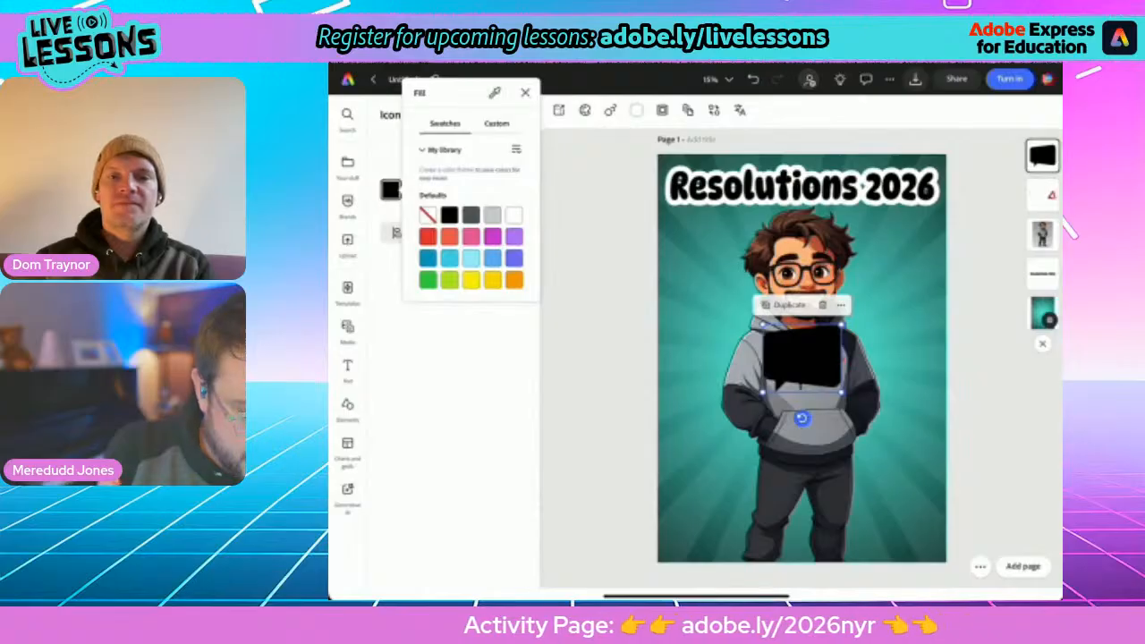
left_click(513, 215)
left_click(525, 93)
left_click(598, 376)
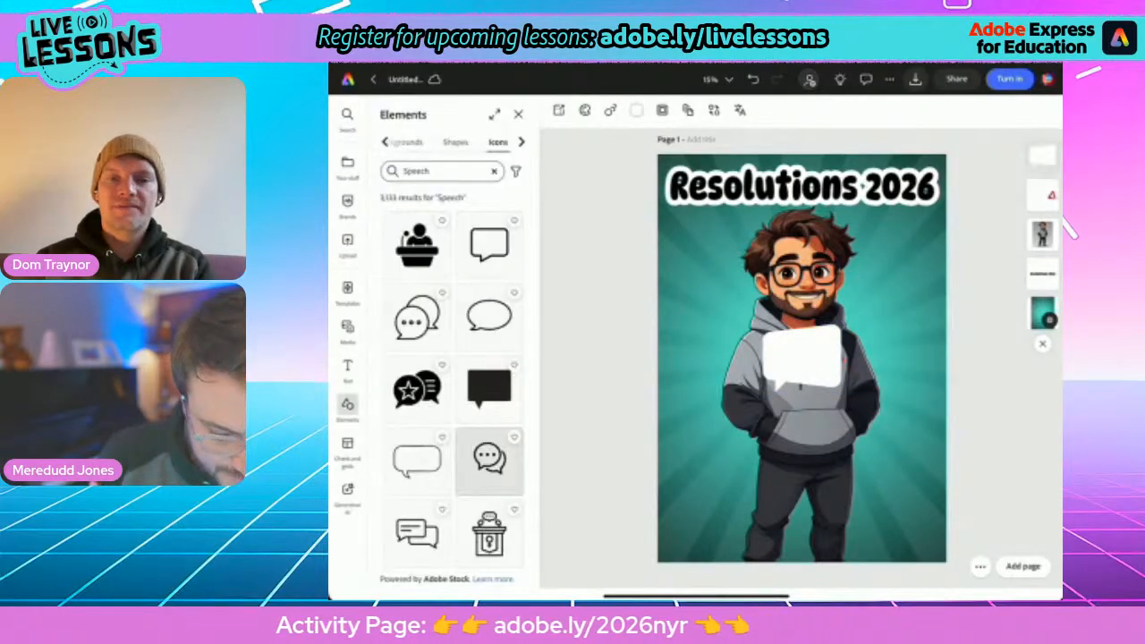
Place the bubble enlarged beside the figure's head, below "2026", and layer it behind both the figure and the title
left_click_drag(802, 357, 979, 317)
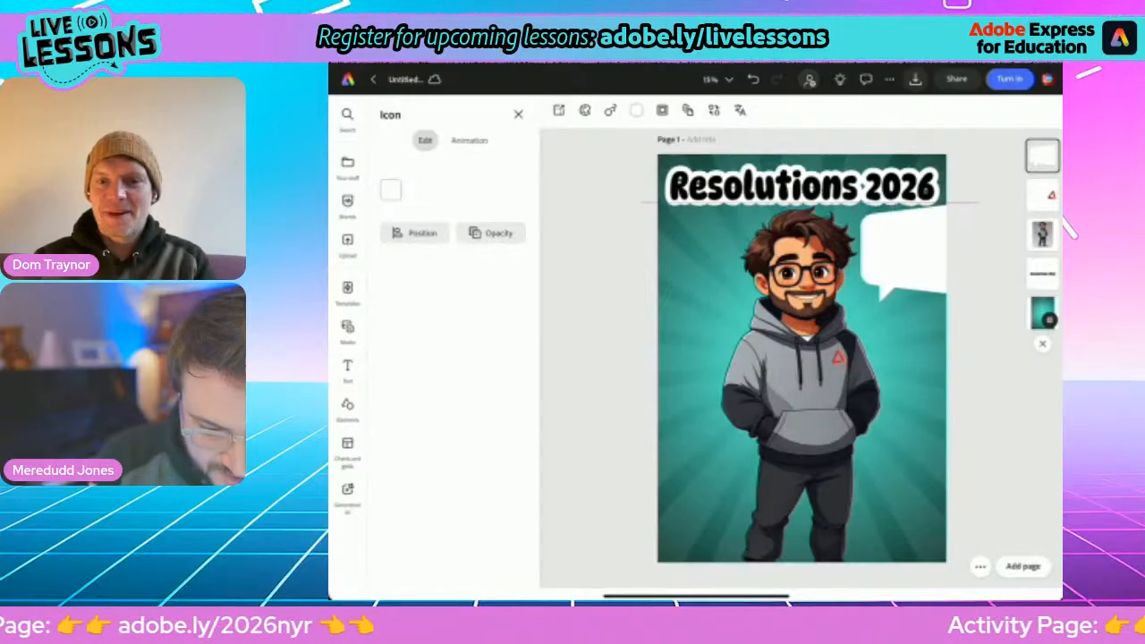
left_click_drag(914, 254, 890, 251)
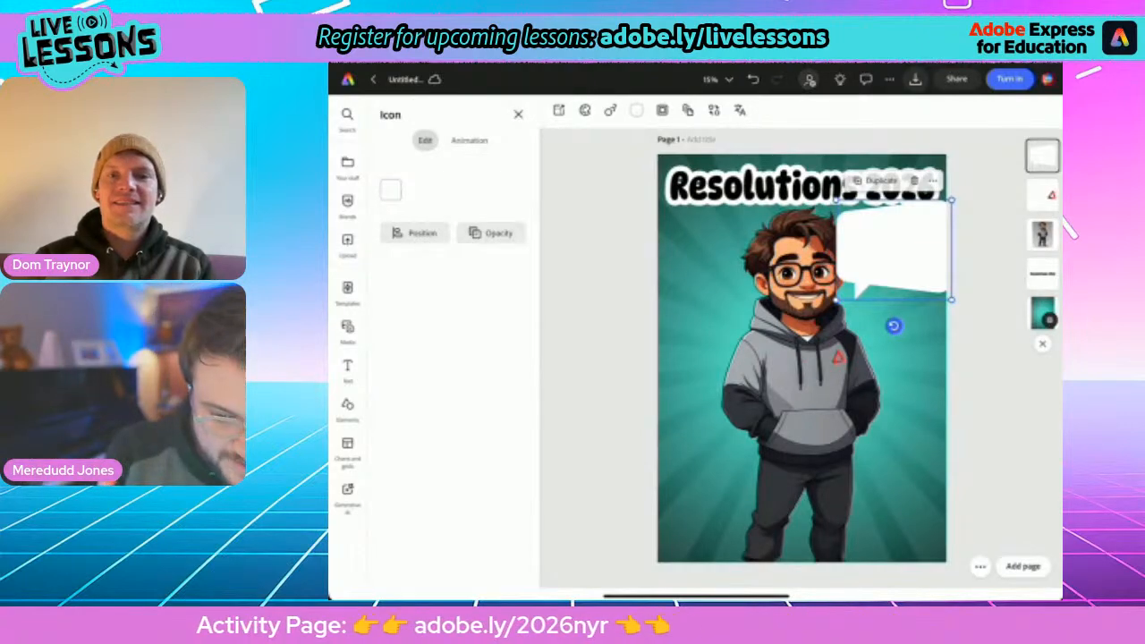
left_click_drag(1042, 154, 1042, 235)
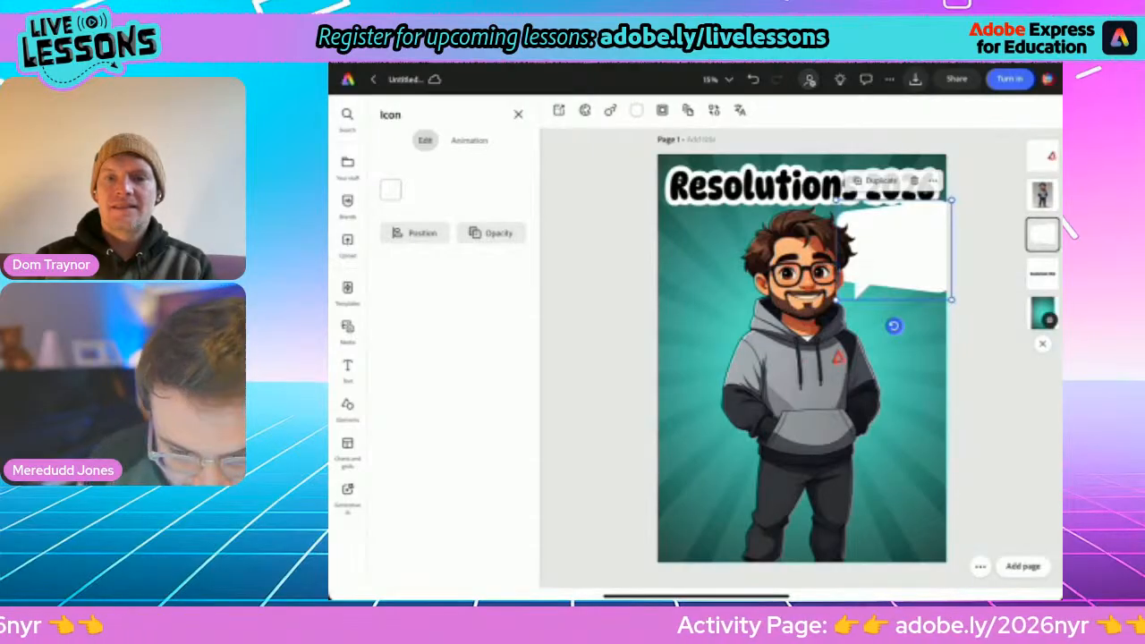
left_click_drag(1041, 234, 1041, 274)
left_click(991, 412)
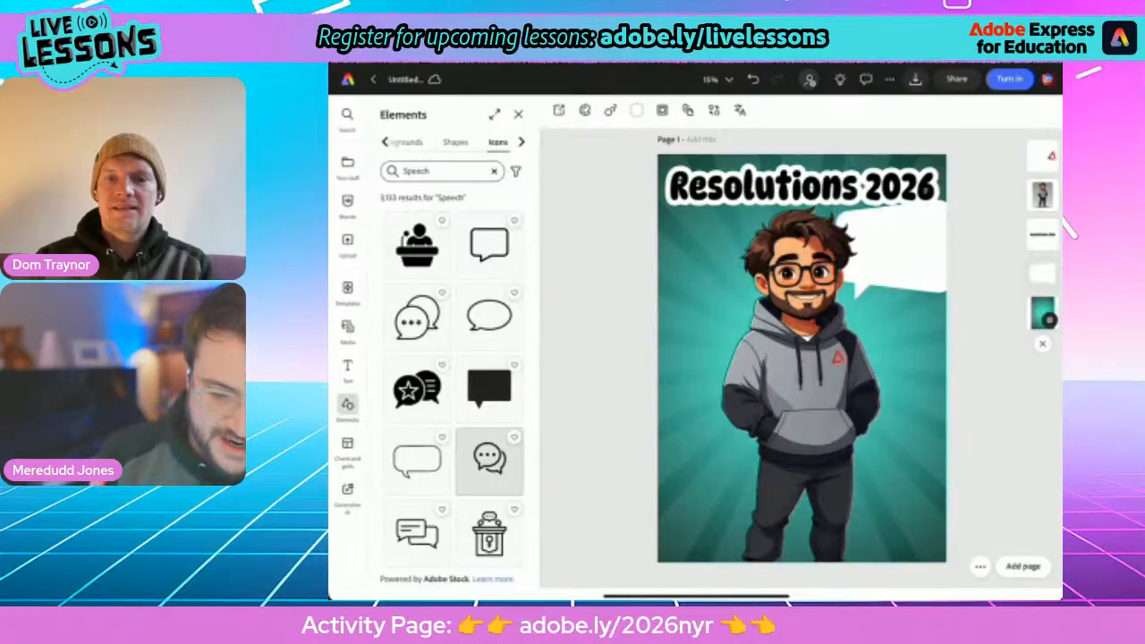
Duplicate the white bubble onto the opposite side of the head and flip the copy horizontally so its tail faces the figure
left_click(1042, 194)
left_click(1041, 274)
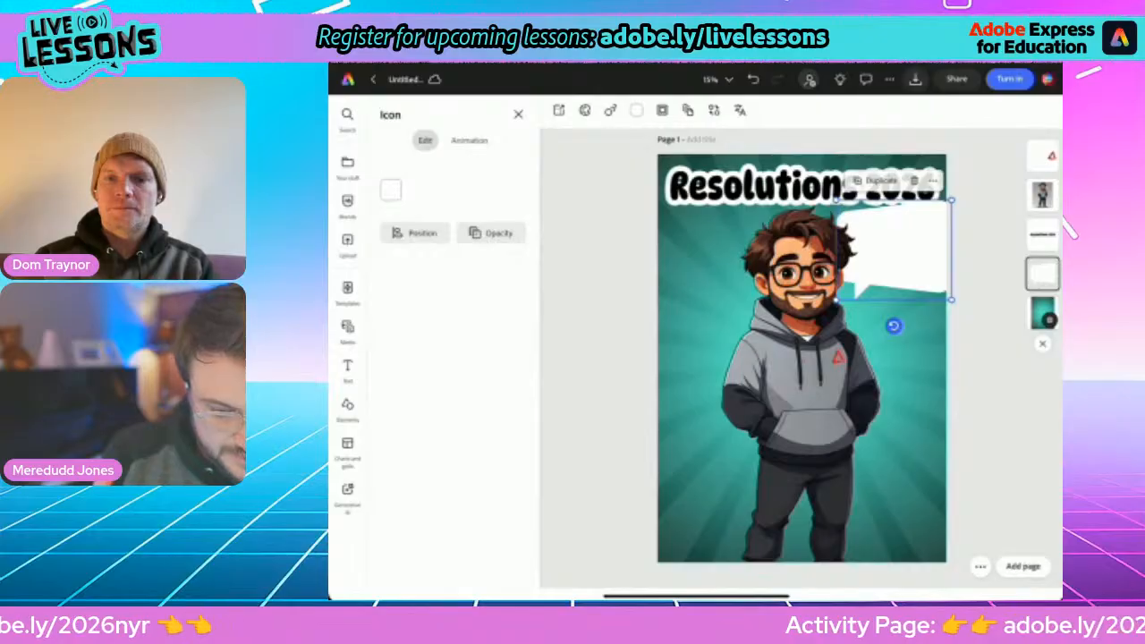
left_click(875, 181)
left_click_drag(897, 254, 708, 292)
left_click(415, 232)
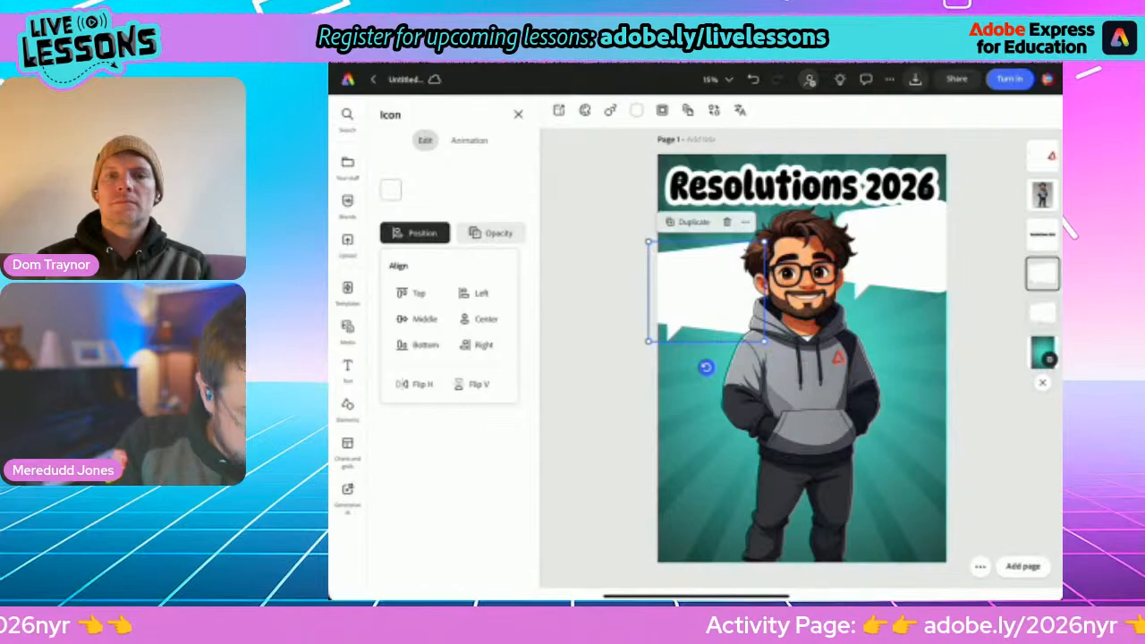
left_click(801, 393)
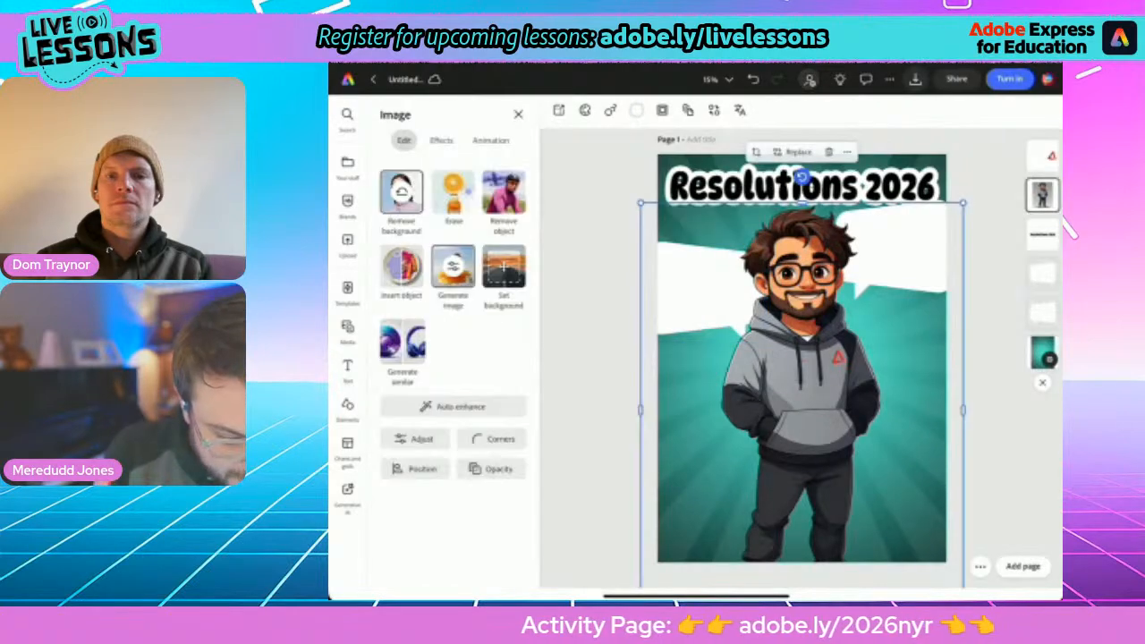
Raise the left bubble so it tucks under the title, and lower the right bubble slightly
left_click(897, 251)
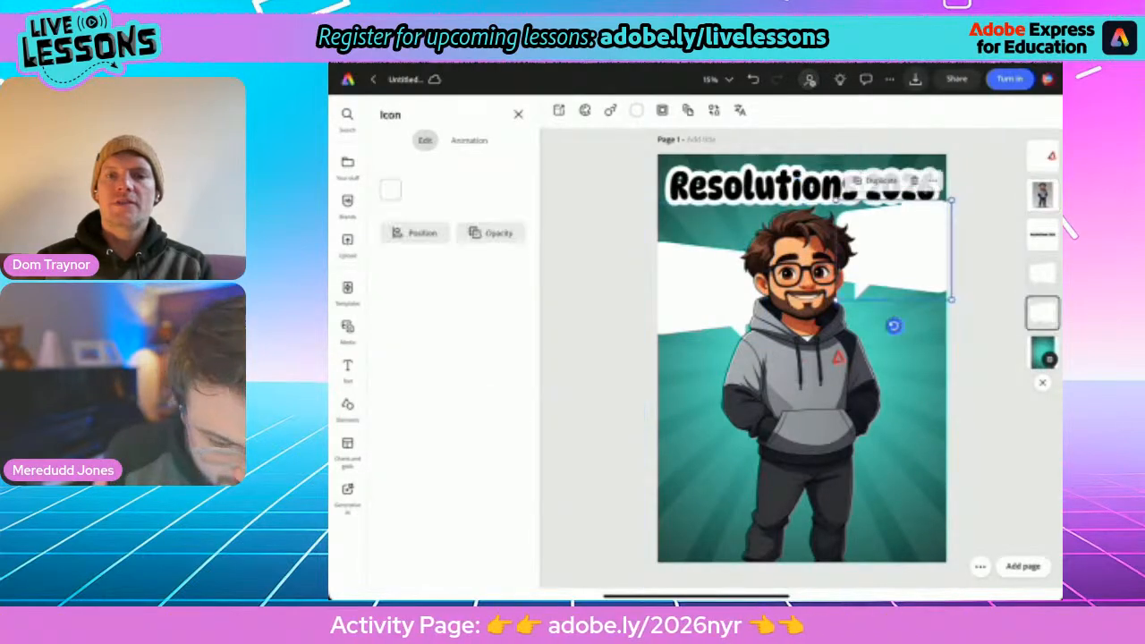
left_click(699, 287)
left_click_drag(699, 288, 699, 225)
left_click(895, 252)
left_click_drag(895, 253, 893, 261)
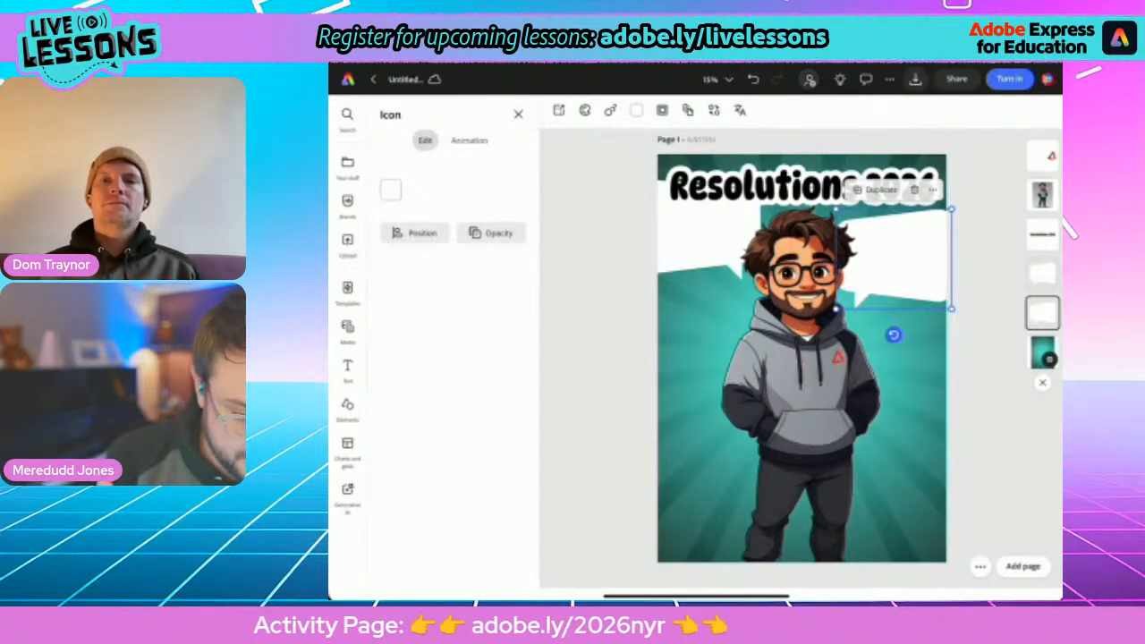
Duplicate the right bubble beside the torso's left side and flip the copy horizontally and vertically
left_click(874, 190)
left_click_drag(898, 263, 722, 369)
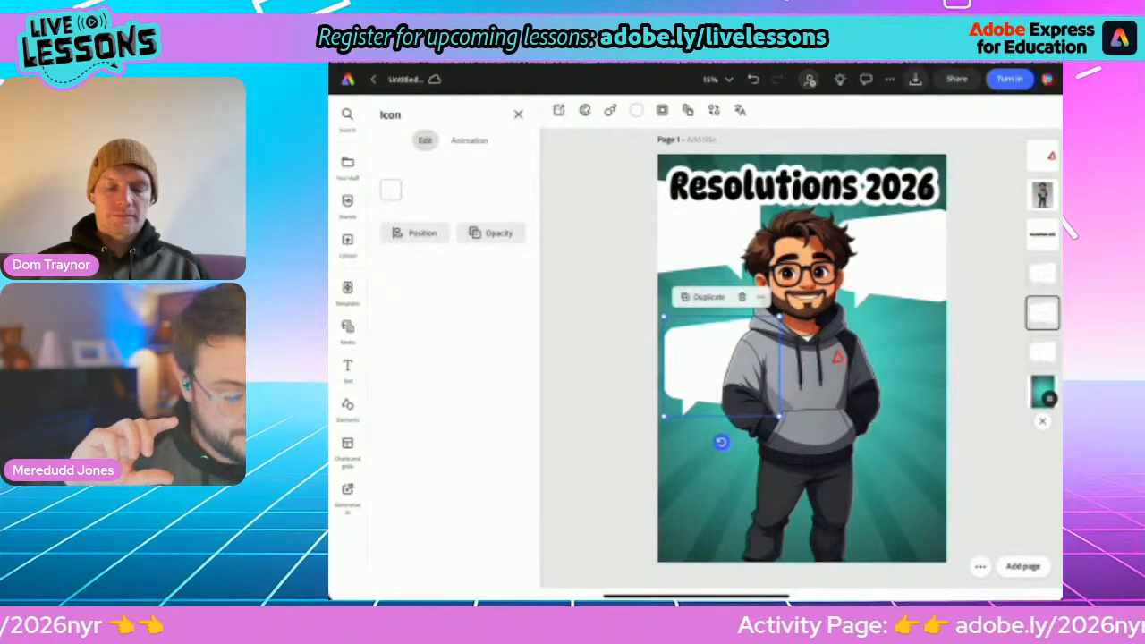
left_click(416, 232)
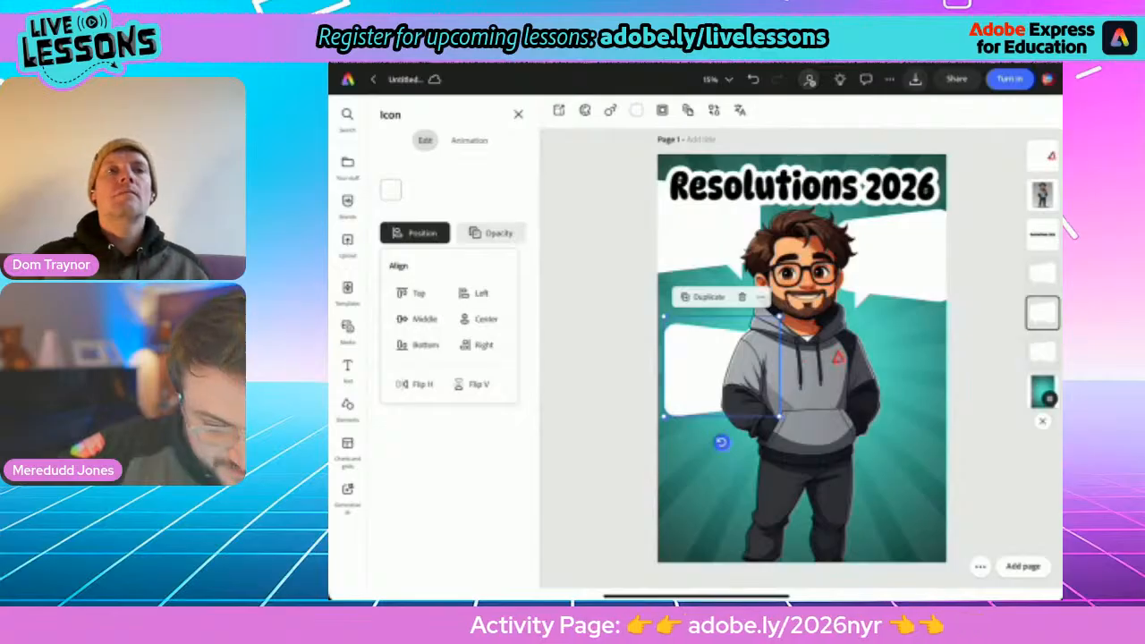
Bring the torso bubble in front of the figure and nudge it slightly up and to the right
left_click_drag(1042, 313, 1024, 139)
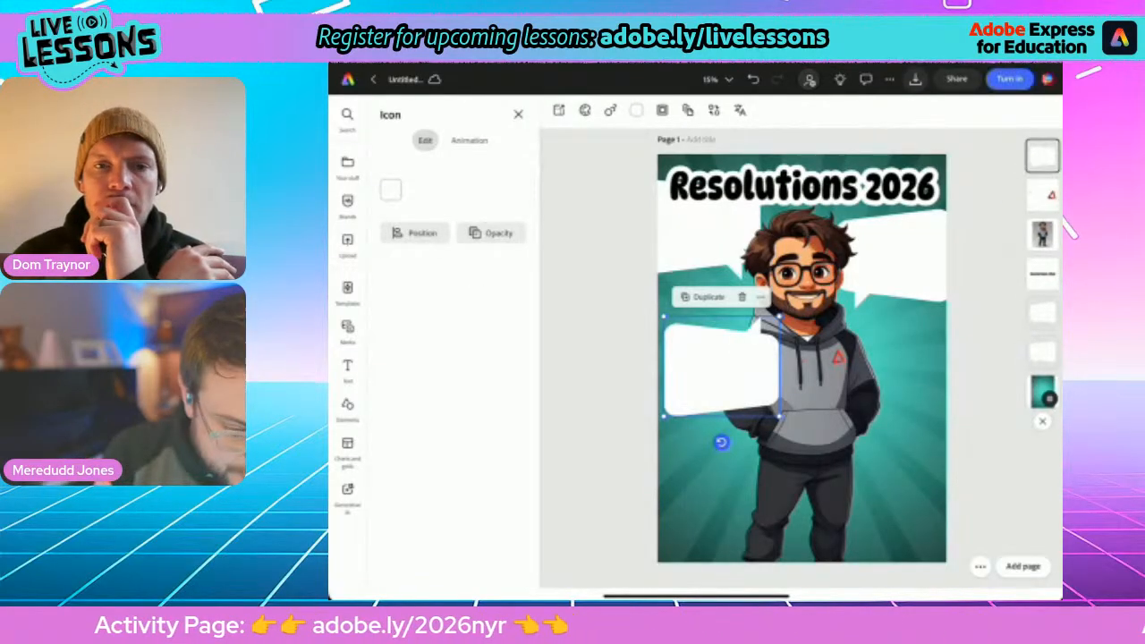
left_click(347, 408)
mouse_move(721, 369)
left_mouse_down()
mouse_move(726, 380)
mouse_move(727, 365)
left_mouse_up()
left_click(597, 375)
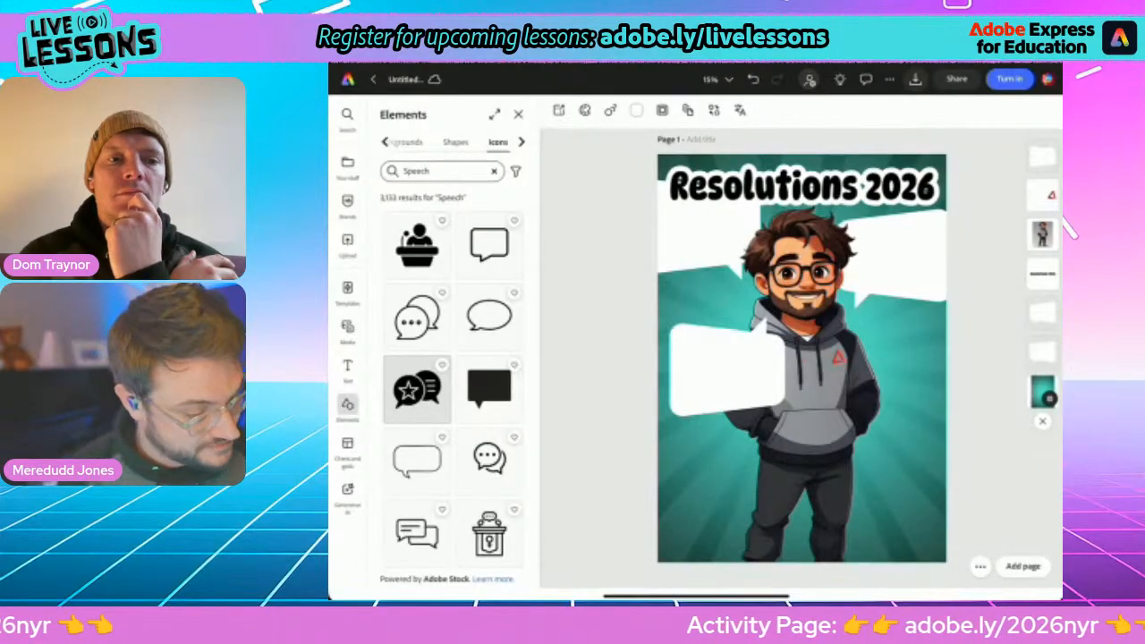
Add a new text box reading "Extra glass of water" to the poster
left_click(348, 367)
left_click(454, 144)
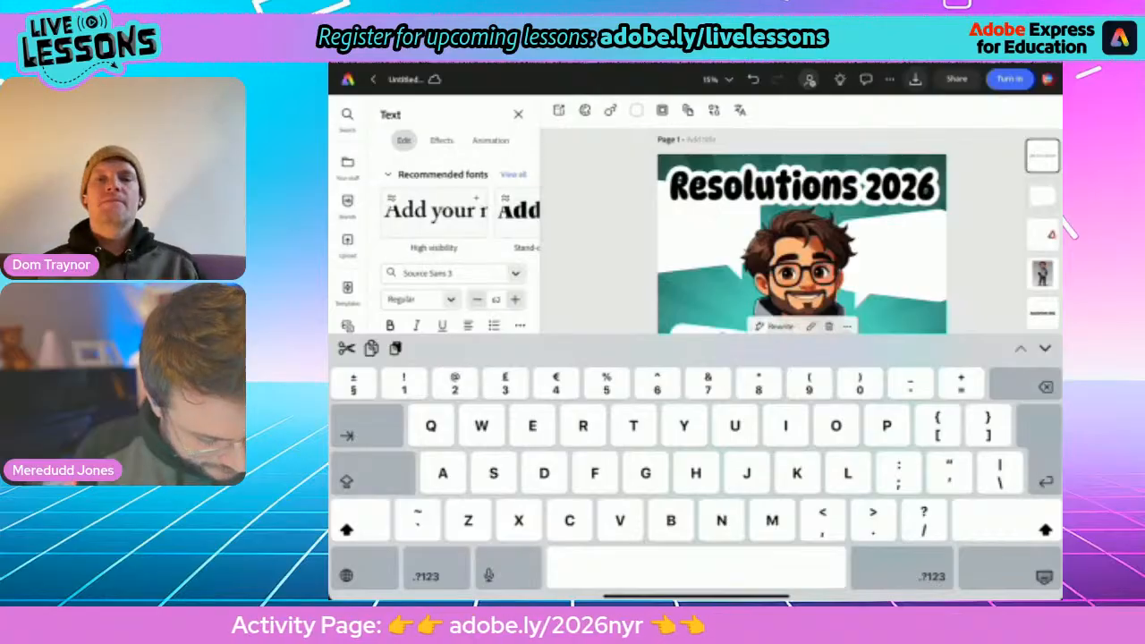
type("Extra g")
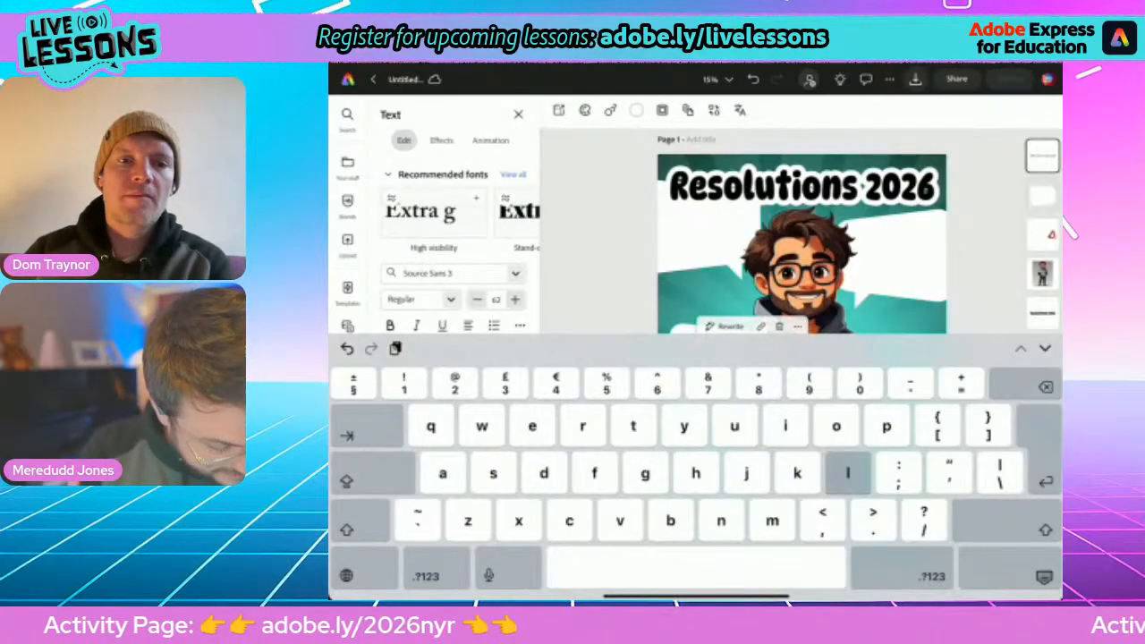
type("lass")
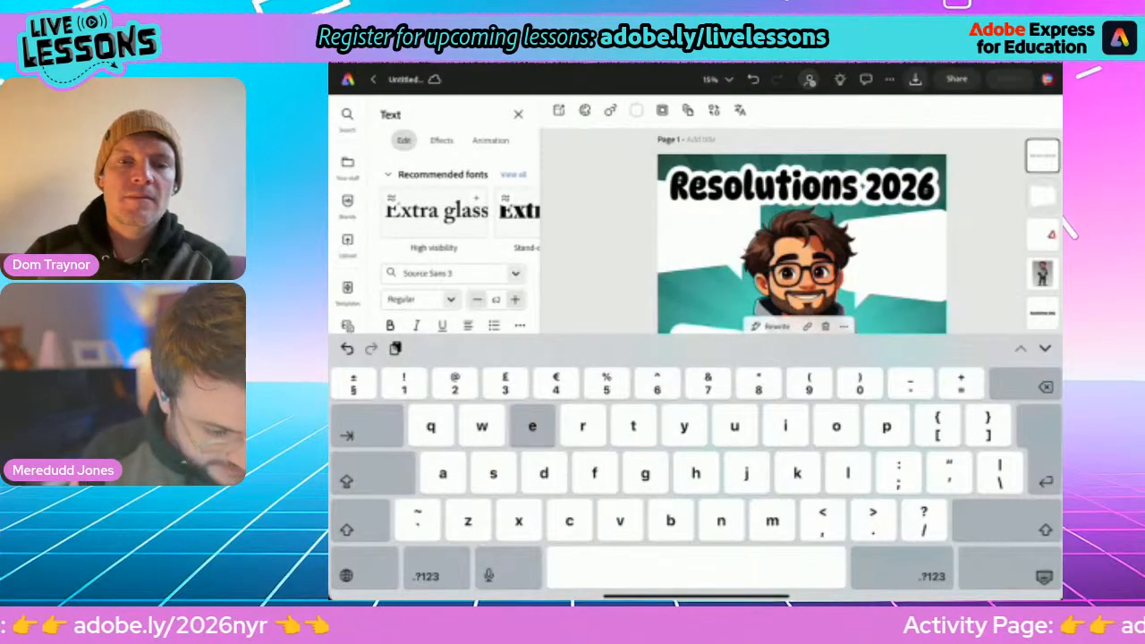
type(" of water")
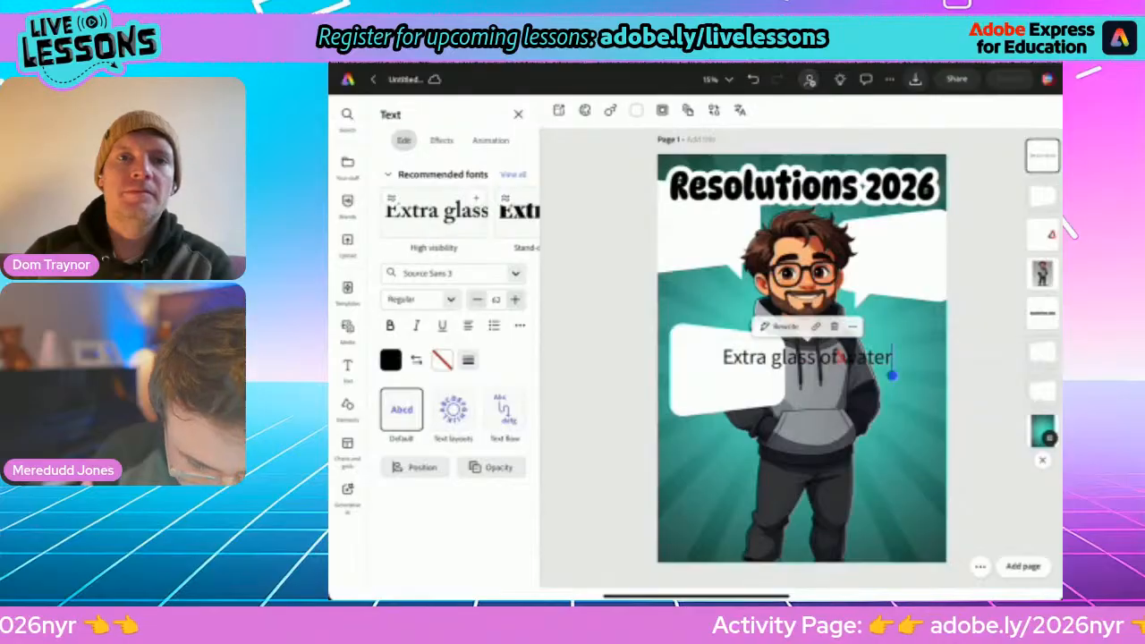
key("Escape")
Fit the water text into the bubble left of the head on two centered lines in Adobe Caslon Pro Semibold, size 42
left_click_drag(808, 357, 756, 223)
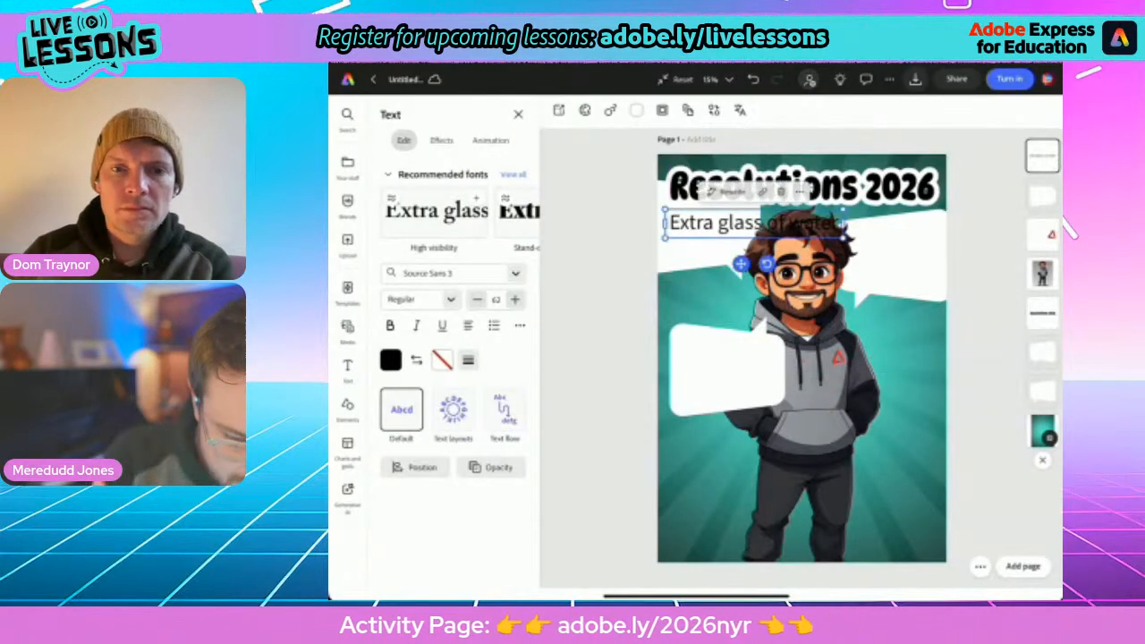
left_click_drag(843, 223, 752, 254)
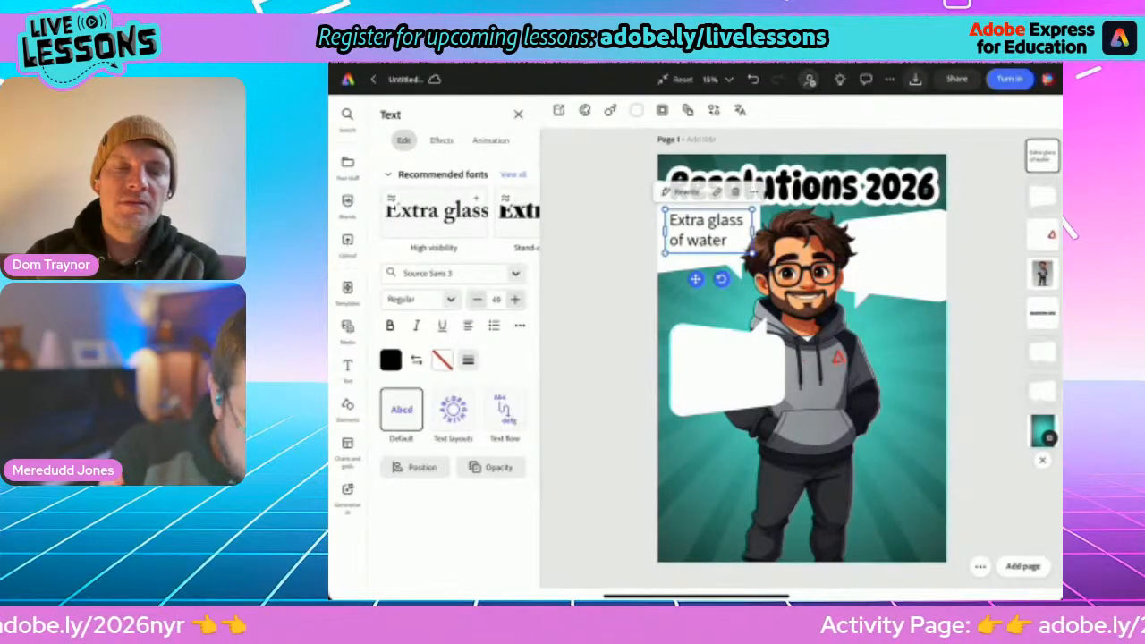
left_click(436, 211)
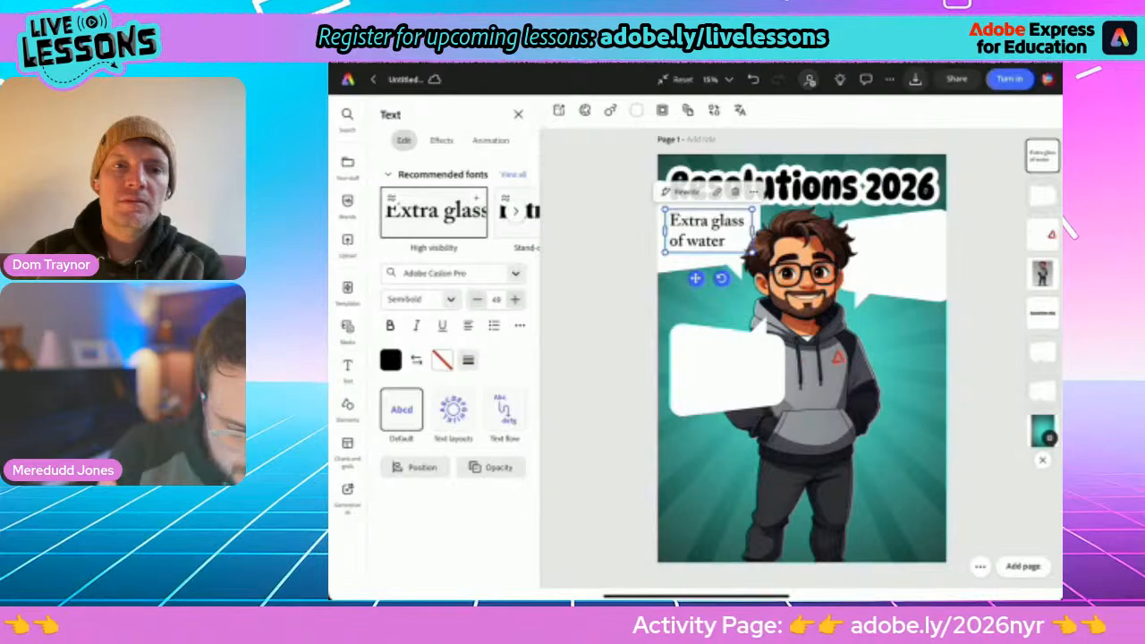
left_click(347, 366)
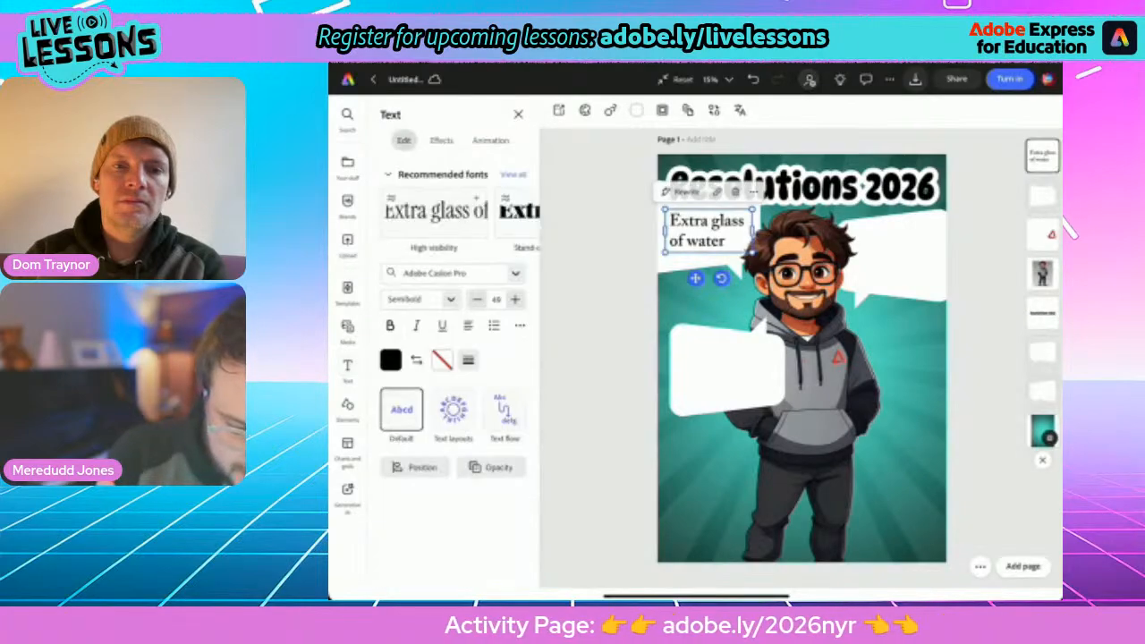
left_click_drag(752, 252, 900, 252)
left_click(467, 326)
Duplicate the "Extra glass of water" text into the bubble right of the head and the bubble beside the torso
right_click(741, 214)
left_click(782, 296)
right_click(900, 252)
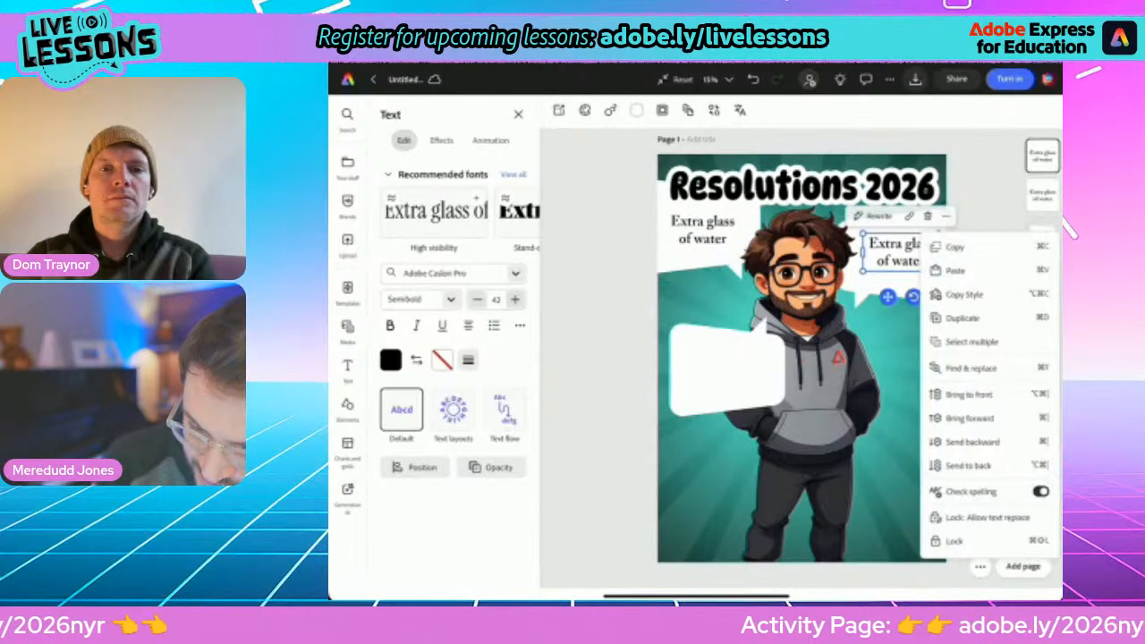
left_click(962, 318)
left_click_drag(904, 256, 723, 371)
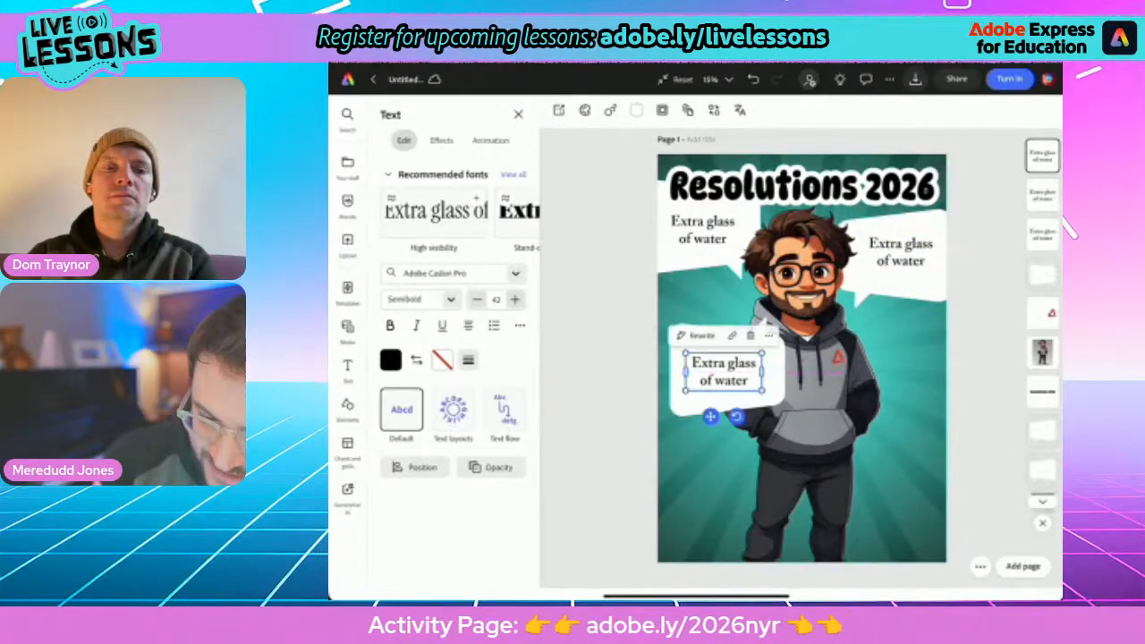
Replace the text in the right bubble with "Bed 30mins earlier" and nudge it slightly up within the bubble
left_click(903, 253)
left_click(902, 256)
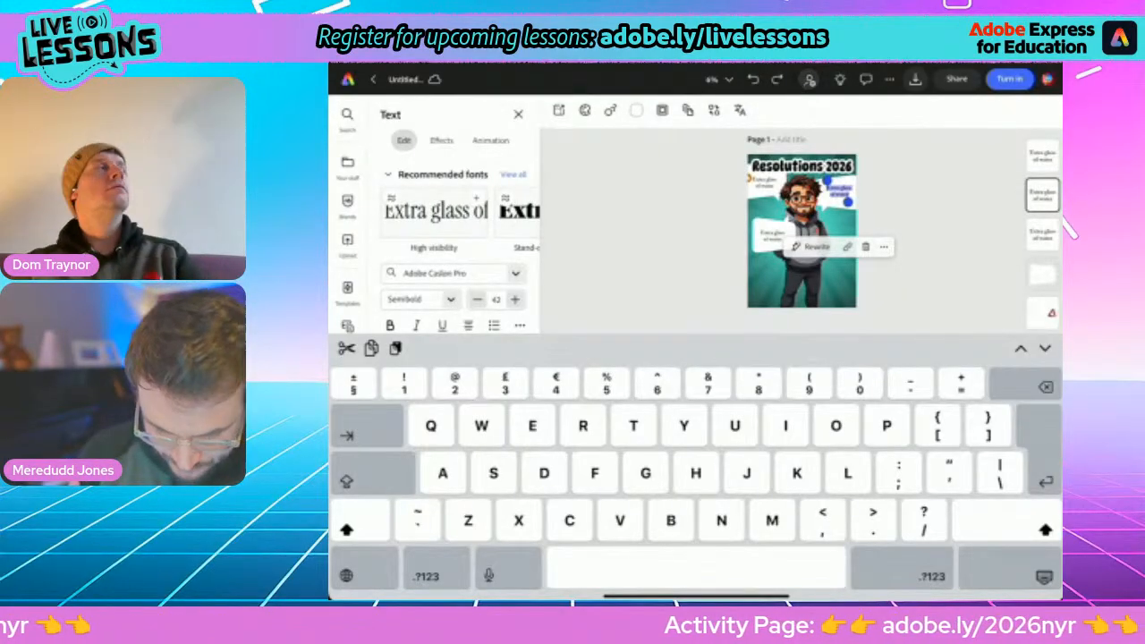
type("Bed h")
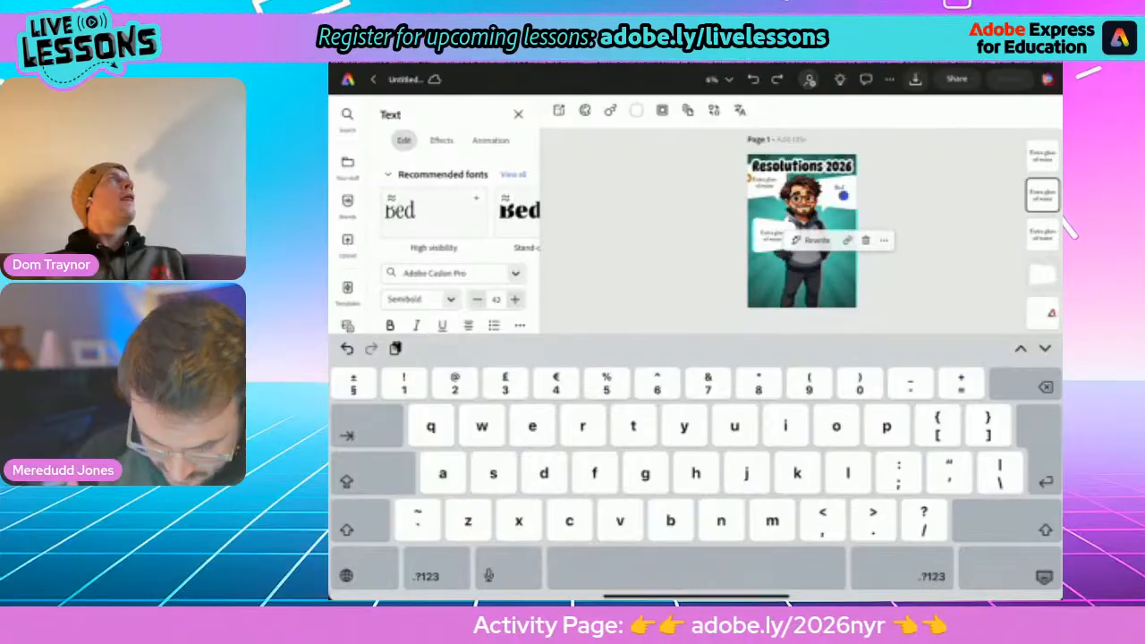
type("ald")
key("BackSpace")
type("f")
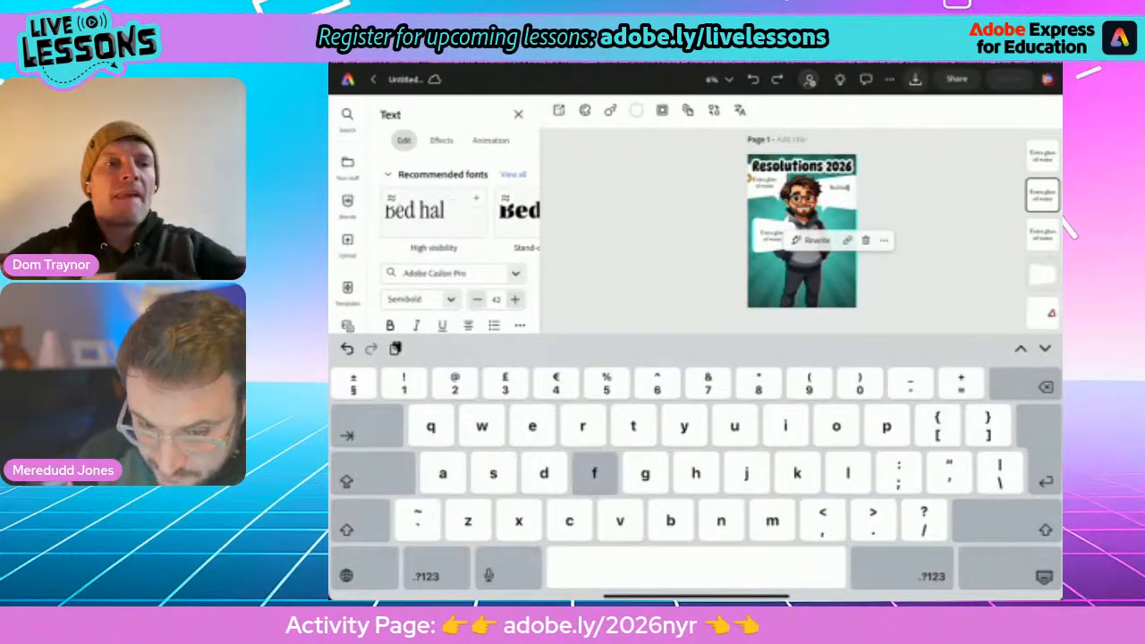
key("BackSpace")
key("BackSpace")
key("BackSpace")
key("BackSpace")
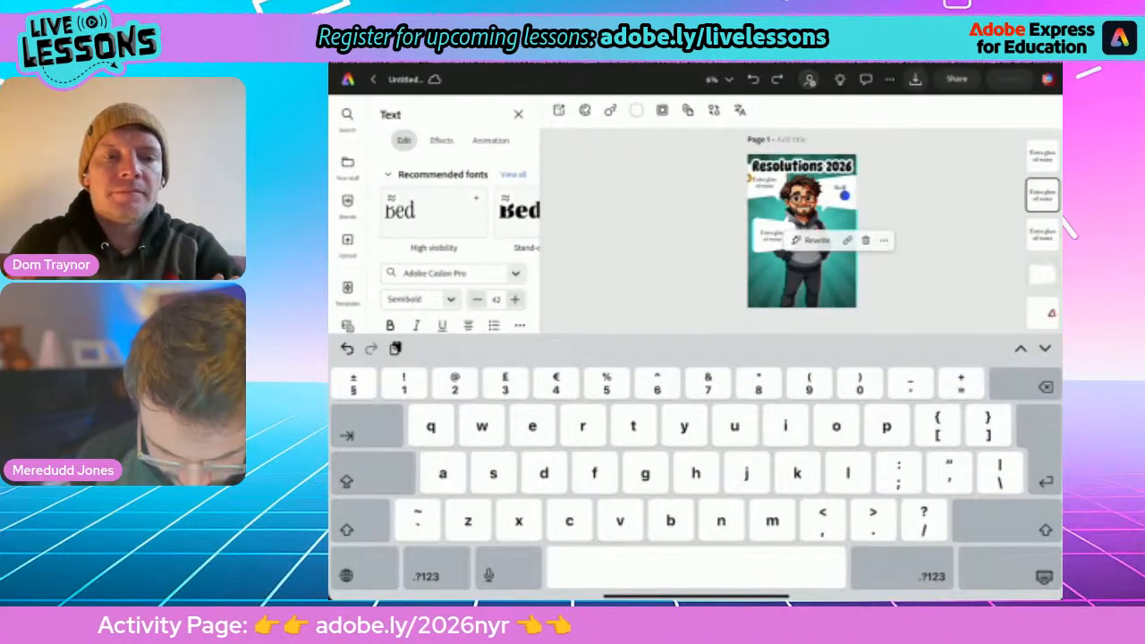
type("30min")
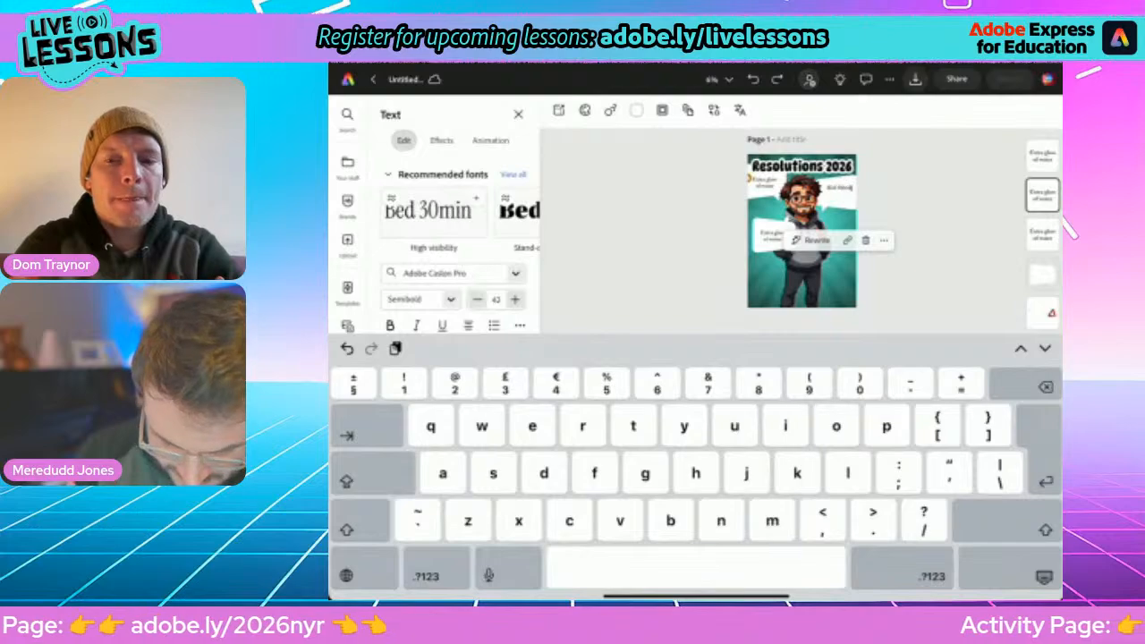
type("s ar")
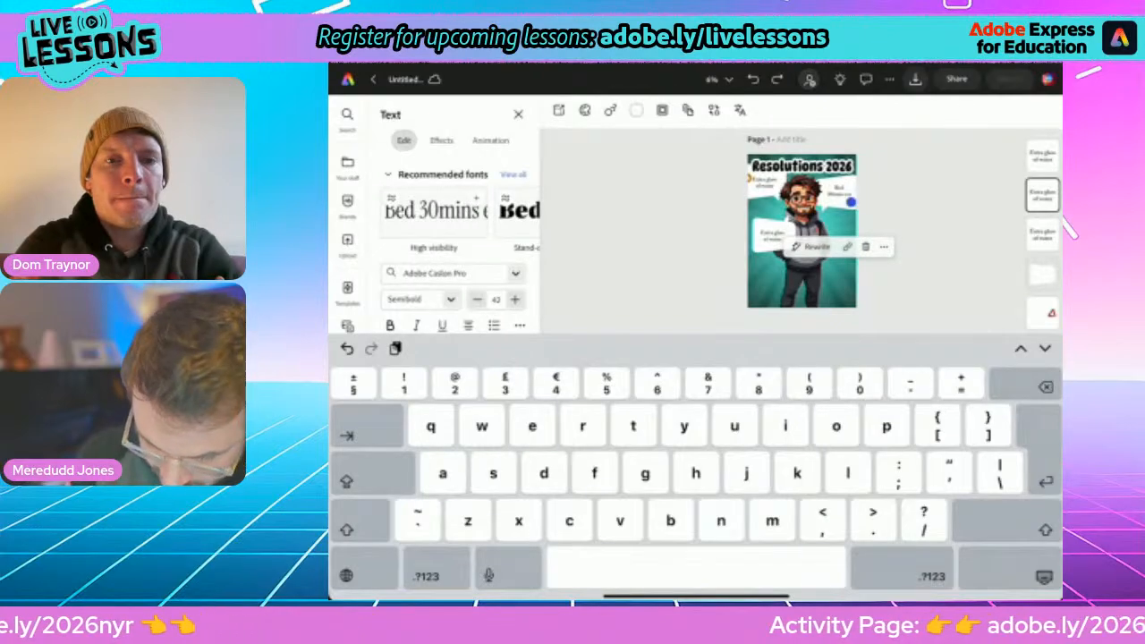
type("i")
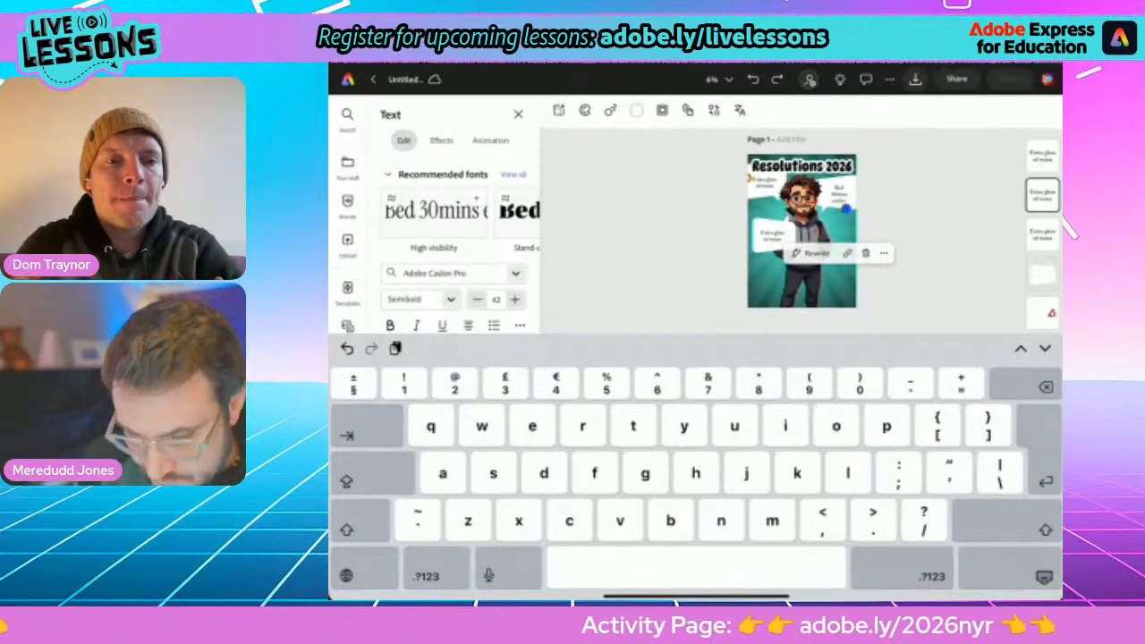
left_click(1043, 577)
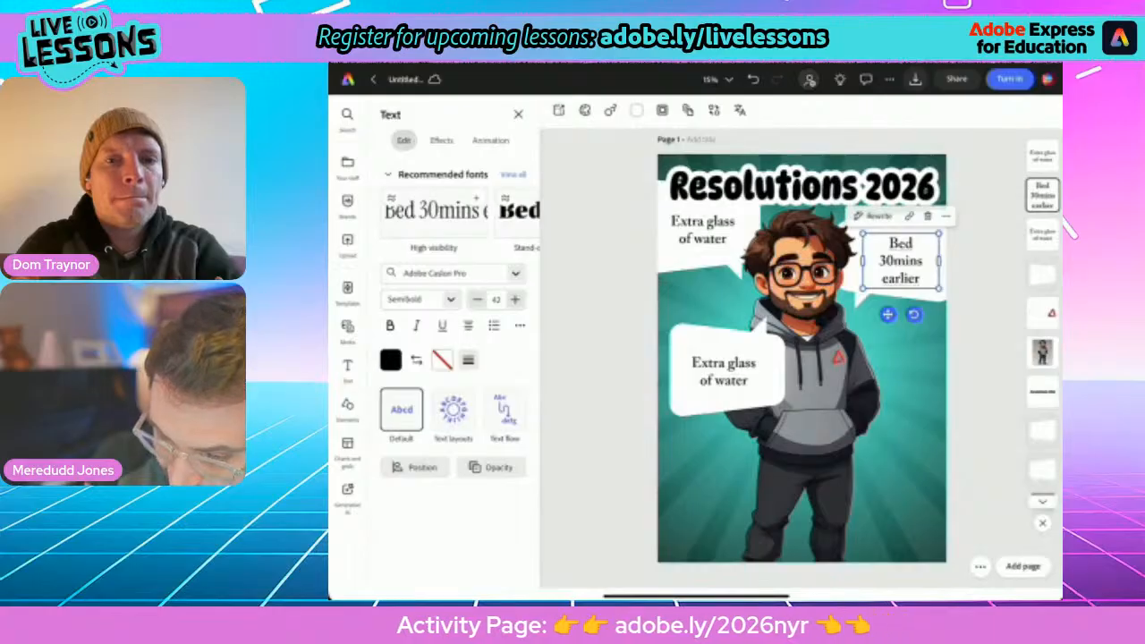
left_click_drag(900, 261, 905, 255)
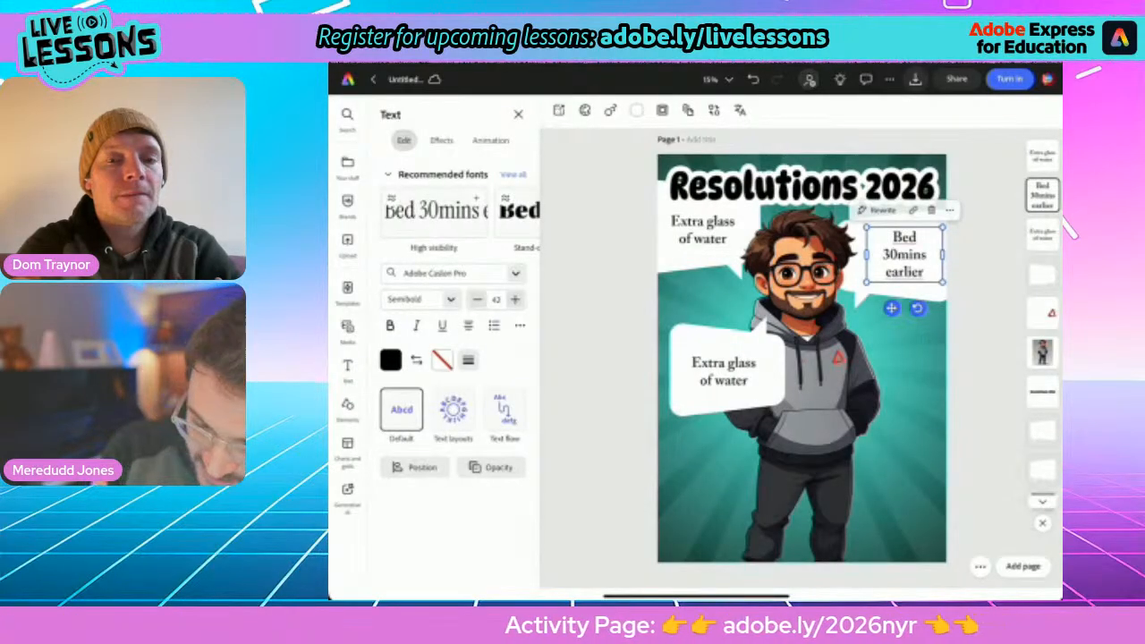
Replace the text in the bubble beside the torso with "Small tidy every day"
left_click(724, 371)
double_click(723, 371)
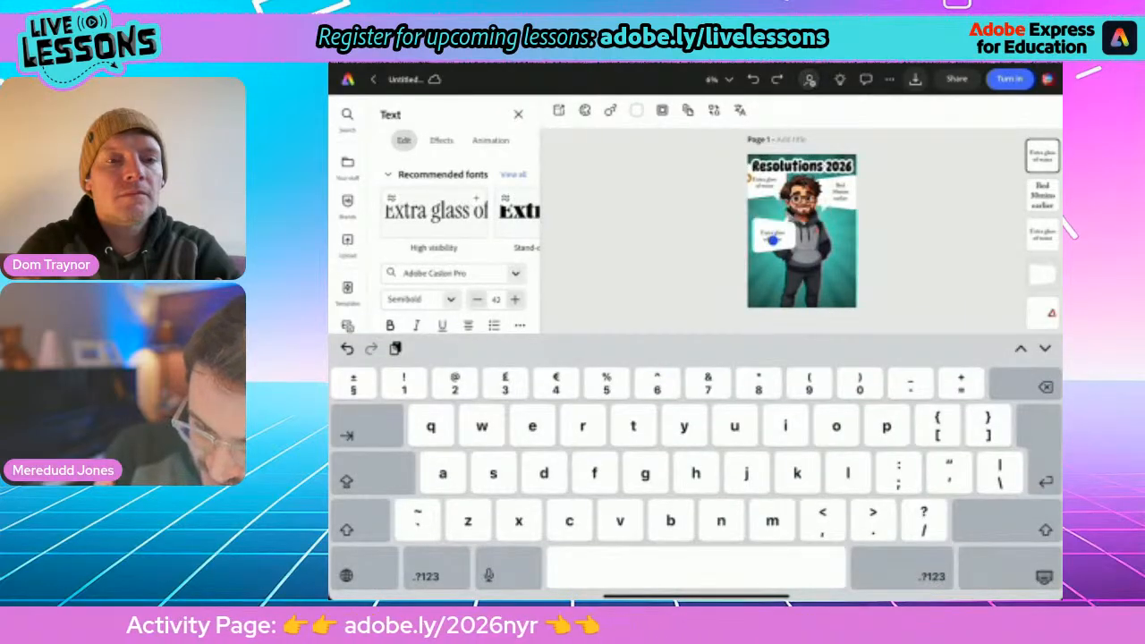
left_click(1043, 577)
scroll(802, 245, "up", 5)
scroll(801, 245, "up", 1)
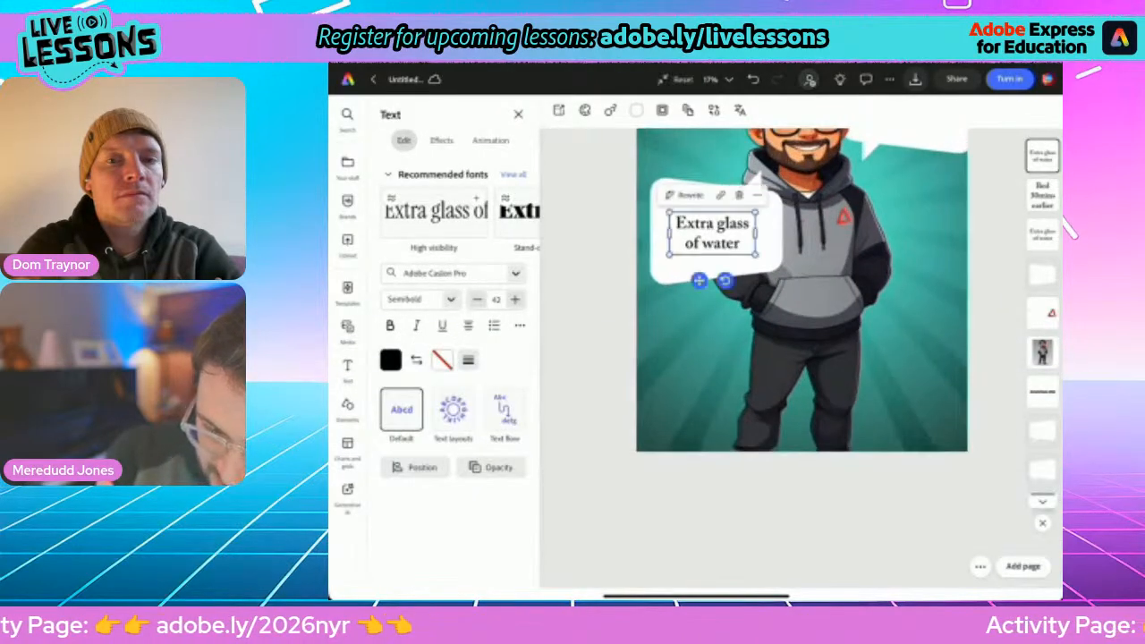
double_click(712, 233)
triple_click(713, 234)
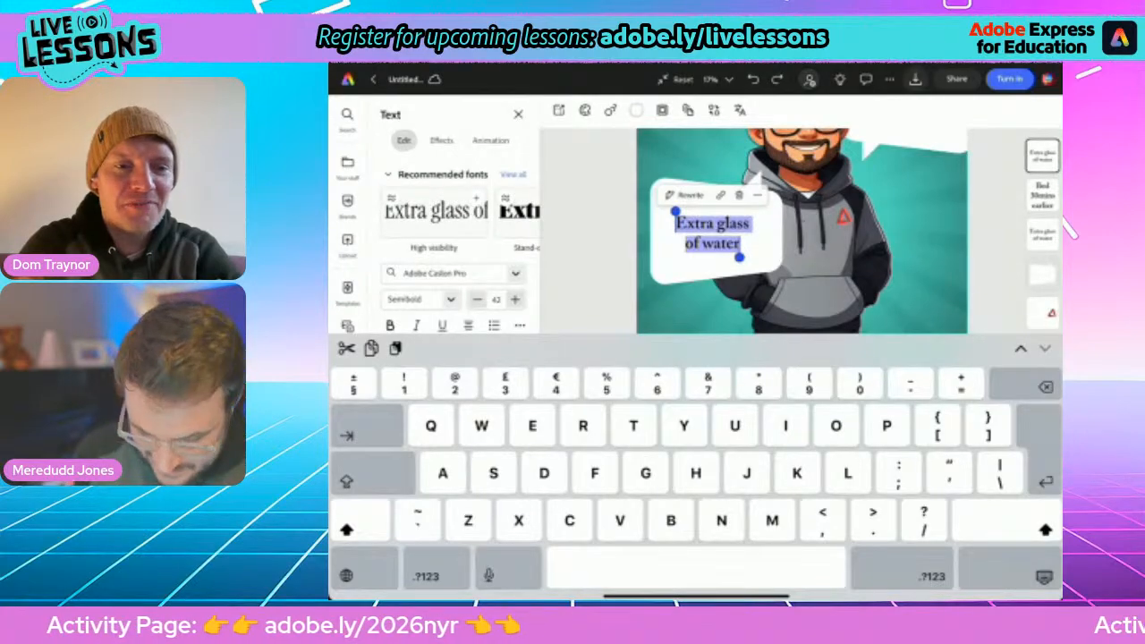
type("Small ")
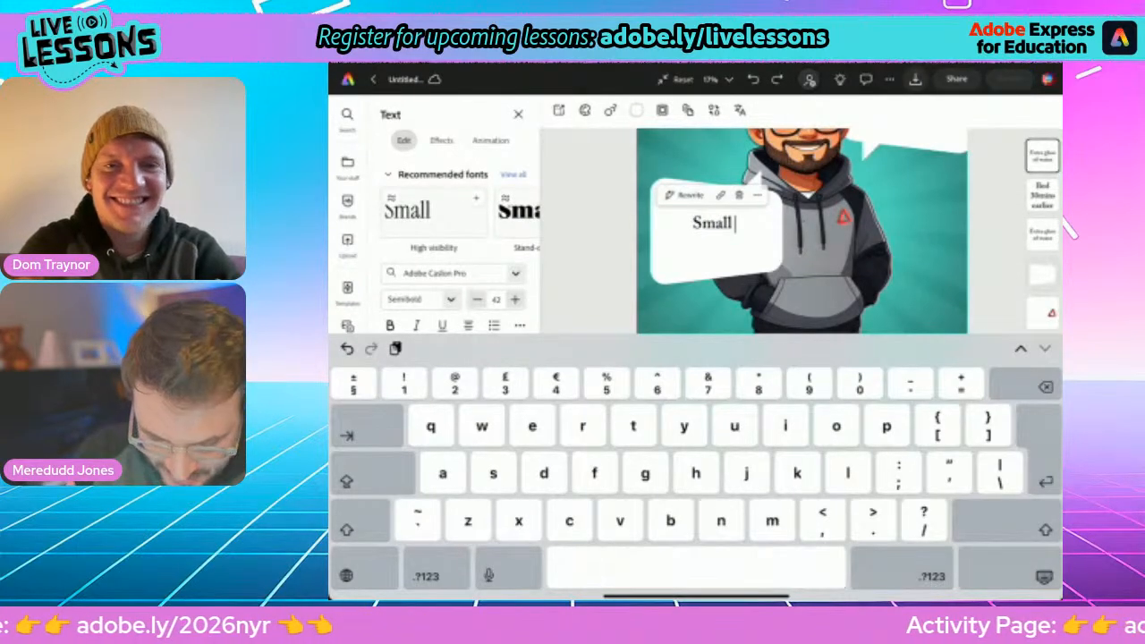
type("tidy e")
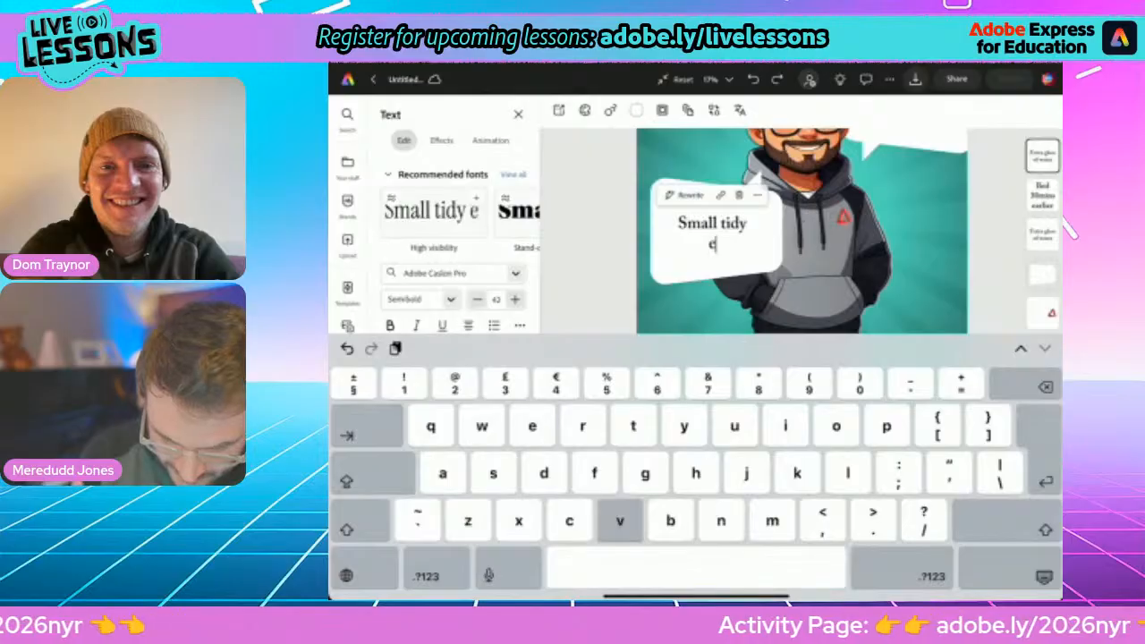
type("very day")
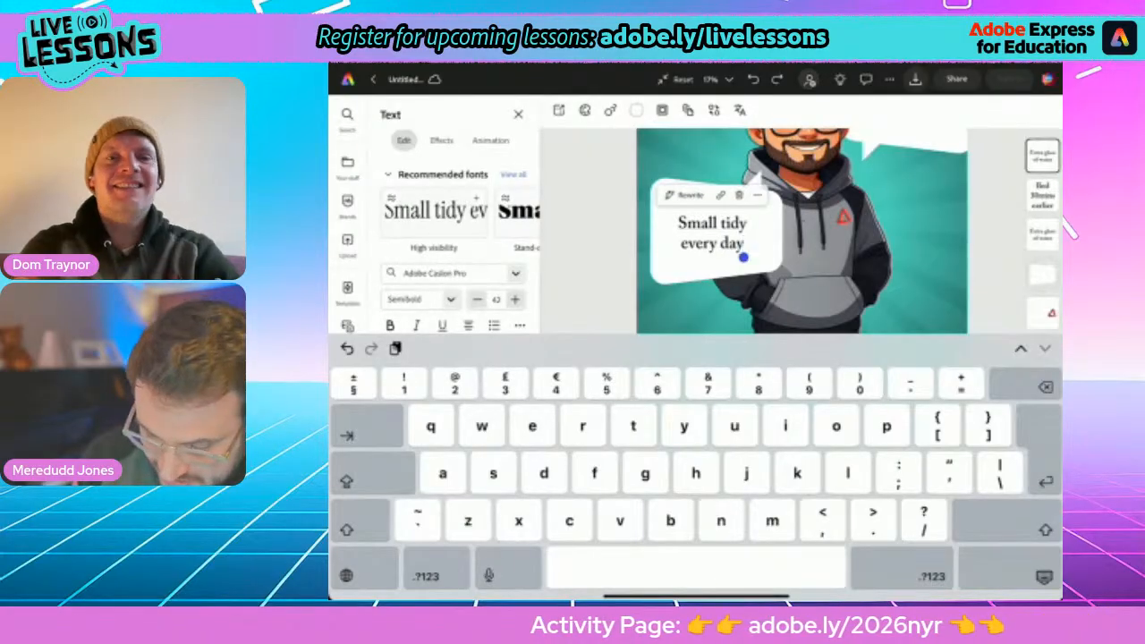
left_click(1044, 577)
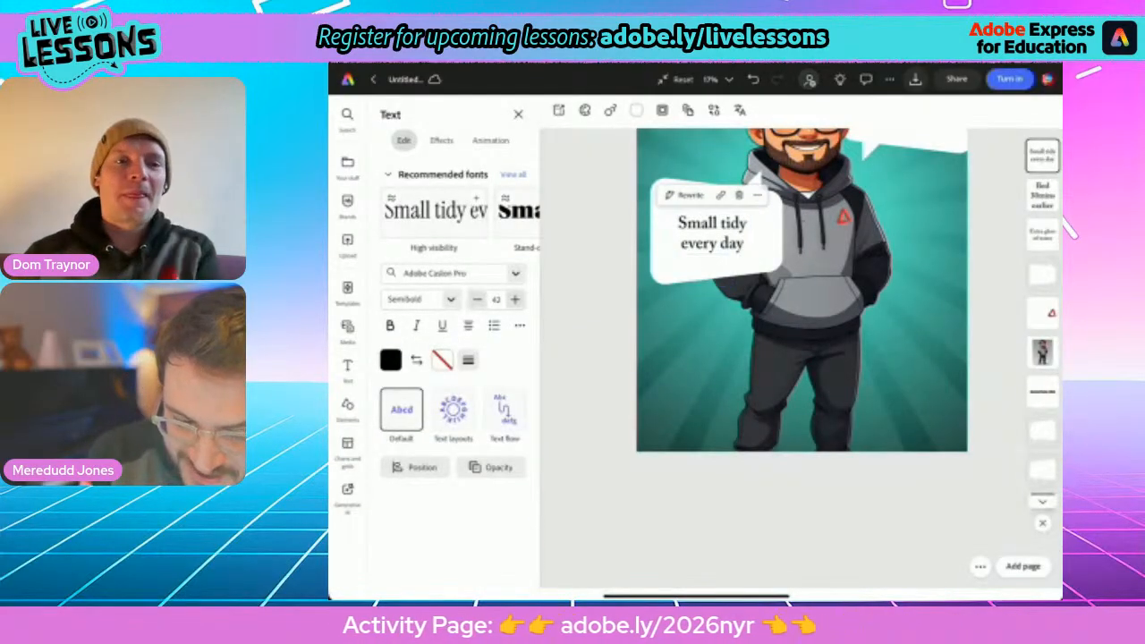
left_click(802, 519)
scroll(801, 340, "down", 3)
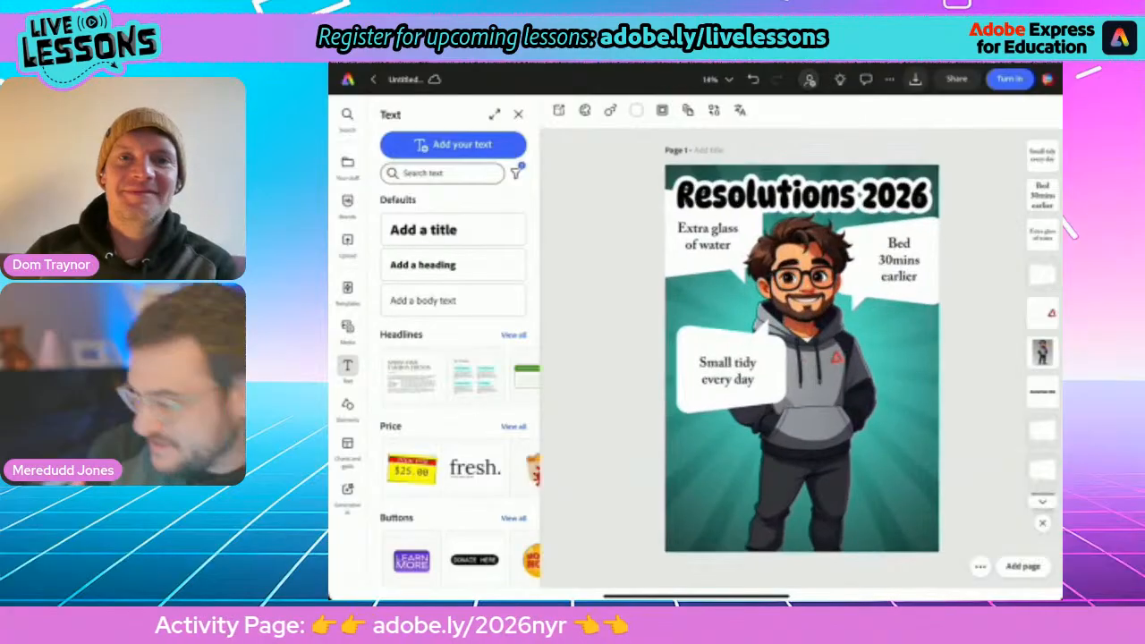
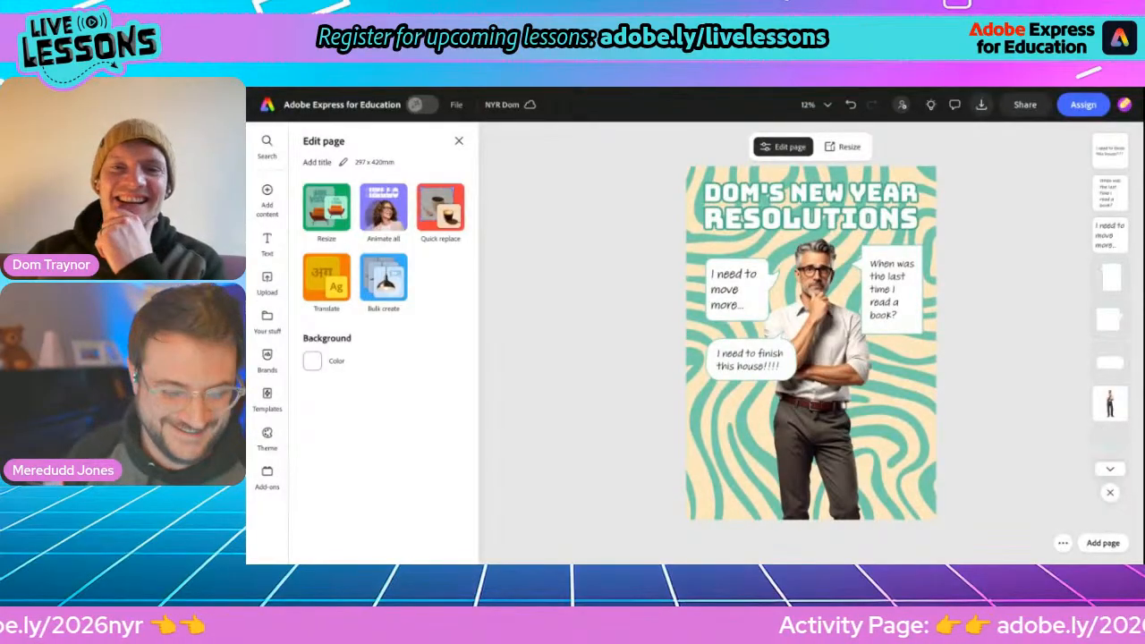
On the other poster, with the teal and cream wavy background, add a solid full circle shape
left_click(745, 325)
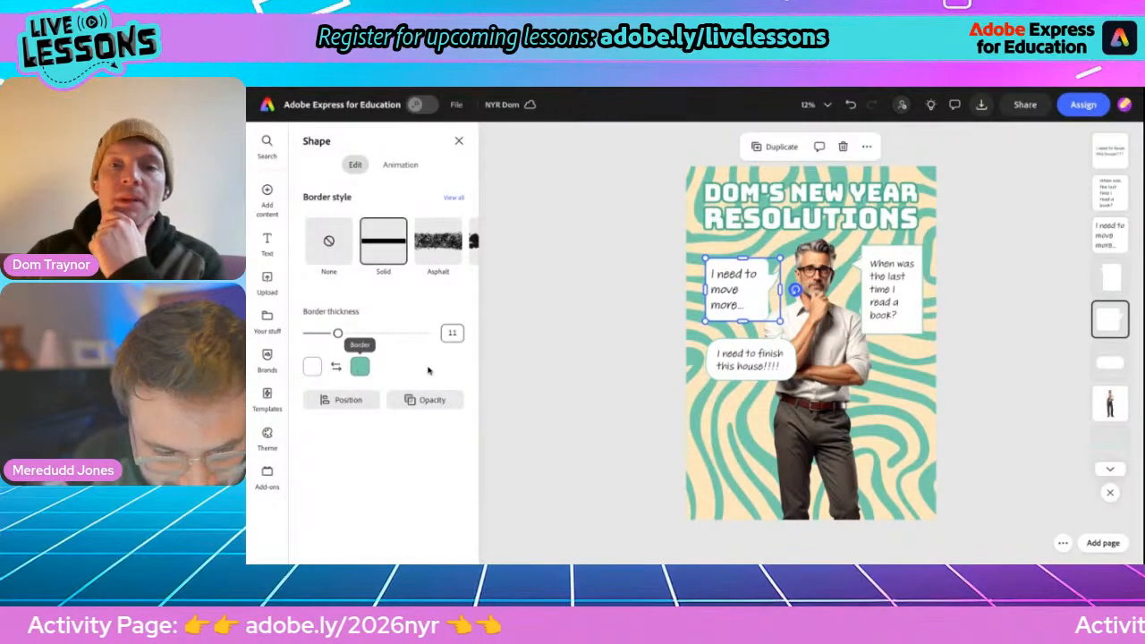
left_click(583, 357)
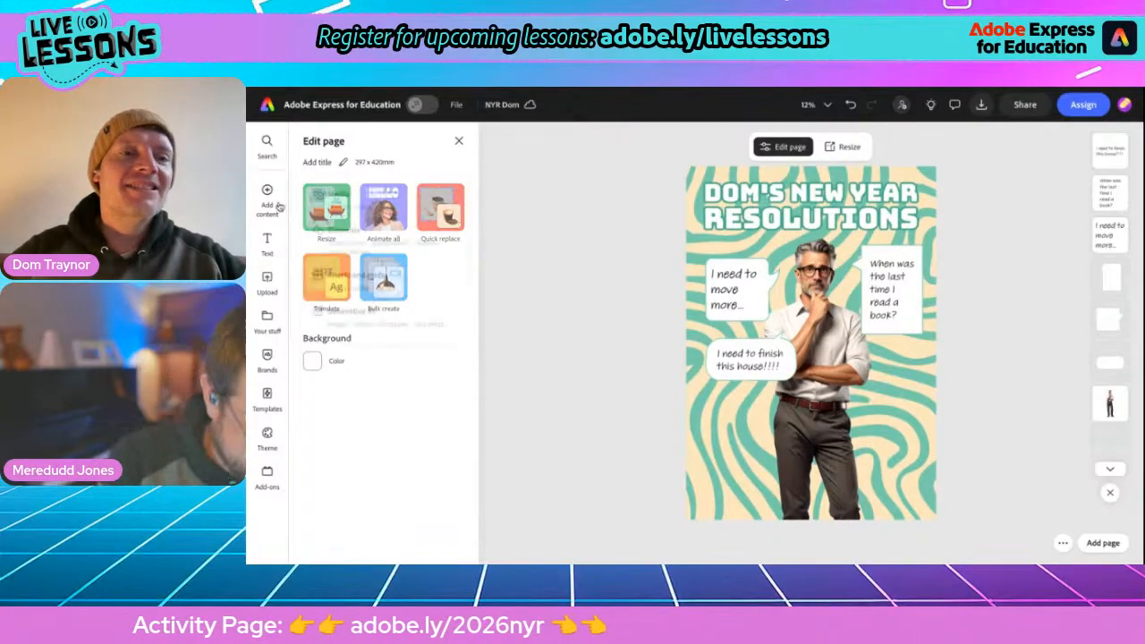
mouse_move(270, 200)
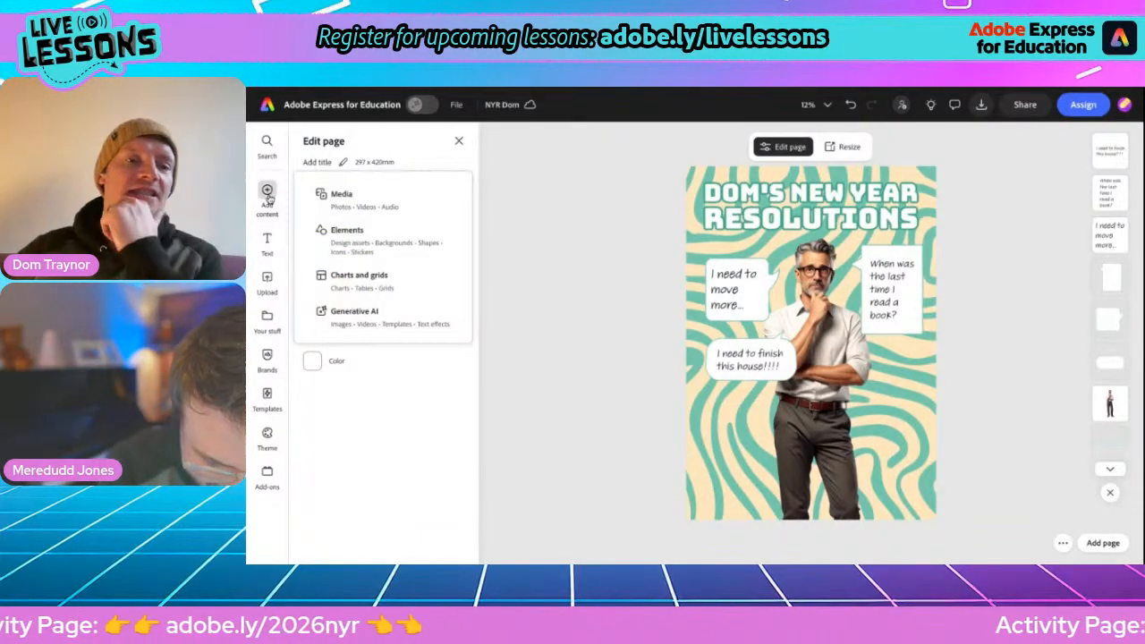
left_click(359, 242)
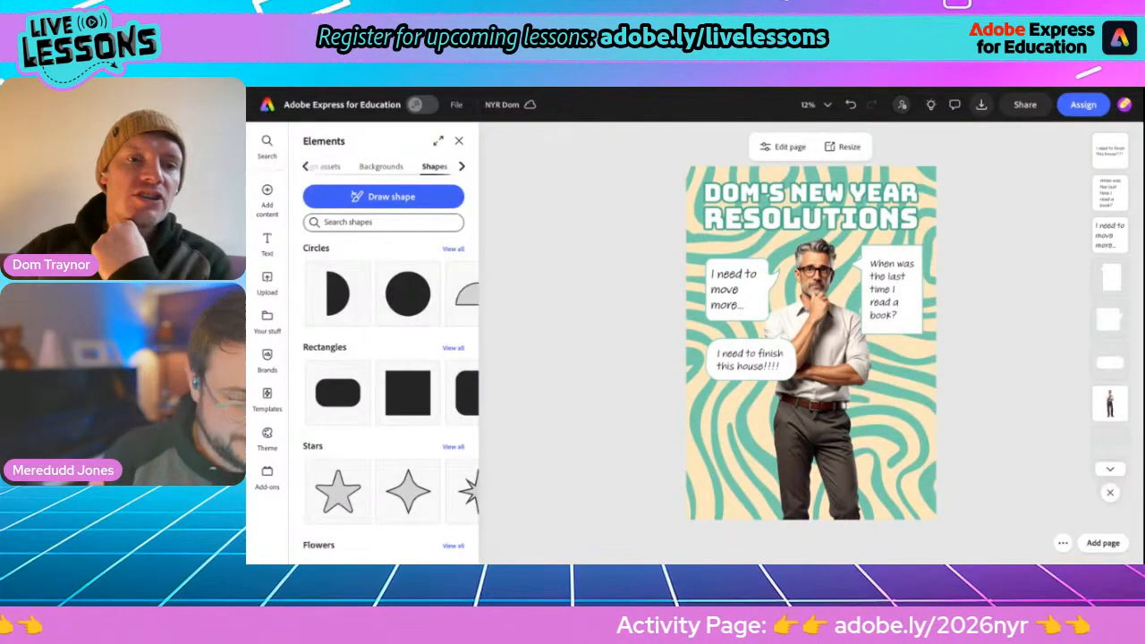
left_click(400, 301)
left_click(811, 357)
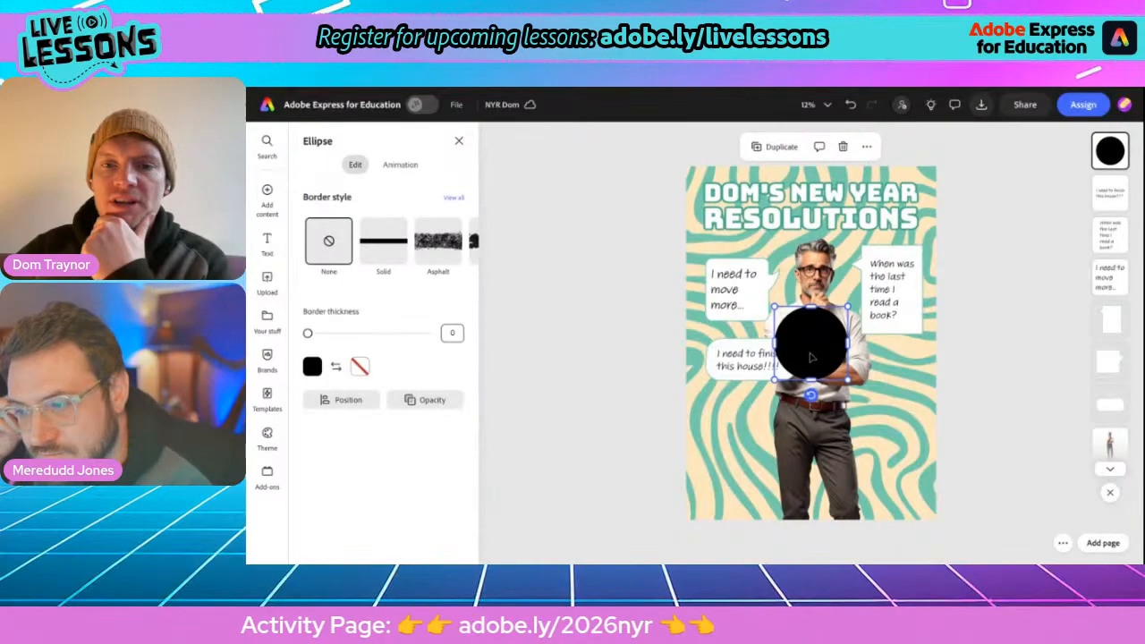
Fill the circle with orange, then shrink and place it beneath the "I need to finish this house!!!!" bubble
left_click(312, 367)
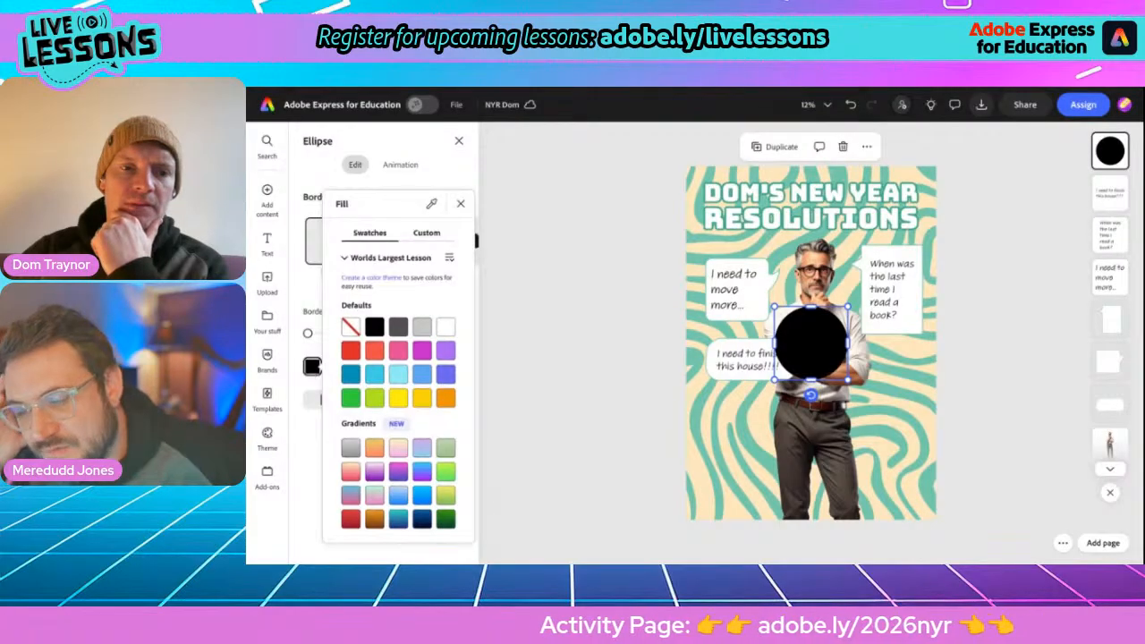
left_click(446, 398)
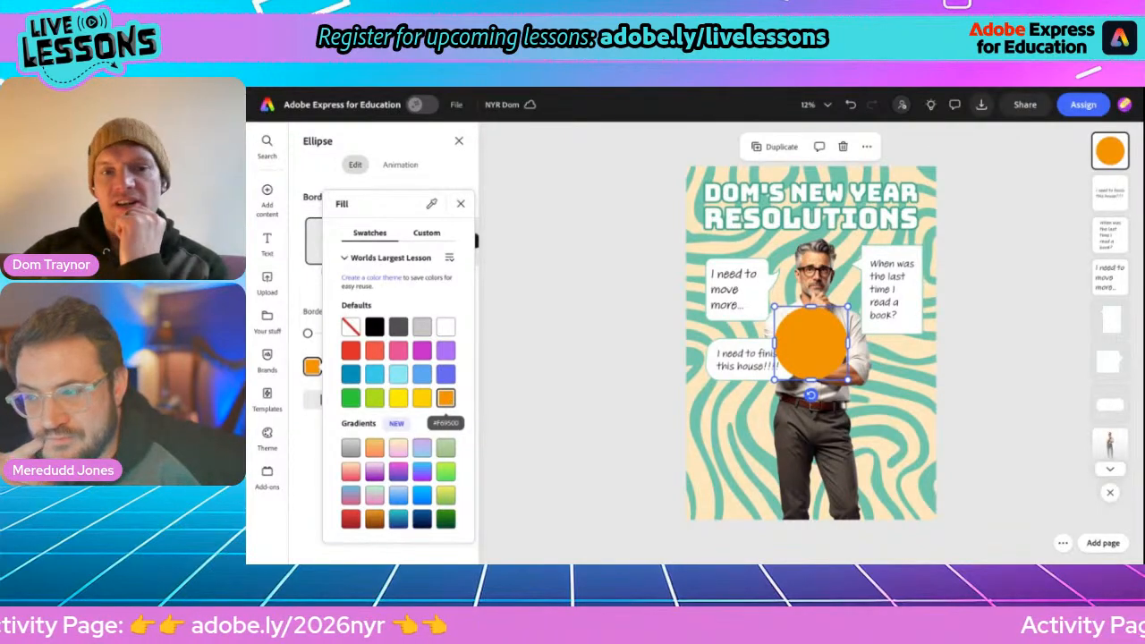
left_click(849, 308)
left_click_drag(848, 306, 731, 420)
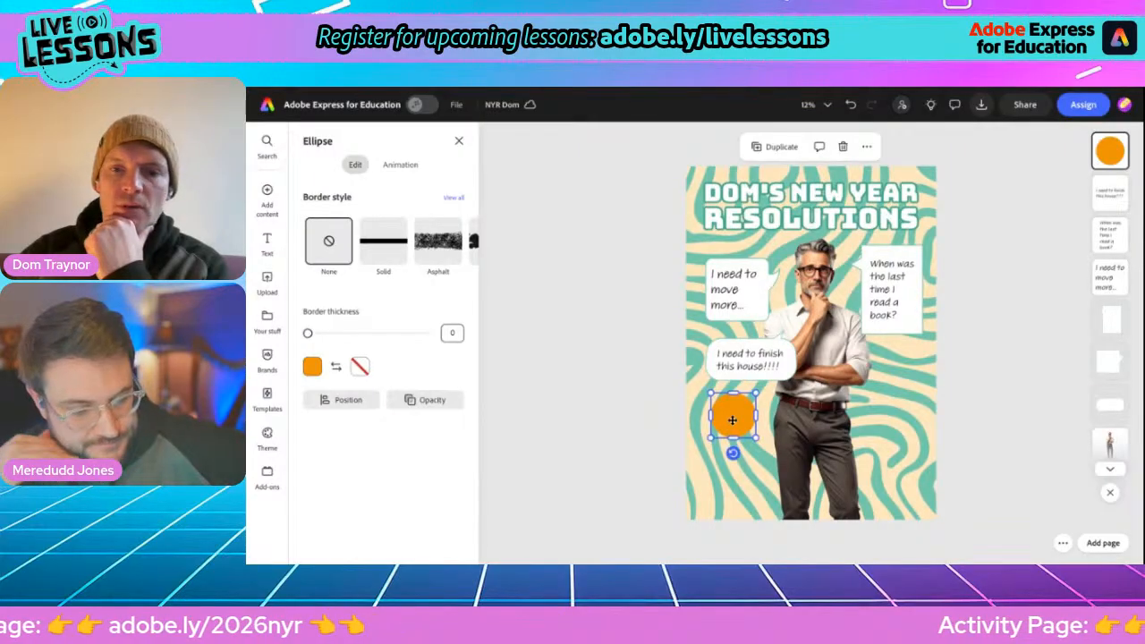
Duplicate the orange circle twice and stack the circles in an evenly spaced vertical column beneath the lower bubble
left_click(786, 149)
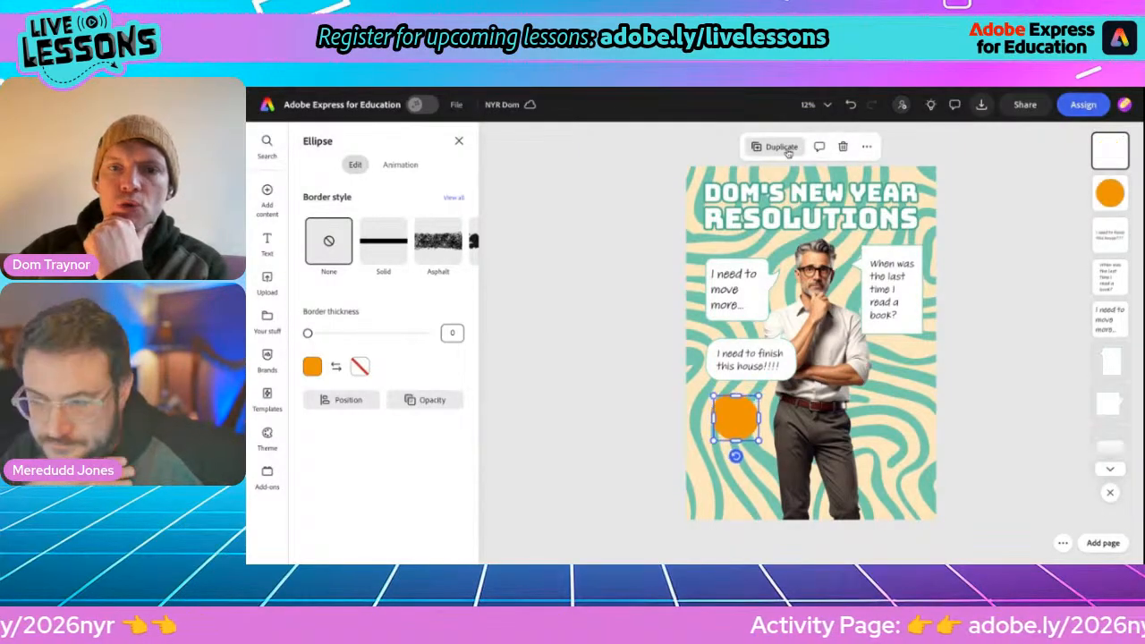
left_click_drag(730, 416, 725, 455)
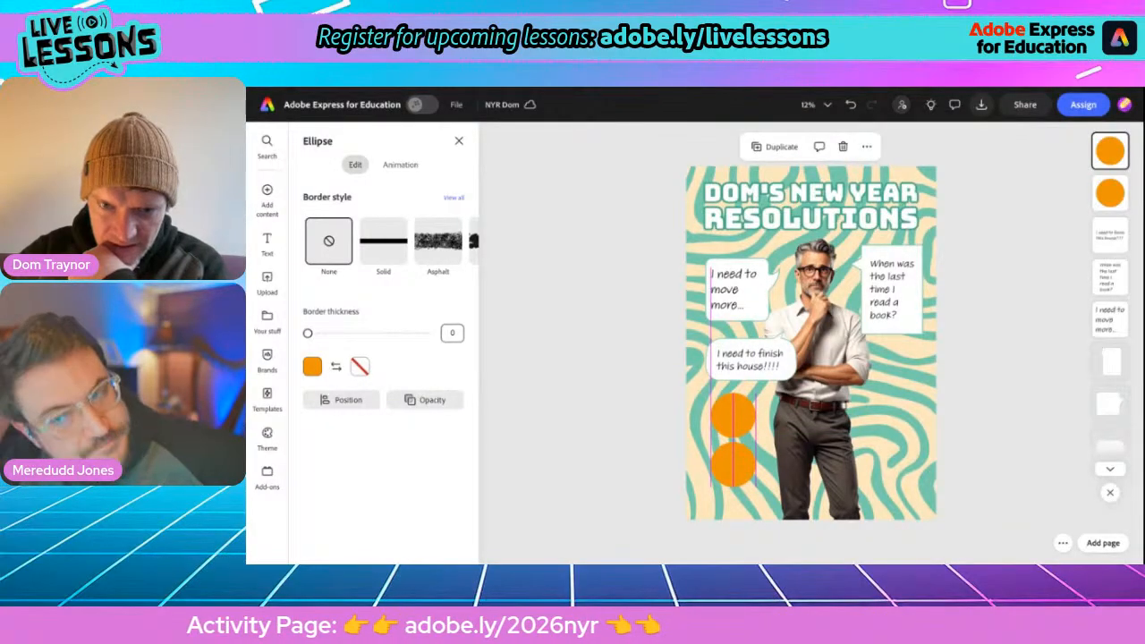
left_click_drag(725, 455, 726, 458)
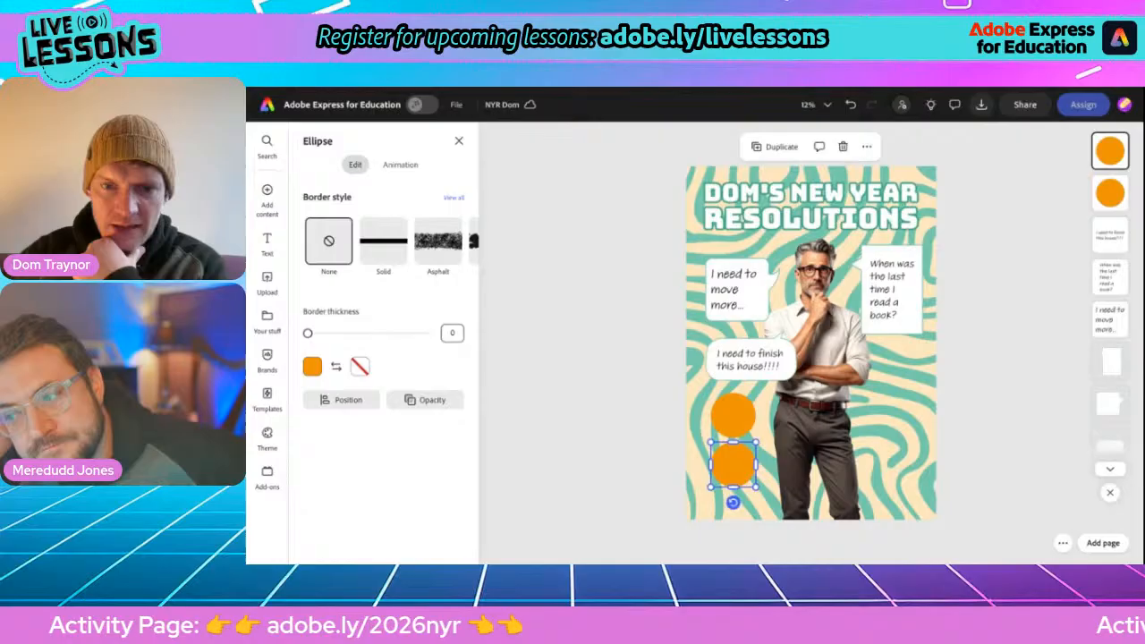
left_click(731, 411)
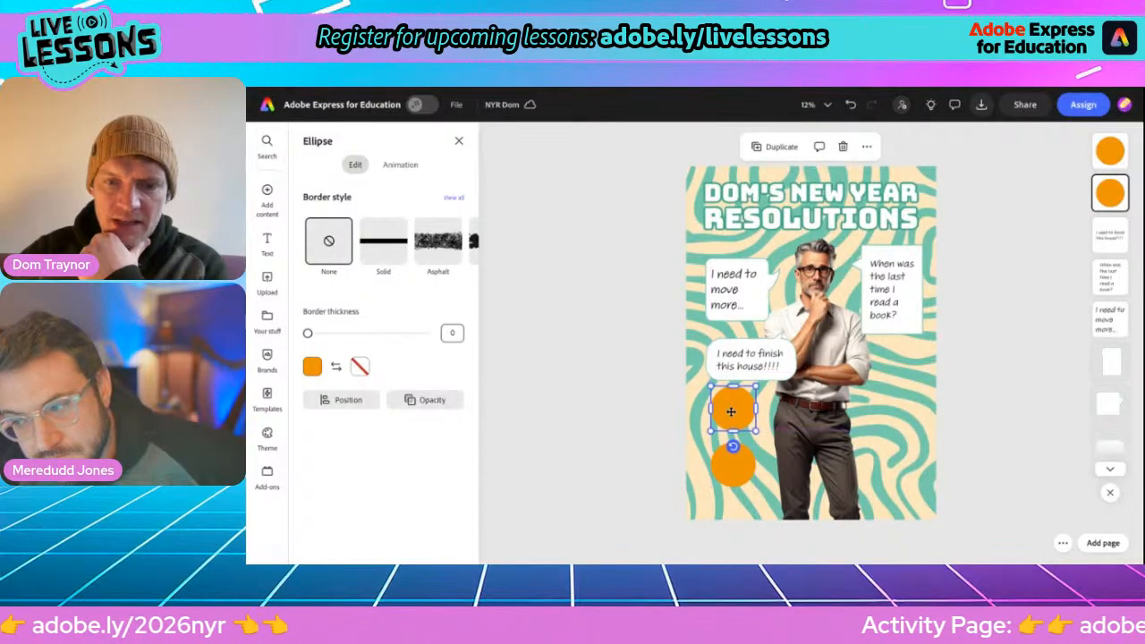
left_click(726, 469)
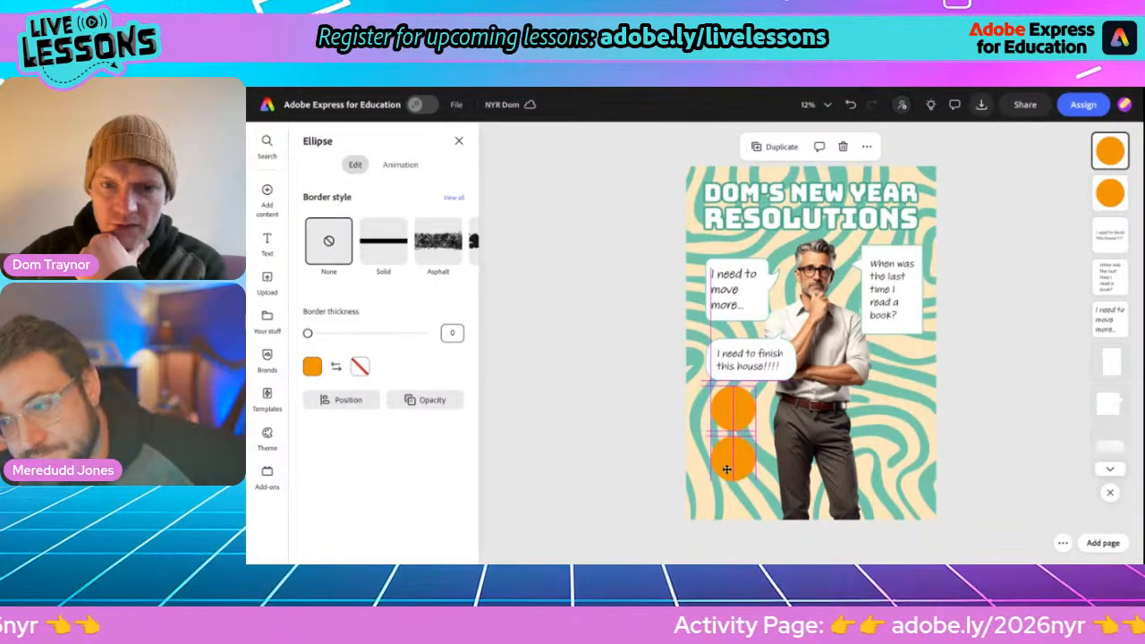
left_click_drag(726, 469, 730, 505)
left_click(792, 150)
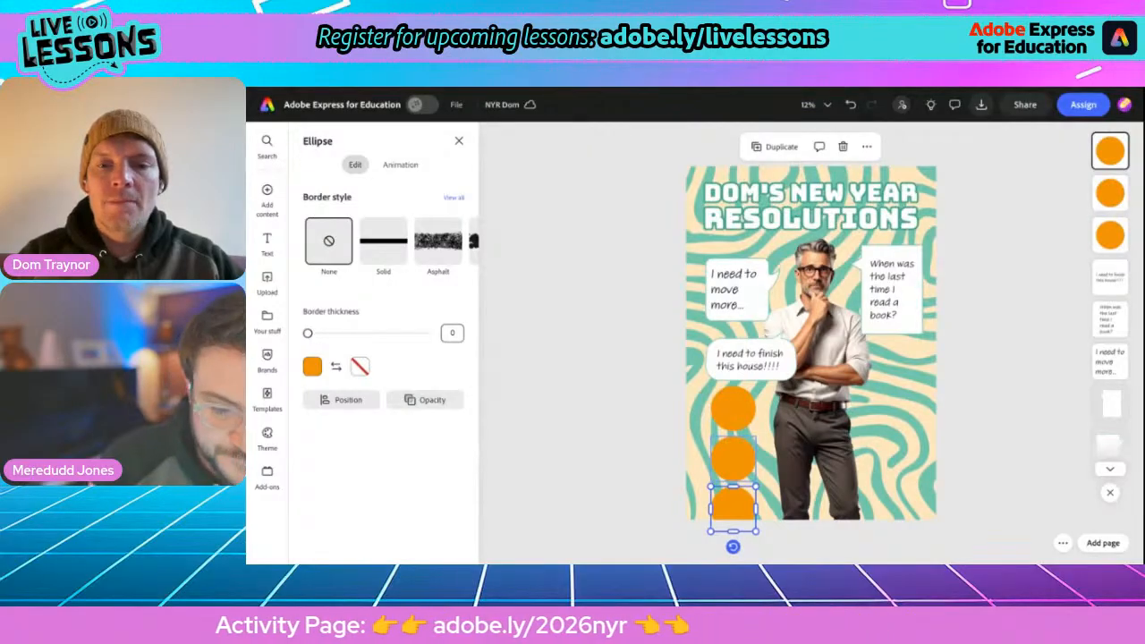
Scale down all three orange circles together so the column fits within the page
left_click(732, 458, "shift")
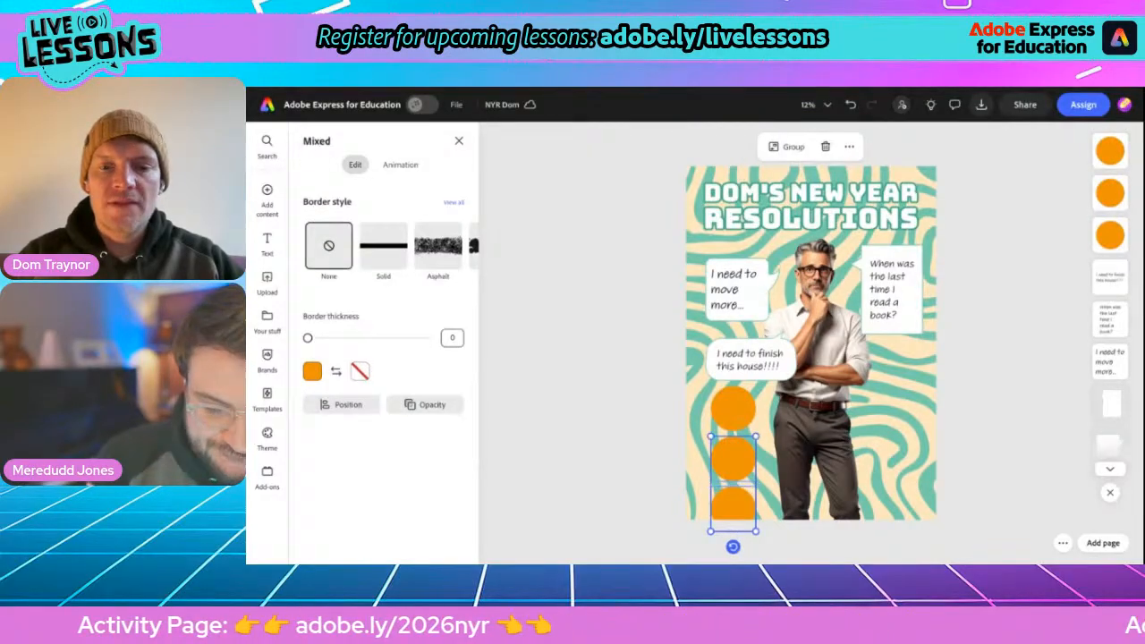
left_click(732, 411, "shift")
left_click_drag(756, 530, 748, 516)
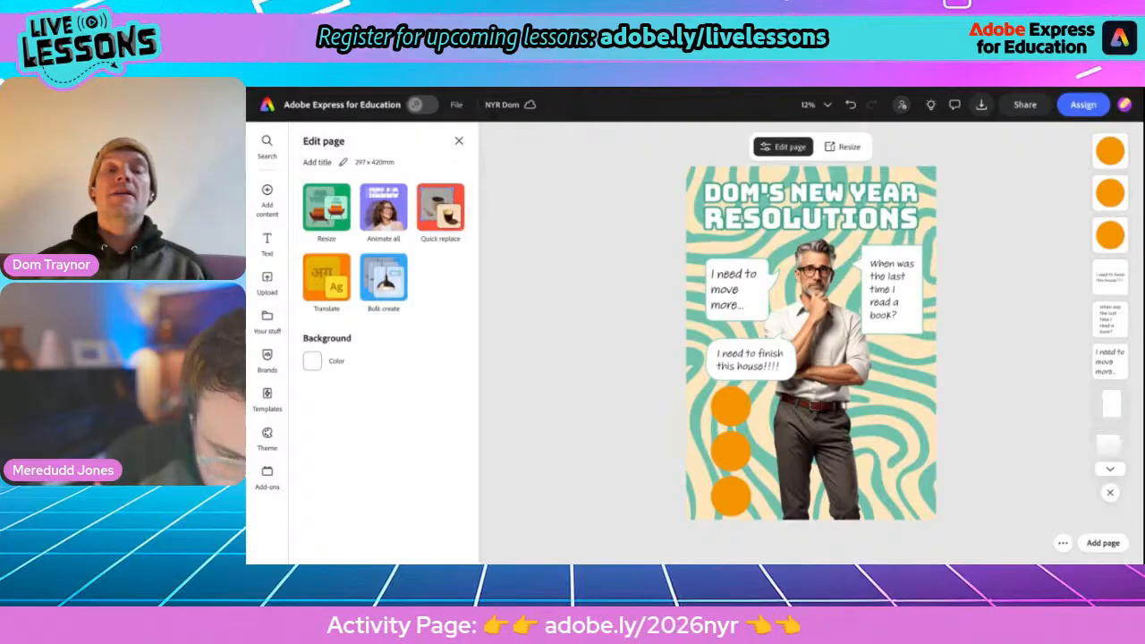
Examine the column of orange circles and the speech bubbles above it at closer zoom
scroll(697, 458, "up", 3)
scroll(697, 458, "up", 3)
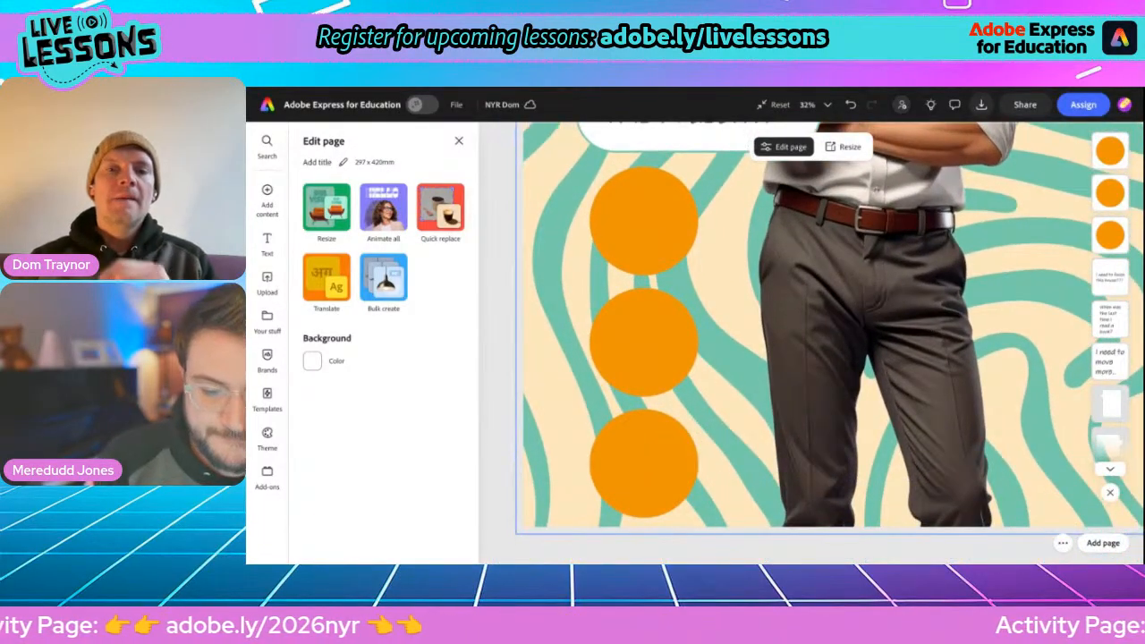
scroll(838, 324, "down", 1)
scroll(838, 324, "down", 3)
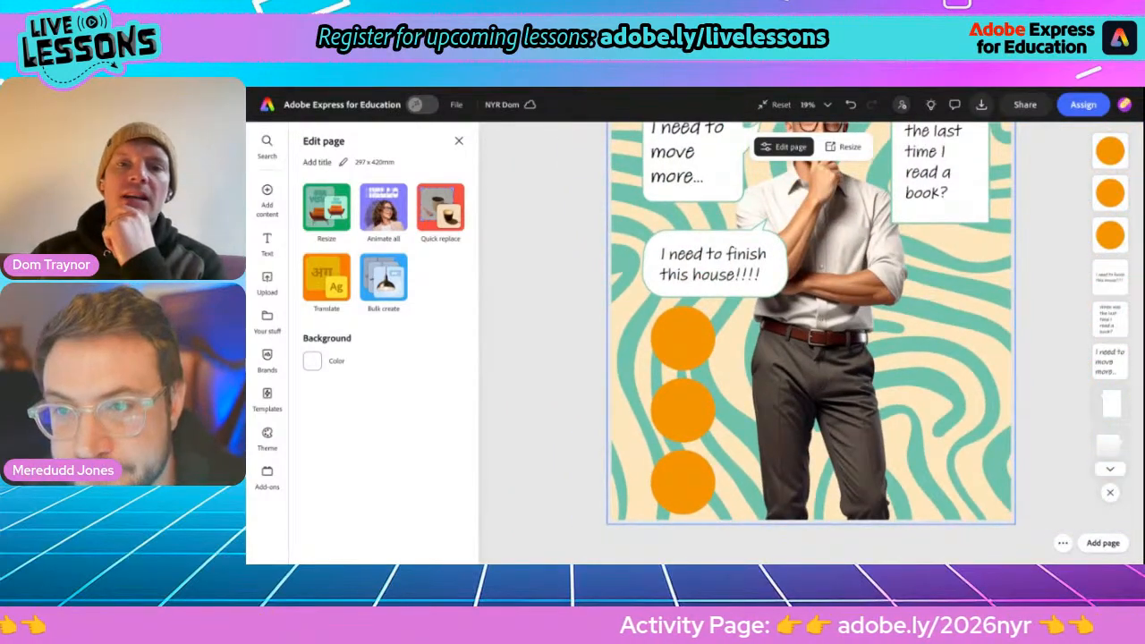
scroll(597, 356, "up", 2)
scroll(597, 355, "up", 1)
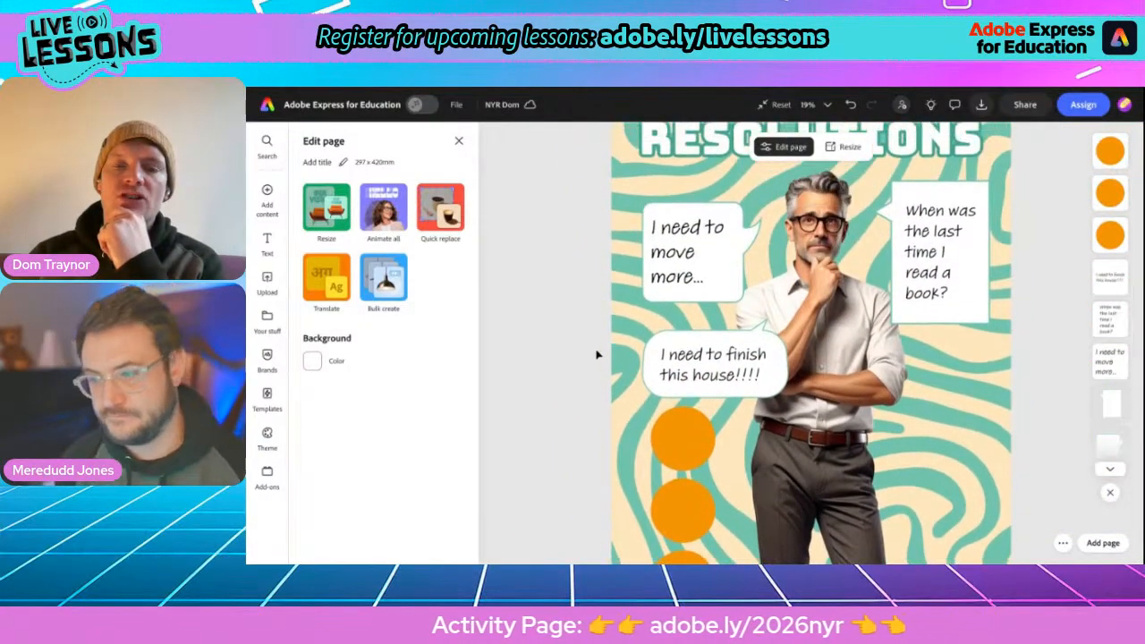
scroll(597, 355, "down", 2)
scroll(811, 343, "up", 2)
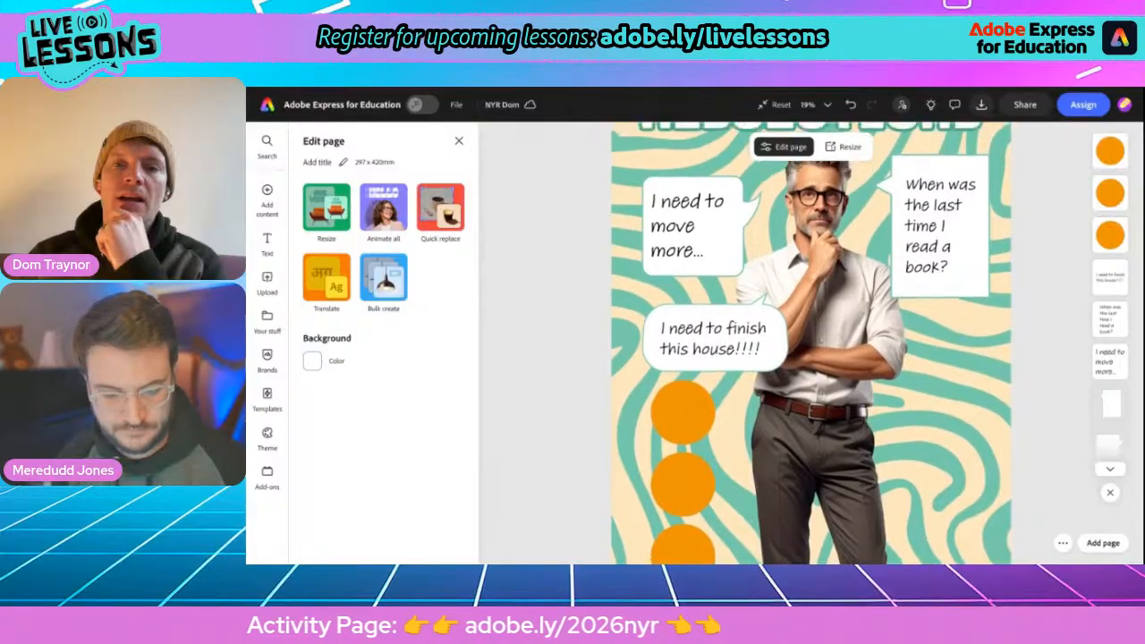
scroll(811, 342, "down", 2)
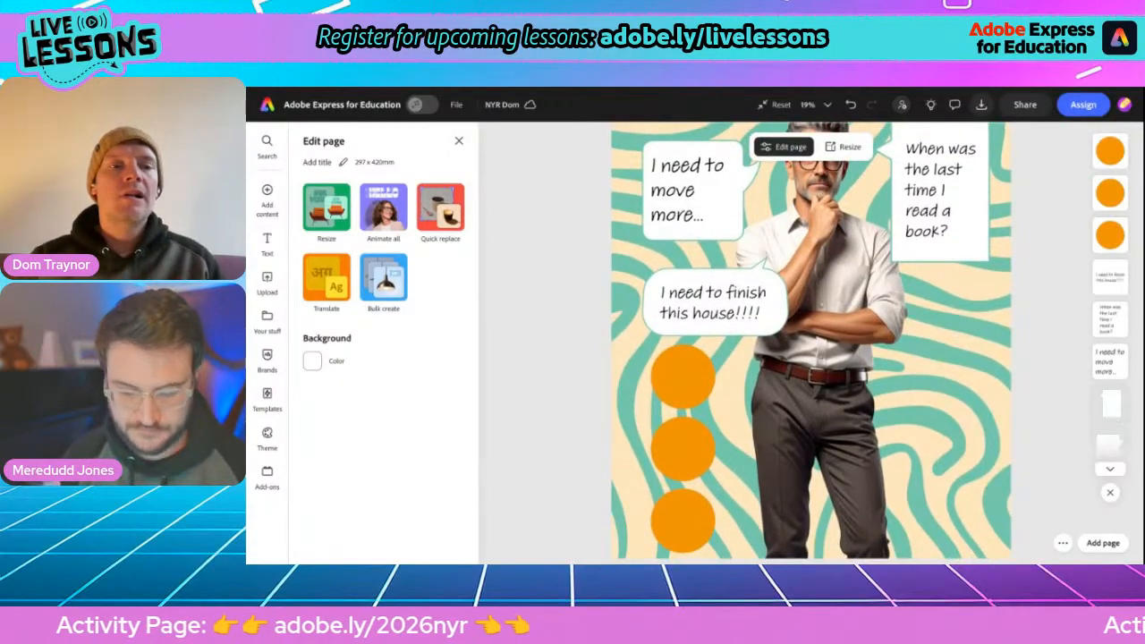
Search the icon elements for "swim"
mouse_move(270, 199)
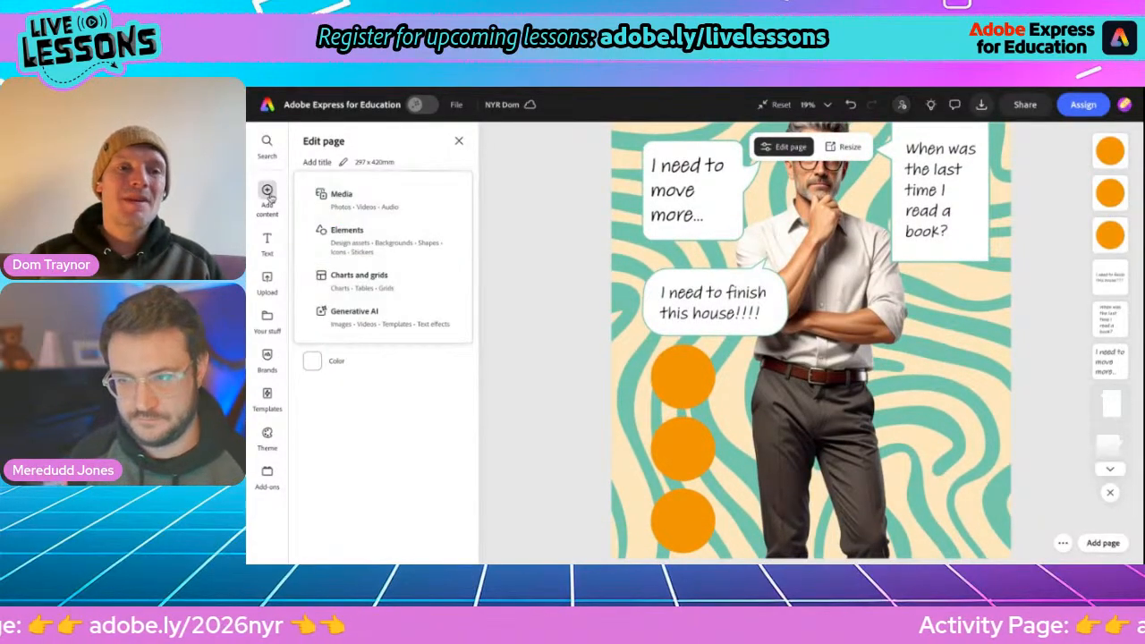
left_click(365, 244)
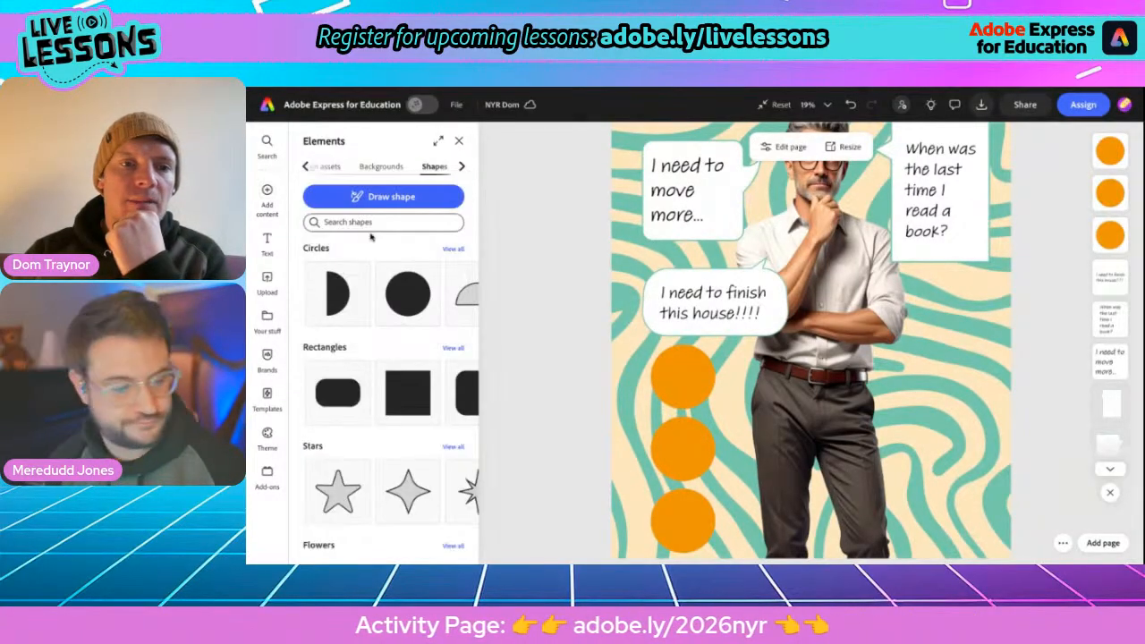
left_click(459, 169)
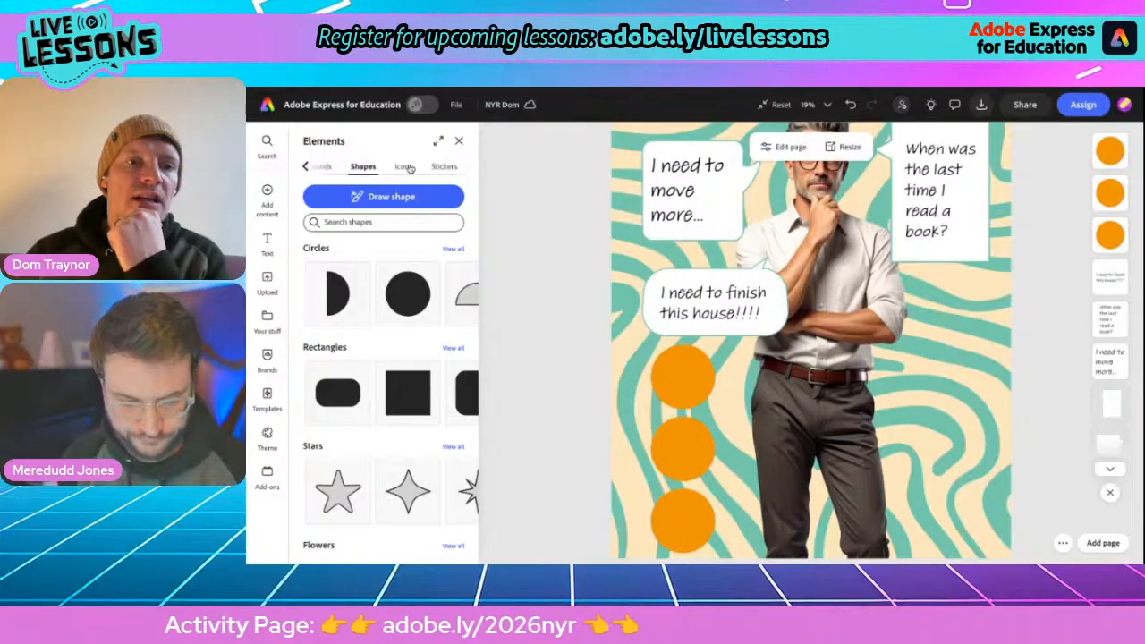
left_click(404, 167)
left_click(362, 195)
type("swim")
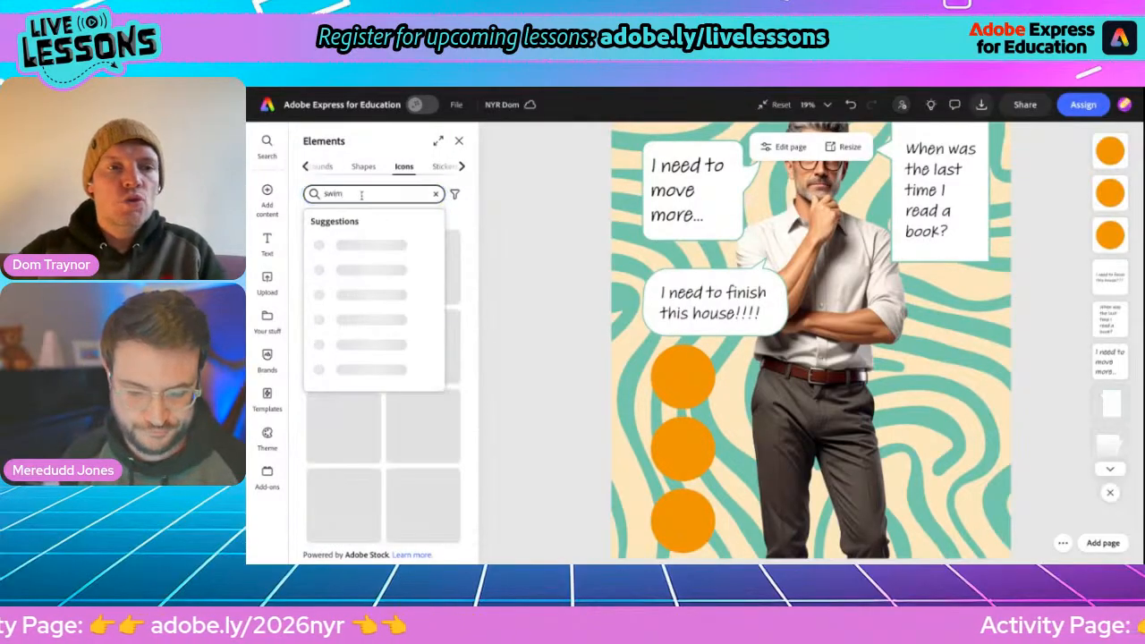
key("Return")
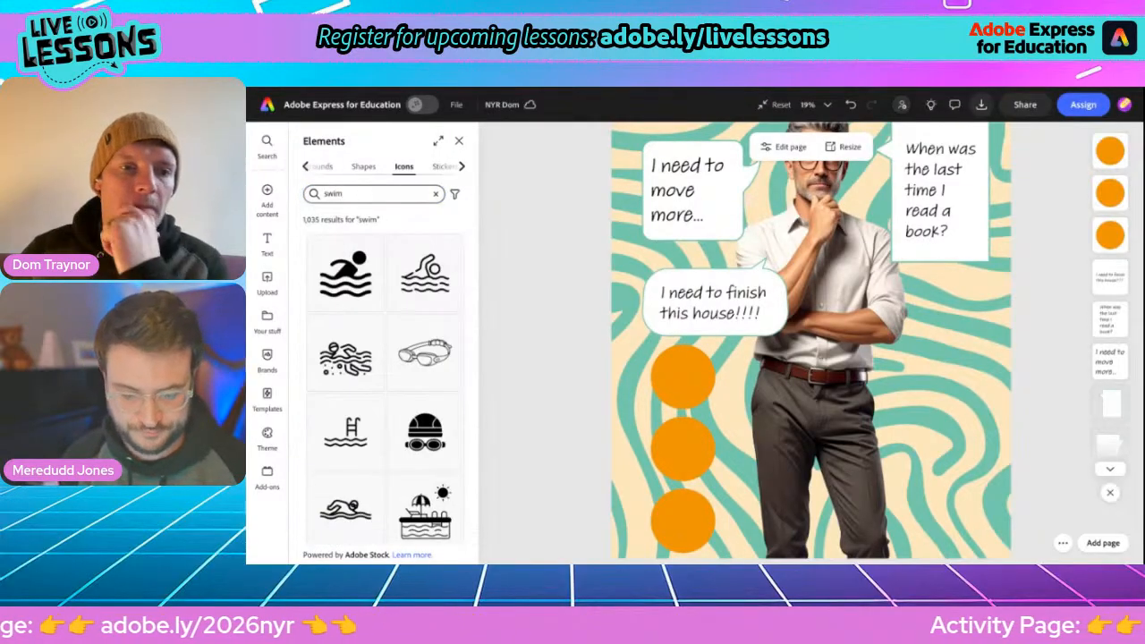
Add the solid swimmer-over-waves icon from the "swim" results and set its fill to white
left_click(356, 279)
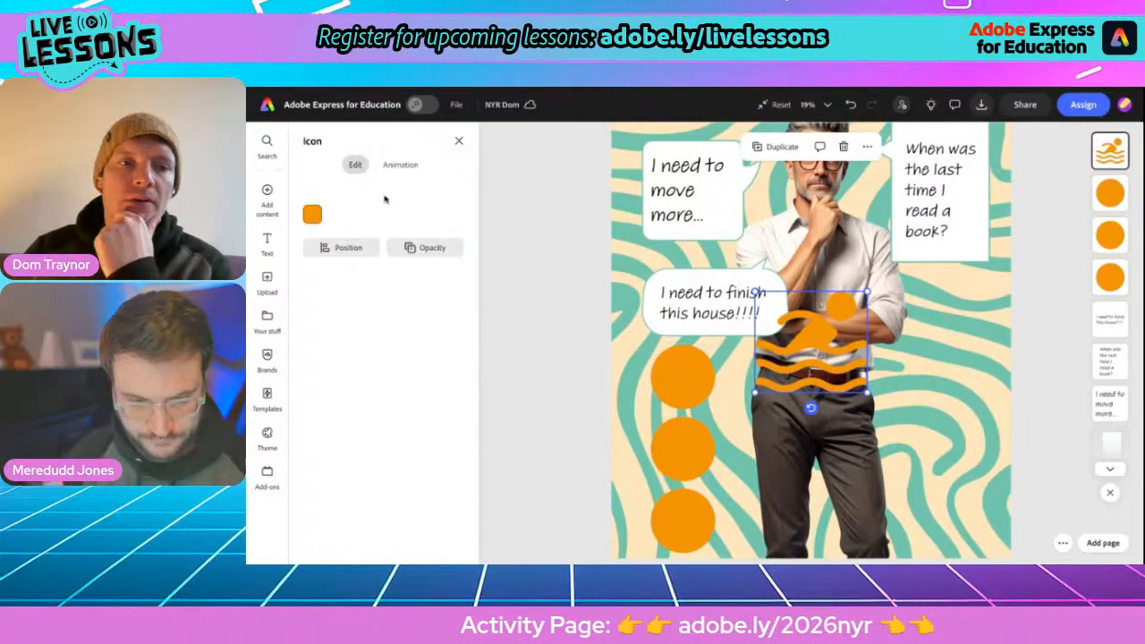
left_click(313, 215)
left_click(441, 236)
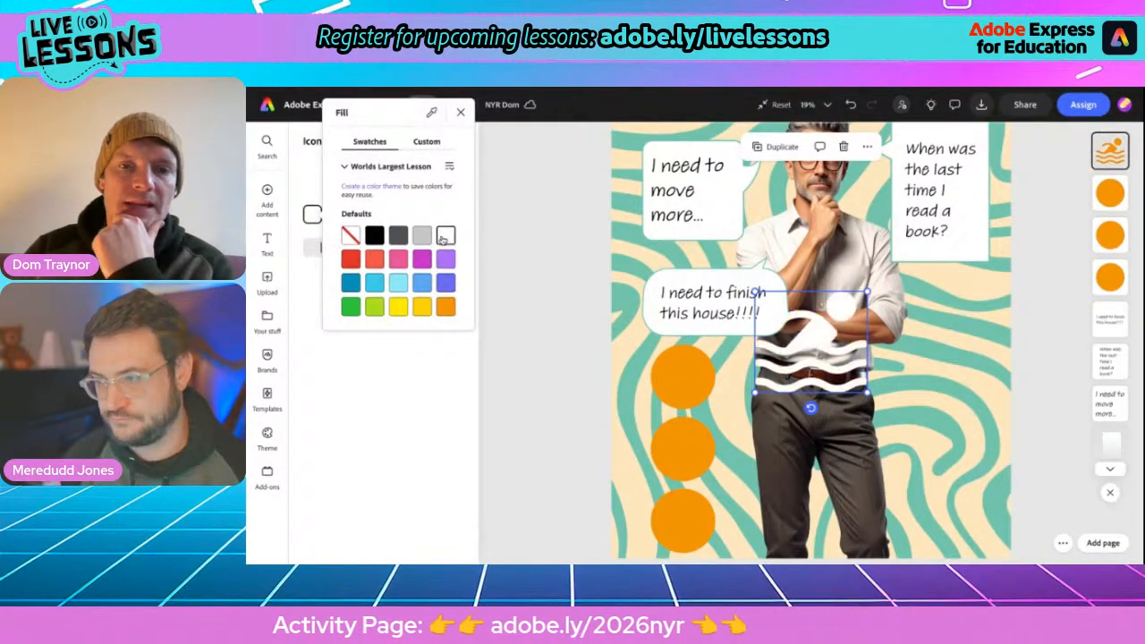
Scale down the white swimmer icon and centre it on the uppermost orange circle
left_click(867, 294)
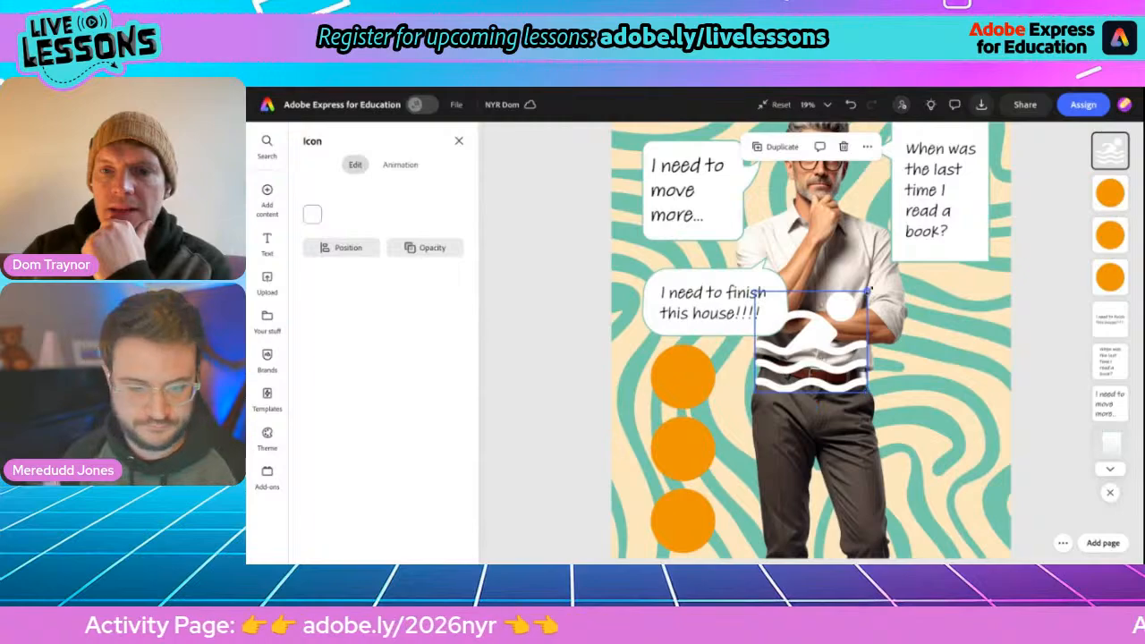
left_click_drag(867, 292, 686, 379)
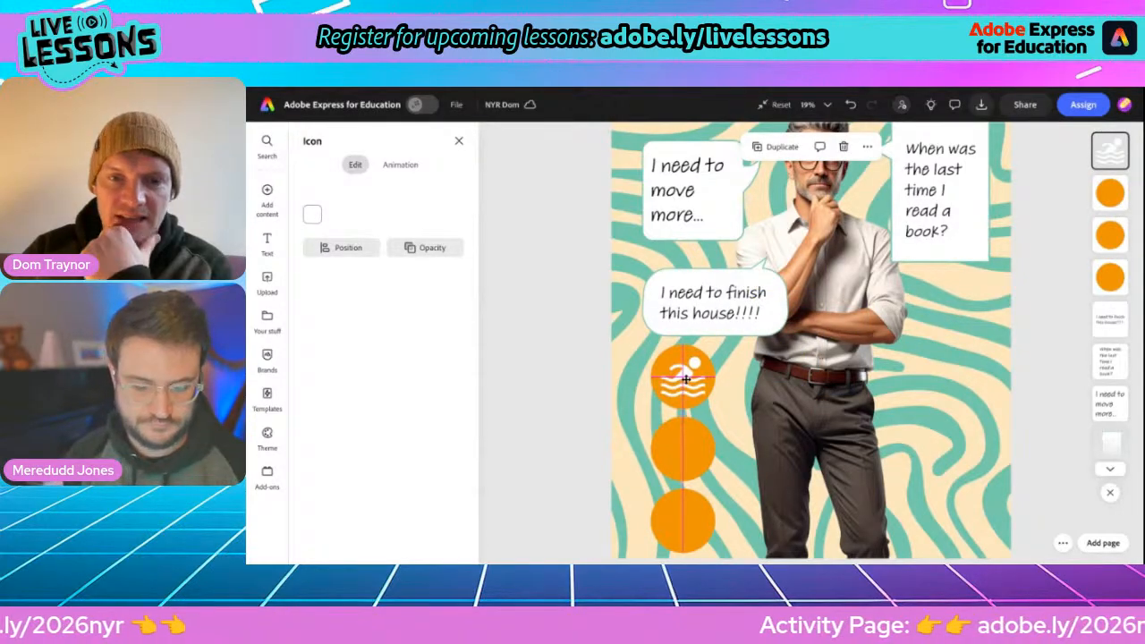
left_click_drag(686, 379, 684, 379)
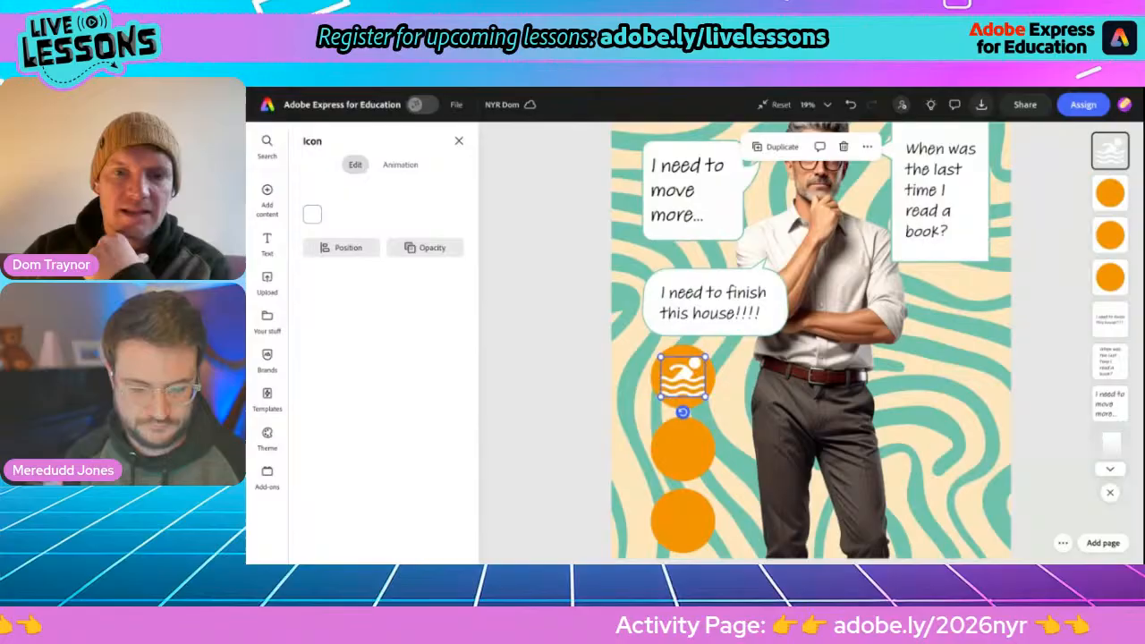
left_click(548, 407)
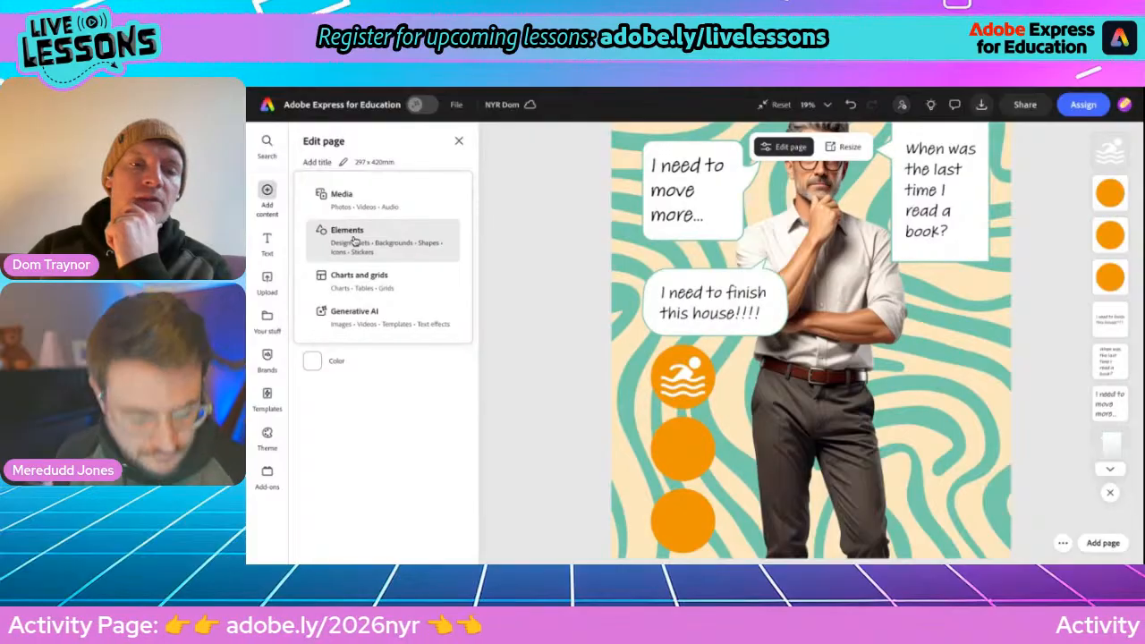
Search the icon elements for "book" and add the solid open-book icon to the page
left_click(354, 234)
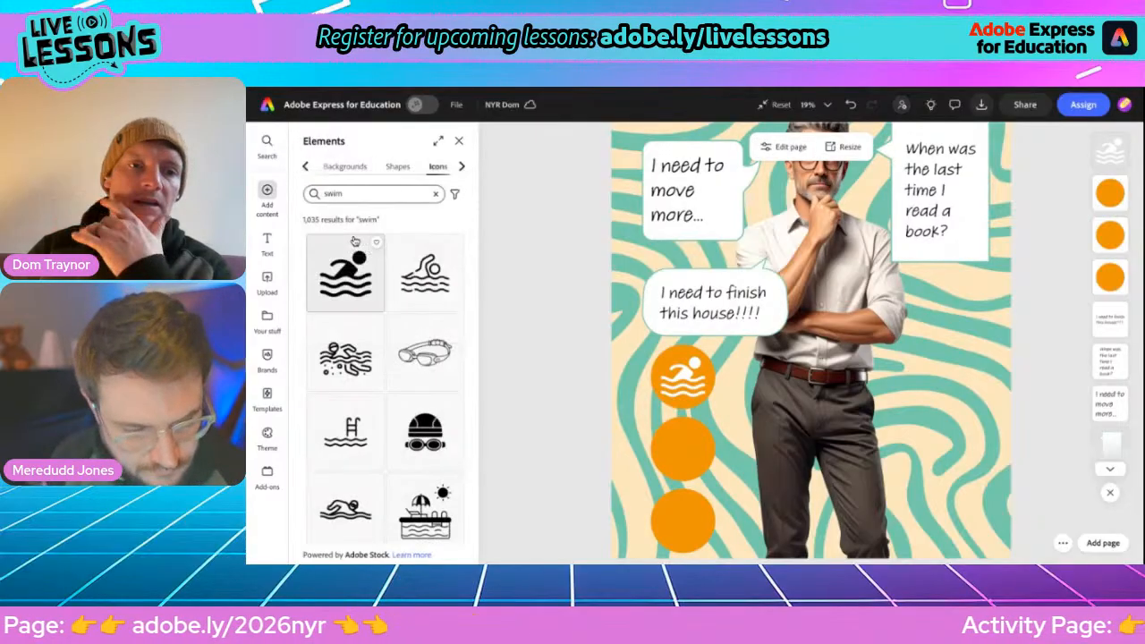
left_click(333, 194)
type("book")
key("Return")
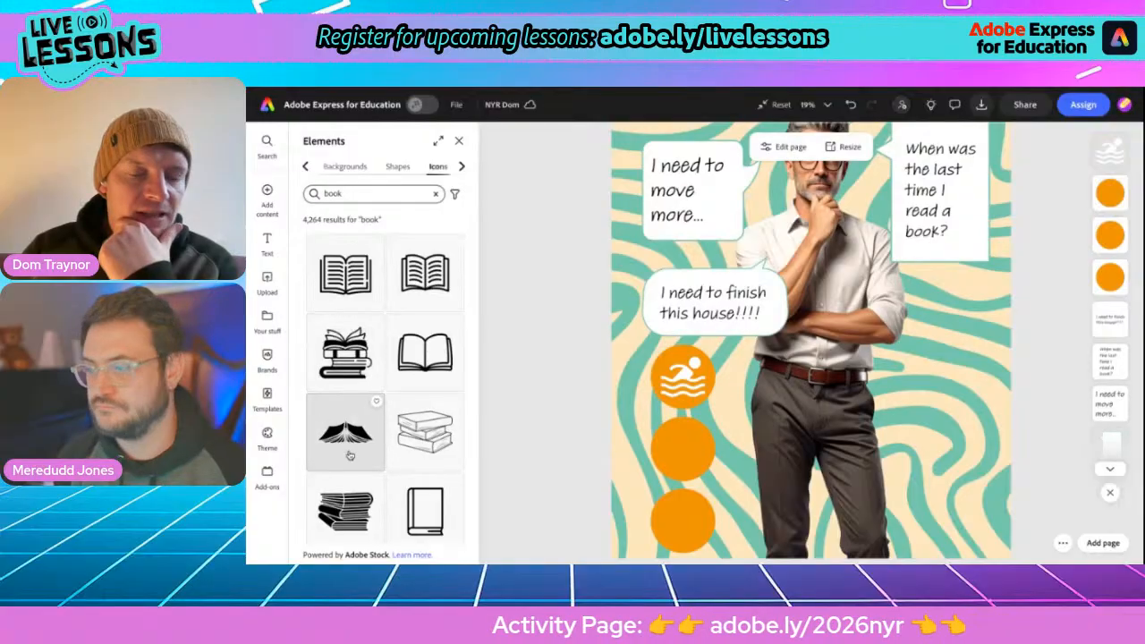
scroll(385, 376, "down", 3)
scroll(350, 454, "down", 3)
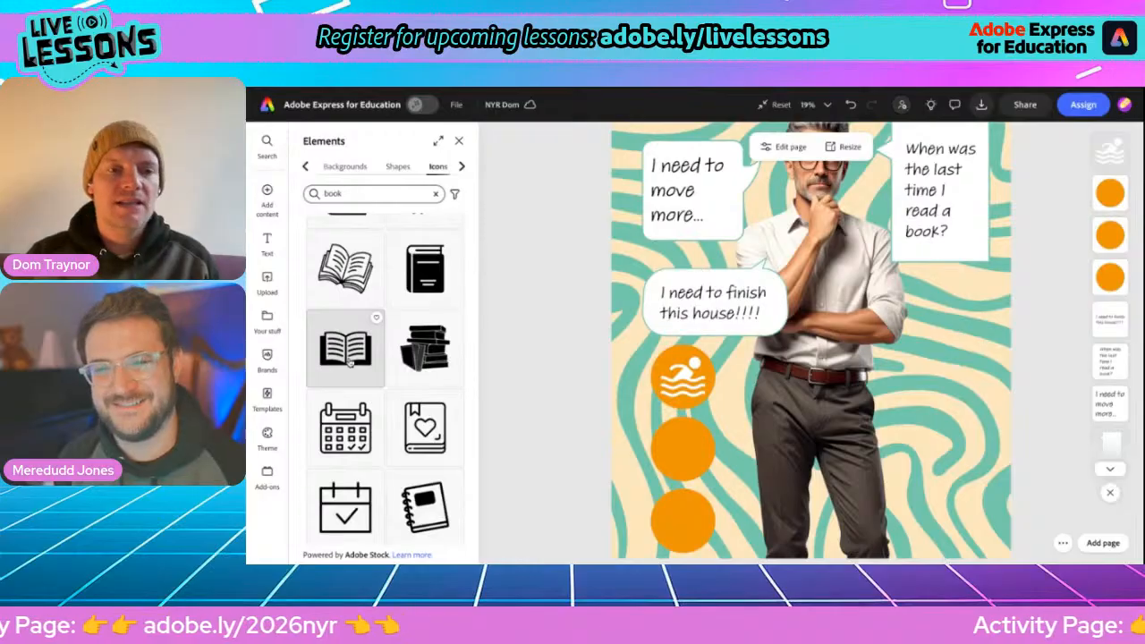
left_click(345, 350)
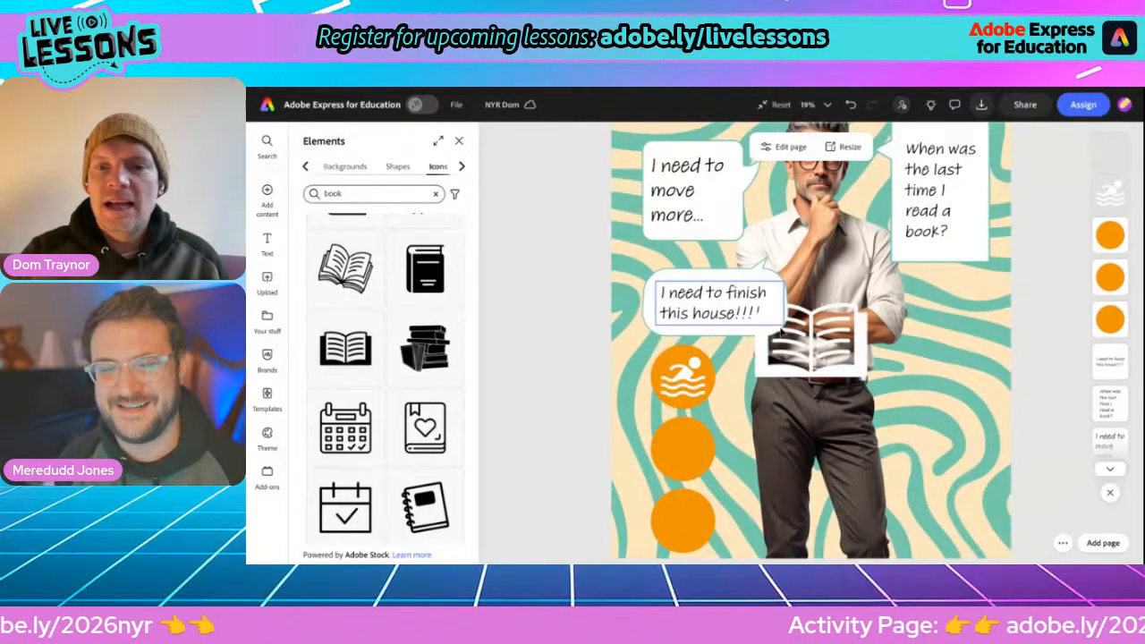
Scale down the open-book icon and centre it on the middle orange circle
left_click(816, 342)
left_click_drag(867, 304, 681, 451)
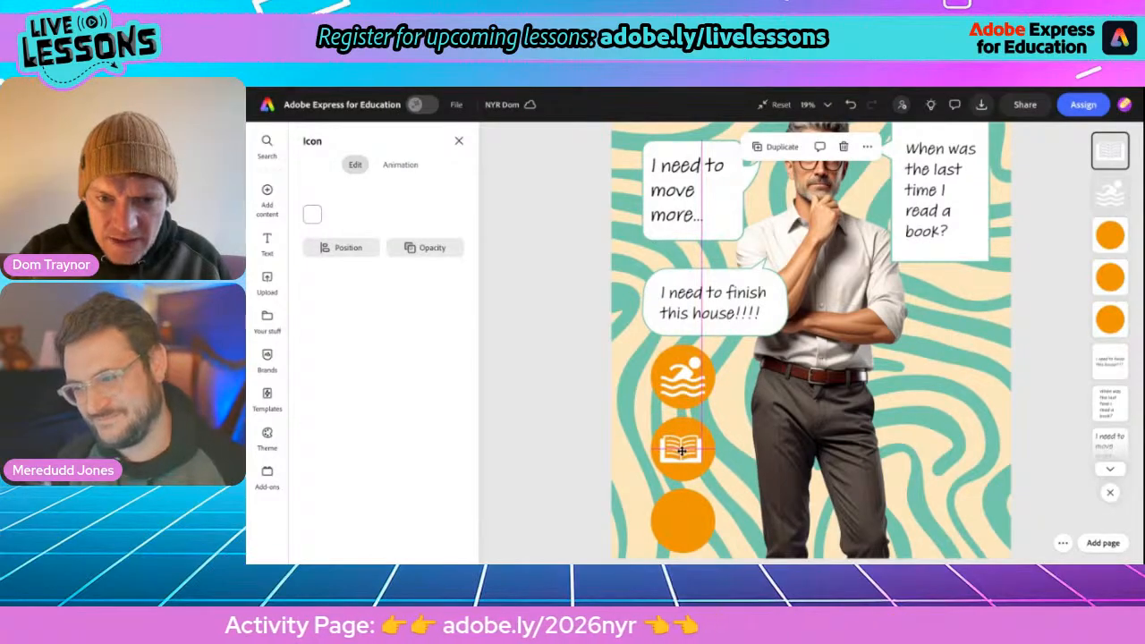
left_click_drag(682, 451, 683, 449)
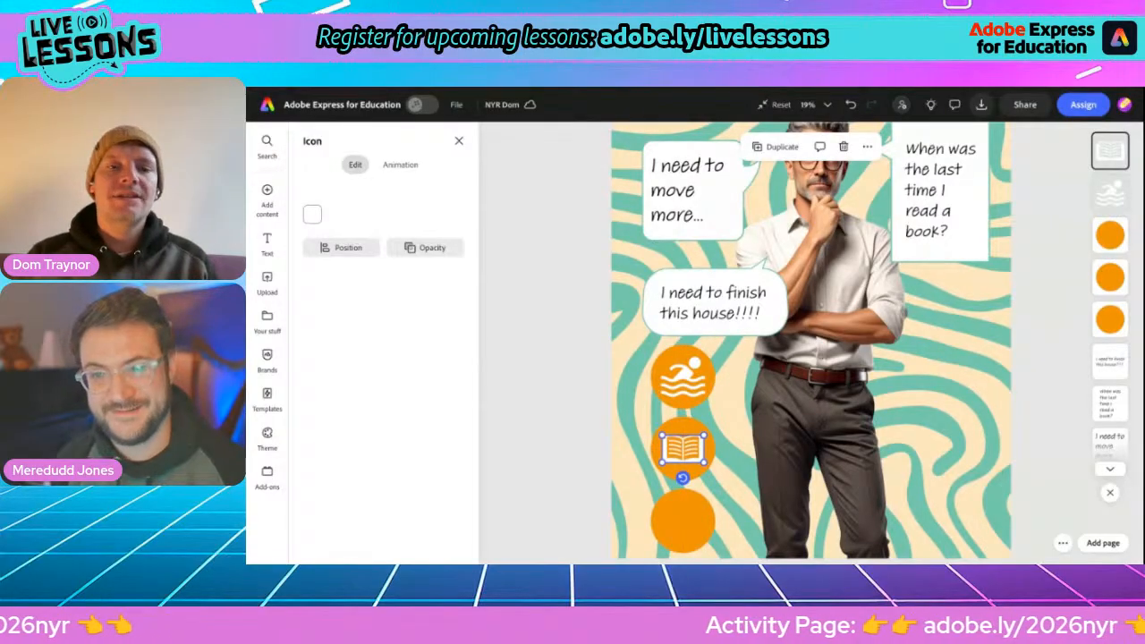
left_click(507, 324)
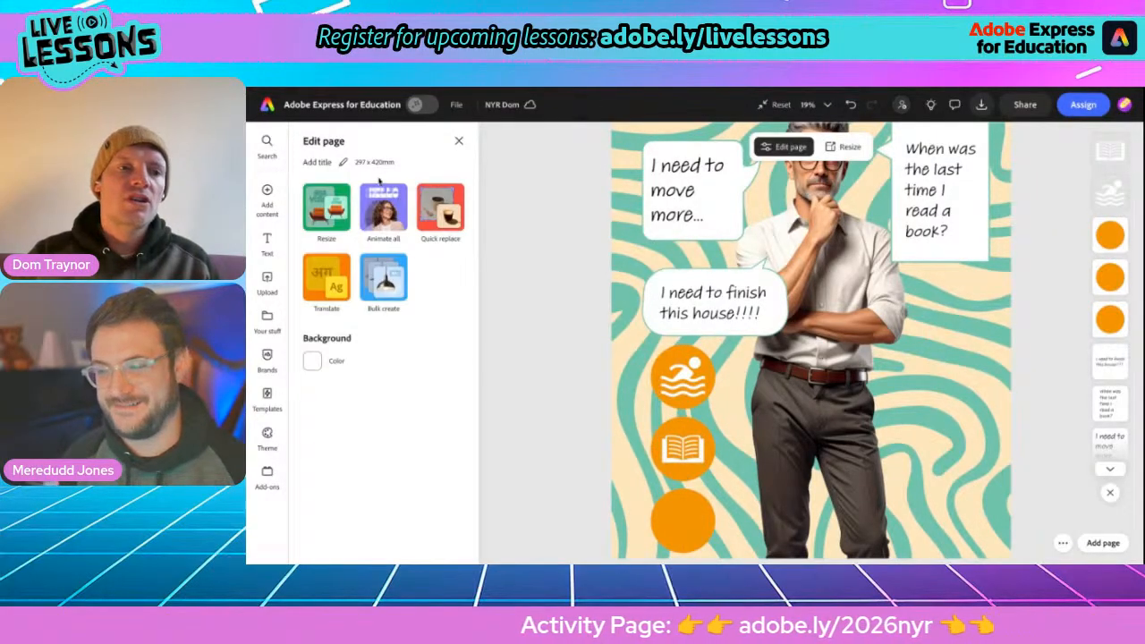
Search the icon elements for "diy" and add the crossed wrench and screwdriver icon
left_click(264, 195)
left_click(357, 251)
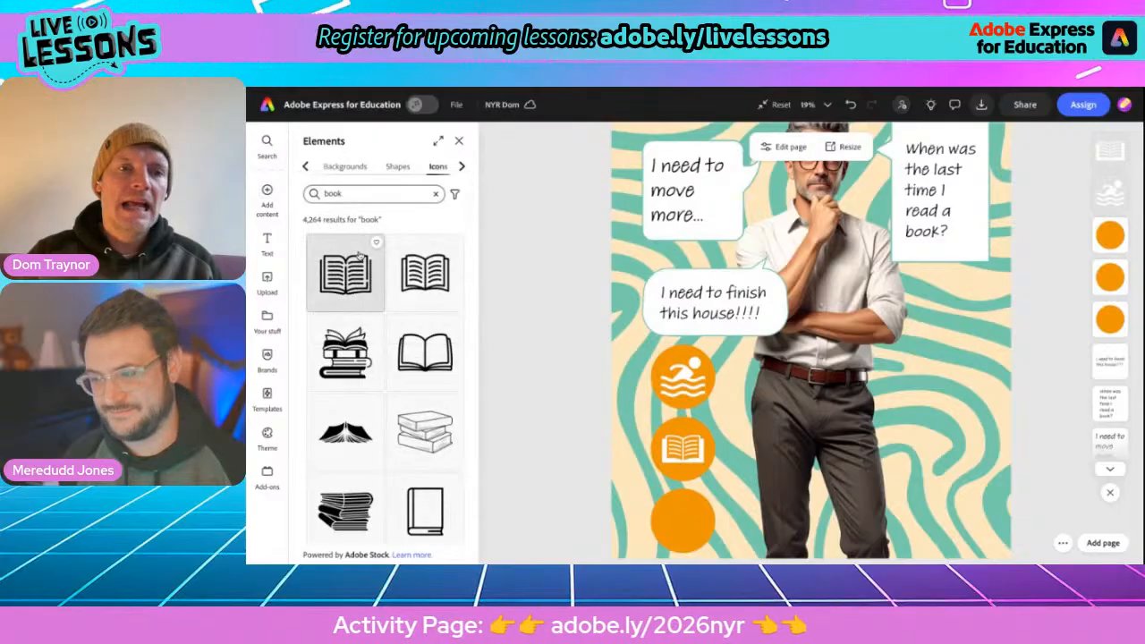
left_click(365, 190)
type("diy")
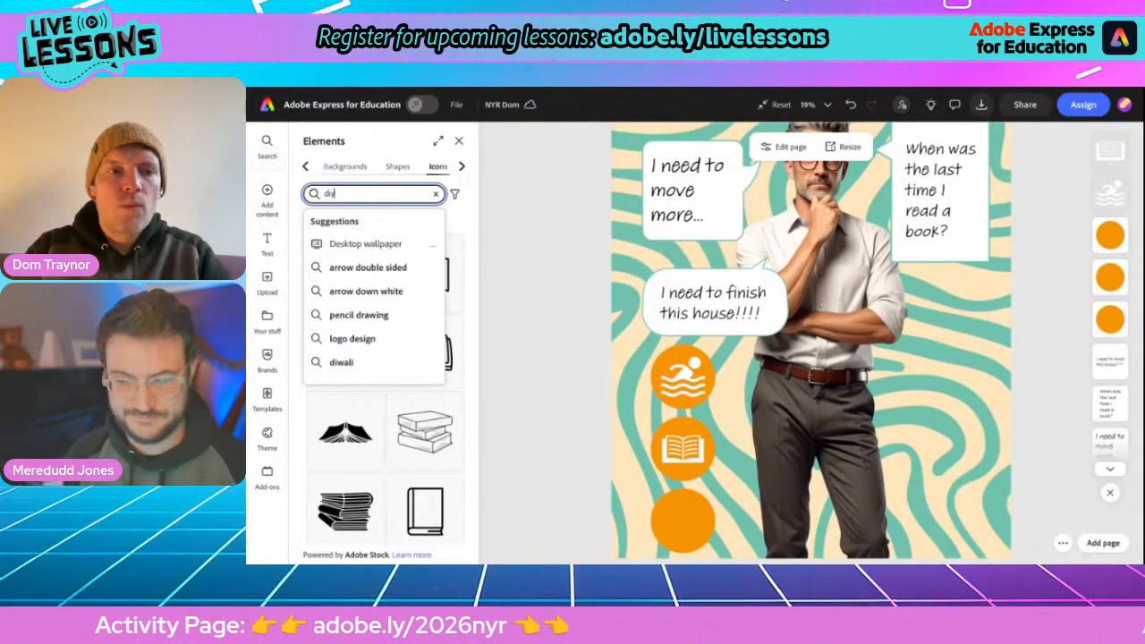
key("Return")
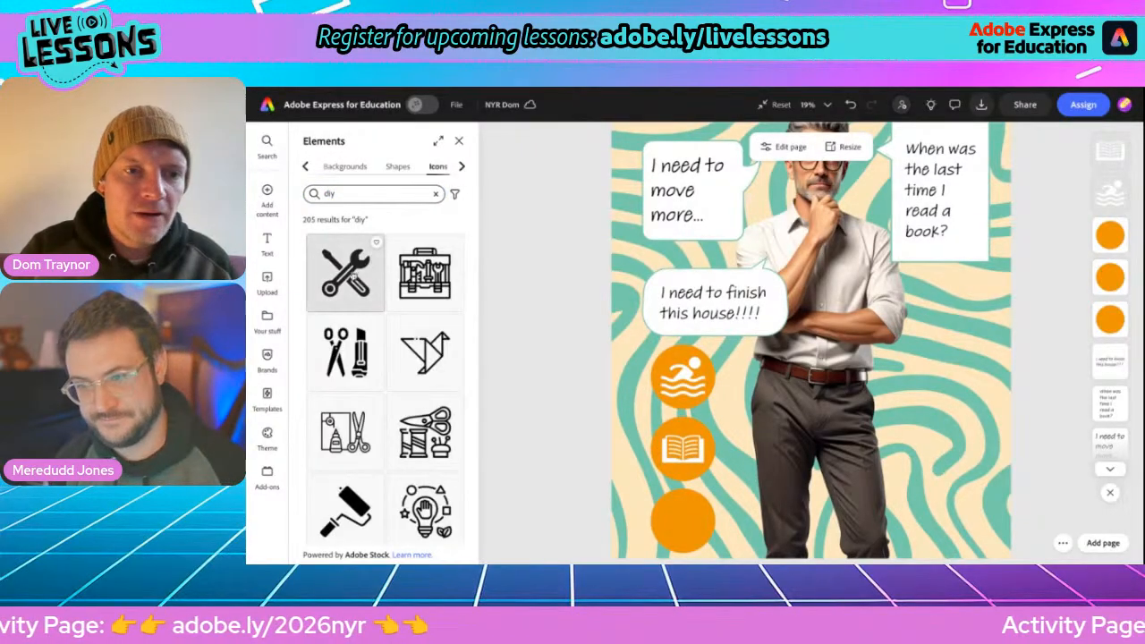
left_click(345, 271)
Scale down the crossed tools icon and centre it on the lowest orange circle
left_click(824, 353)
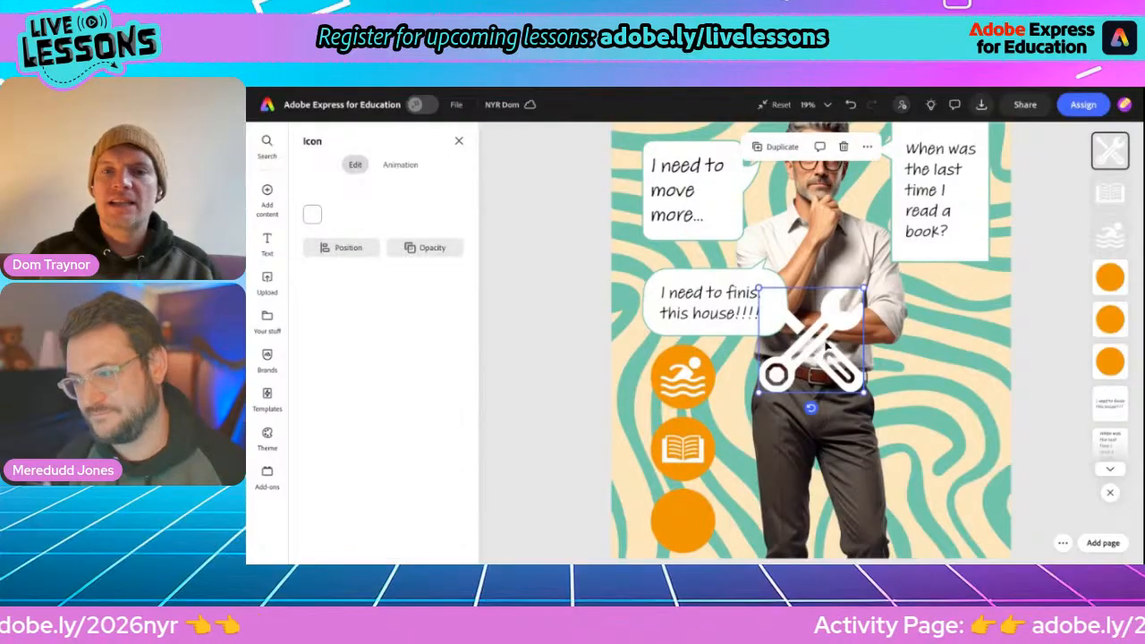
left_click_drag(861, 290, 679, 528)
left_click(519, 434)
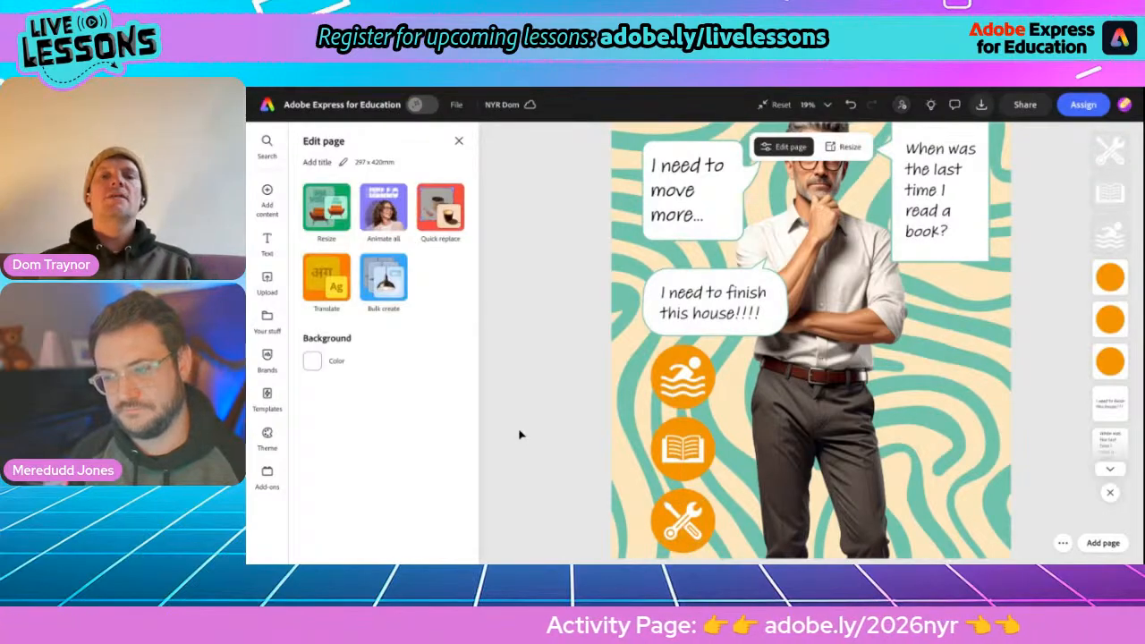
scroll(518, 434, "down", 5)
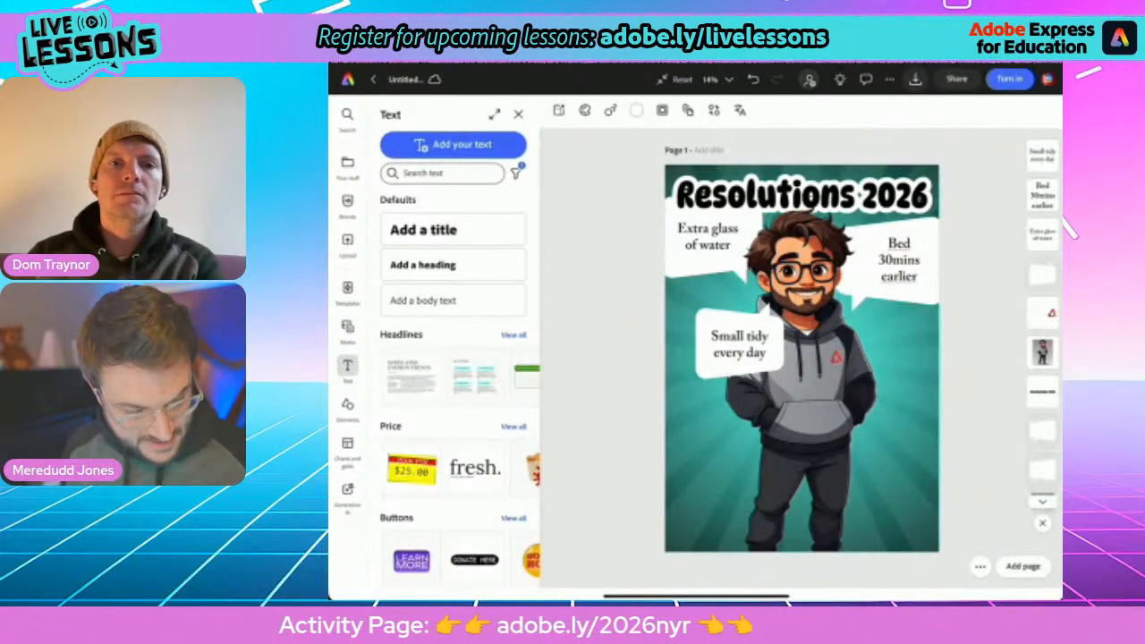
Add a solid circle shape to the "Resolutions 2026" poster, shrunk and placed beside the figure below the "Small tidy every day" bubble
left_click(348, 406)
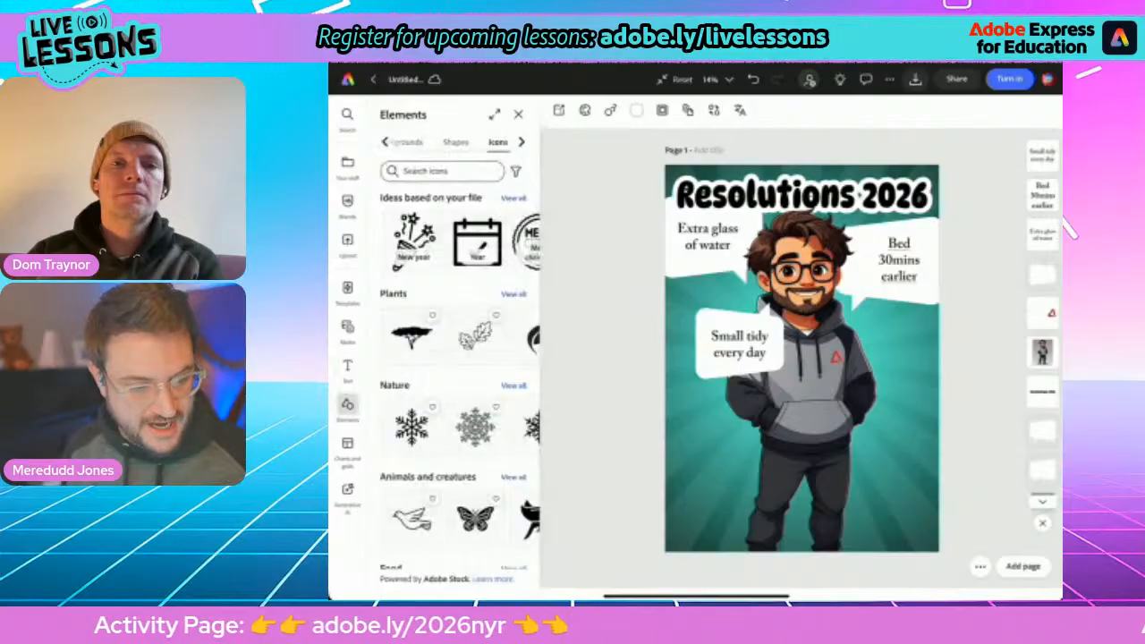
left_click(456, 142)
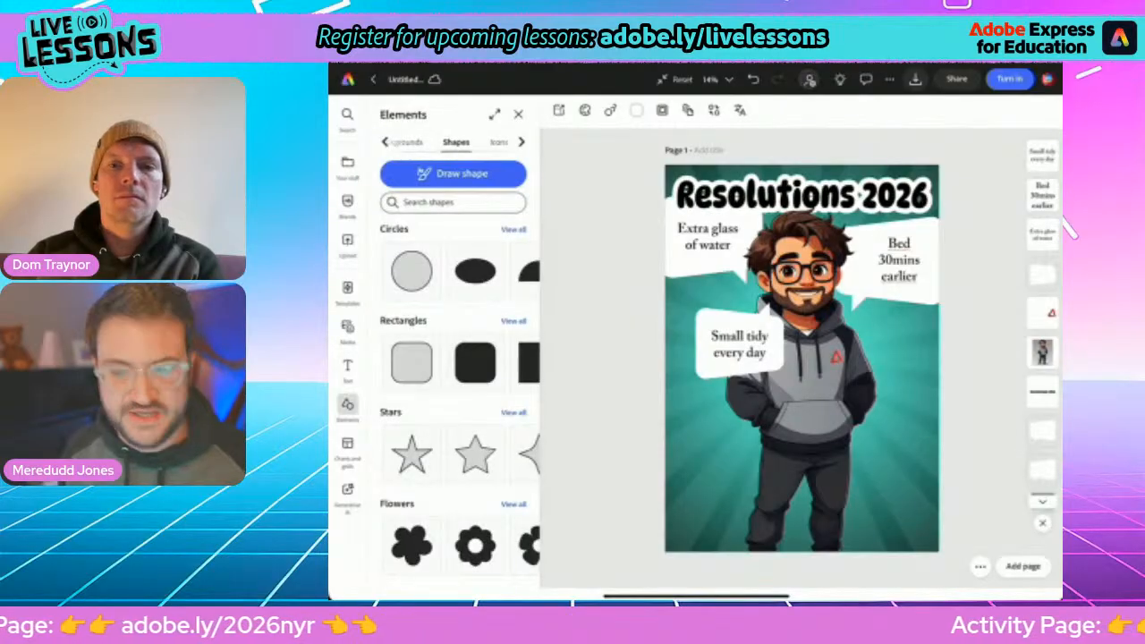
scroll(475, 271, "right", 4)
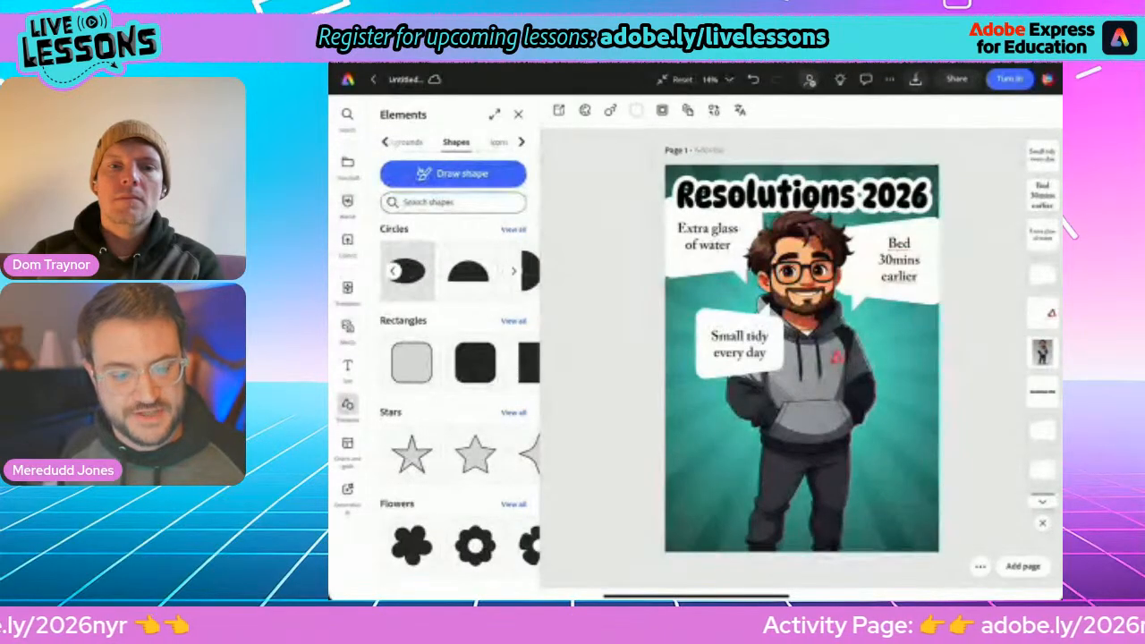
scroll(460, 271, "right", 1)
scroll(460, 271, "left", 1)
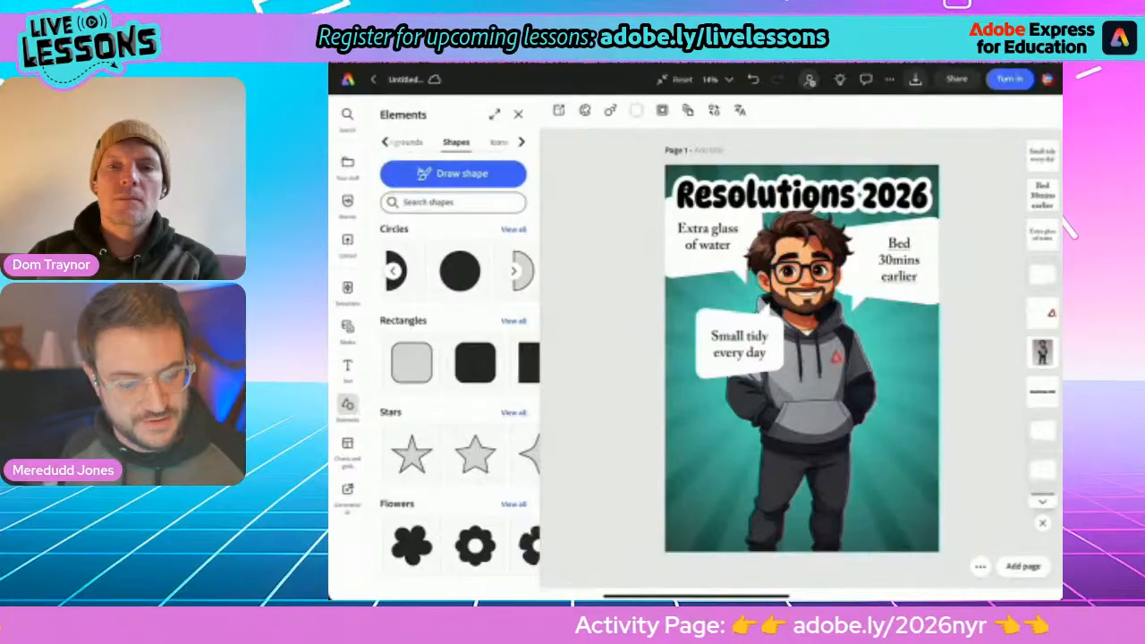
left_click(459, 271)
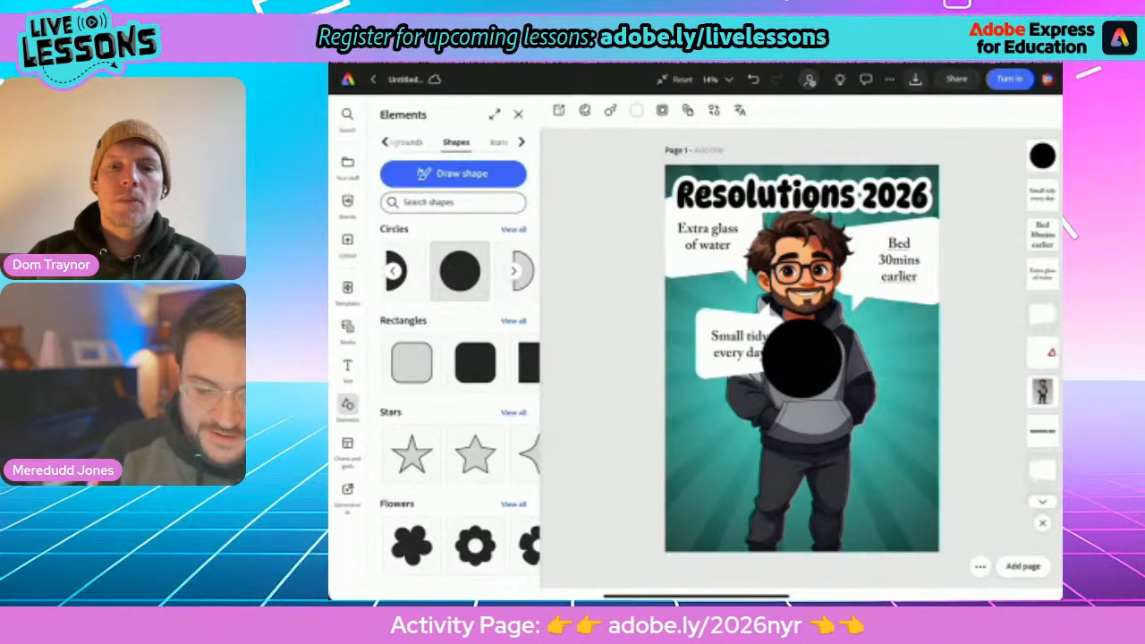
left_click_drag(803, 358, 719, 420)
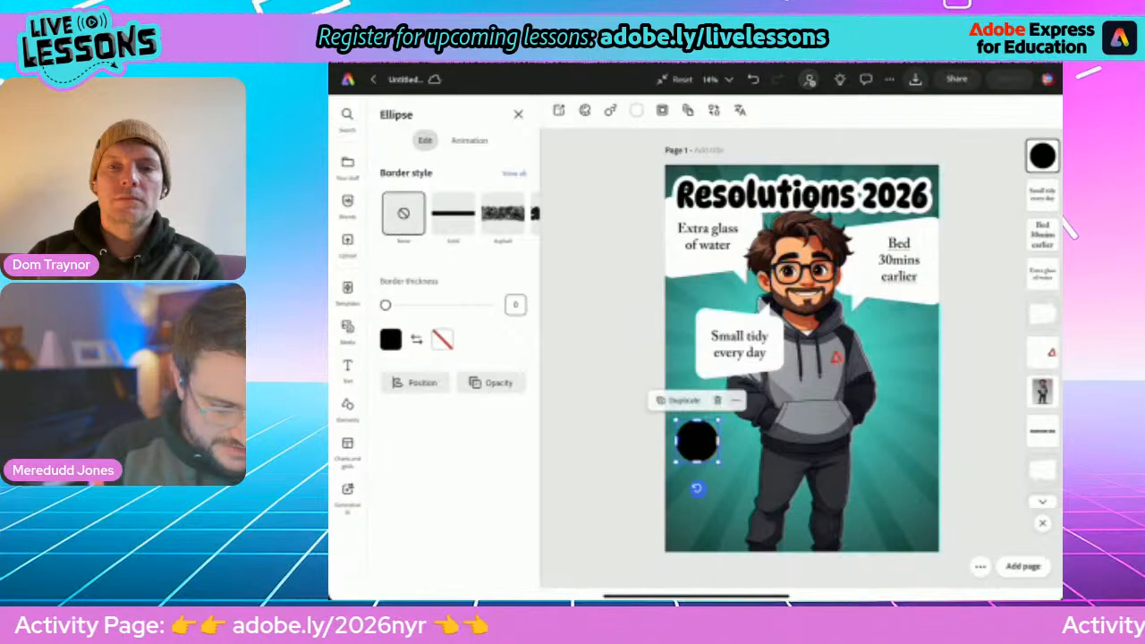
Fill the black circle with the light blue default swatch
left_click(390, 339)
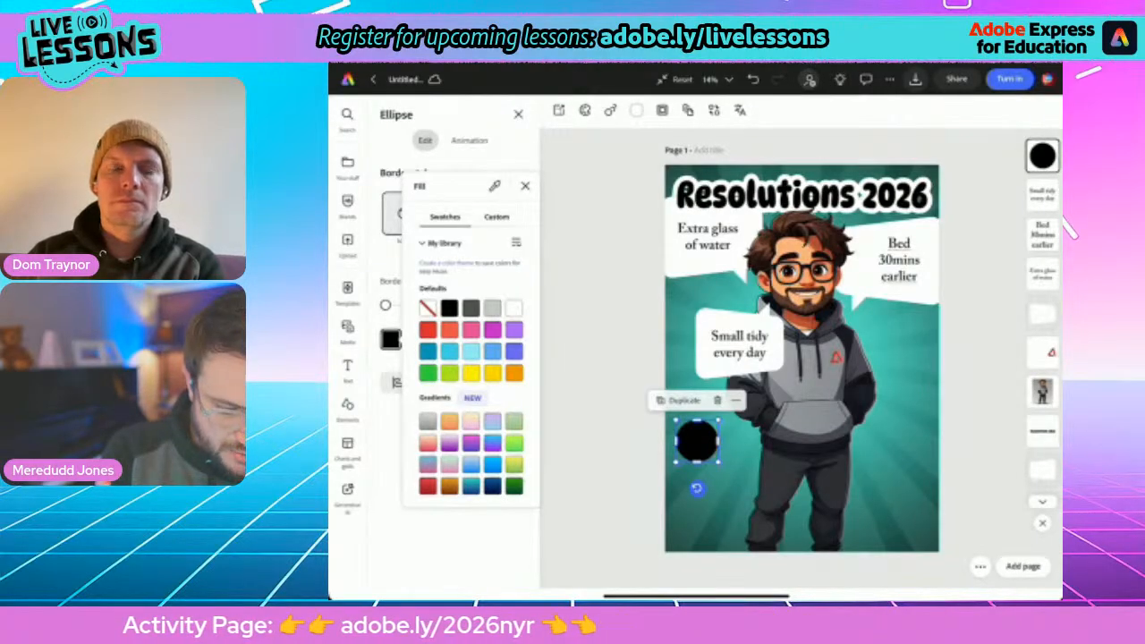
left_click(427, 351)
left_click(449, 351)
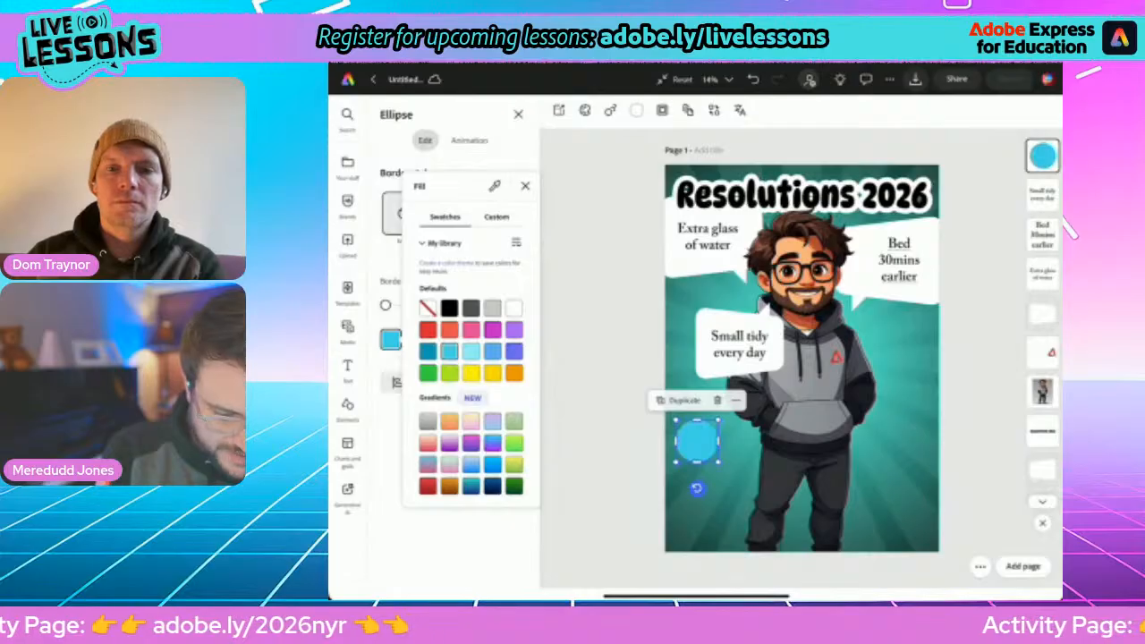
left_click(602, 358)
left_click(602, 357)
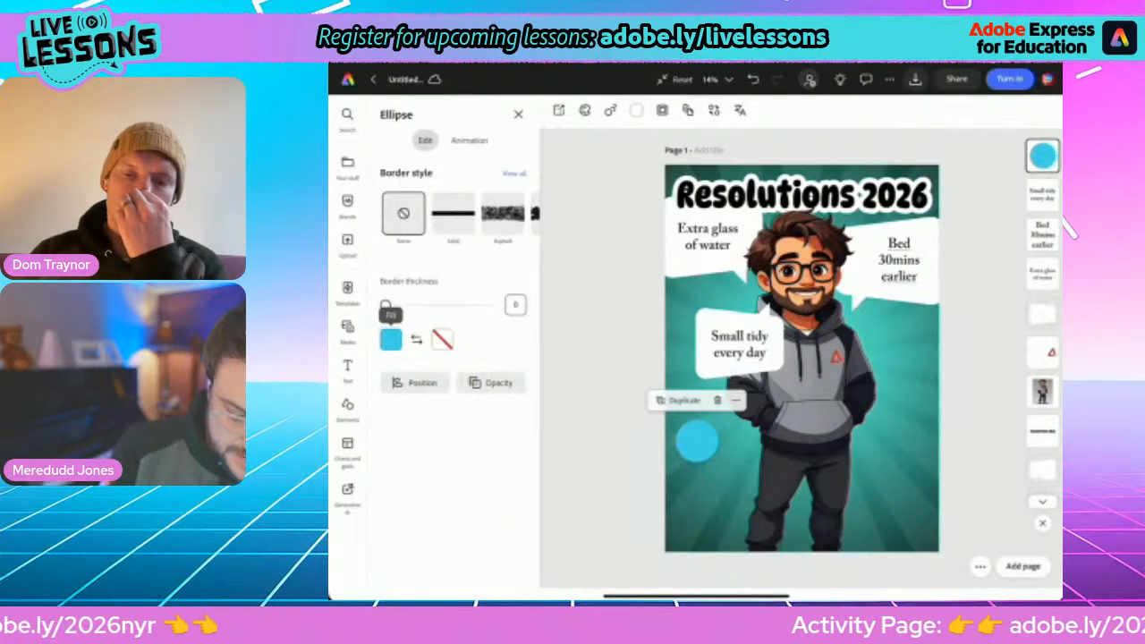
Enlarge and raise the blue circle slightly, and duplicate it twice to form an evenly spaced vertical column beside the figure's legs
left_click(696, 441)
left_click_drag(718, 462, 696, 413)
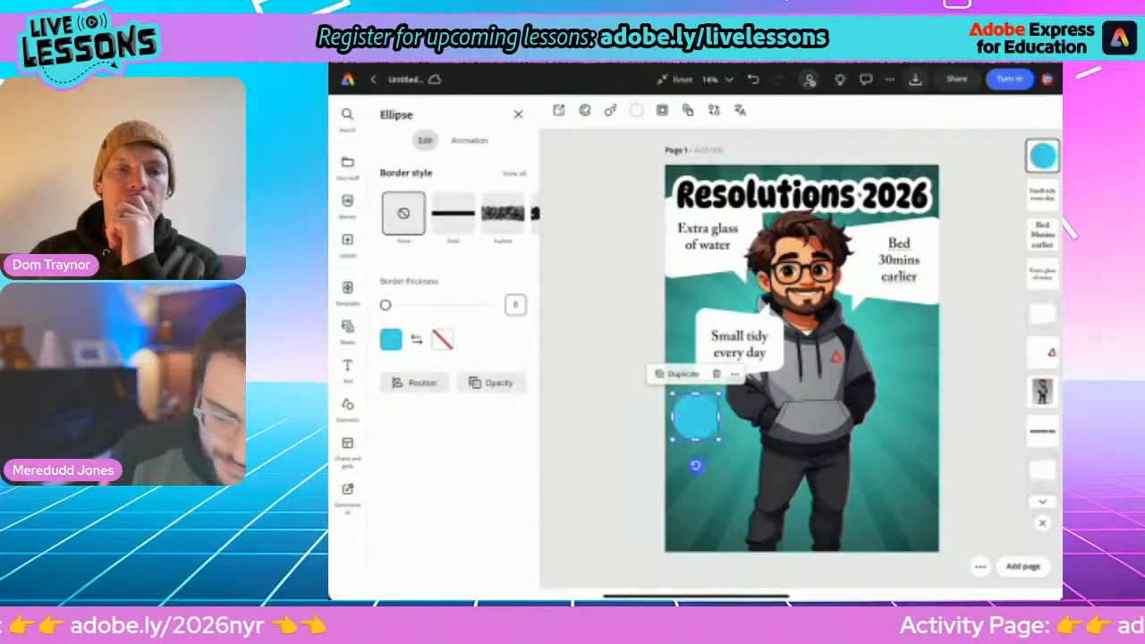
left_click(678, 373)
left_click_drag(731, 417, 696, 517)
left_click(681, 425)
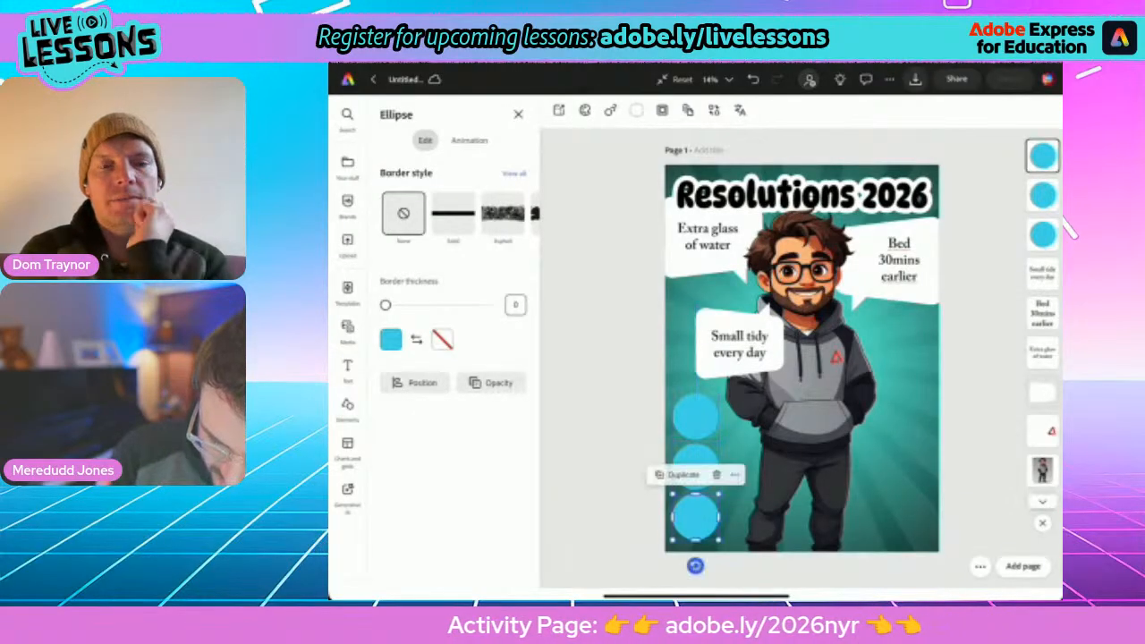
left_click(608, 429)
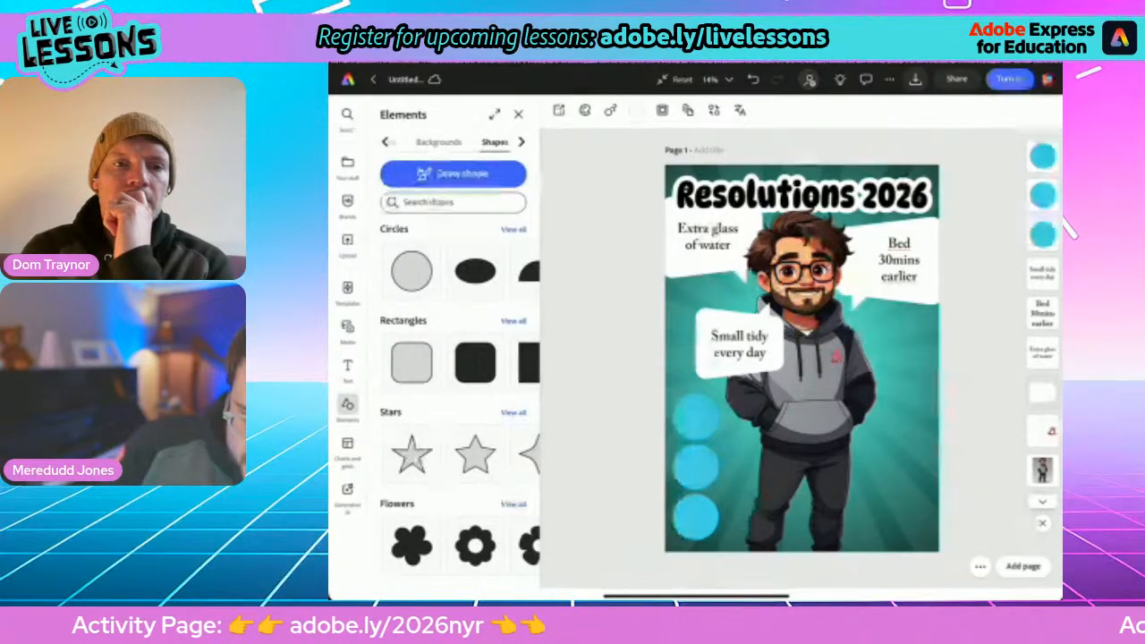
Search the icons for "Glass water" and add the solid half-filled glass icon to the poster
left_click(522, 142)
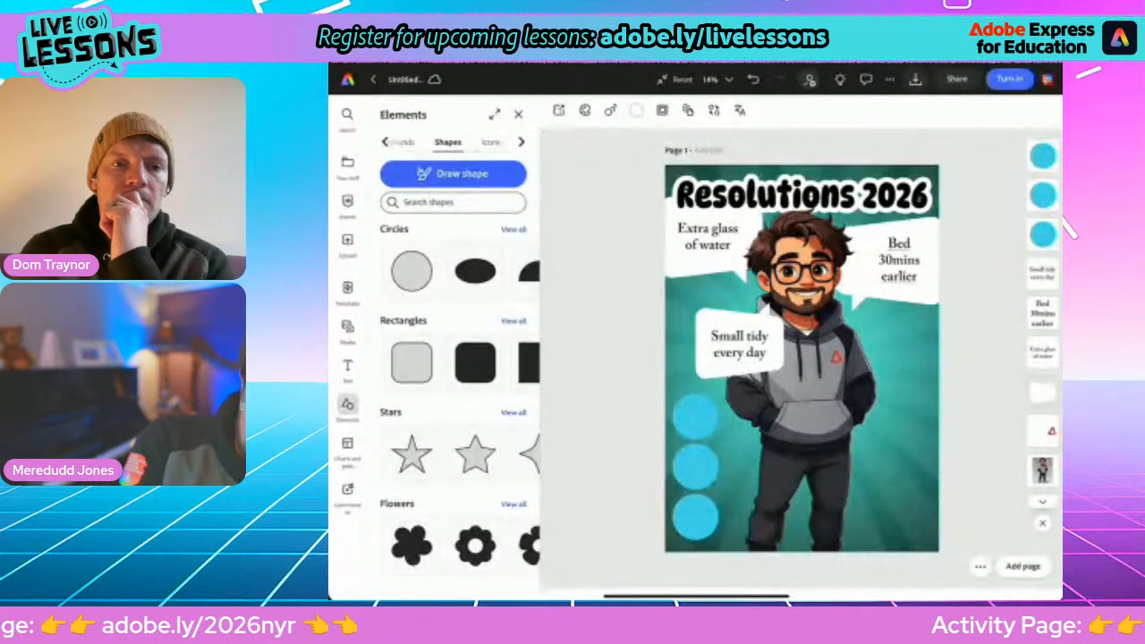
left_click(489, 142)
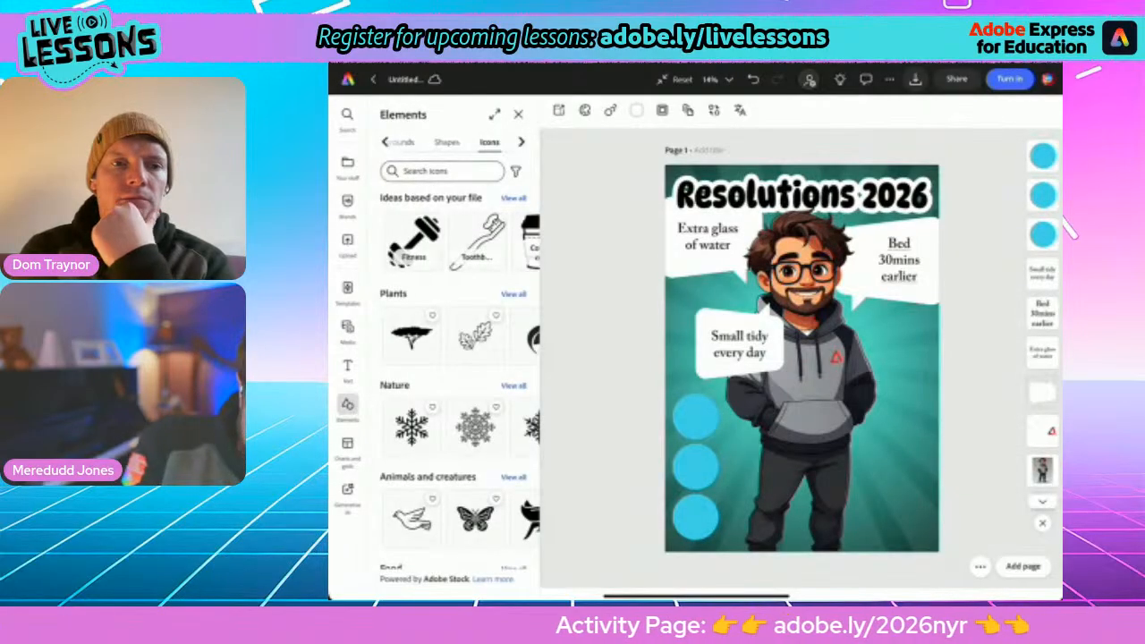
left_click(451, 171)
type("G")
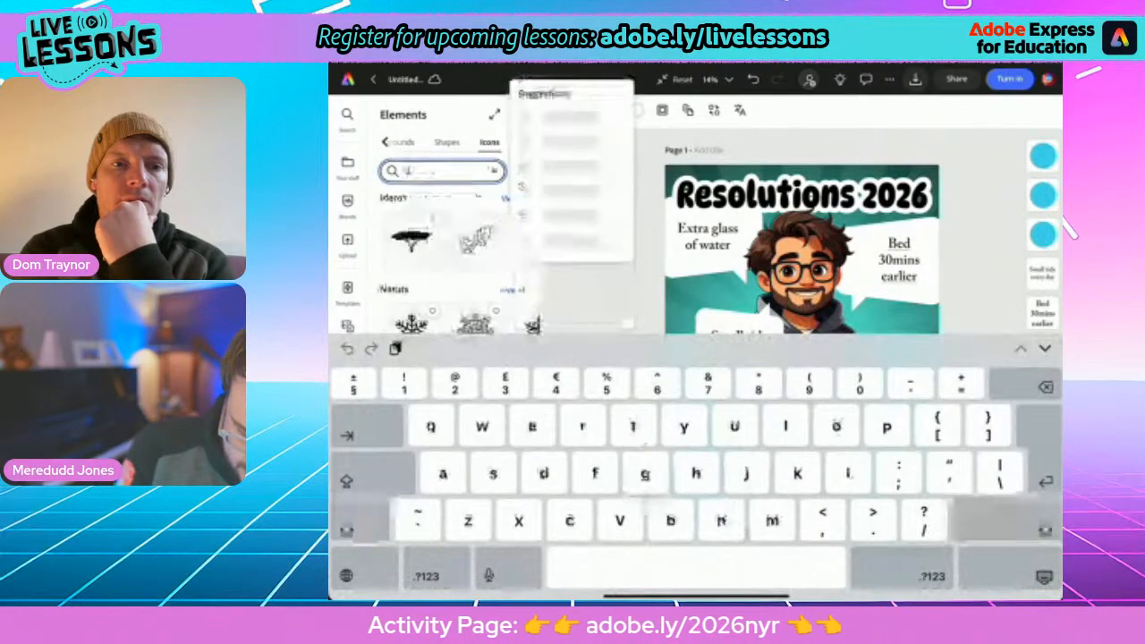
type("lass wa")
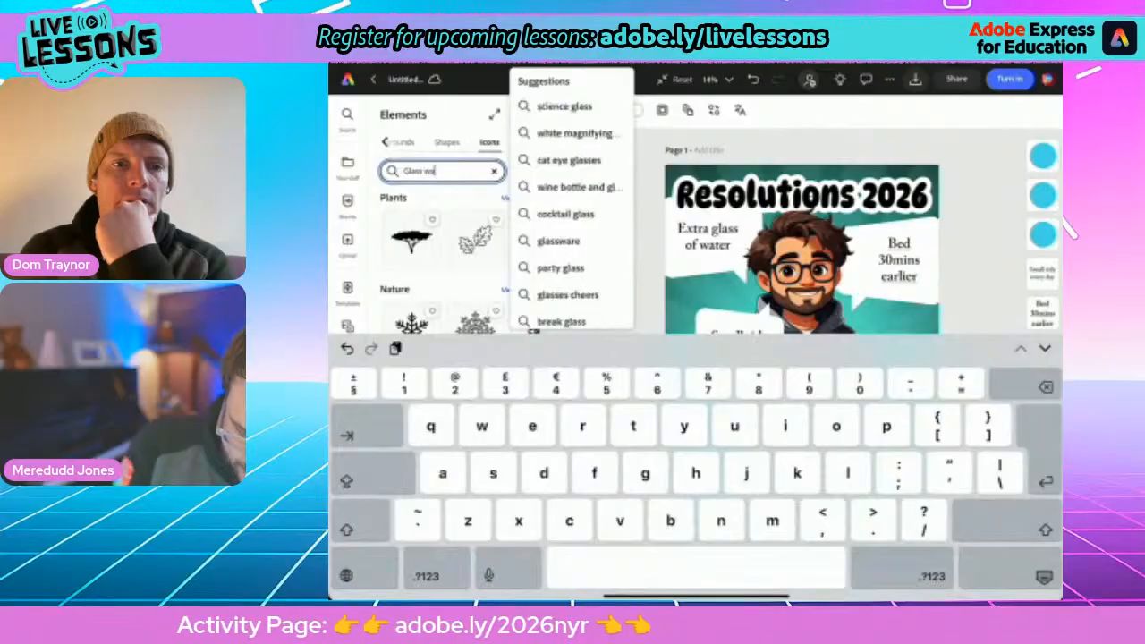
type("ter")
key("Return")
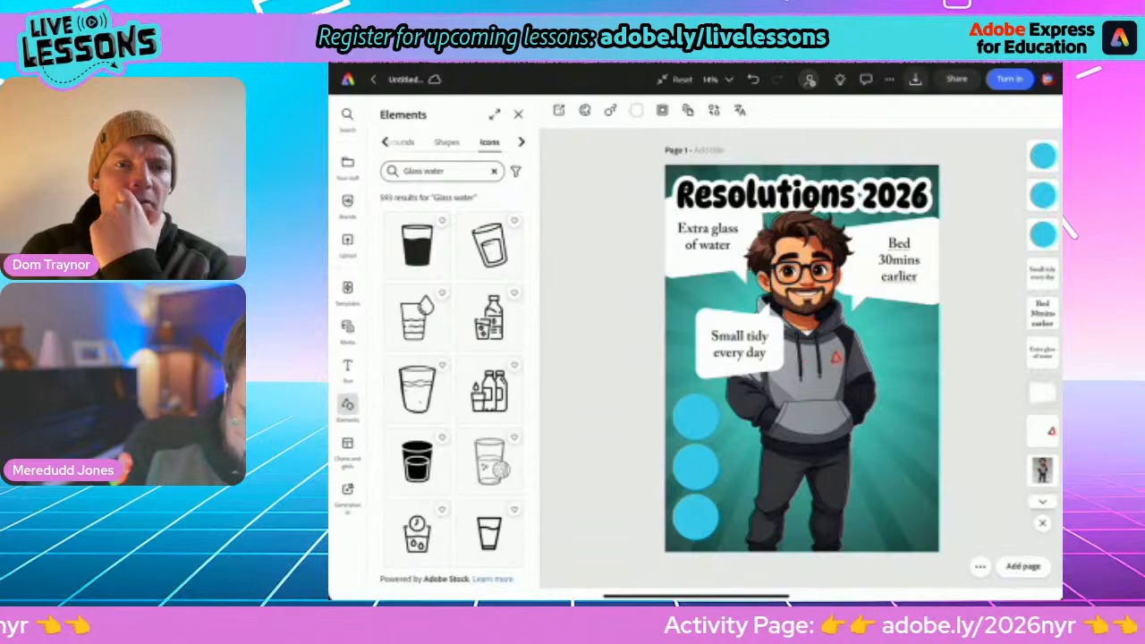
left_click(416, 244)
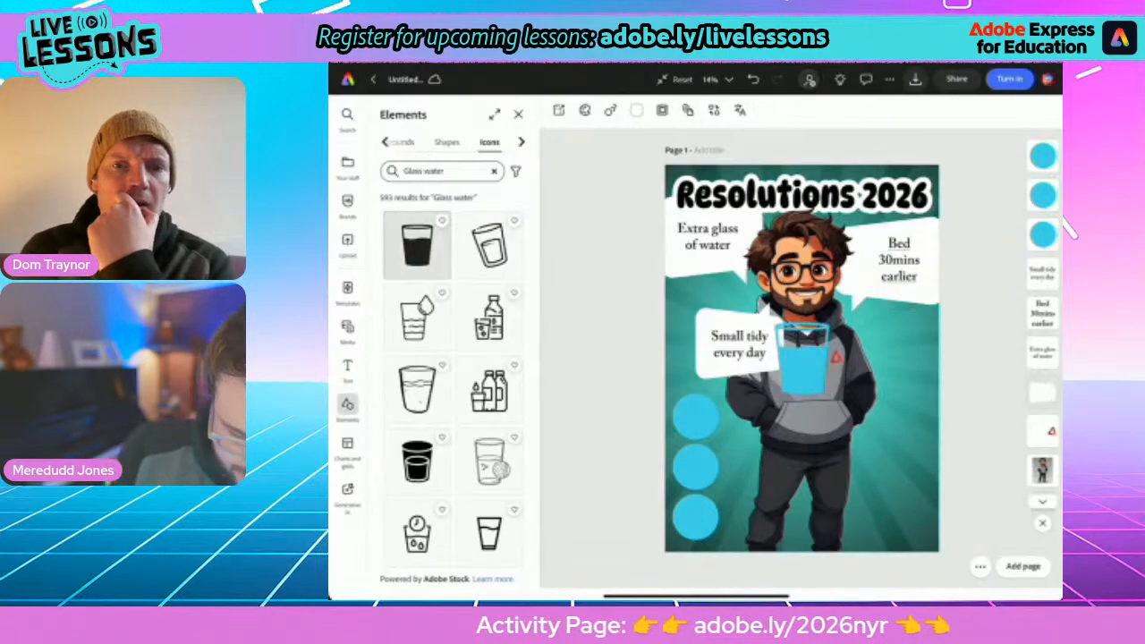
Recolour the glass icon on the figure's chest with the white default swatch
left_click(835, 357)
left_click(804, 368)
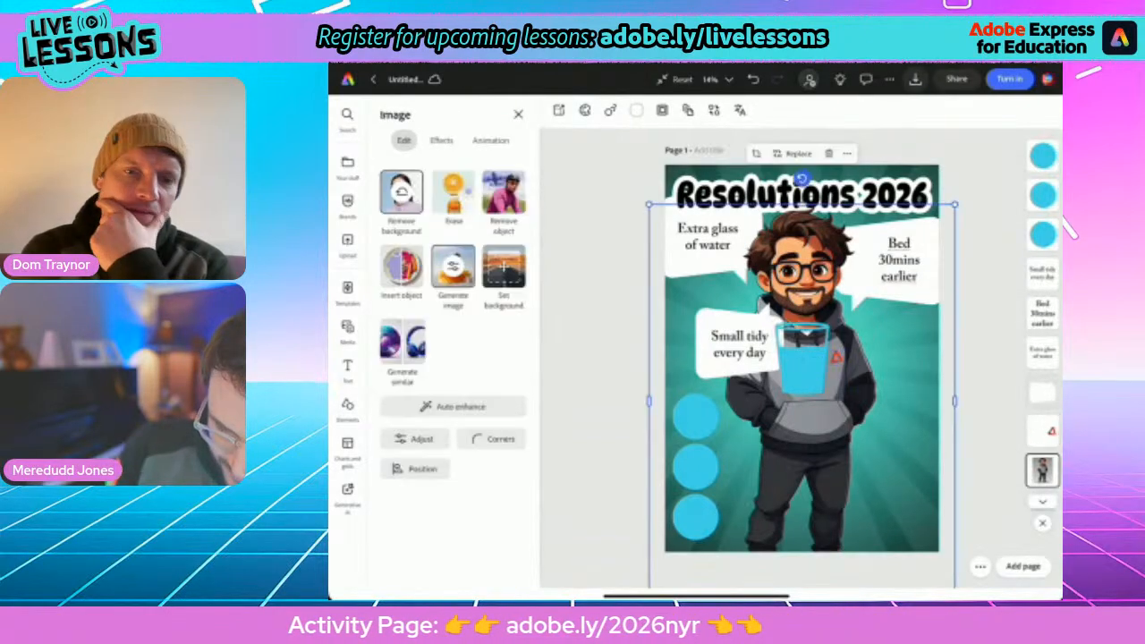
left_click(803, 367)
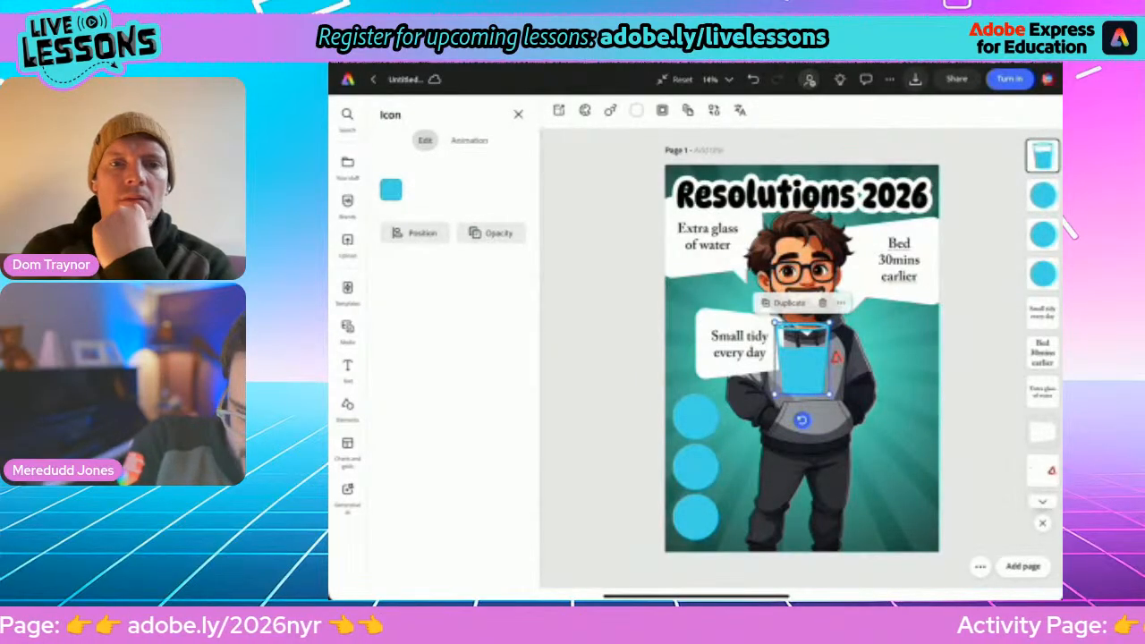
left_click(390, 190)
left_click(514, 215)
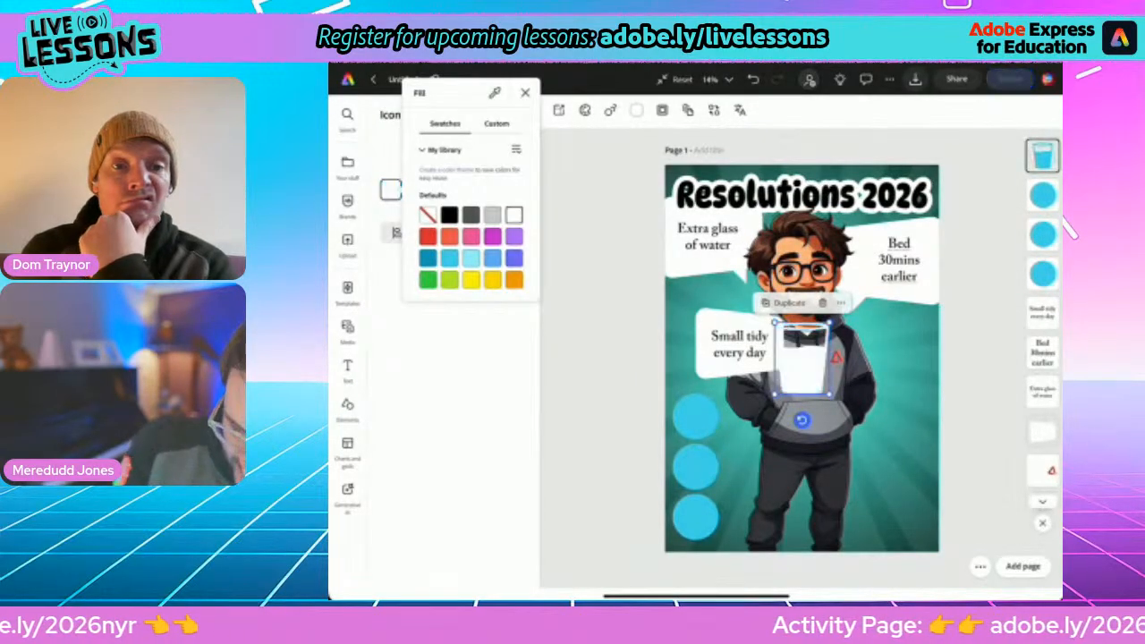
Scale down the white glass icon and centre it on the uppermost blue circle
left_click_drag(829, 322, 801, 359)
left_click_drag(775, 417, 682, 456)
left_click(603, 411)
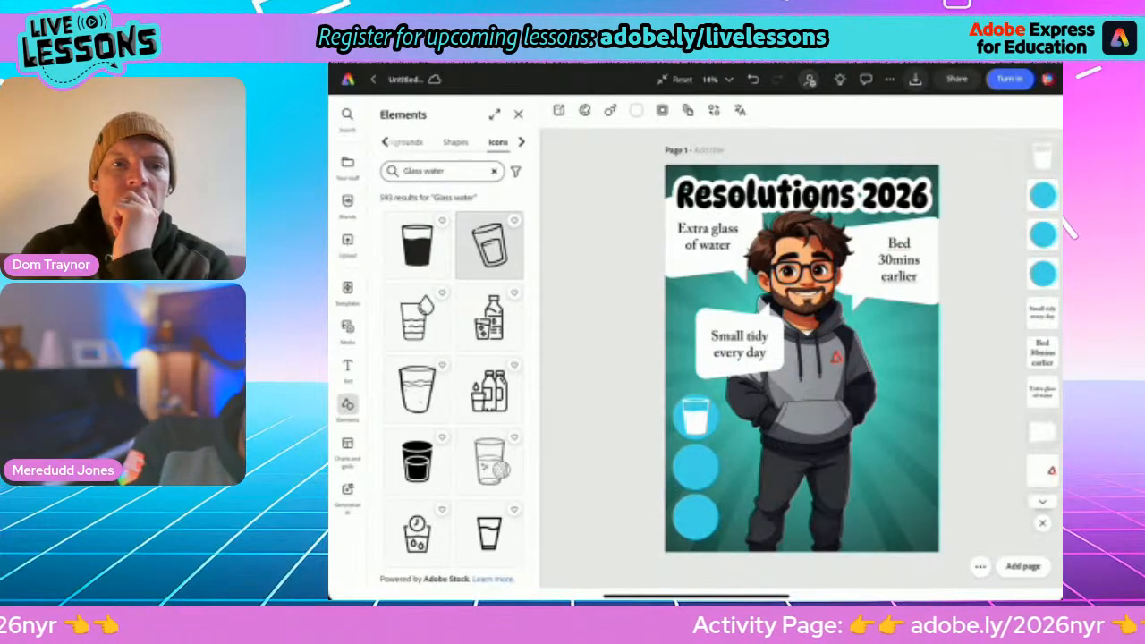
Clear the "Glass water" icon search and begin a new search starting with "Ea"
left_click(493, 171)
type("Ea")
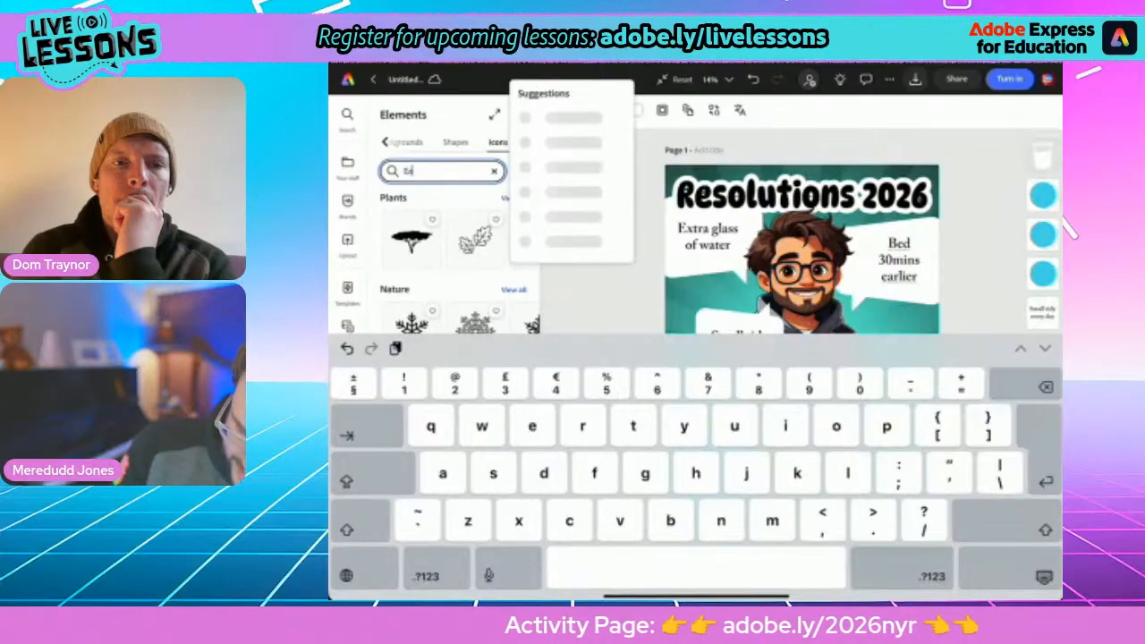
Search the icons for "Early bed" and place the solid bed-with-clock icon, scaled down, on the middle blue circle
type("rly bed")
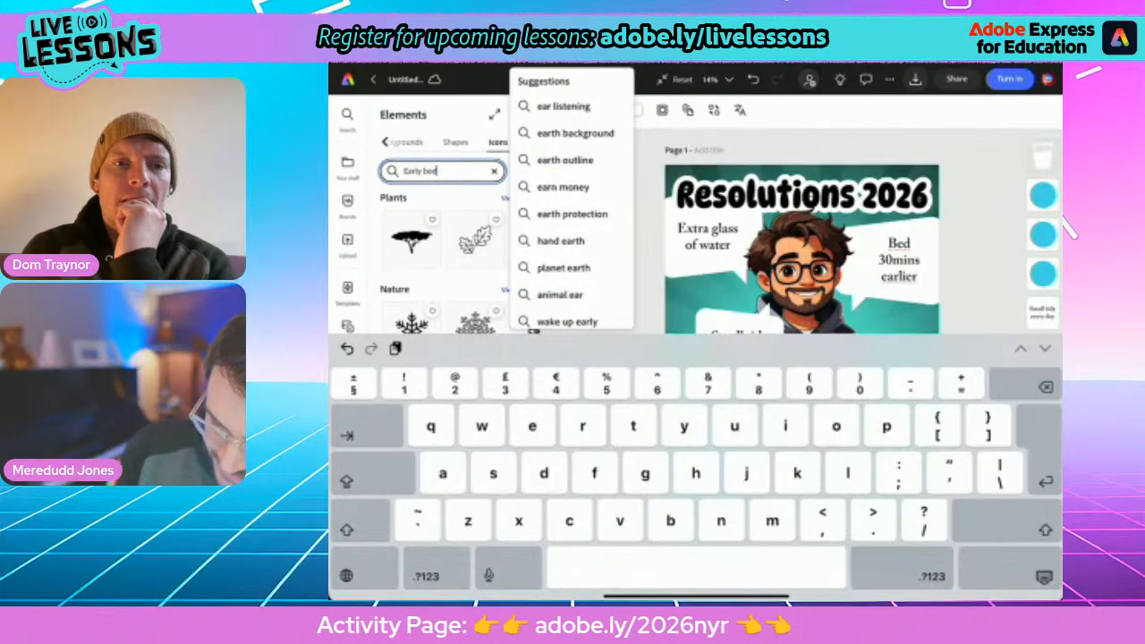
key("Return")
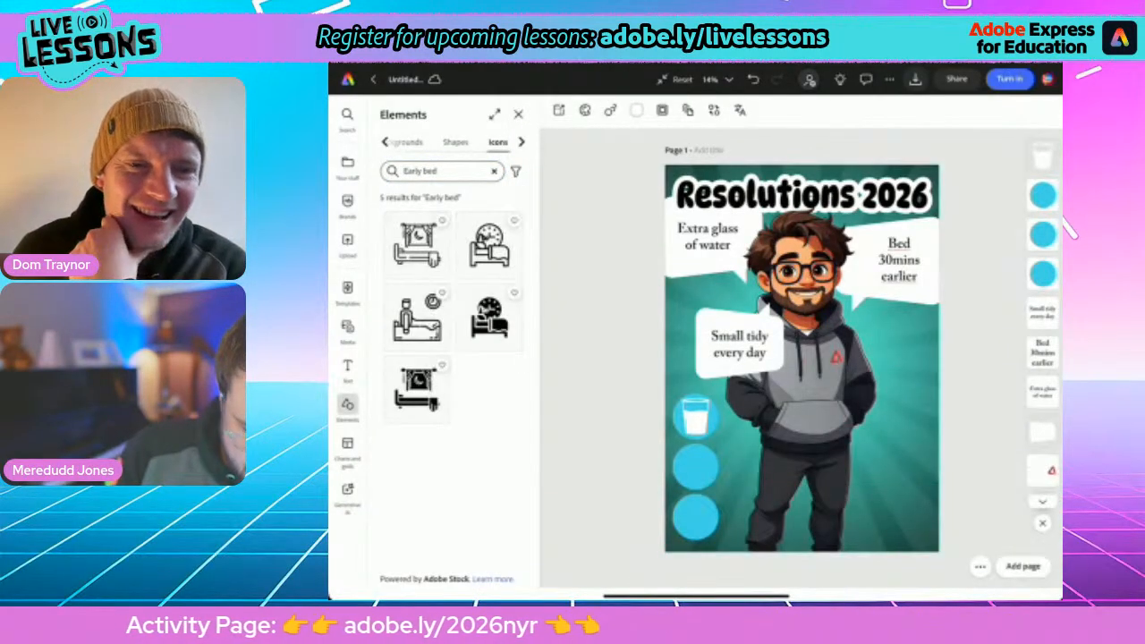
left_click(489, 317)
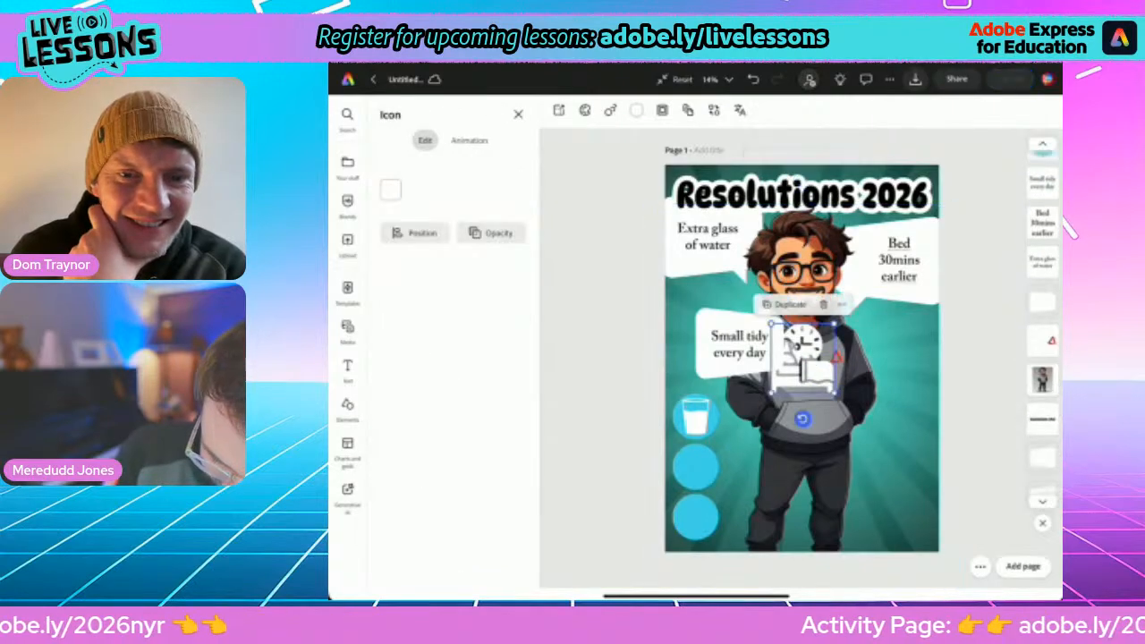
left_click_drag(792, 369, 698, 465)
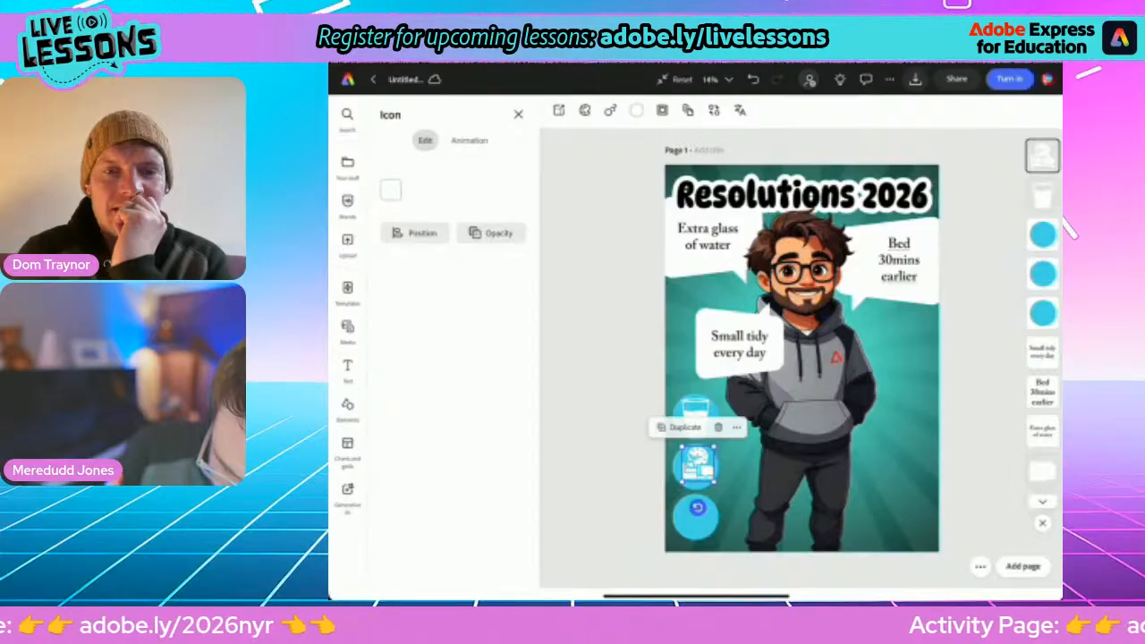
mouse_move(697, 466)
left_mouse_down()
mouse_move(685, 462)
mouse_move(696, 465)
left_mouse_up()
left_click(601, 483)
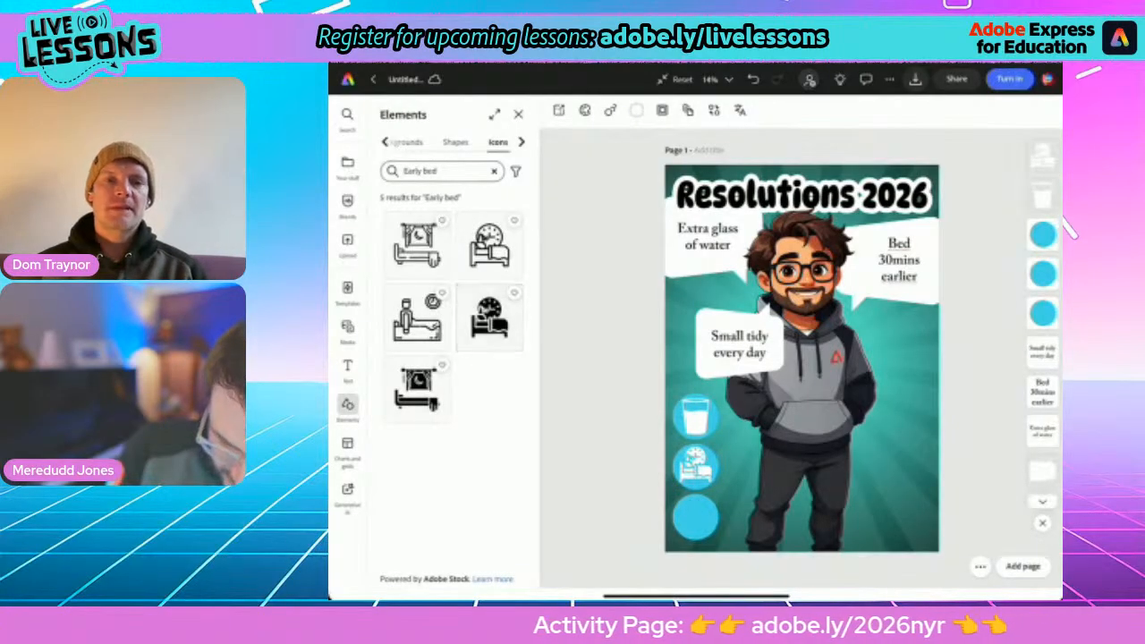
Shrink the bed-with-clock icon slightly and centre it inside the middle blue circle
scroll(750, 519, "up", 5)
scroll(800, 358, "down", 1)
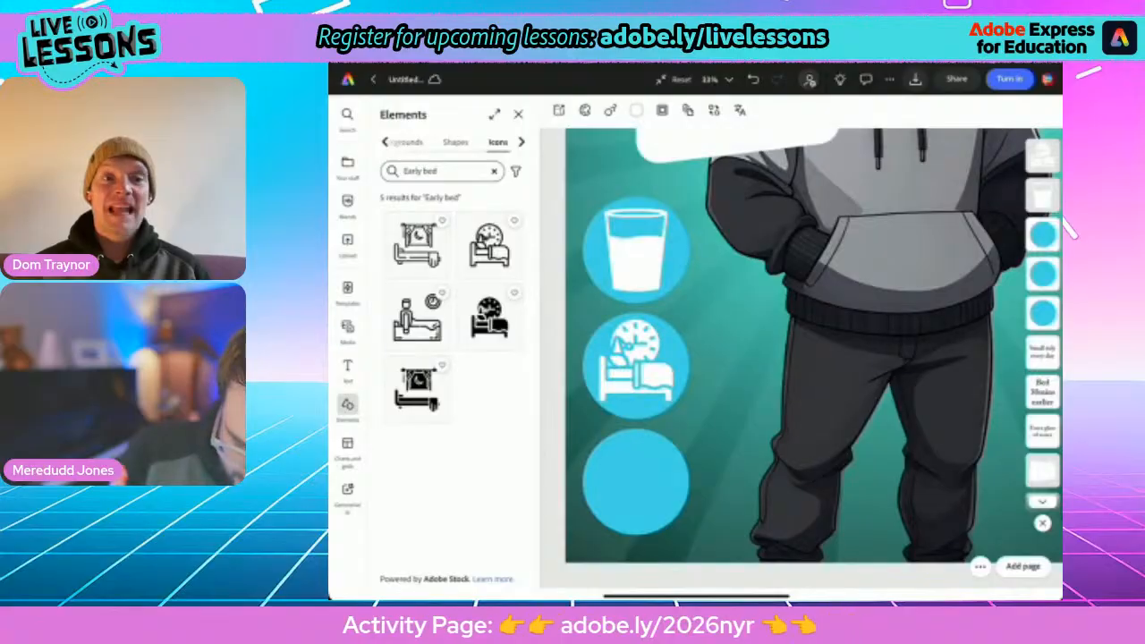
left_click(636, 365)
left_click_drag(596, 403, 606, 393)
left_click_drag(641, 360, 639, 365)
scroll(638, 365, "right", 1)
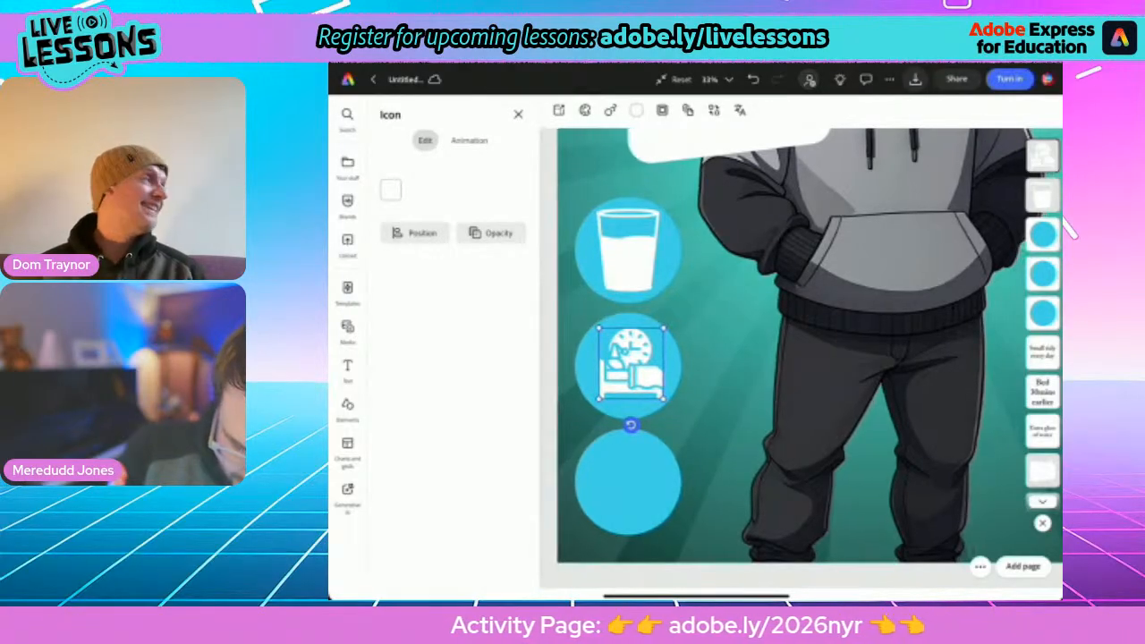
right_click(633, 363)
key("Escape")
mouse_move(632, 363)
left_mouse_down()
mouse_move(615, 364)
mouse_move(629, 364)
left_mouse_up()
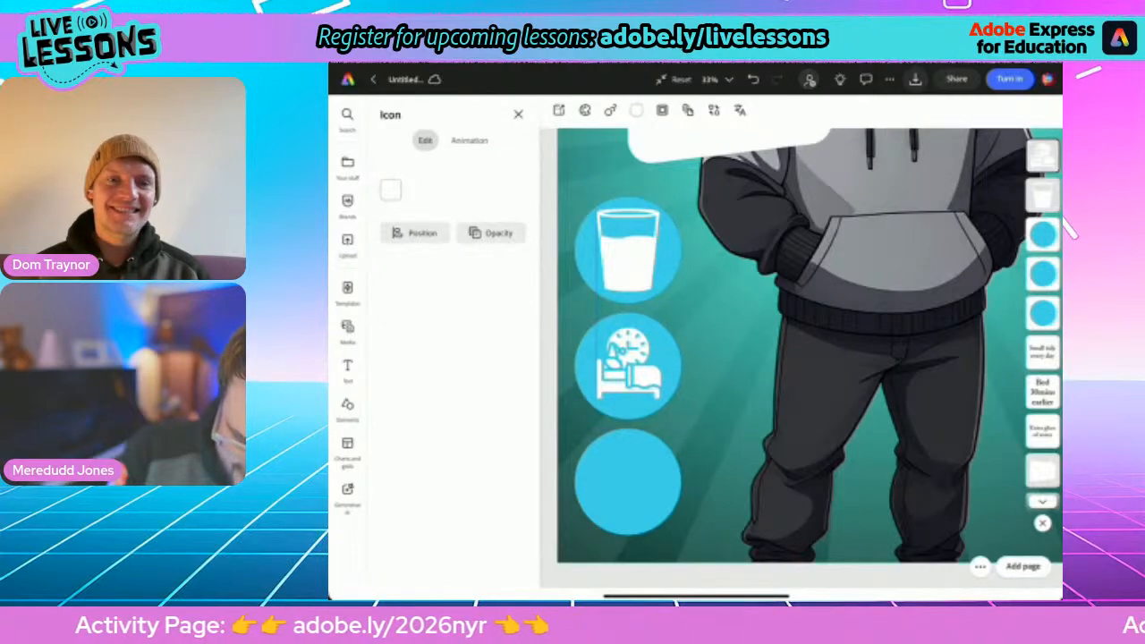
left_click(863, 367)
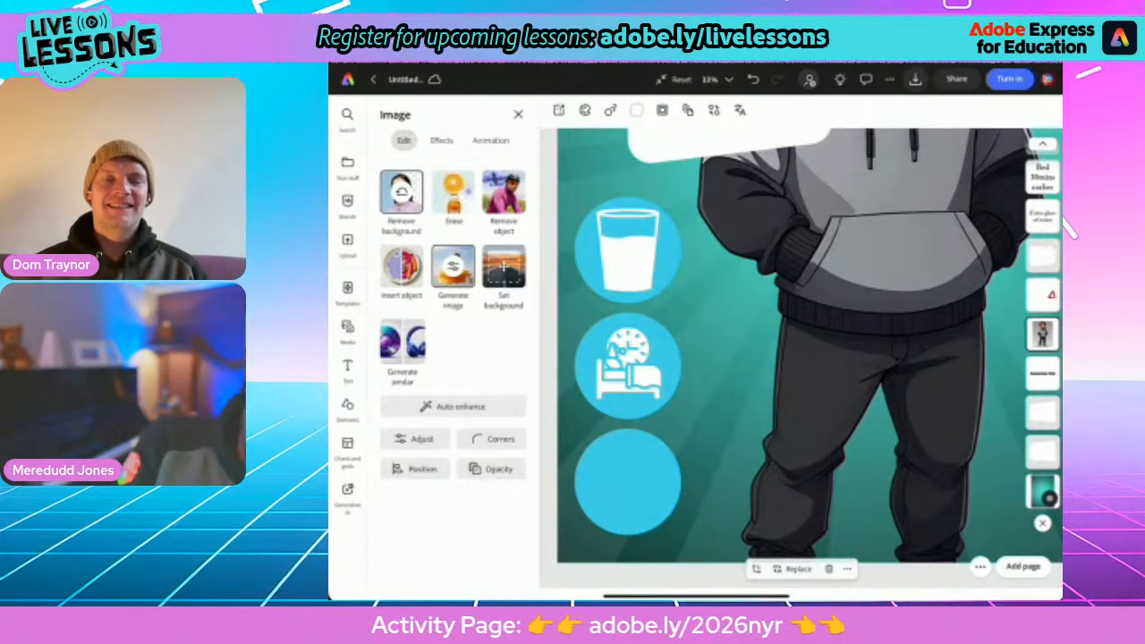
Search the icons for "Papers" and place the solid stacked-sheets icon on the empty bottom blue circle
left_click(347, 408)
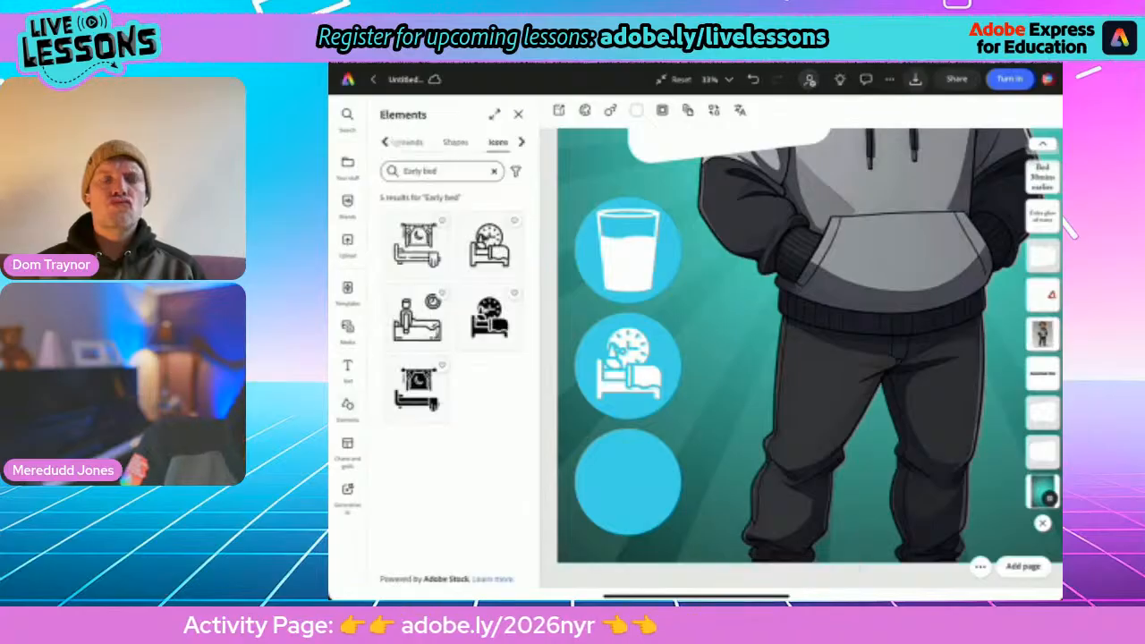
left_click(494, 171)
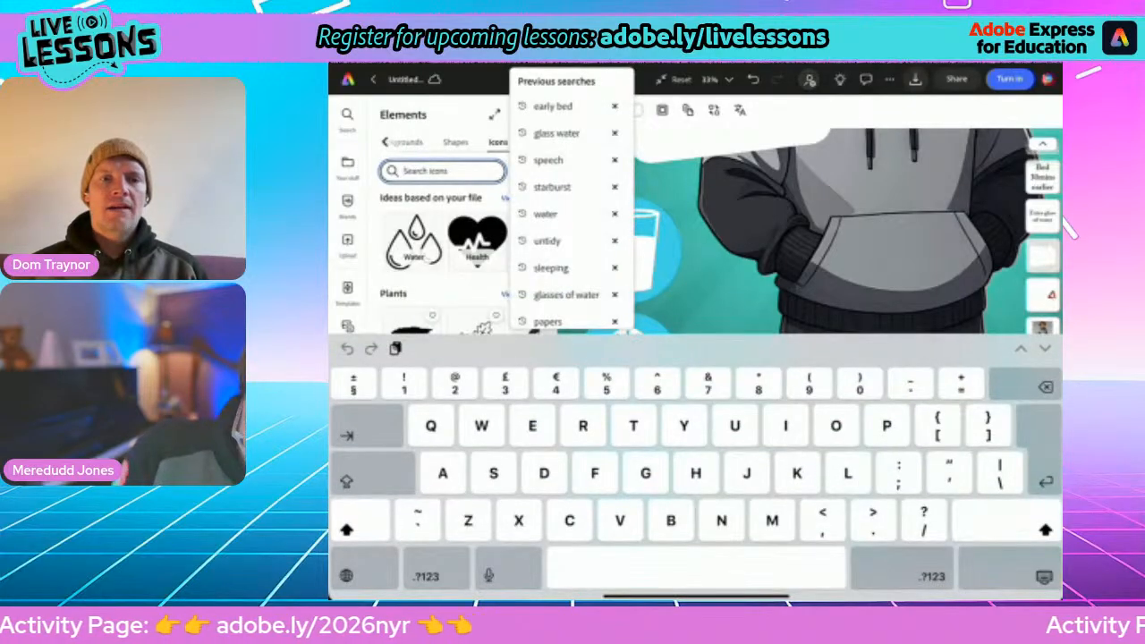
type("Paper")
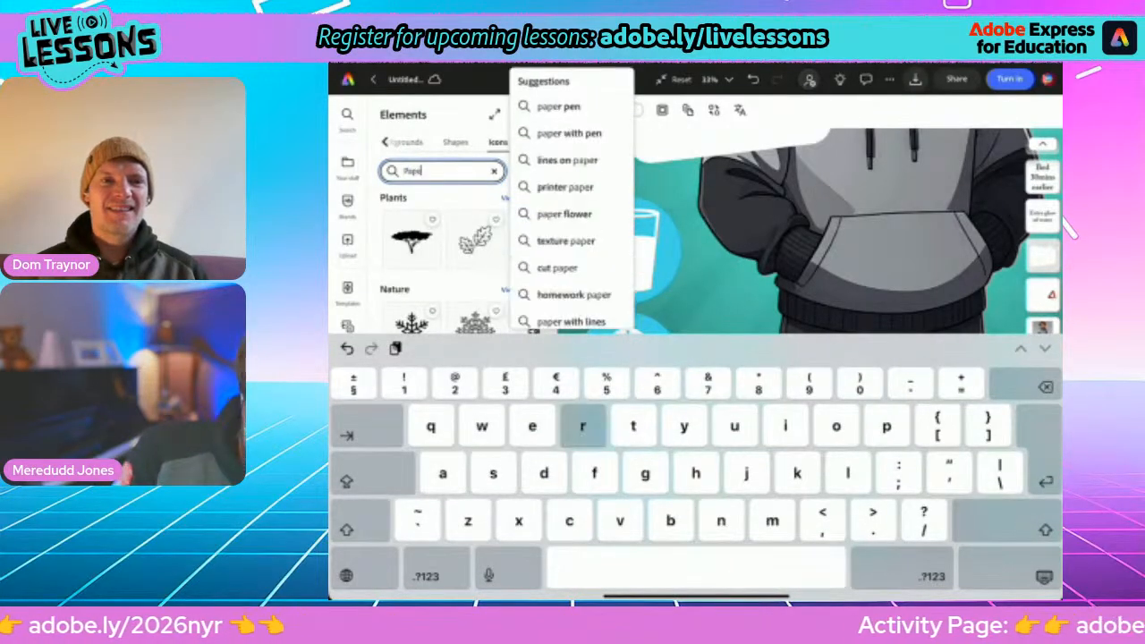
type("s")
key("Return")
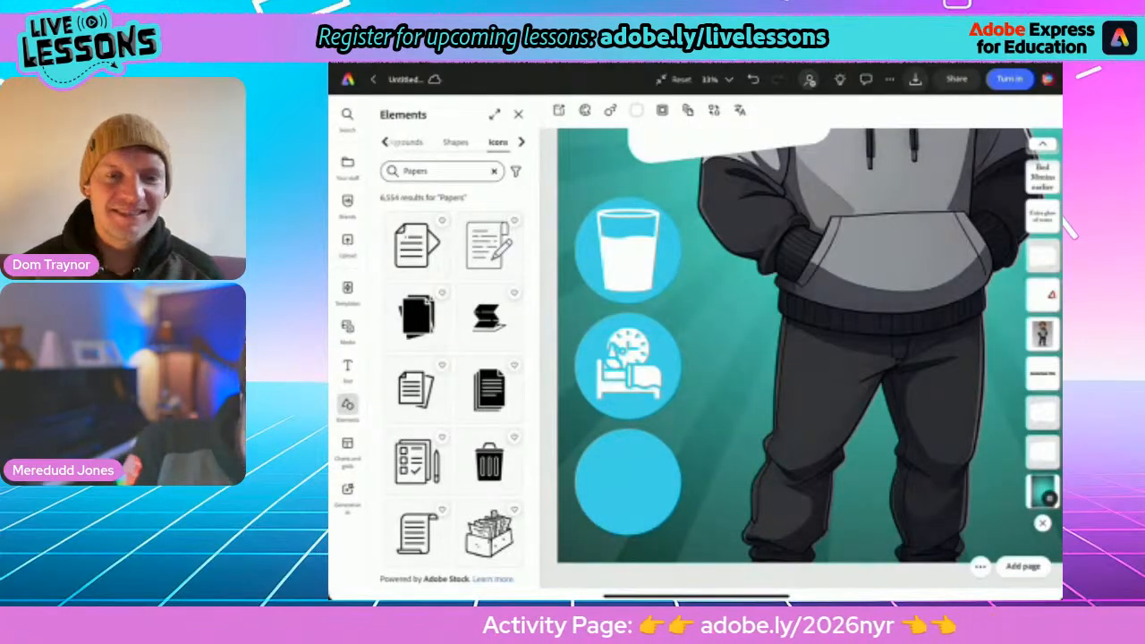
left_click(417, 318)
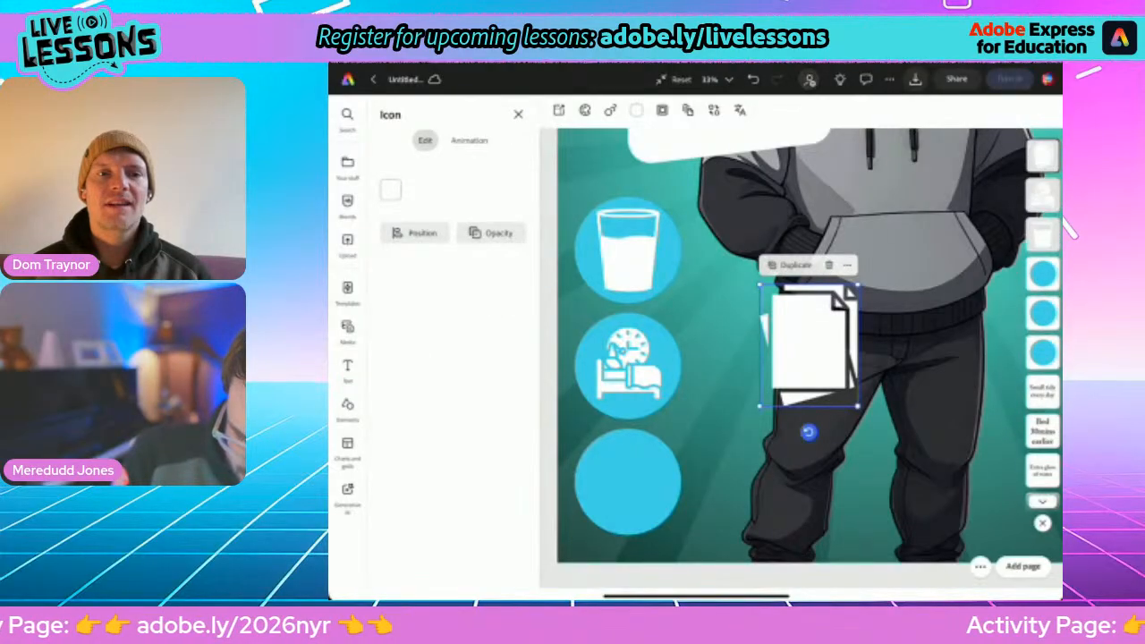
left_click_drag(789, 367, 629, 480)
left_click(823, 393)
scroll(787, 403, "down", 5)
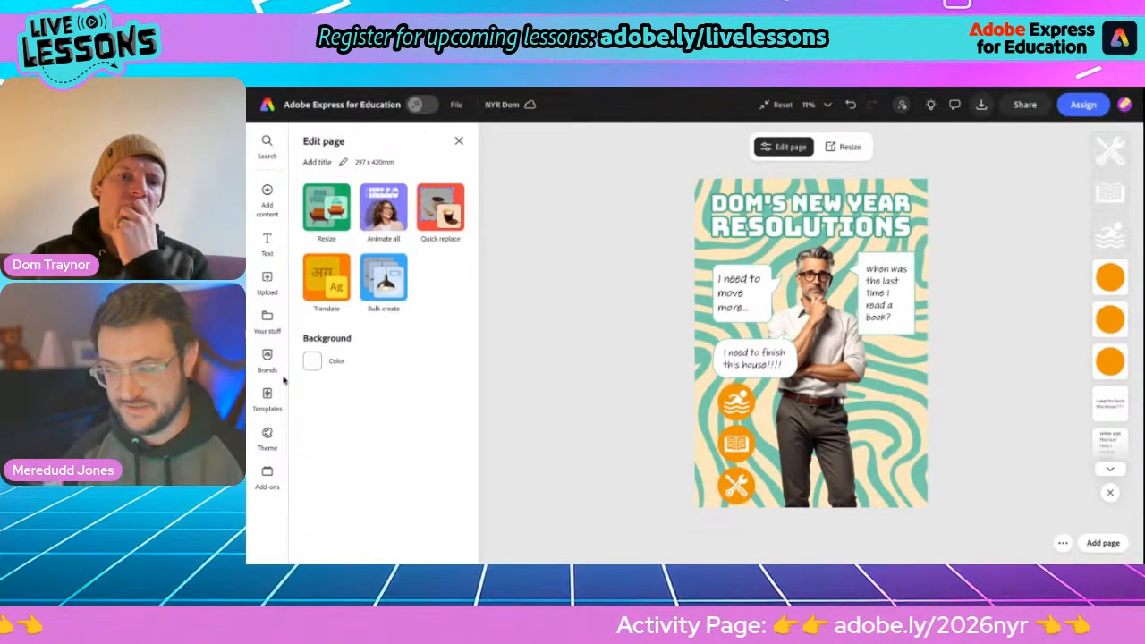
Search the photos for "swimming" and insert the picture of the swimmer beside the blue and white lane rope
mouse_move(267, 200)
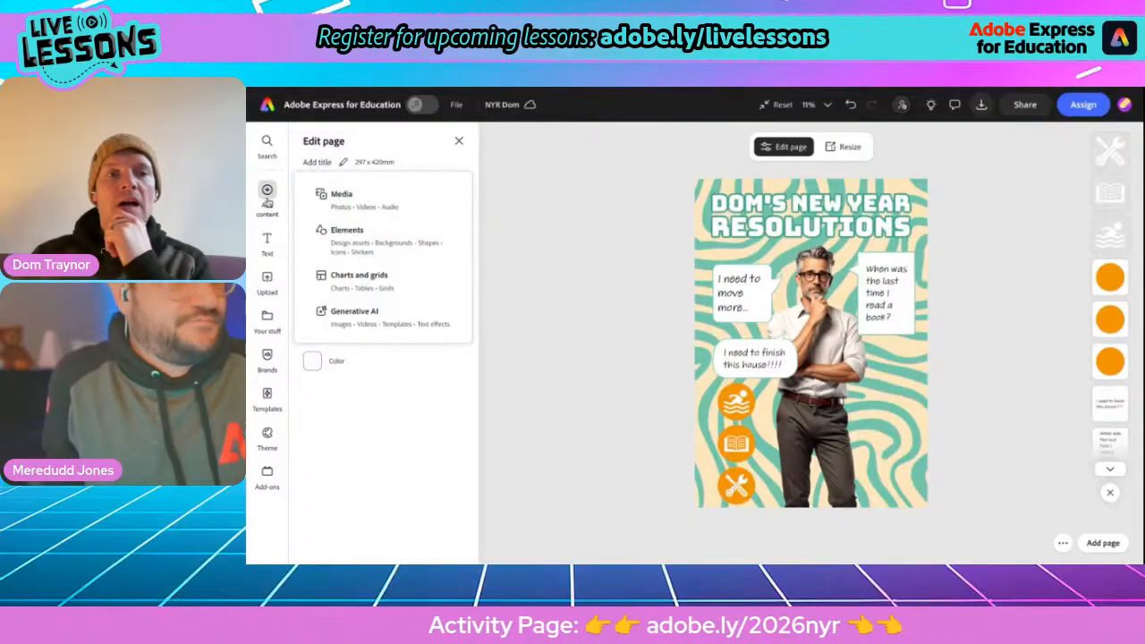
left_click(339, 198)
left_click(345, 167)
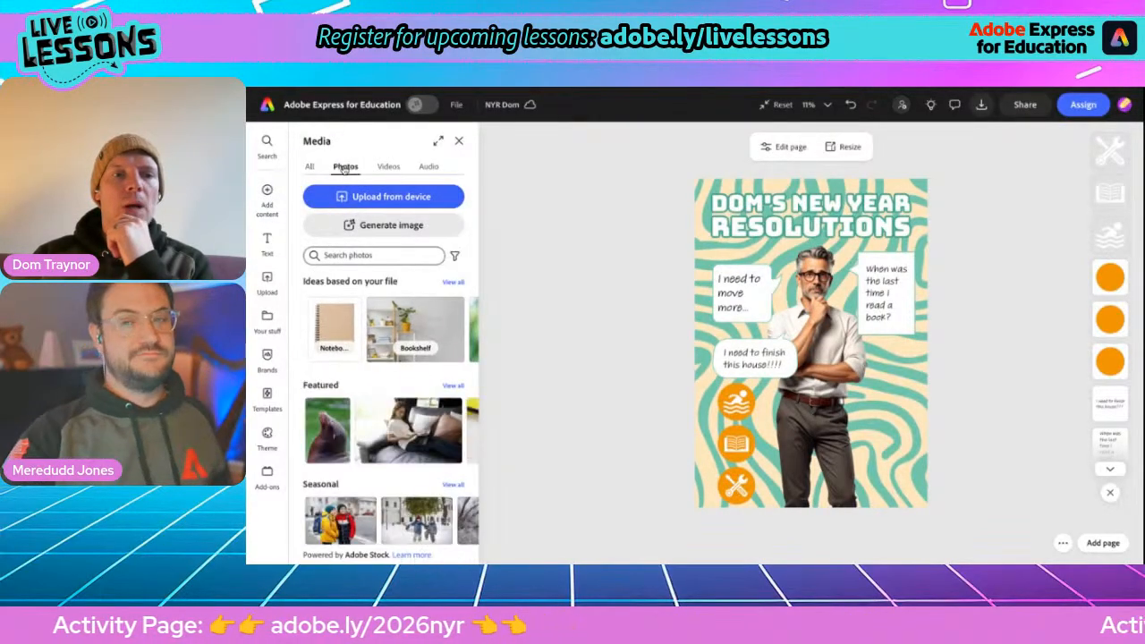
left_click(344, 257)
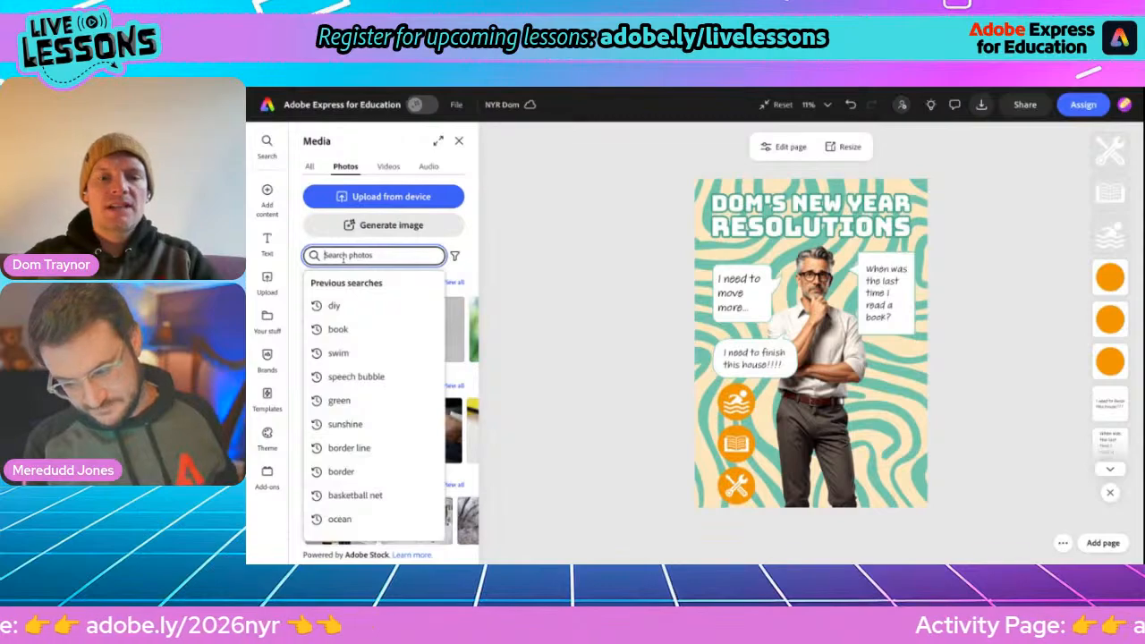
type("swim")
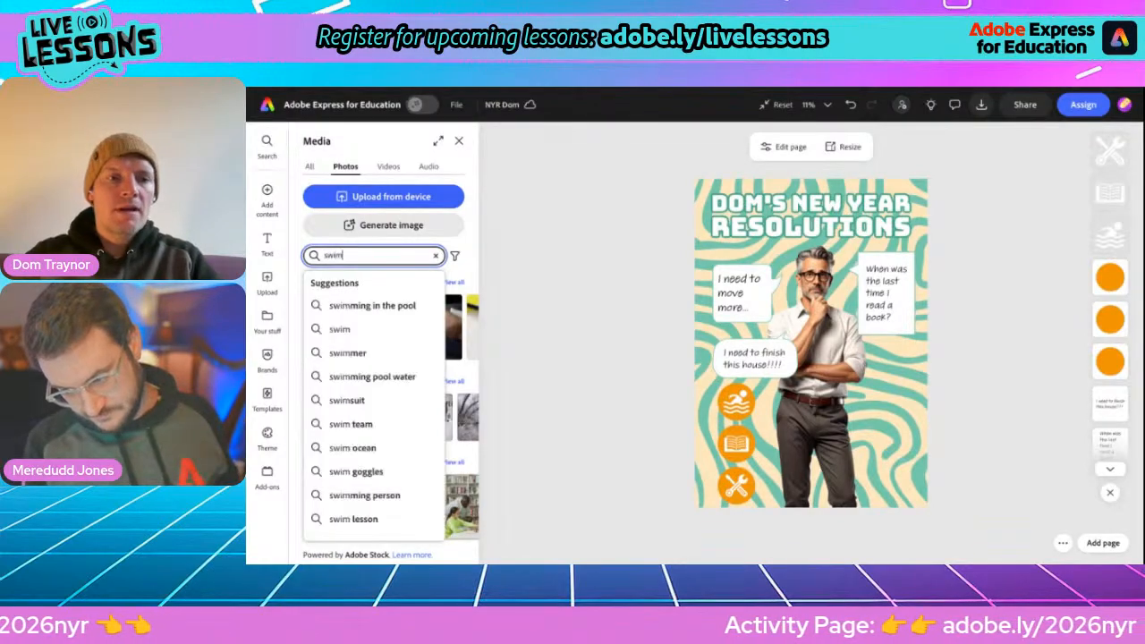
type("ming")
key("Return")
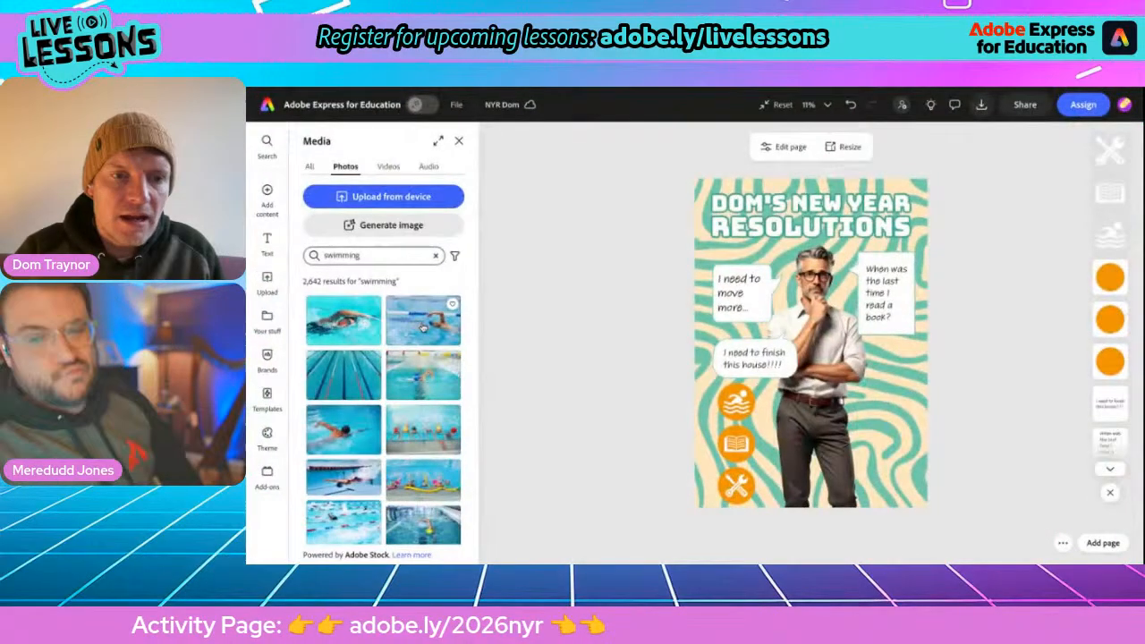
left_click(423, 328)
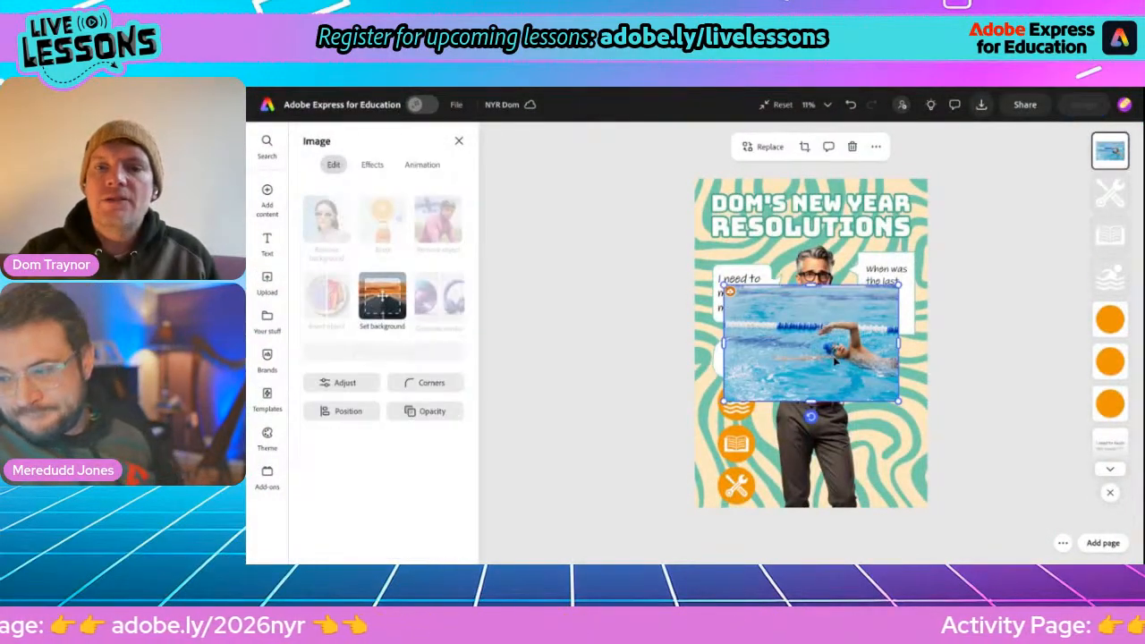
Crop the swimmer photo to a wide strip, scale it down and line it up with the swimming icon's circle
left_click_drag(811, 302, 811, 319)
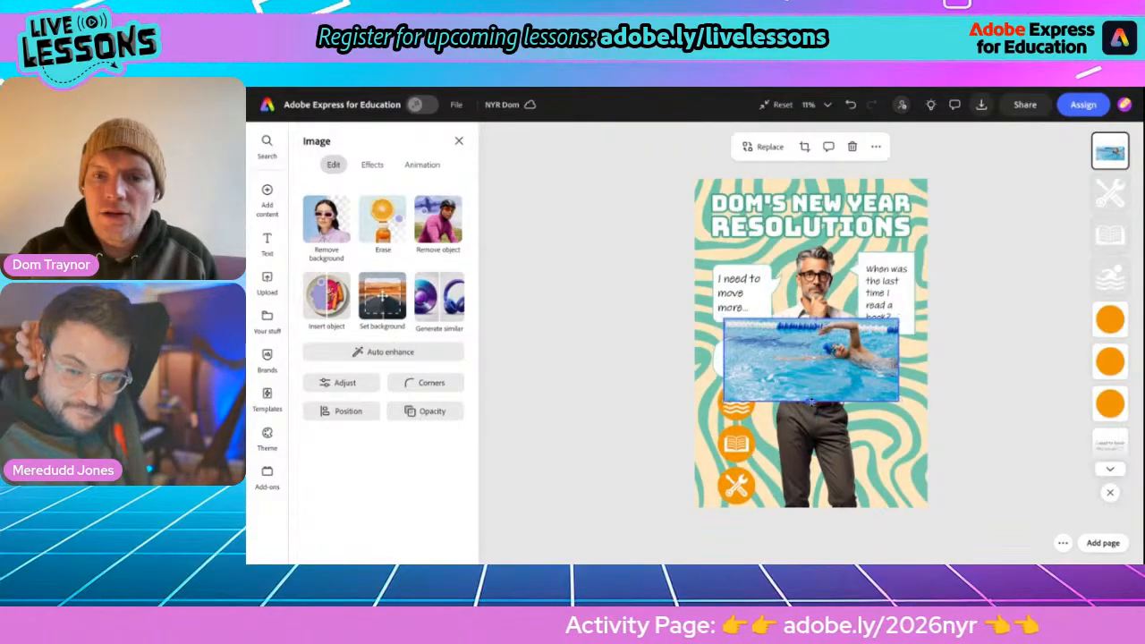
left_click_drag(811, 401, 837, 395)
scroll(837, 394, "up", 5)
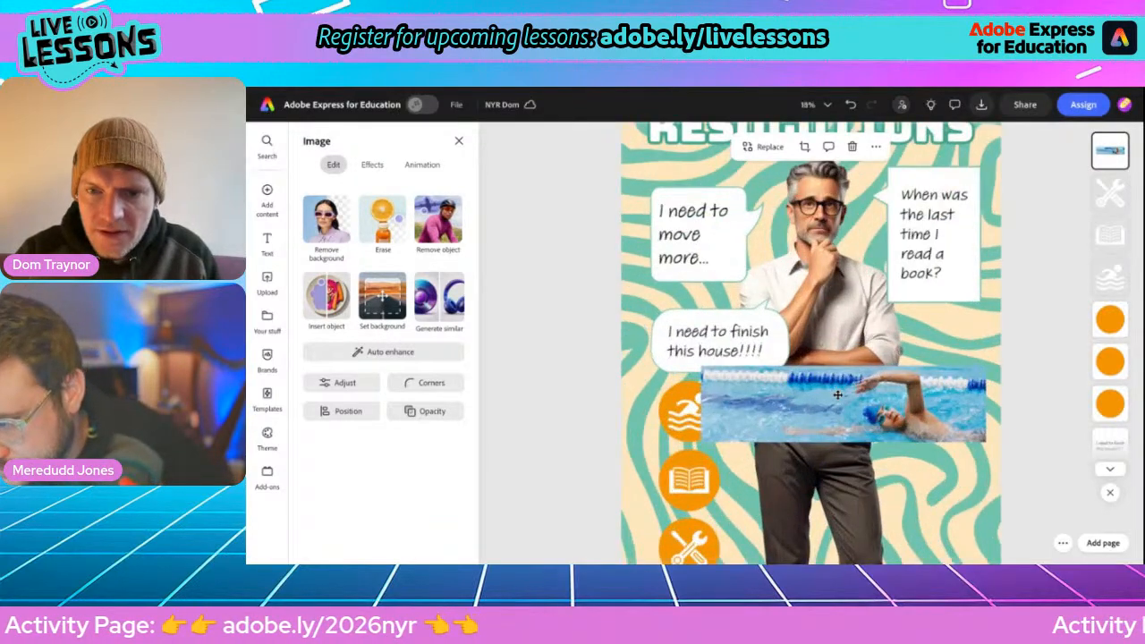
left_click_drag(829, 400, 807, 393)
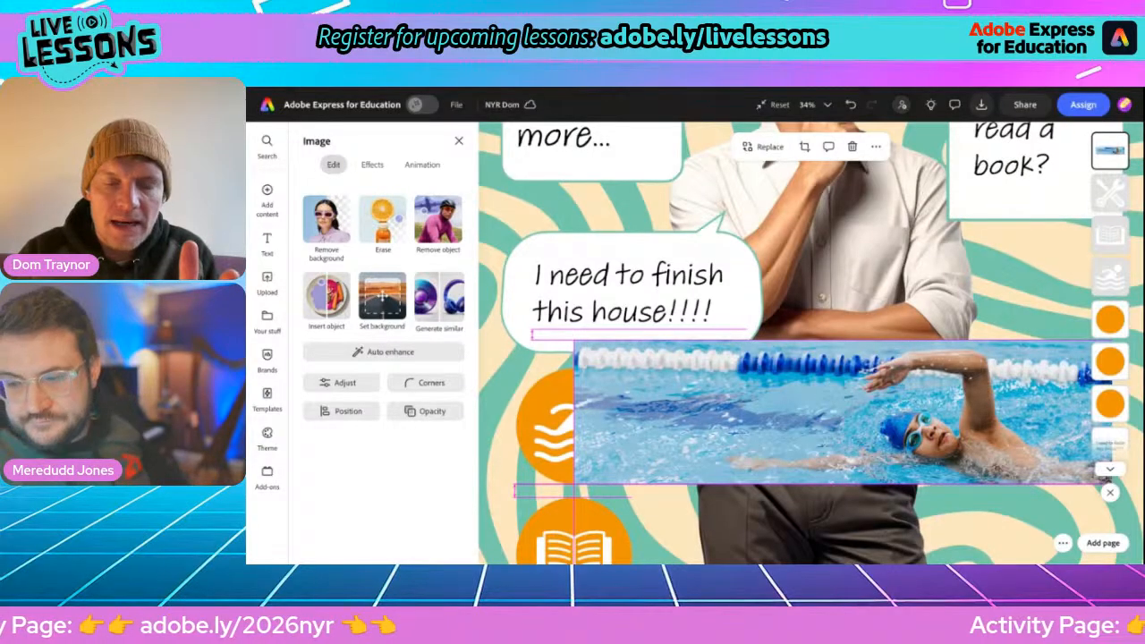
scroll(828, 393, "down", 4)
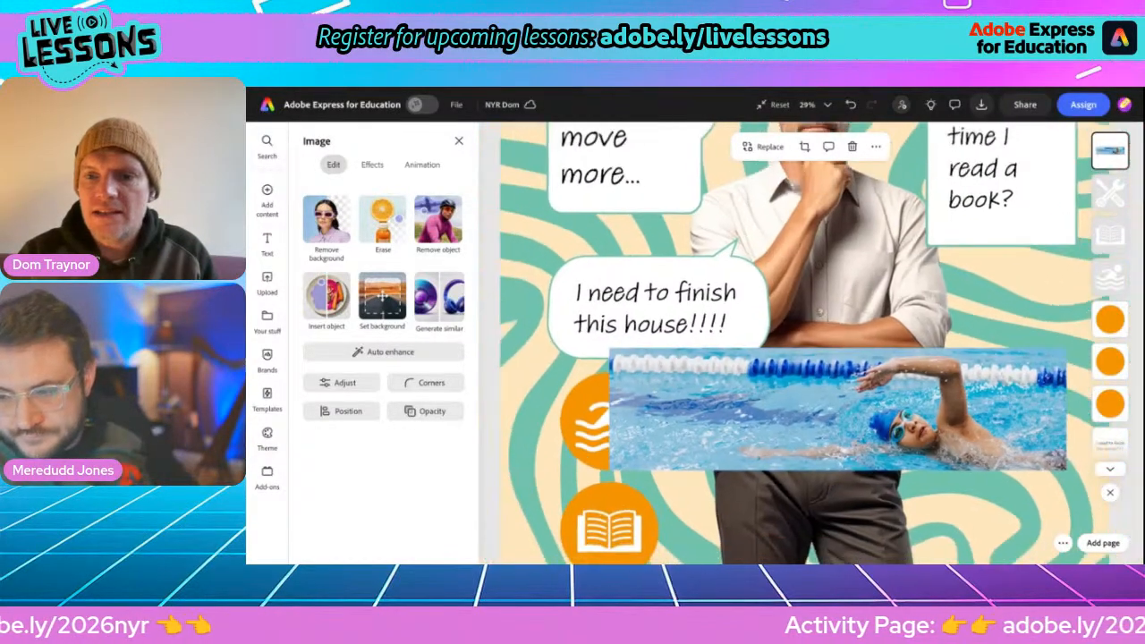
left_click_drag(1025, 357, 954, 382)
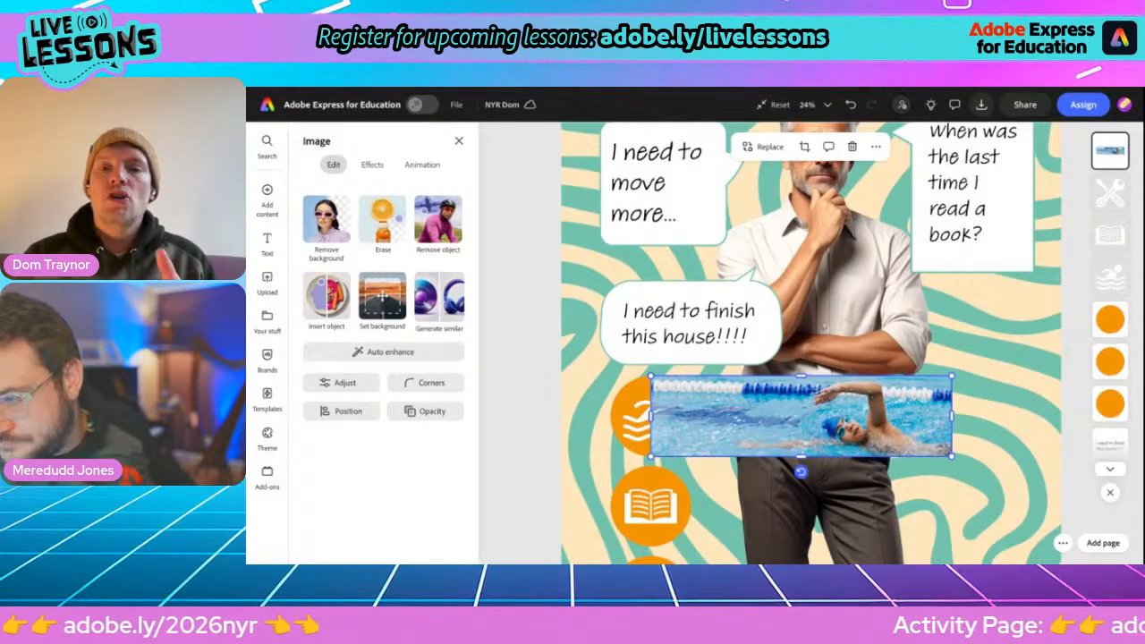
Set the swimmer photo's corner roundness to 400 and shift it over to cover the swimming icon's circle
left_click(431, 382)
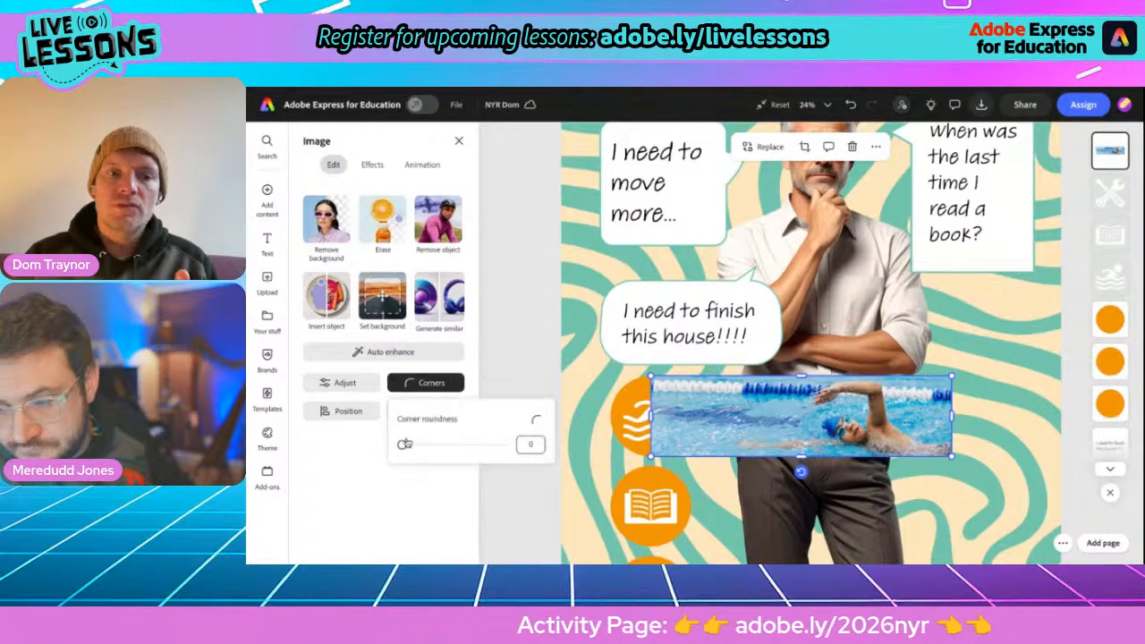
left_click_drag(402, 446, 465, 445)
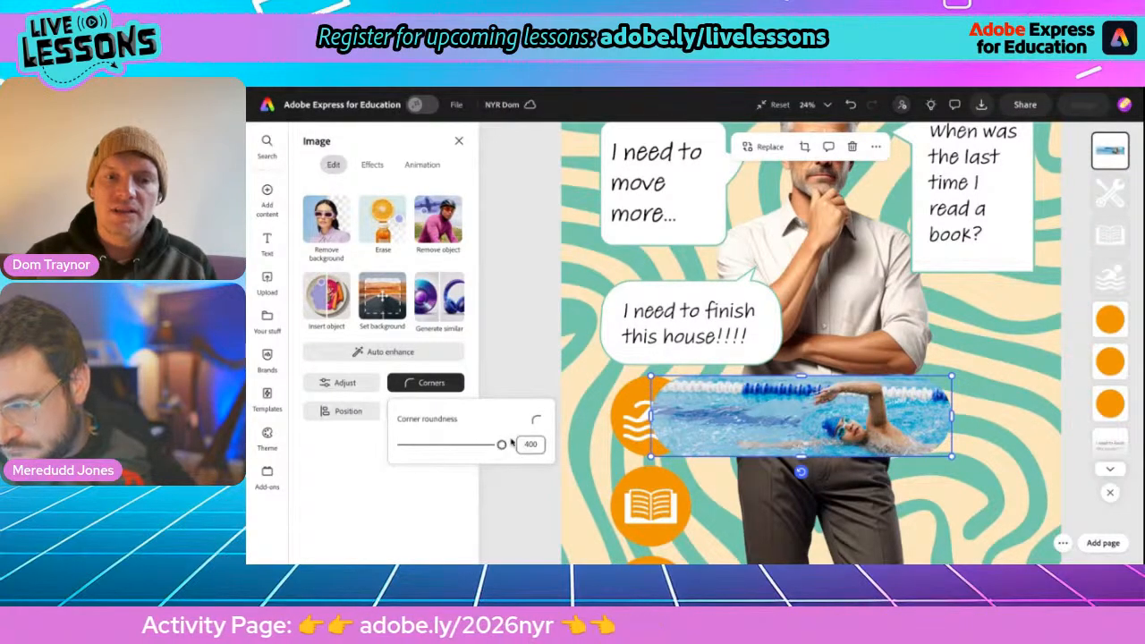
left_click_drag(738, 432, 697, 428)
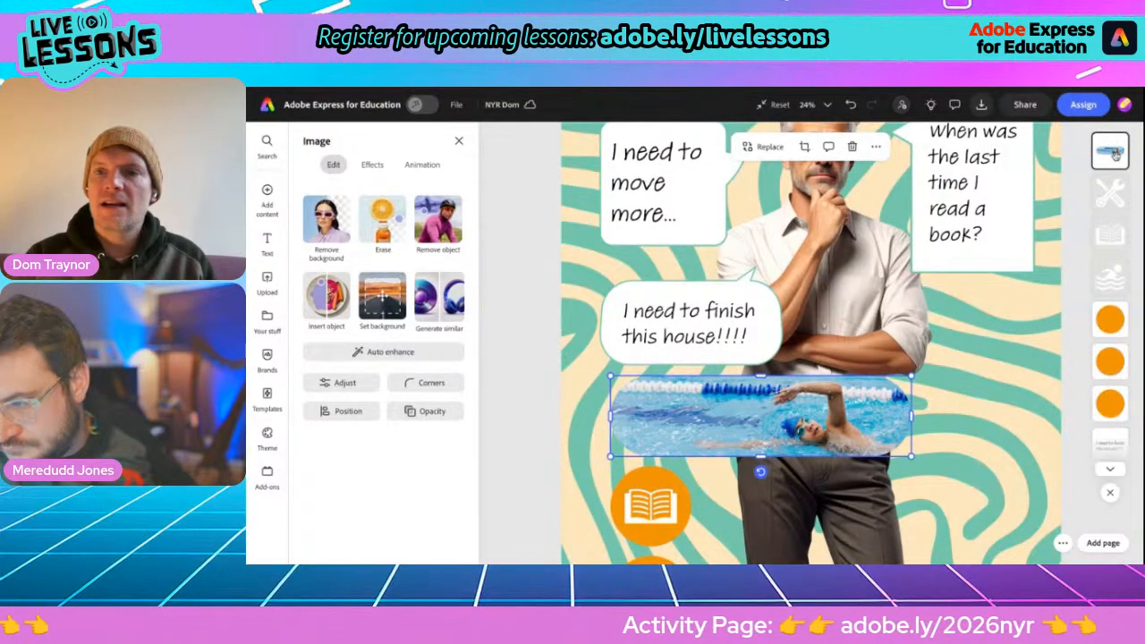
Try the rounded swimmer photo's layer beneath the orange circles, and undo back to the square-cornered strip
left_click_drag(1115, 155, 1115, 405)
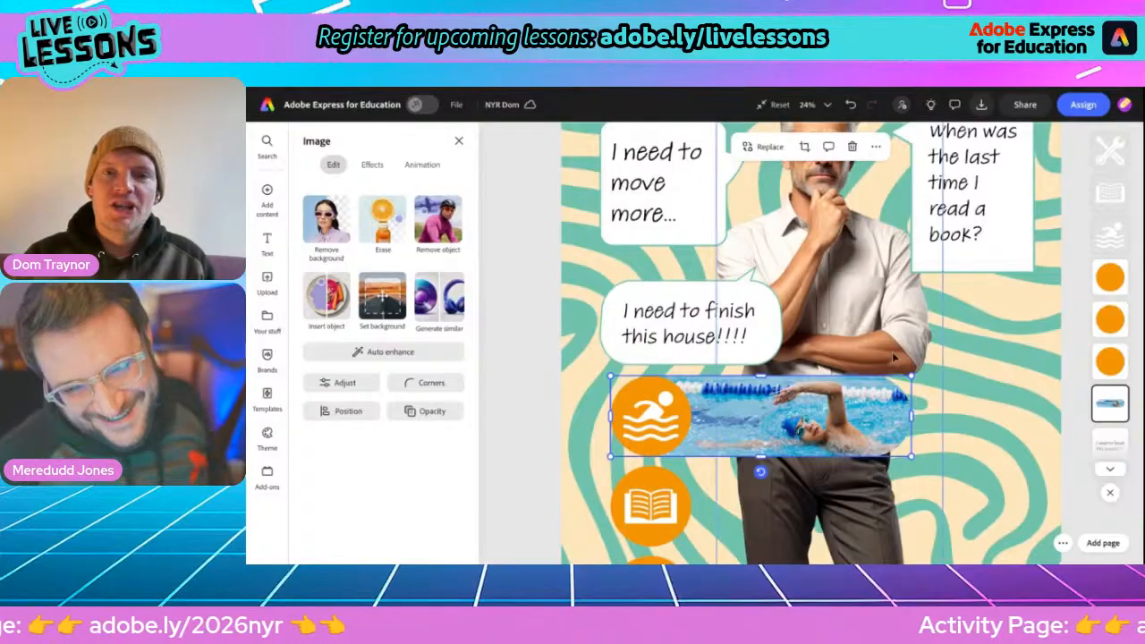
left_click(851, 104)
left_click(850, 105)
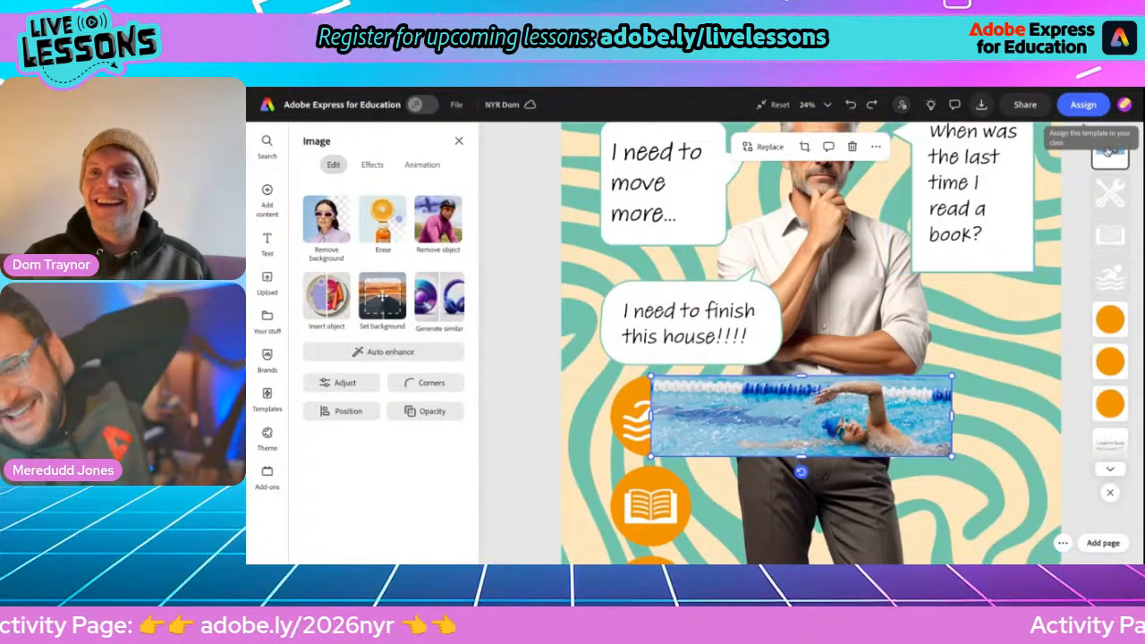
Layer the swimmer photo beneath the orange circles and place a duplicate directly below it, behind the book icon's circle
left_click_drag(1106, 154, 1109, 404)
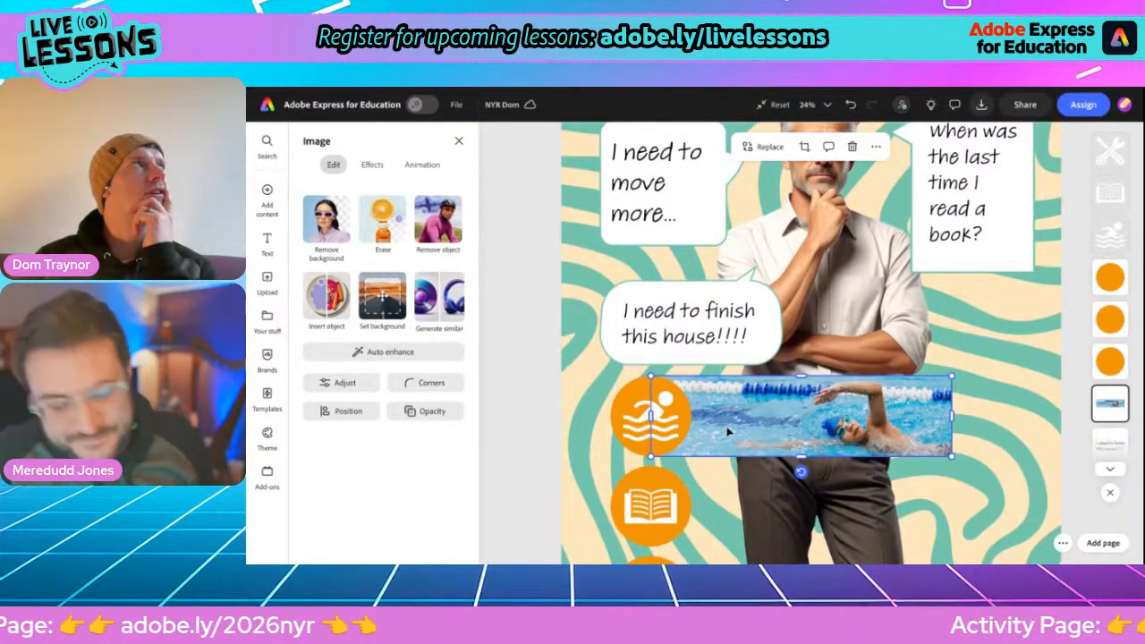
left_click(876, 148)
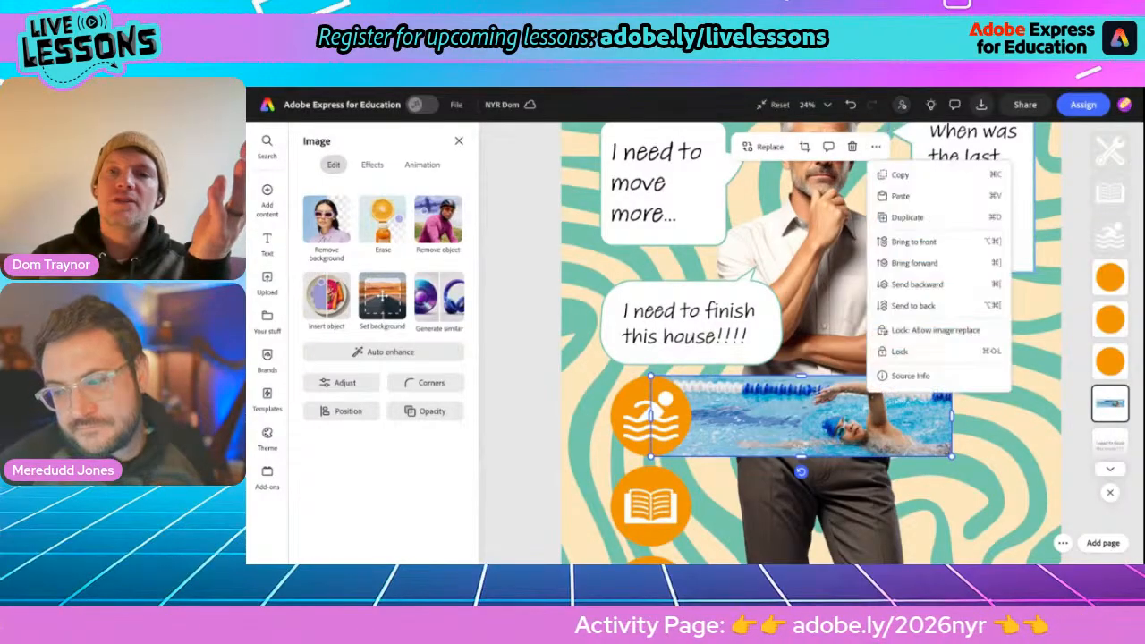
left_click(898, 218)
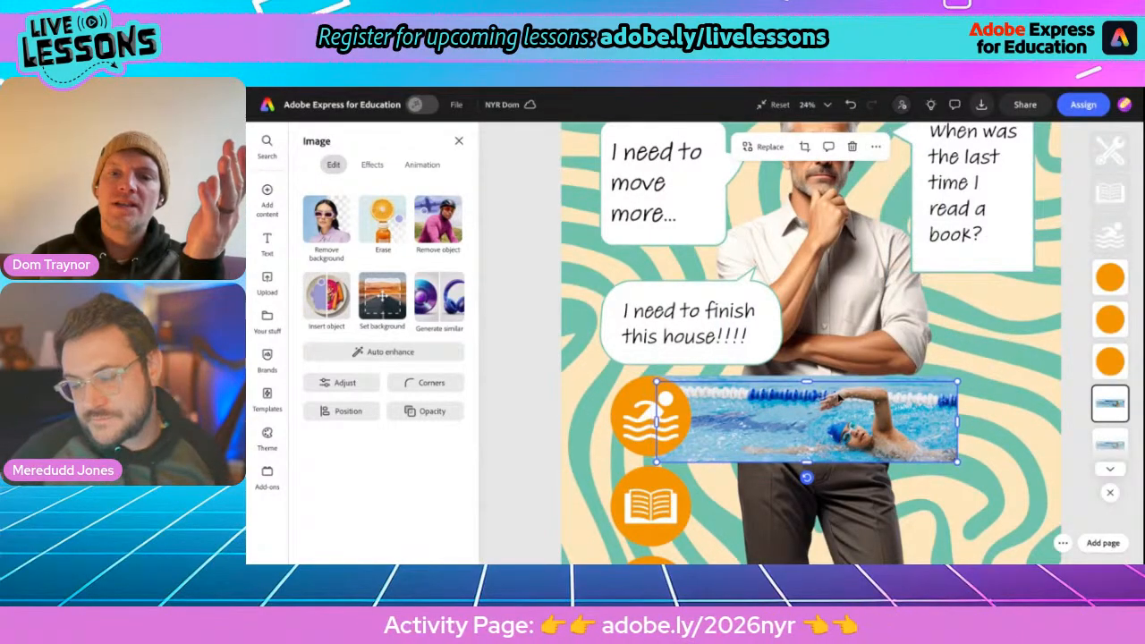
left_click_drag(831, 390, 831, 478)
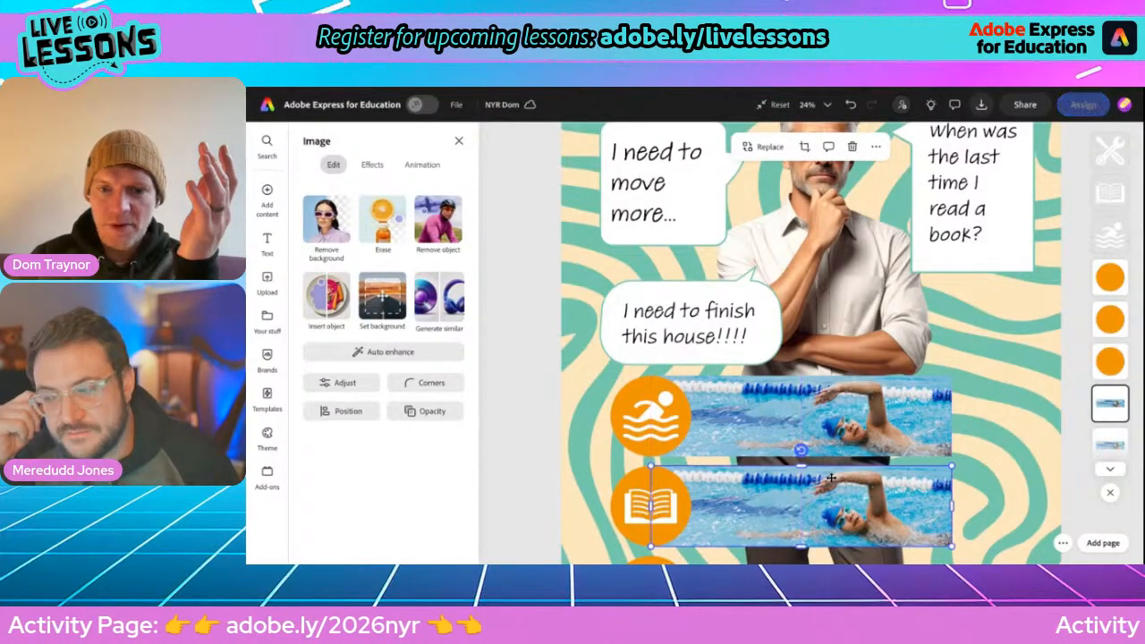
Replace the duplicate swimmer strip beside the book icon with an open-book photo found by searching photos for "reading"
left_click(765, 147)
left_click(767, 284)
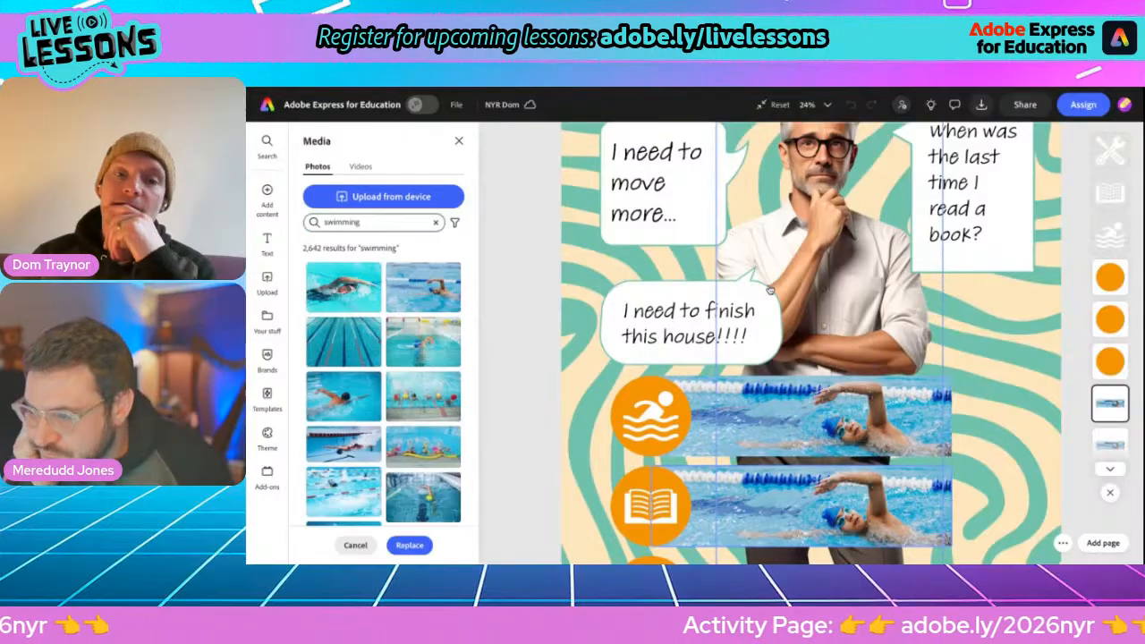
double_click(343, 223)
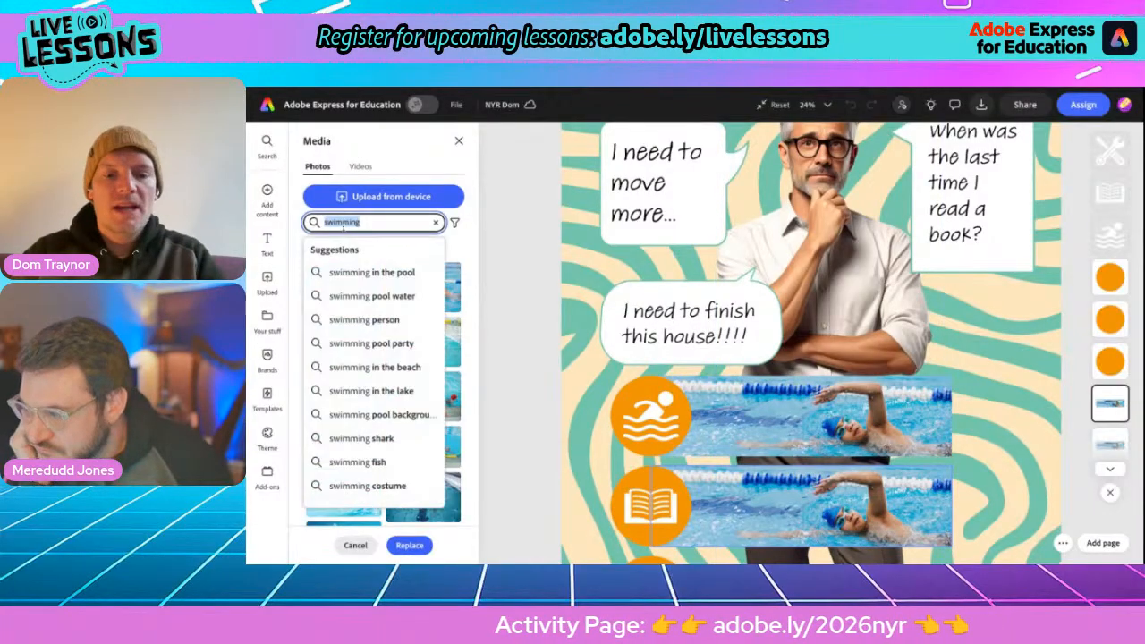
type("reading")
key("Return")
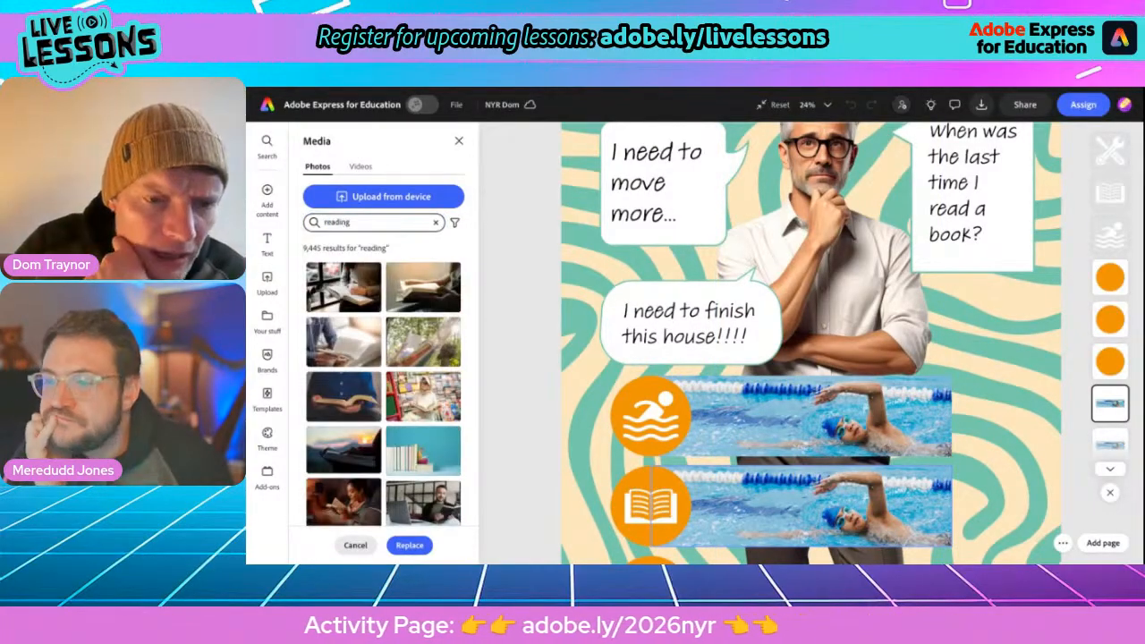
scroll(387, 369, "down", 3)
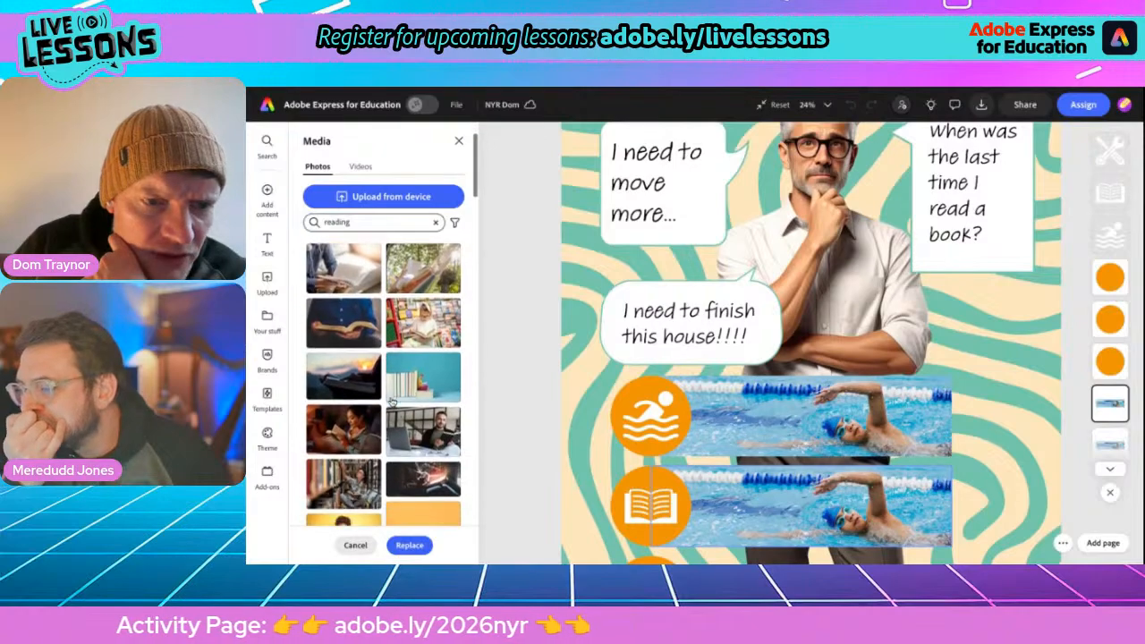
left_click(350, 312)
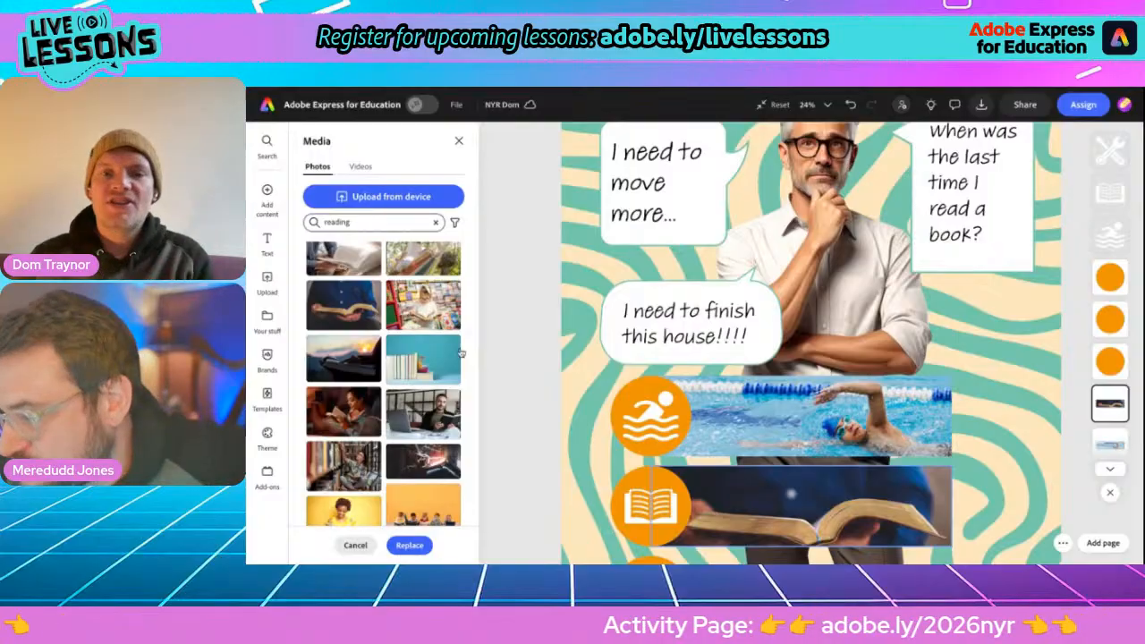
Duplicate the open-book strip and place the copy directly below it, lined up behind the tools icon's circle
scroll(790, 410, "down", 3)
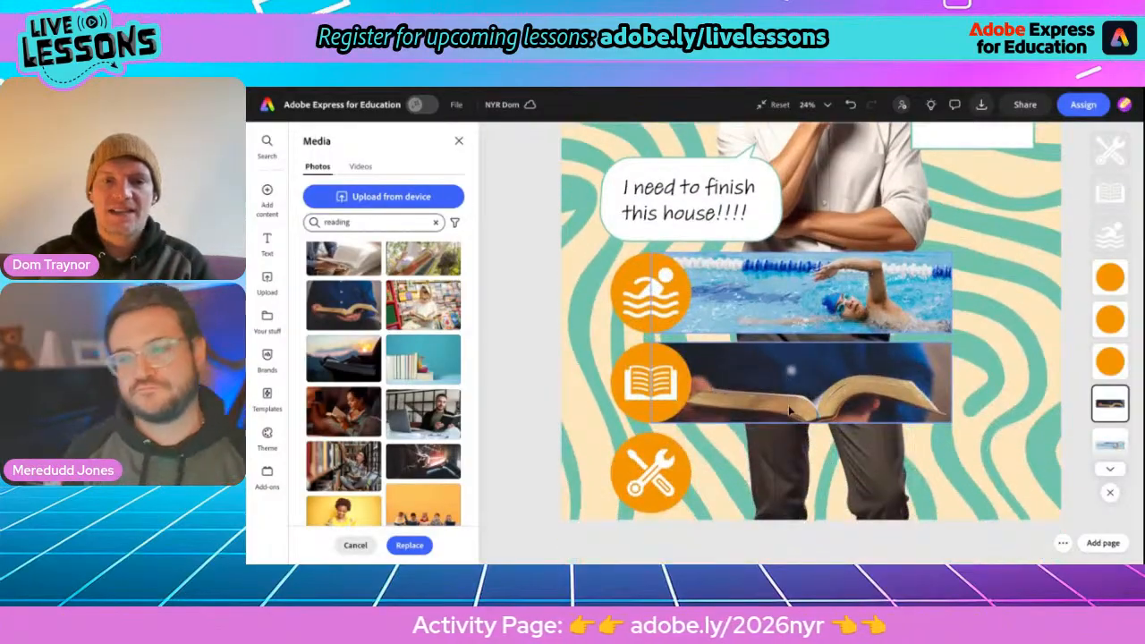
scroll(802, 384, "up", 1)
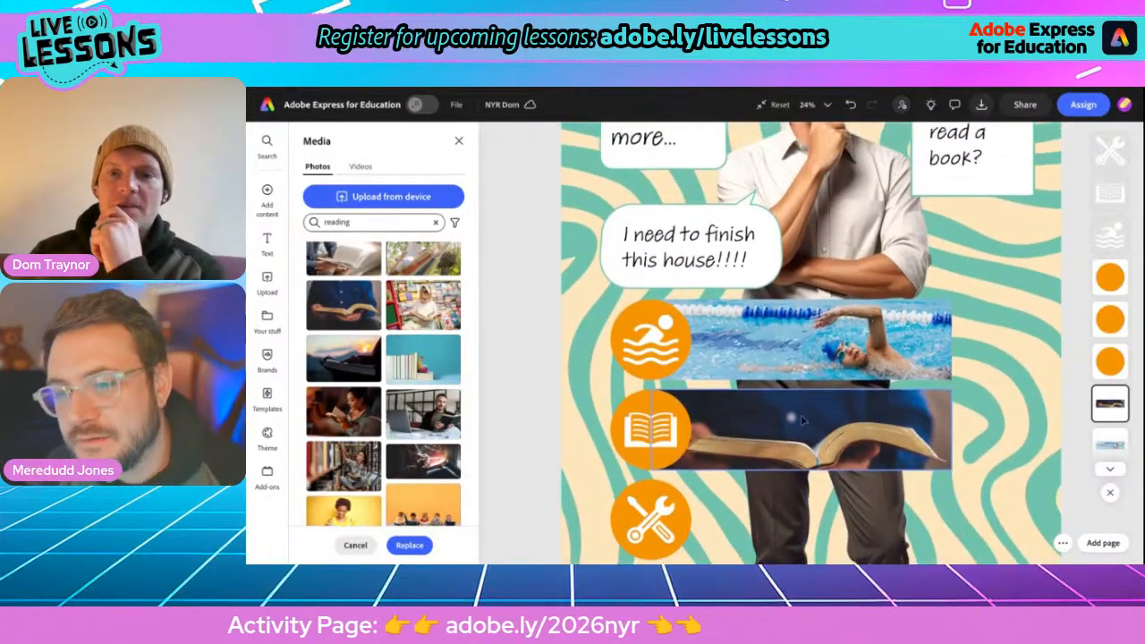
left_click(802, 420)
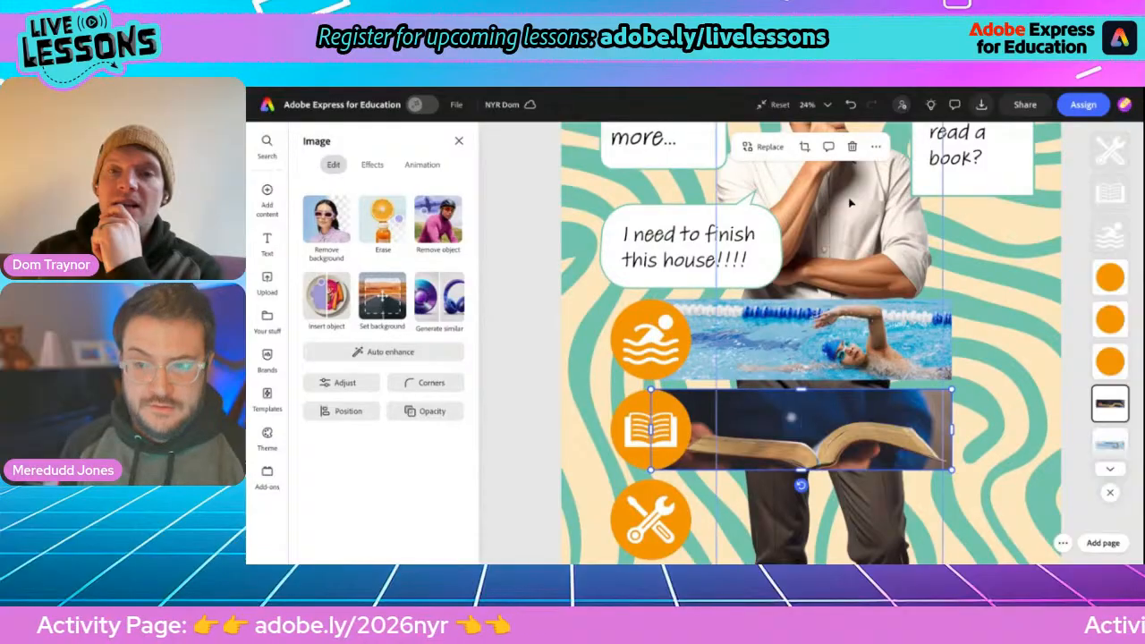
left_click(875, 148)
left_click(894, 215)
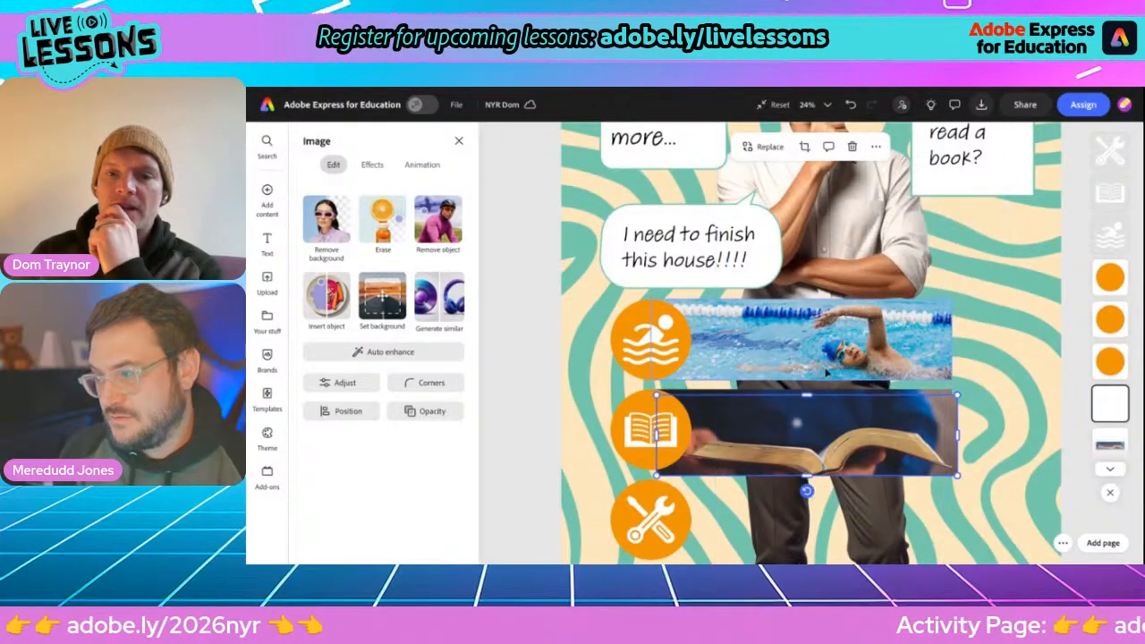
left_click_drag(812, 412, 798, 505)
scroll(805, 465, "down", 1)
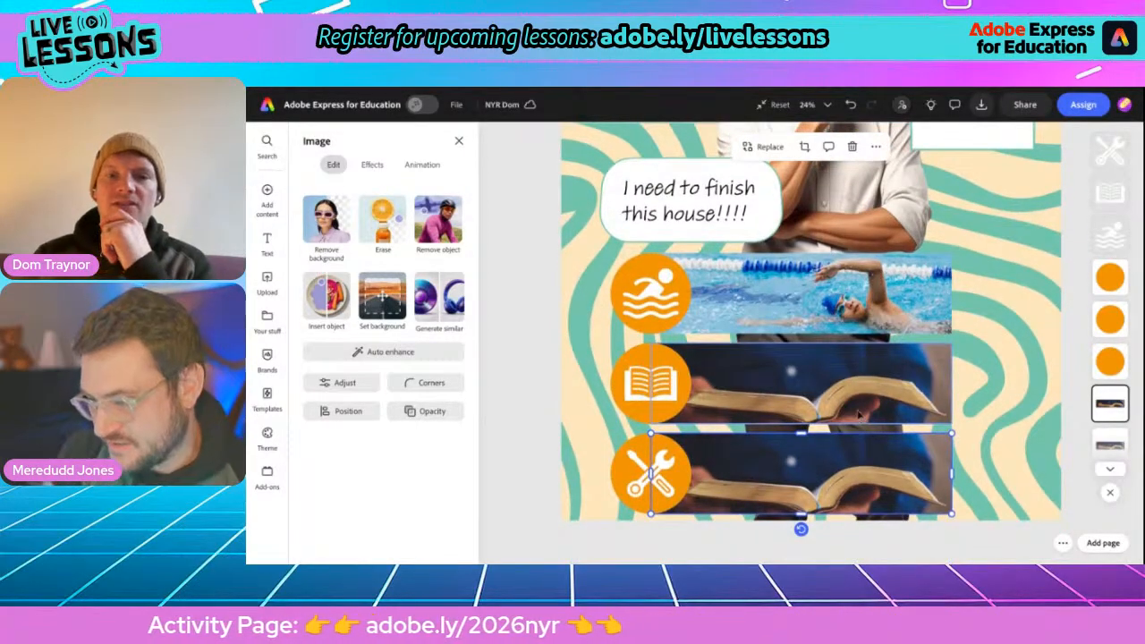
Replace the lowest book strip with a photo of hand tools on wood, found by searching photos for "diy"
left_click(770, 148)
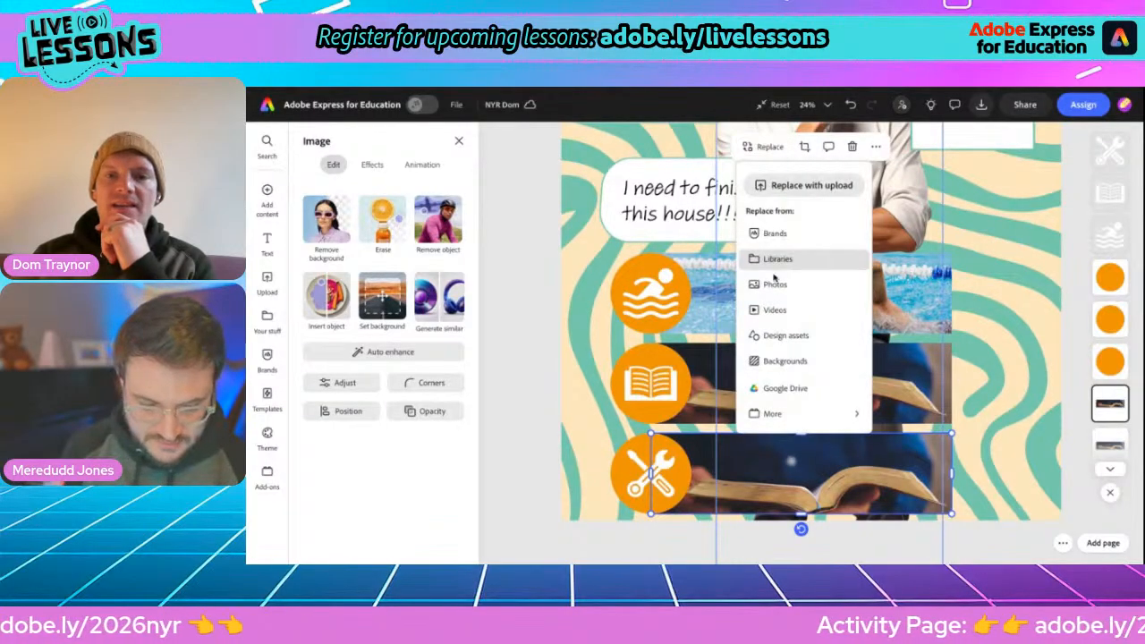
left_click(775, 284)
left_click(337, 221)
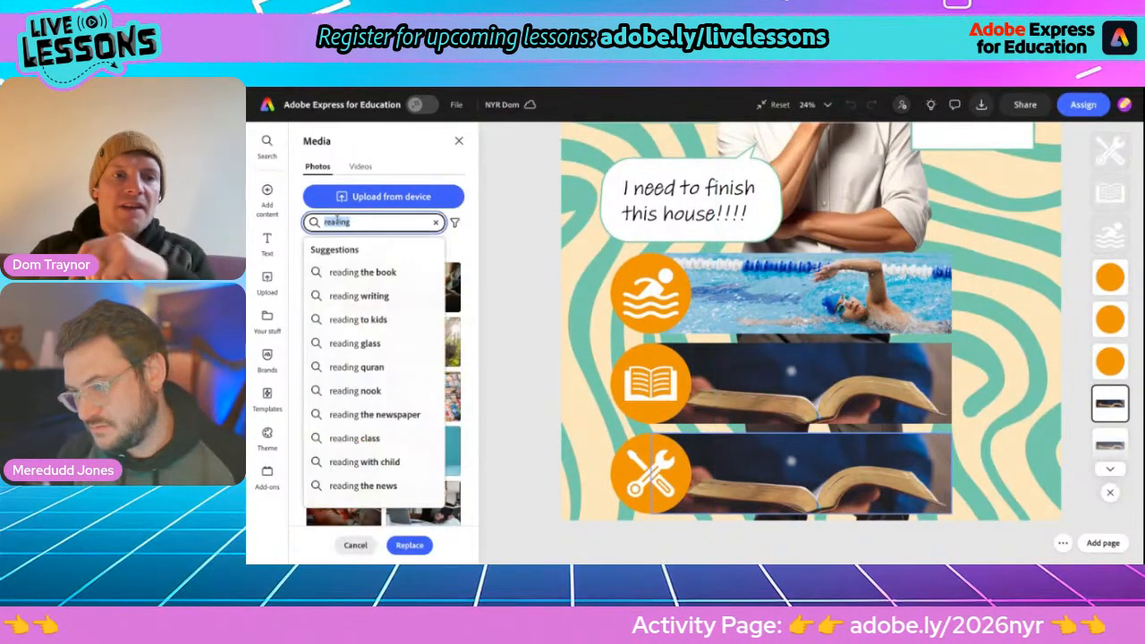
type("diy")
key("Return")
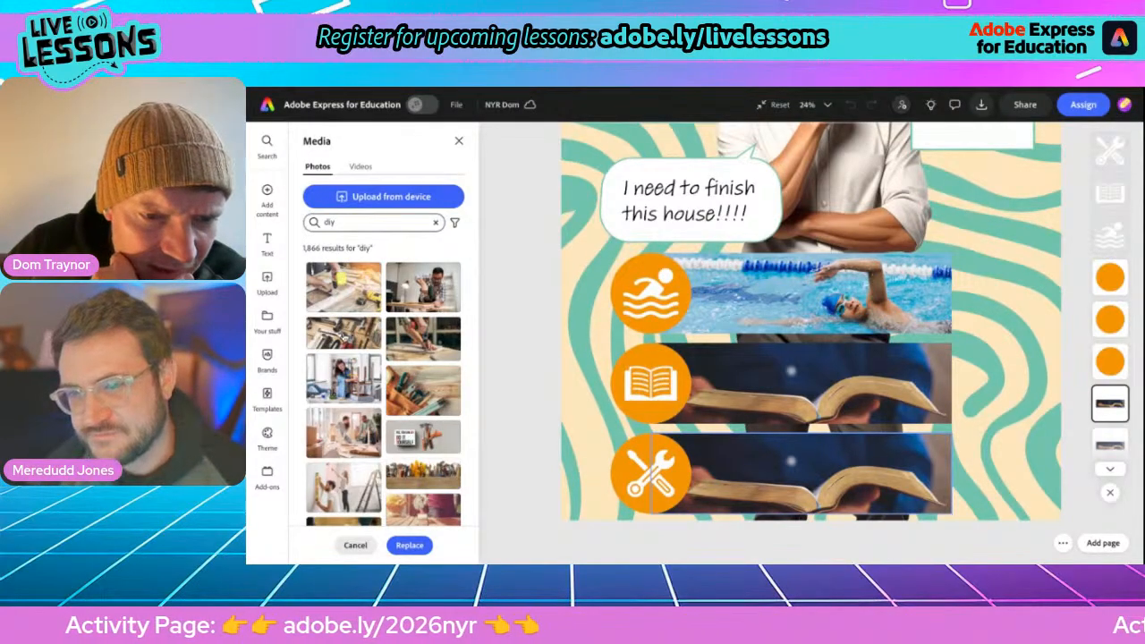
left_click(342, 336)
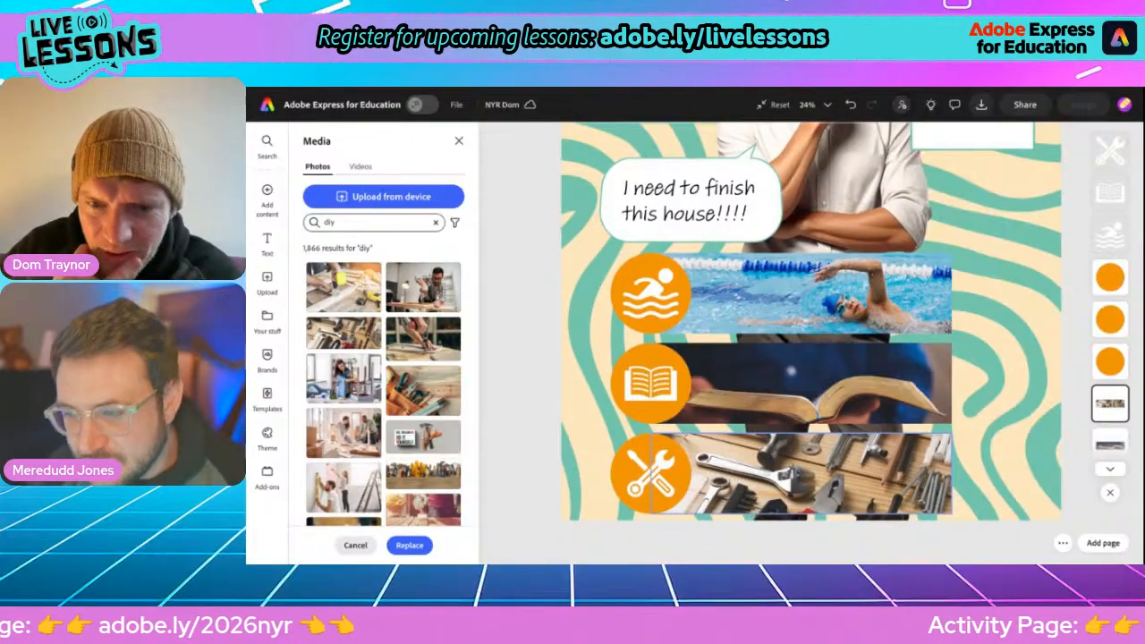
left_click(515, 374)
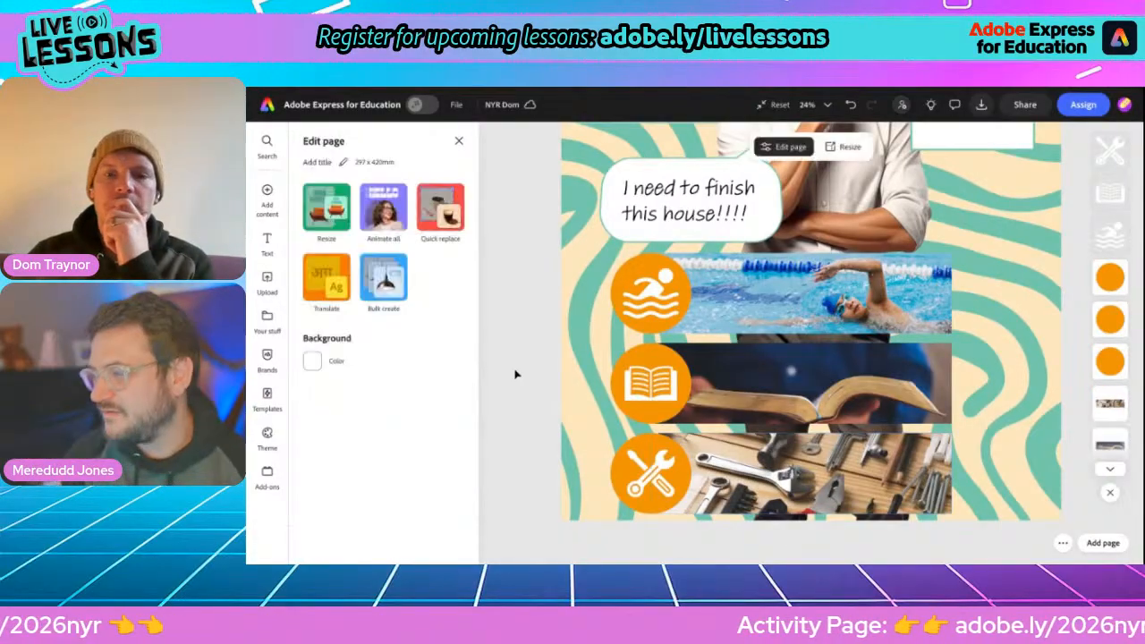
scroll(554, 385, "down", 5)
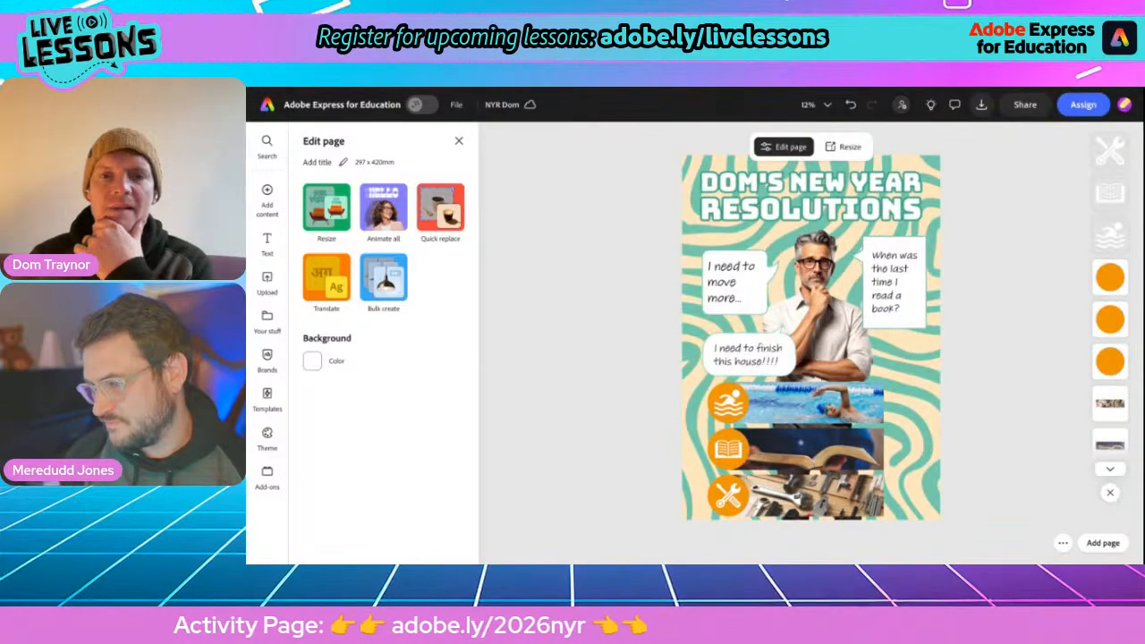
left_click(725, 279)
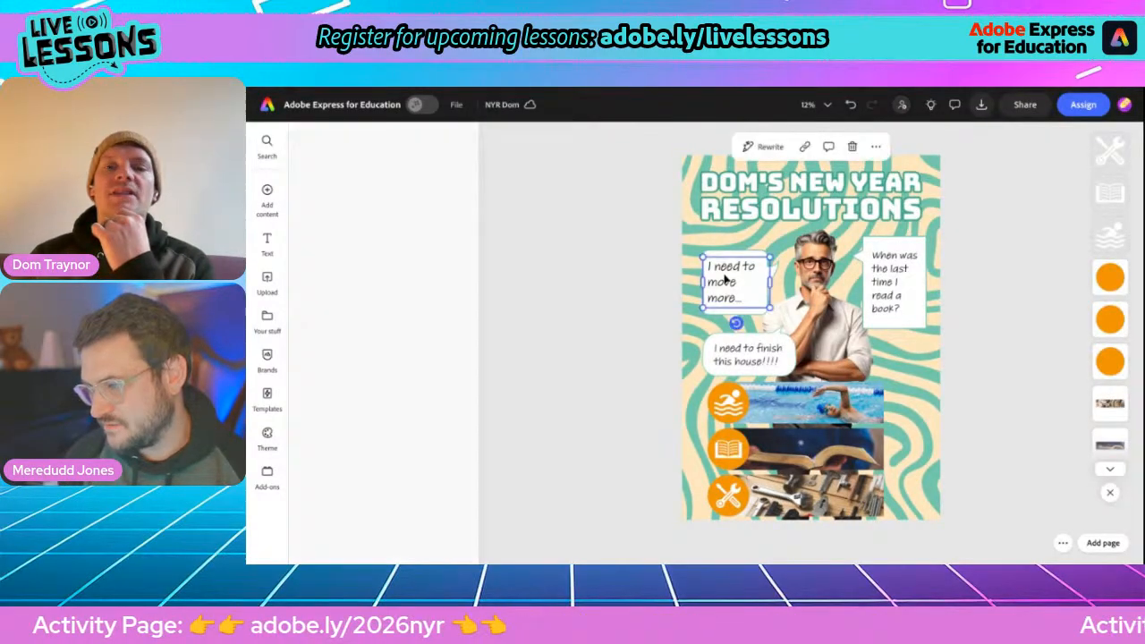
left_click(870, 285)
left_click(756, 359)
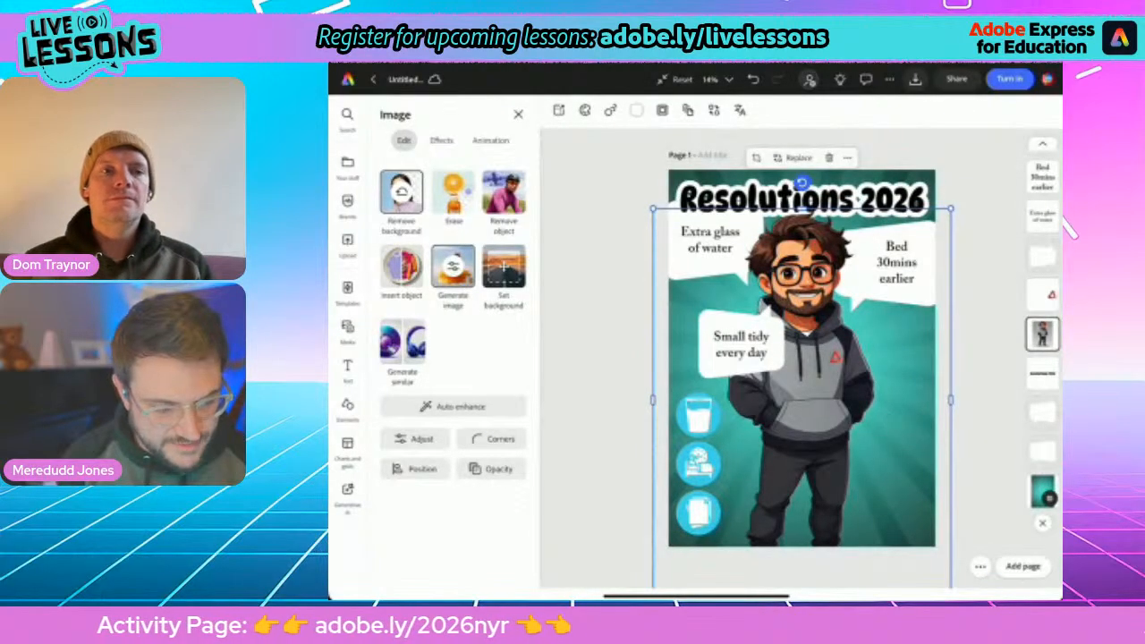
Search the photos for "Water" and add the blue water-surface photo with bubbles to the Resolutions 2026 poster
left_click(347, 331)
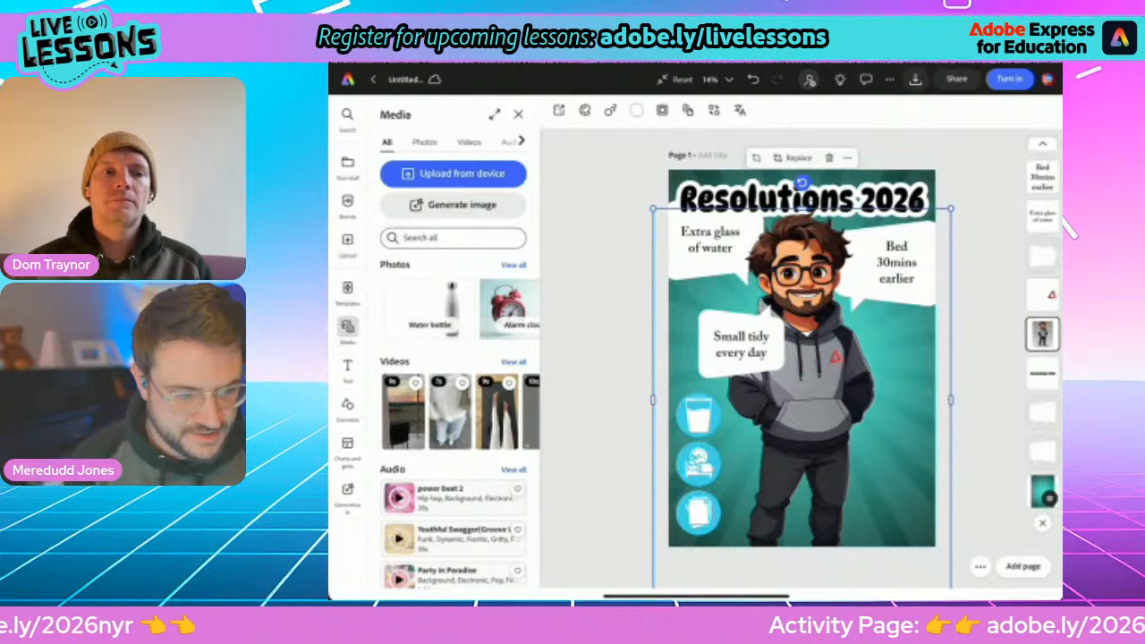
left_click(424, 141)
left_click(451, 237)
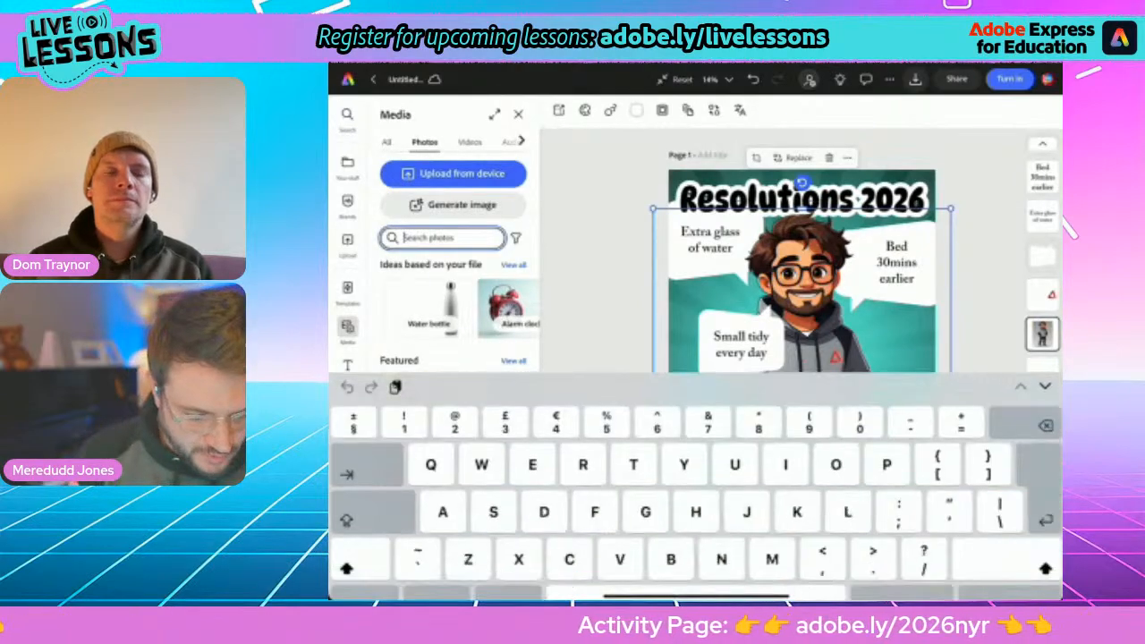
type("Water")
key("Return")
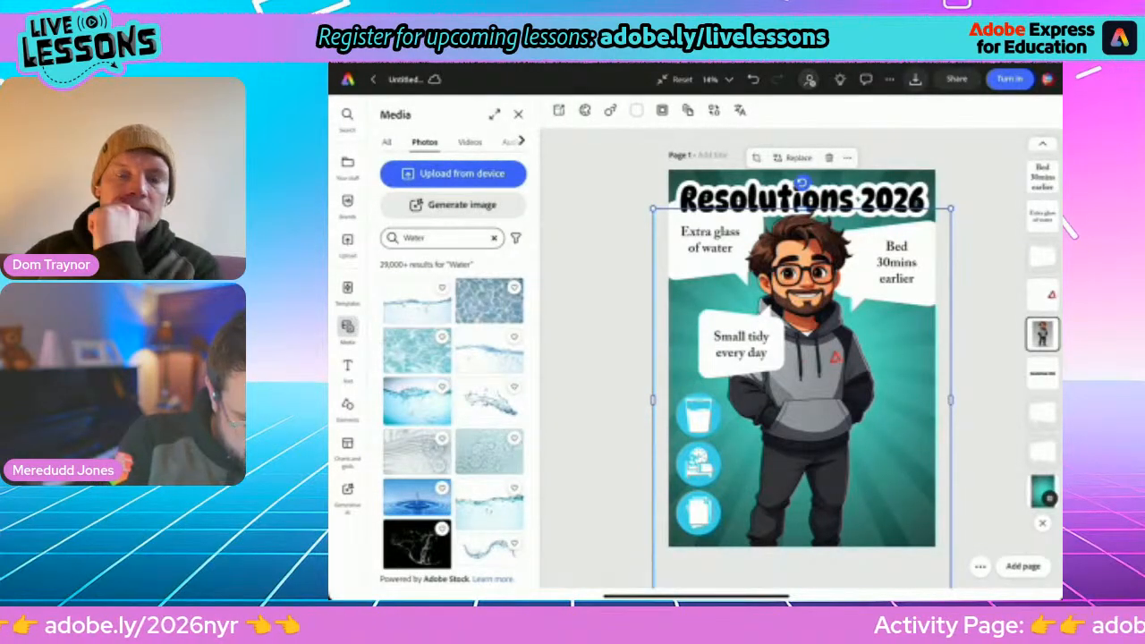
left_click(416, 401)
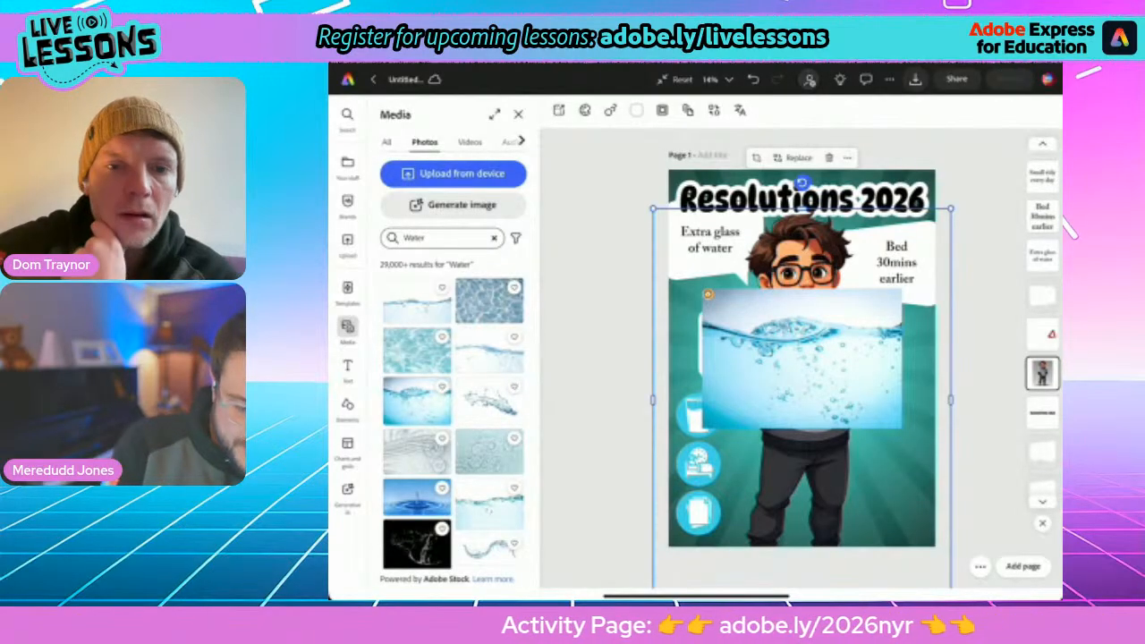
Crop the water photo from above and below to a wide, shallow strip around the waterline
scroll(801, 430, "up", 4)
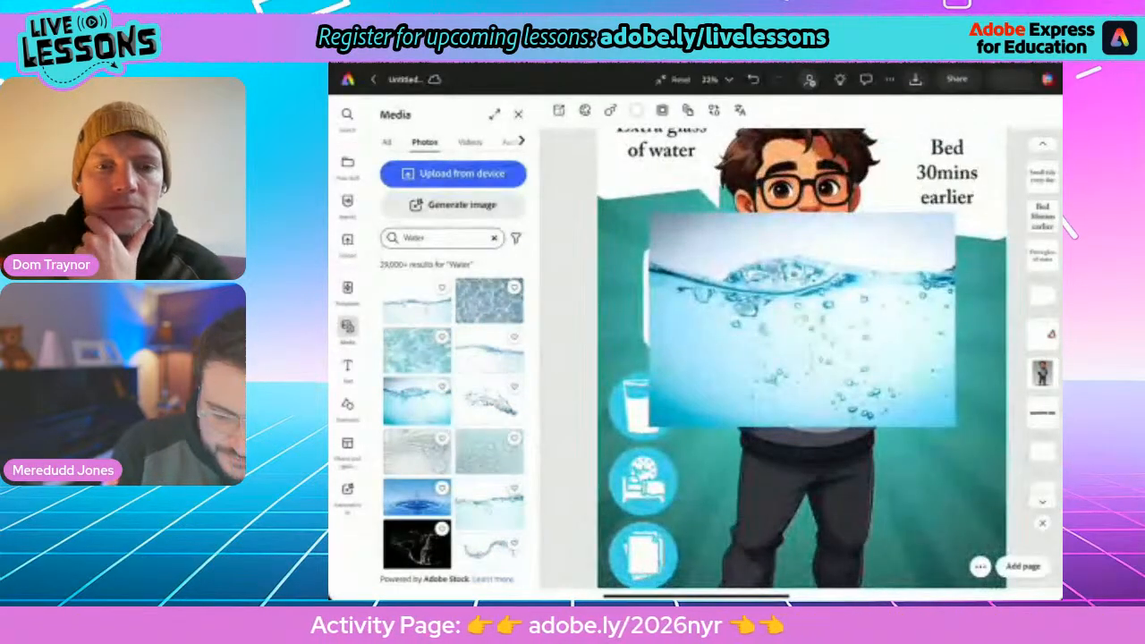
left_click(802, 320)
right_click(795, 309)
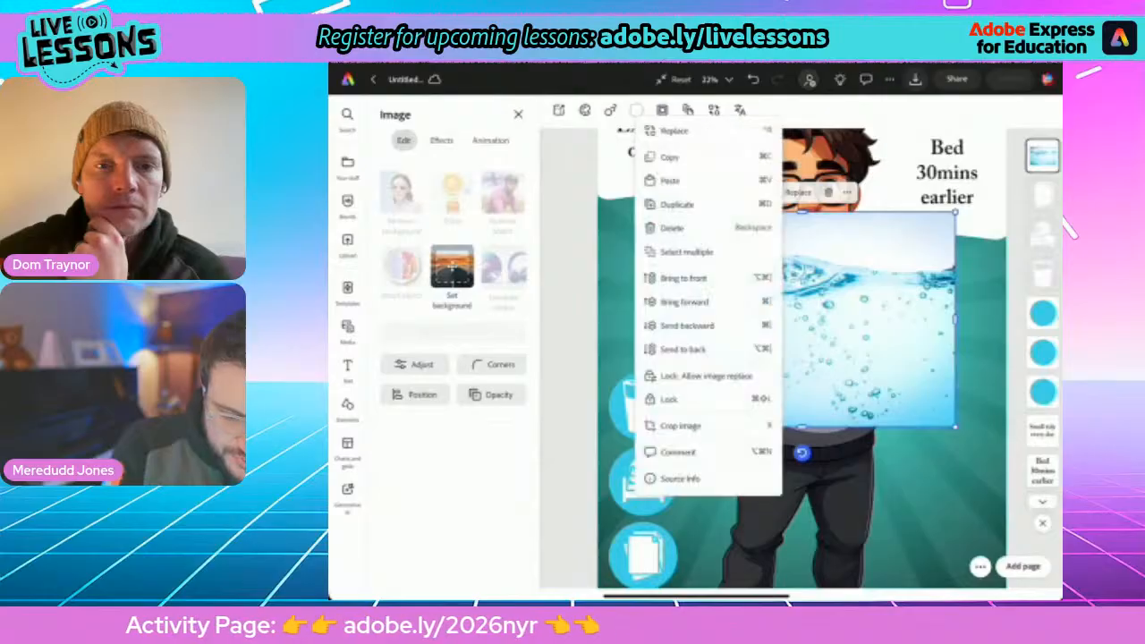
scroll(801, 320, "up", 1)
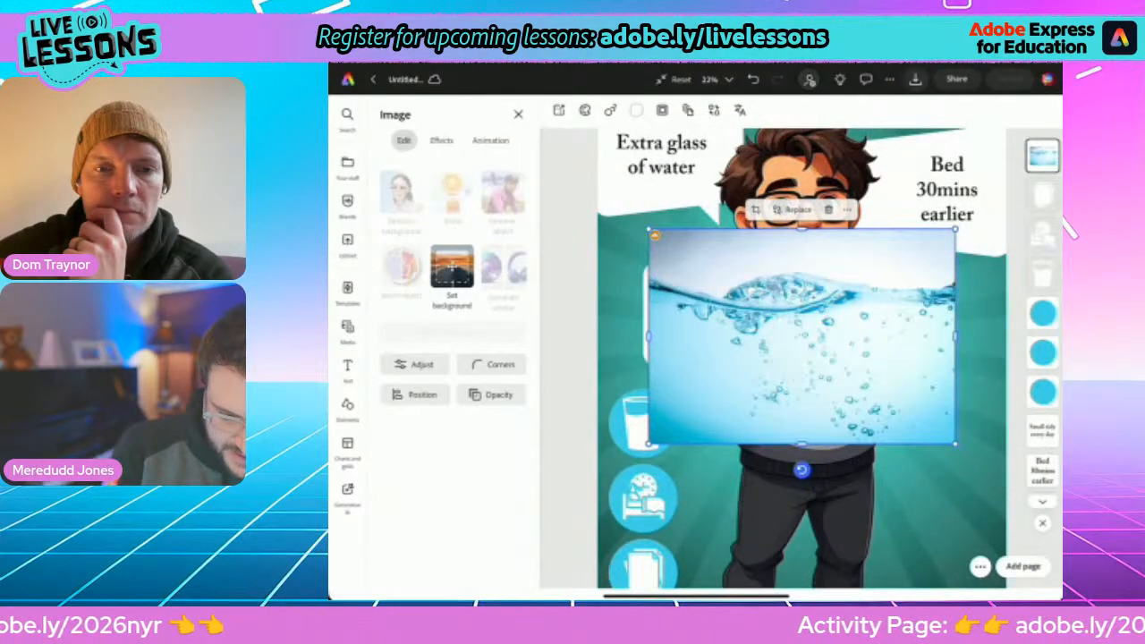
left_click_drag(801, 443, 802, 344)
left_click_drag(802, 230, 801, 259)
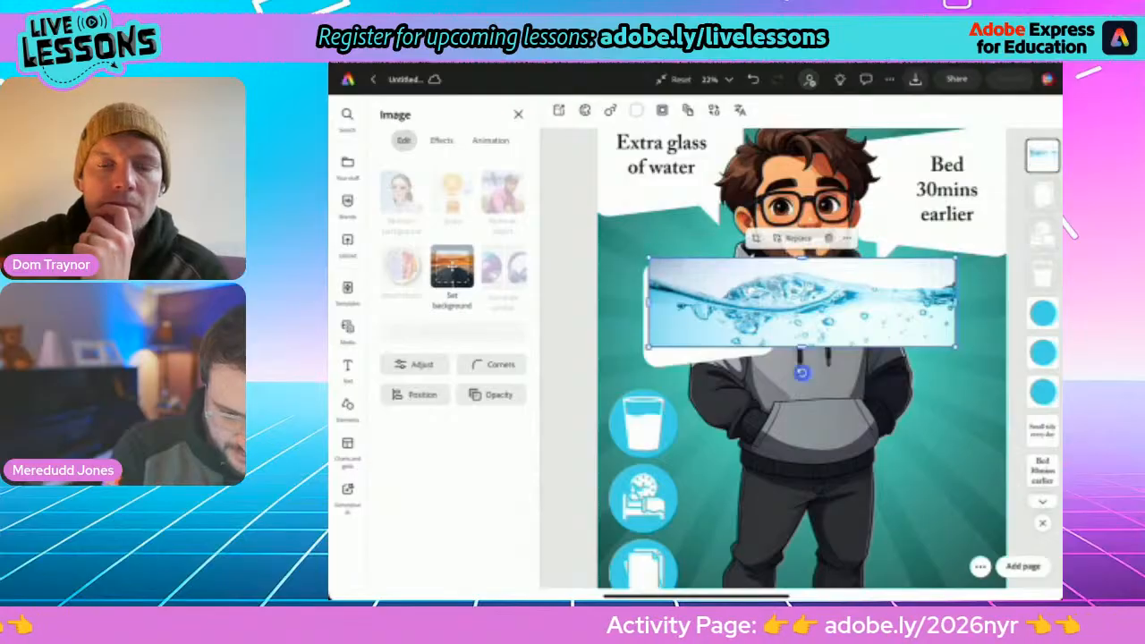
left_click_drag(802, 346, 801, 340)
left_click(569, 358)
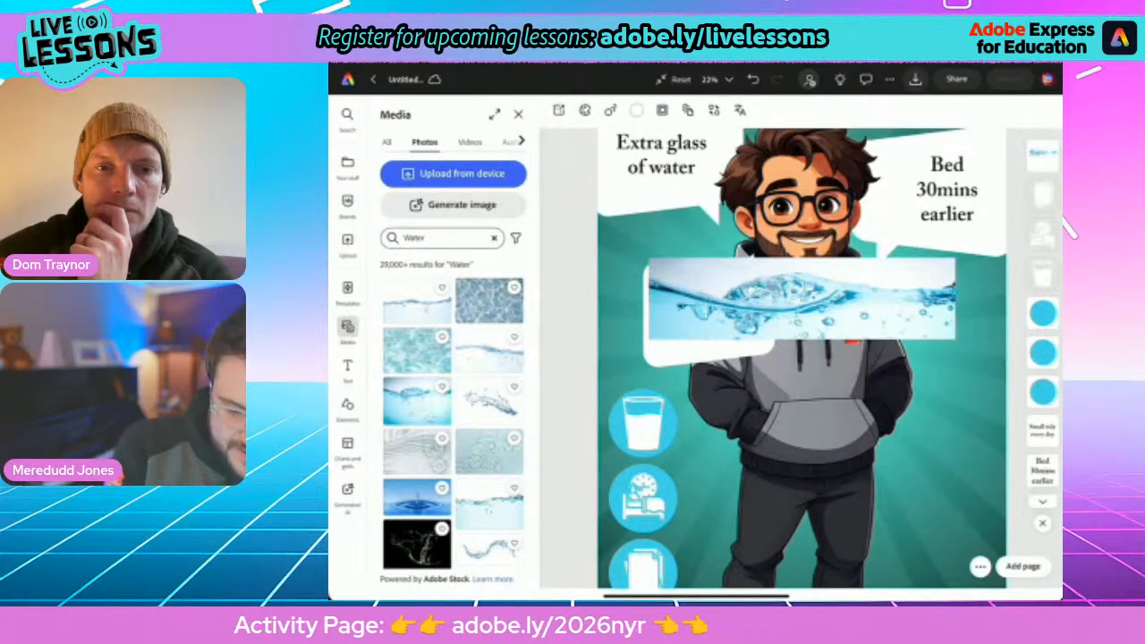
Line the water strip up with the glass icon's circle and extend it to the poster's right edge
left_click(801, 299)
left_click_drag(802, 300, 797, 423)
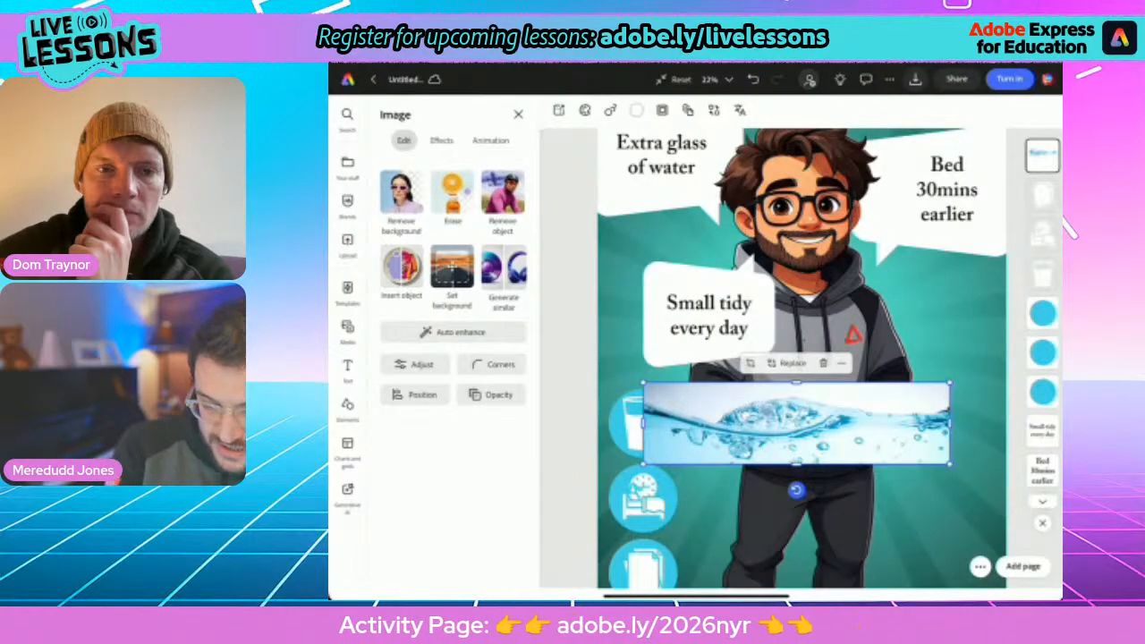
scroll(769, 376, "up", 5)
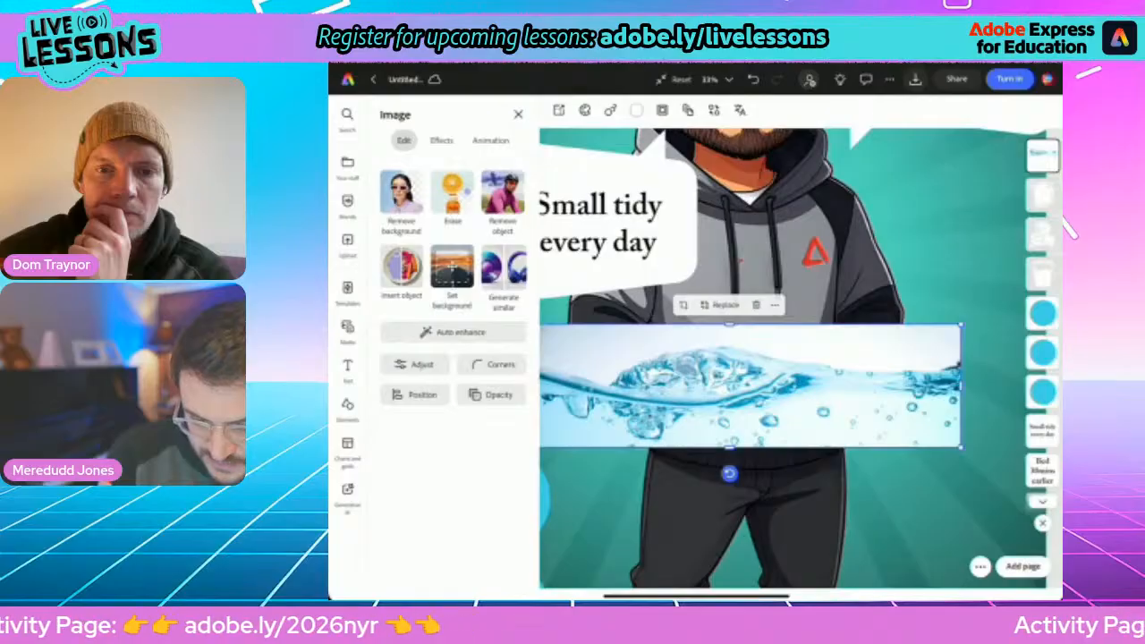
scroll(769, 375, "down", 5)
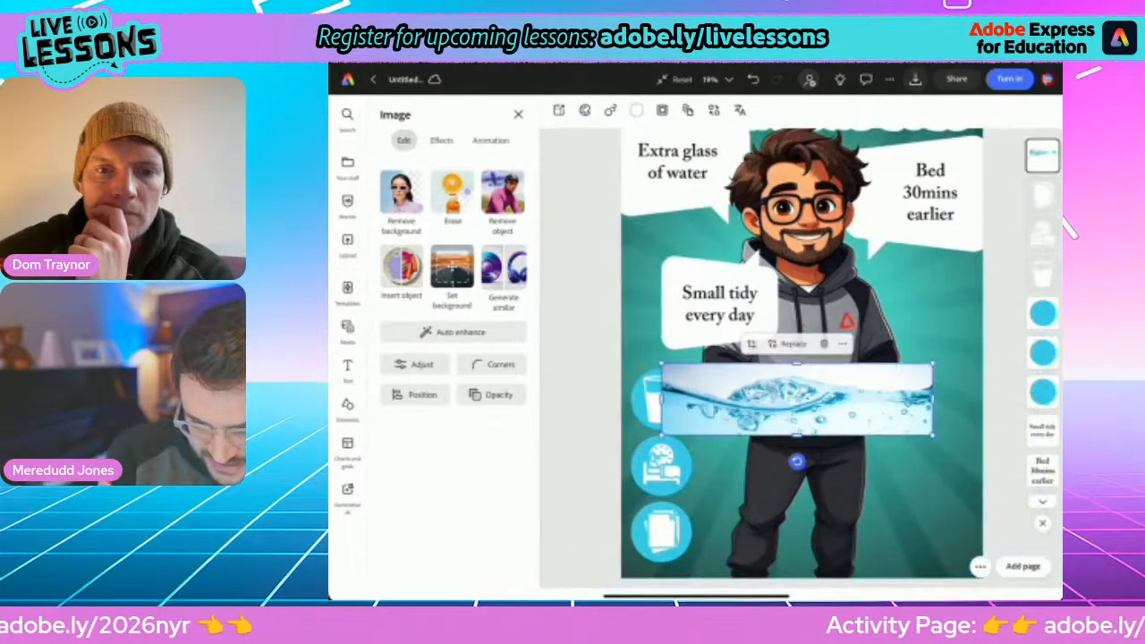
left_click_drag(933, 398, 982, 398)
left_click(823, 501)
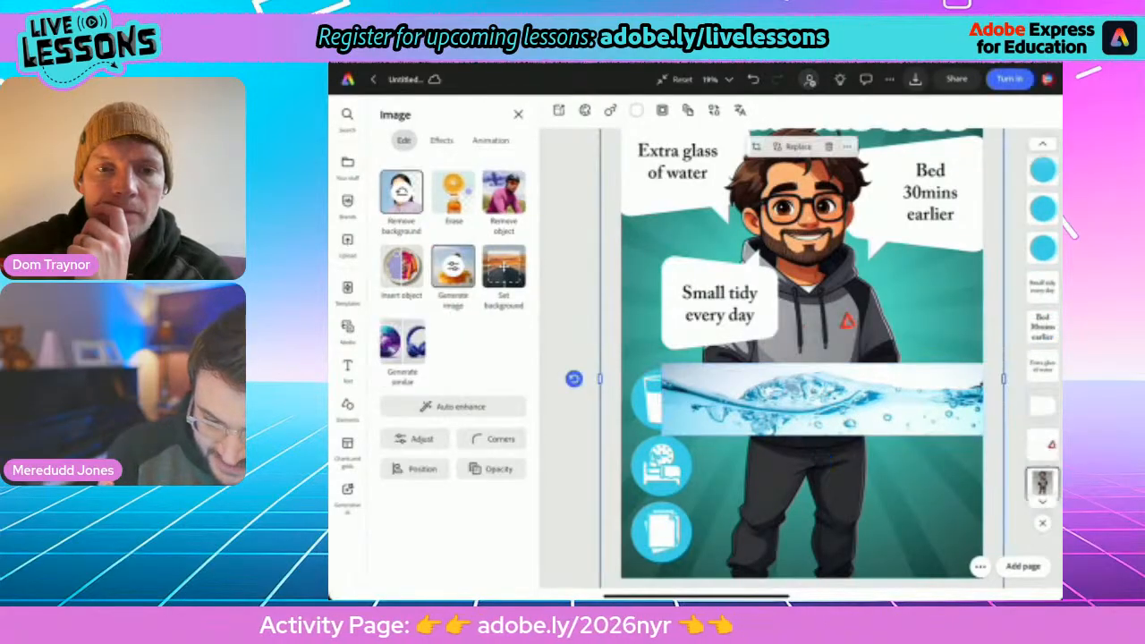
Trim the water strip's upper edge to the height of the glass icon's circle and layer the strip beneath the blue circles
scroll(825, 437, "up", 4)
left_click(820, 426)
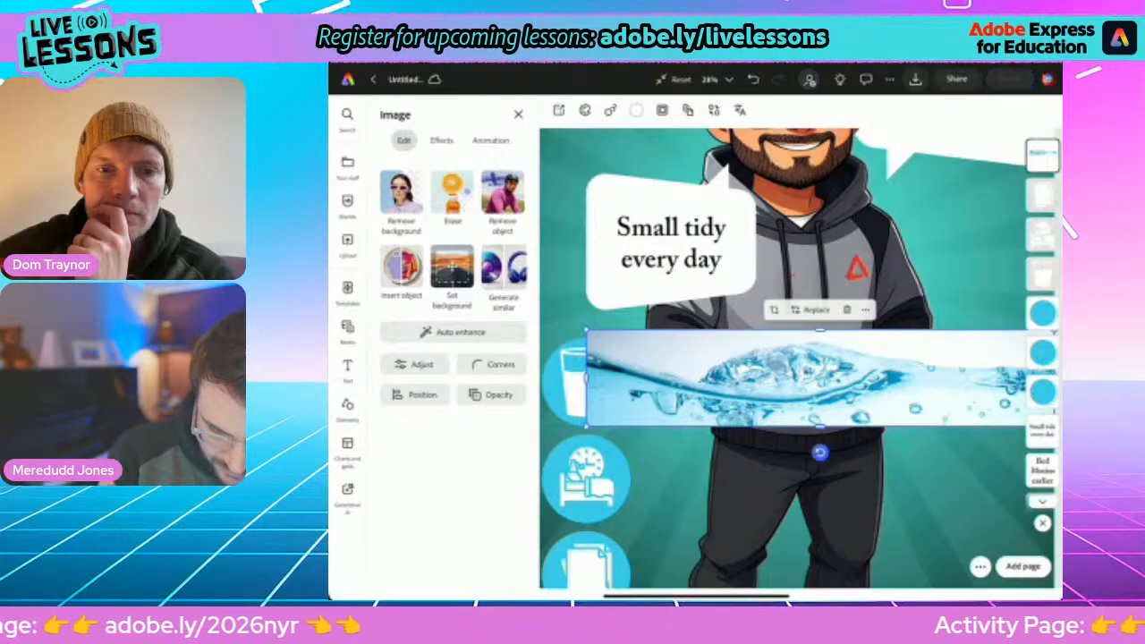
left_click_drag(820, 330, 820, 337)
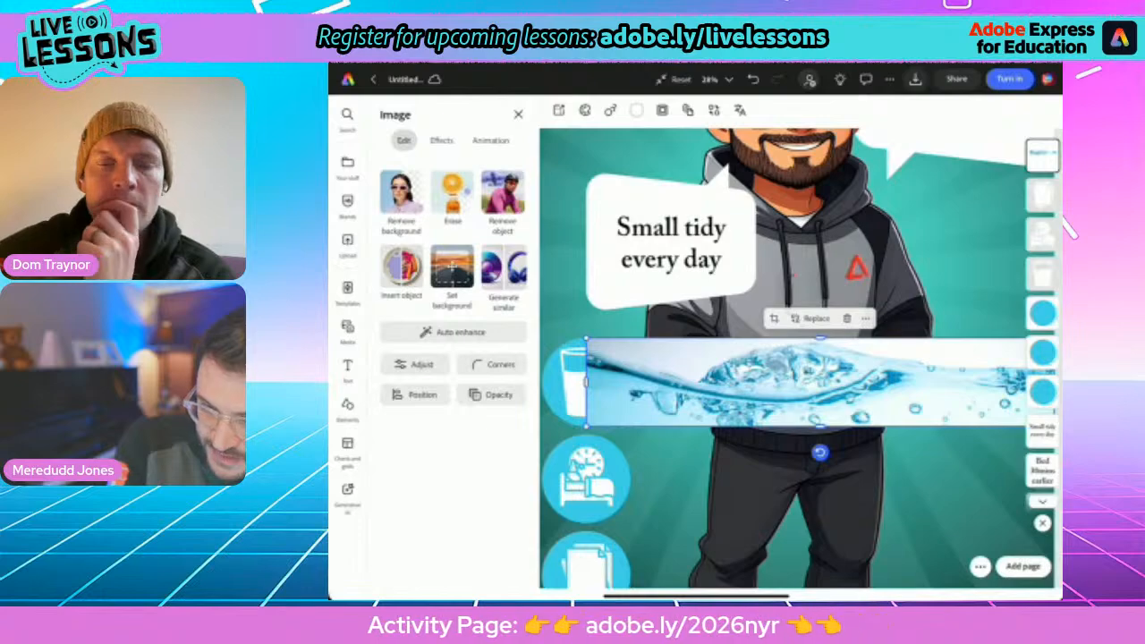
left_click_drag(1042, 155, 1042, 390)
left_click(800, 497)
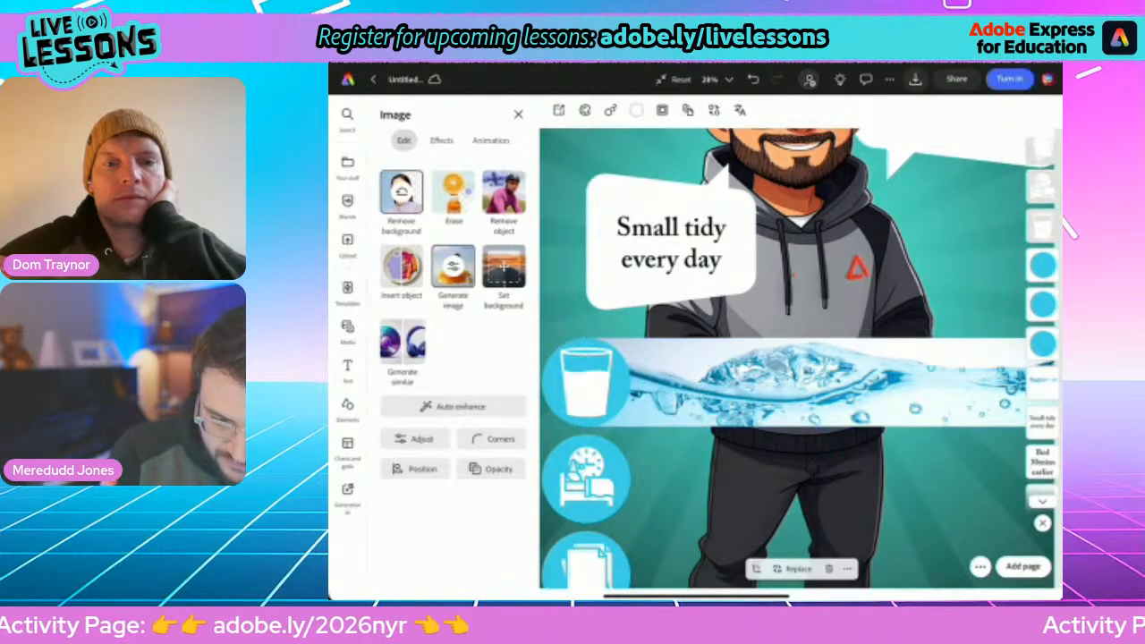
scroll(813, 460, "down", 5)
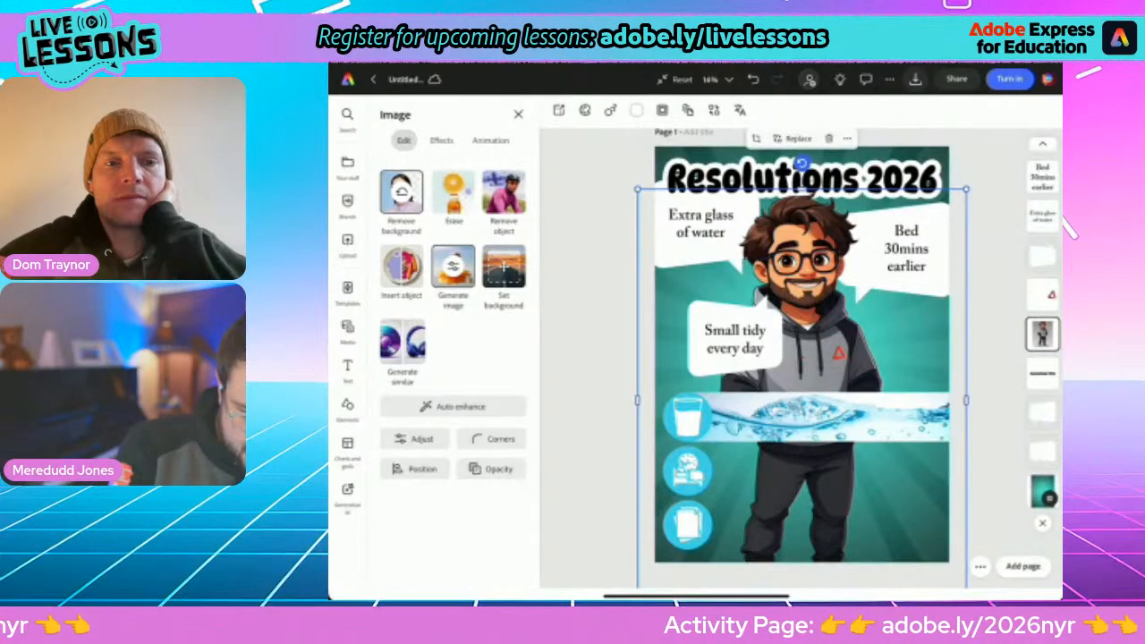
Search the photo library for "Sleeping"
left_click(347, 331)
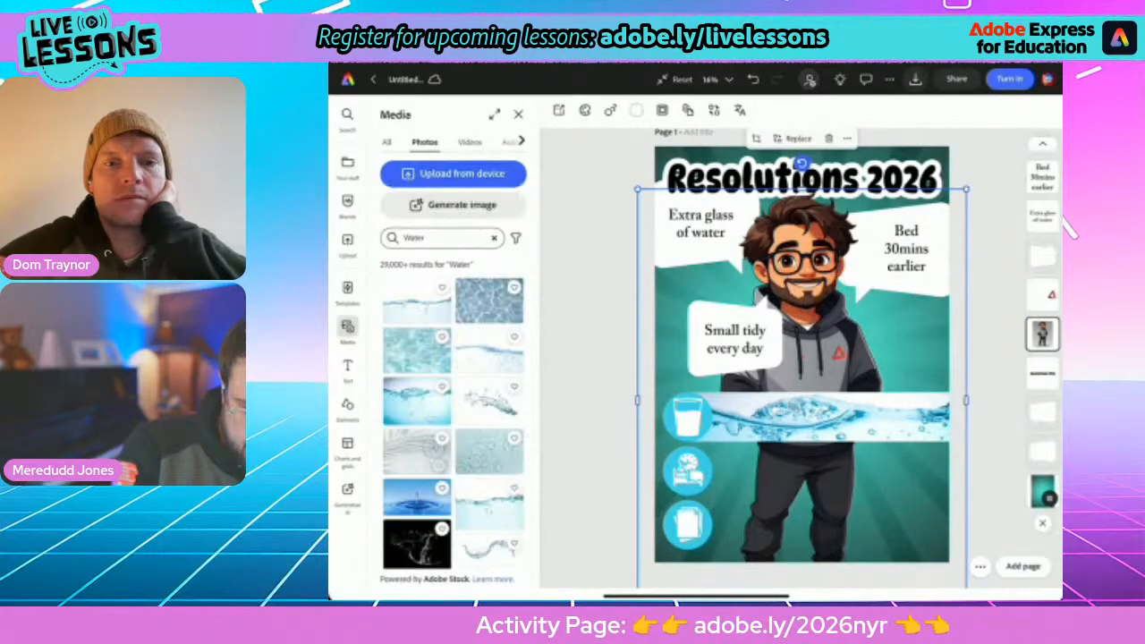
left_click(494, 238)
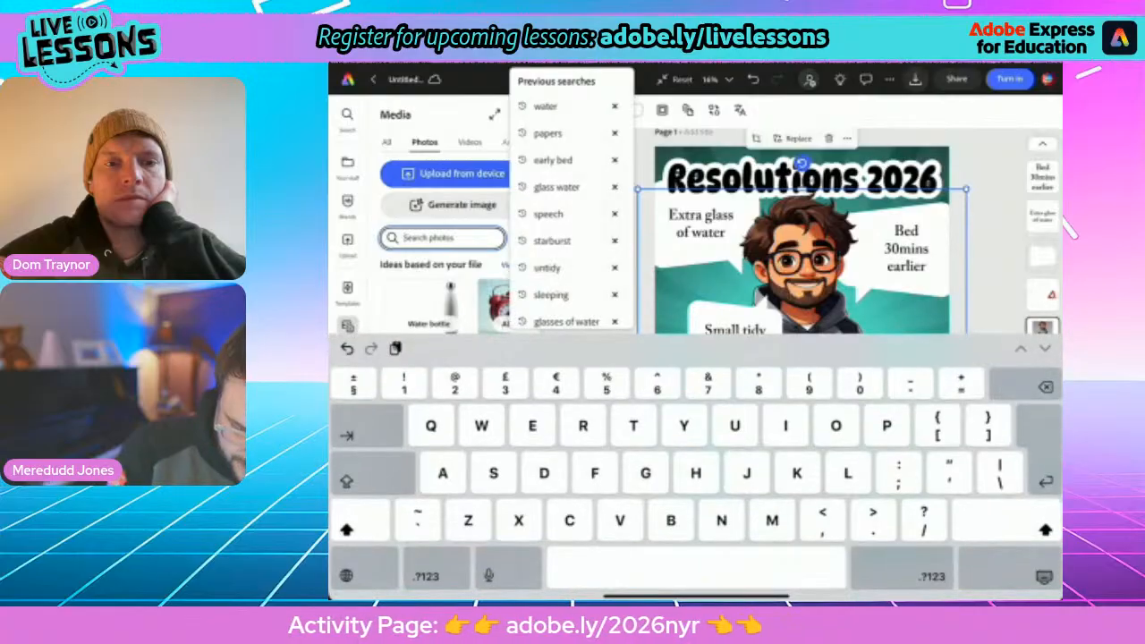
type("Sleeping")
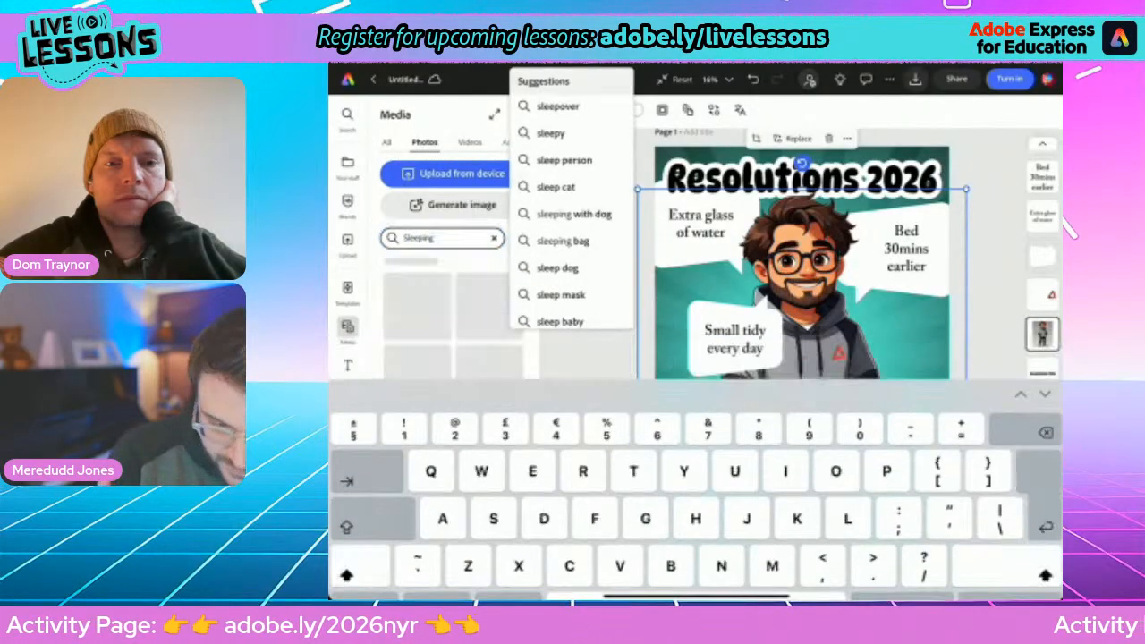
key("Return")
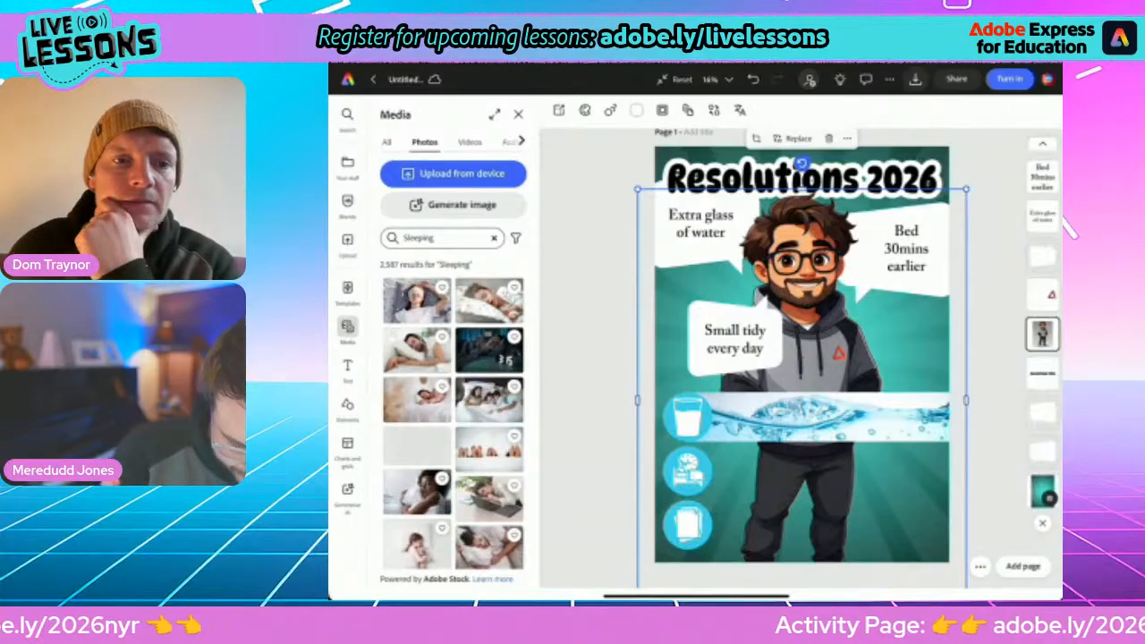
Find a dark photo of a person asleep on brown bedding wearing headphones and add it to the Resolutions 2026 poster
scroll(452, 412, "down", 10)
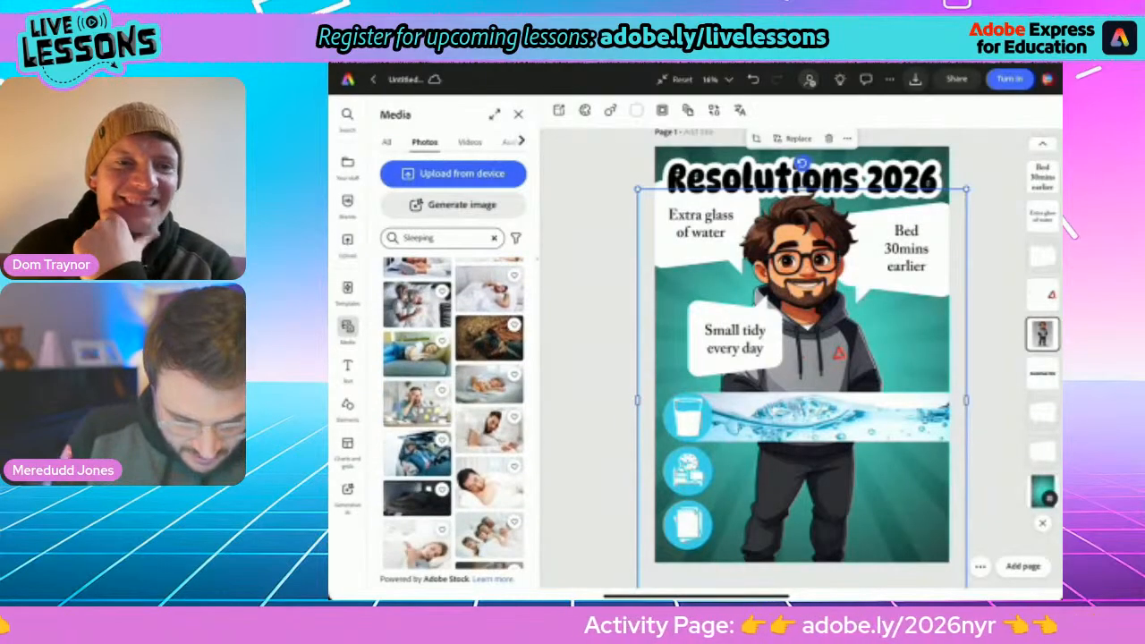
scroll(454, 413, "down", 8)
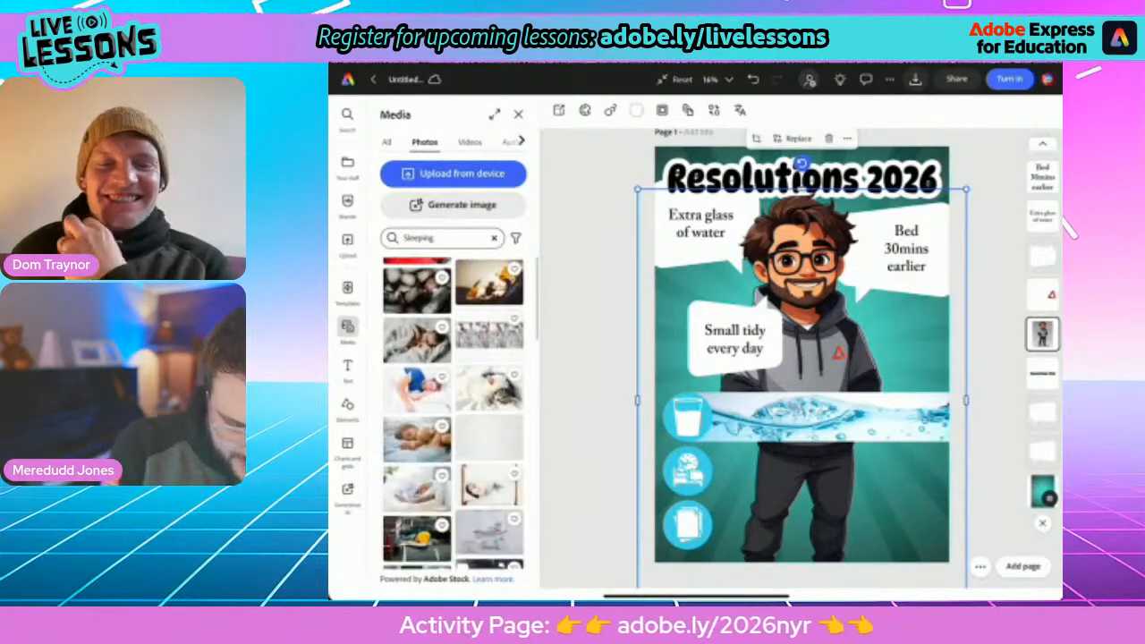
scroll(454, 413, "down", 8)
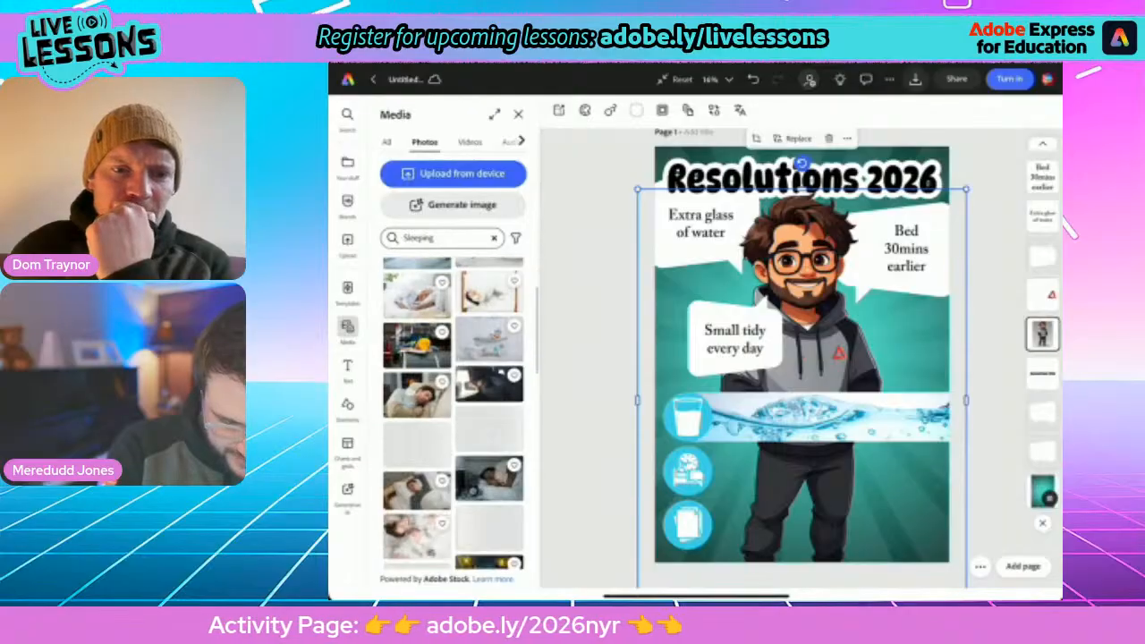
scroll(454, 413, "down", 6)
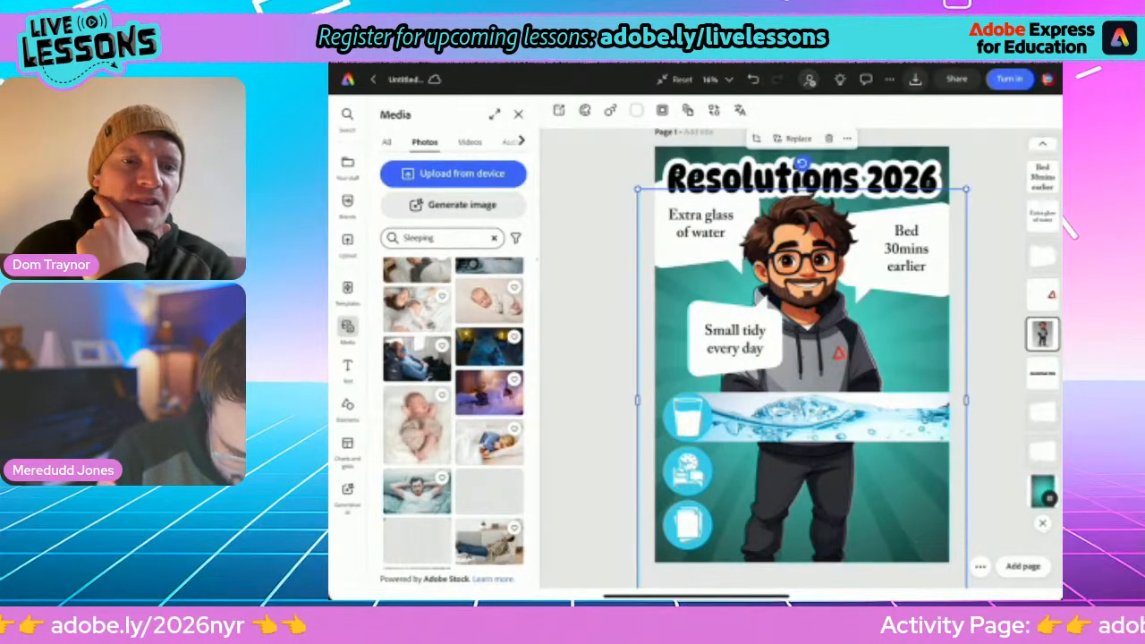
scroll(453, 413, "down", 3)
scroll(453, 413, "down", 2)
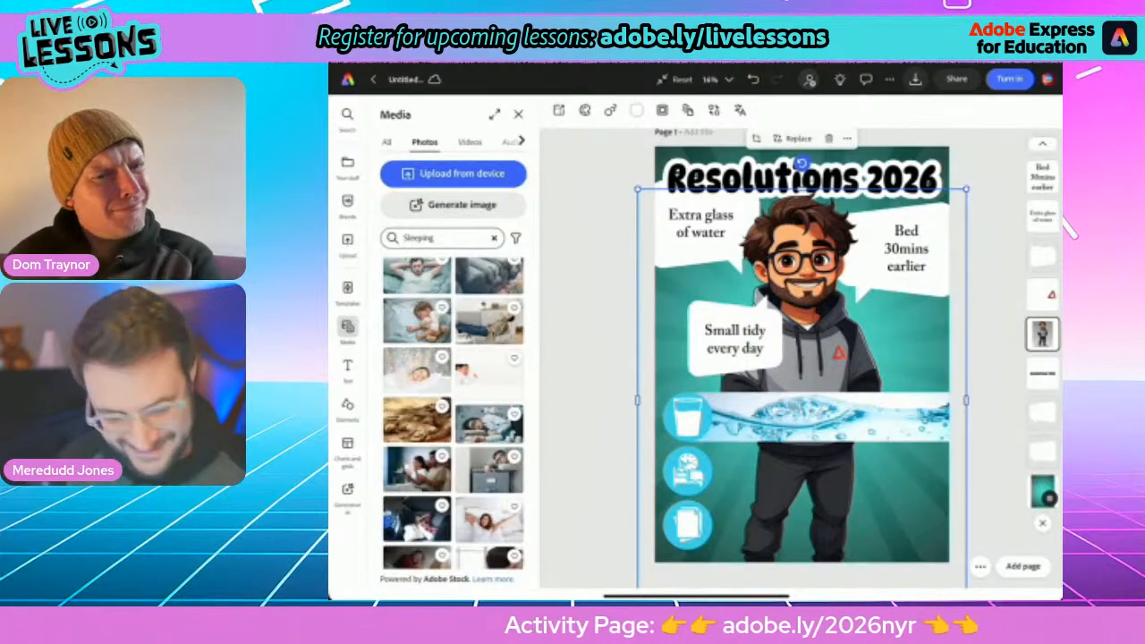
scroll(453, 413, "down", 3)
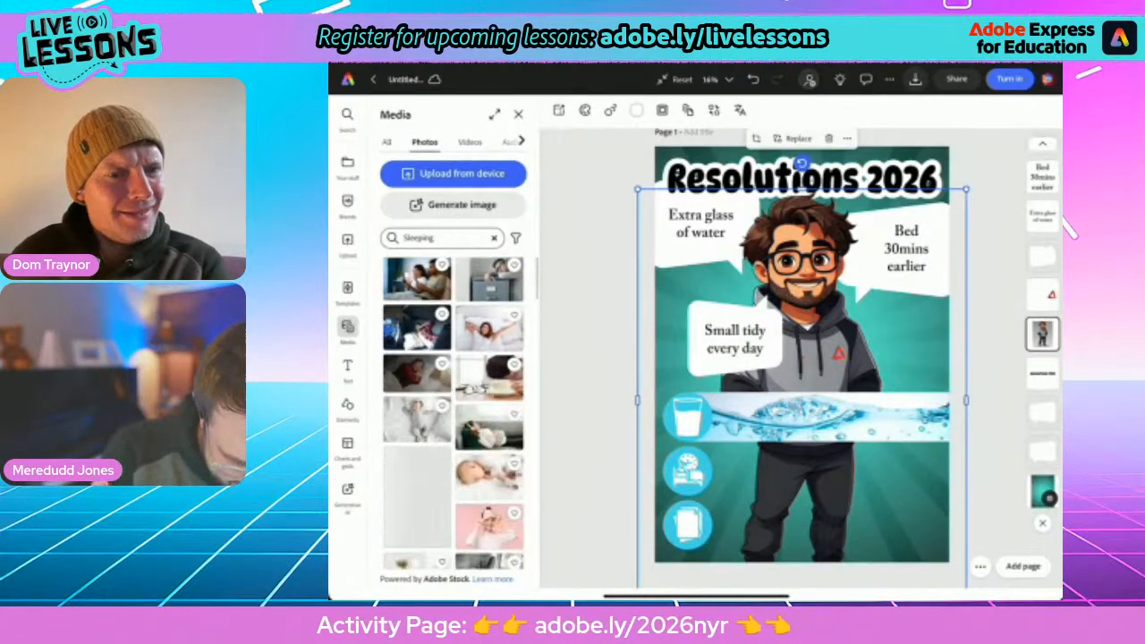
scroll(454, 413, "down", 8)
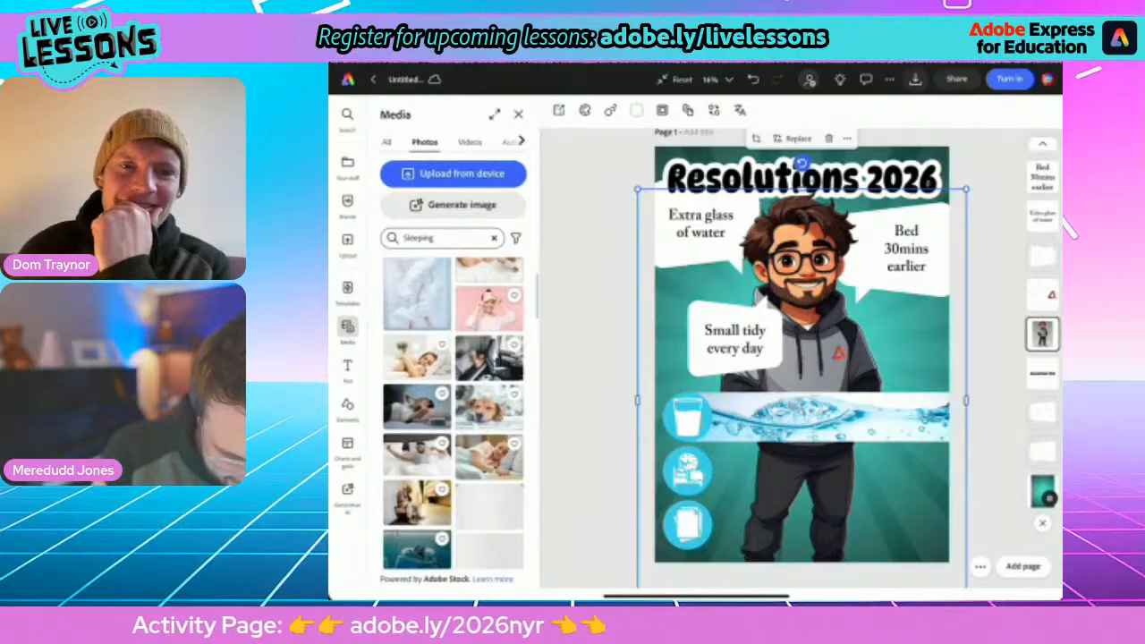
scroll(453, 413, "down", 6)
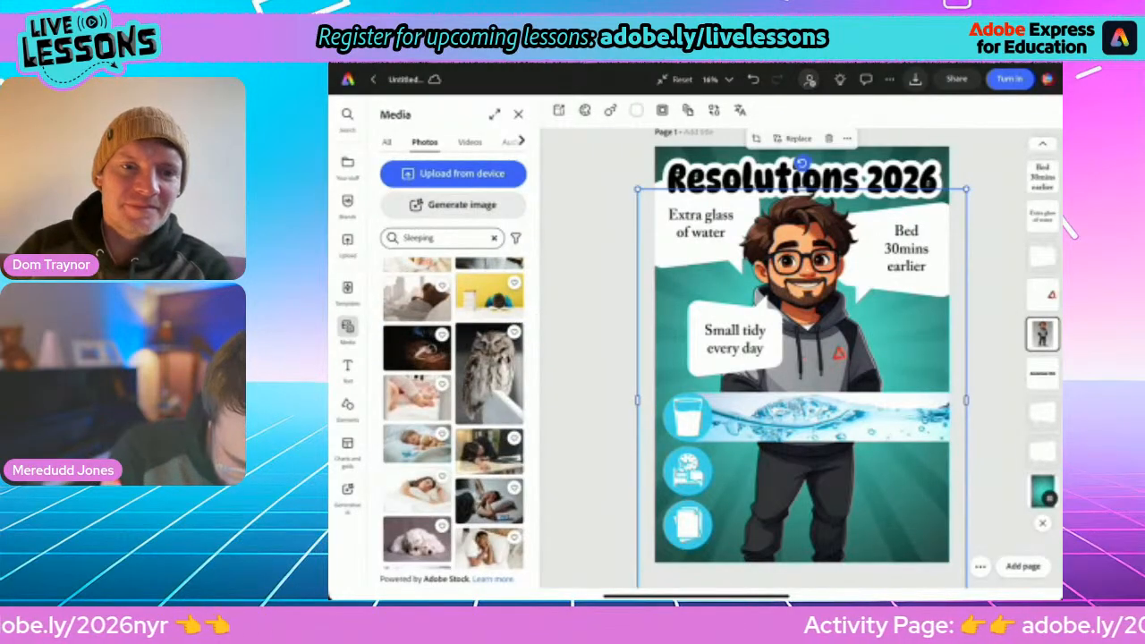
left_click(416, 347)
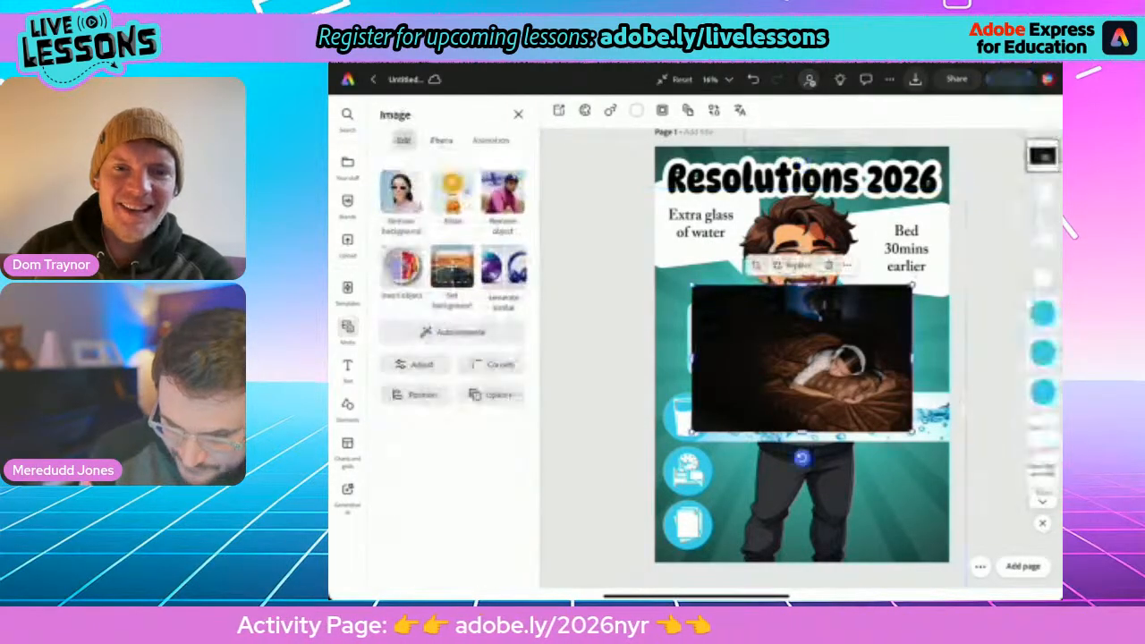
Crop the sleeping photo to a shallow strip, align it with the bed icon's circle and extend it to the poster's right edge
left_click_drag(802, 359, 802, 473)
left_click_drag(802, 400, 803, 453)
left_click_drag(802, 546, 802, 508)
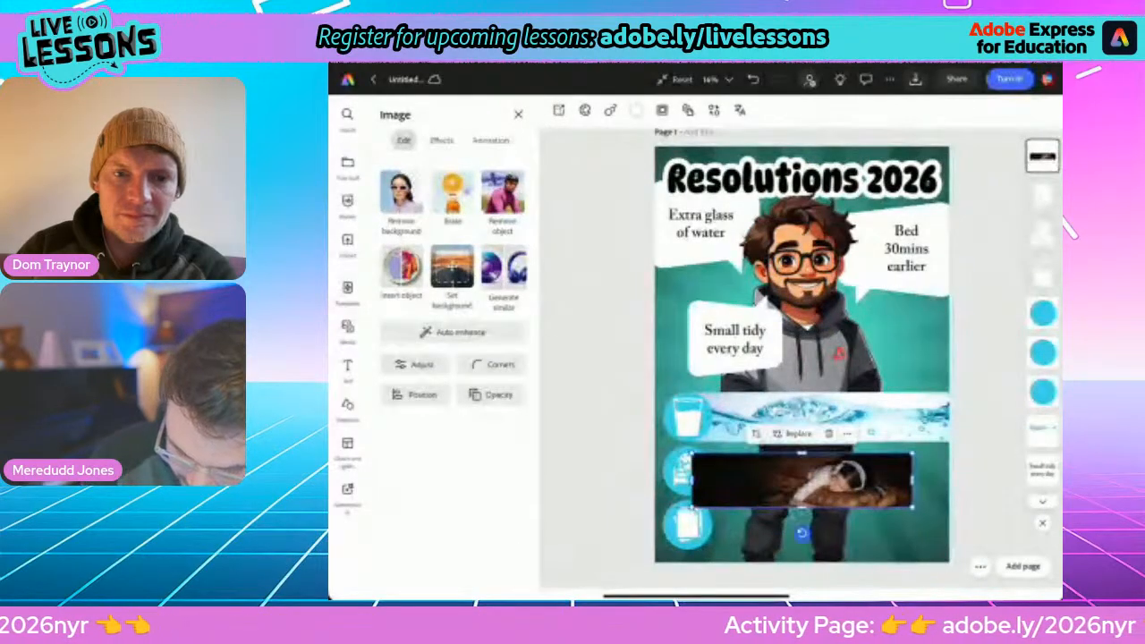
mouse_move(803, 480)
left_mouse_down()
mouse_move(814, 471)
mouse_move(798, 471)
left_mouse_up()
left_click_drag(908, 470, 949, 471)
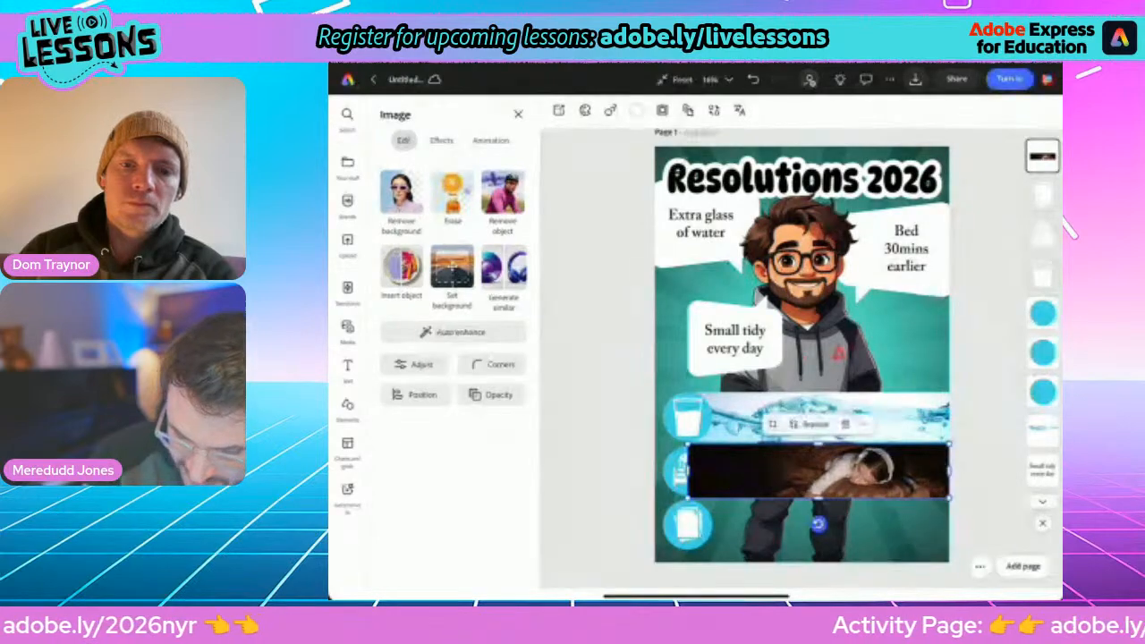
Trim the sleeping strip's lower edge to the height of the bed icon's circle and layer the strip beneath the blue circles
left_click(988, 375)
scroll(814, 490, "up", 5)
left_click(822, 458)
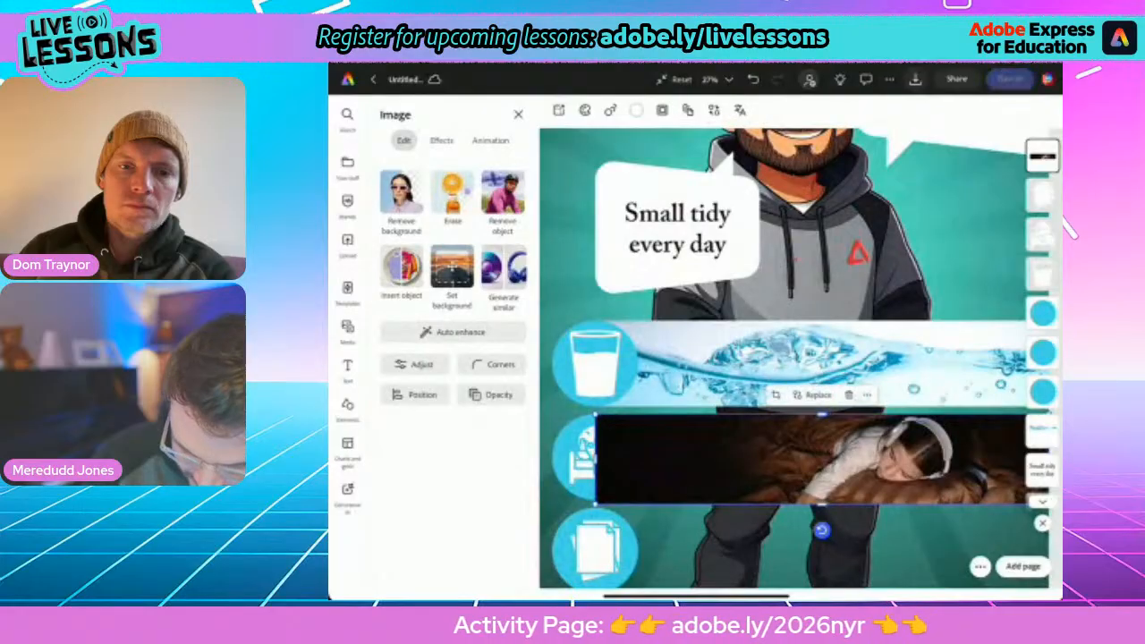
mouse_move(822, 504)
left_mouse_down()
mouse_move(821, 487)
mouse_move(821, 500)
left_mouse_up()
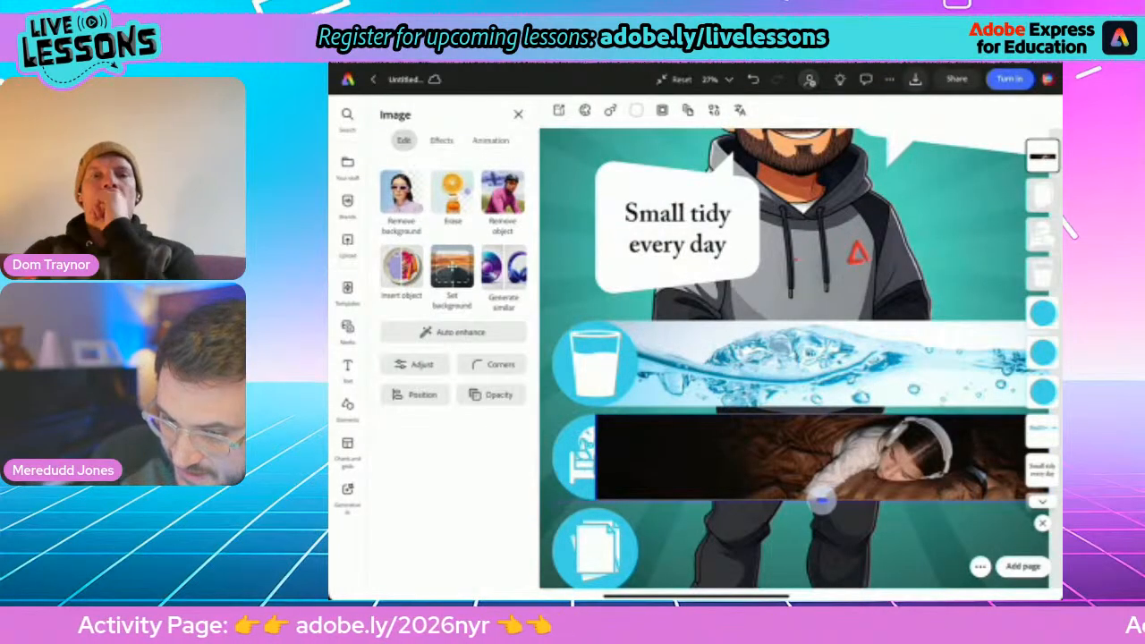
left_click(595, 456)
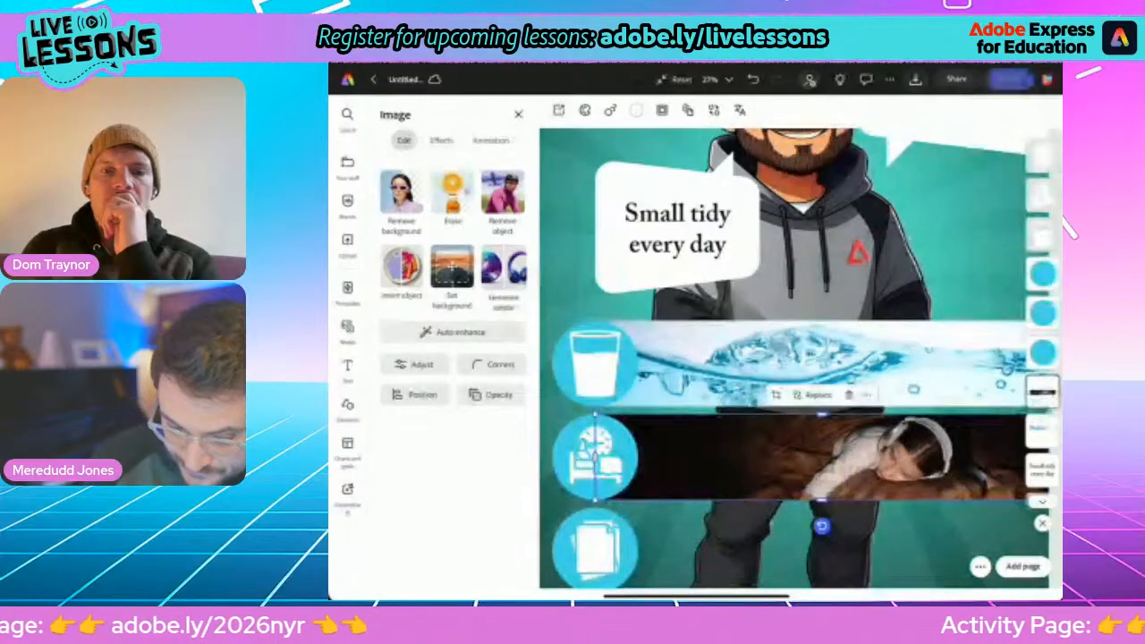
Duplicate the sleeping strip and line the copy up with the papers icon's circle
left_click(805, 259)
scroll(812, 447, "down", 4)
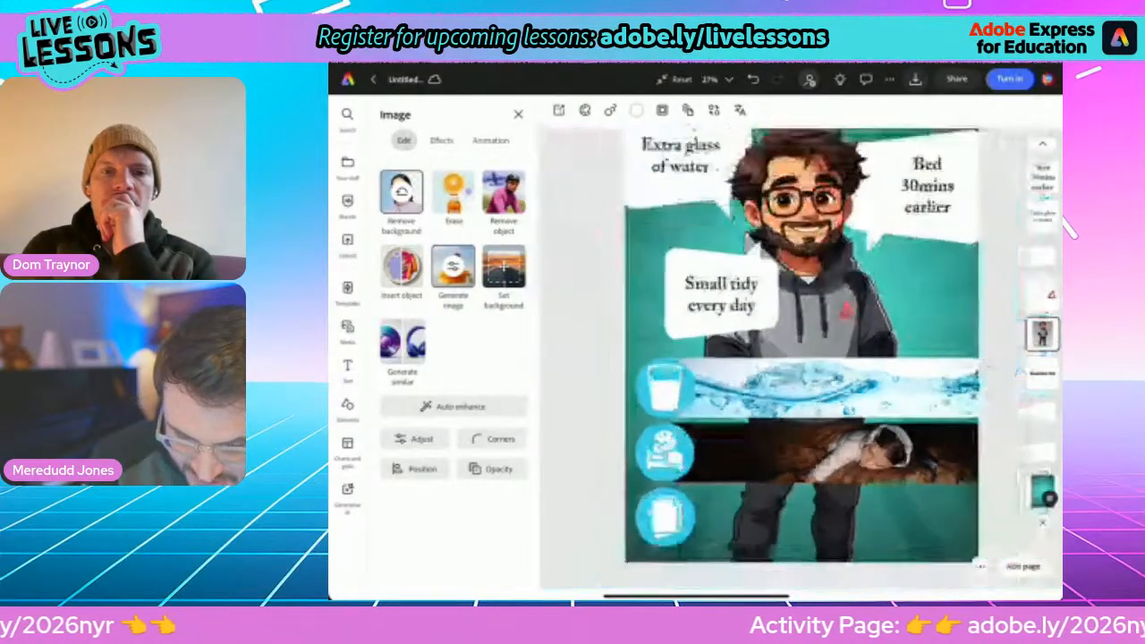
left_click(820, 471)
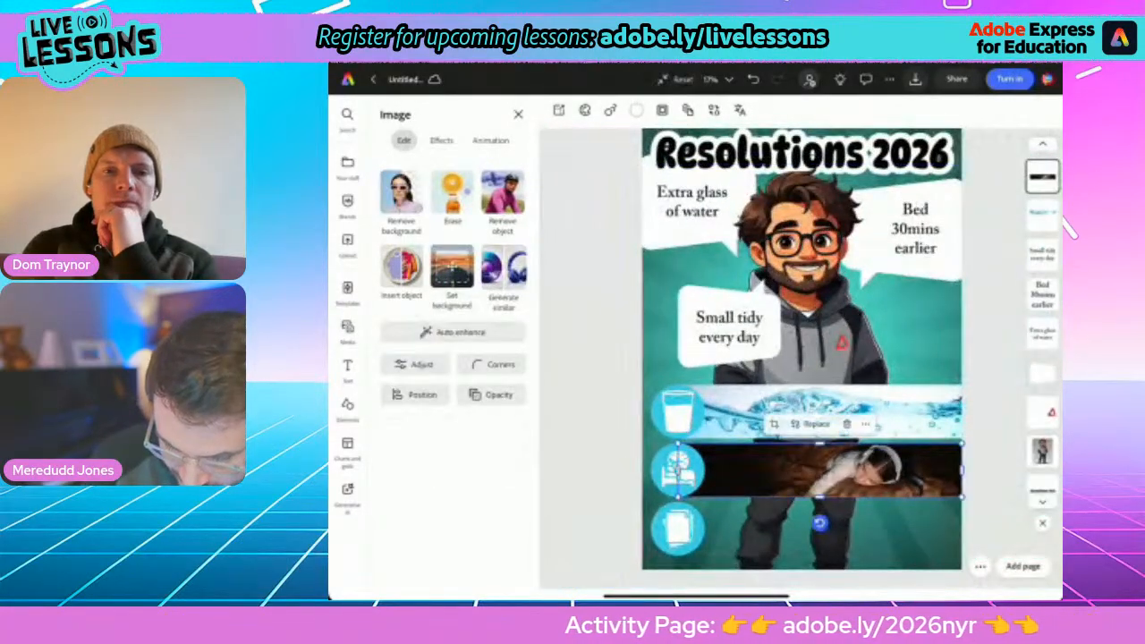
left_click(865, 424)
left_click(903, 140)
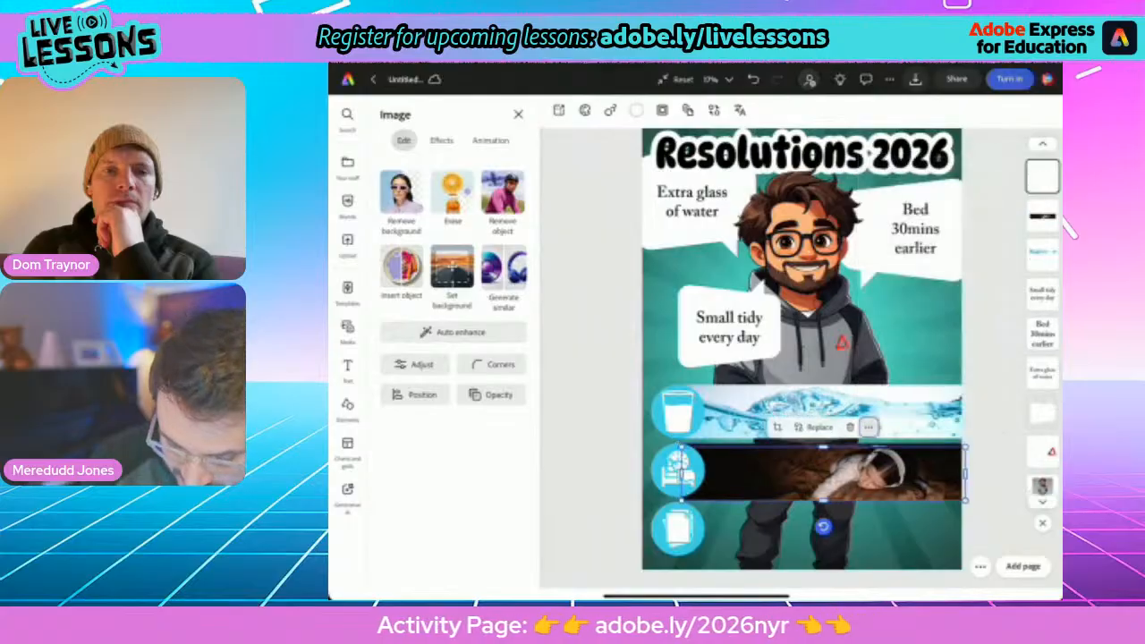
left_click_drag(819, 470, 819, 529)
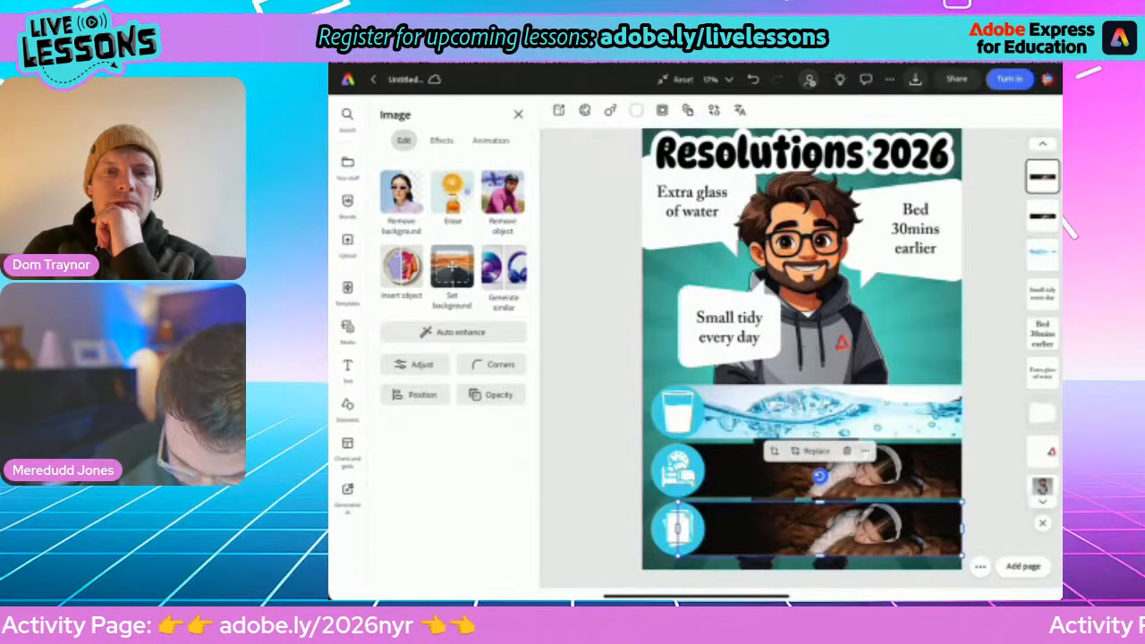
Begin replacing the photo in the duplicated strip and search the photos for "Untidy desk"
left_click(590, 501)
left_click(820, 529)
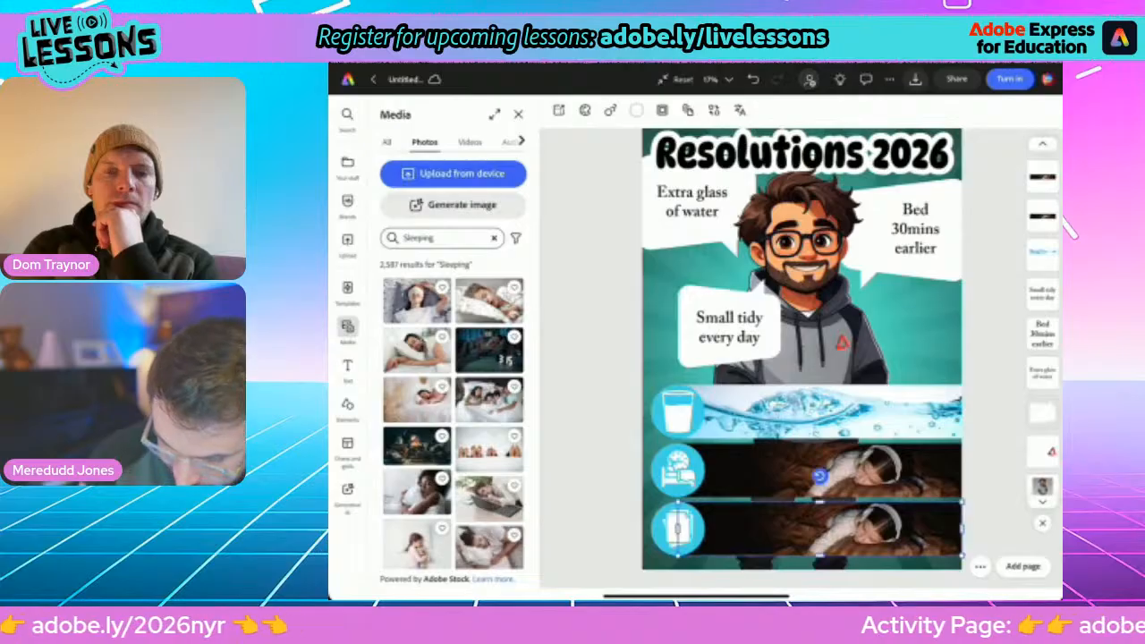
left_click(814, 450)
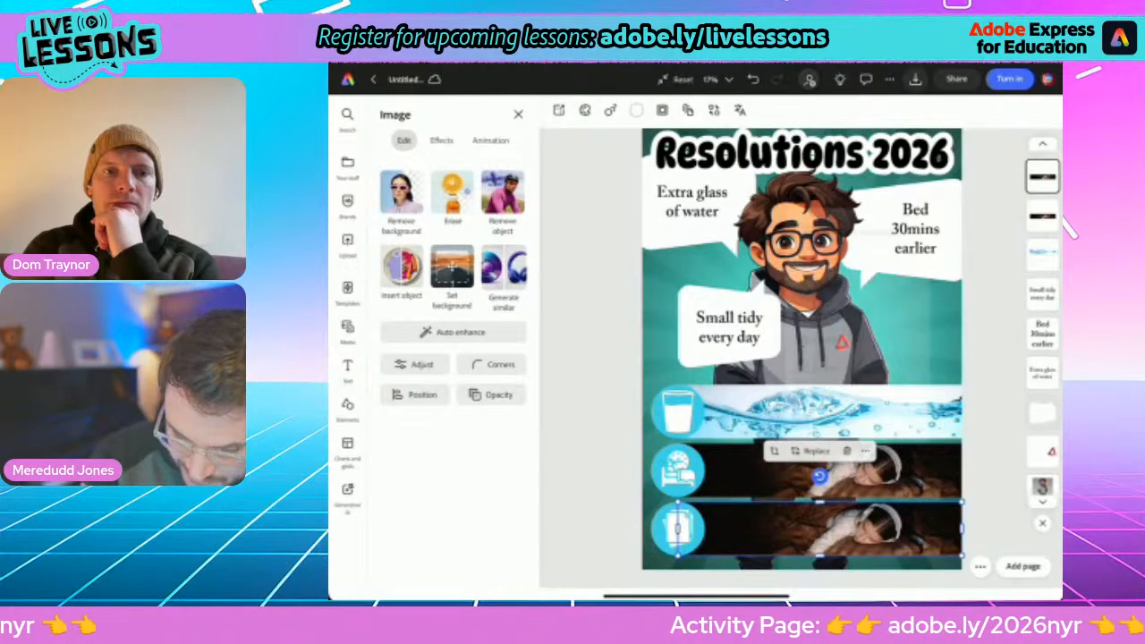
left_click(822, 336)
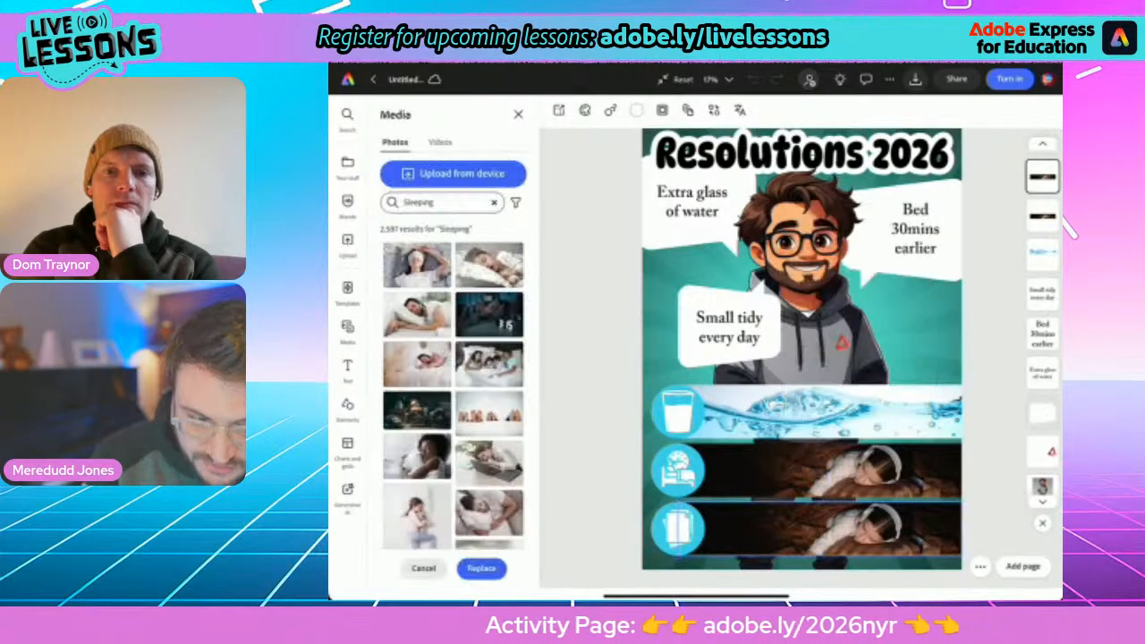
left_click(494, 202)
left_click(443, 202)
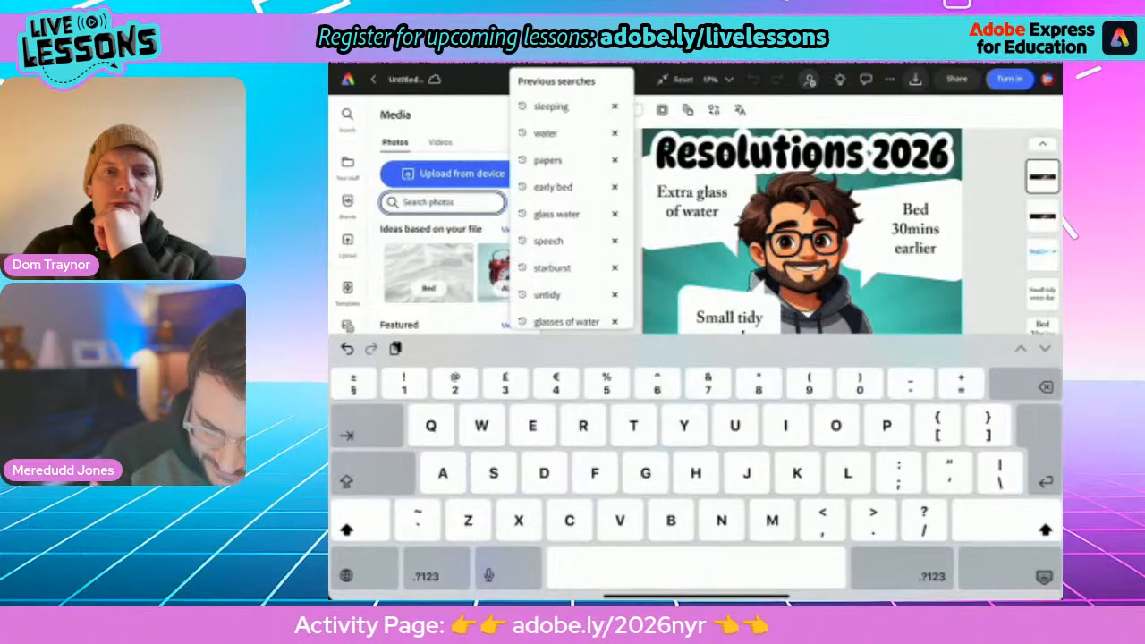
type("Unity")
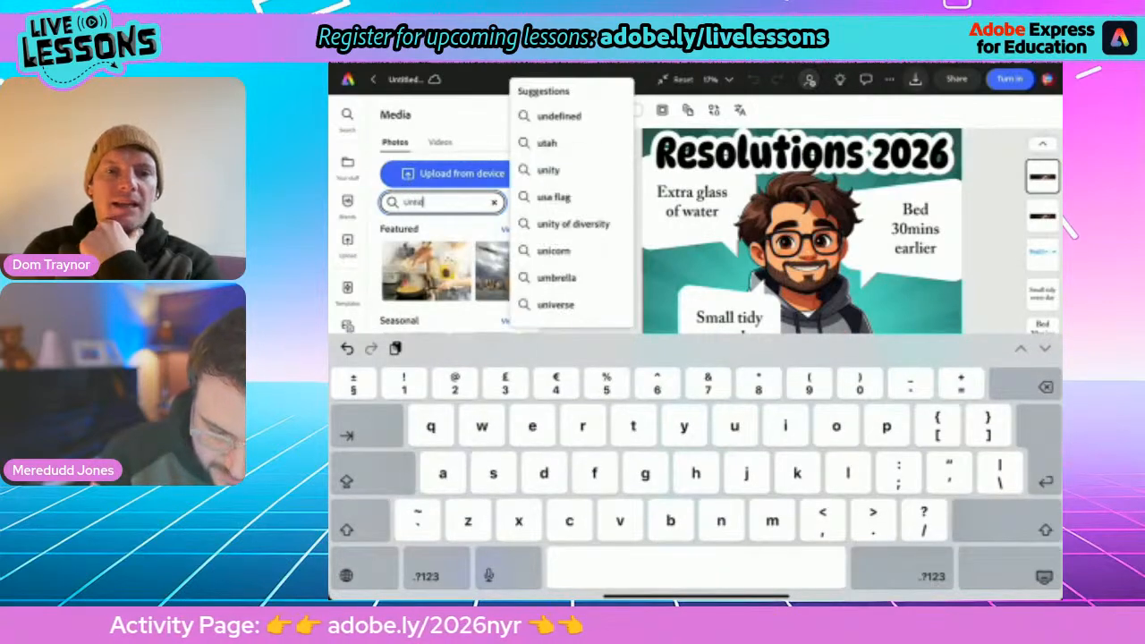
type(" de")
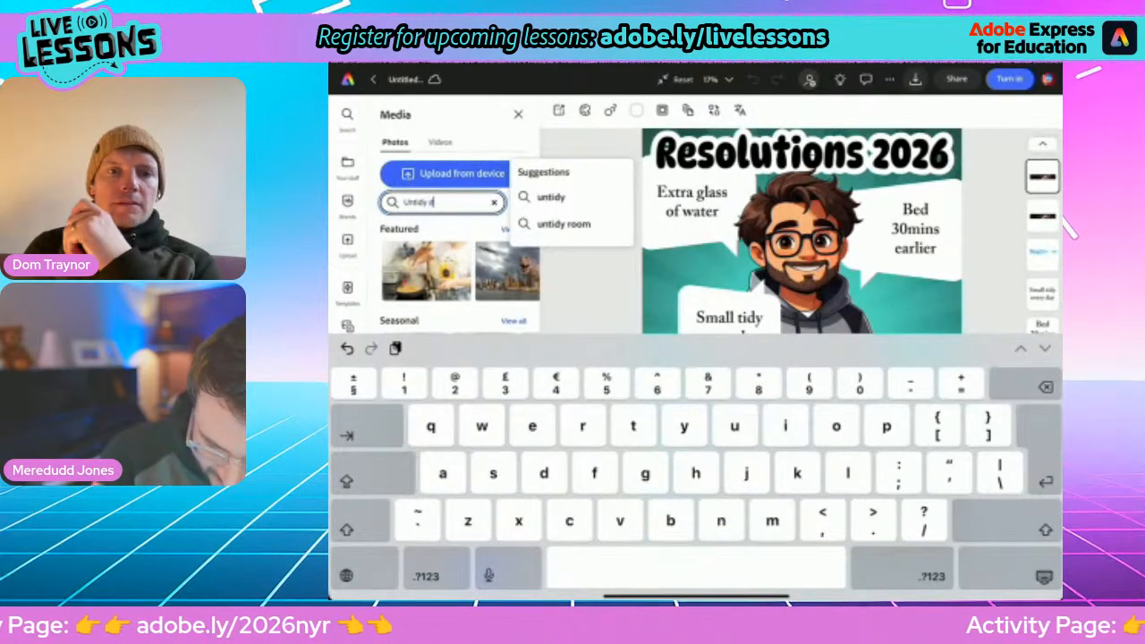
type("sk")
key("Return")
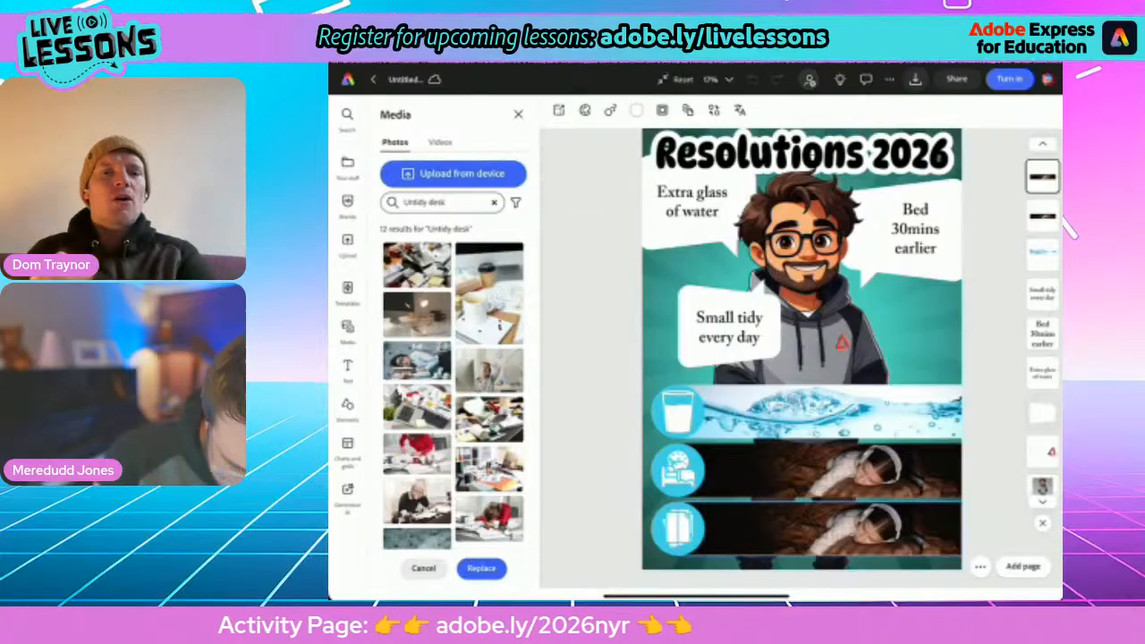
Replace the duplicated strip's image with the photo of a white desk cluttered with papers and stationery
scroll(452, 385, "down", 2)
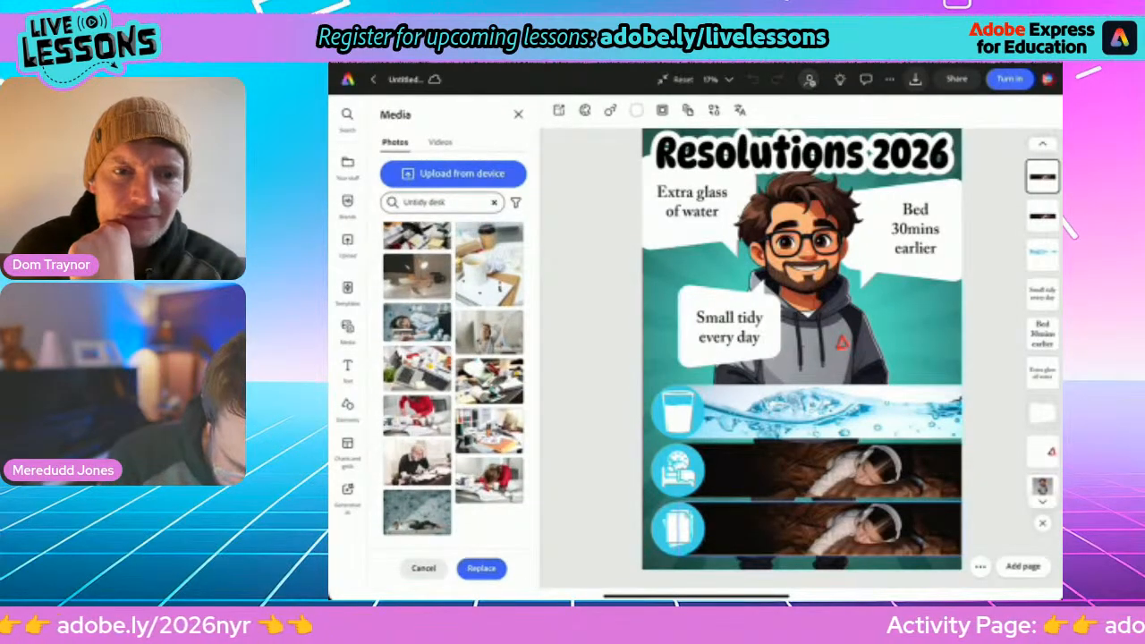
left_click(489, 431)
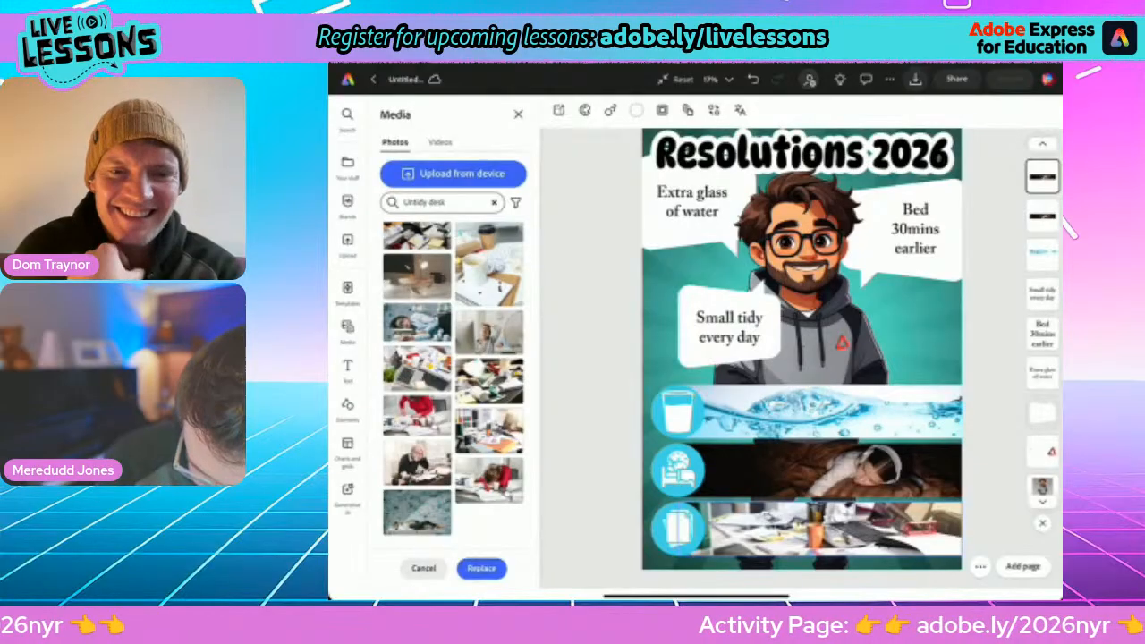
left_click(481, 569)
left_click(590, 402)
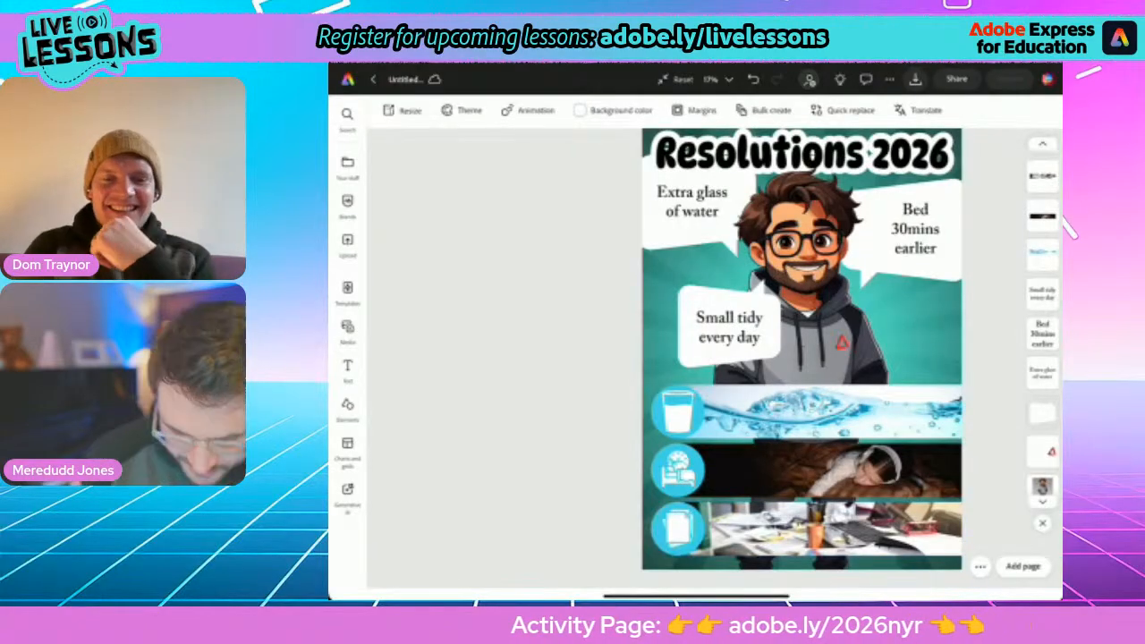
scroll(801, 400, "down", 3)
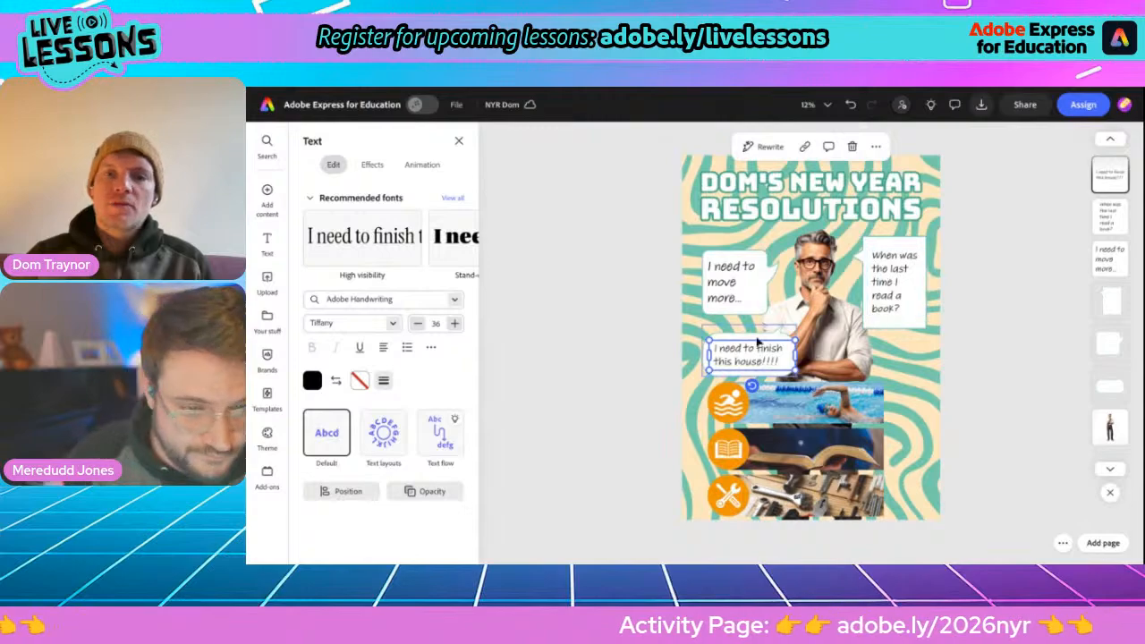
left_click(626, 351)
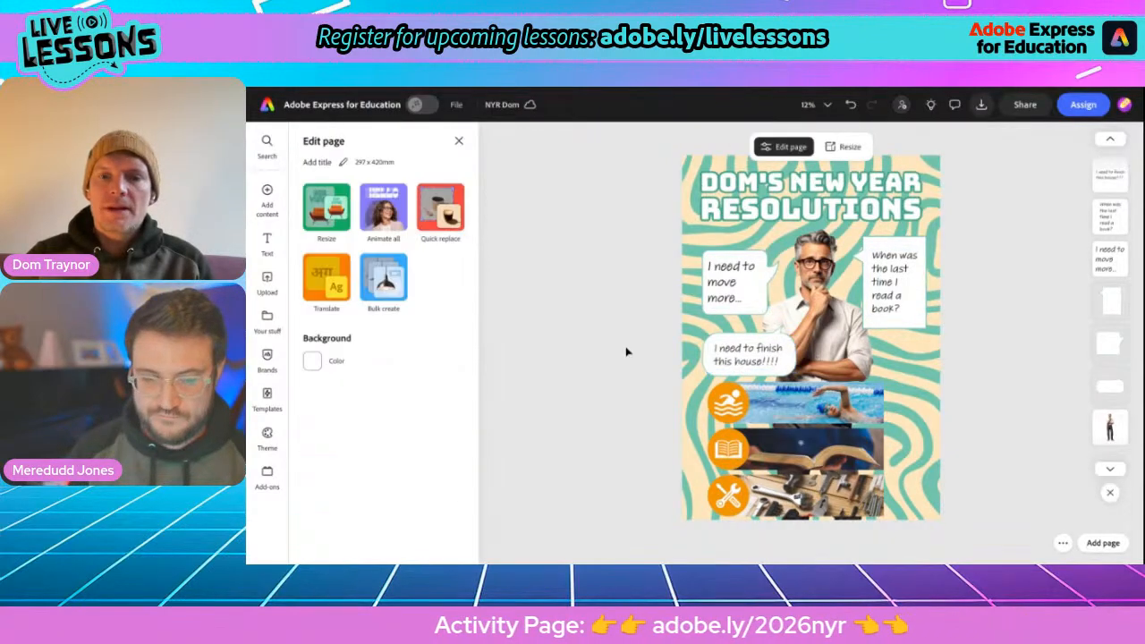
scroll(627, 375, "up", 5)
scroll(626, 378, "down", 3)
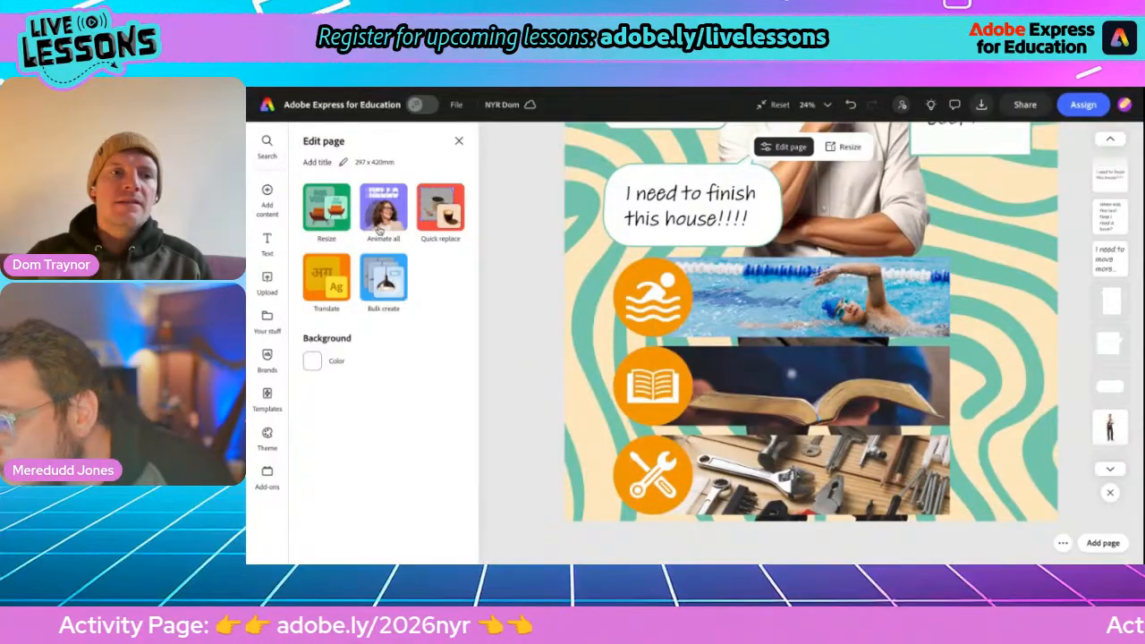
Add a square shape to the poster and fill it with orange
left_click(266, 190)
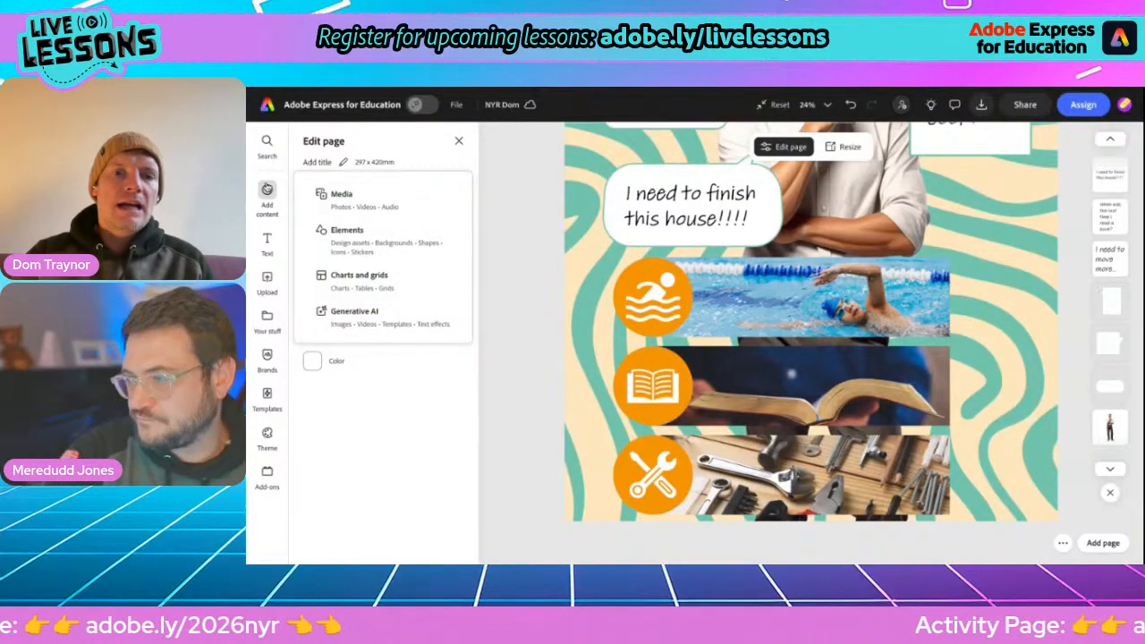
left_click(383, 240)
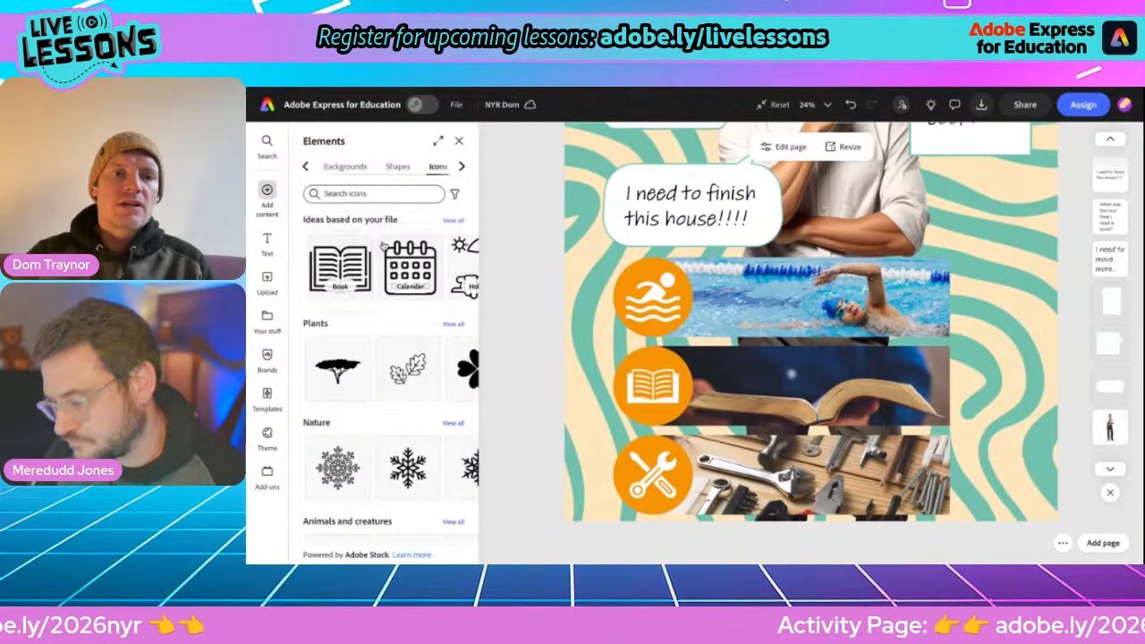
left_click(397, 167)
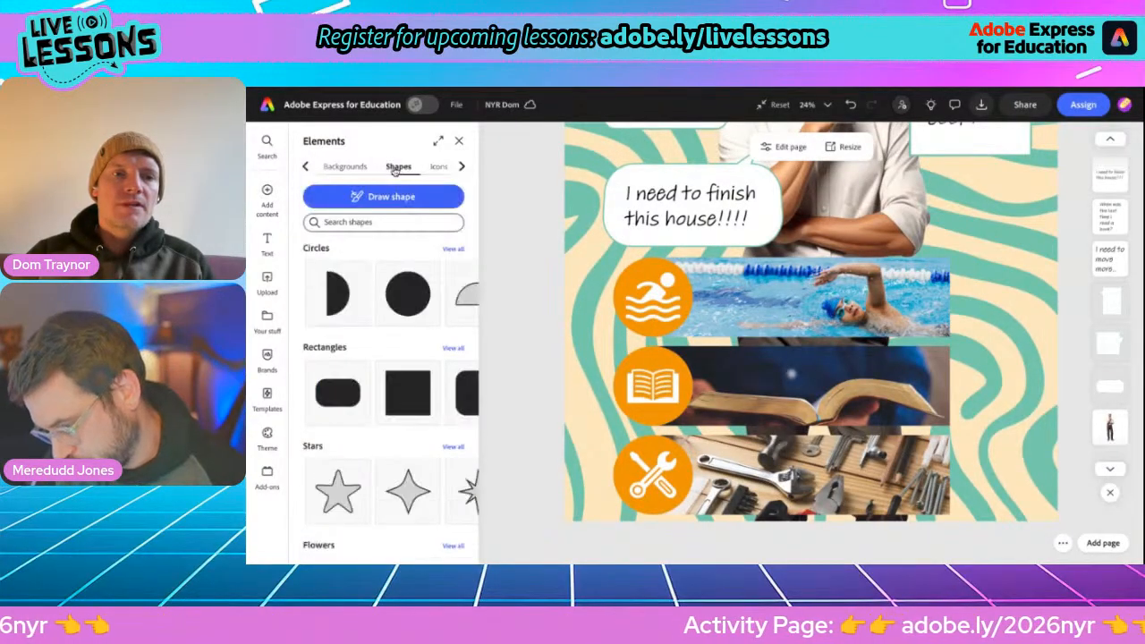
left_click(401, 397)
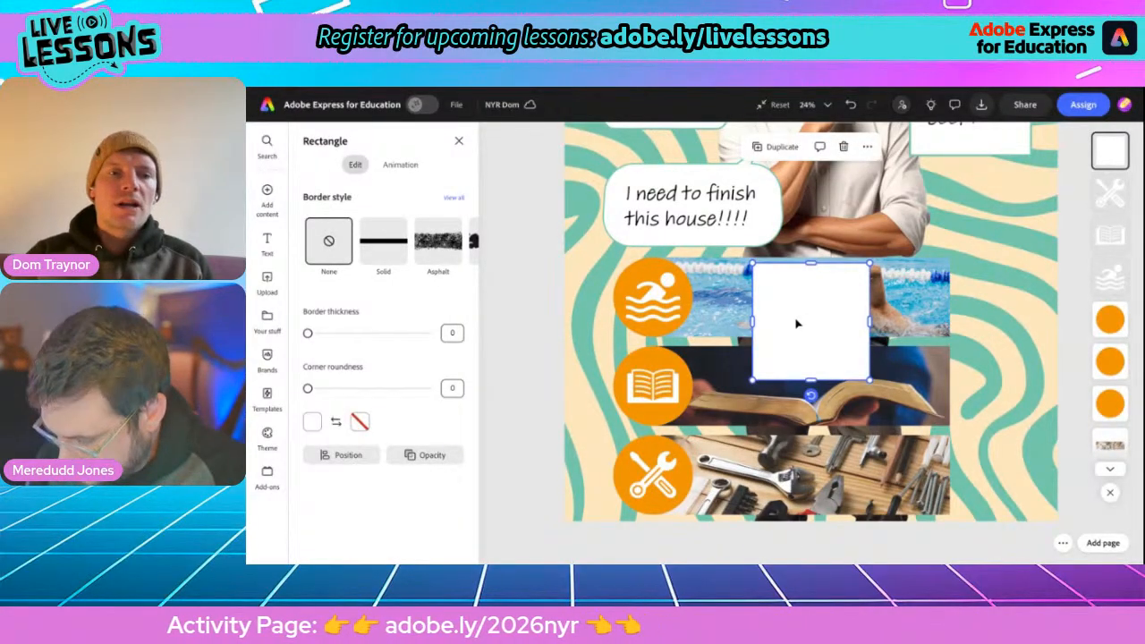
left_click(312, 421)
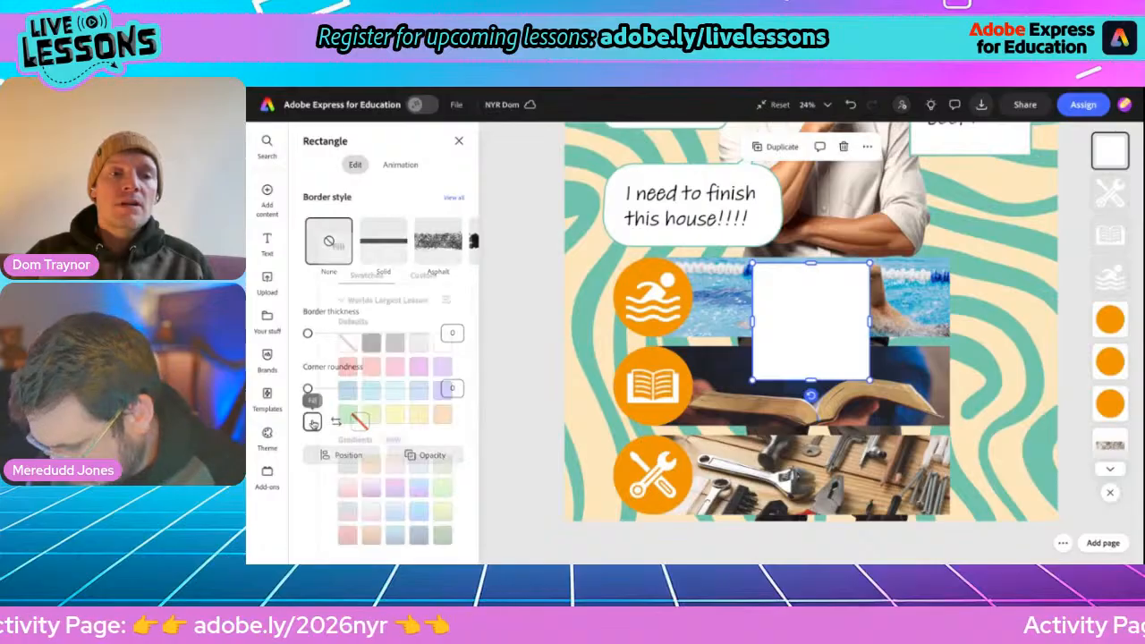
left_click(442, 418)
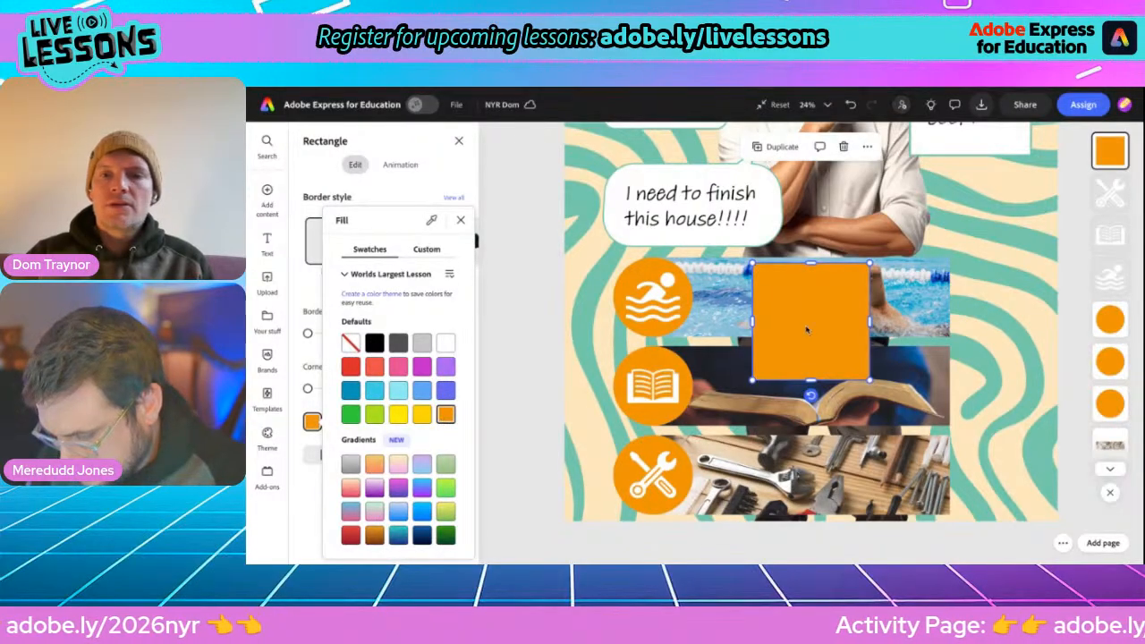
Place the orange shape over the right end of the swimming strip and reduce its height to match the strip
left_click(952, 331)
left_click_drag(860, 322, 1025, 312)
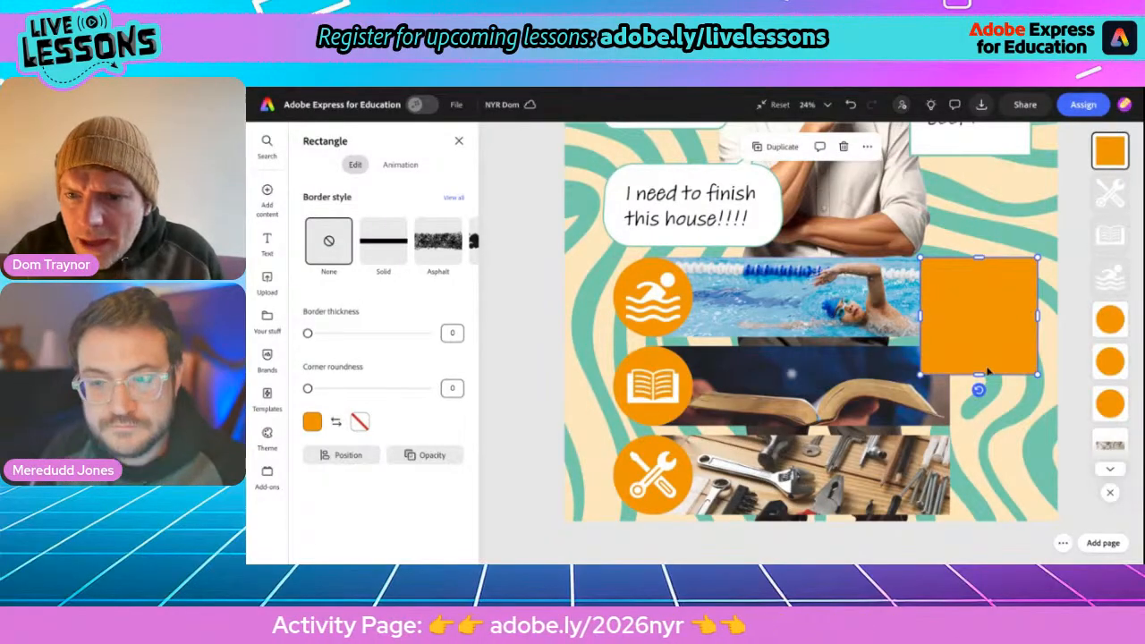
left_click_drag(980, 374, 976, 338)
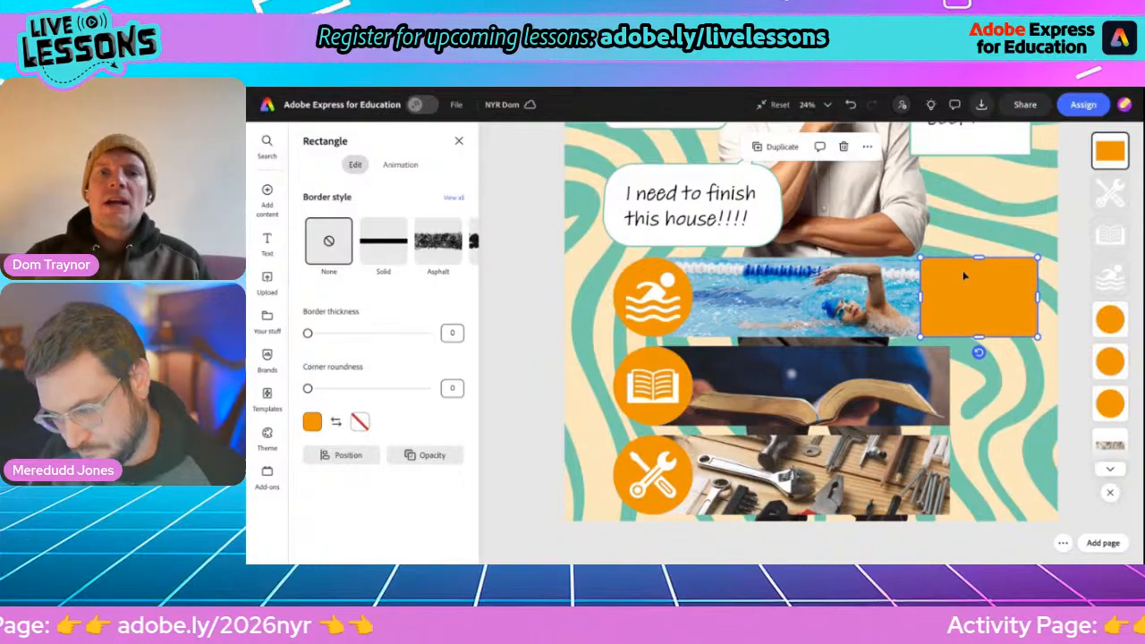
Duplicate the orange rectangle twice so the book and tools strips each end in a matching block
left_click(782, 147)
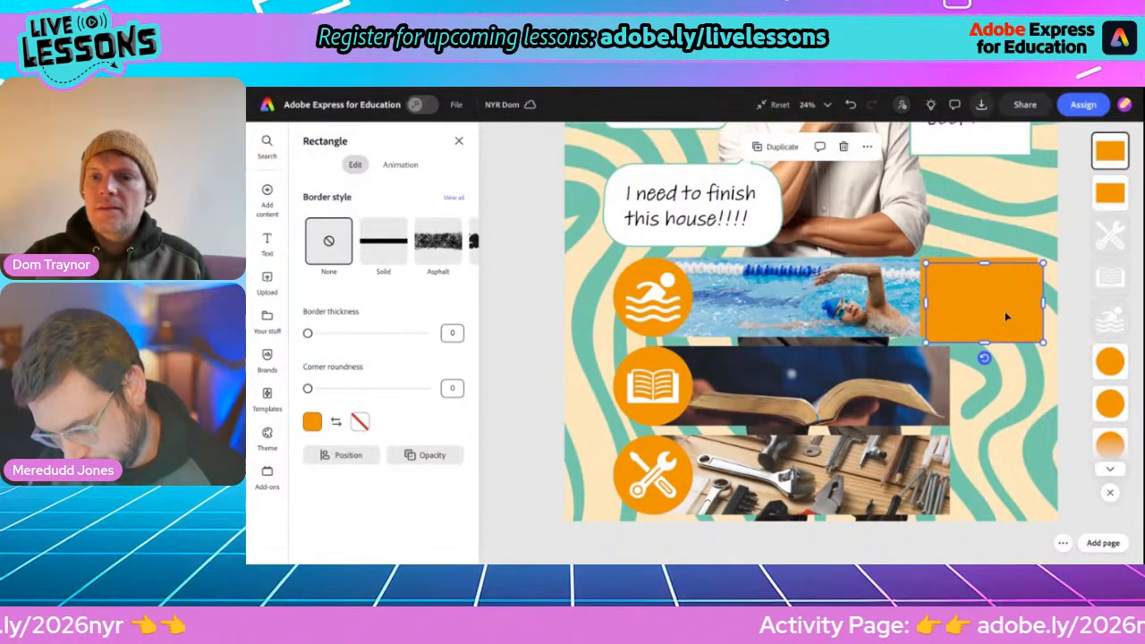
left_click_drag(1004, 311, 970, 461)
left_click(782, 147)
left_click(785, 148)
left_click(524, 292)
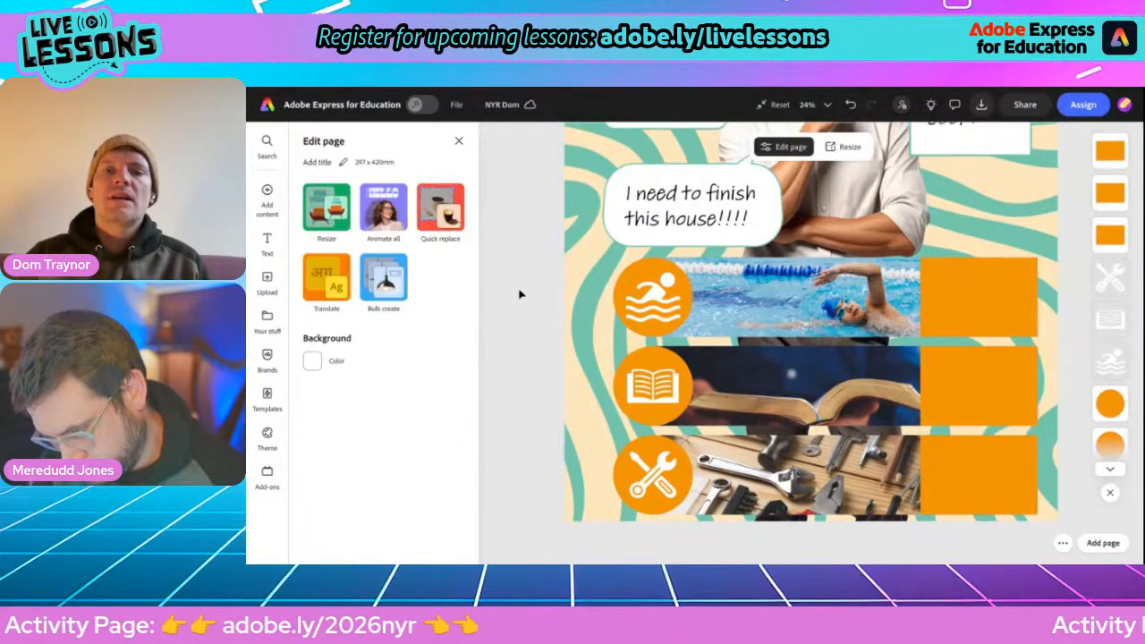
Duplicate the "I need to move more..." text and place the copy in front of the swimming strip's orange block
scroll(671, 248, "down", 5)
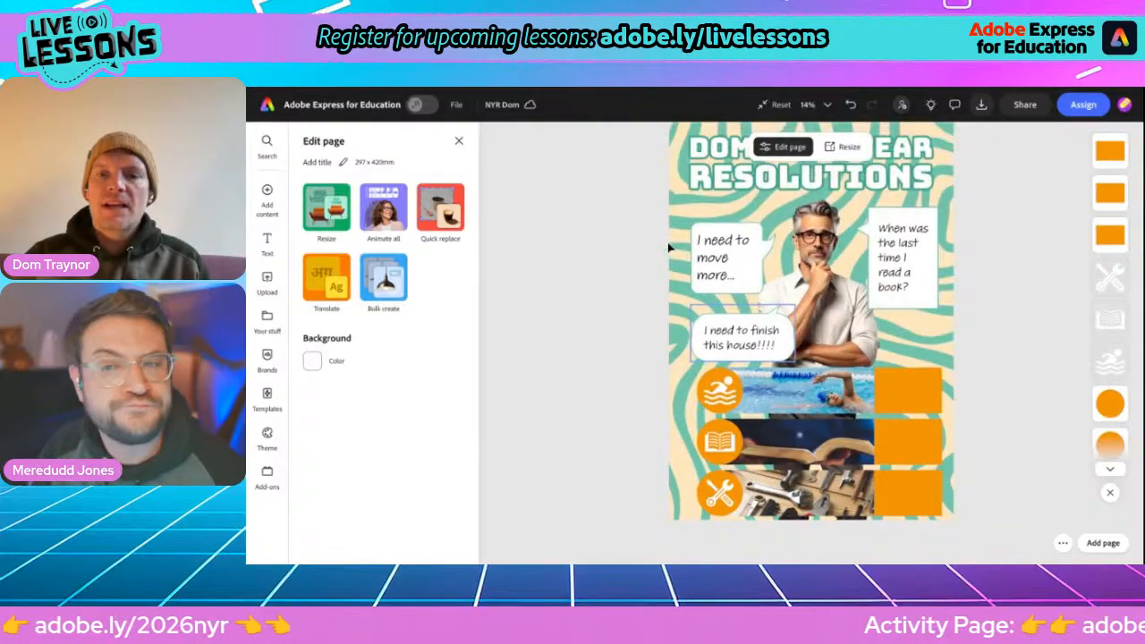
left_click(715, 257)
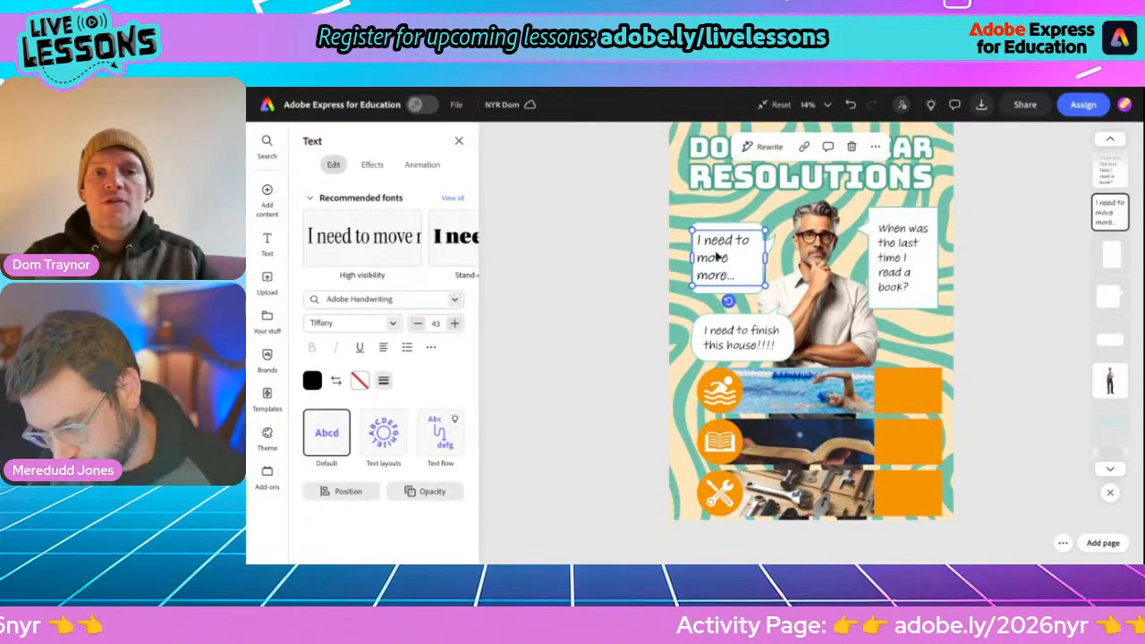
left_click(875, 147)
left_click(893, 241)
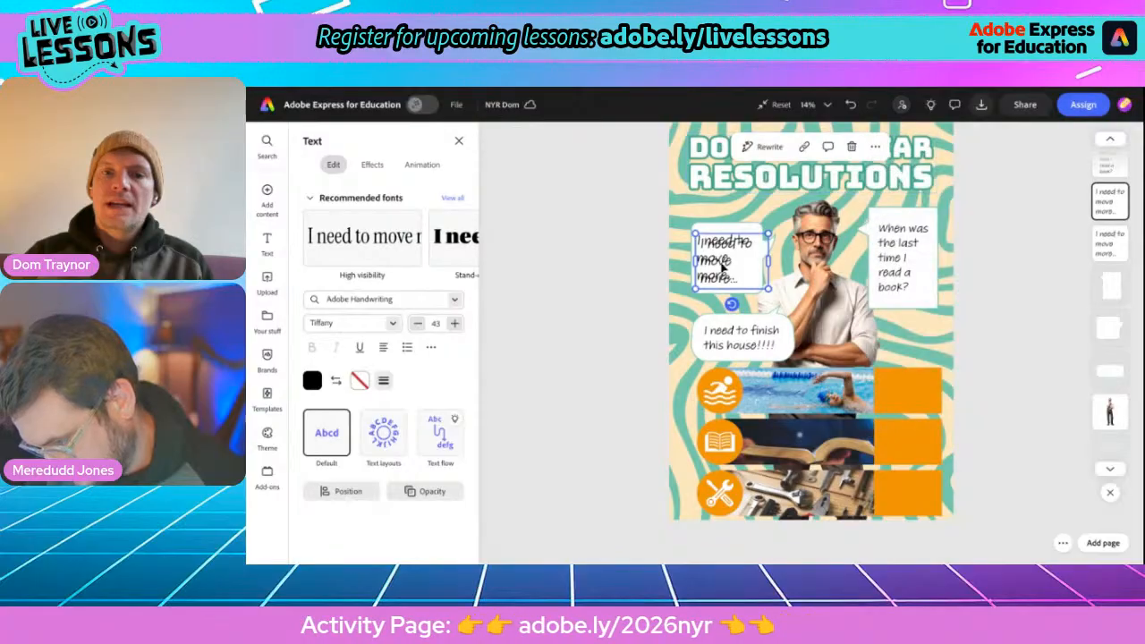
left_click_drag(728, 267, 898, 393)
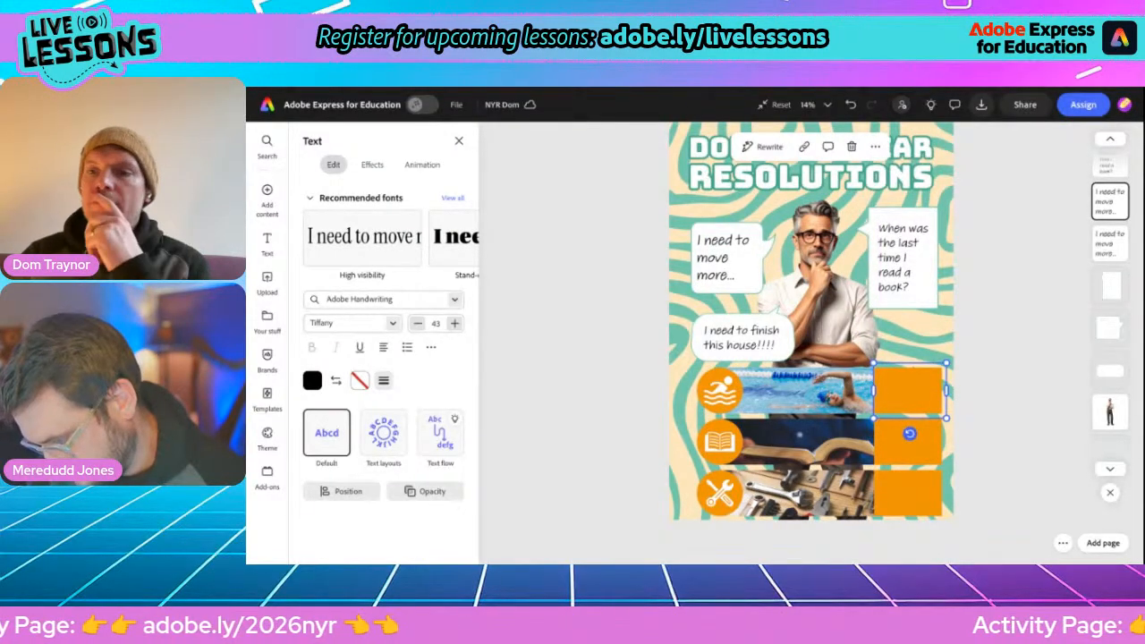
left_click_drag(1096, 195, 1104, 199)
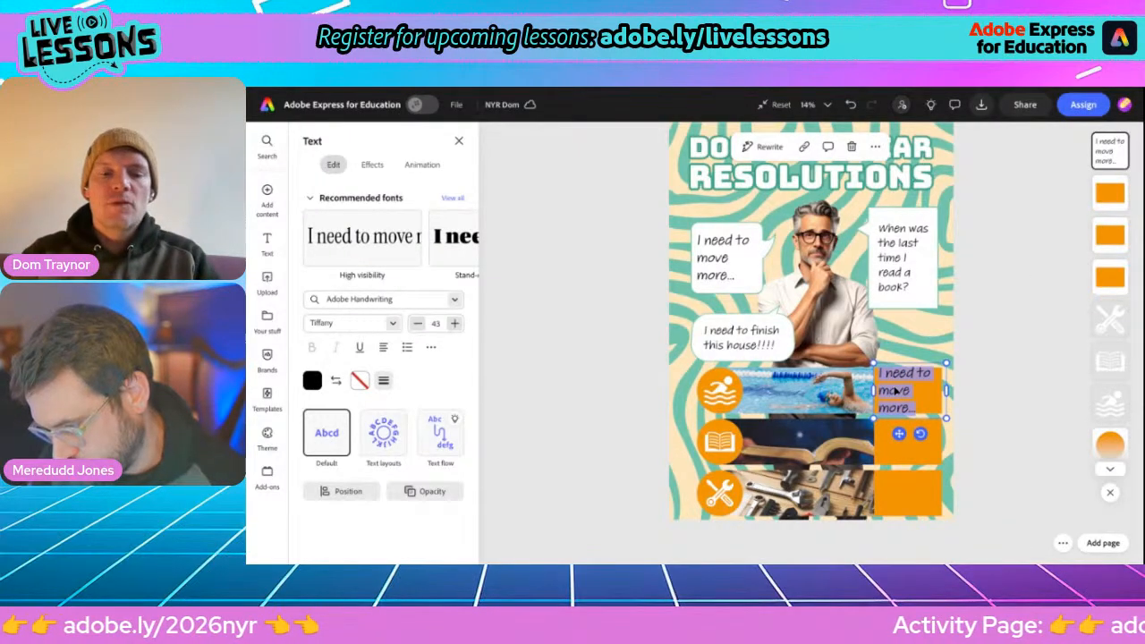
Change the copied text to "swim twice a week", reduce it to size 33 and centre it within the orange block
type("swim")
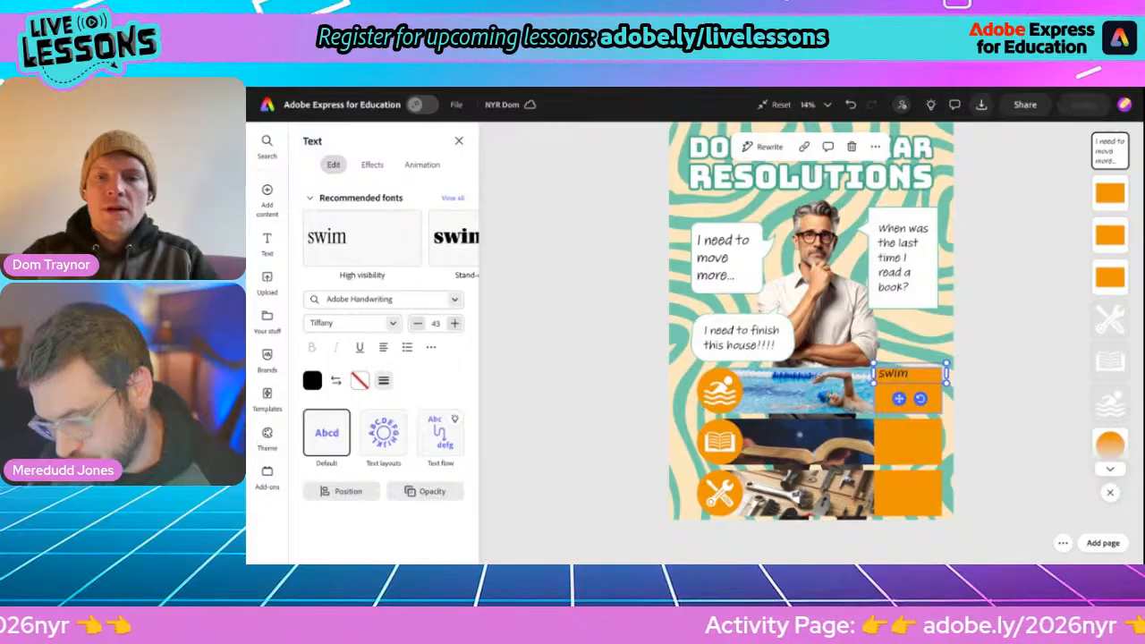
type(" twice a week")
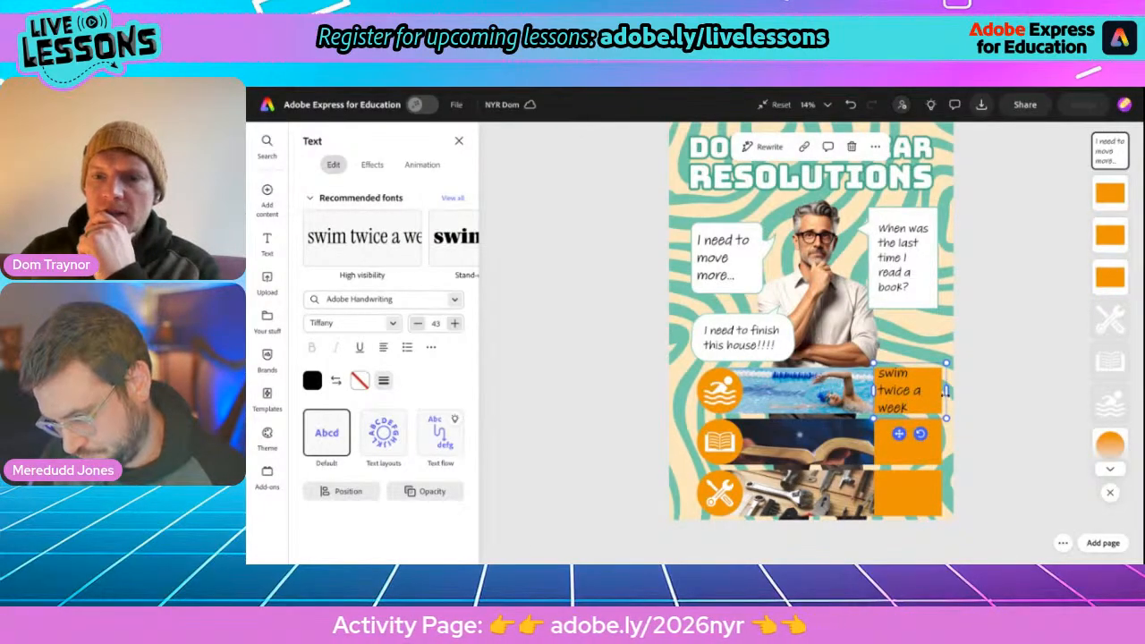
left_click(417, 324)
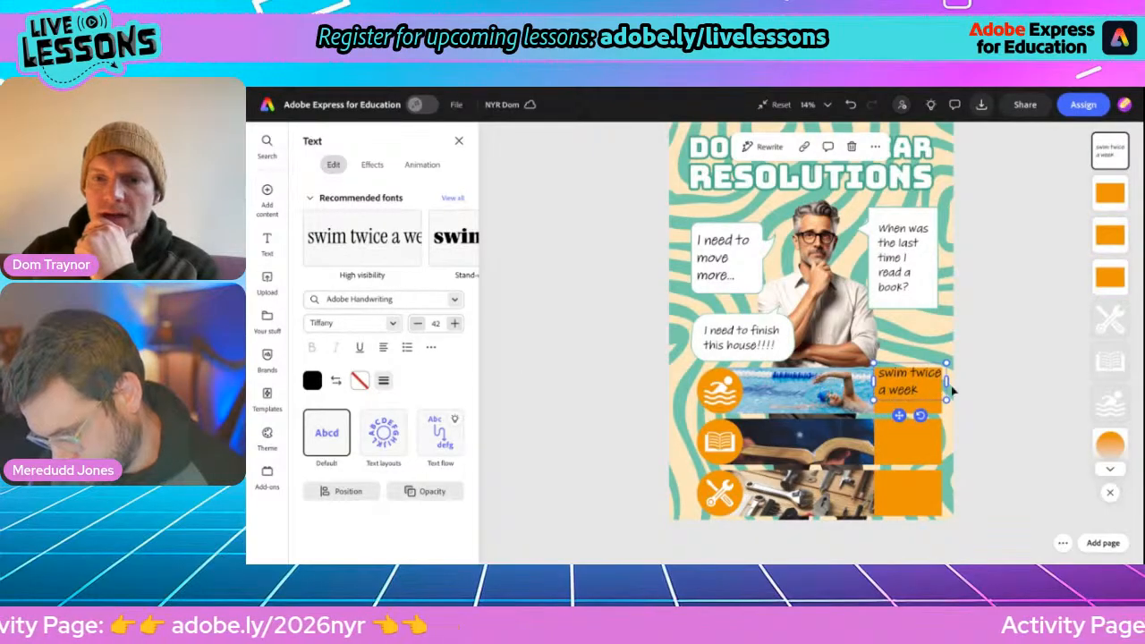
left_click_drag(946, 363, 933, 370)
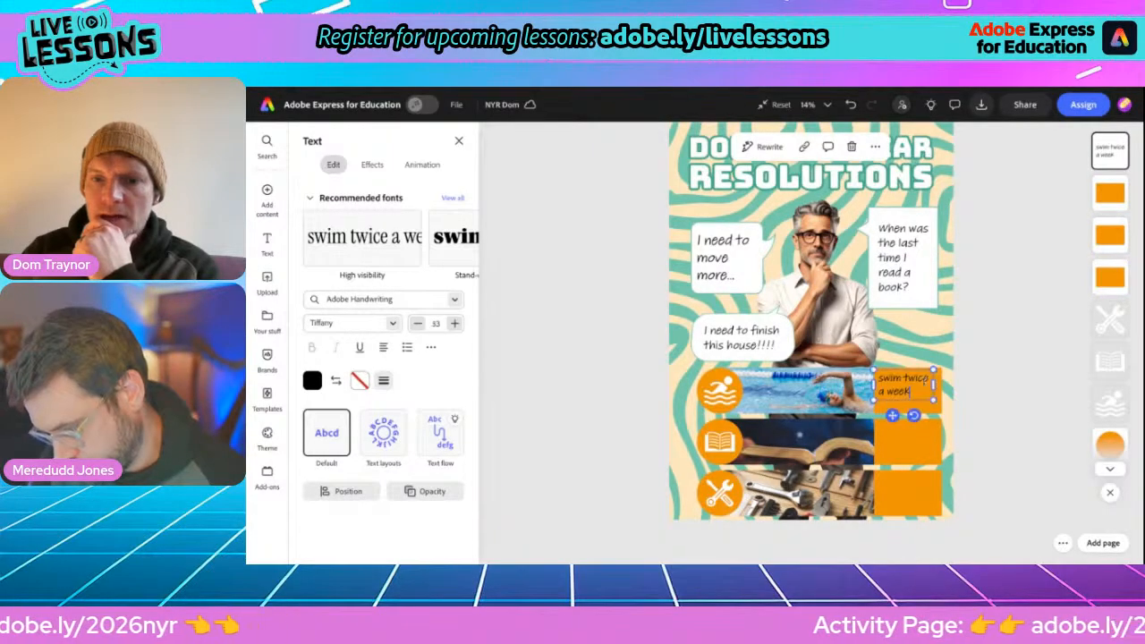
left_click_drag(891, 414, 891, 421)
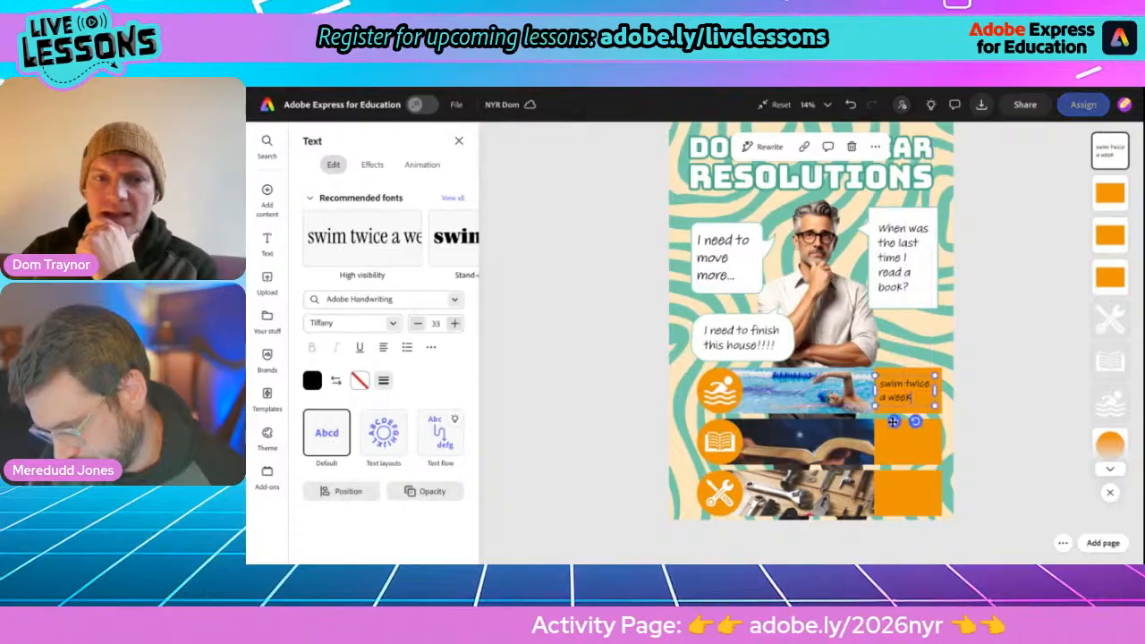
left_click(379, 349)
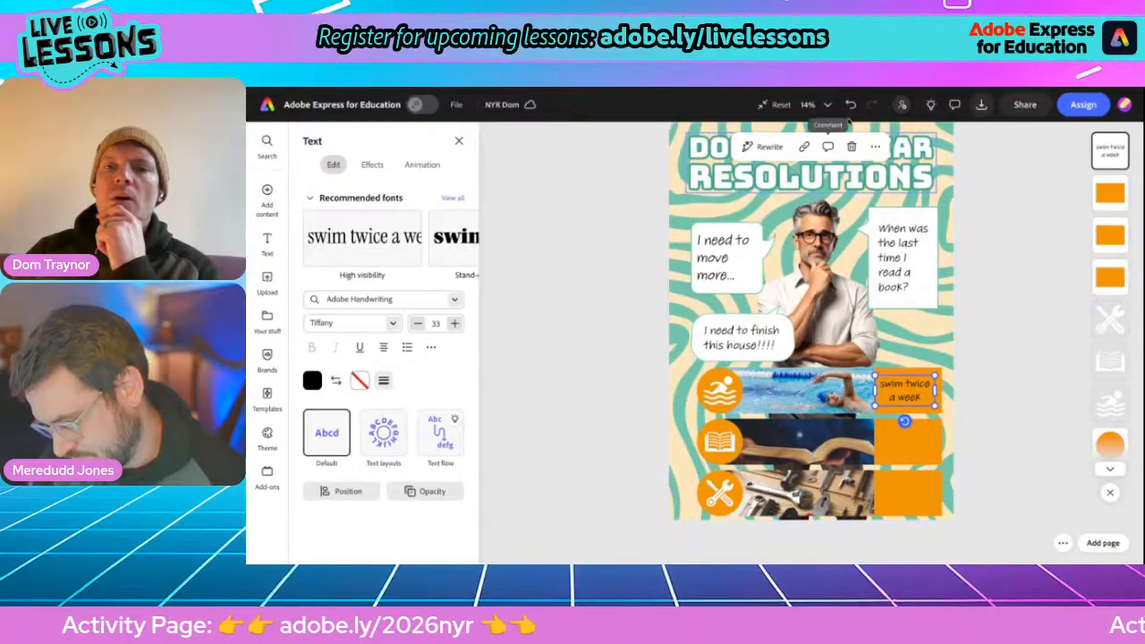
Duplicate the "swim twice a week" text and position the copy on the book strip's orange block
left_click(875, 147)
left_click(906, 238)
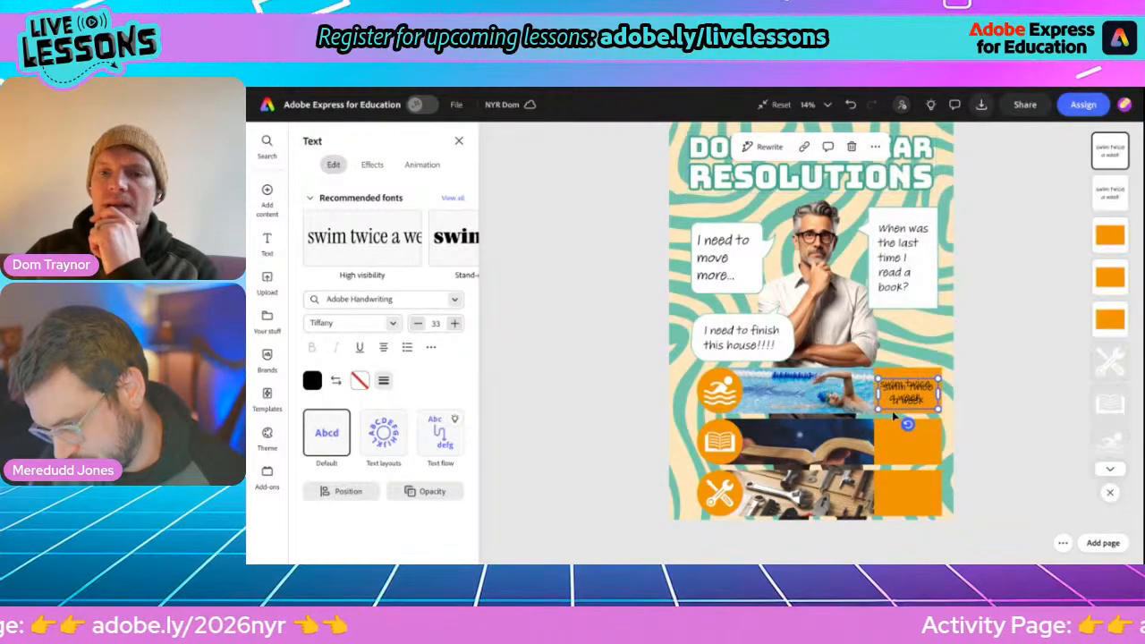
left_click_drag(905, 394, 901, 440)
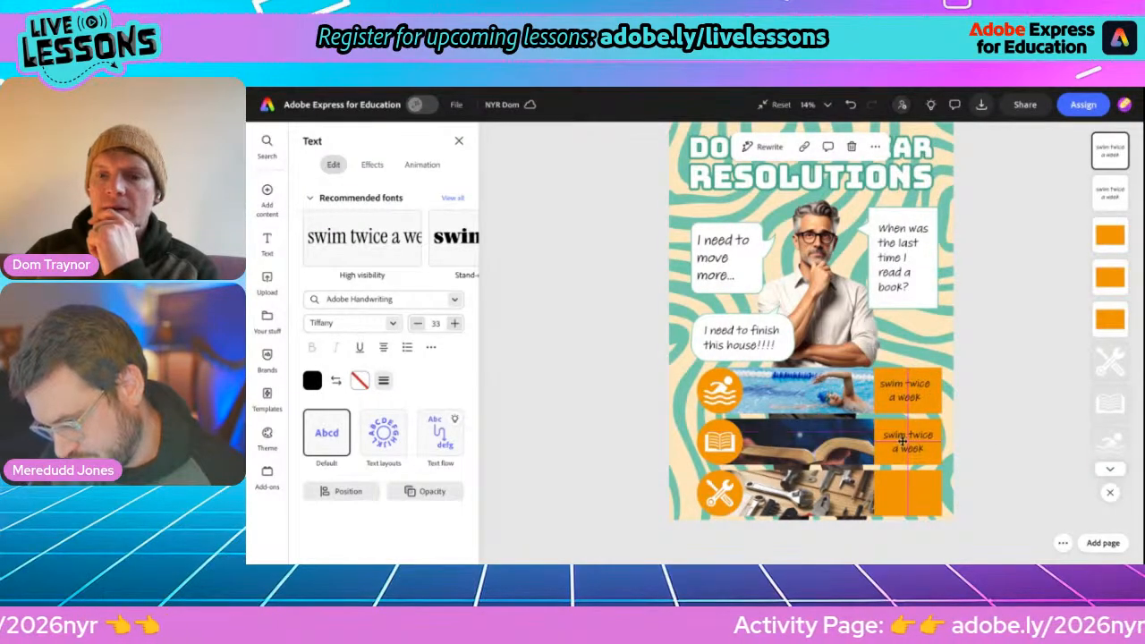
Reword the book strip's text as "read one book a month", shrink it to size 31 and fit it inside the block
double_click(902, 440)
type("read")
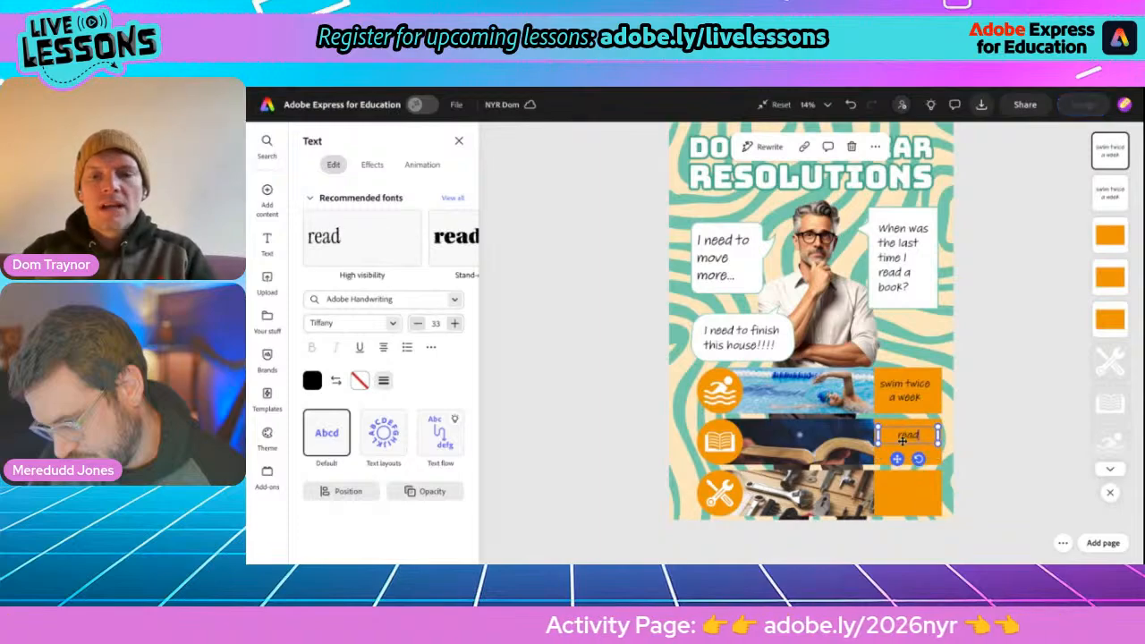
type(" one book")
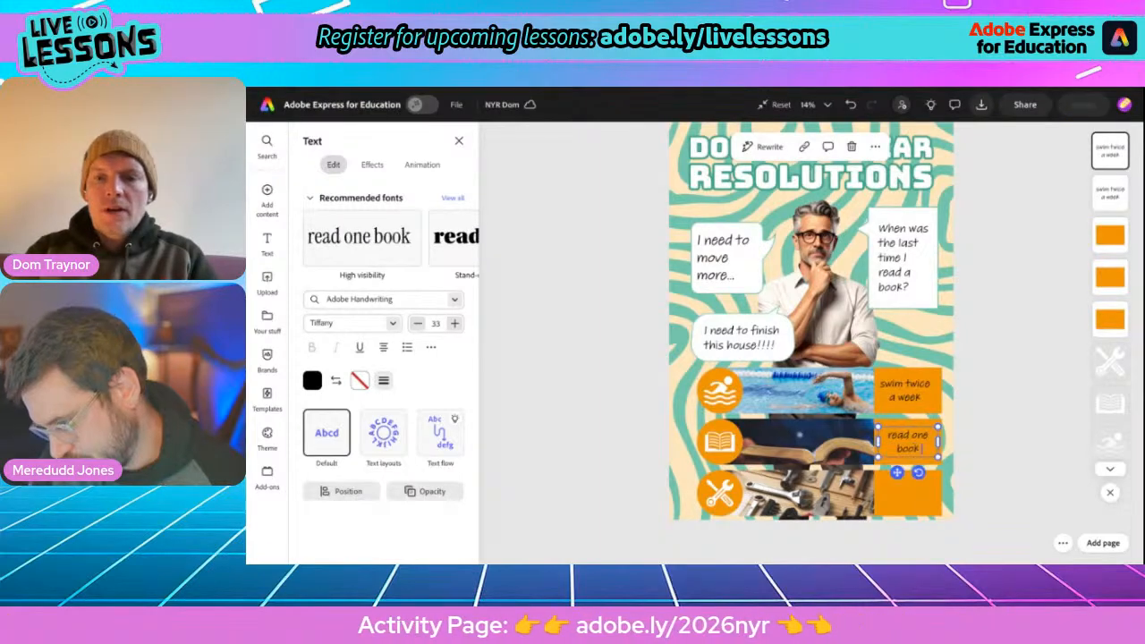
type(" a month")
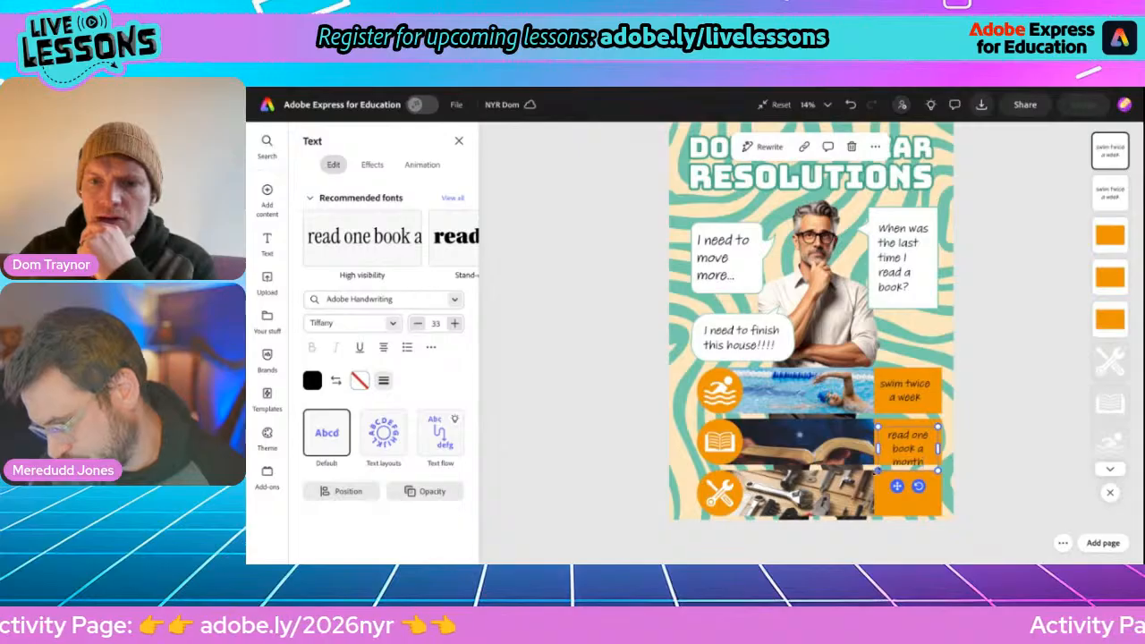
left_click_drag(877, 469, 868, 447)
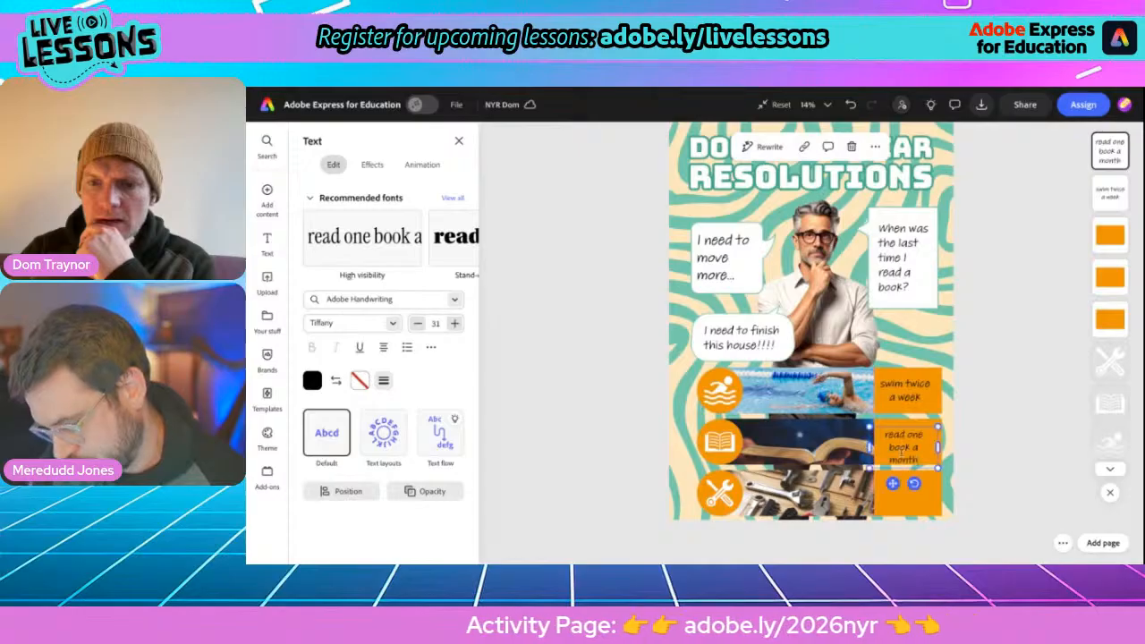
left_click_drag(896, 486, 894, 480)
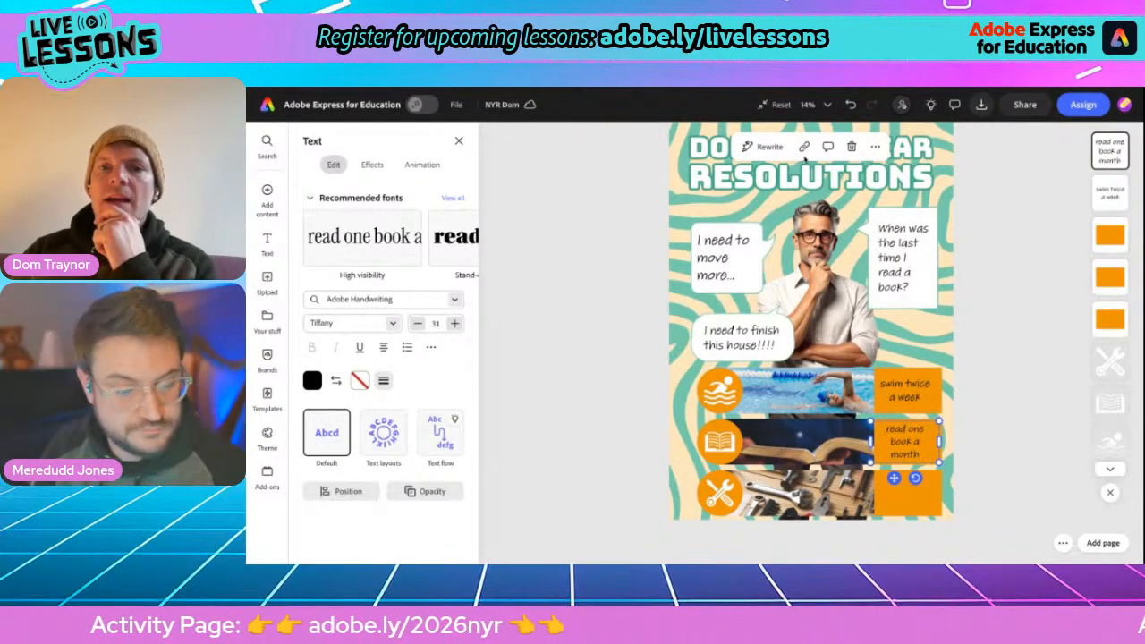
Duplicate the "read one book a month" text and position the copy on the tools strip's orange block
left_click(875, 147)
left_click(897, 260)
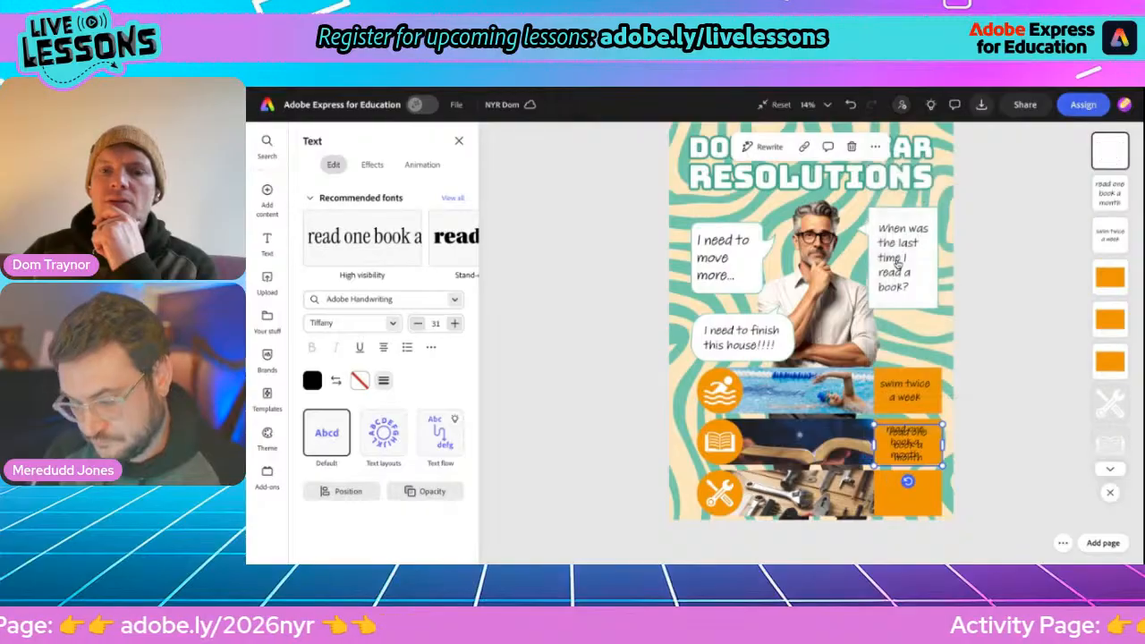
left_click_drag(906, 447, 905, 492)
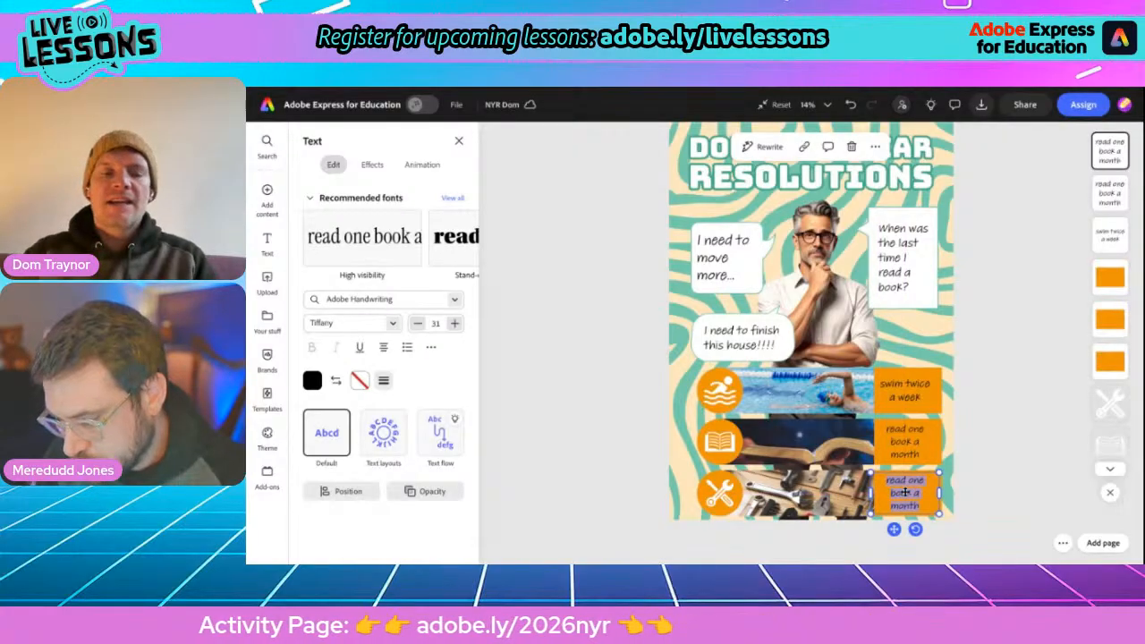
Change the tools strip's text to "skirting boards by end of Jan" and view the whole poster
type("skirting board by")
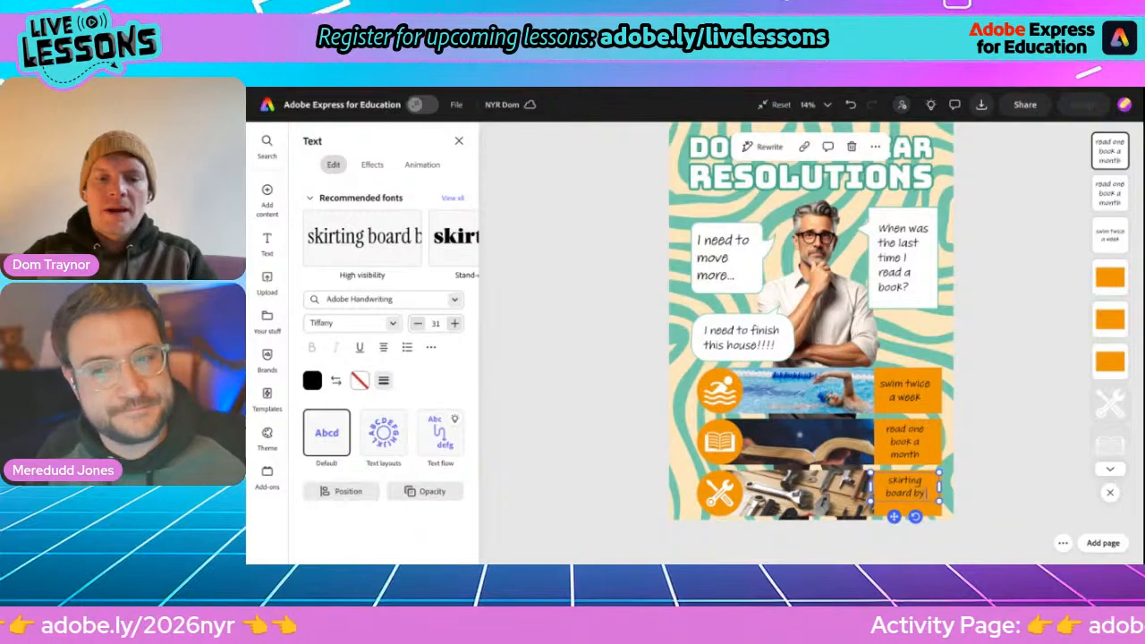
type(" end of Jan")
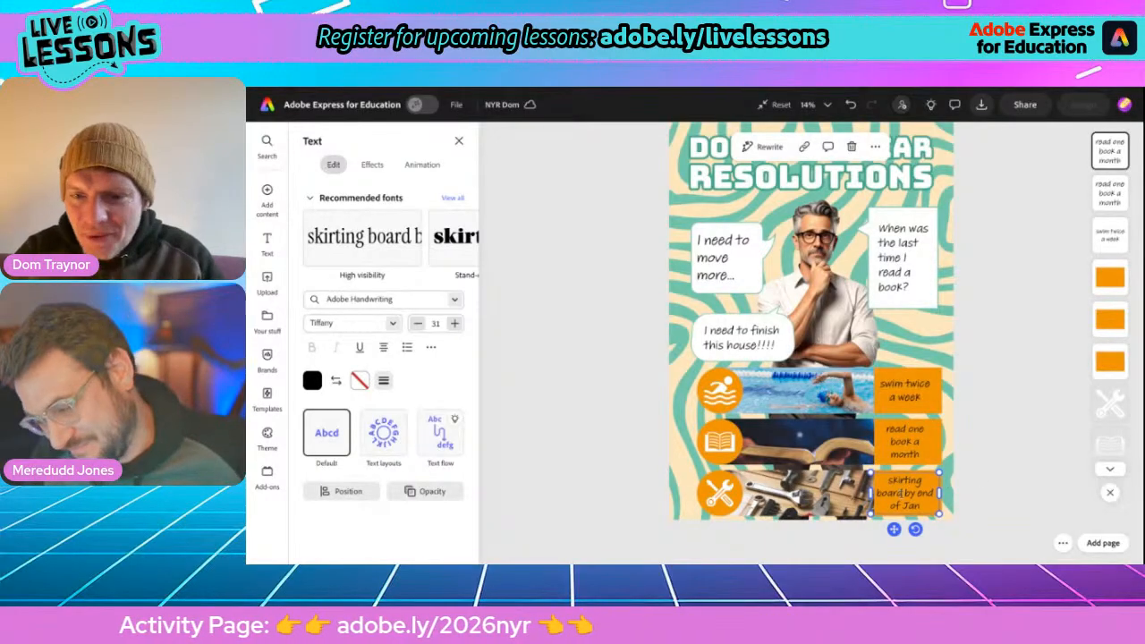
type("s")
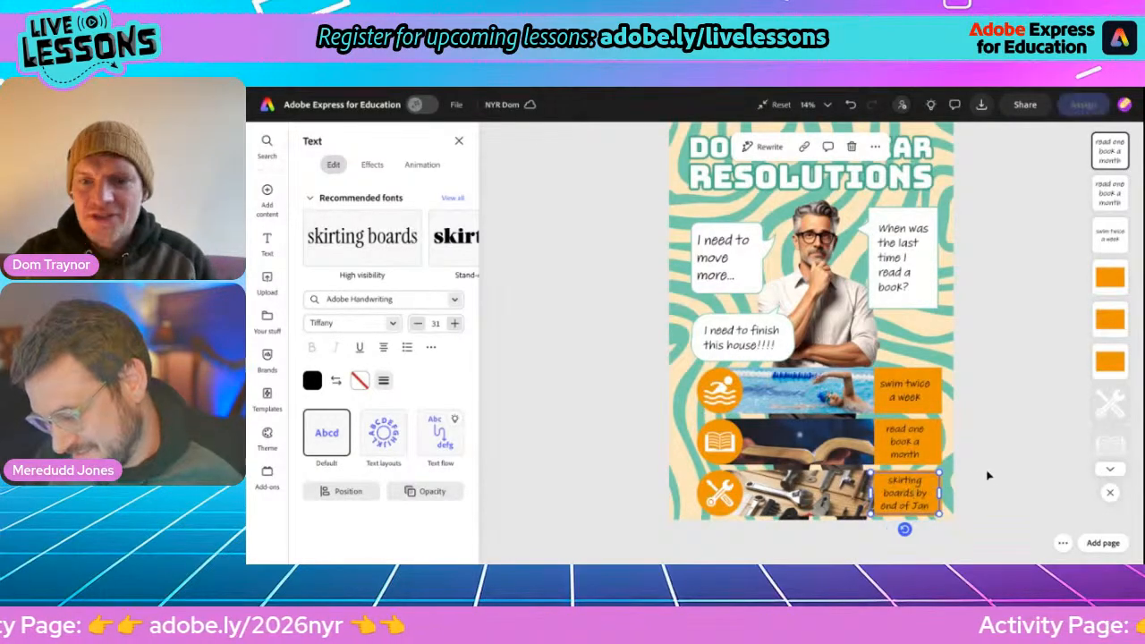
left_click(989, 476)
scroll(988, 476, "down", 4)
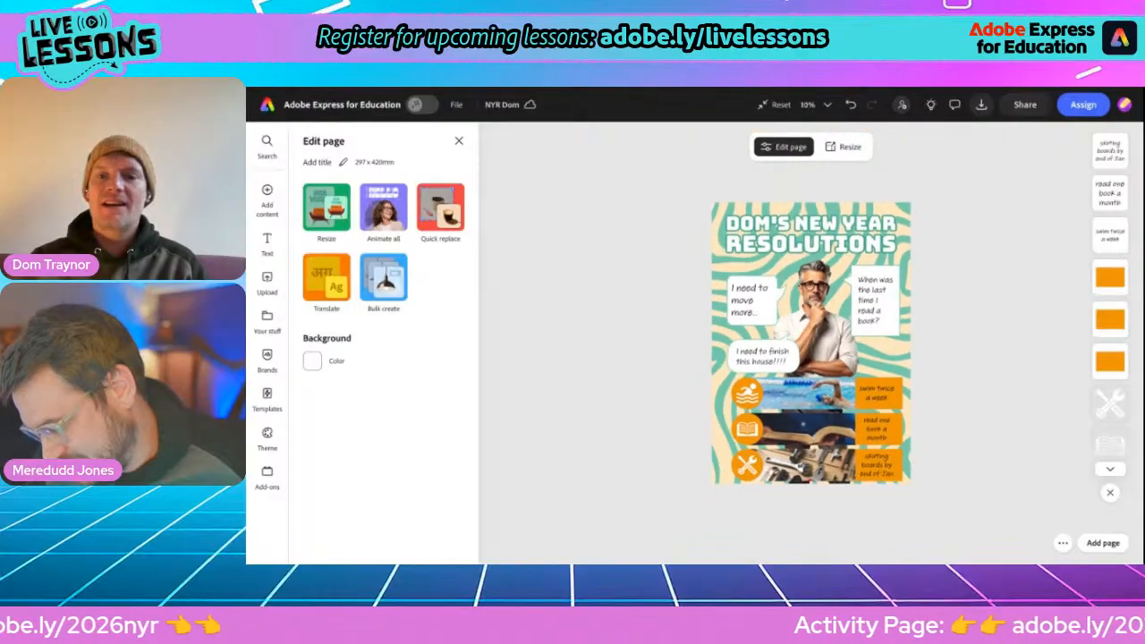
scroll(988, 476, "up", 3)
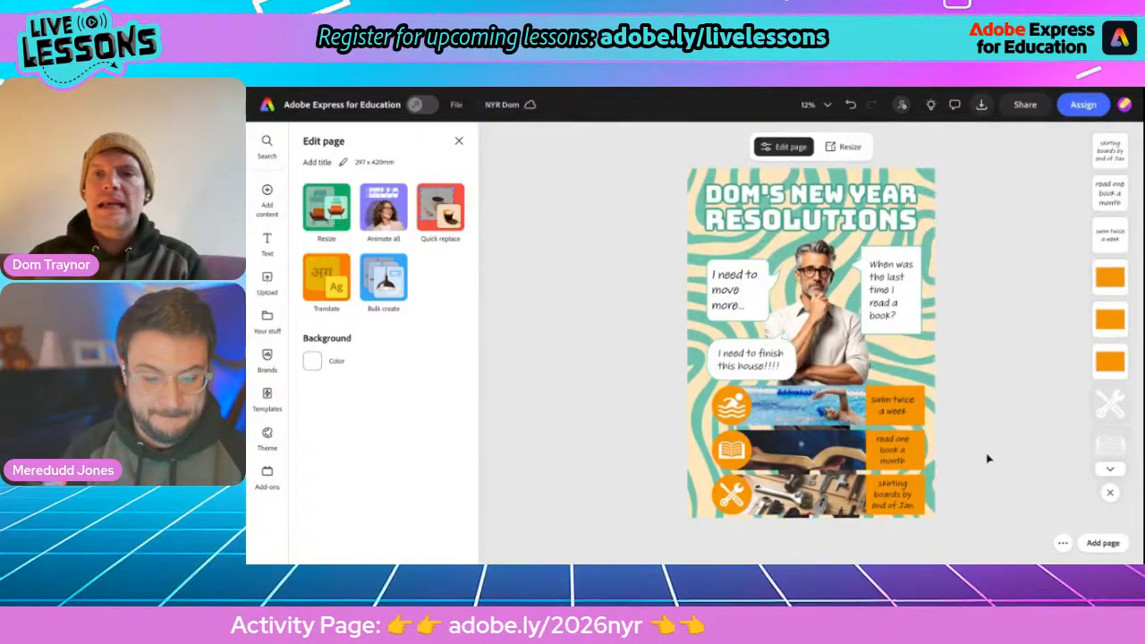
Check the poster's download options for the PDF Print (Best for printing) file format without downloading
left_click(983, 105)
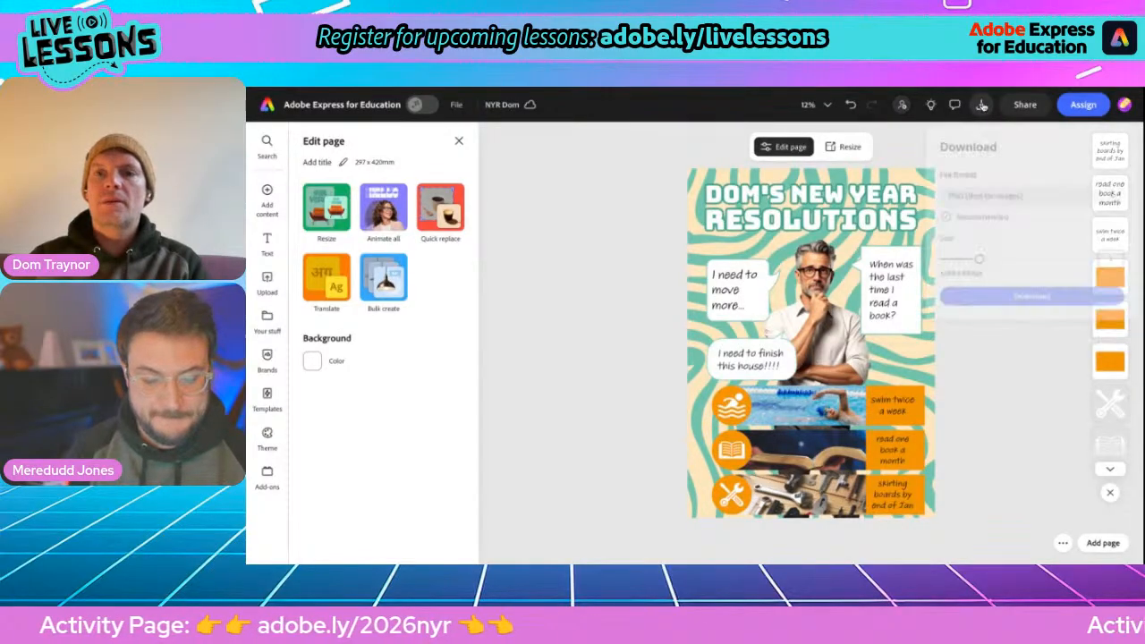
left_click(981, 197)
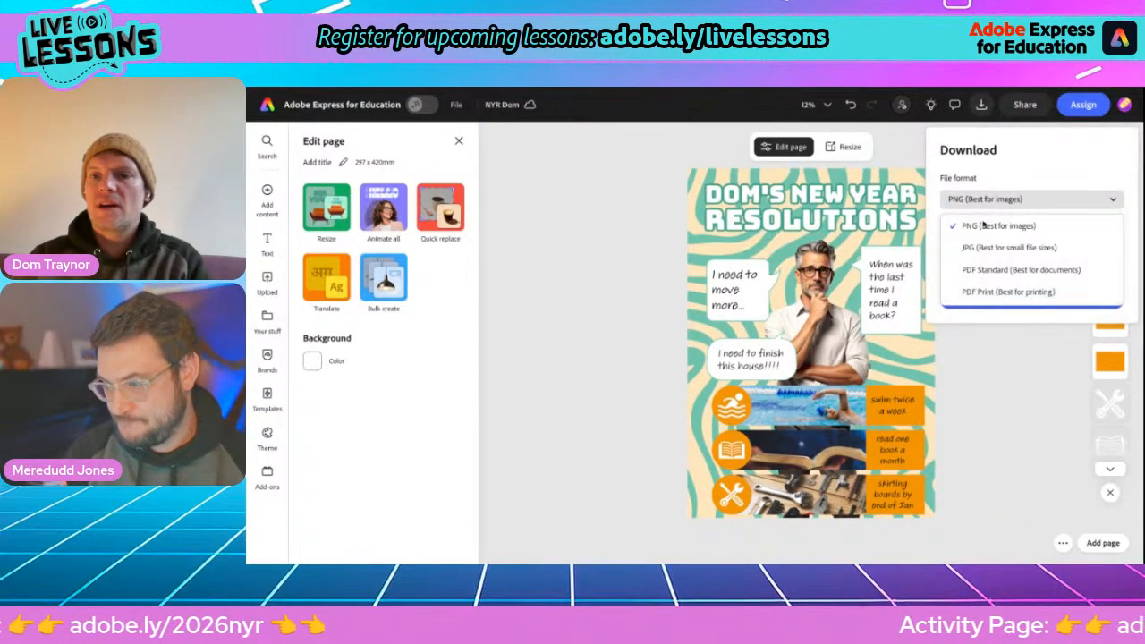
left_click(986, 294)
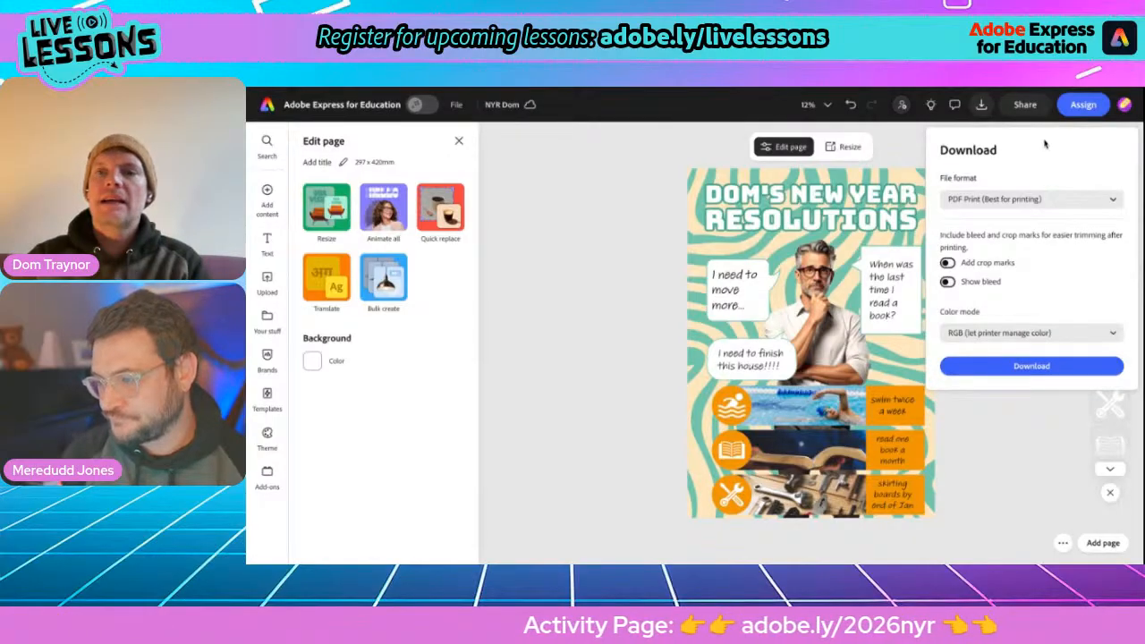
left_click(889, 136)
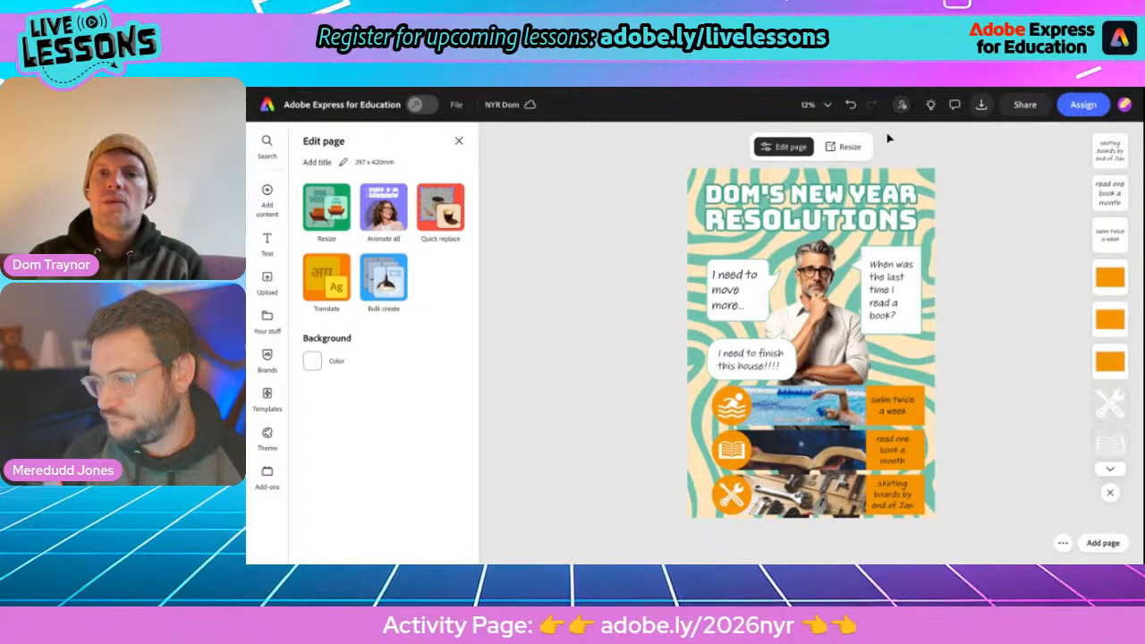
Create a view-only link to the poster with the author displayed and remixing off, and copy the link
left_click(1025, 106)
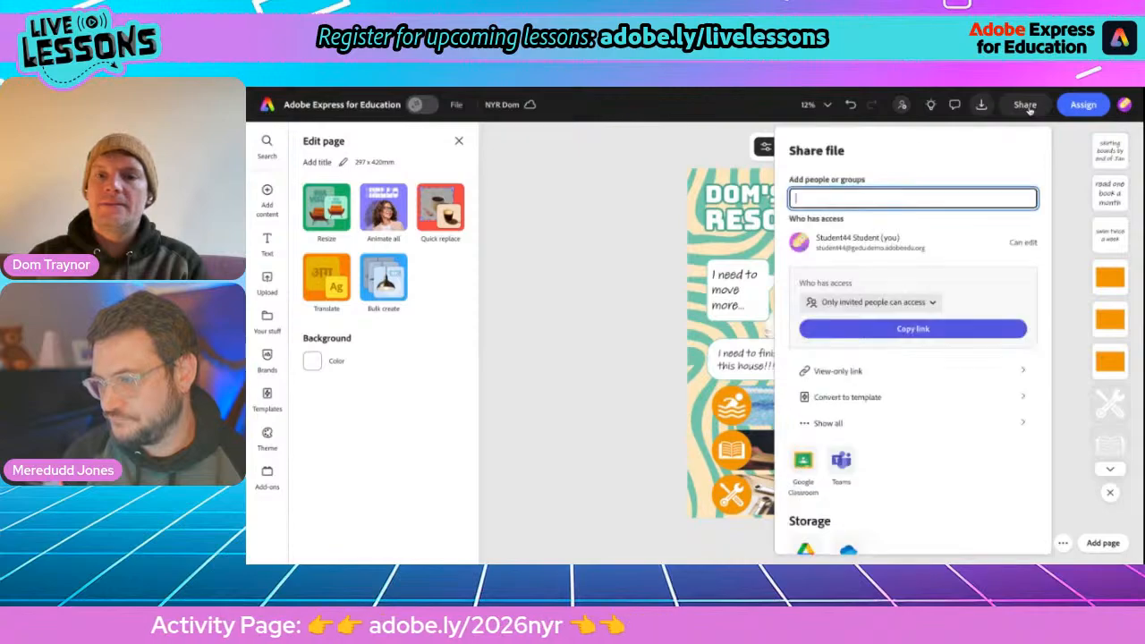
left_click(863, 373)
scroll(864, 374, "down", 2)
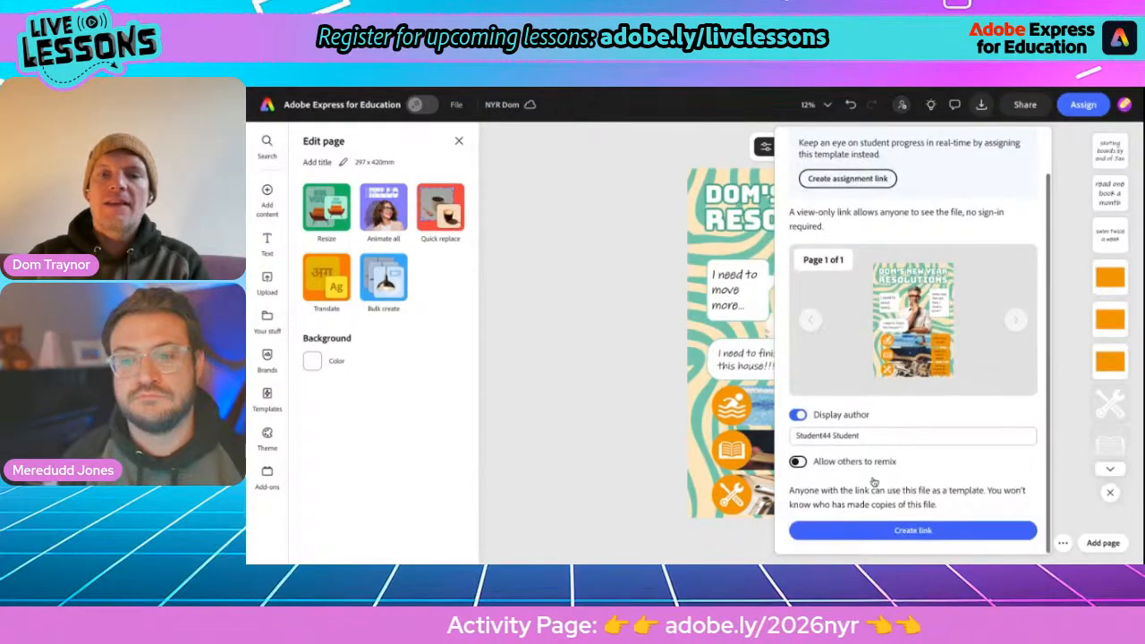
left_click(925, 532)
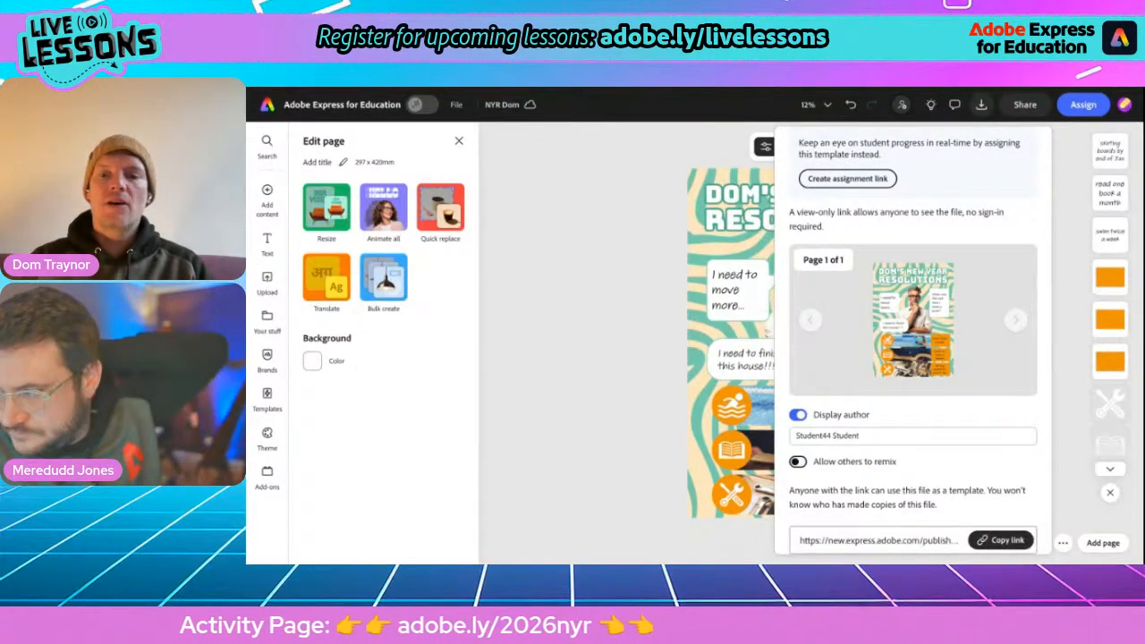
left_click(1001, 540)
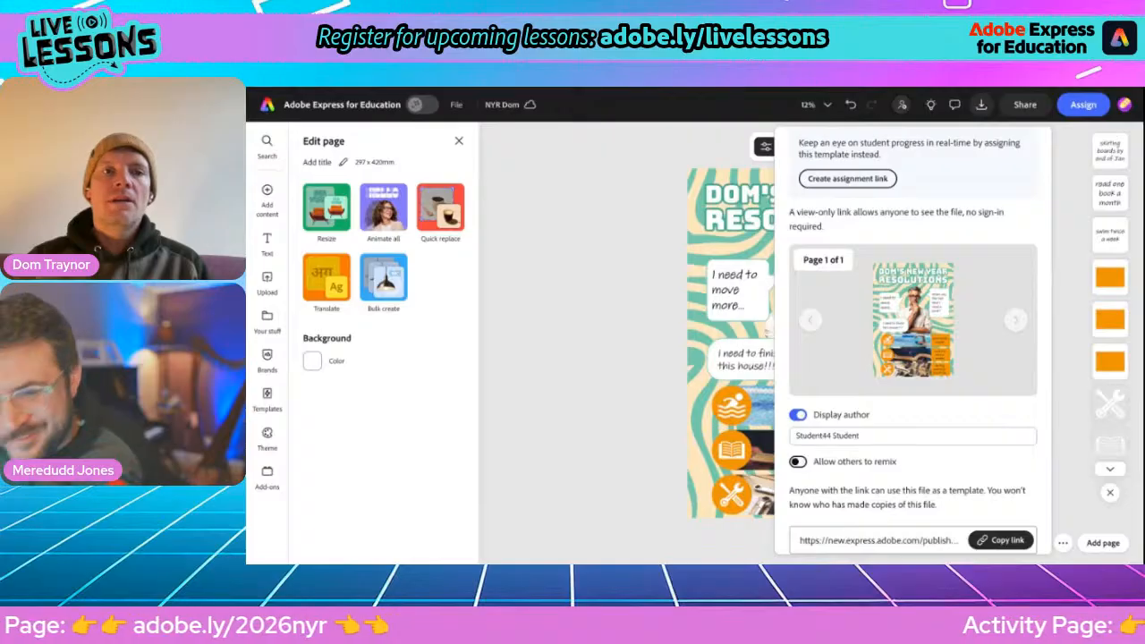
Switch to the lesson's activity page and find the Live Lesson Loot section
key("ctrl+Tab")
scroll(583, 396, "down", 7)
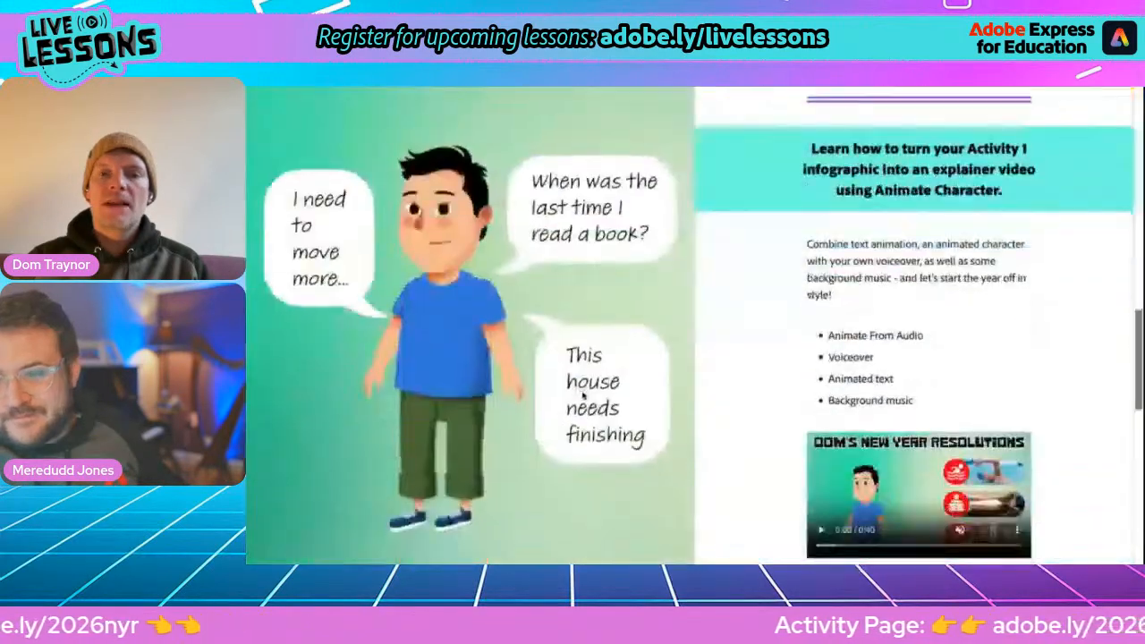
scroll(583, 395, "down", 4)
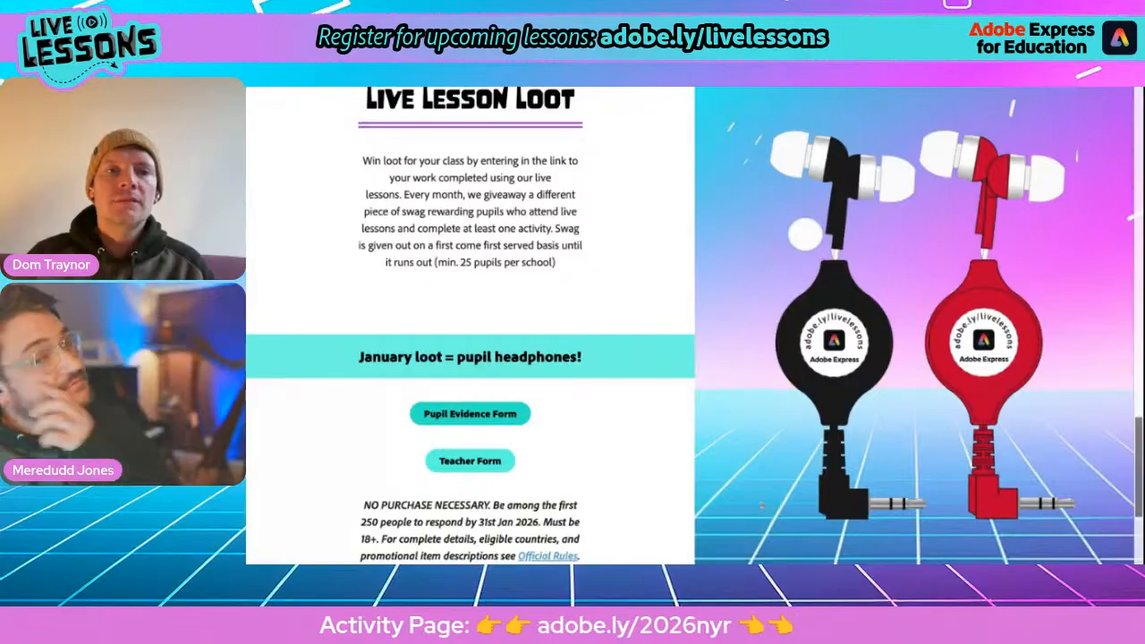
Select Scotland as the school's location in the Live Lesson Loot pupil form, submit the form and close it
key("ctrl+Tab")
scroll(586, 247, "up", 3)
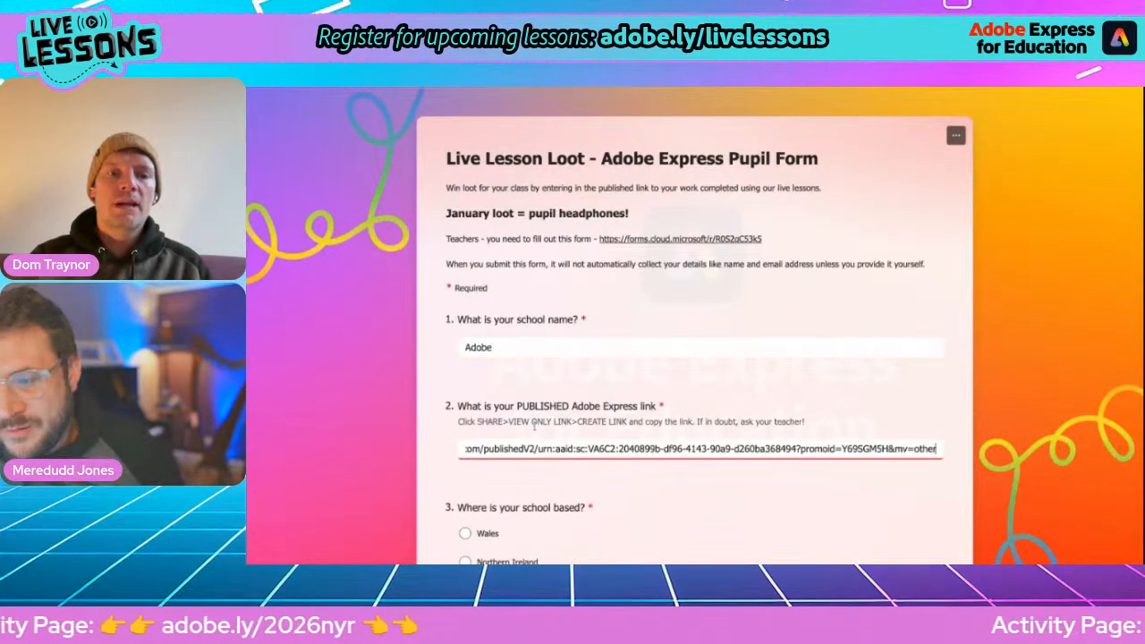
scroll(534, 427, "down", 2)
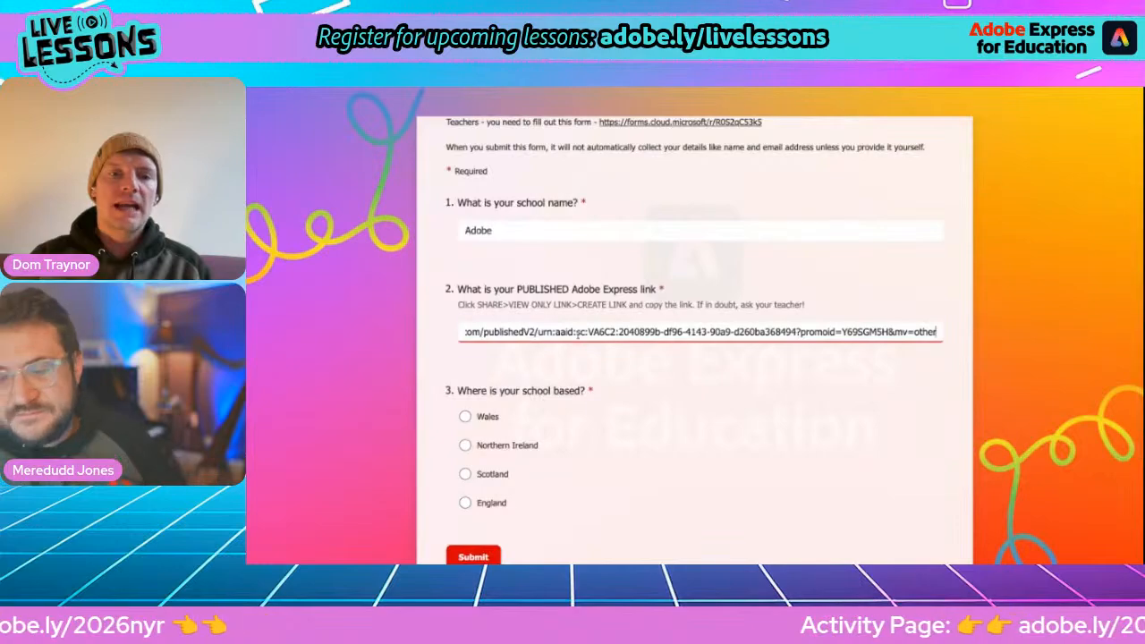
left_click(465, 416)
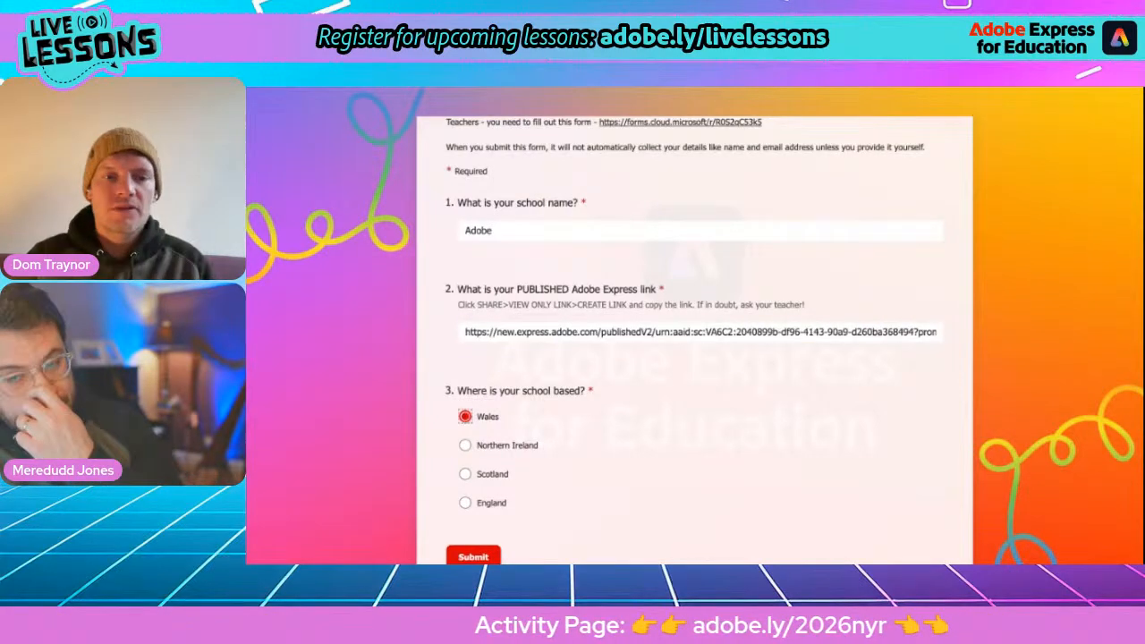
left_click(464, 446)
left_click(464, 476)
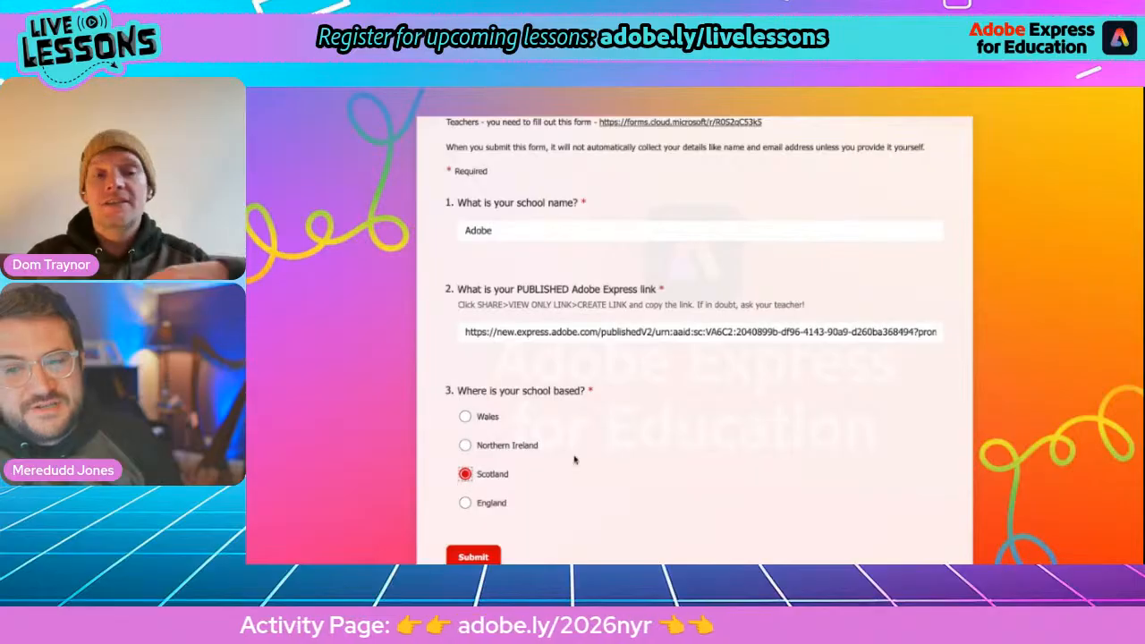
scroll(623, 458, "down", 1)
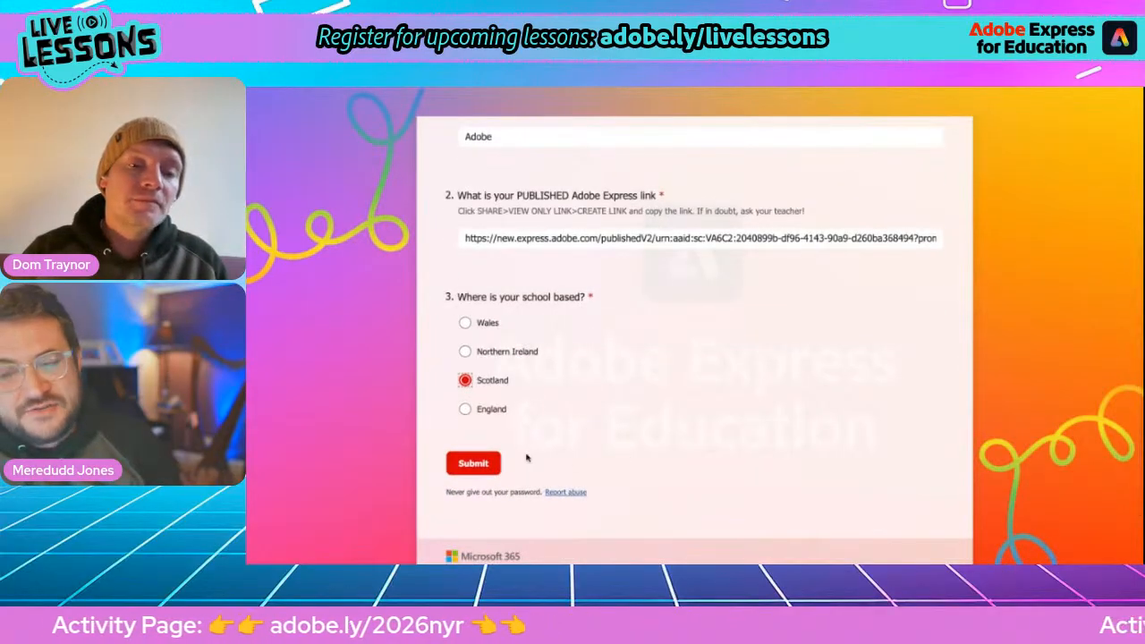
left_click(474, 464)
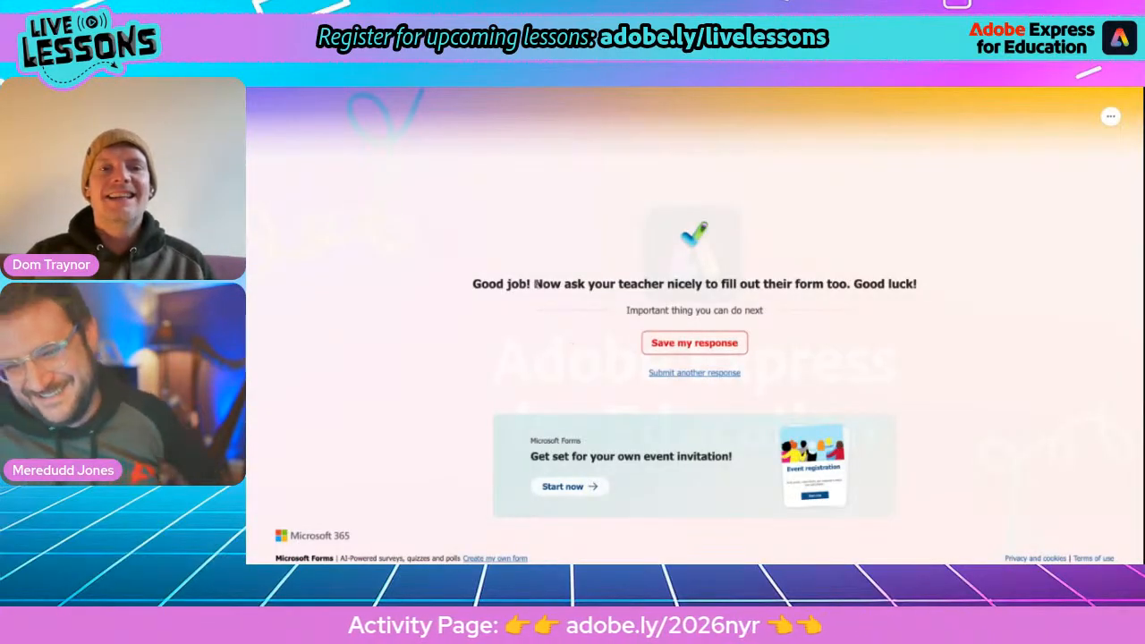
left_click_drag(534, 283, 899, 286)
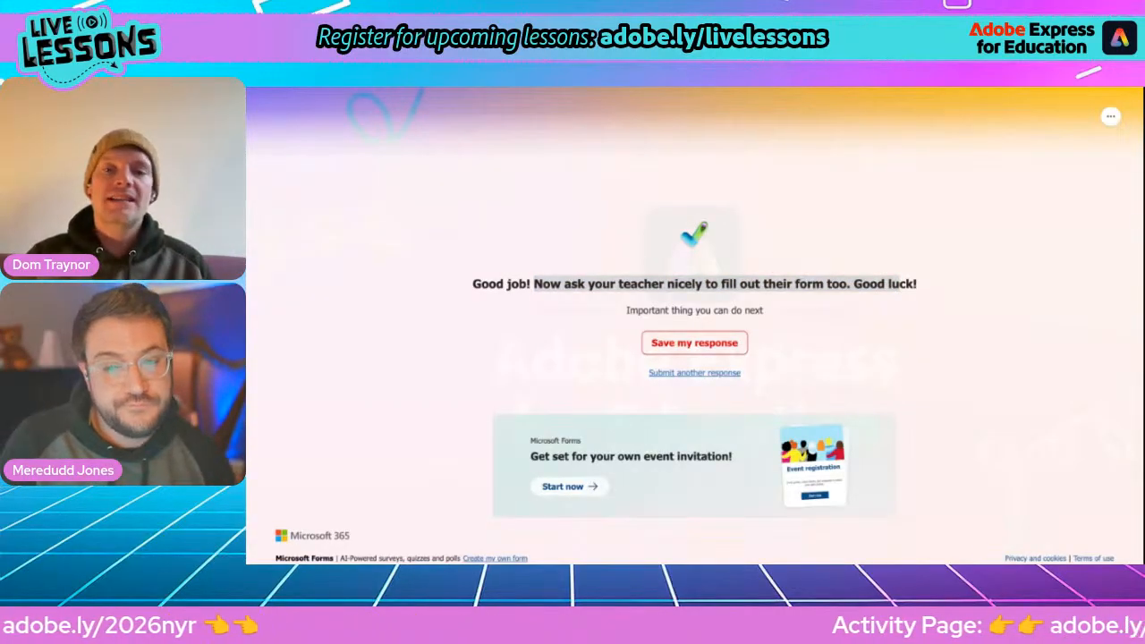
key("ctrl+w")
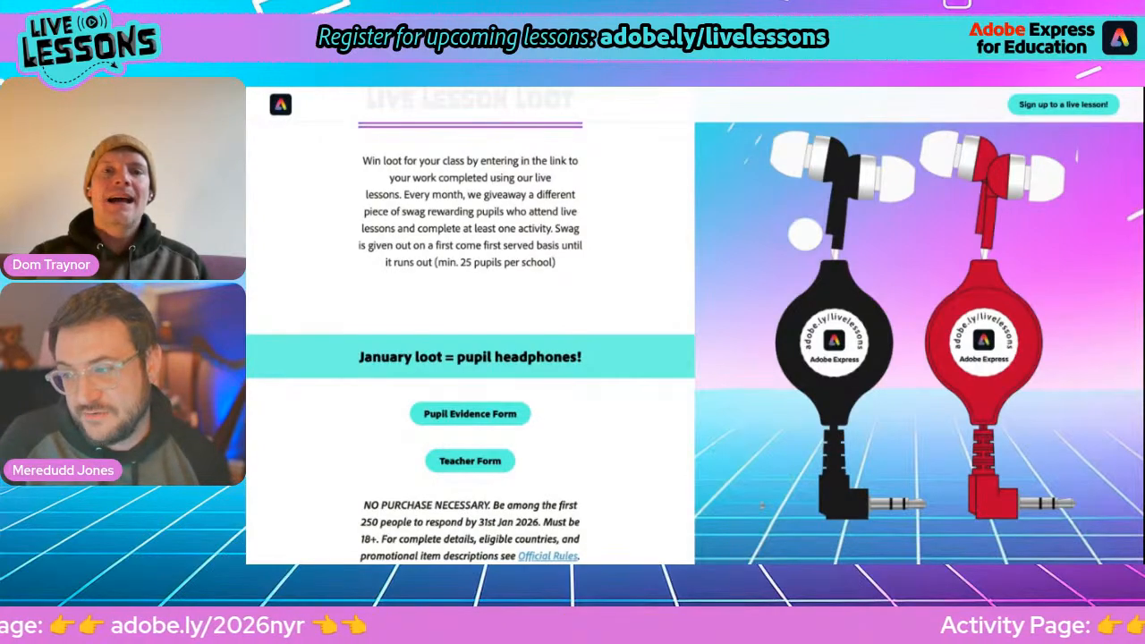
Close the poster's share options and review the Activity 2 animated resolution video section on the activity page
key("ctrl+Tab")
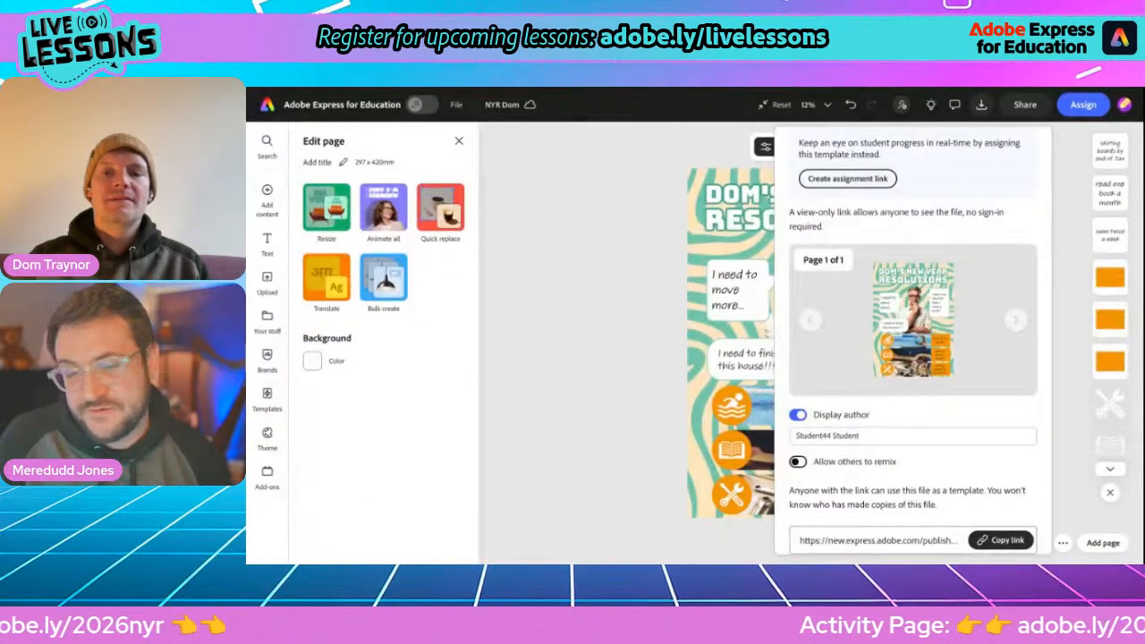
left_click(570, 253)
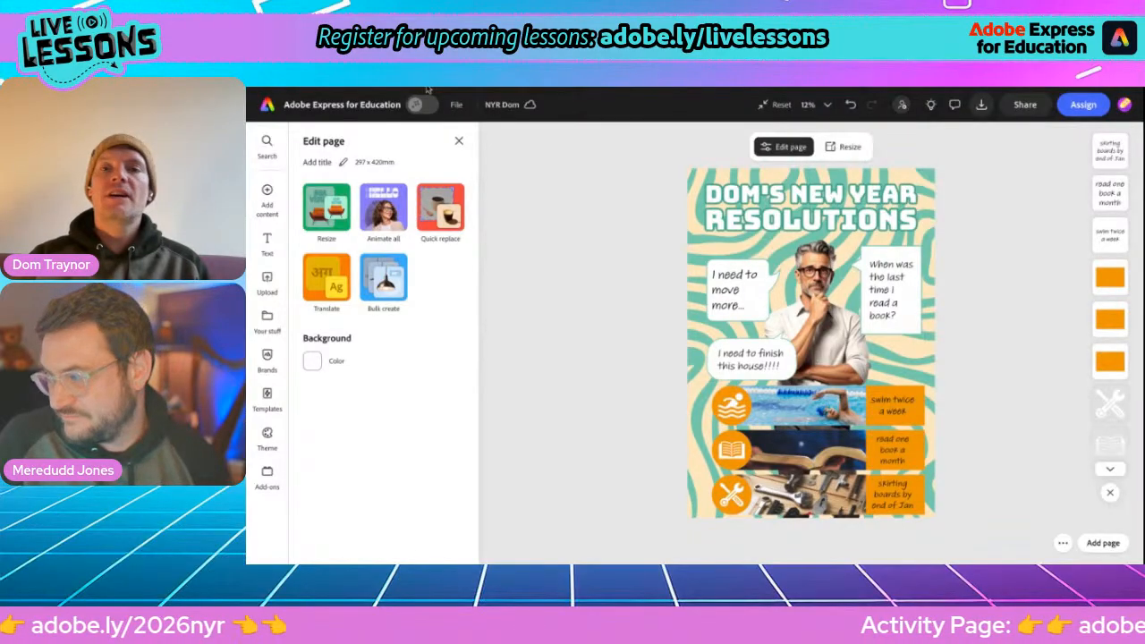
key("ctrl+Tab")
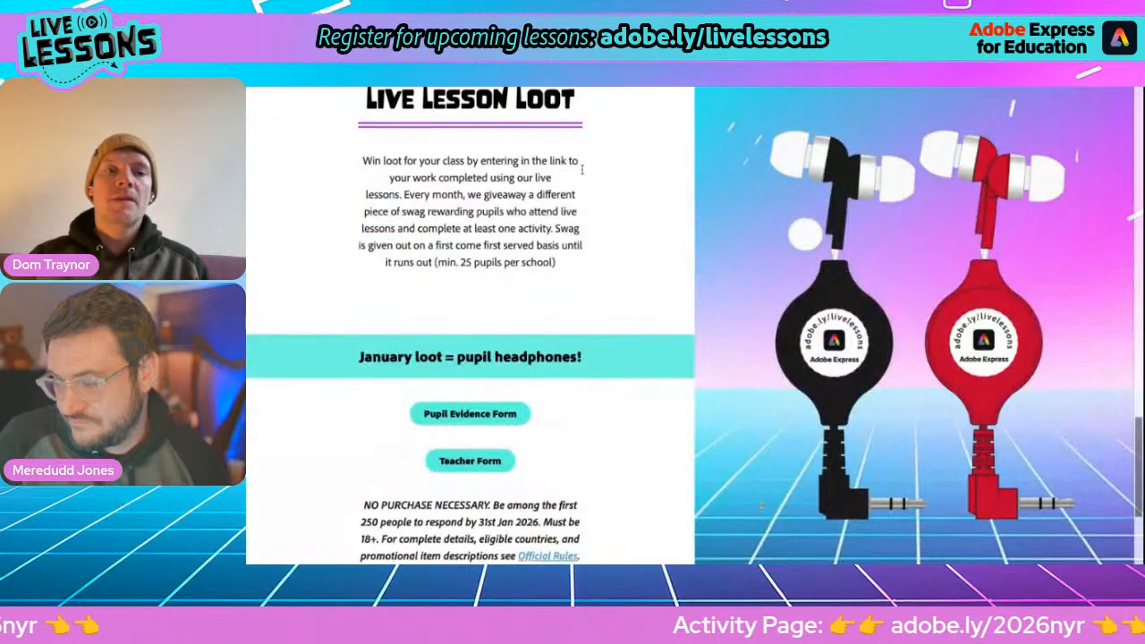
scroll(581, 170, "up", 7)
scroll(582, 170, "up", 1)
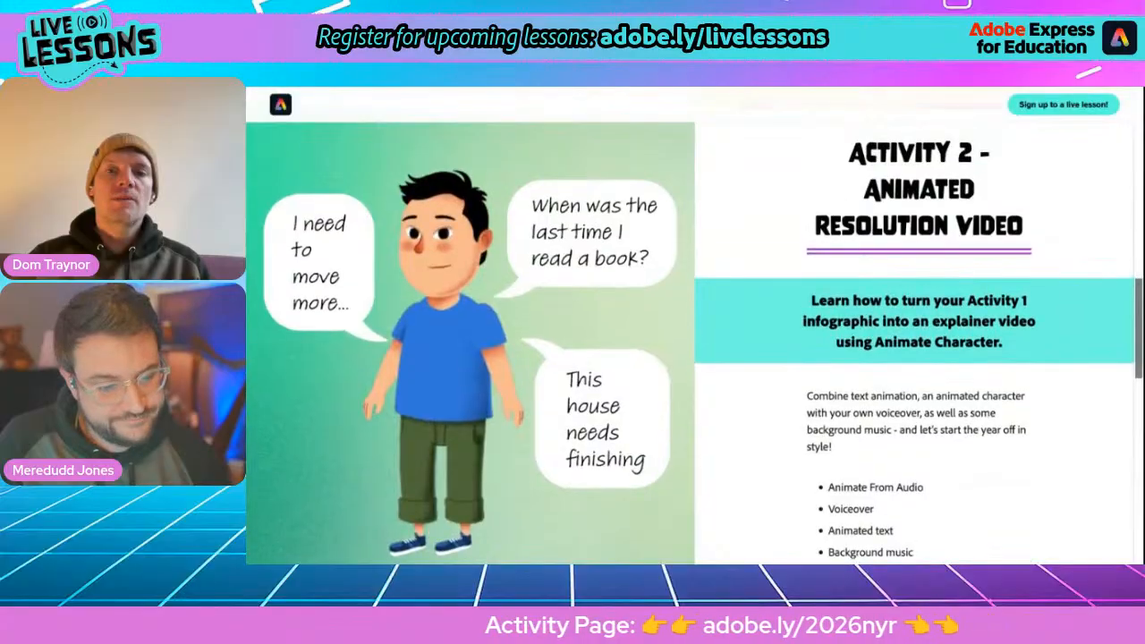
scroll(694, 326, "up", 1)
scroll(694, 325, "down", 1)
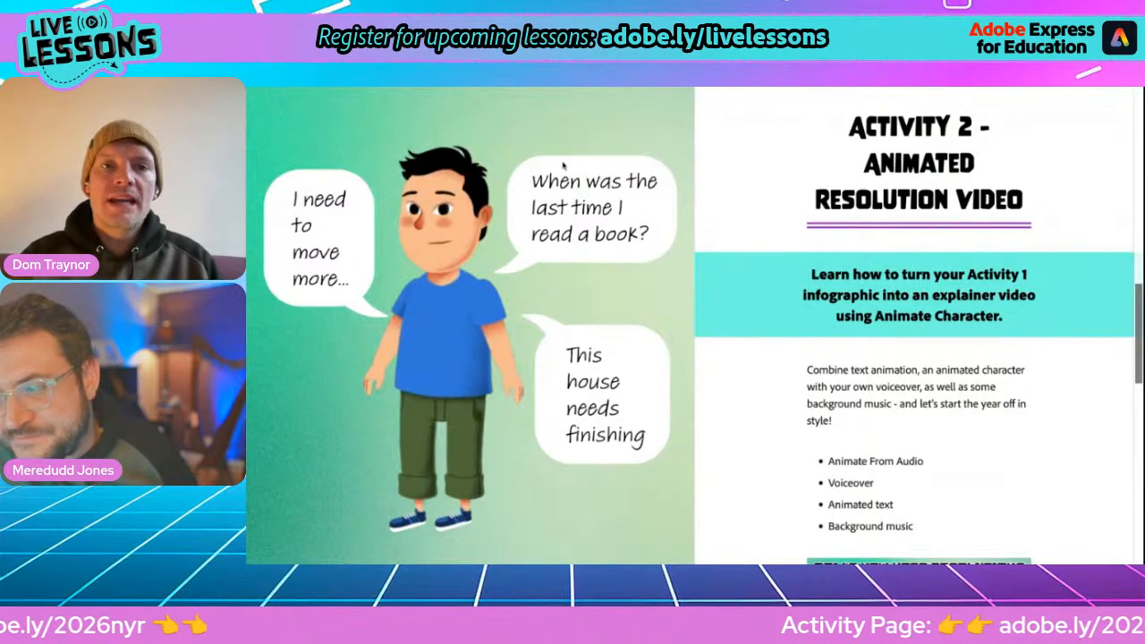
Return to the poster in Adobe Express and duplicate its page
key("ctrl+Tab")
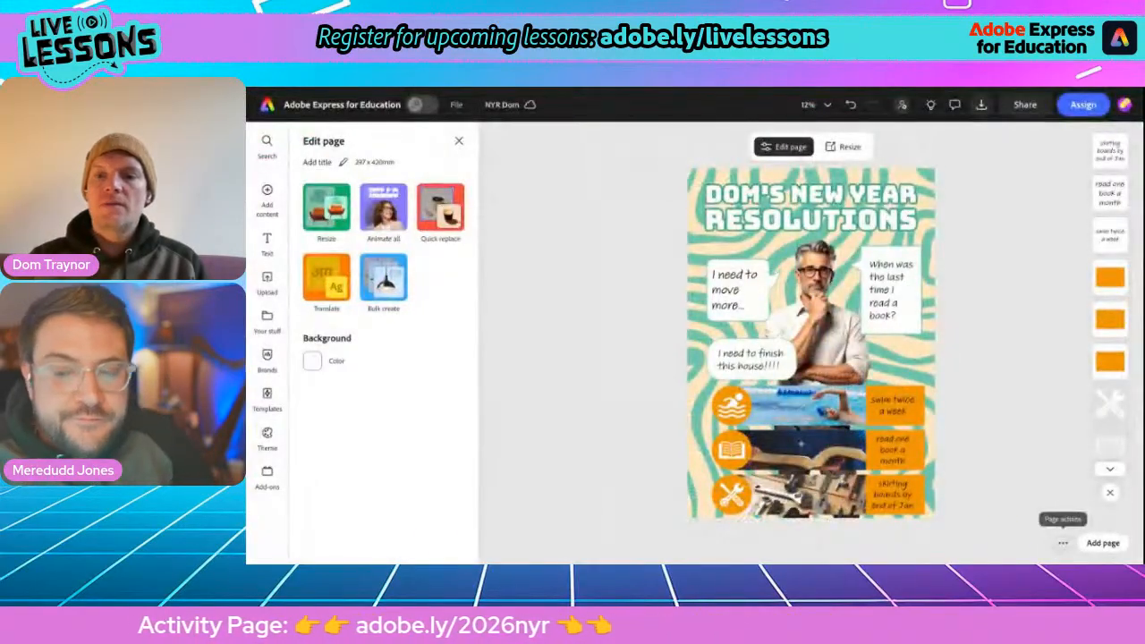
left_click(1062, 543)
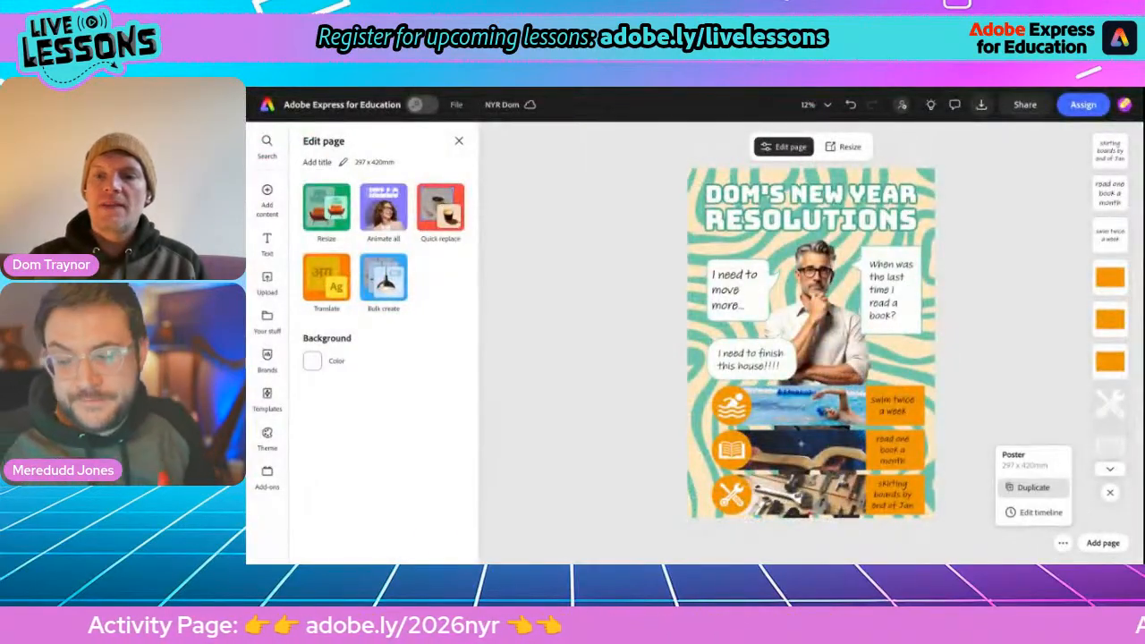
left_click(1037, 492)
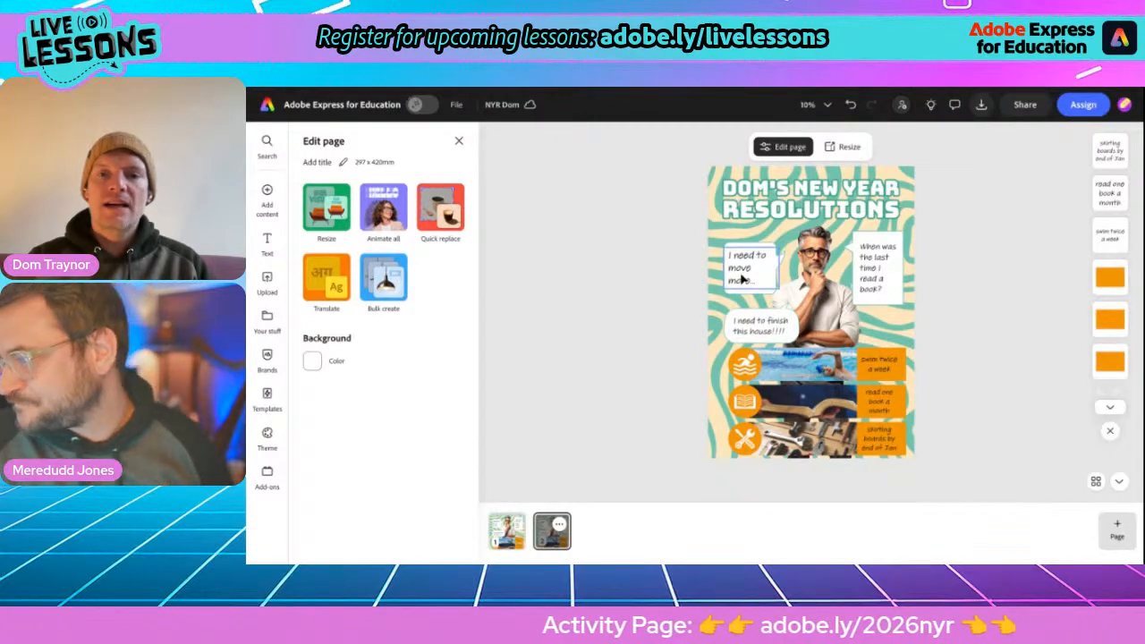
Delete the image of the thinking man from the duplicated page and compare it with the first page
scroll(813, 286, "up", 5)
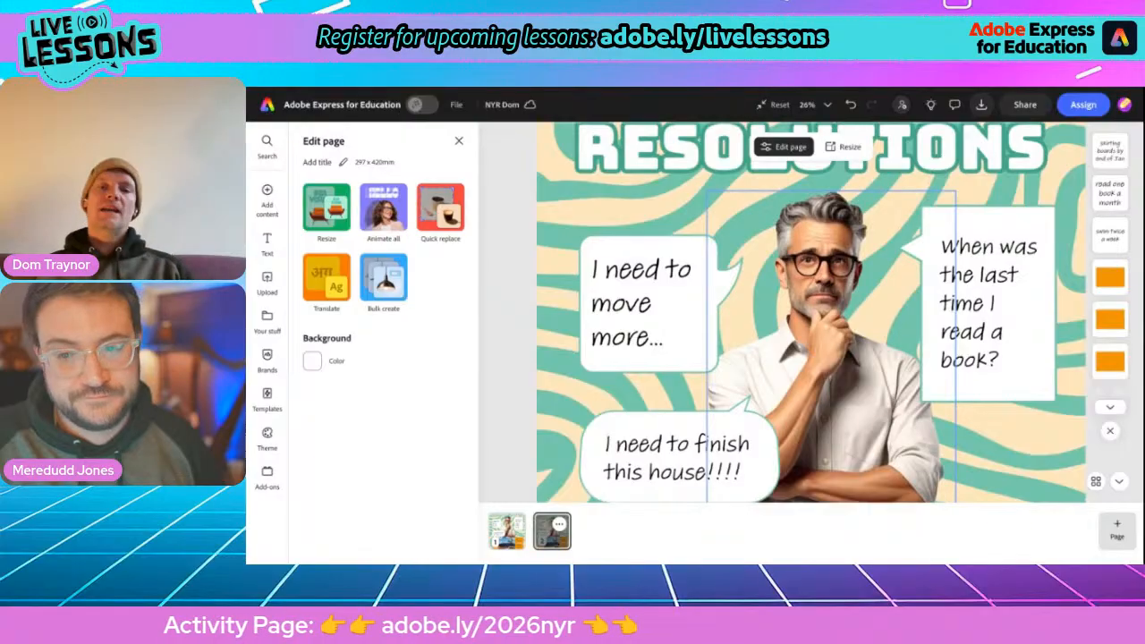
left_click(816, 308)
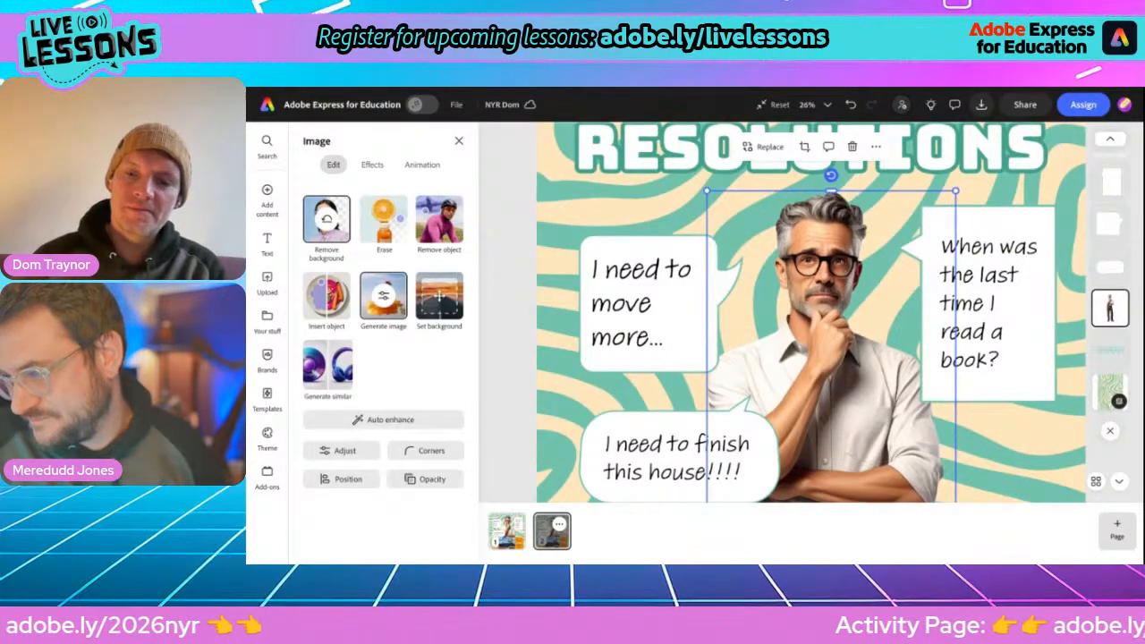
key("Delete")
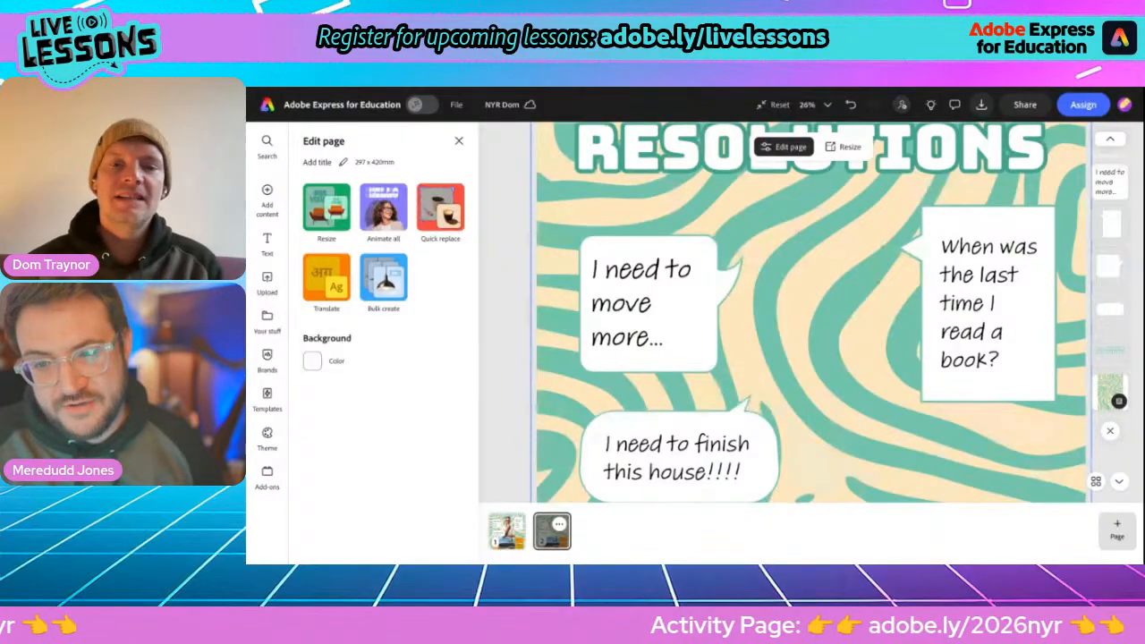
scroll(501, 315, "down", 5)
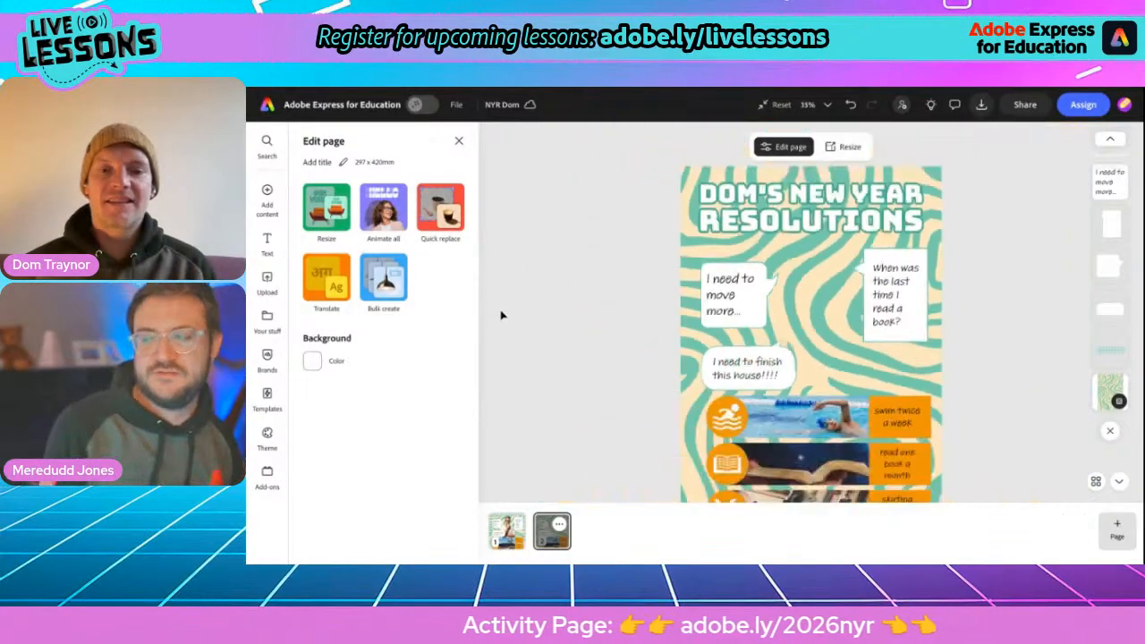
left_click(492, 525)
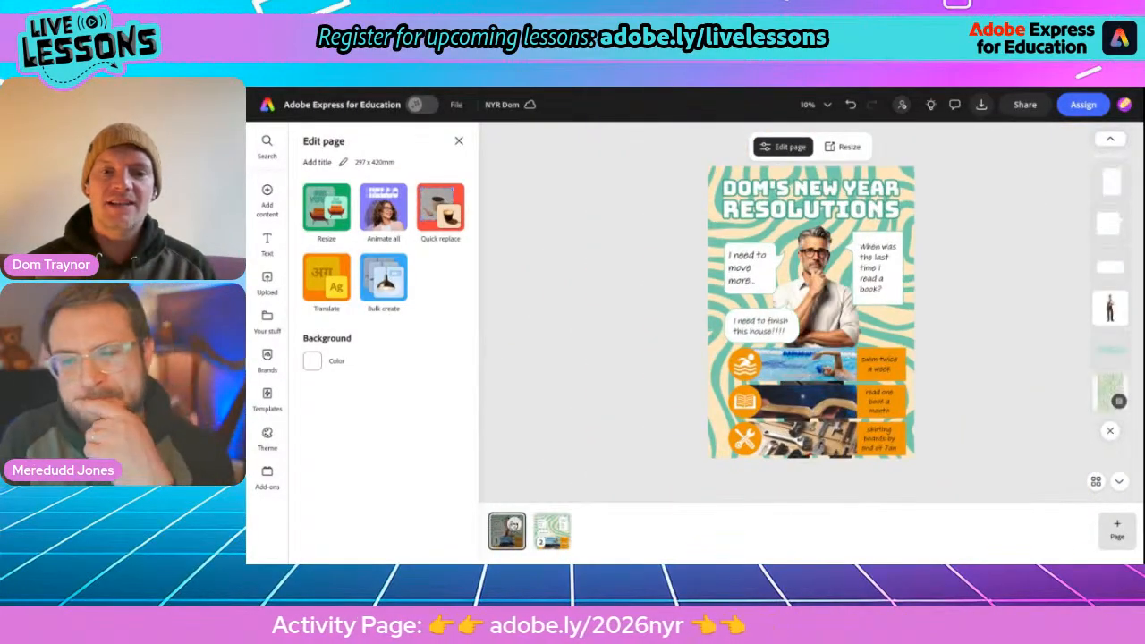
left_click(552, 530)
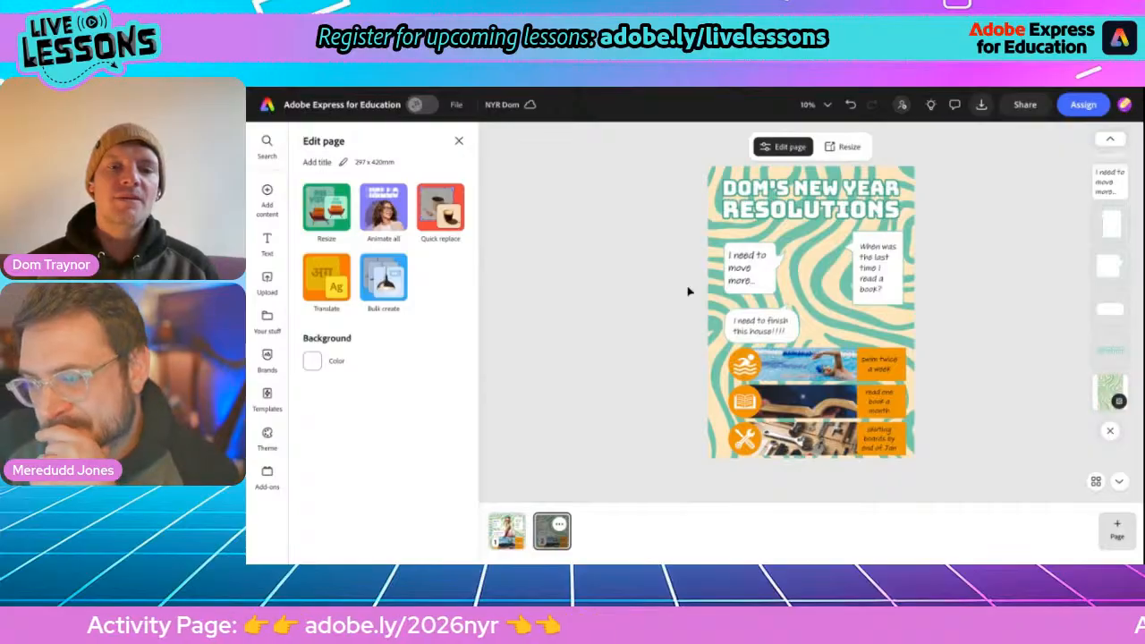
left_click(499, 526)
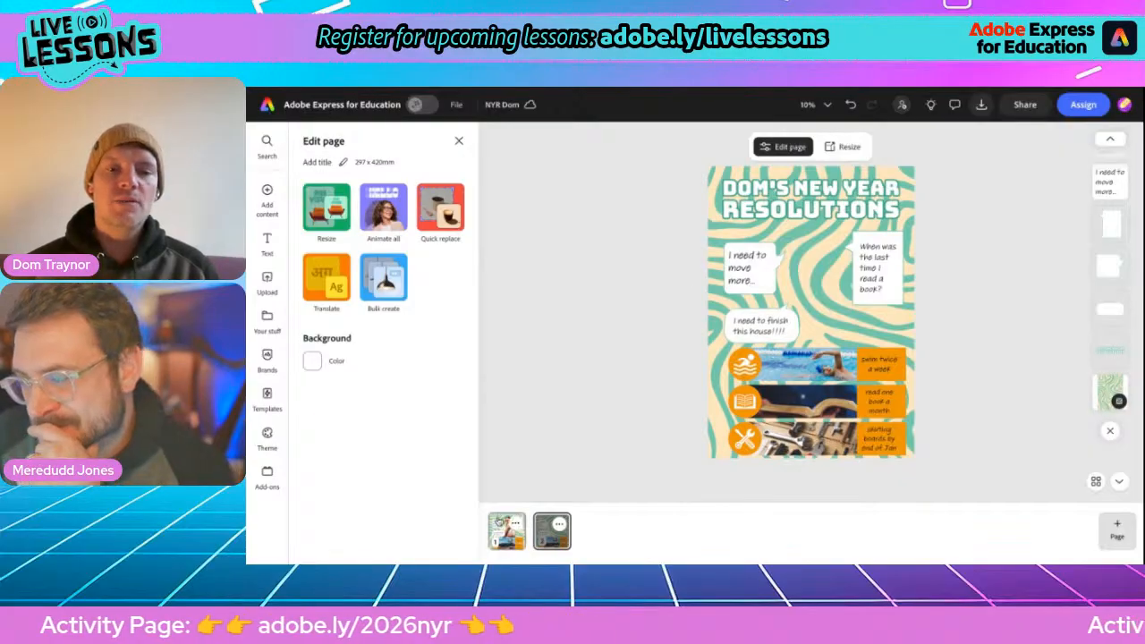
left_click(543, 527)
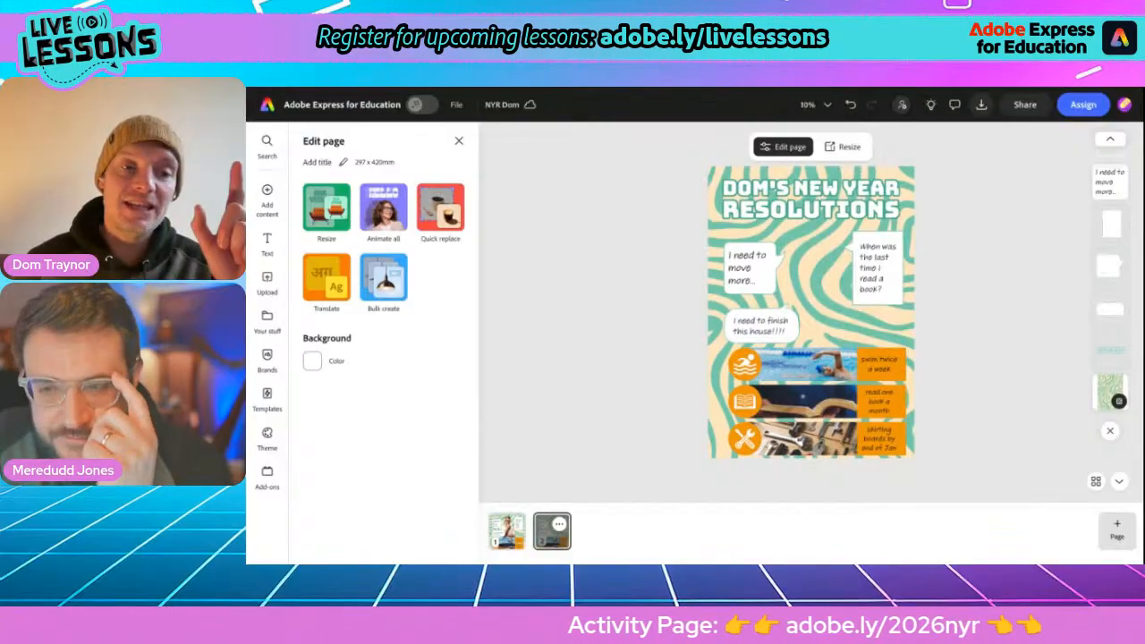
Start an Animate characters video for the duplicated page and give it a transparent background
mouse_move(266, 194)
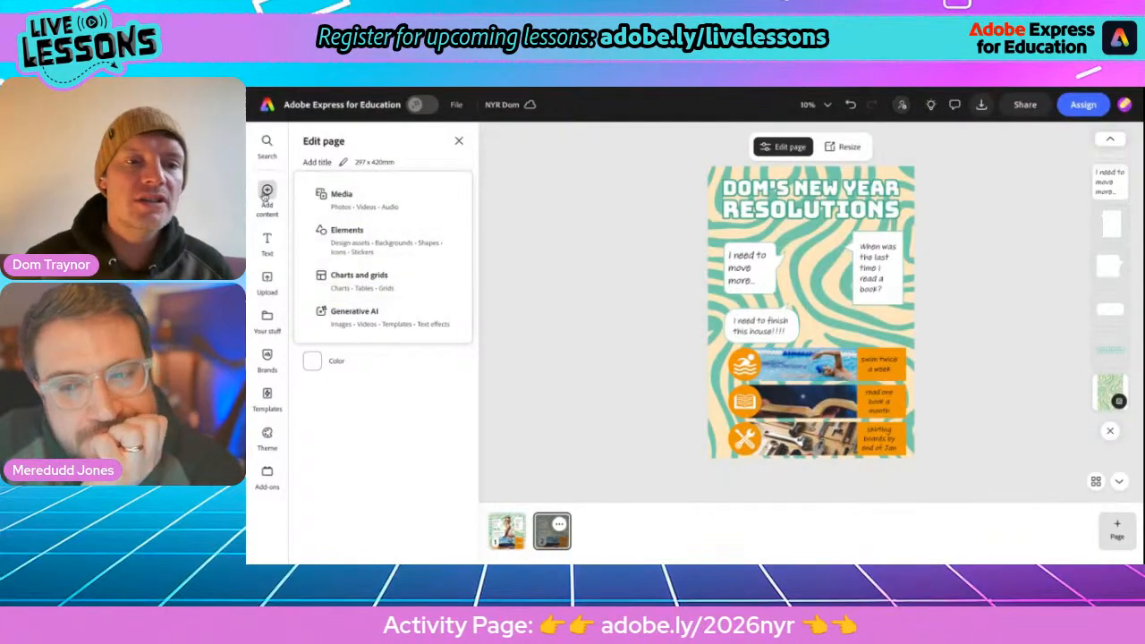
left_click(355, 199)
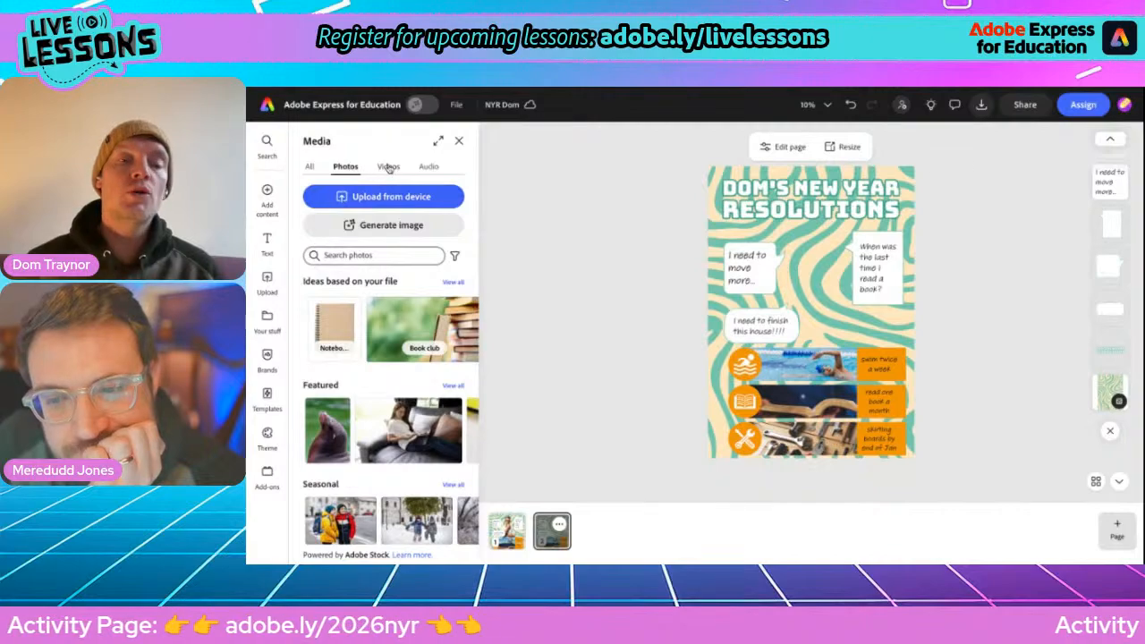
left_click(388, 167)
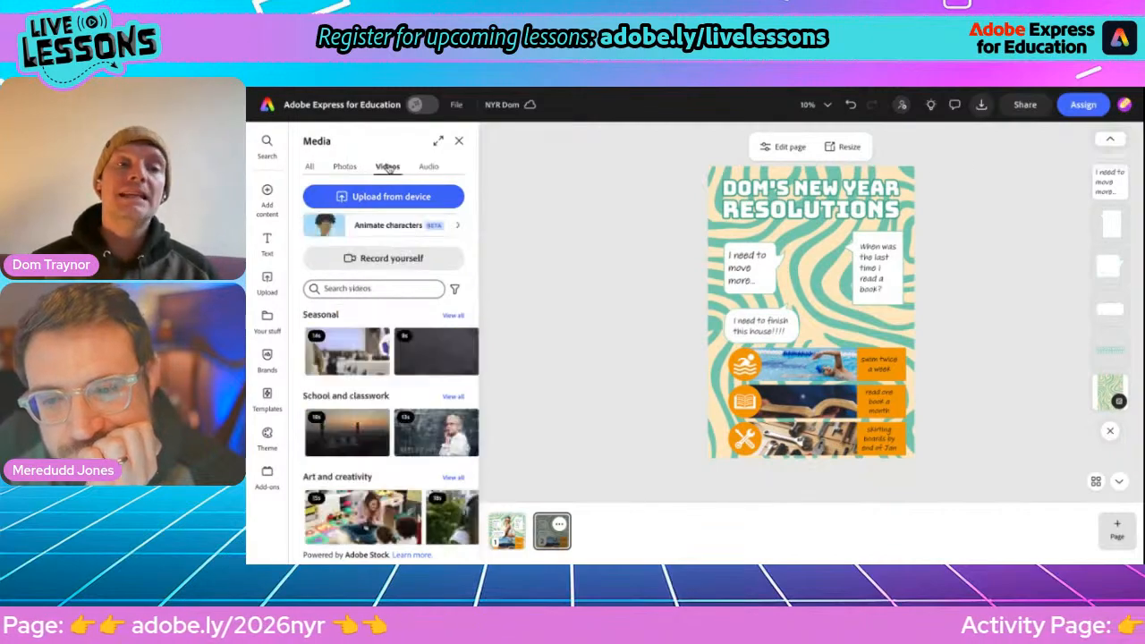
left_click(372, 229)
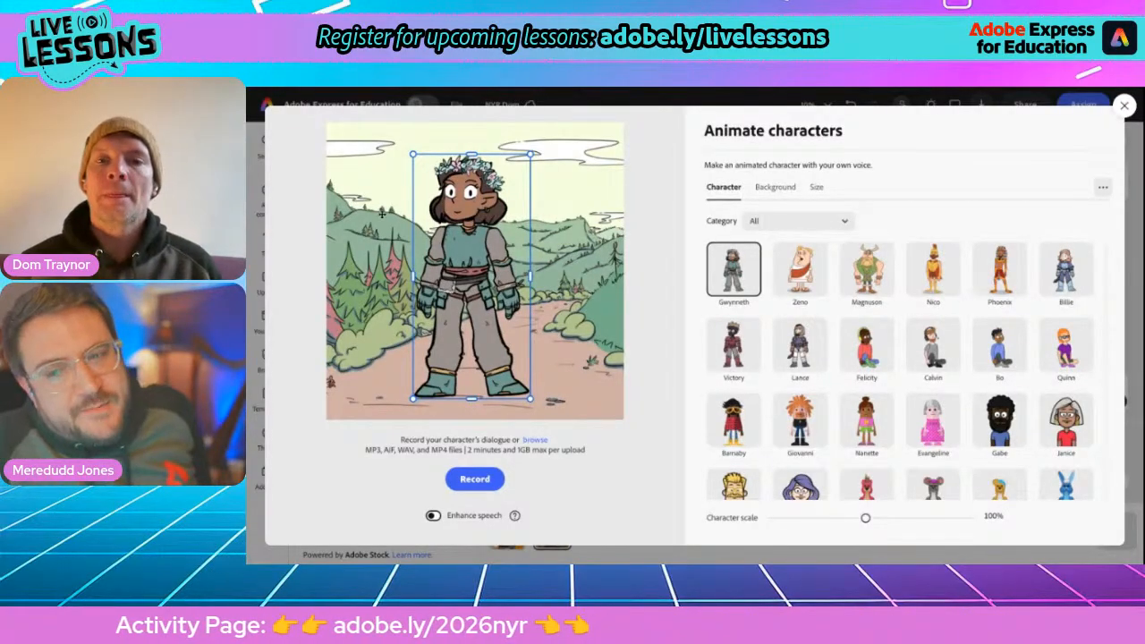
left_click(779, 191)
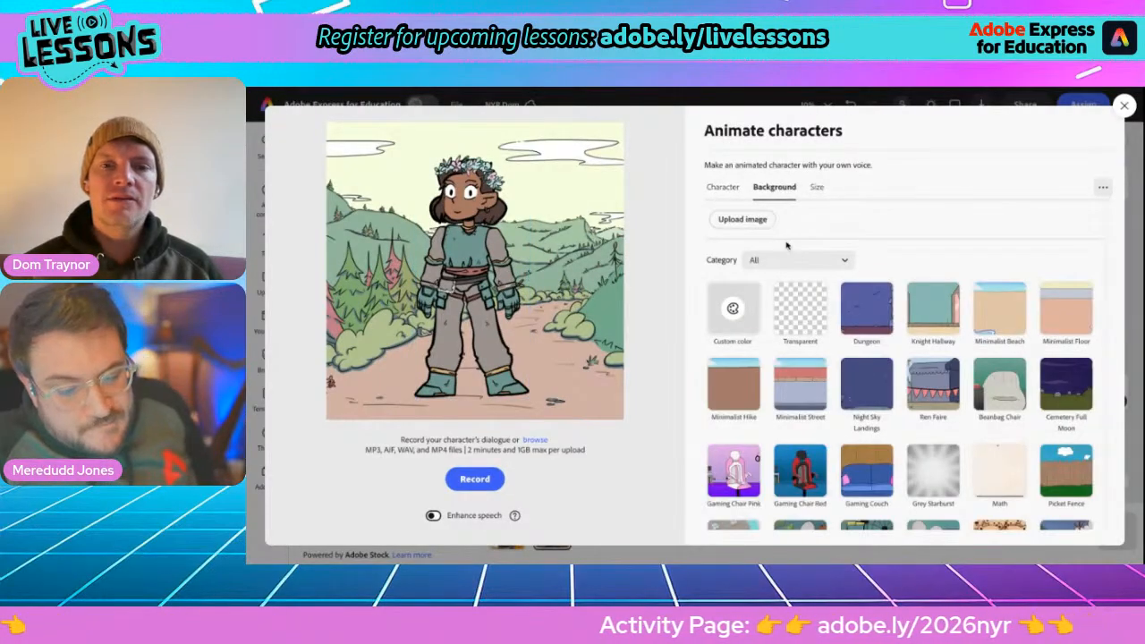
left_click(800, 304)
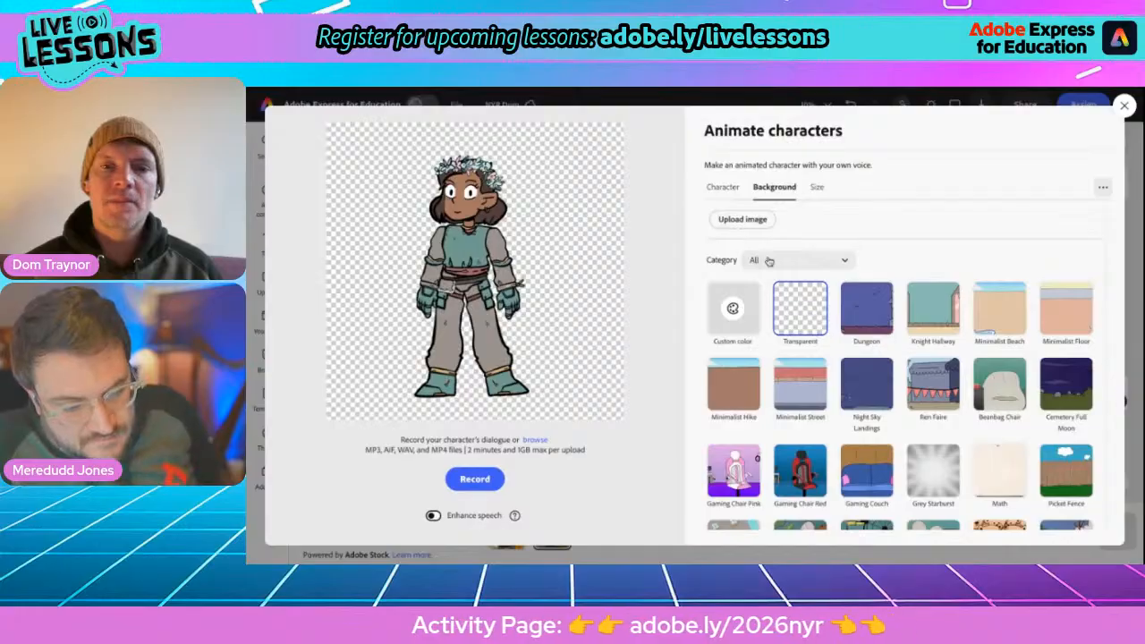
Browse the animated character library and choose the Atlas character
left_click(718, 192)
scroll(813, 401, "down", 2)
scroll(812, 401, "down", 2)
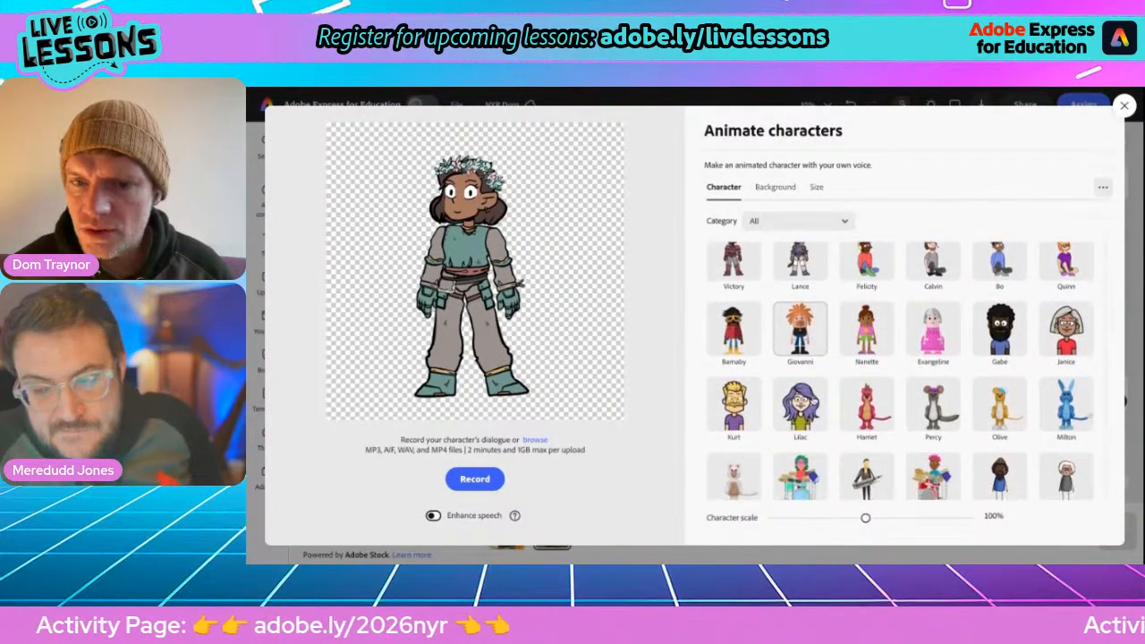
left_click(733, 315)
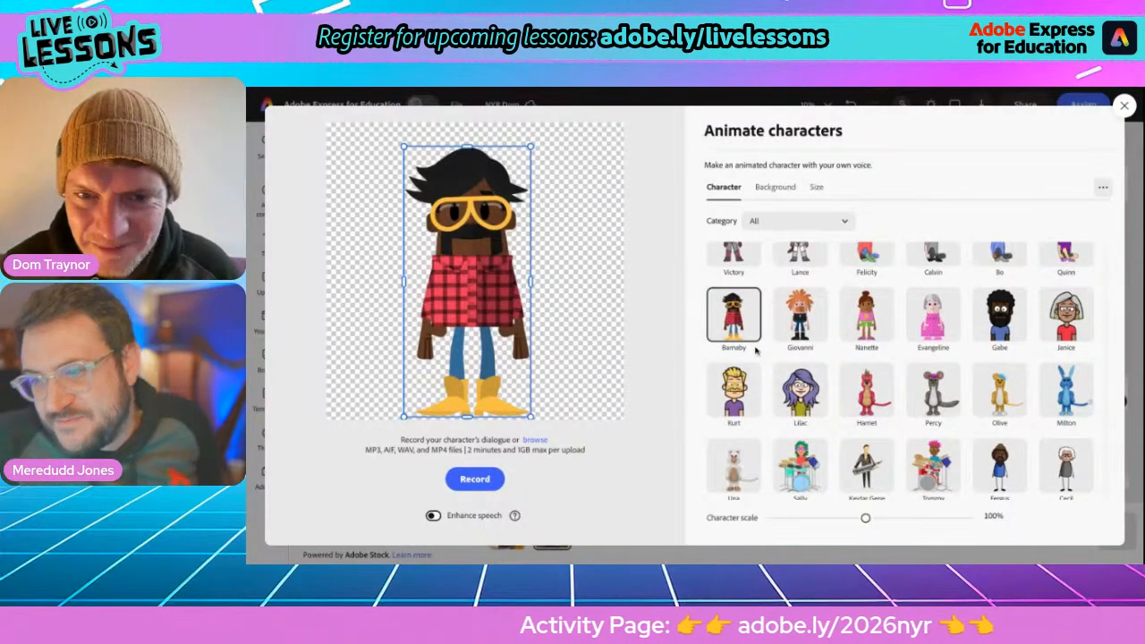
scroll(831, 440, "down", 10)
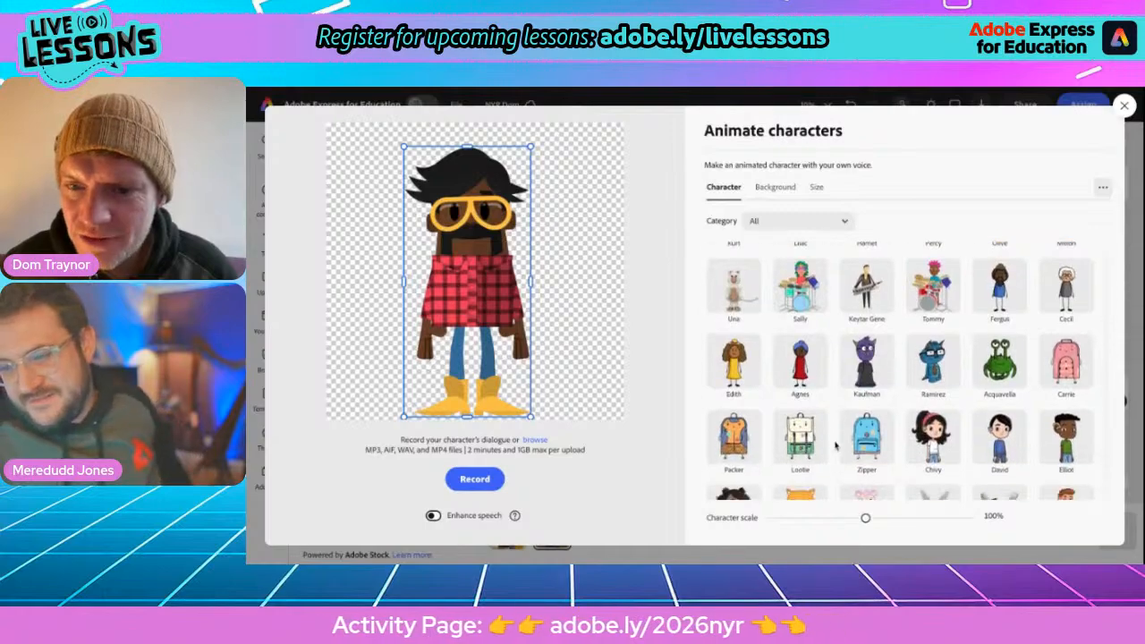
scroll(835, 444, "down", 5)
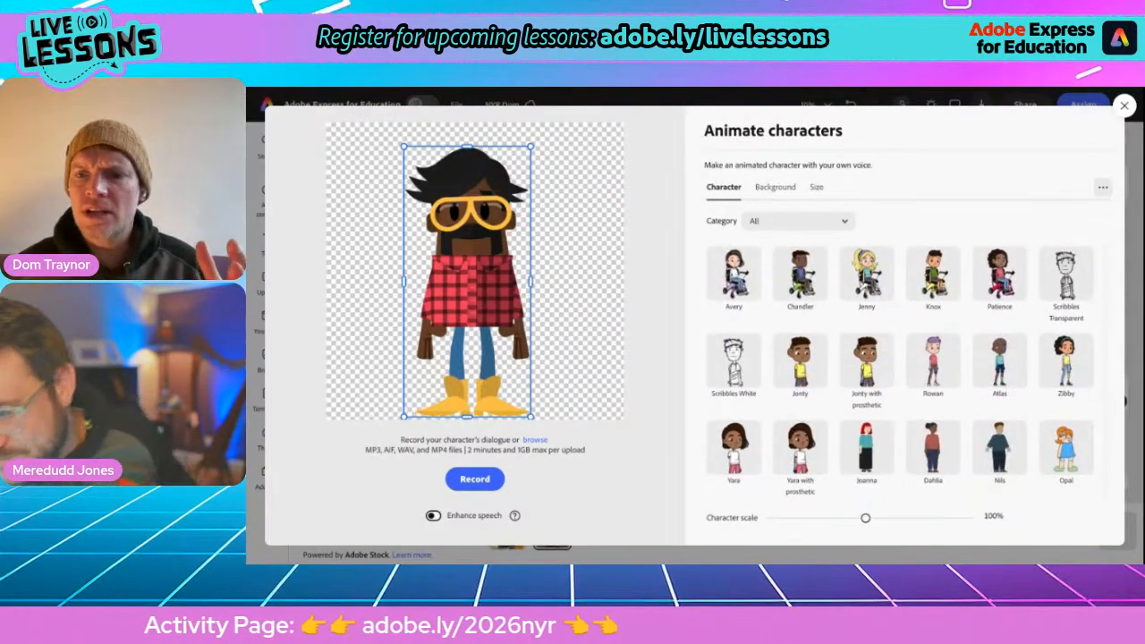
left_click(994, 324)
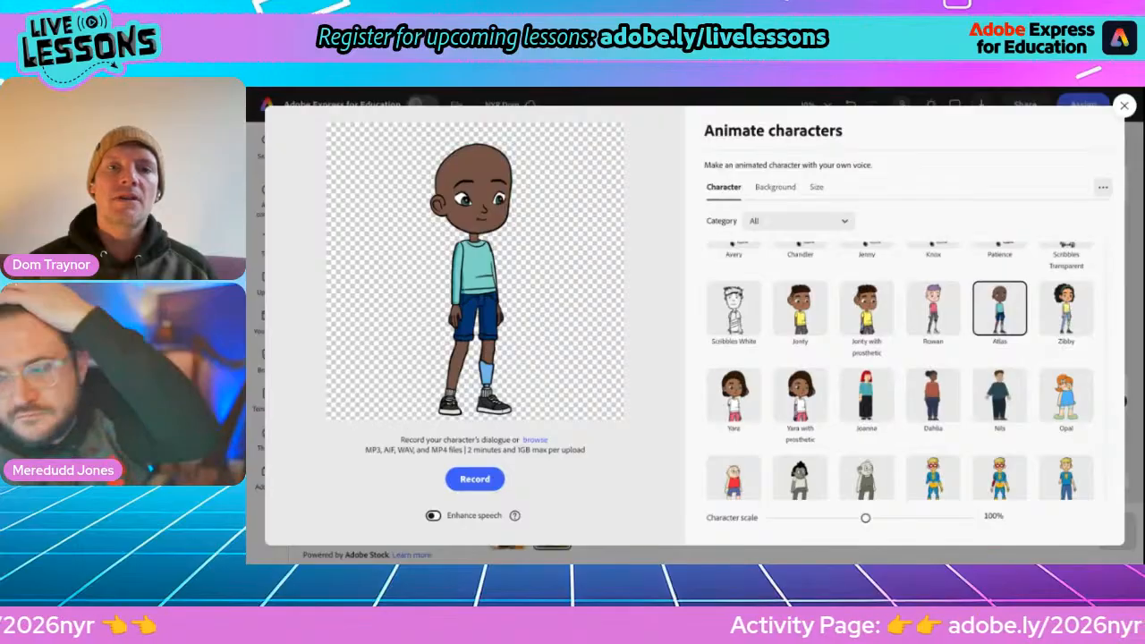
Record the character's dialogue with Enhance speech turned on, finish the recording and return to the poster page
key("ctrl+Tab")
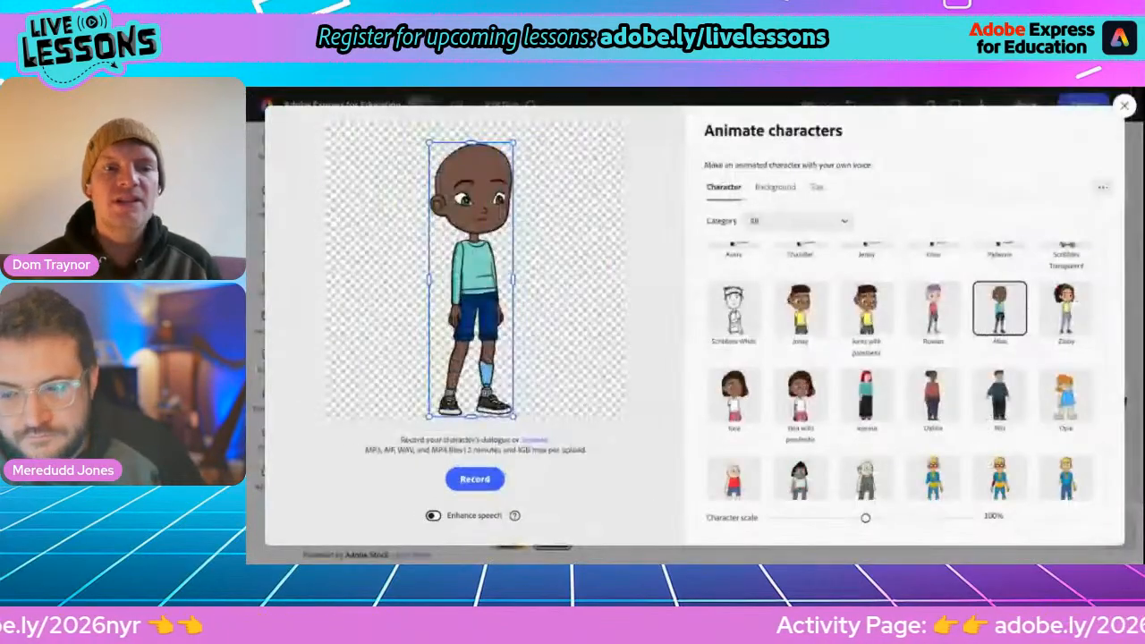
left_click(434, 515)
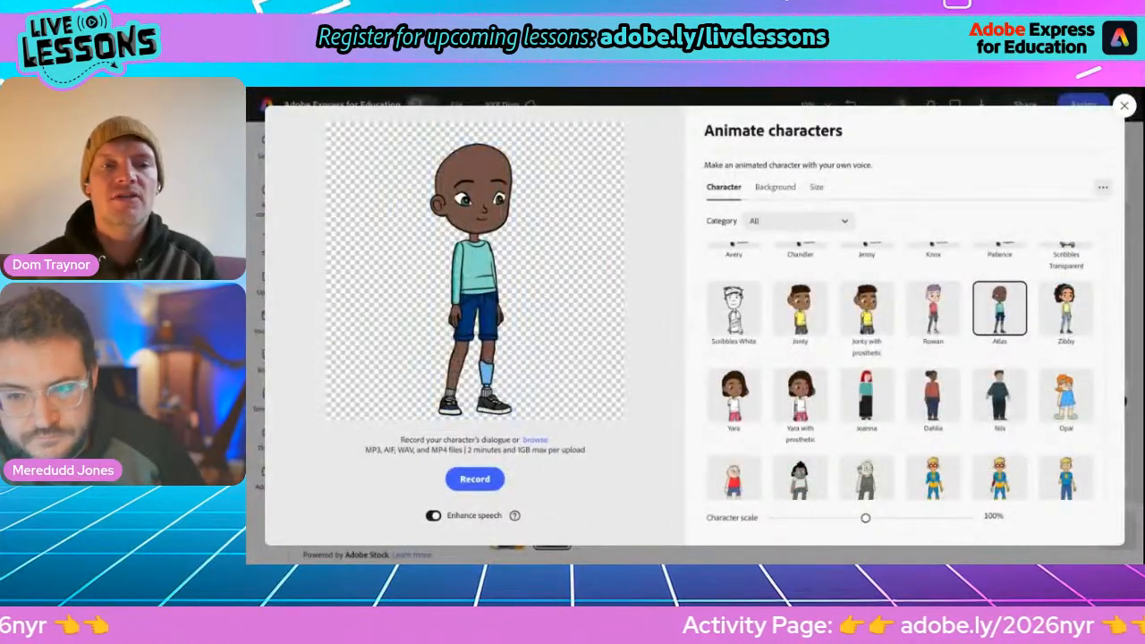
left_click(475, 479)
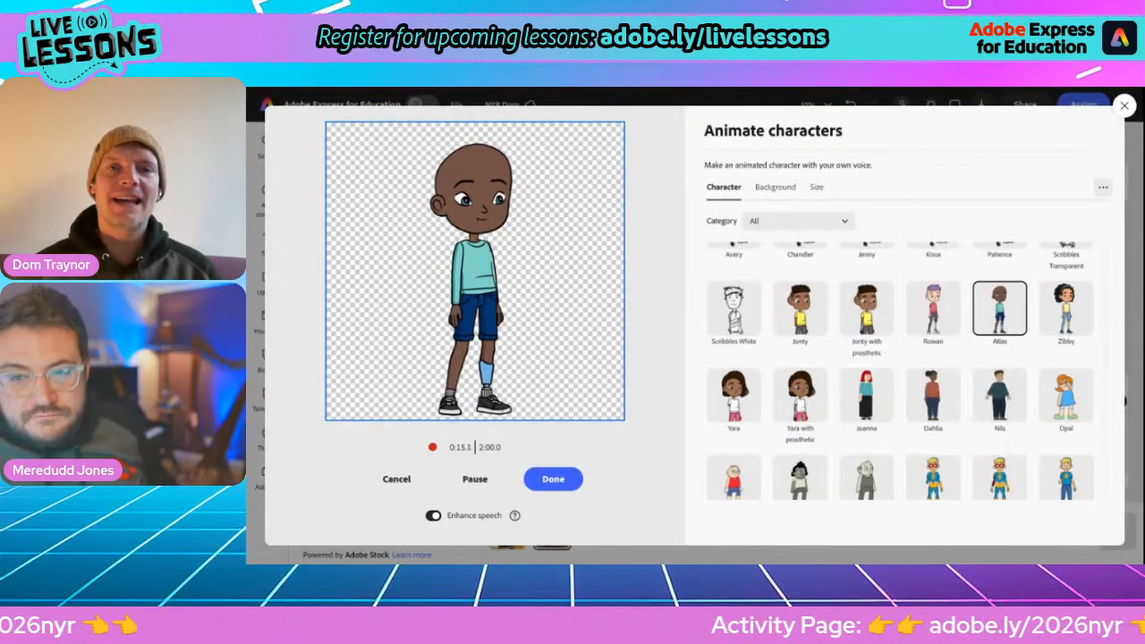
left_click(540, 481)
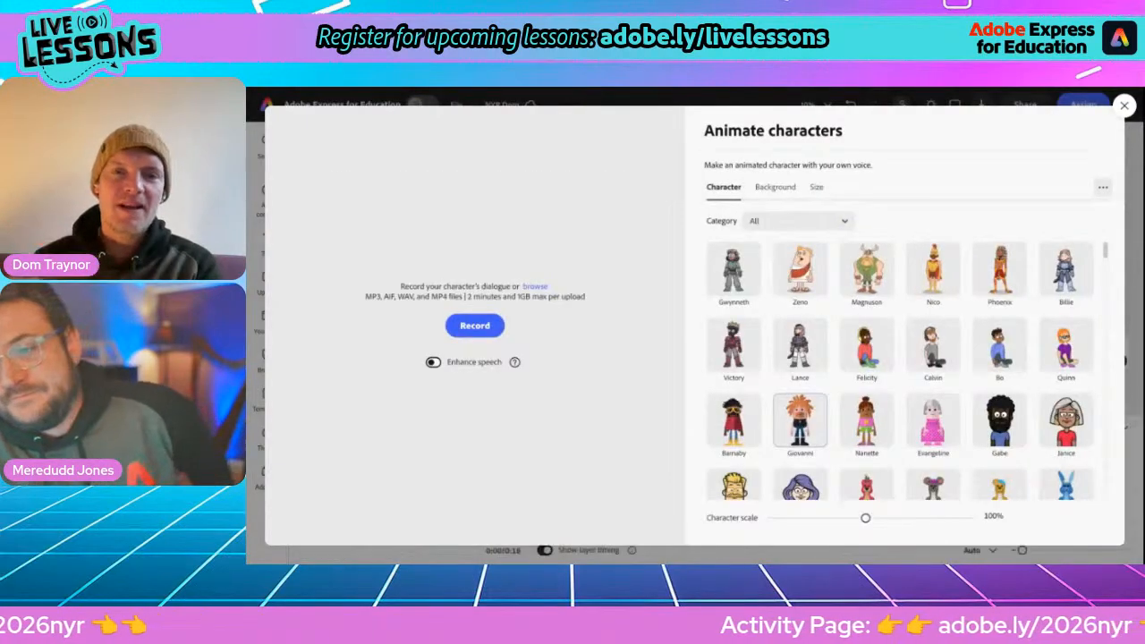
left_click(1124, 106)
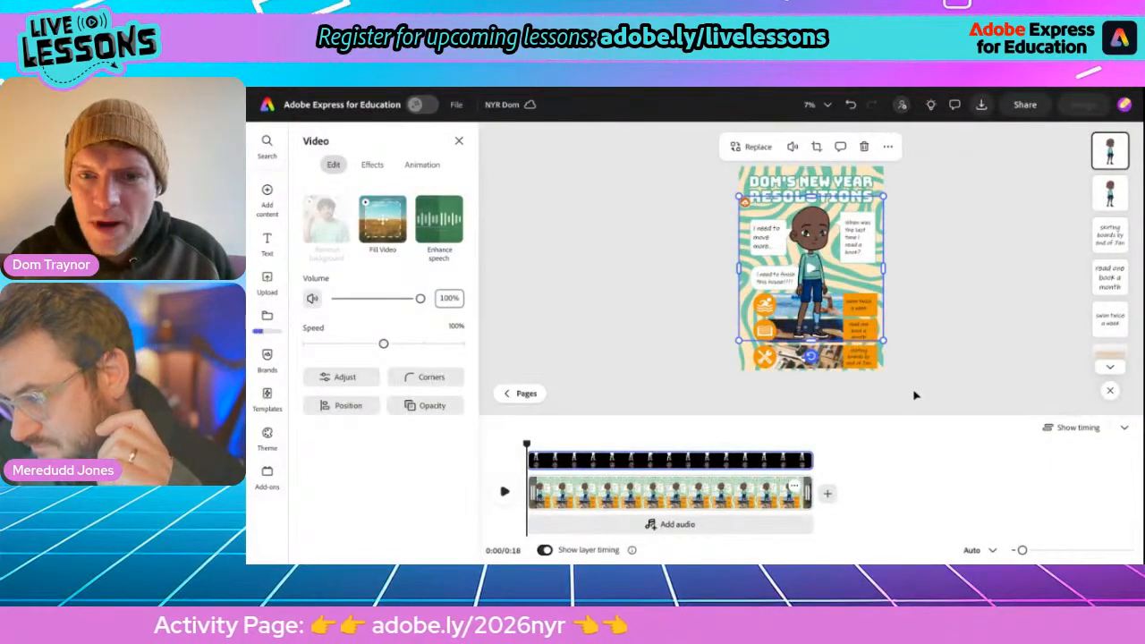
Play back the animated character on the poster to check its movement and speech
scroll(885, 396, "up", 2)
scroll(885, 395, "up", 2)
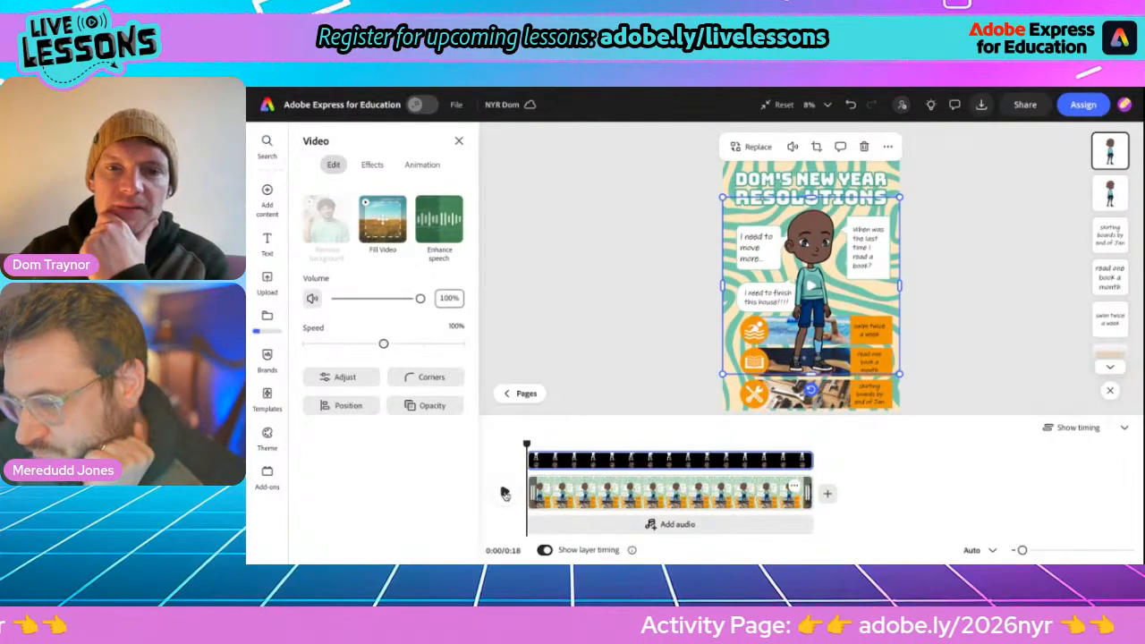
left_click(505, 494)
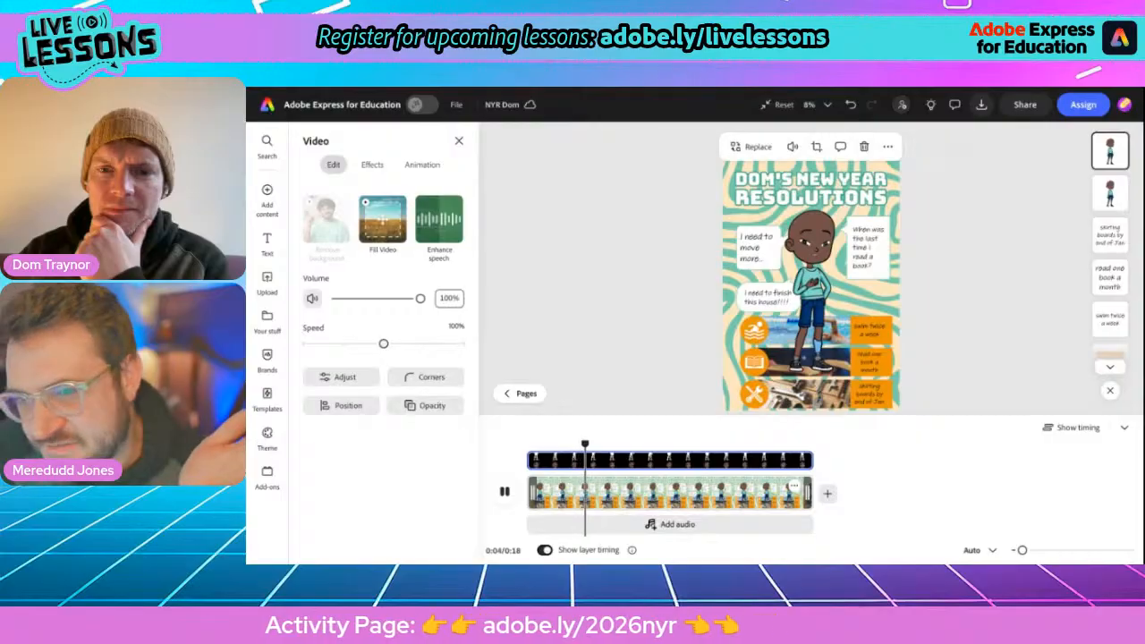
key("space")
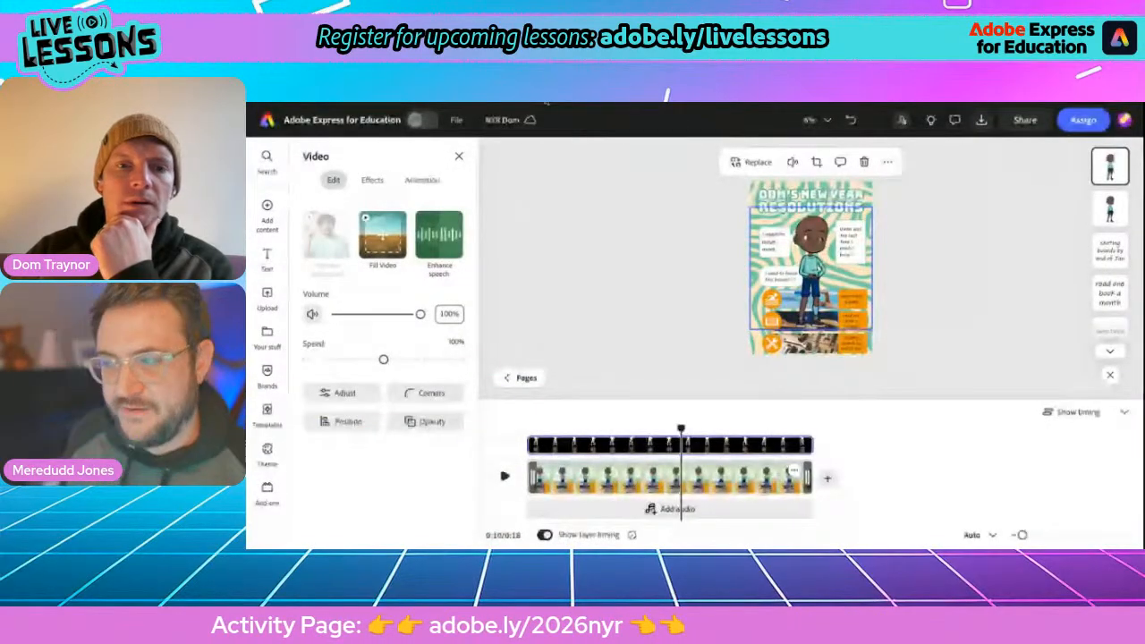
left_click(501, 475)
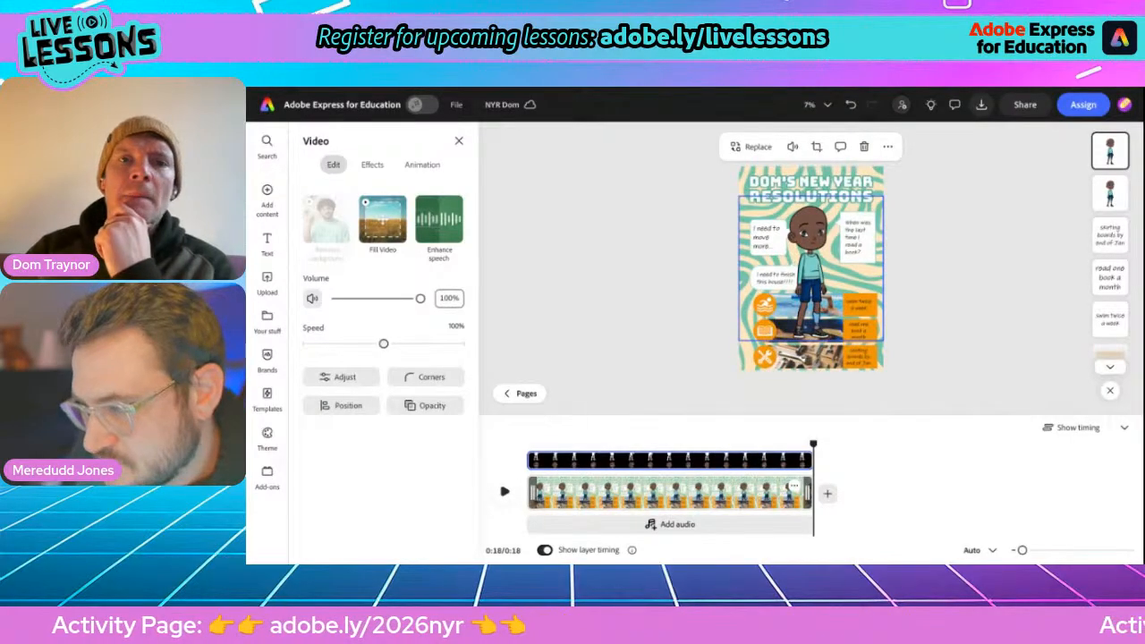
Delete the duplicate layer of the animated character video and play the page to check it
left_click(1110, 189)
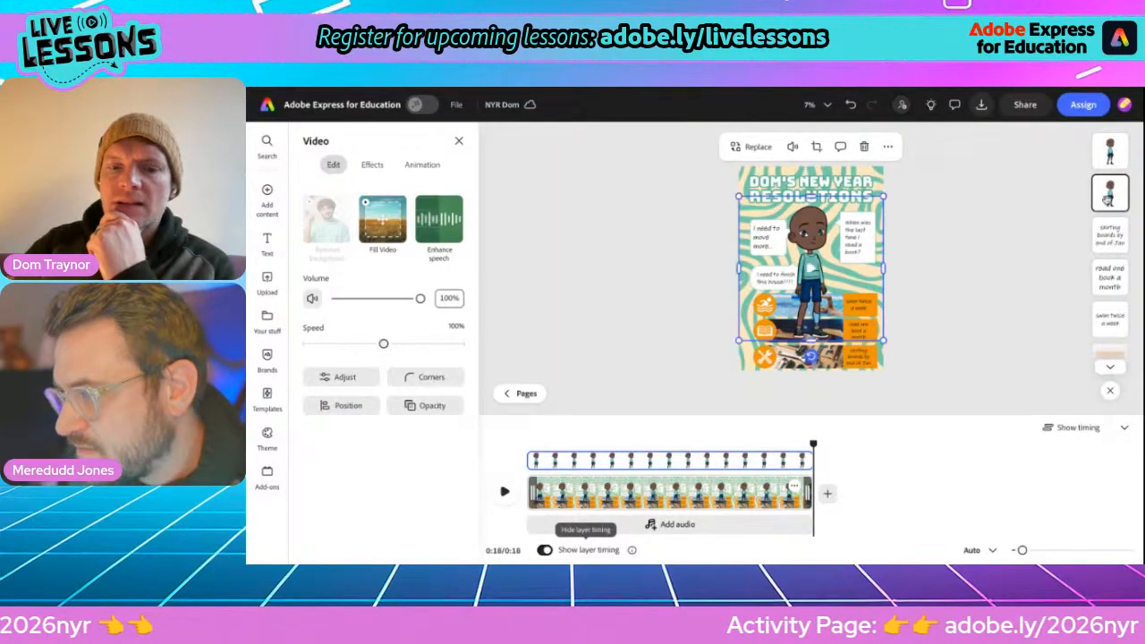
left_click(862, 148)
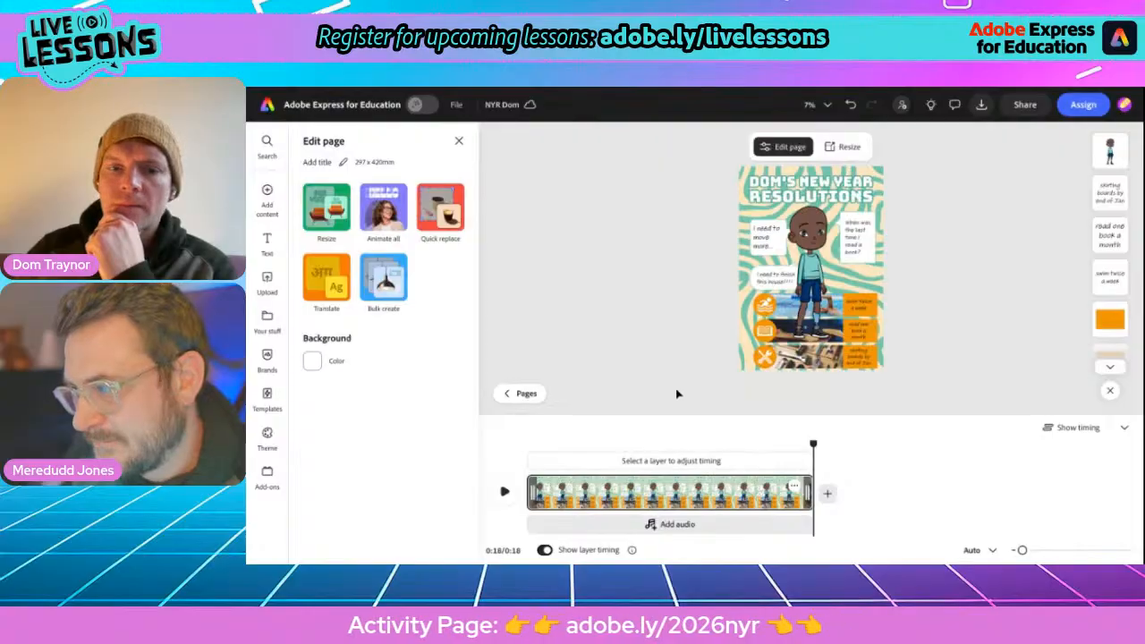
left_click(505, 493)
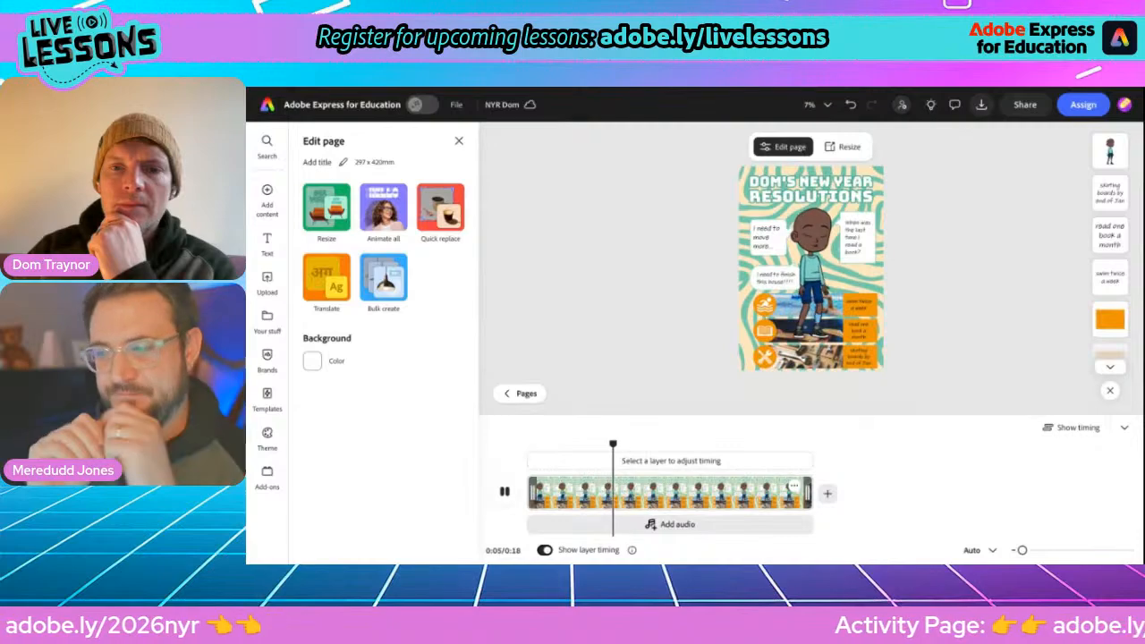
key("space")
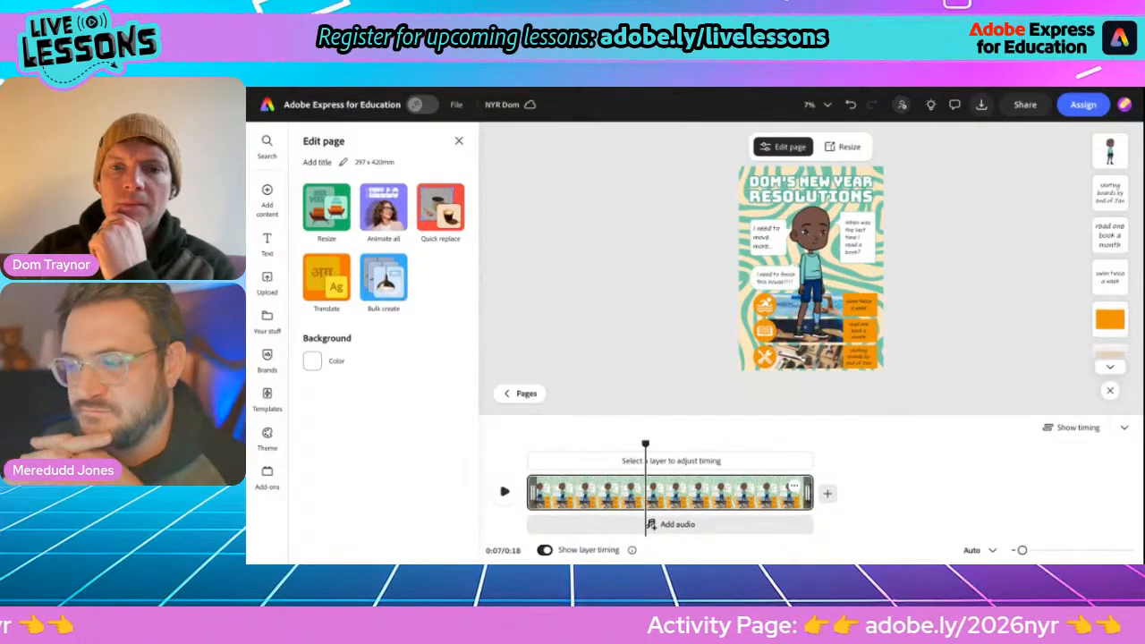
Move the animated character's layer down the stack to just above the background, behind the speech bubbles and resolution banners
scroll(783, 336, "up", 3)
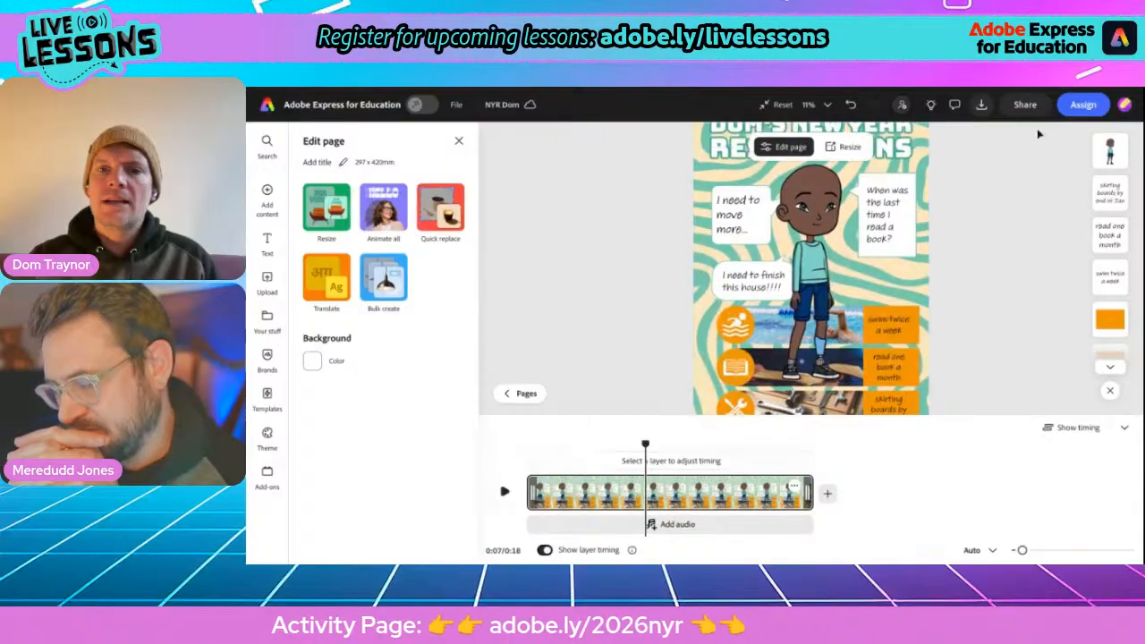
left_click(1110, 150)
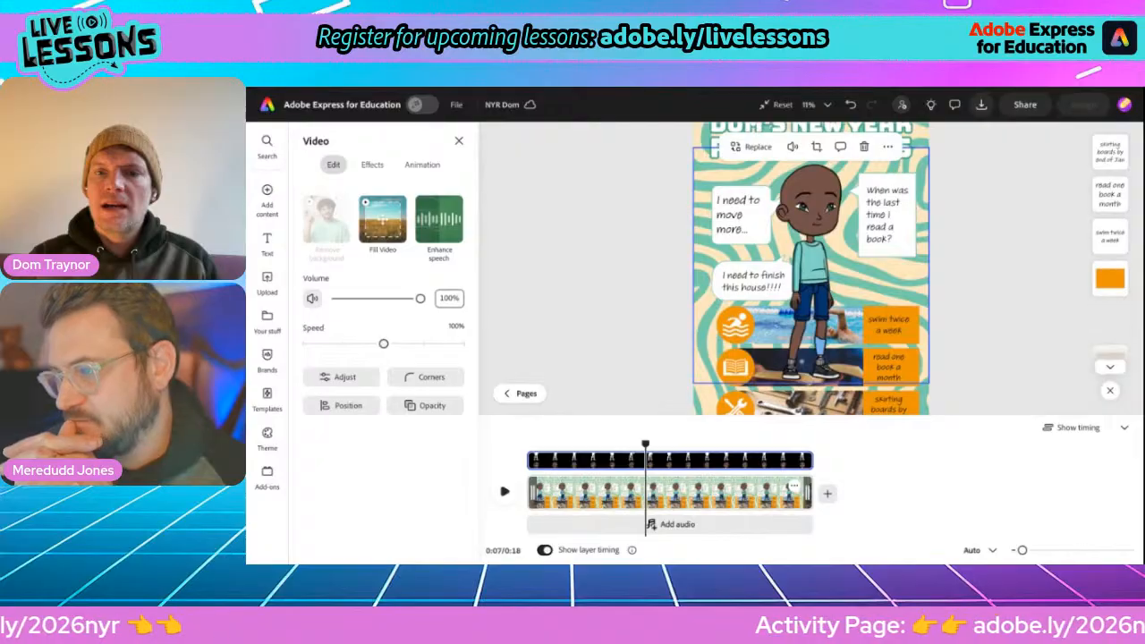
scroll(1110, 260, "down", 4)
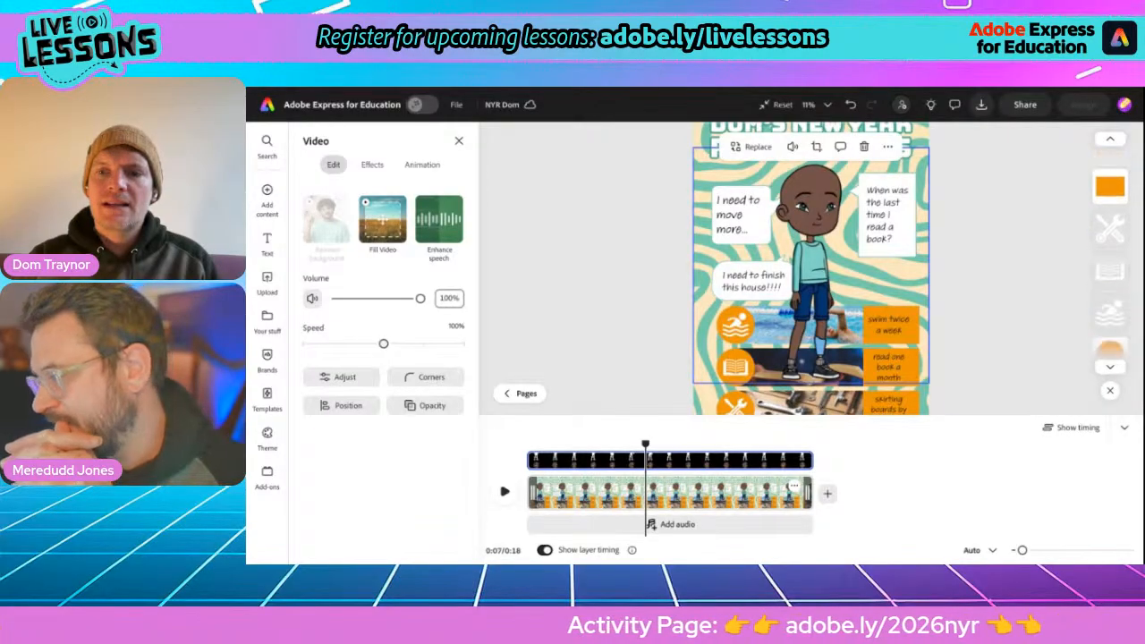
scroll(1110, 260, "down", 5)
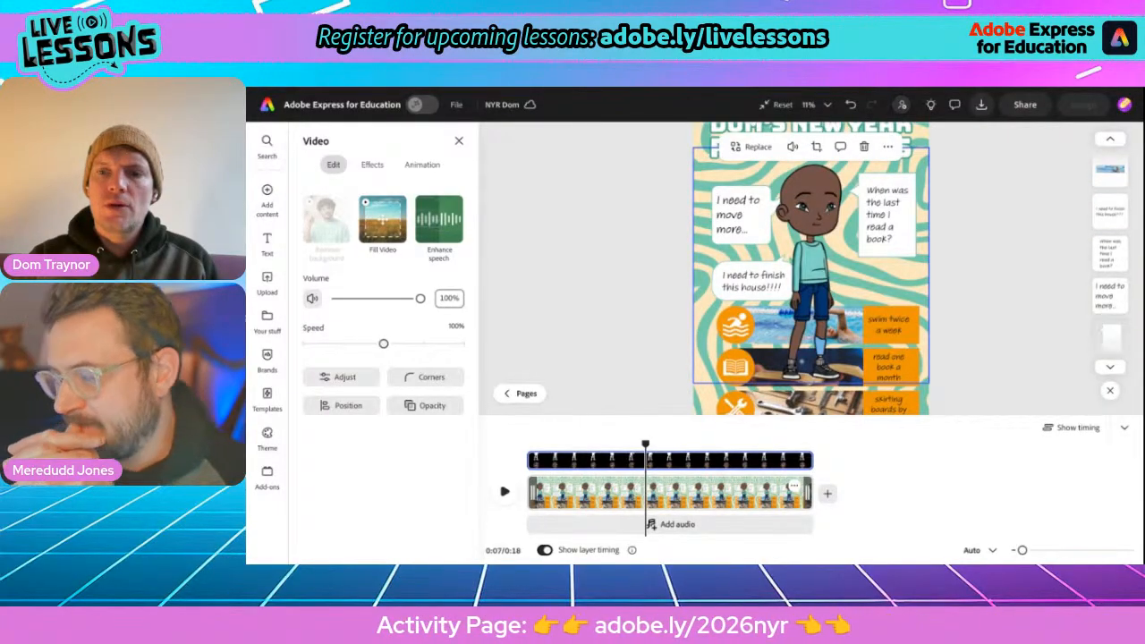
scroll(1110, 259, "down", 4)
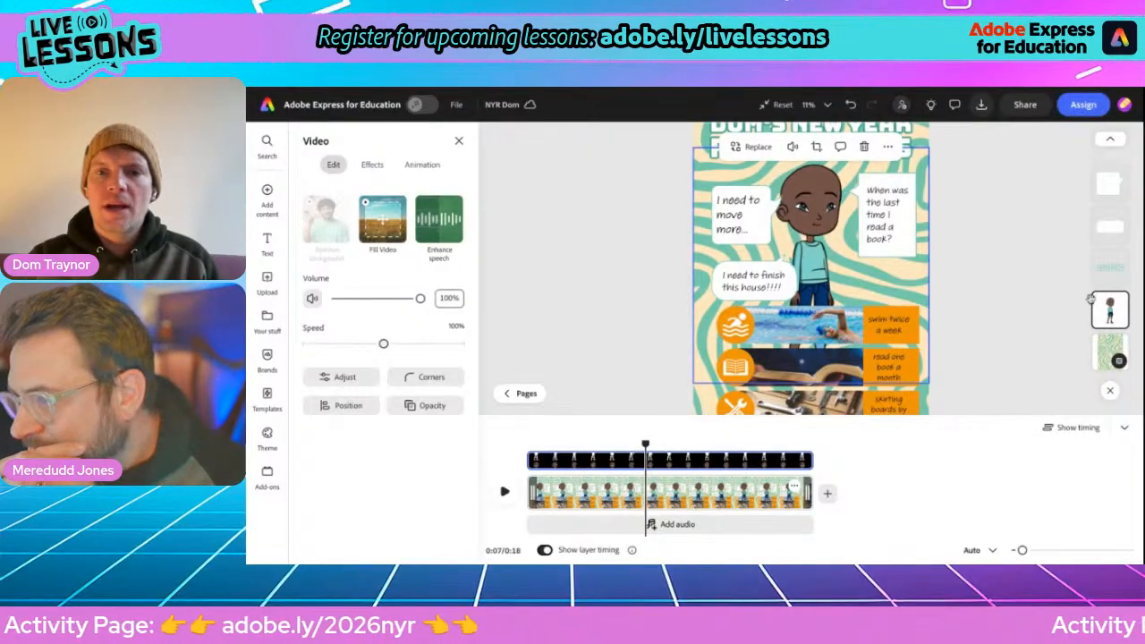
scroll(1017, 255, "down", 2)
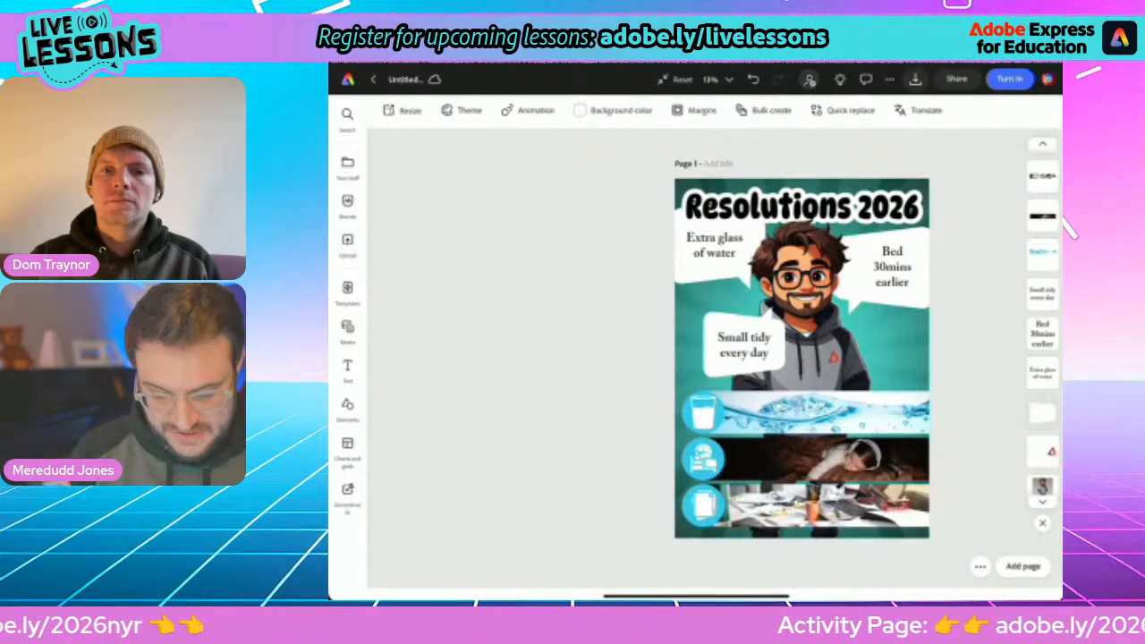
Duplicate the Resolutions 2026 poster page and delete the cartoon man in the hoodie and the small red logo from the copy
left_click(981, 566)
left_click(948, 507)
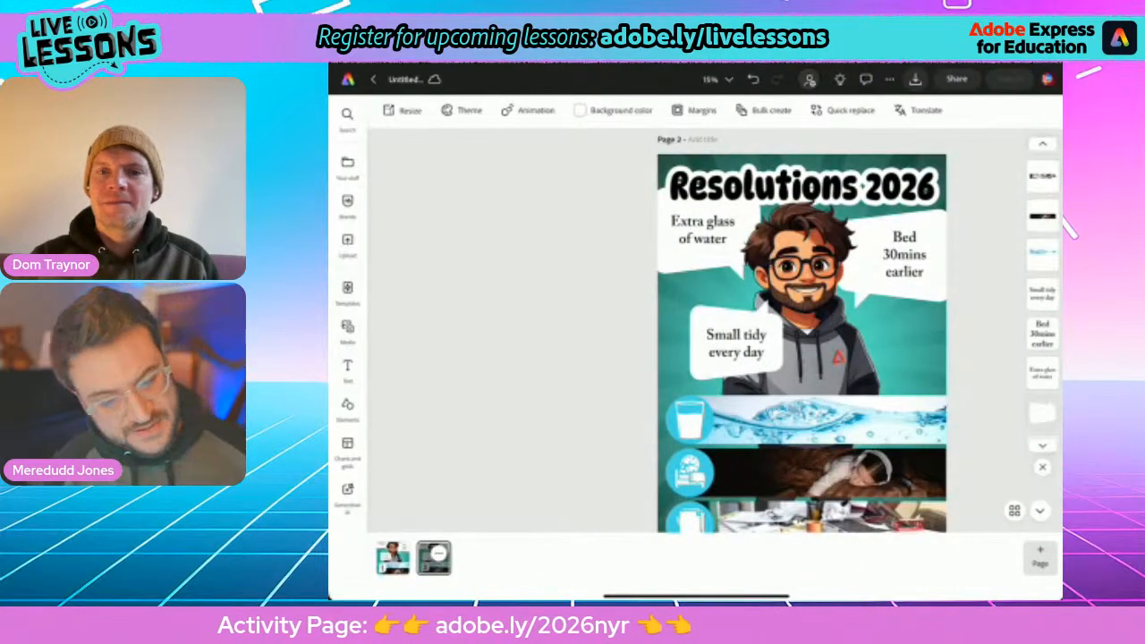
left_click(810, 309)
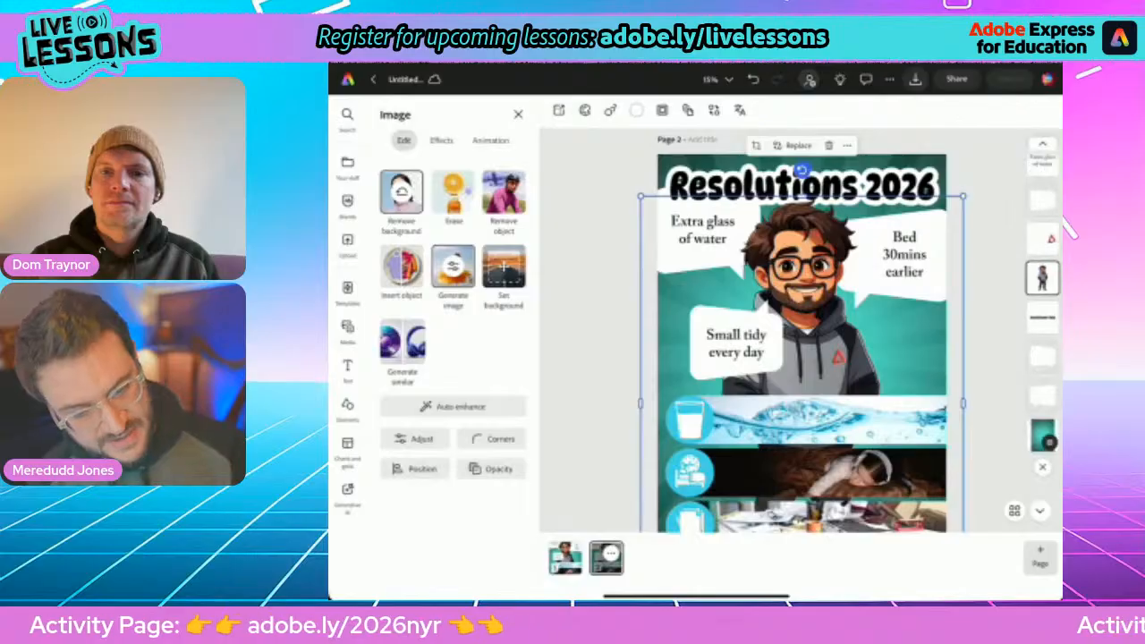
left_click(829, 145)
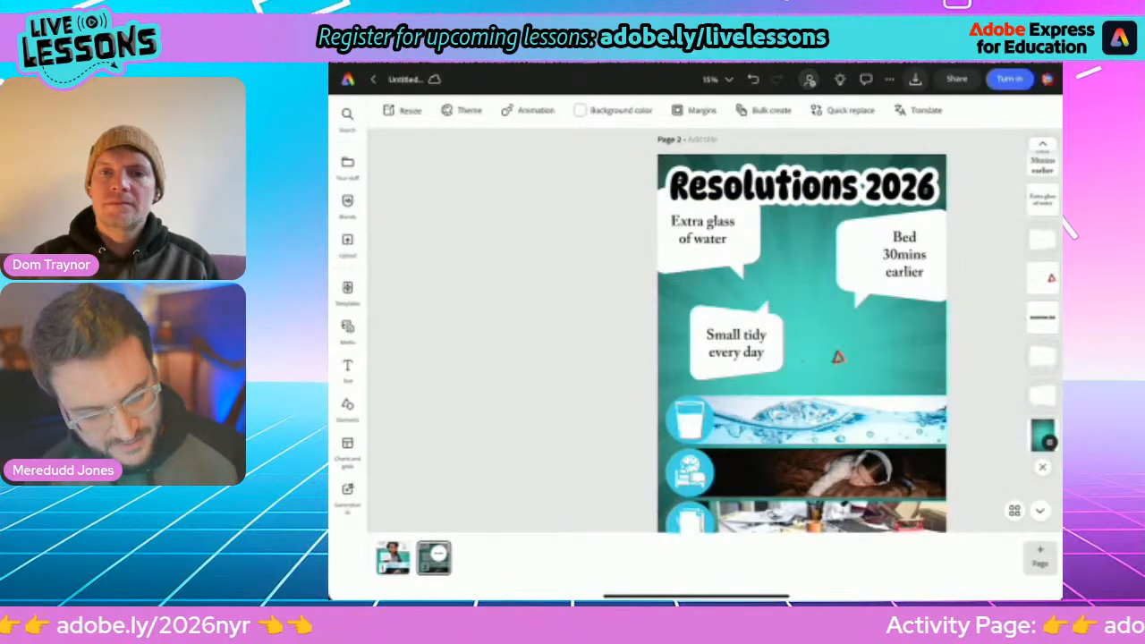
left_click(838, 358)
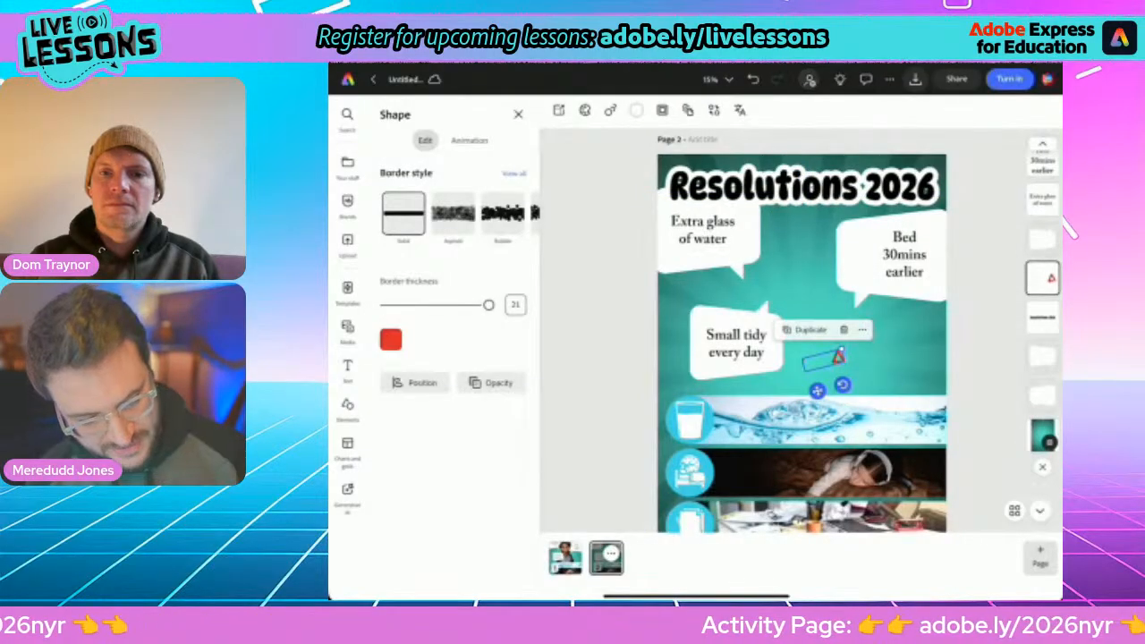
left_click(843, 330)
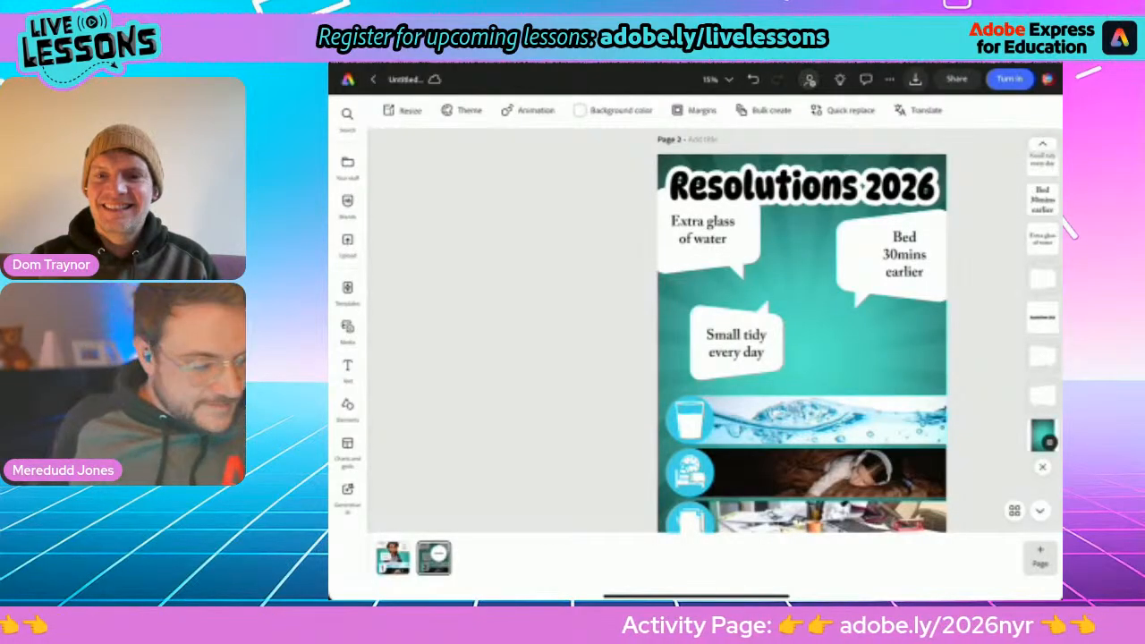
Record a camera video of the presenter for the duplicated Resolutions 2026 page, allowing camera and microphone access, and save the recording
left_click(347, 331)
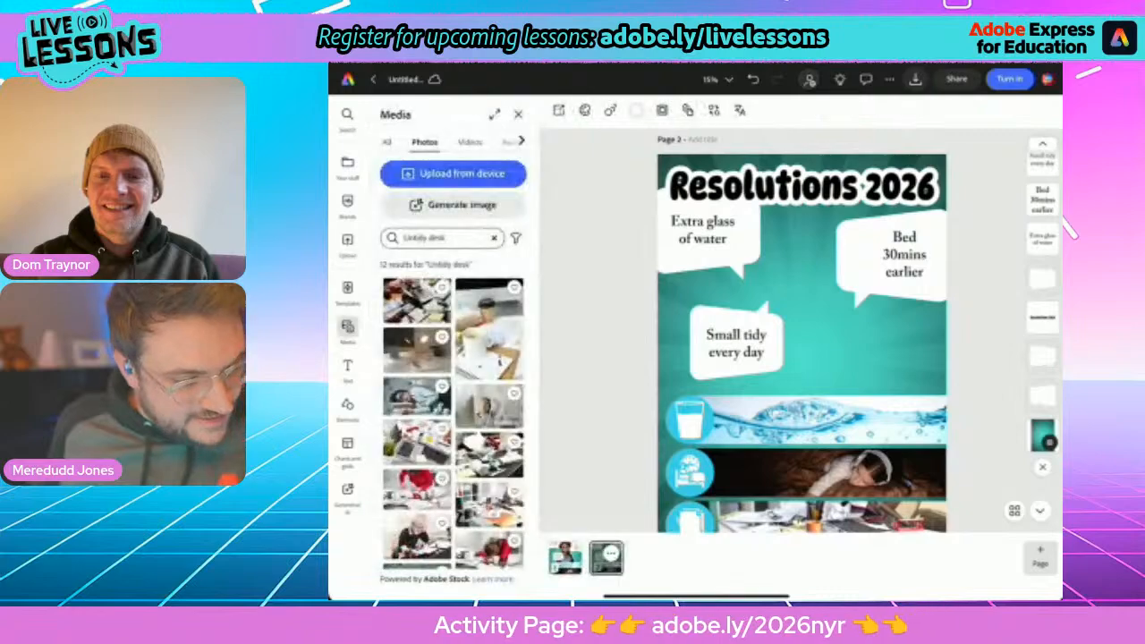
left_click(468, 141)
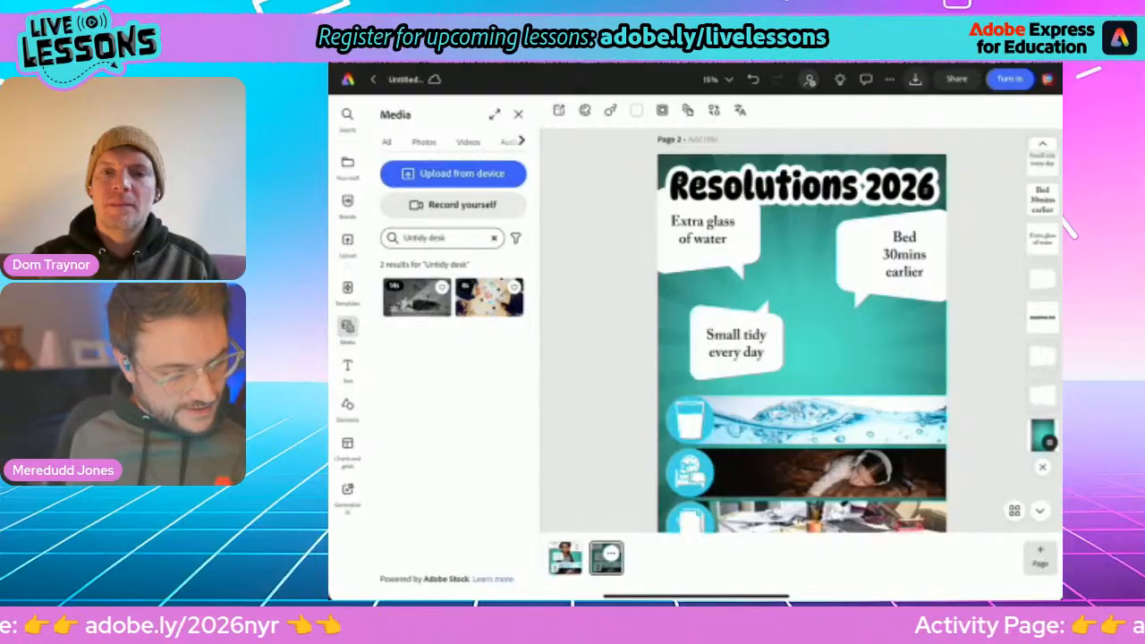
left_click(461, 204)
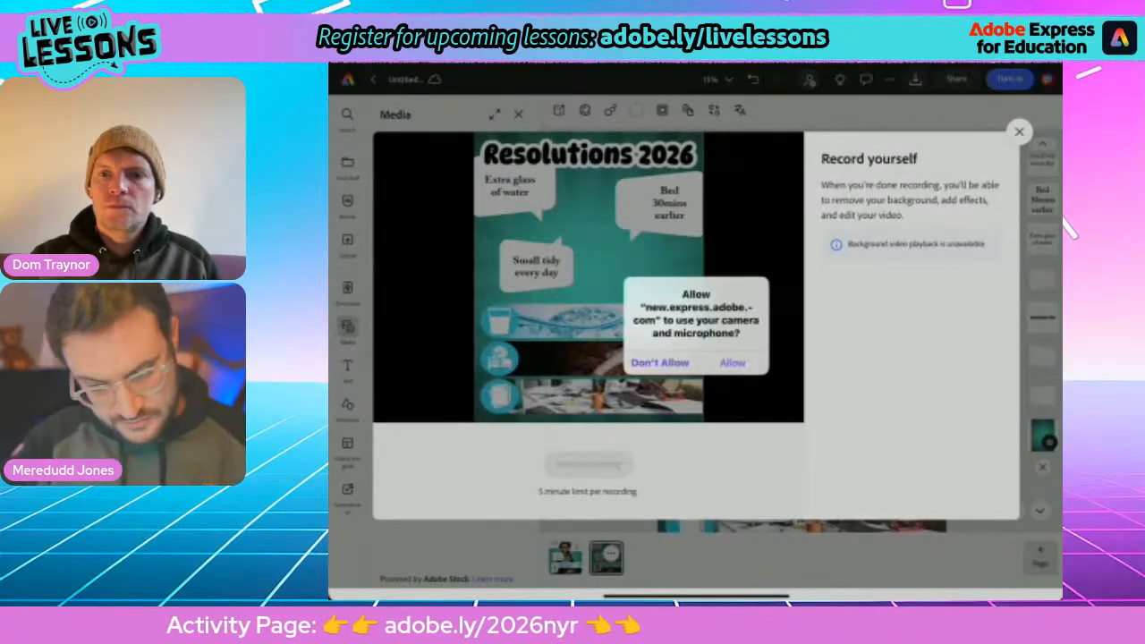
left_click(732, 362)
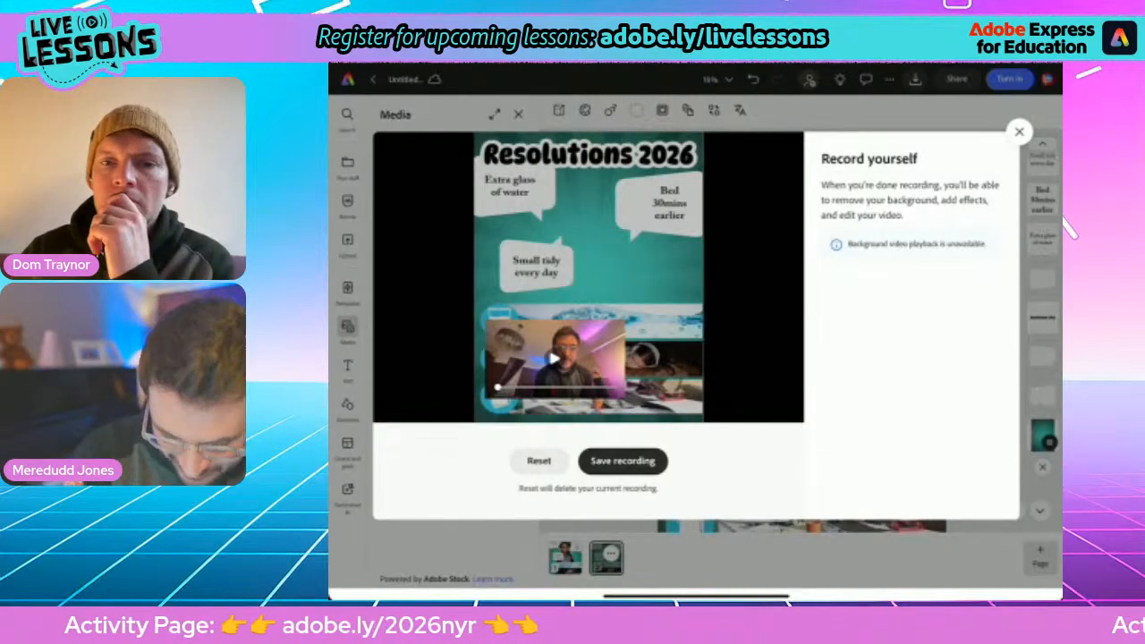
left_click(622, 462)
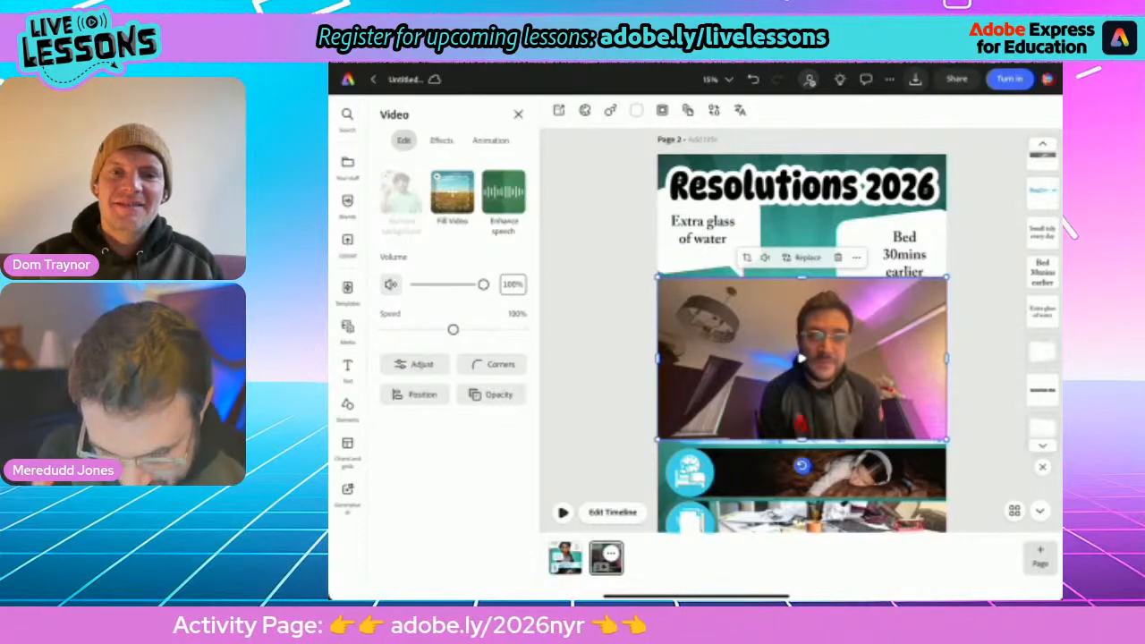
Enlarge the recorded video beyond the page width and centre the presenter just above the resolution banners
left_click_drag(801, 358, 810, 315)
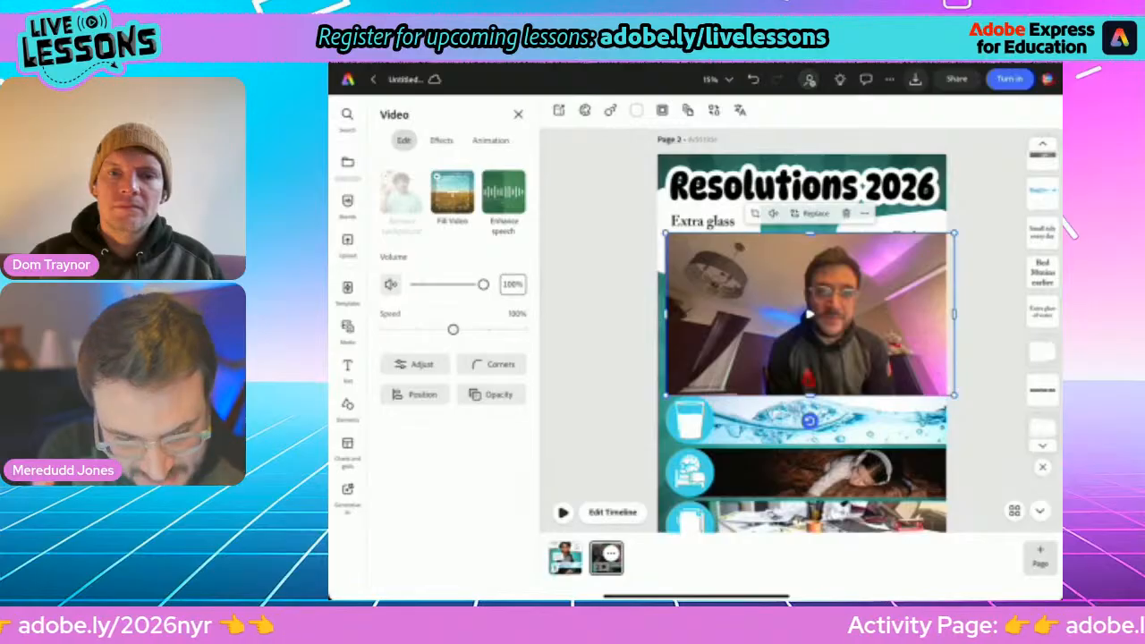
left_click_drag(663, 233, 612, 192)
mouse_move(795, 295)
left_mouse_down()
mouse_move(746, 295)
mouse_move(796, 291)
mouse_move(777, 295)
mouse_move(782, 281)
mouse_move(782, 295)
left_mouse_up()
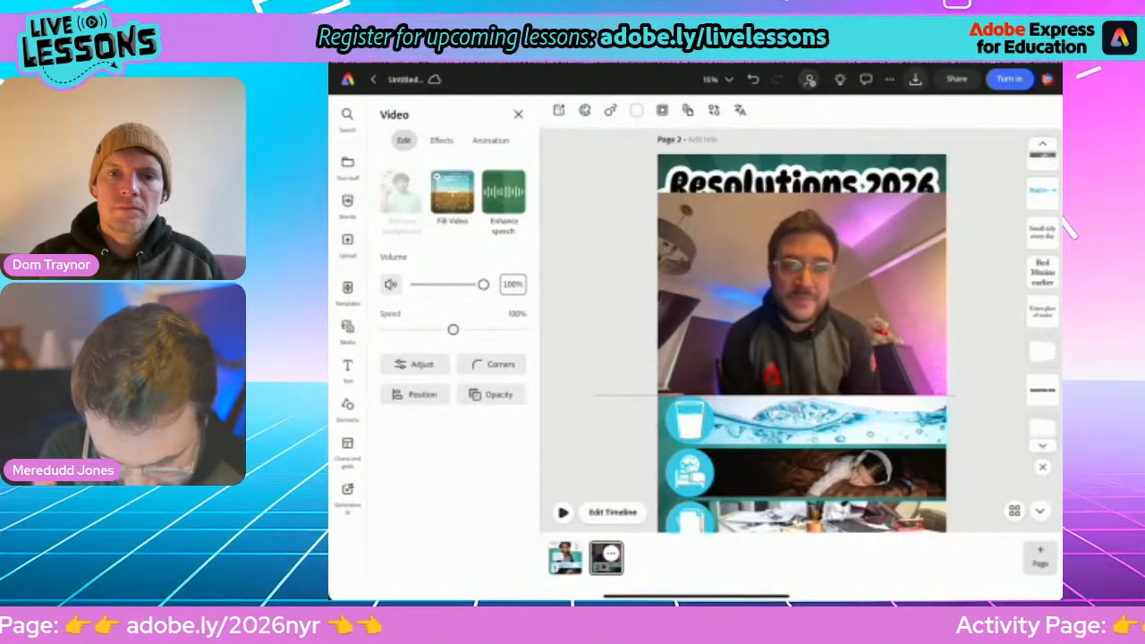
left_click_drag(780, 296, 779, 293)
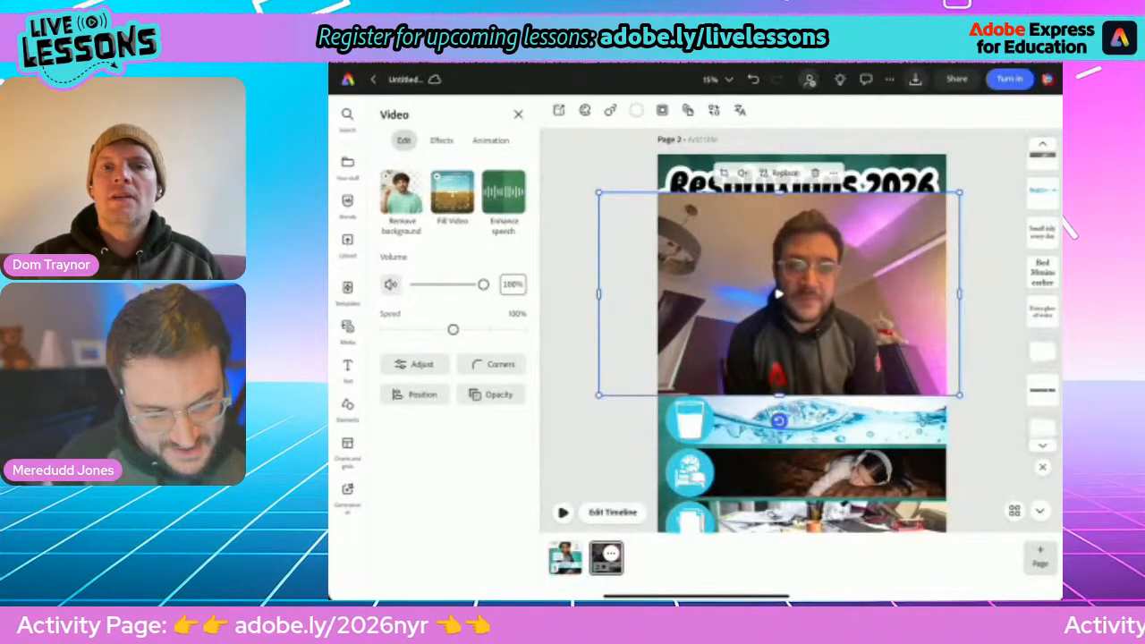
Remove the recorded video's background and play the page in its timeline
left_click(402, 192)
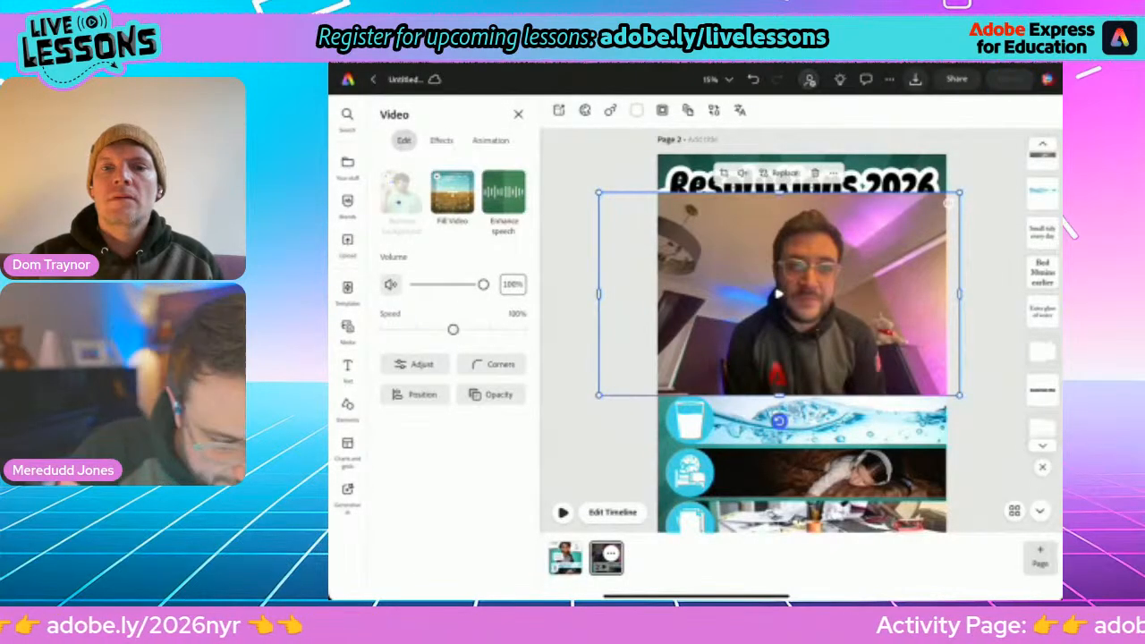
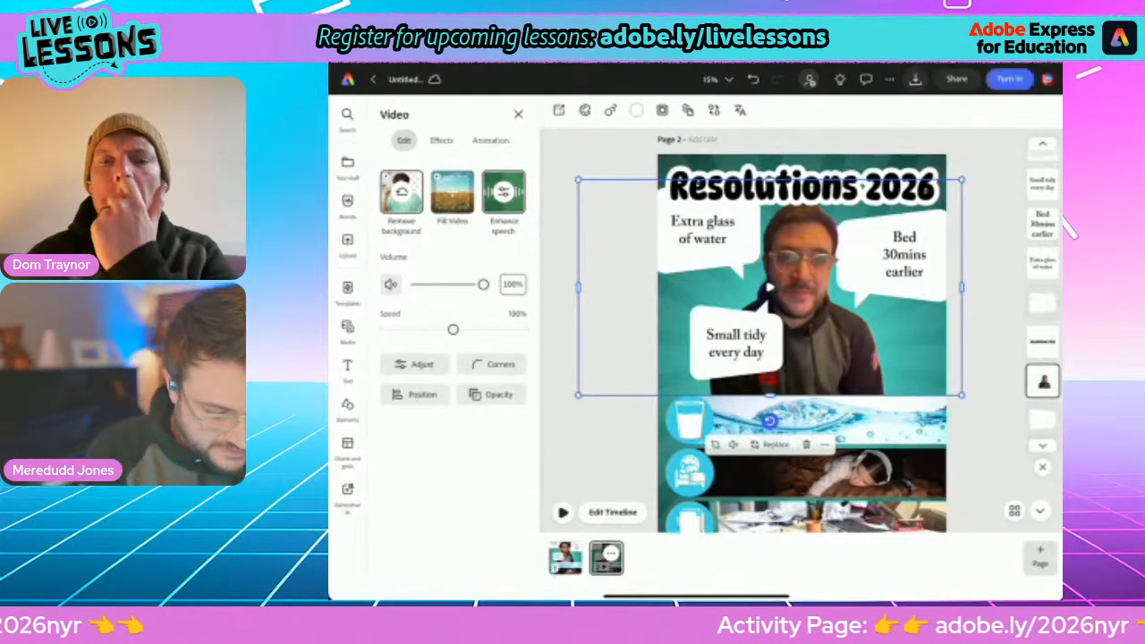
left_click(599, 455)
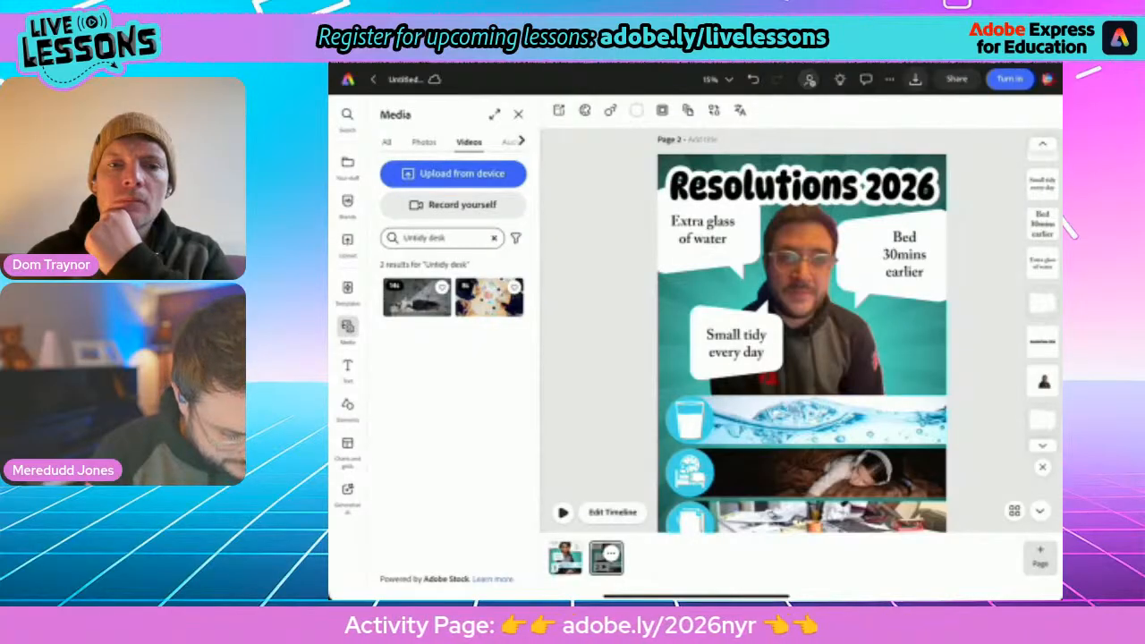
left_click(613, 512)
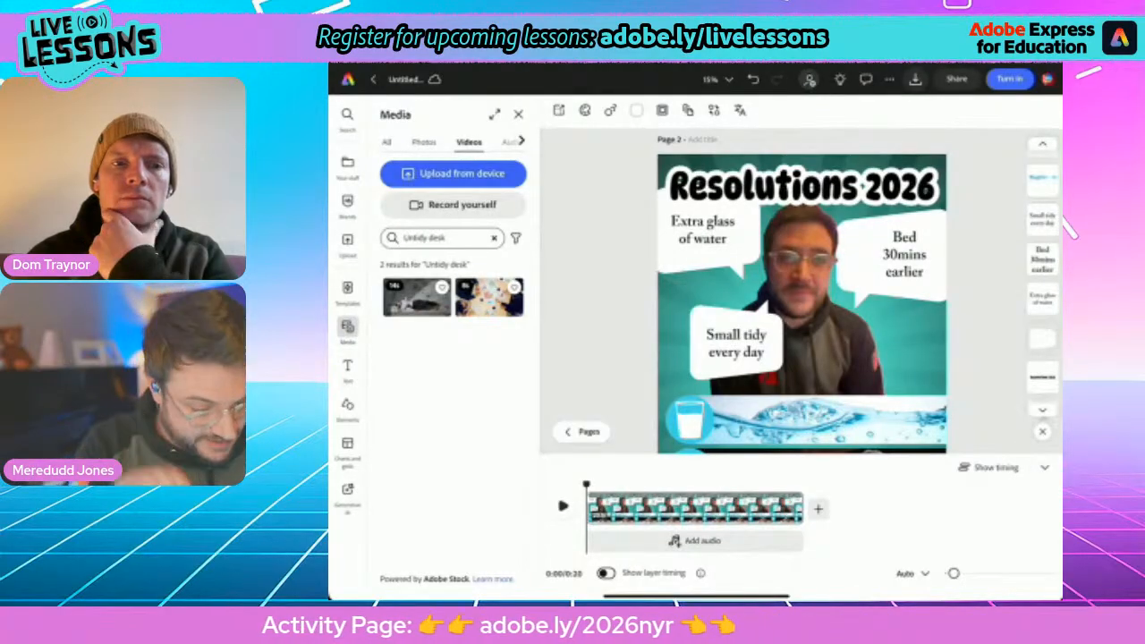
key("space")
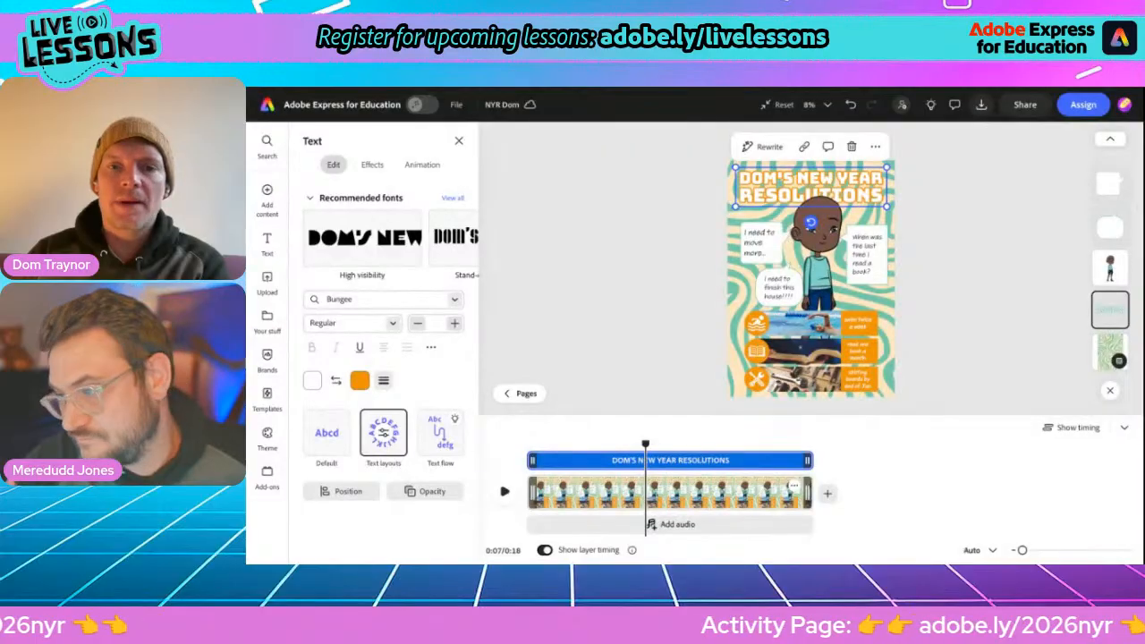
Close the timeline on the NYR Dom poster and enlarge the animated character until its feet reach the page's lower edge behind the banners
left_click(648, 265)
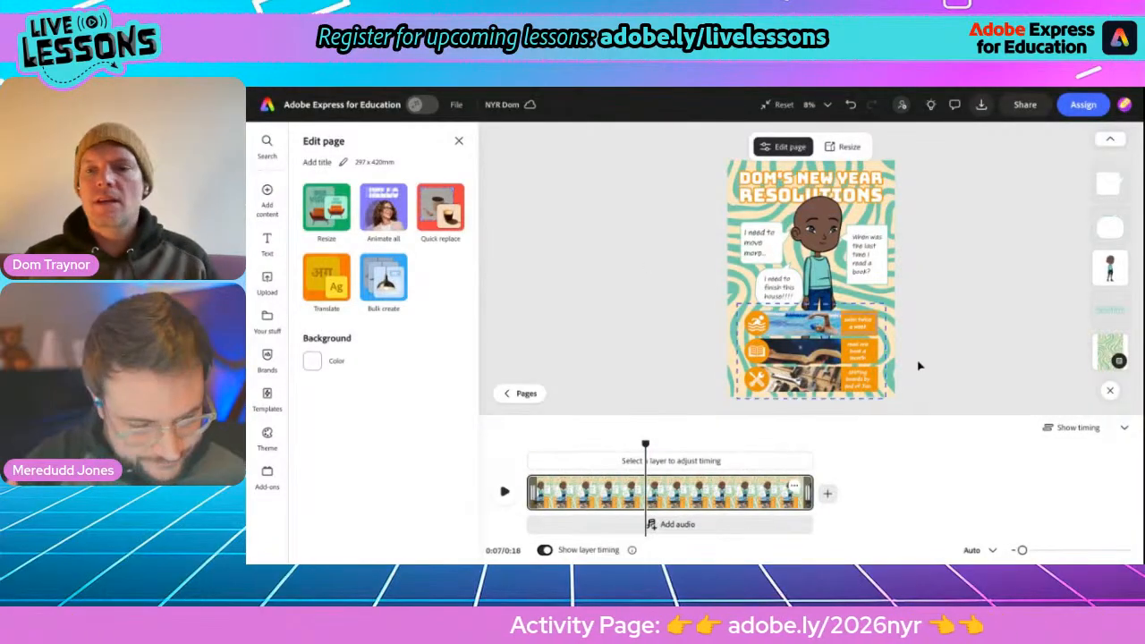
left_click(1124, 428)
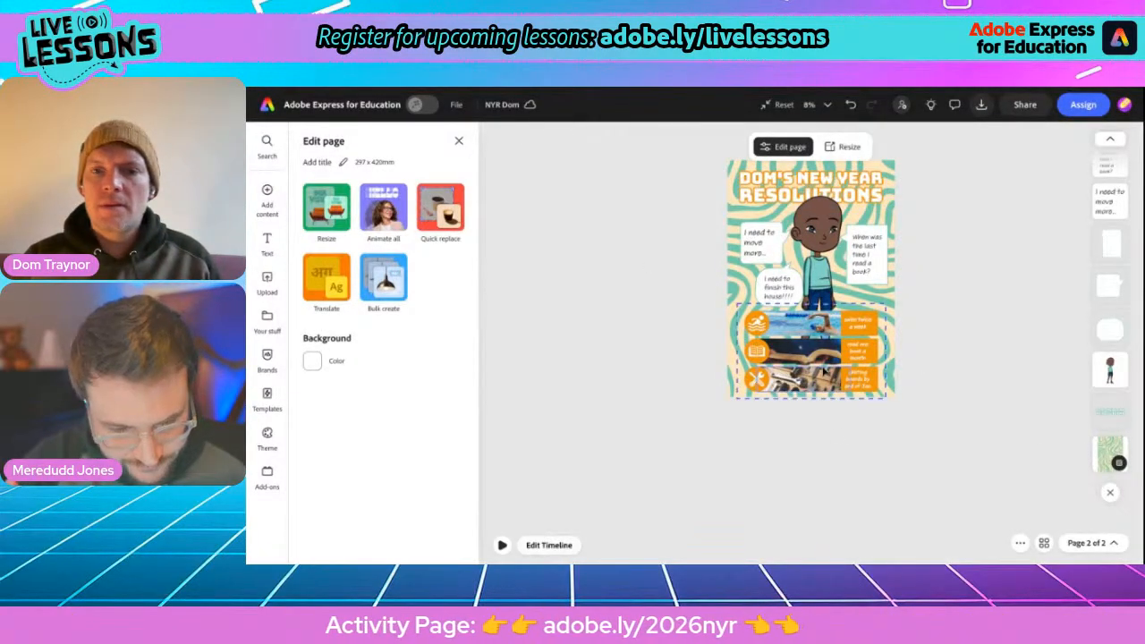
scroll(841, 352, "up", 5)
scroll(839, 352, "down", 3)
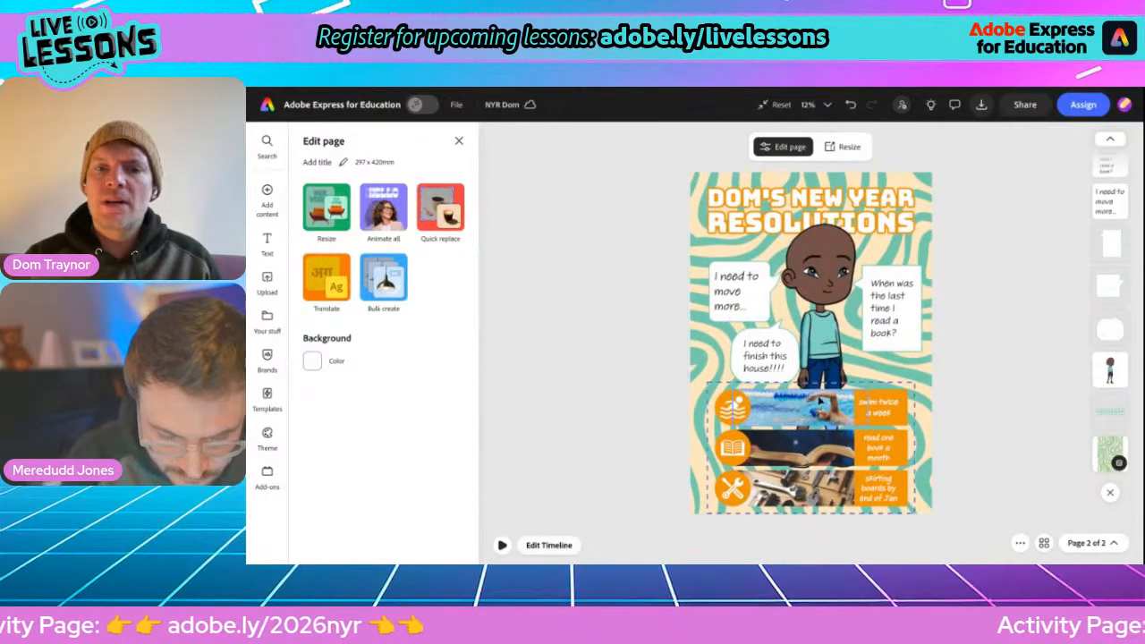
left_click(832, 268)
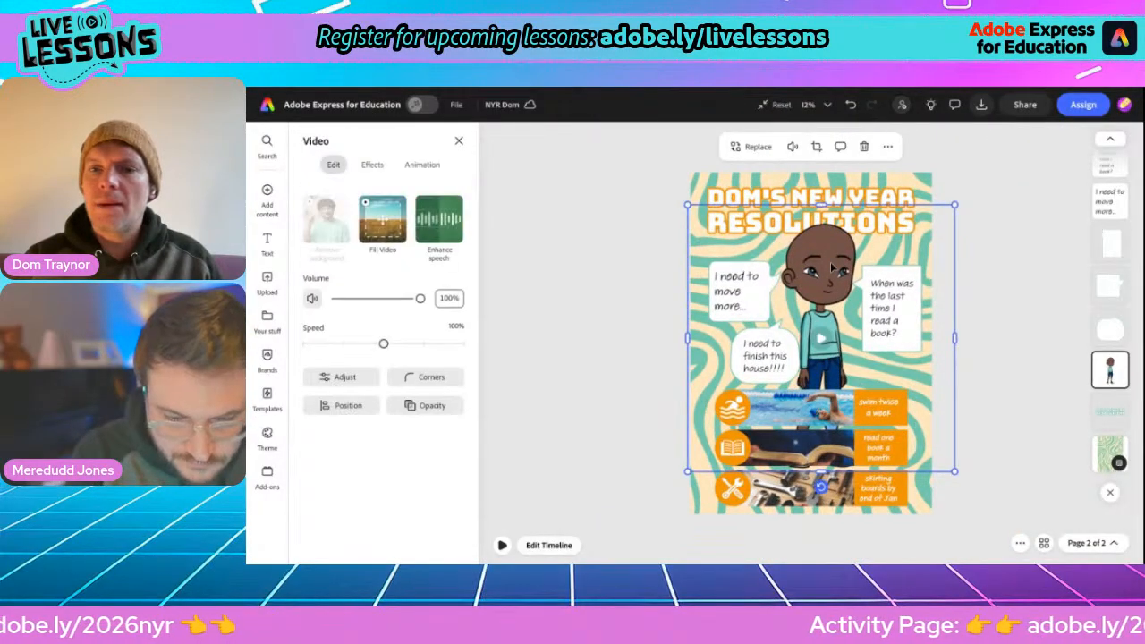
left_click_drag(686, 474, 658, 503)
left_click_drag(954, 504, 977, 510)
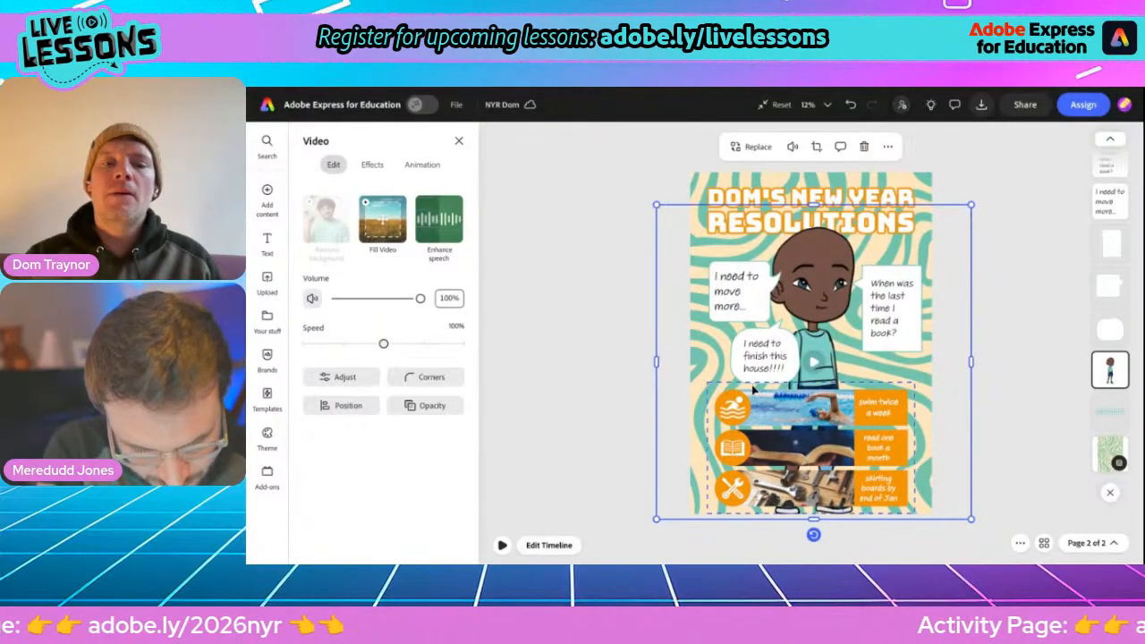
left_click(555, 391)
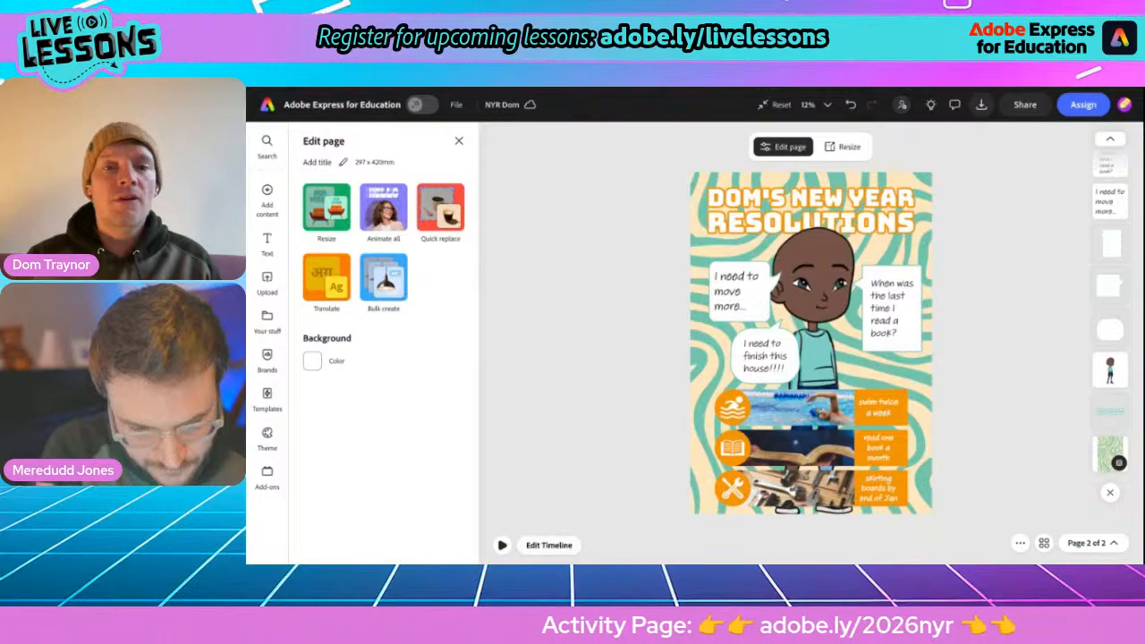
Play and scrub through the page's timeline to check the enlarged character, returning the playhead to the start
left_click(501, 545)
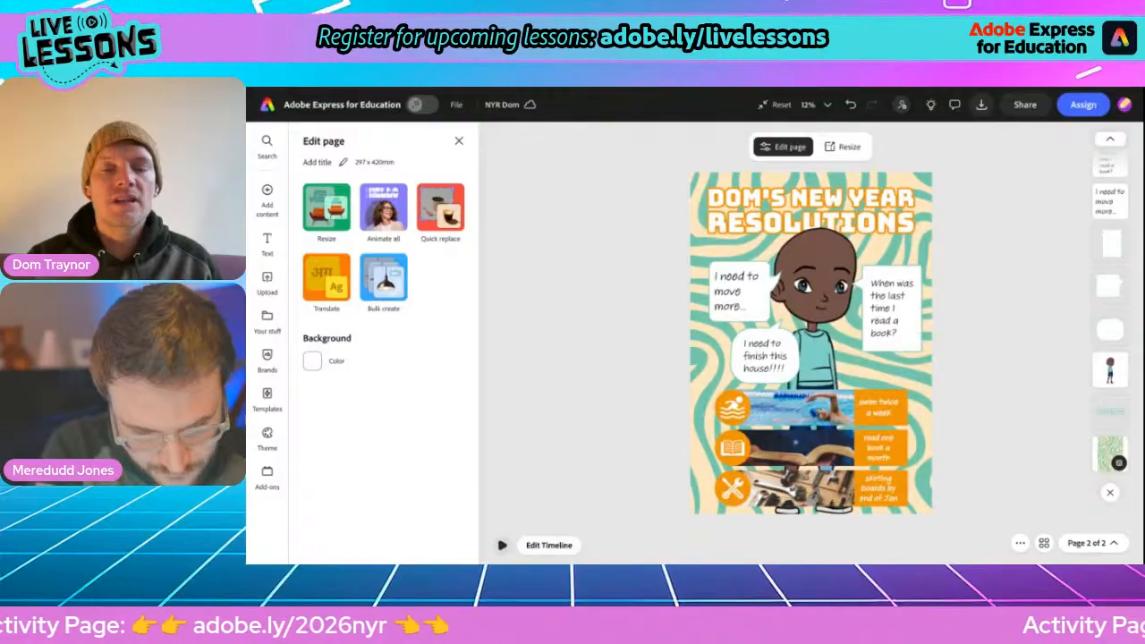
left_click(544, 546)
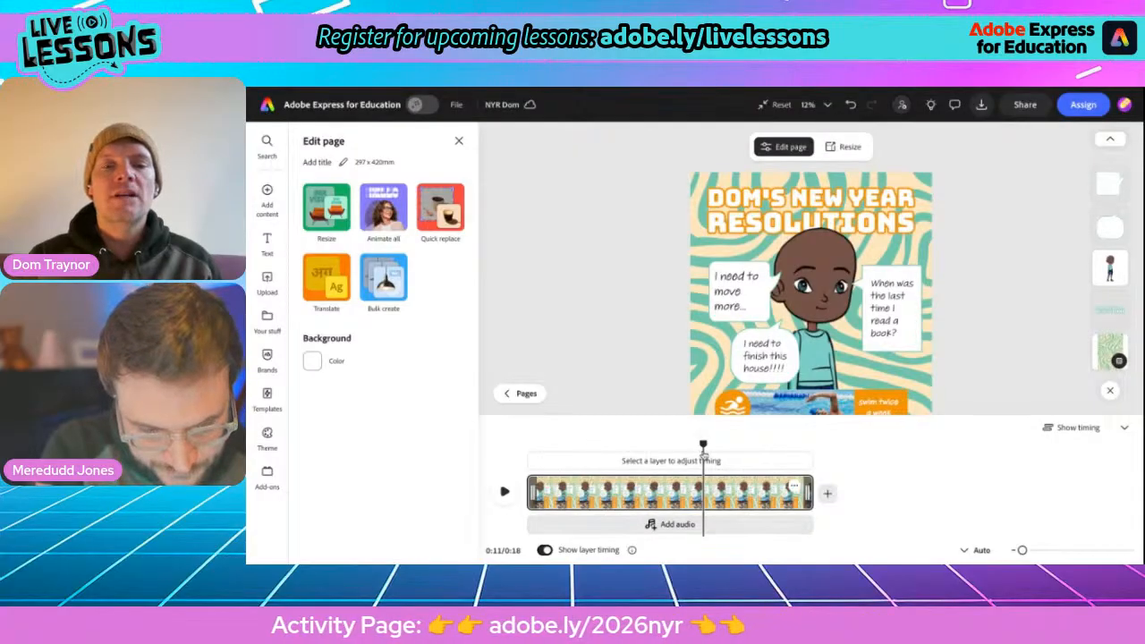
left_click_drag(703, 441, 626, 422)
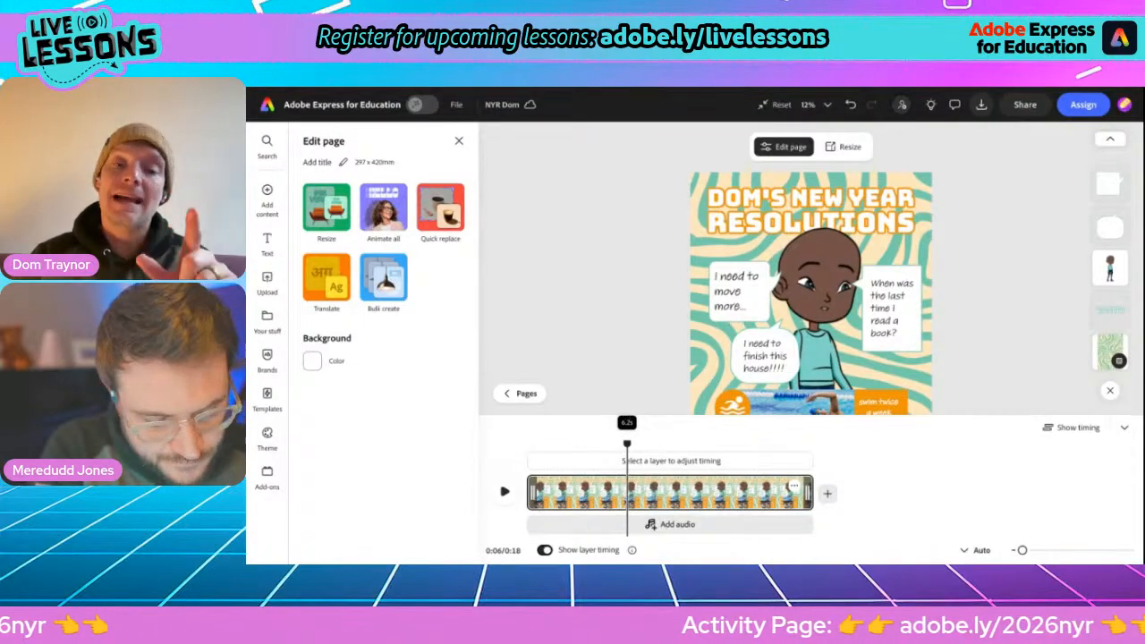
left_click_drag(626, 422, 526, 422)
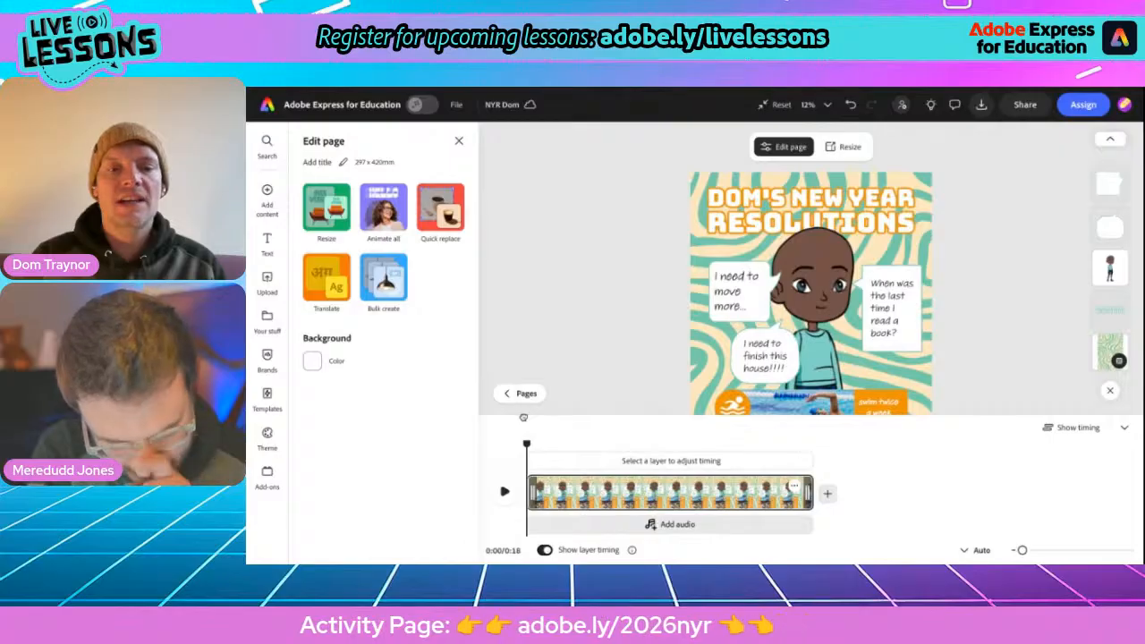
Browse and preview stock audio tracks, and add Okay (loop 2) from the Background category to the page
left_click(654, 525)
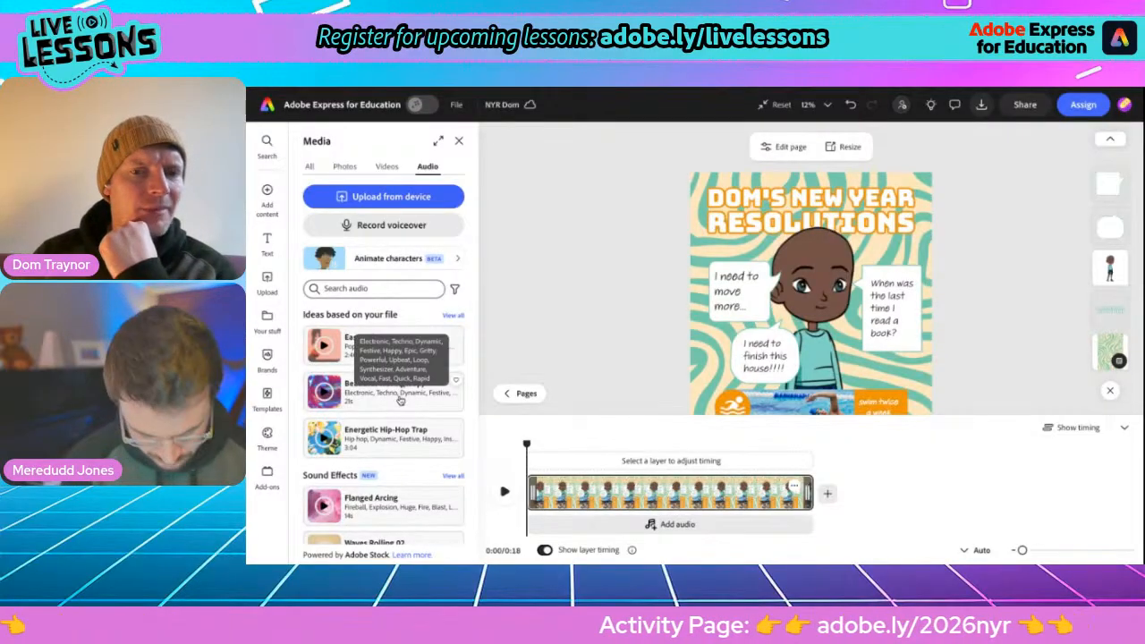
left_click(324, 345)
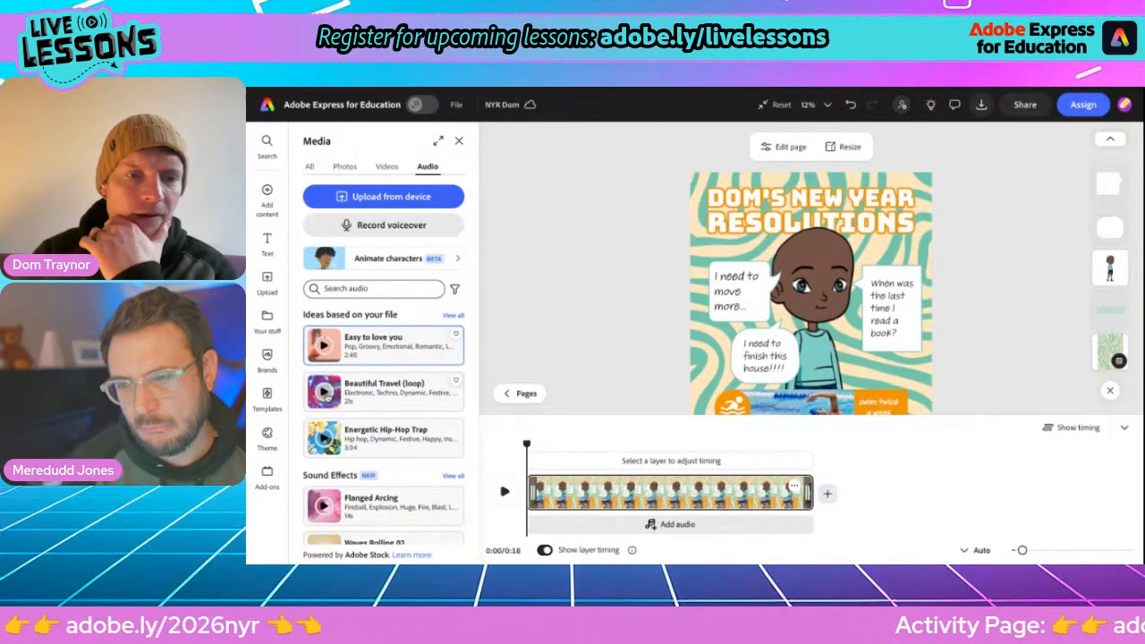
left_click(324, 391)
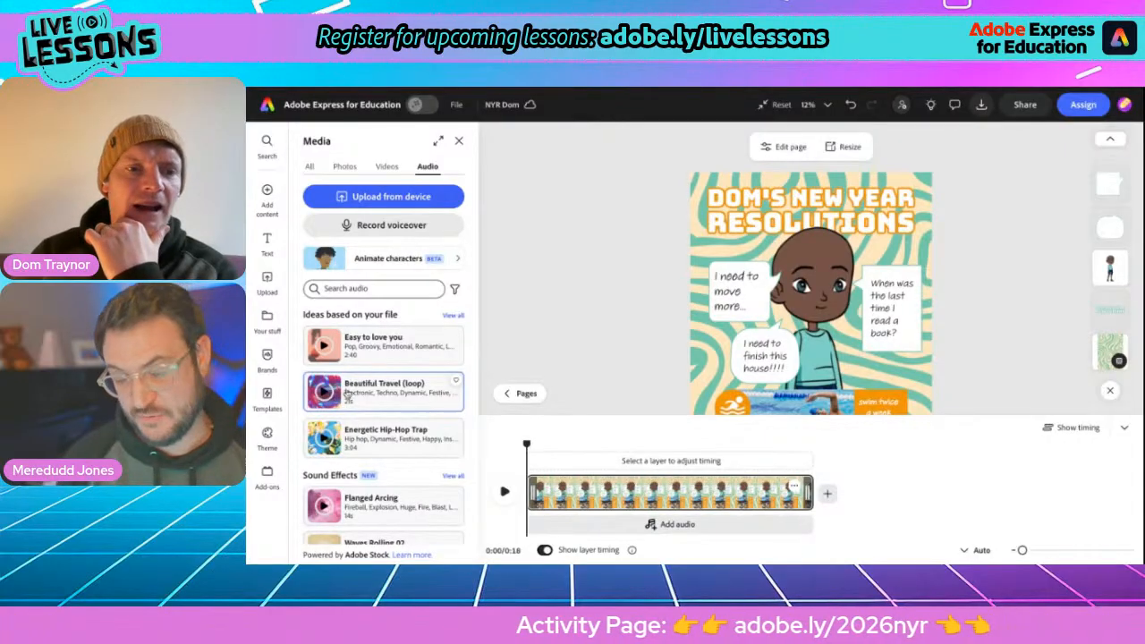
scroll(401, 391, "down", 5)
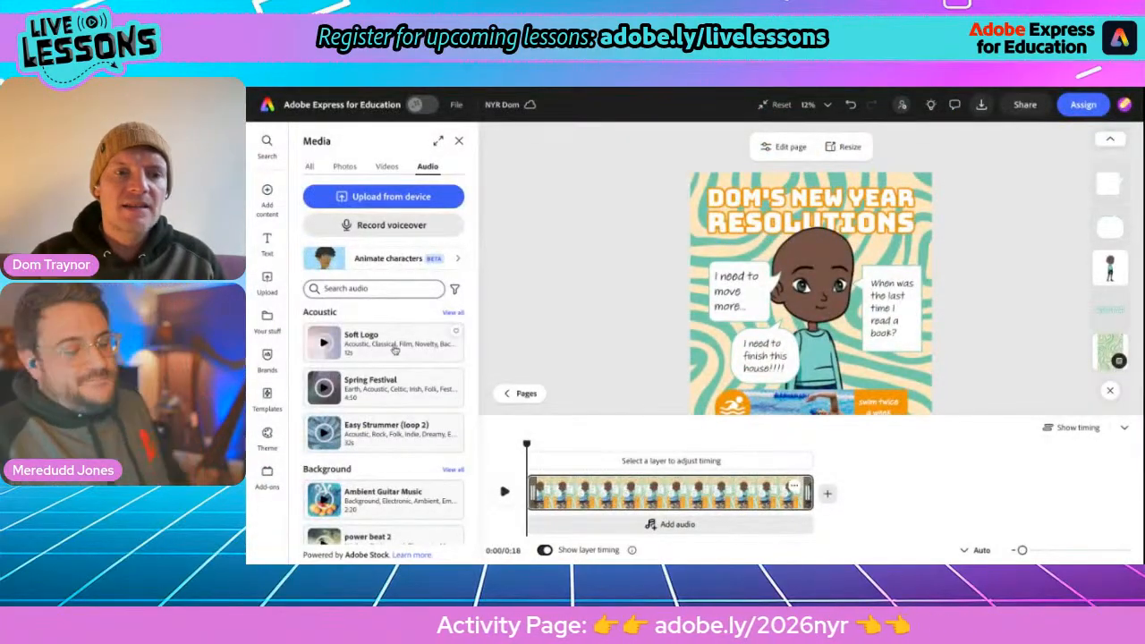
scroll(445, 366, "down", 3)
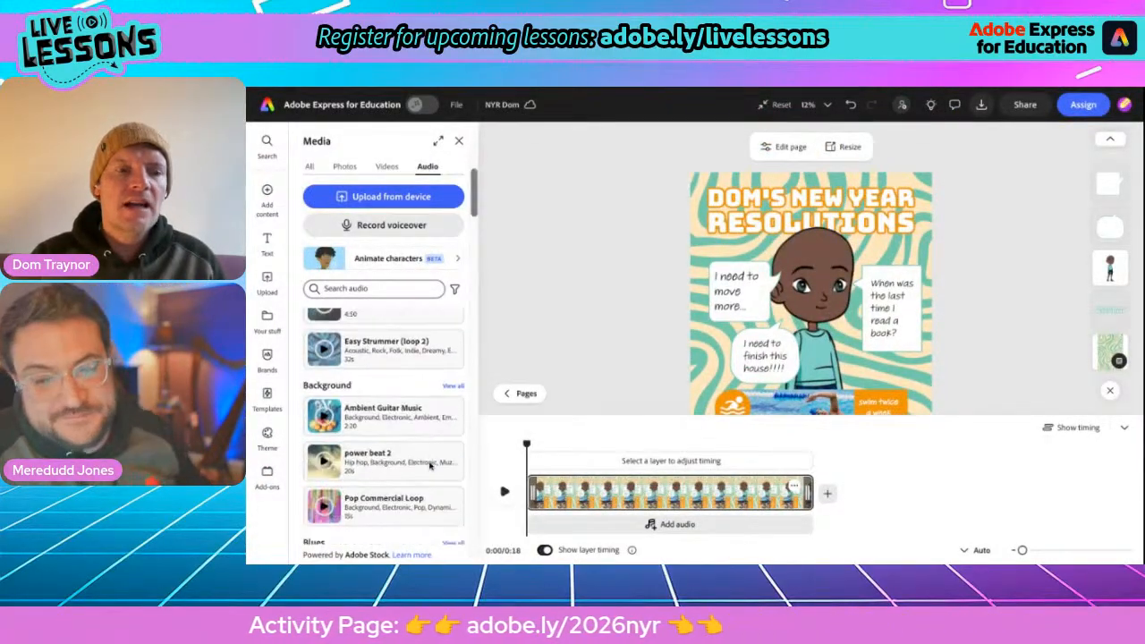
scroll(446, 403, "up", 1)
left_click(453, 385)
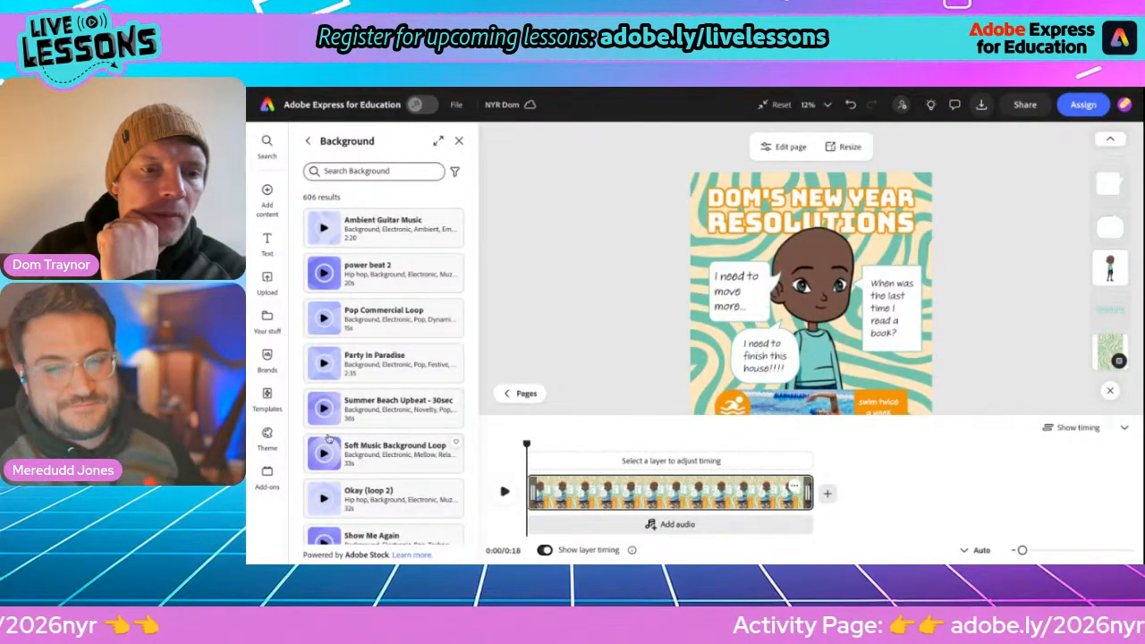
scroll(330, 438, "down", 1)
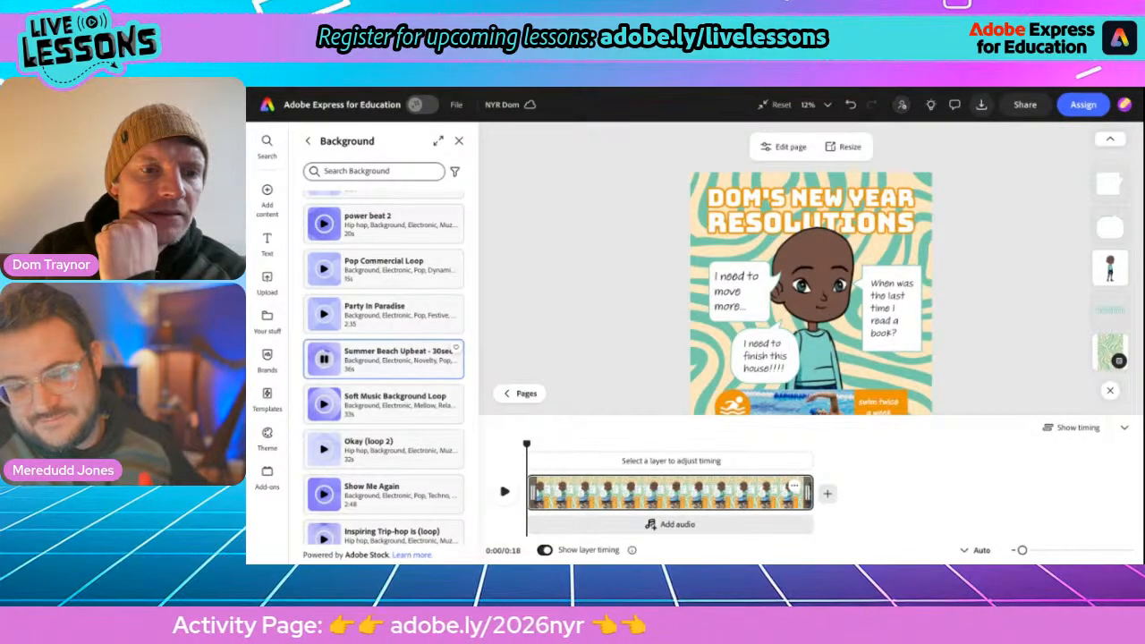
left_click(324, 449)
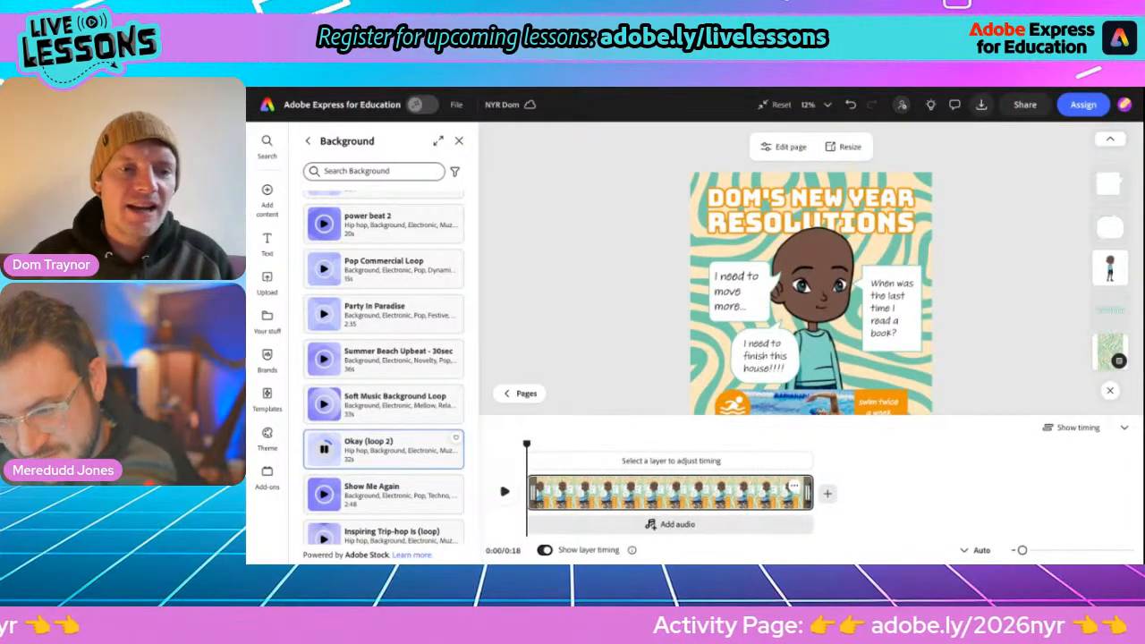
left_click(372, 452)
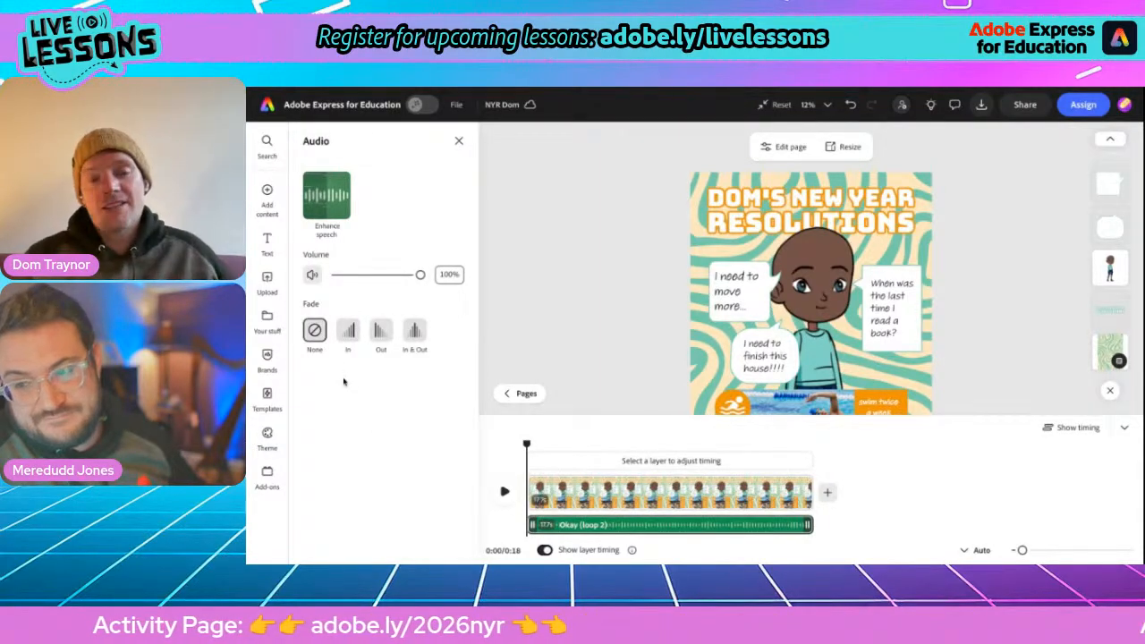
Apply a 2 s fade-out to the music track and play the page to check how it sounds
left_click(379, 333)
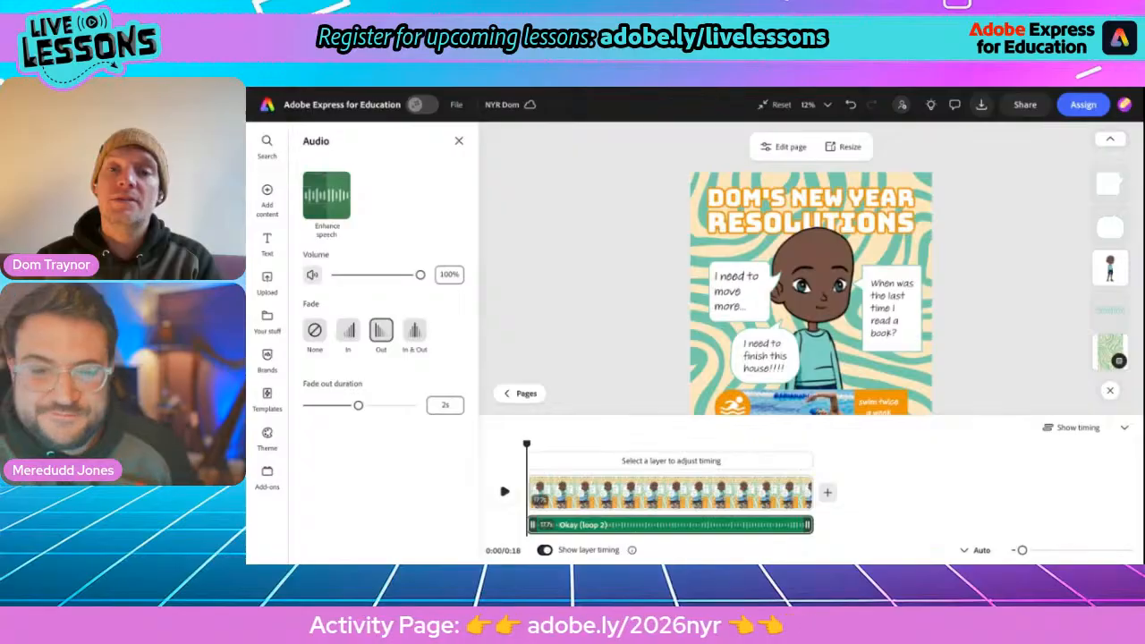
key("space")
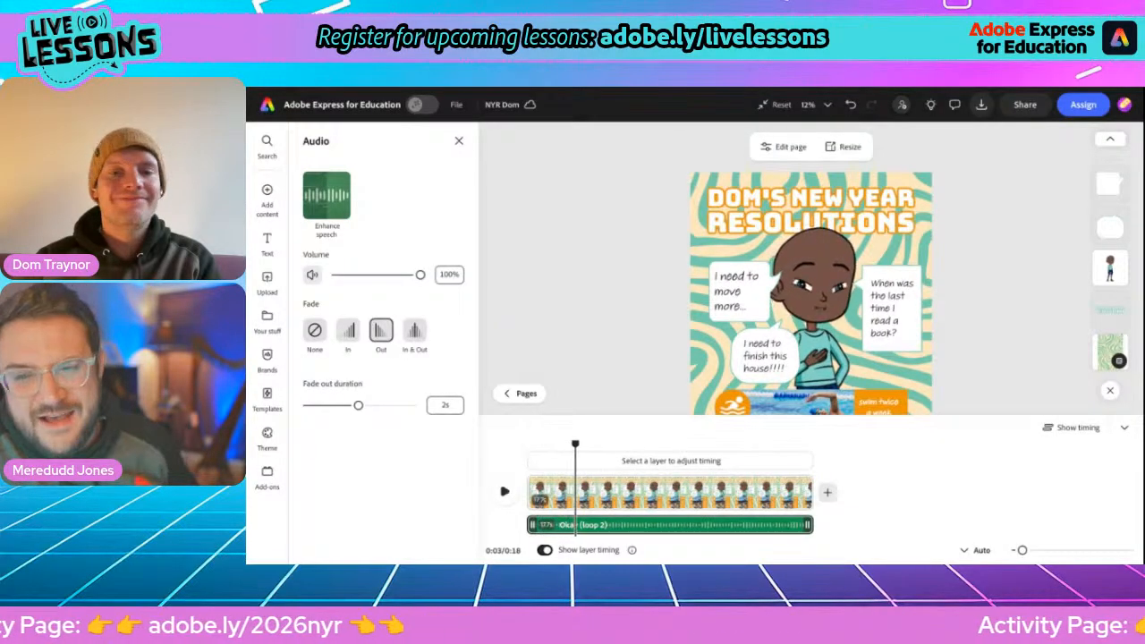
key("space")
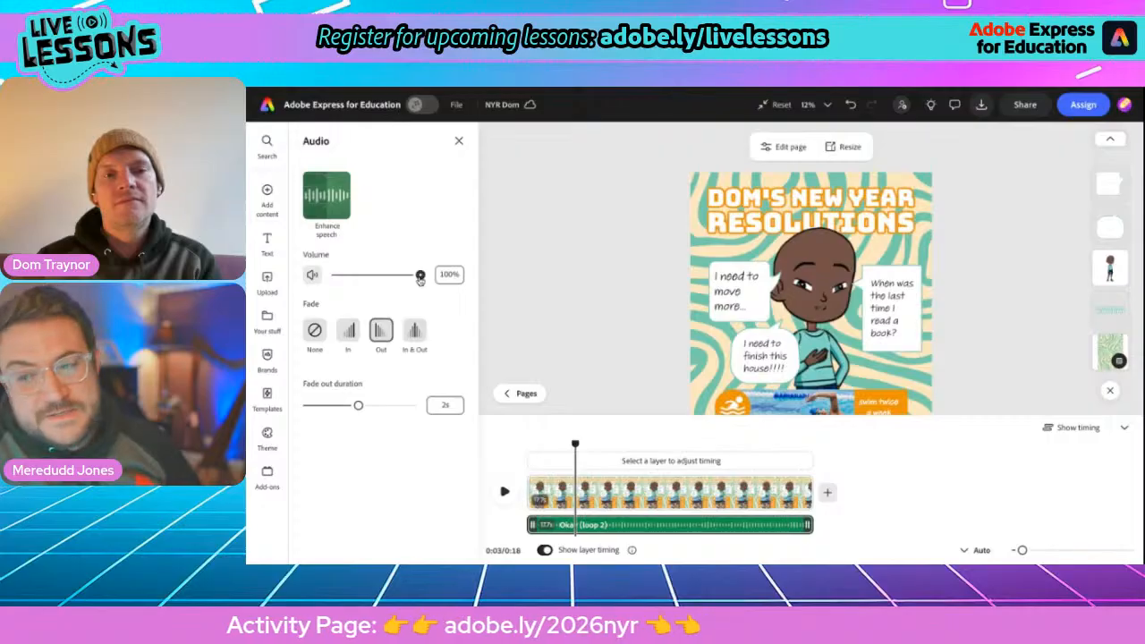
Lower the Okay (loop 2) music track's volume to 15% and play the NYR Dom page to check the sound balance
left_click_drag(419, 277, 346, 274)
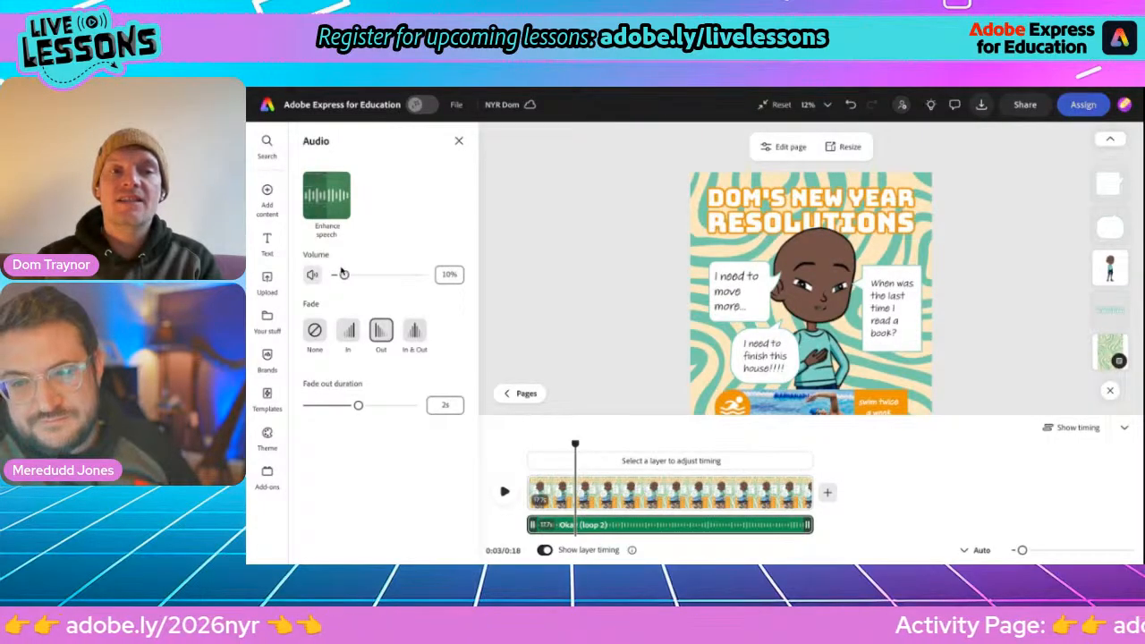
left_click(505, 492)
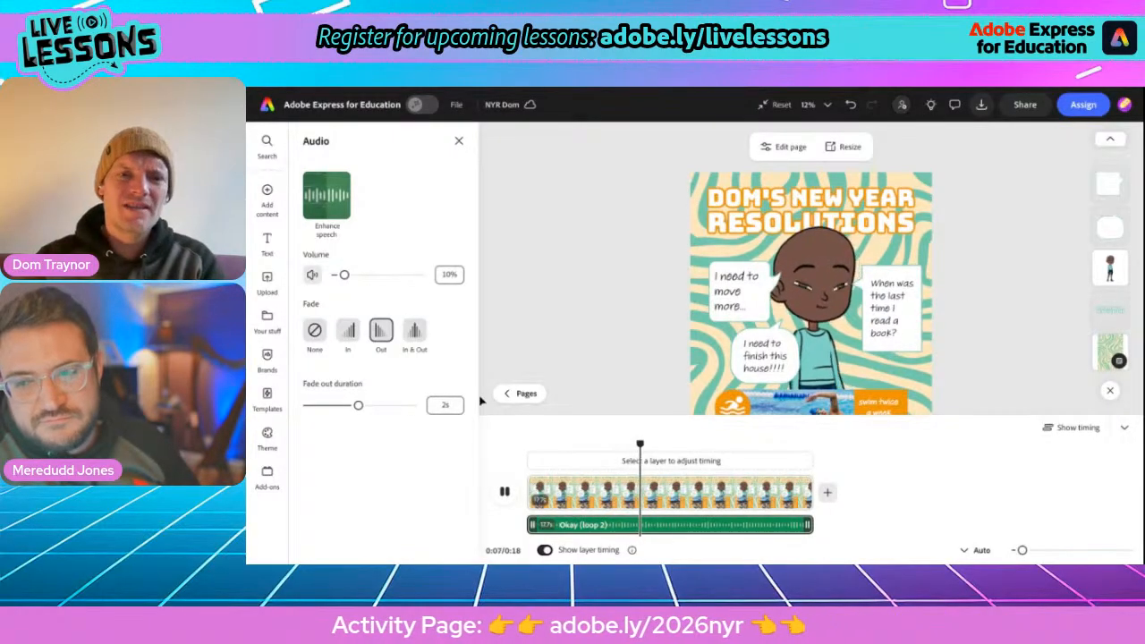
left_click_drag(344, 276, 348, 275)
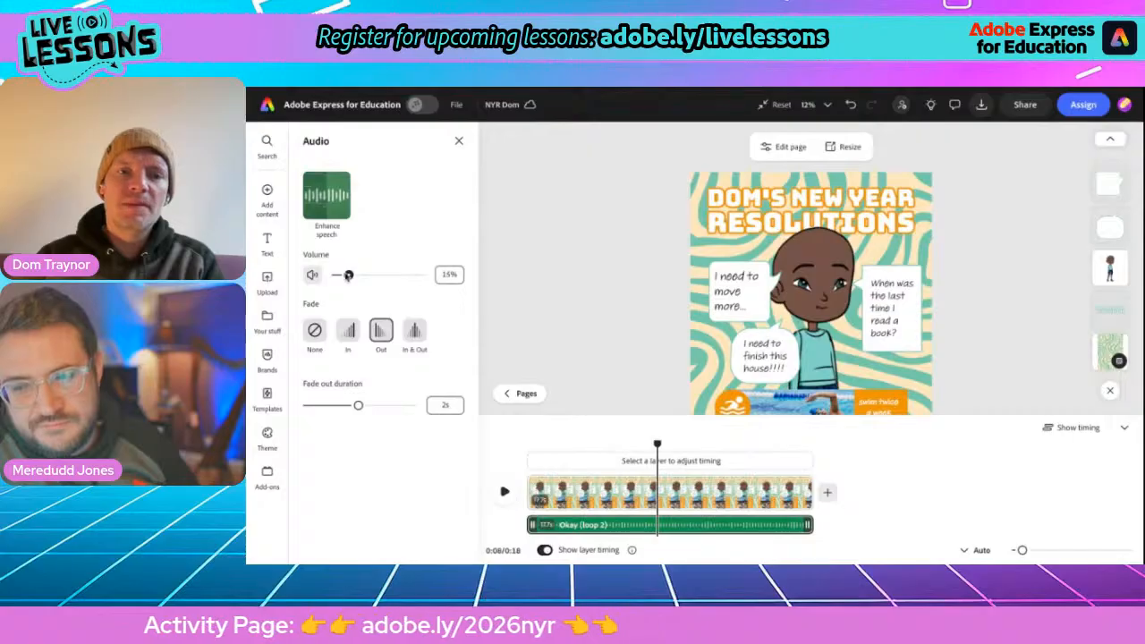
left_click(499, 491)
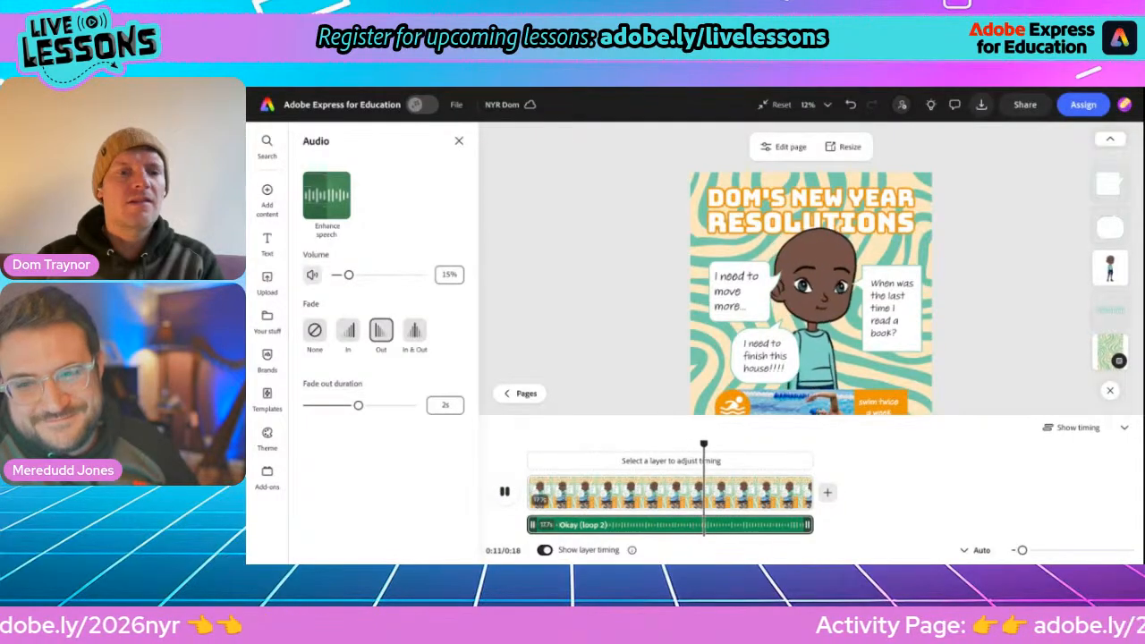
left_click(502, 491)
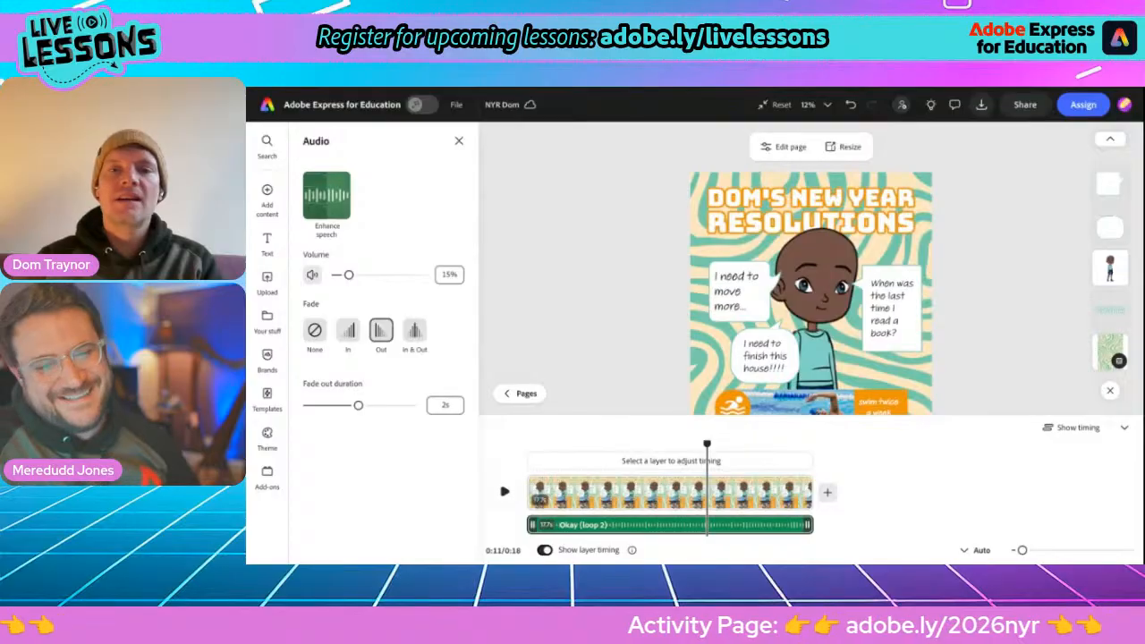
scroll(645, 314, "down", 4)
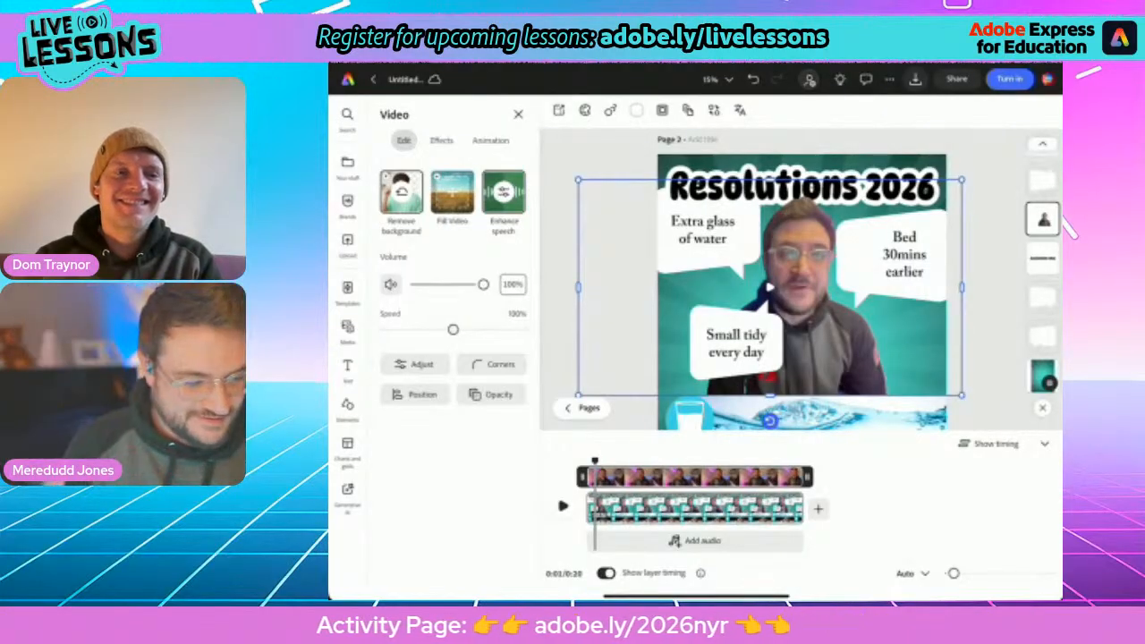
On the Resolutions 2026 page, search the stock audio library for Lofi
left_click(347, 329)
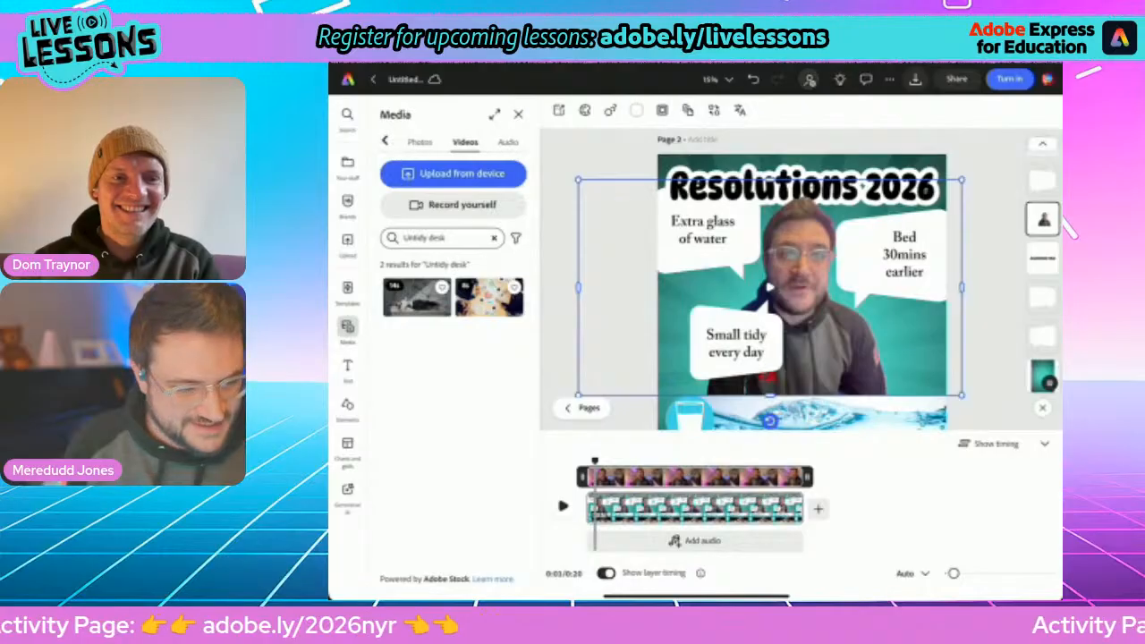
left_click(508, 142)
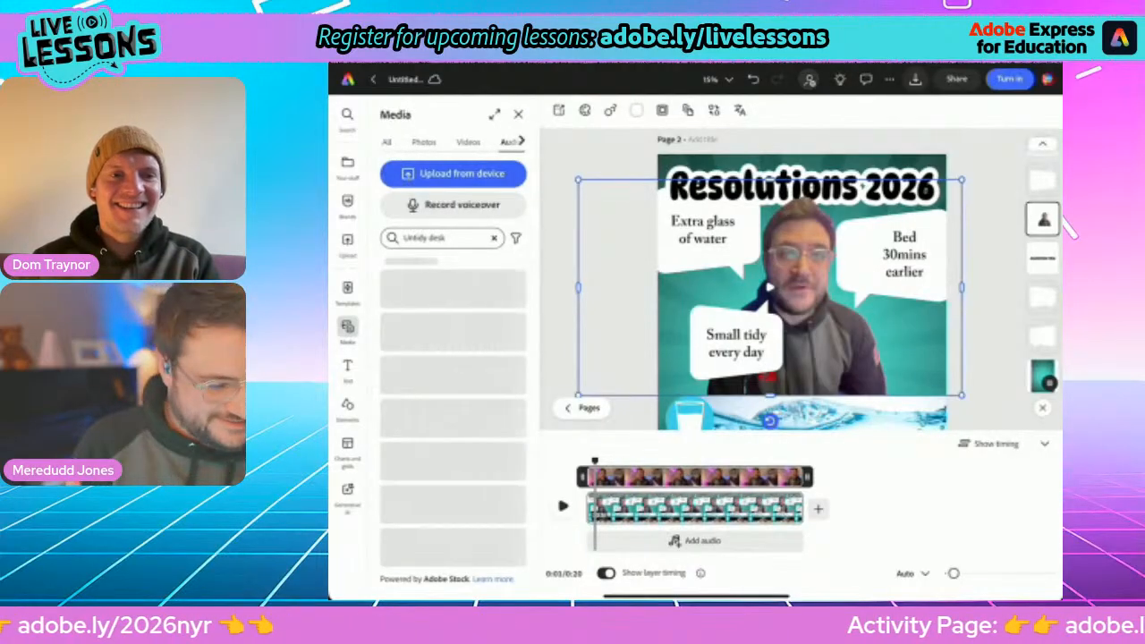
left_click(493, 238)
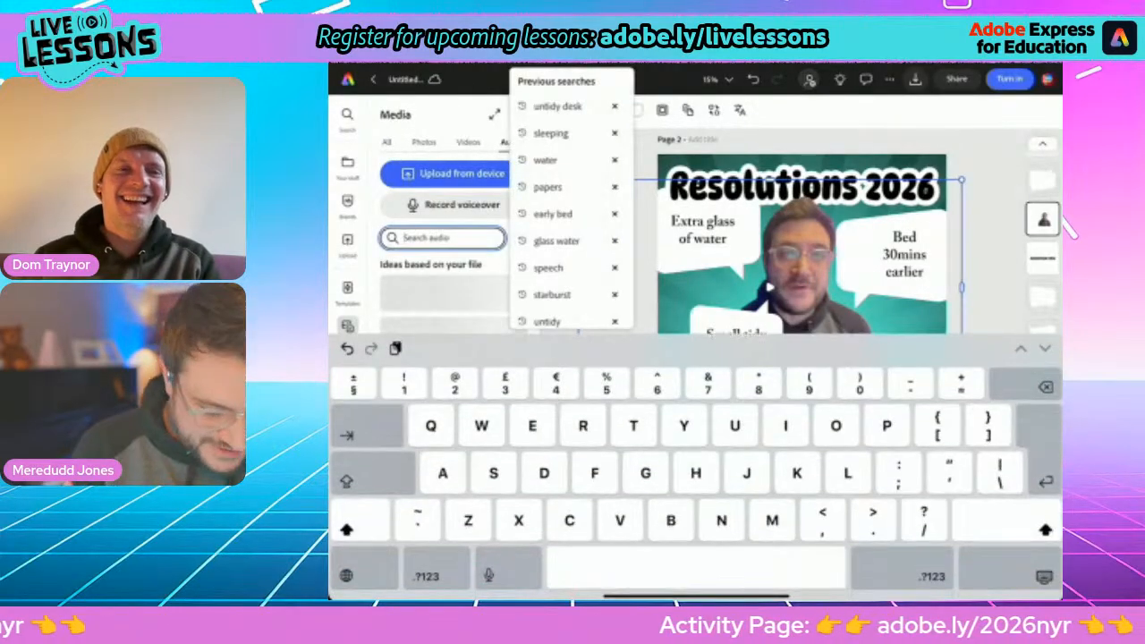
type("Lofi")
key("Return")
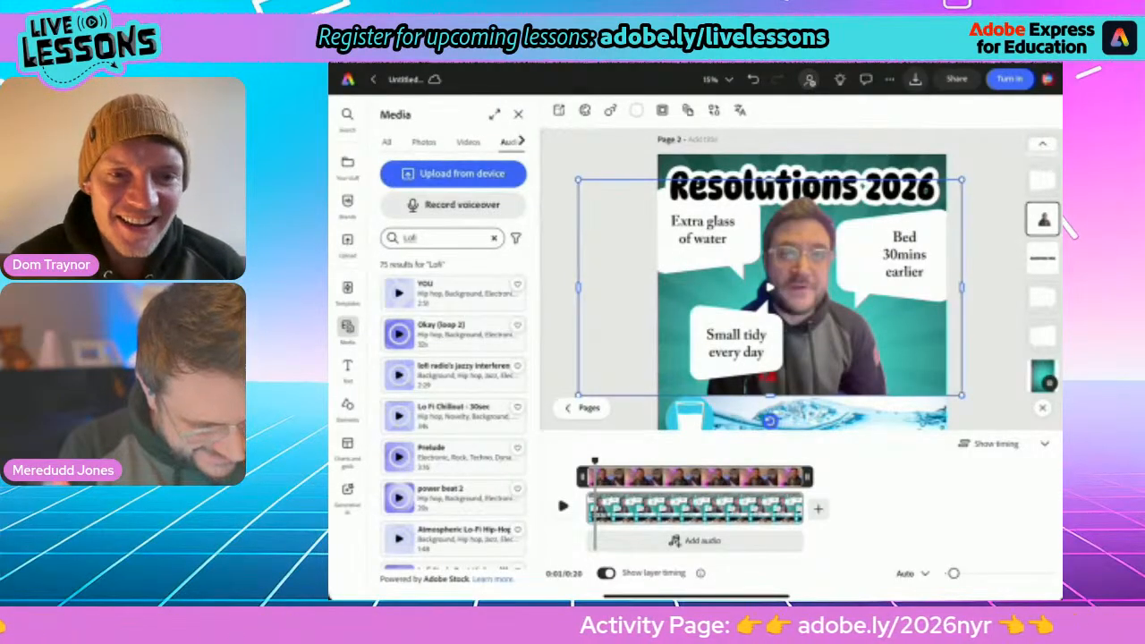
Preview the lofi radio and Lo Fi Chillout - 30sec tracks, and add Lo Fi Chillout - 30sec to the page
left_click(399, 375)
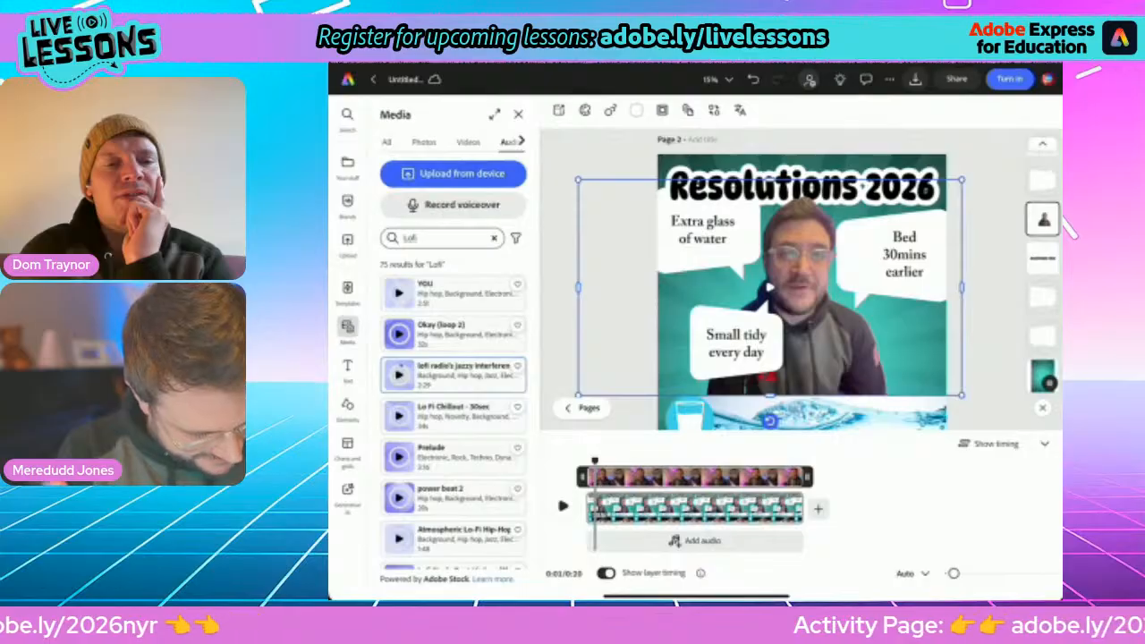
left_click(399, 416)
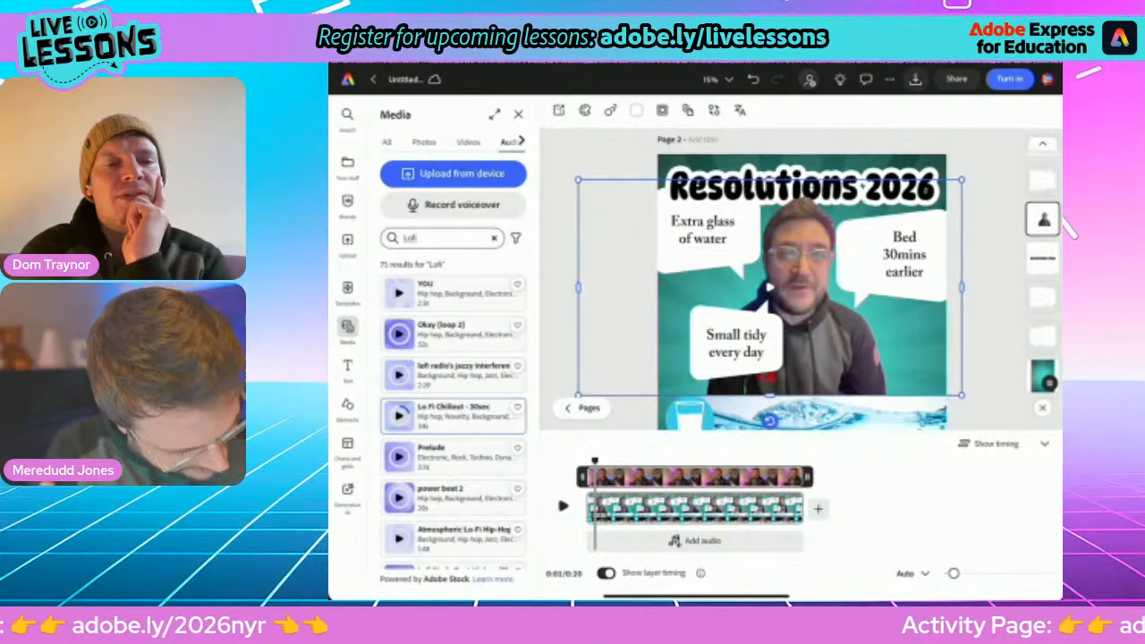
left_click(465, 416)
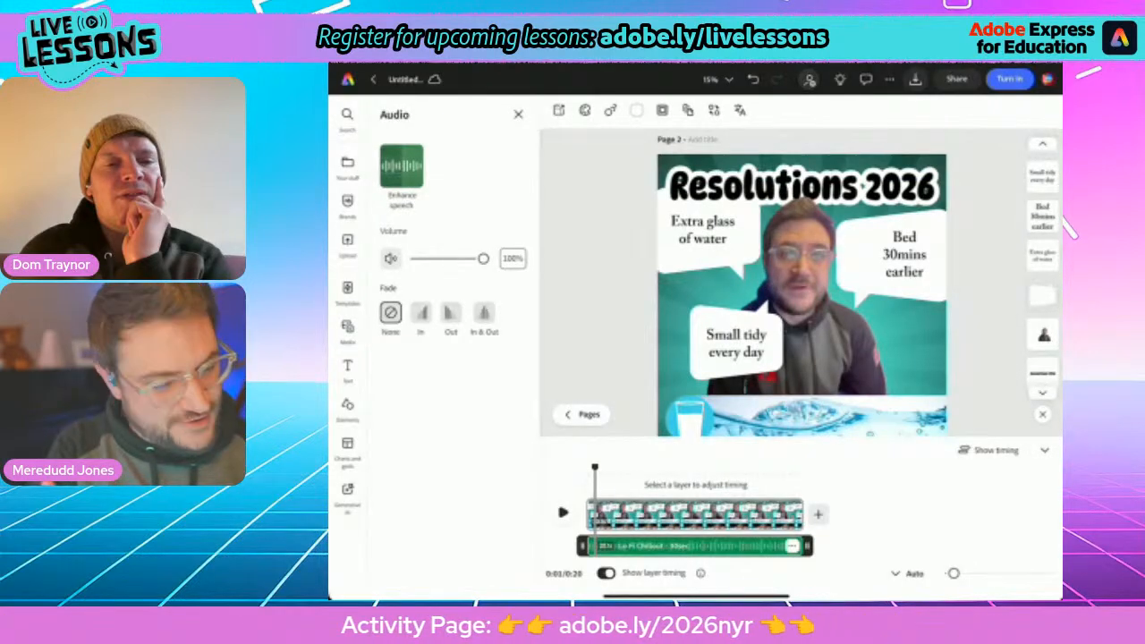
Set the Lo Fi Chillout track's volume to 10% with a fade-out, and play the page from the start to check it
left_click_drag(483, 258, 459, 259)
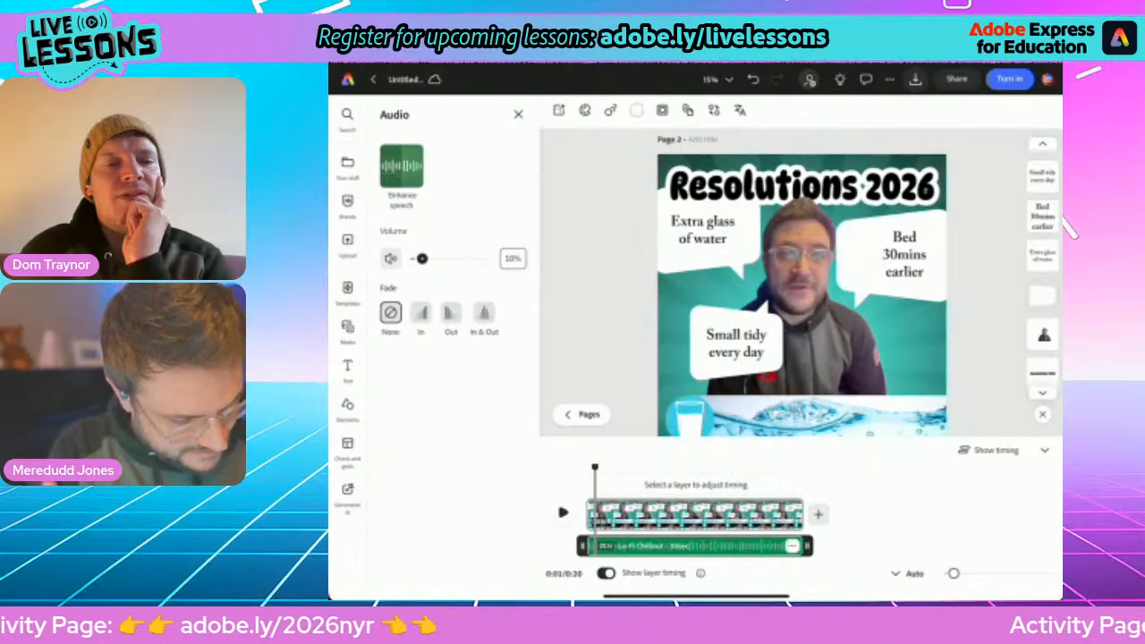
left_click(451, 313)
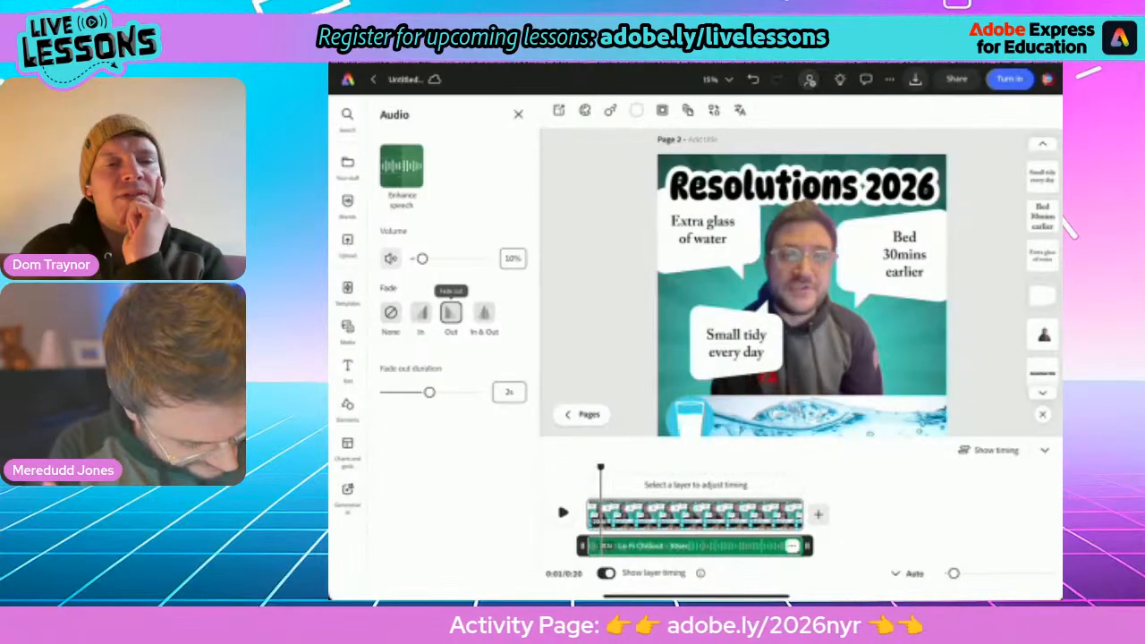
mouse_move(601, 467)
left_mouse_down()
mouse_move(668, 467)
mouse_move(586, 467)
left_mouse_up()
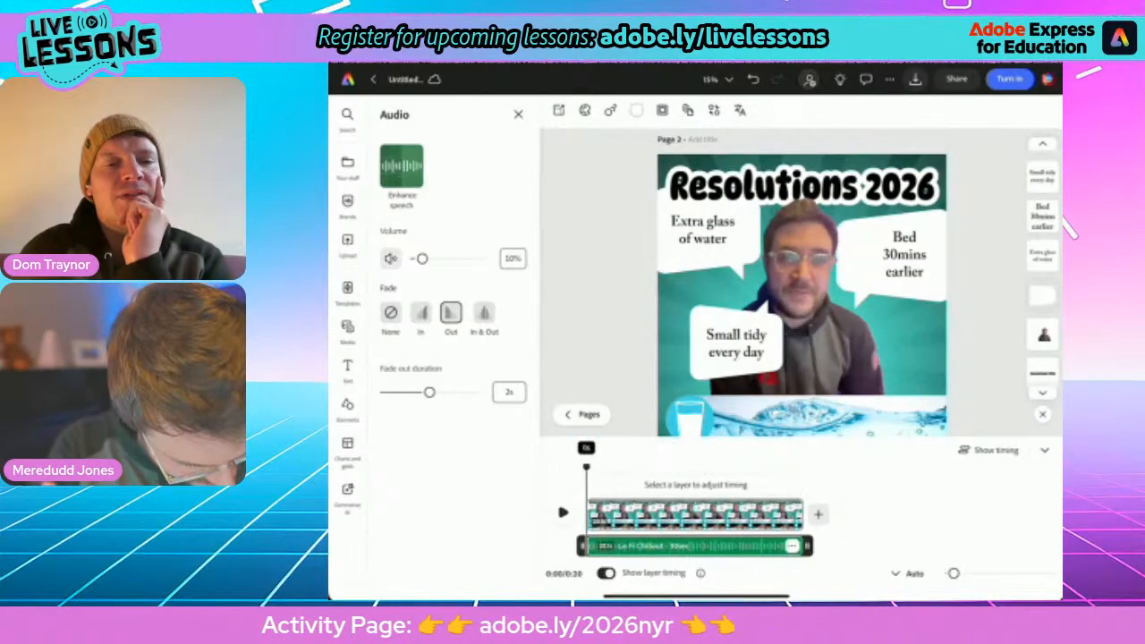
key("space")
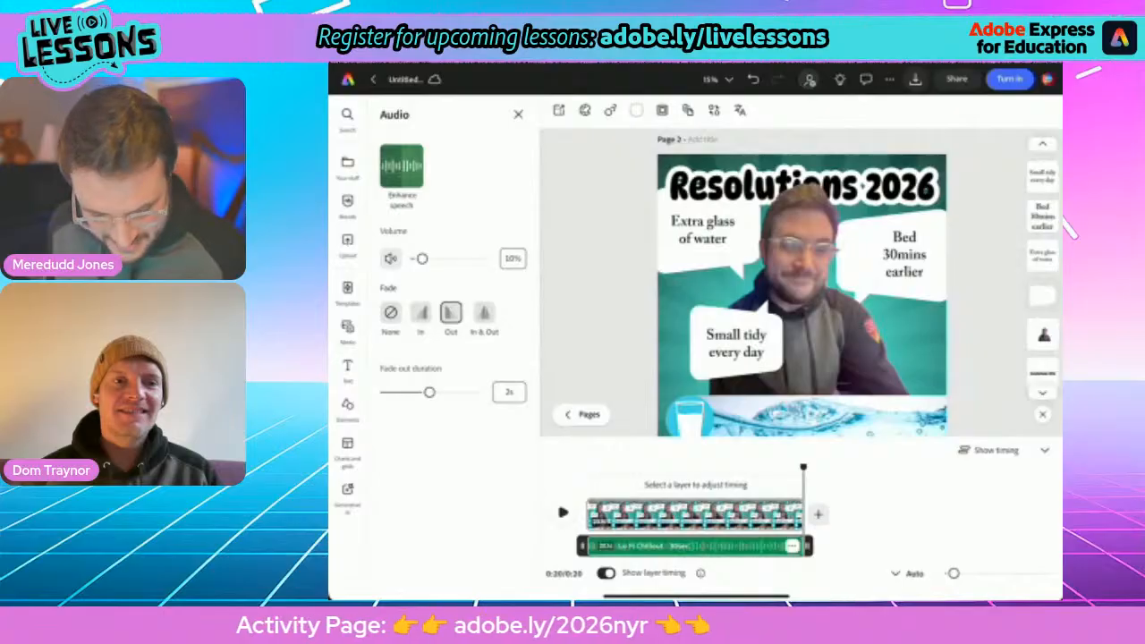
left_click_drag(804, 467, 585, 467)
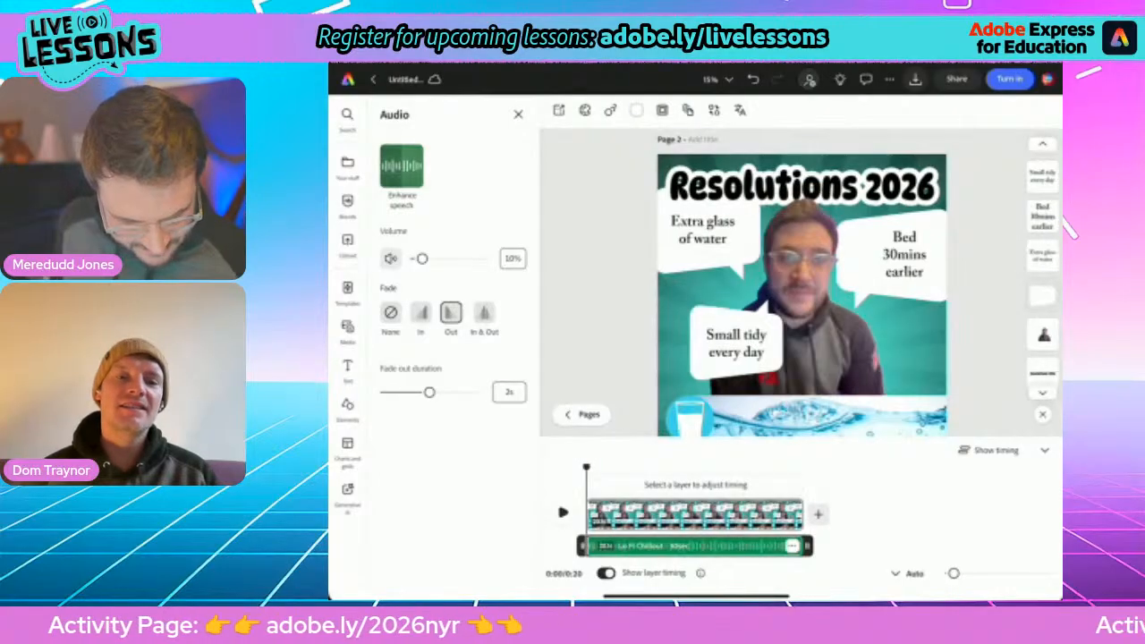
left_click(562, 513)
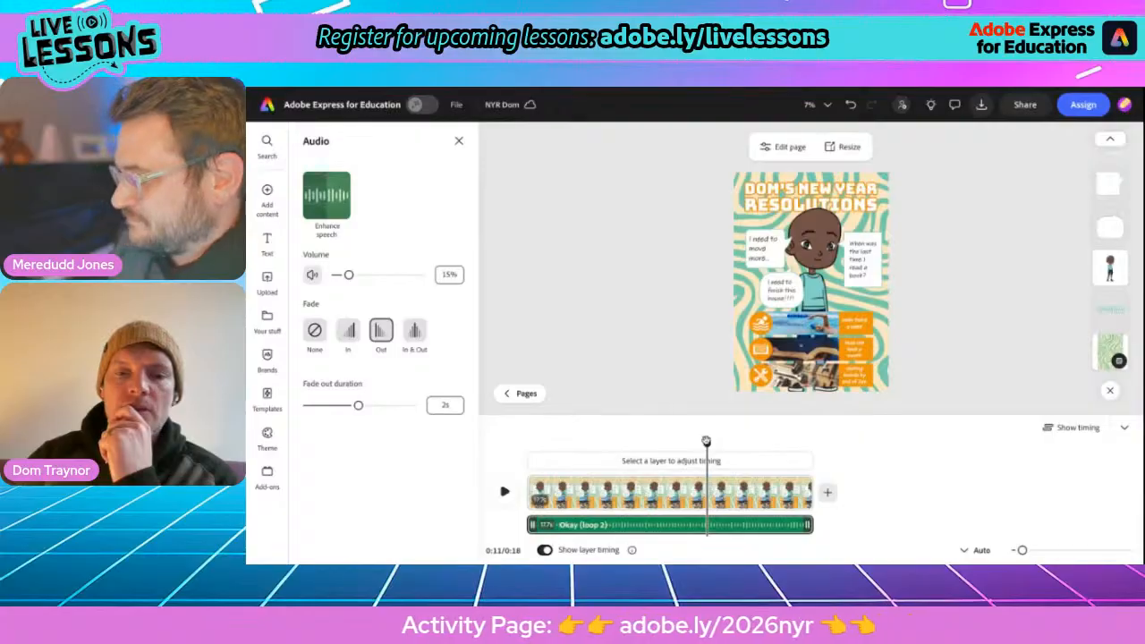
Switch to the NYR Dom poster and play its page from the start, returning the playhead to 0:00
left_click_drag(706, 441, 516, 432)
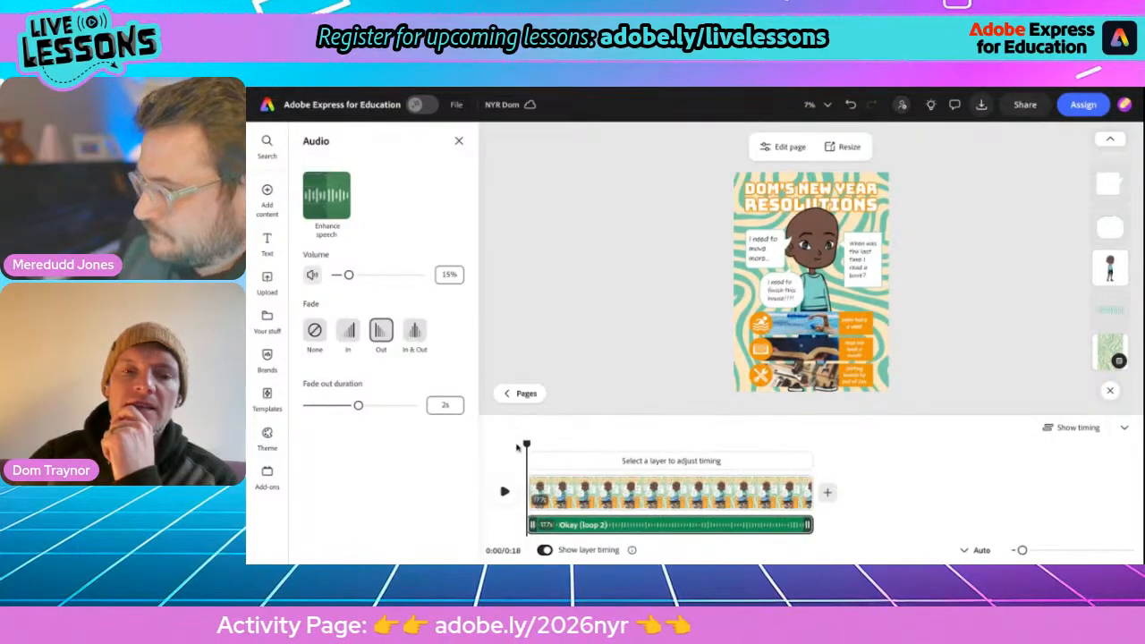
left_click(503, 493)
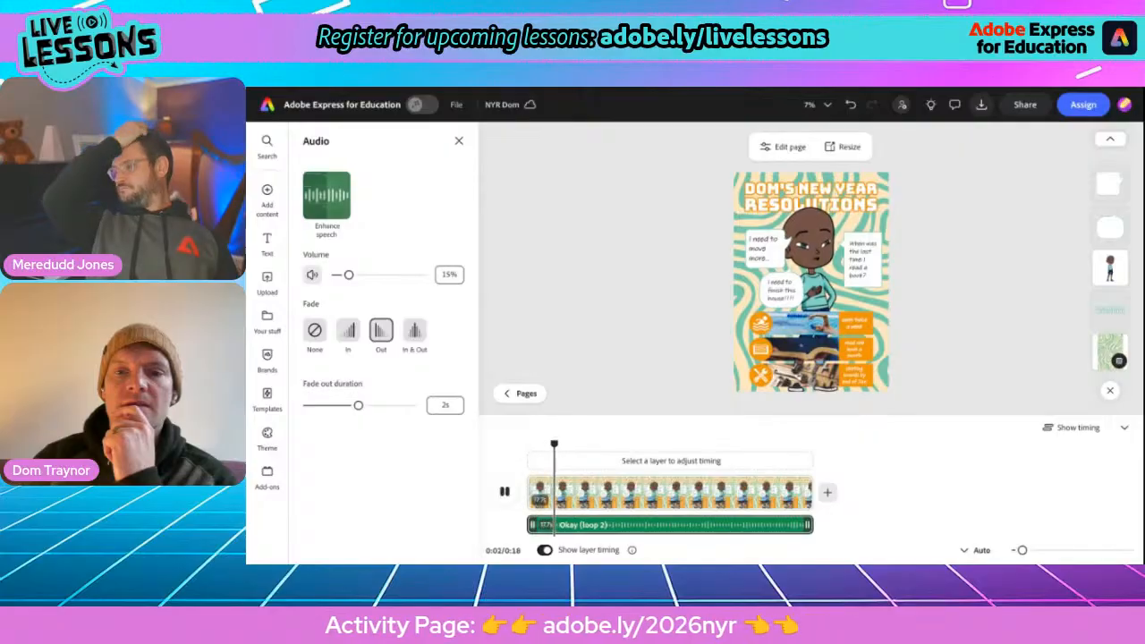
left_click(504, 492)
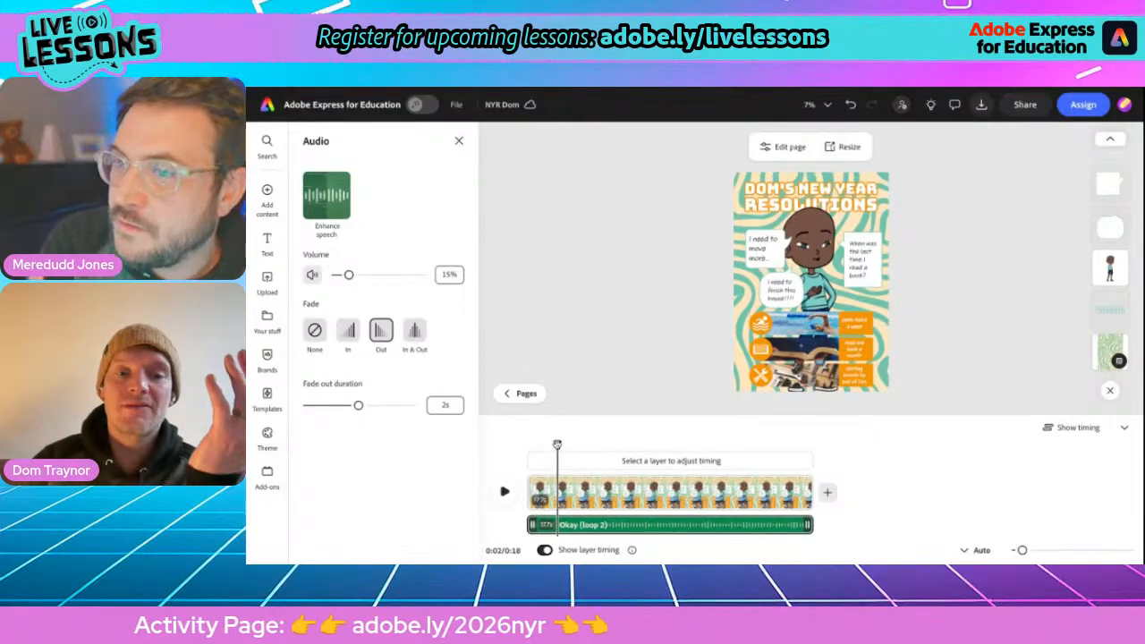
left_click_drag(556, 444, 526, 445)
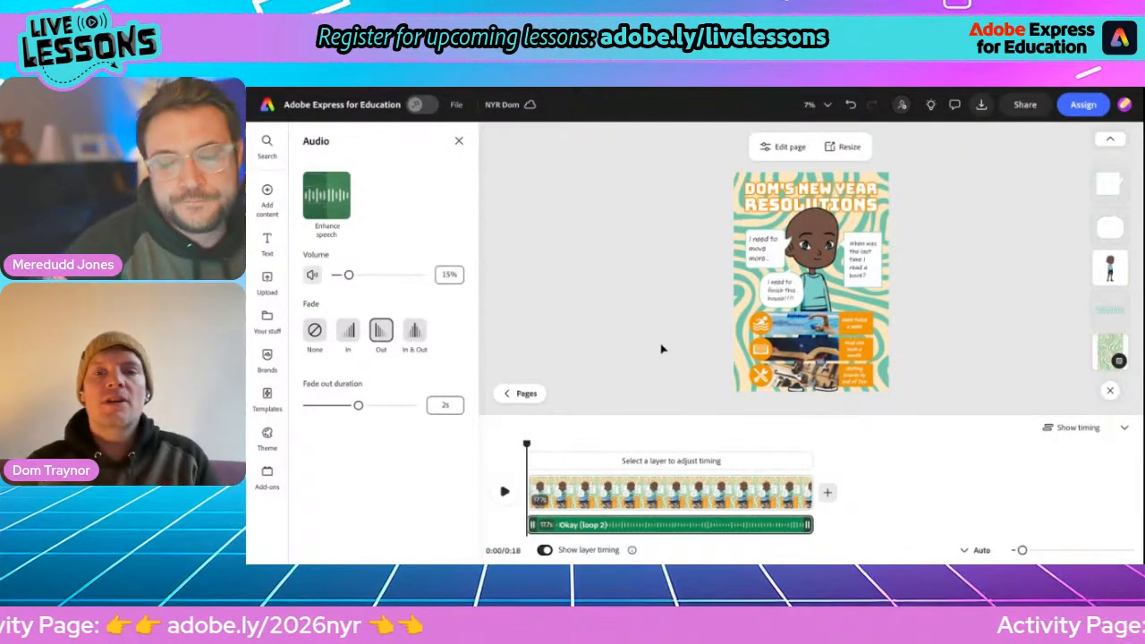
Apply the Fade entrance animation to the "I need to move more..." text and its speech bubble, and play the page to check it
scroll(749, 295, "up", 5)
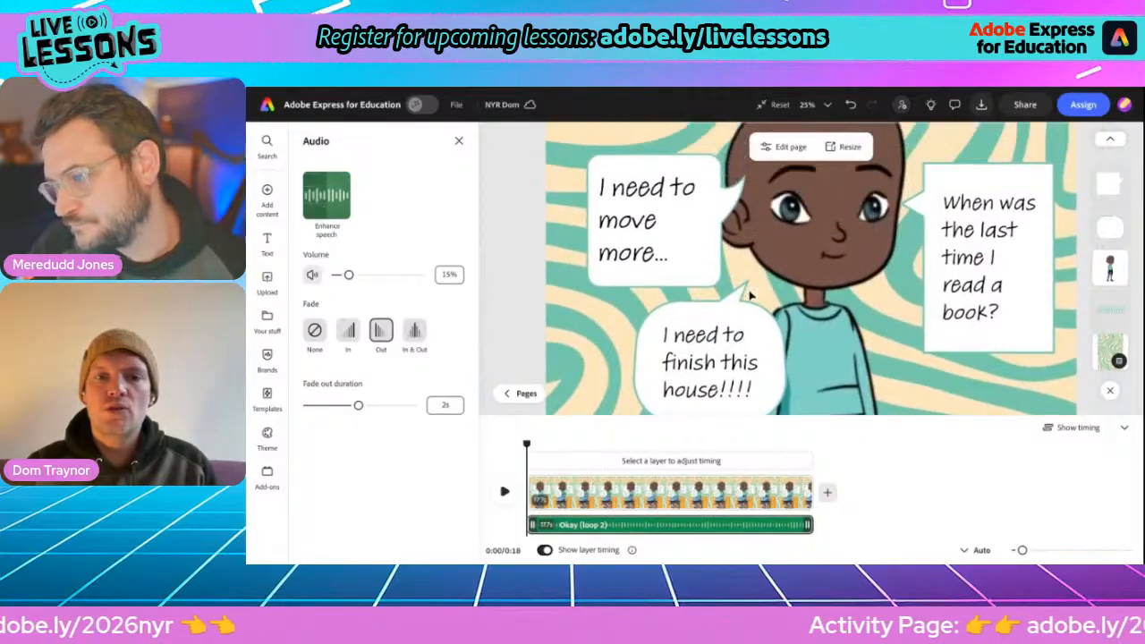
scroll(749, 296, "up", 2)
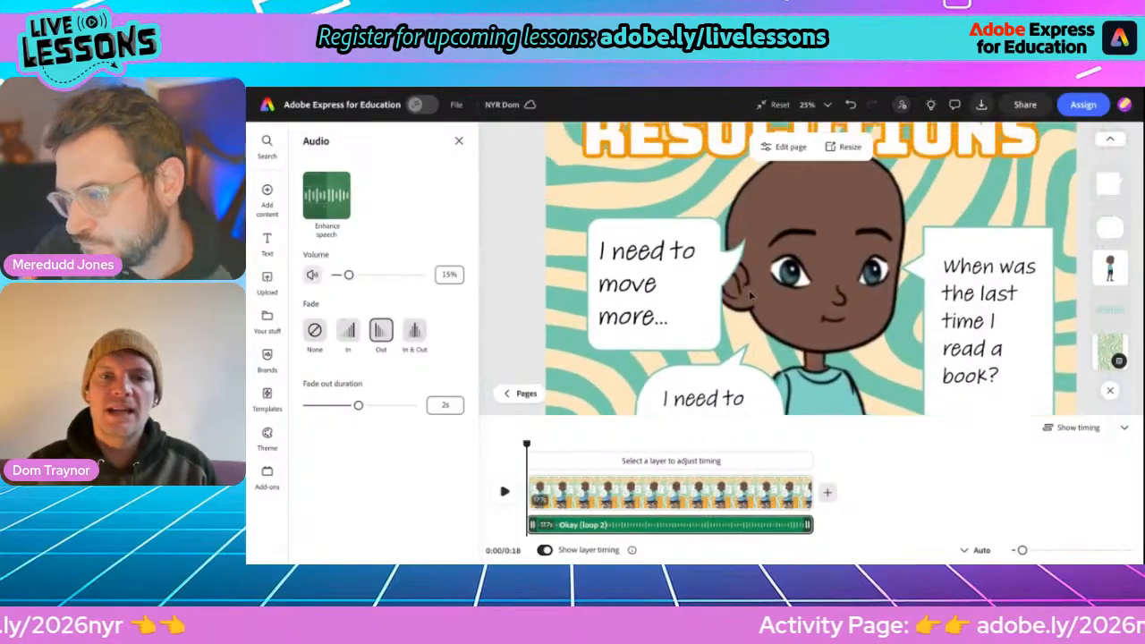
left_click(645, 279)
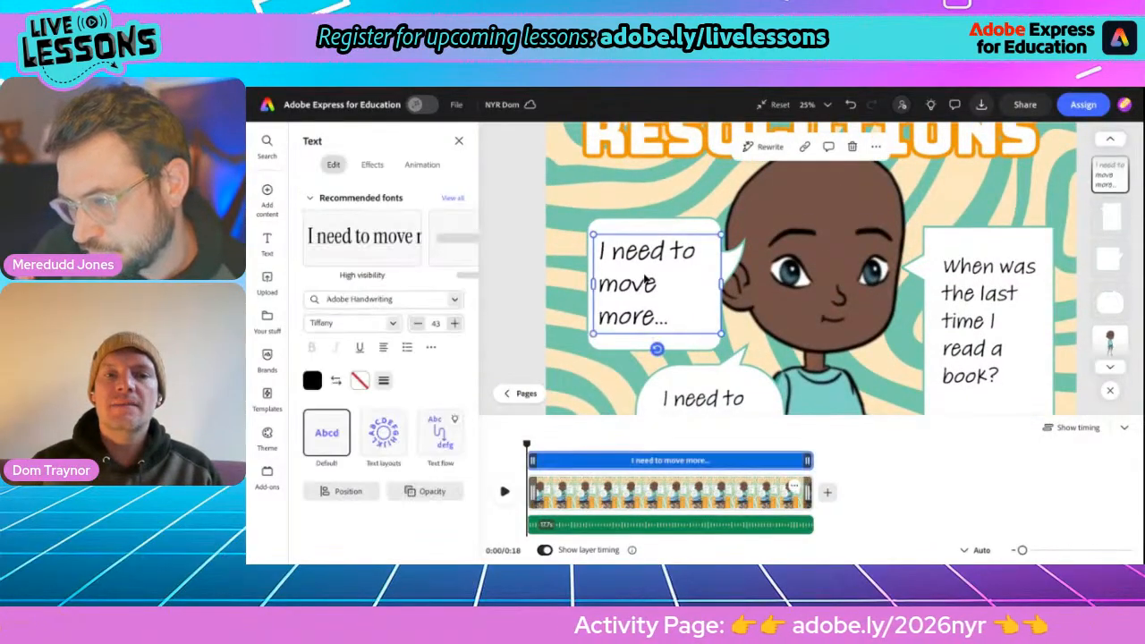
left_click(625, 230, "shift")
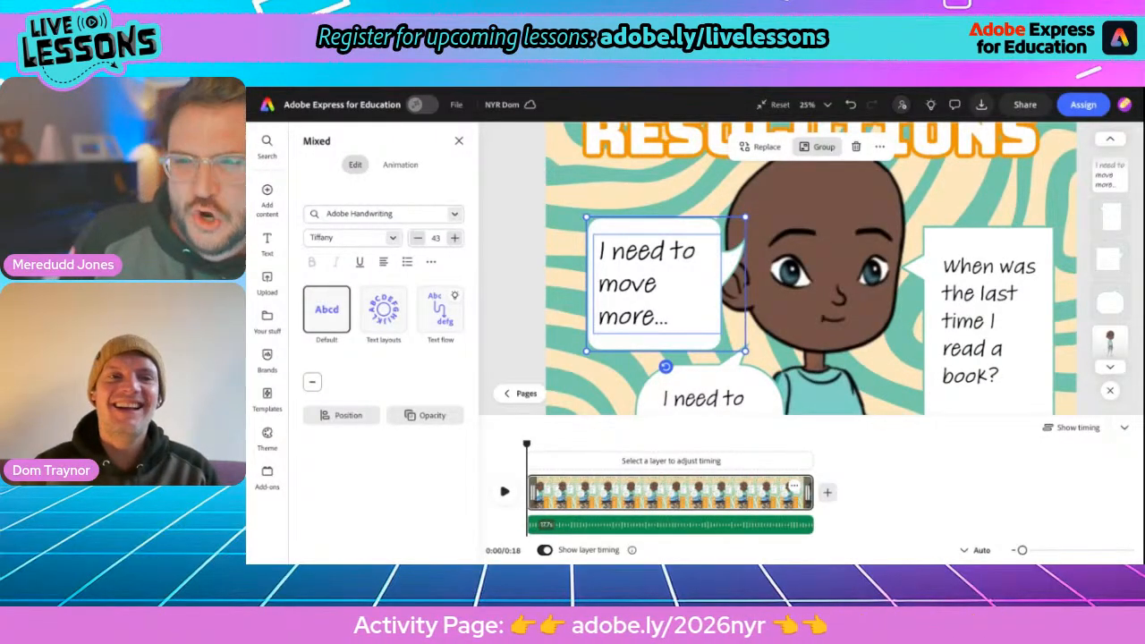
left_click(402, 170)
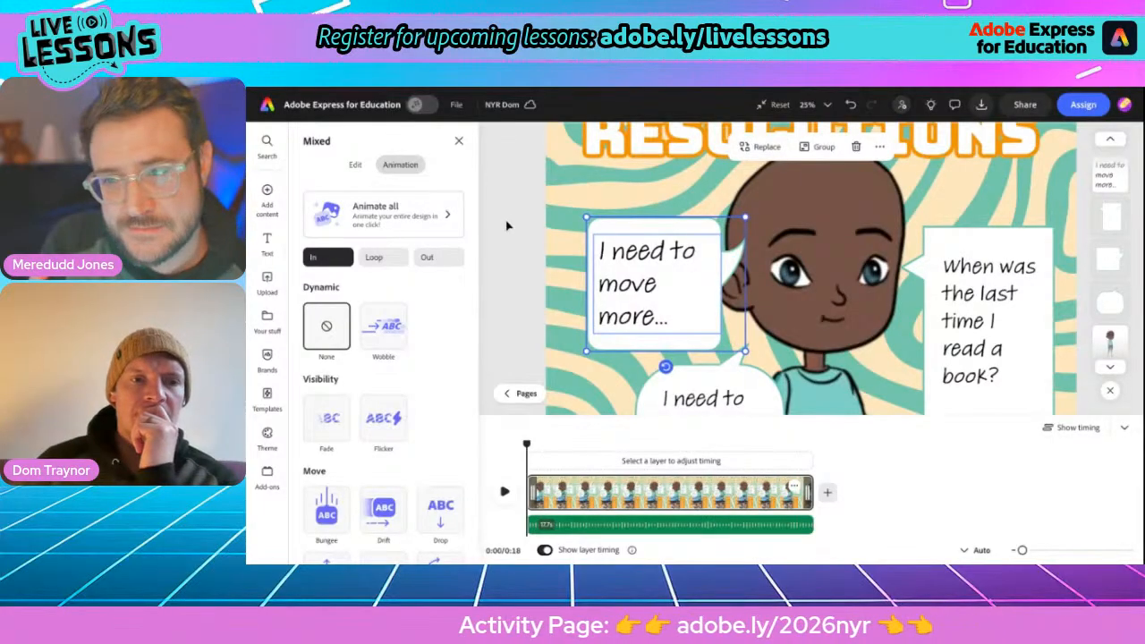
scroll(433, 387, "down", 3)
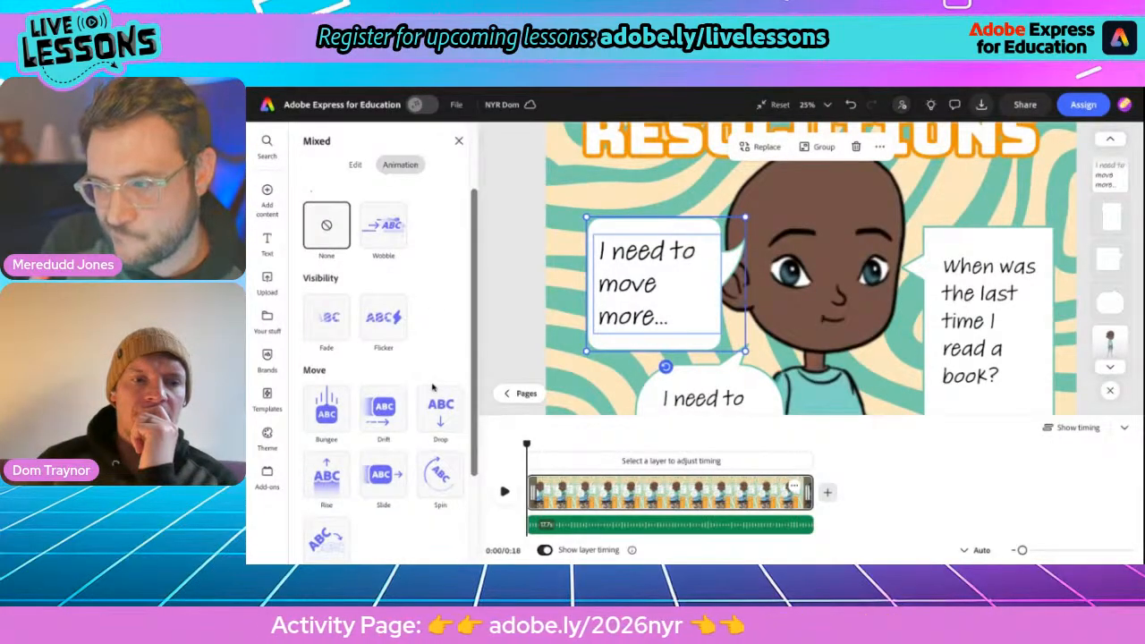
scroll(433, 387, "up", 1)
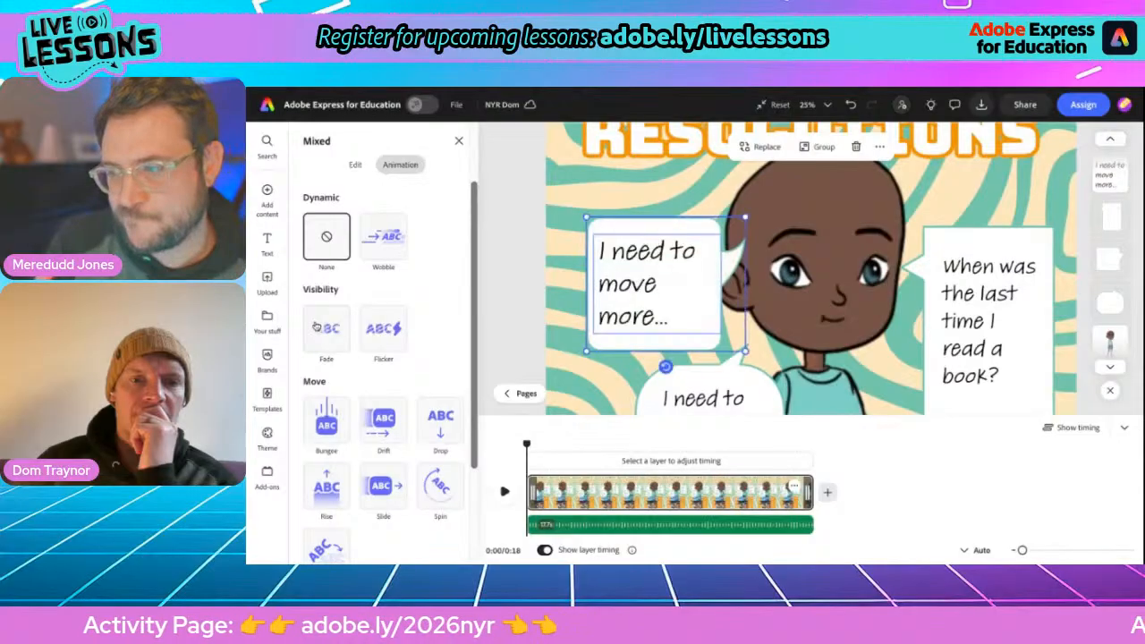
left_click(322, 327)
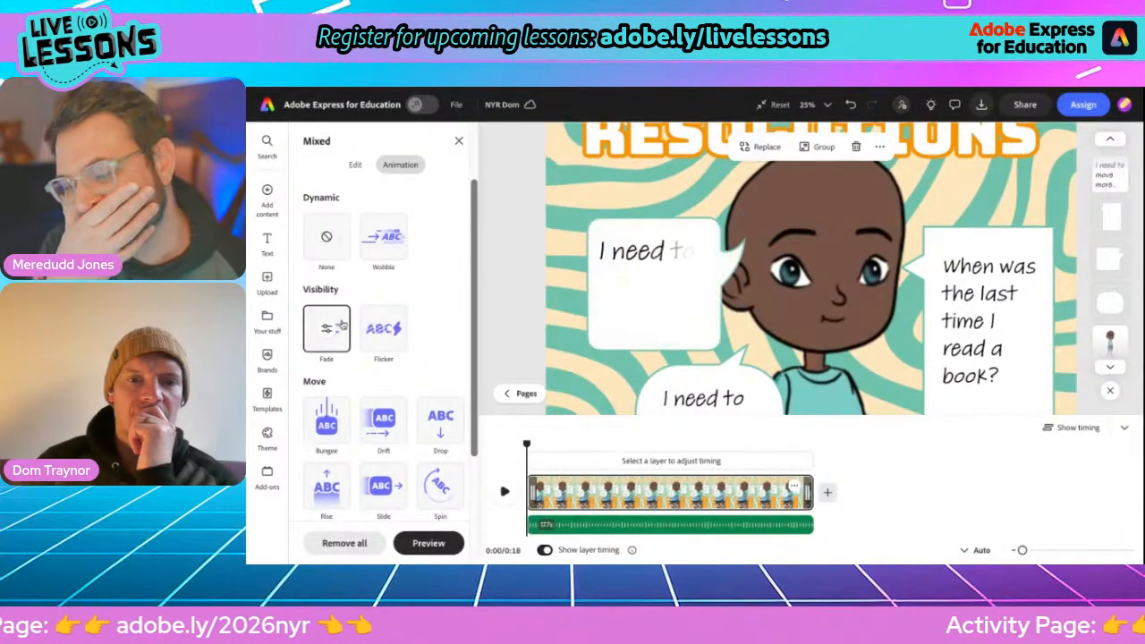
left_click(504, 491)
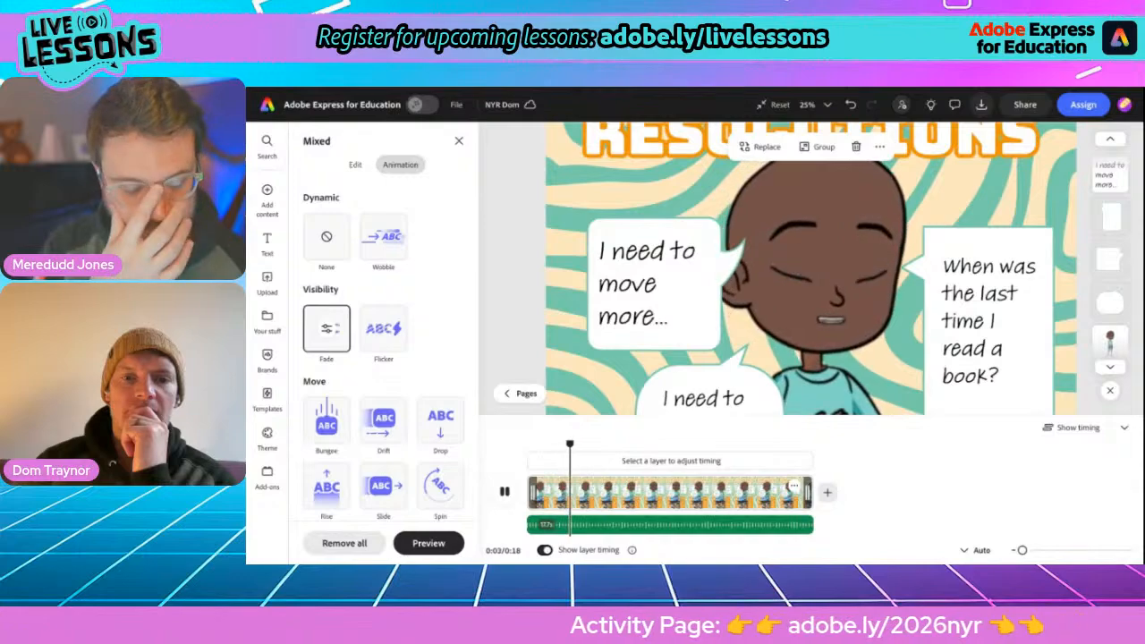
left_click(504, 491)
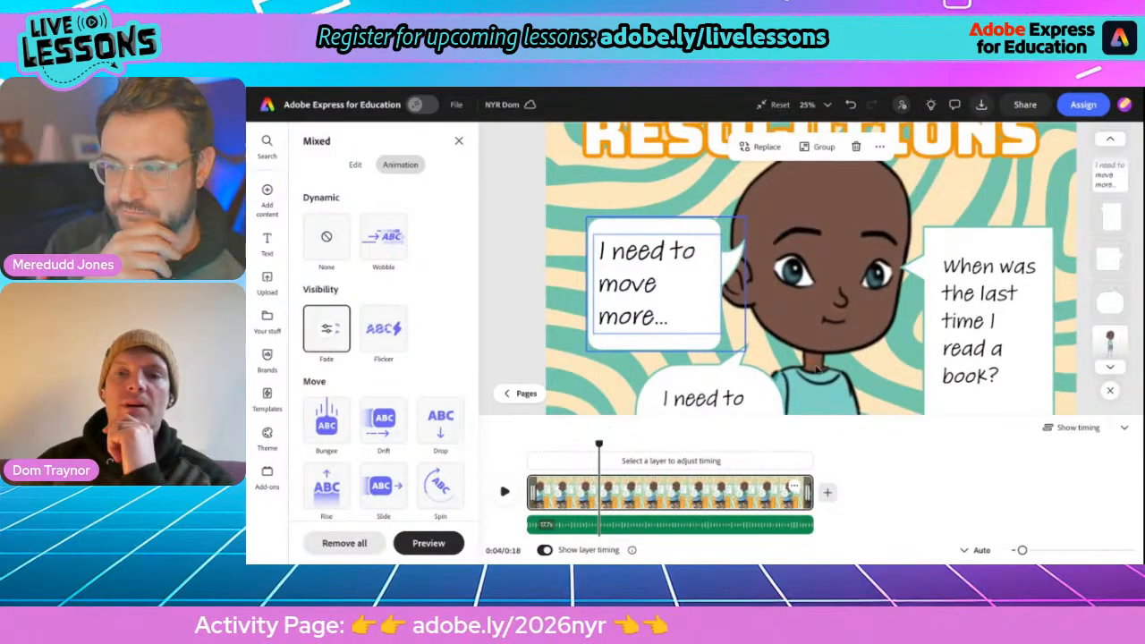
Trim the start of the "When was the last time I read a book?" text and its speech bubble to the playhead at 0:04
scroll(816, 368, "down", 2)
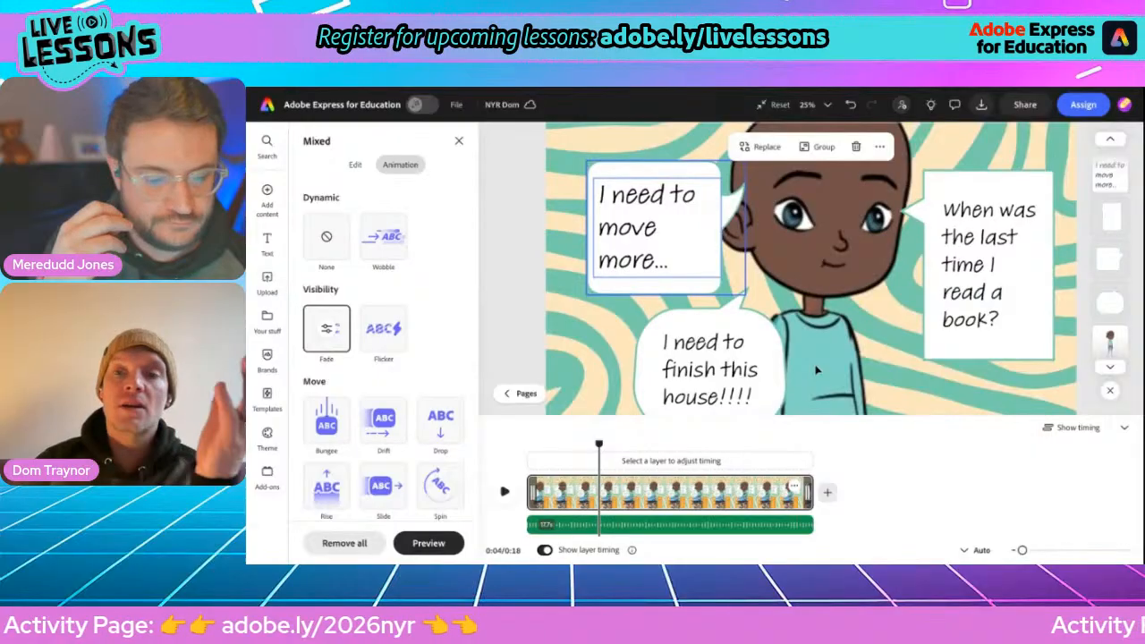
left_click(955, 300)
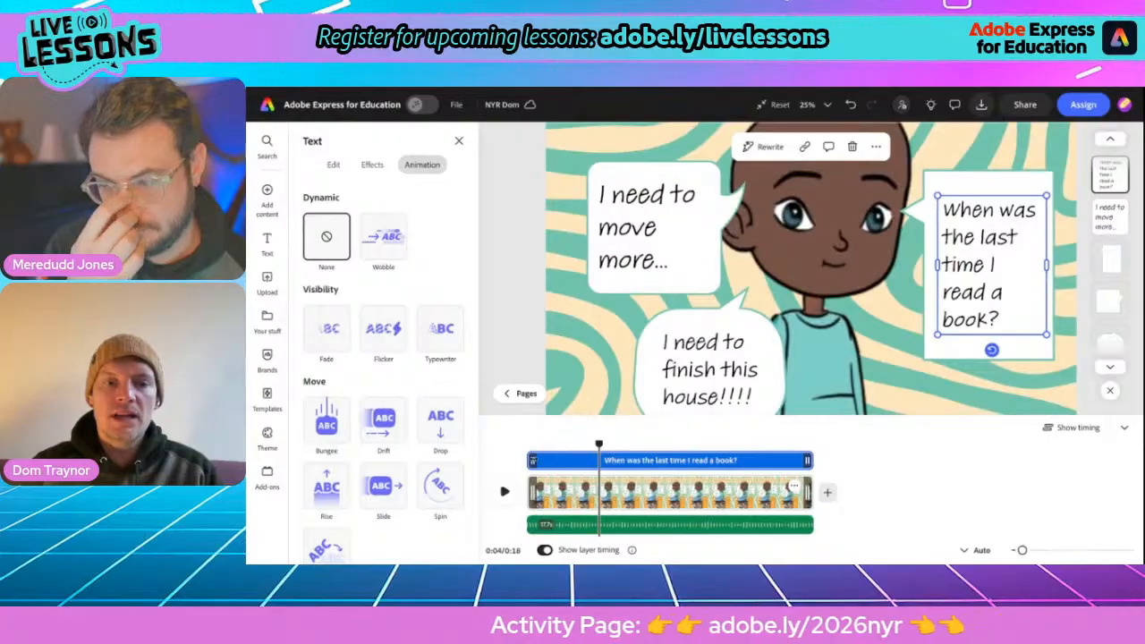
left_click_drag(533, 461, 599, 458)
left_click(934, 352)
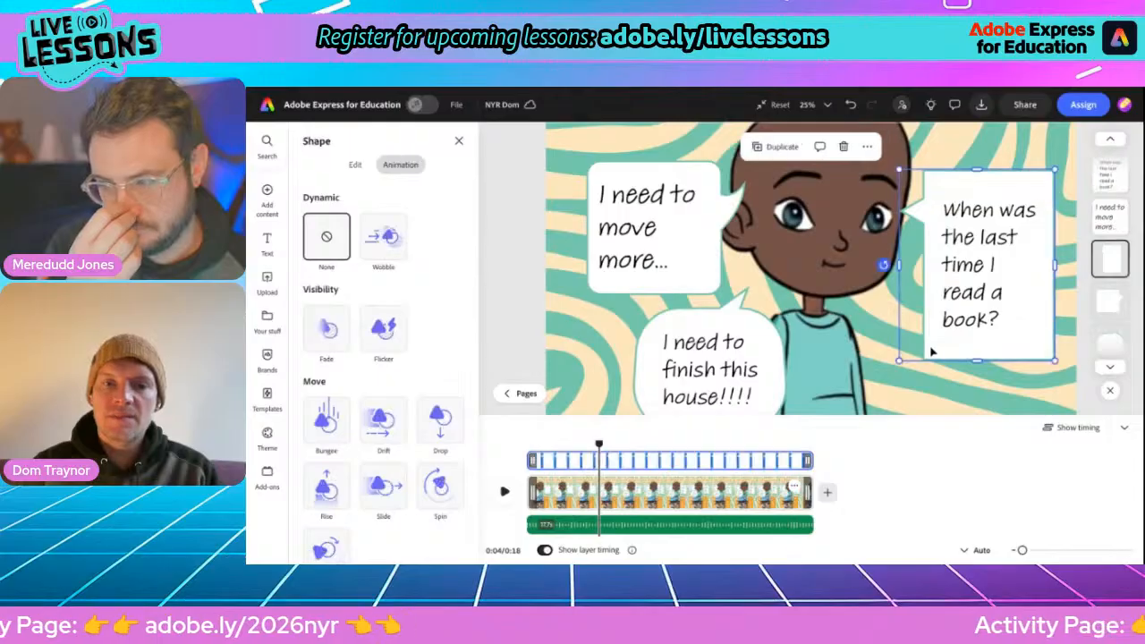
left_click_drag(531, 461, 600, 461)
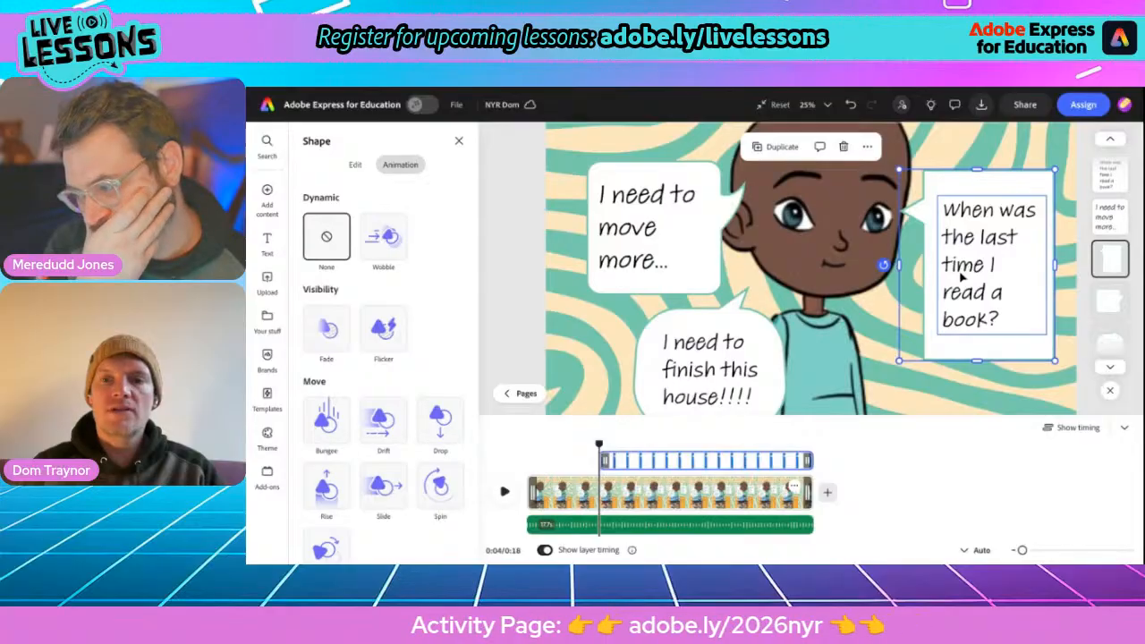
Apply the Fade entrance animation to the book text and its speech bubble, and play the page from the start, pausing at 0:11
left_click(992, 268, "shift")
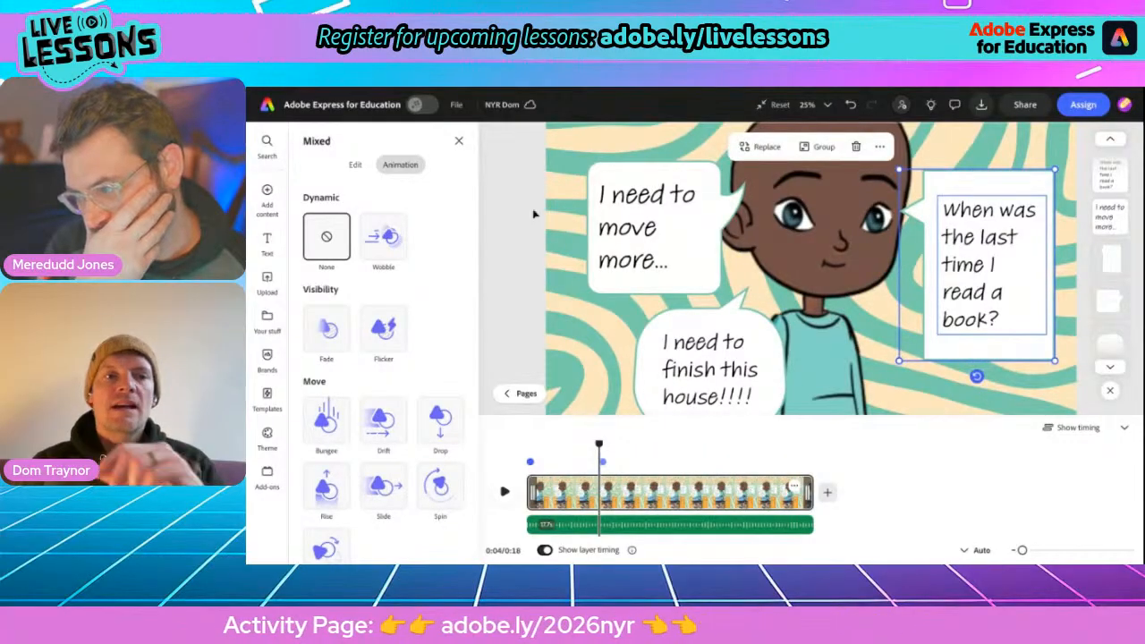
left_click(331, 342)
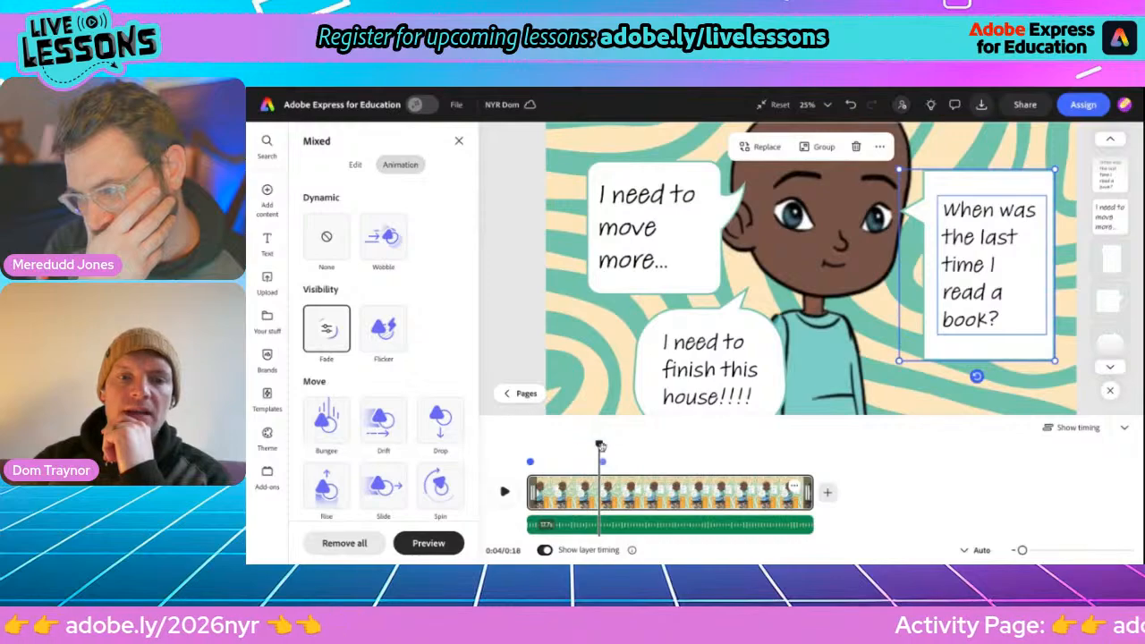
left_click_drag(601, 446, 527, 445)
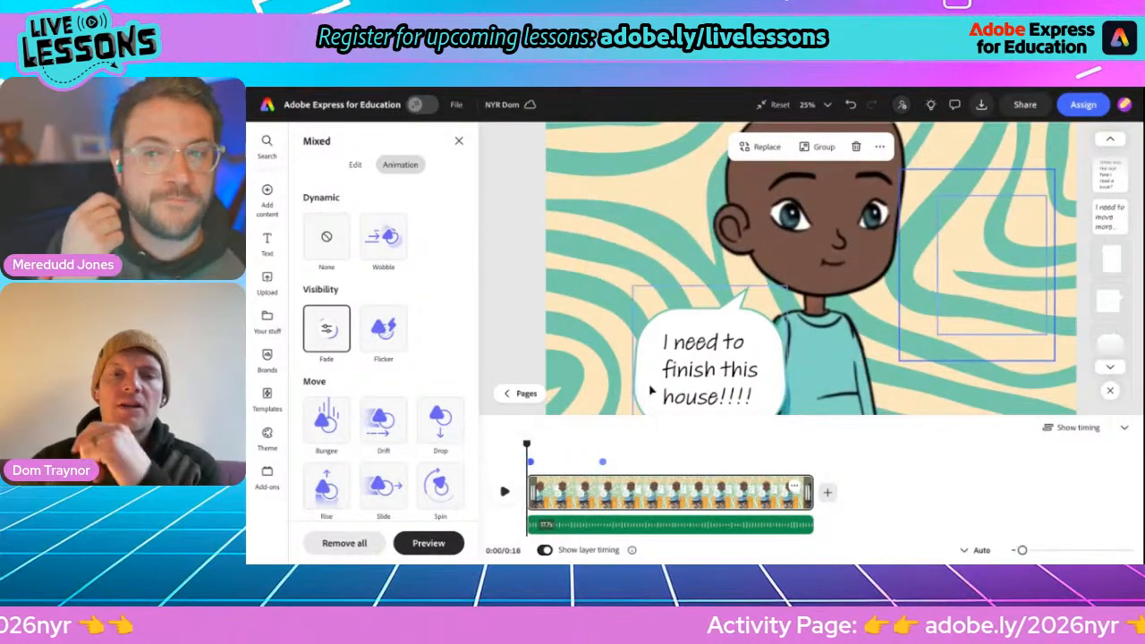
scroll(650, 391, "down", 5)
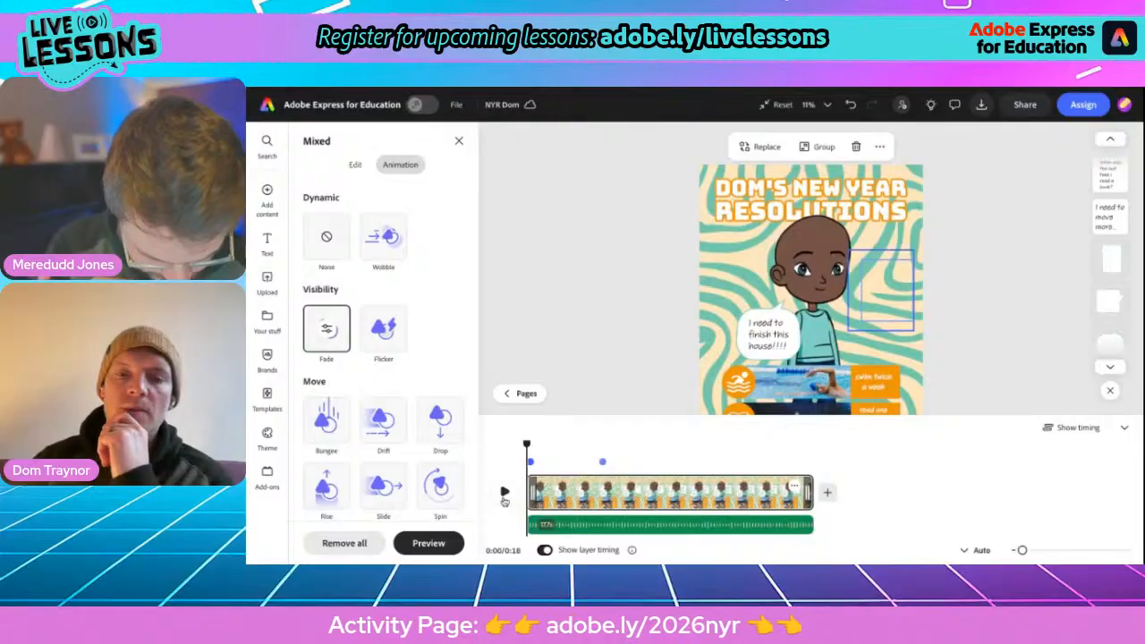
left_click(505, 493)
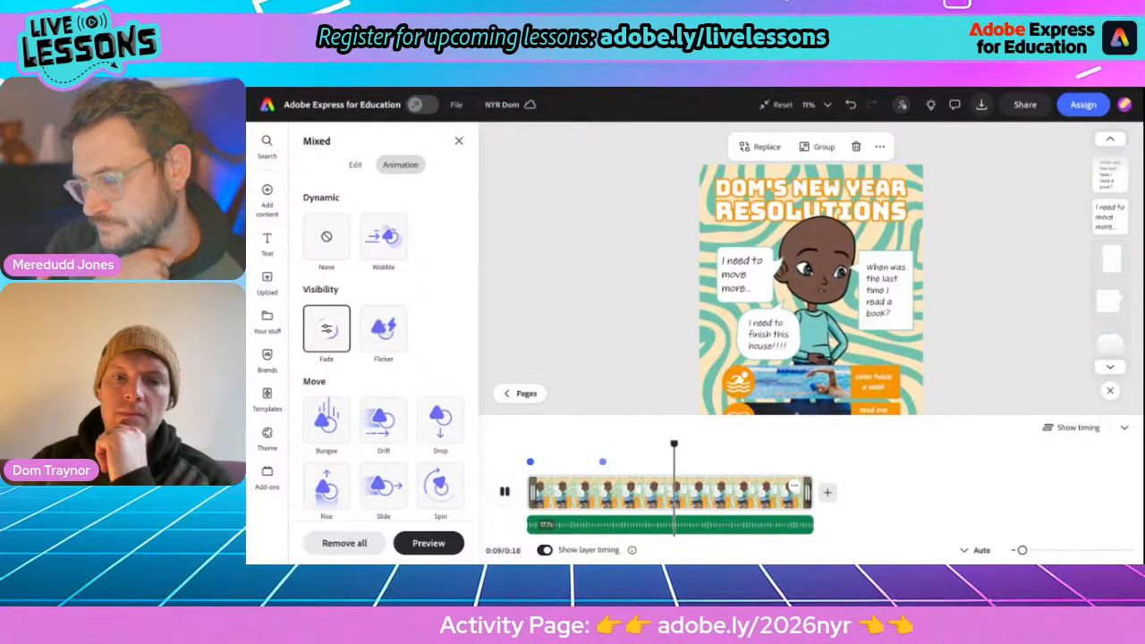
key("space")
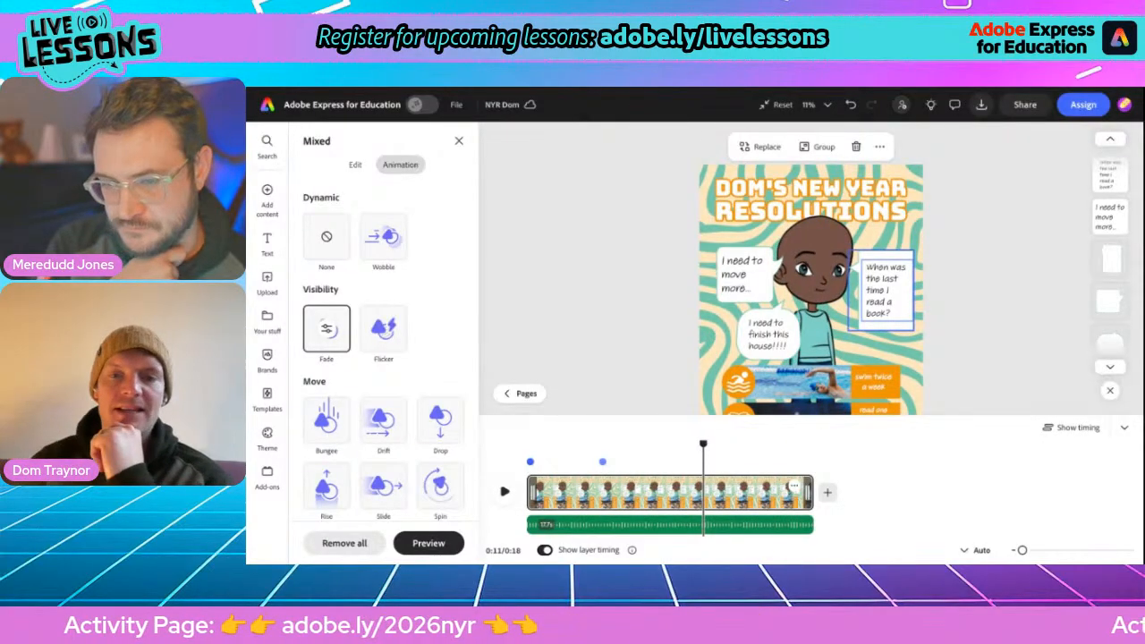
Group the "I need to finish this house!!!!" text with its speech bubble and trim the group's start to 0:11
left_click(763, 338)
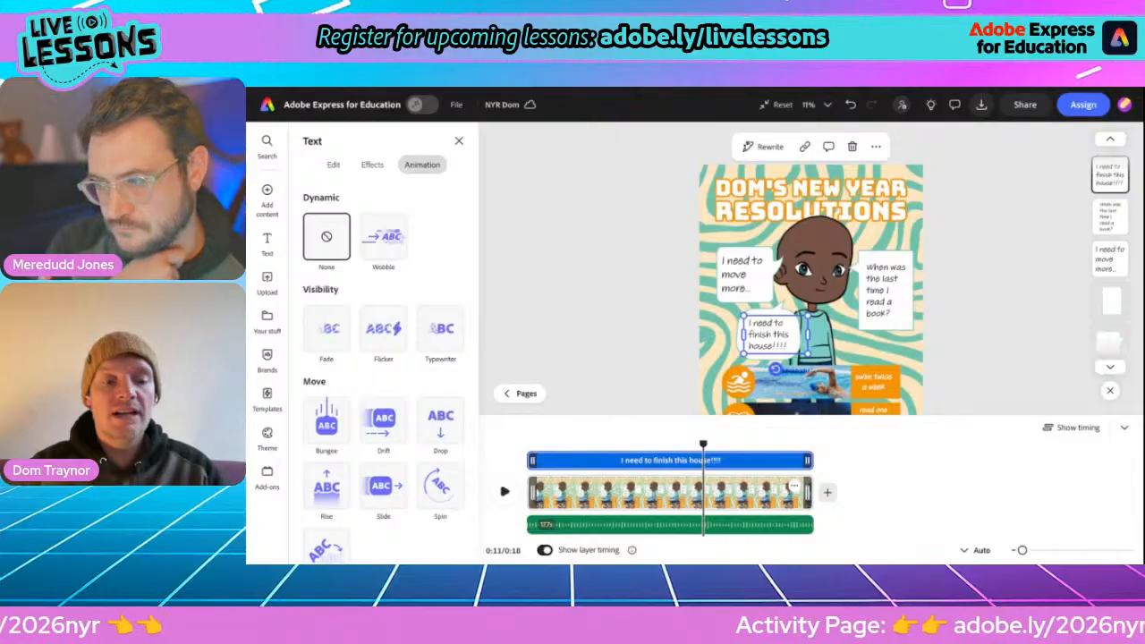
left_click(758, 317)
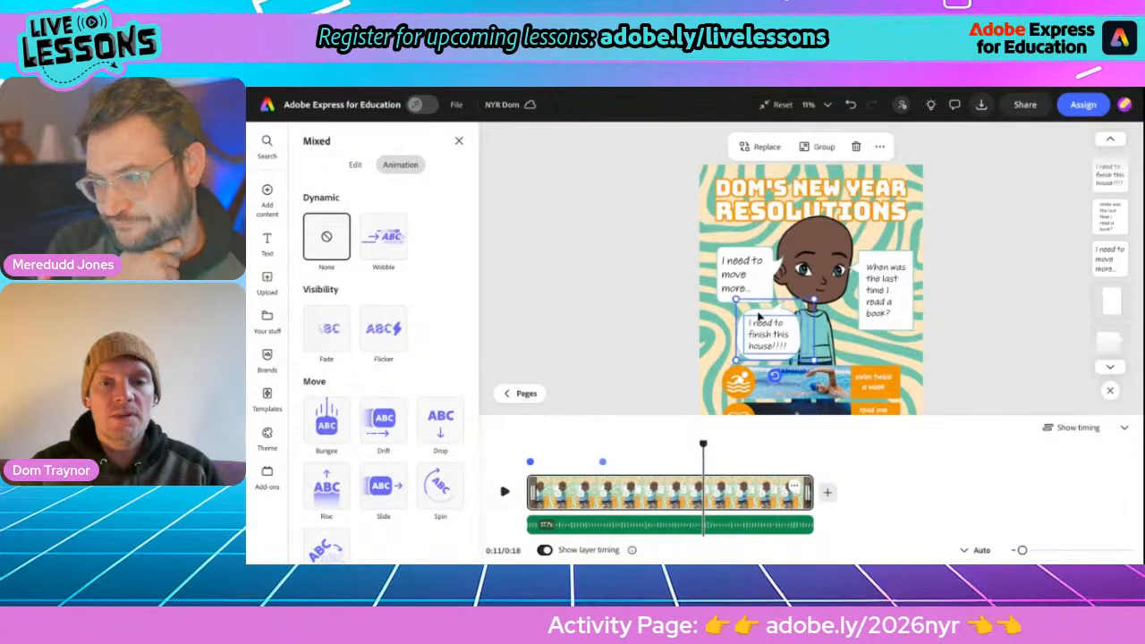
left_click(821, 147)
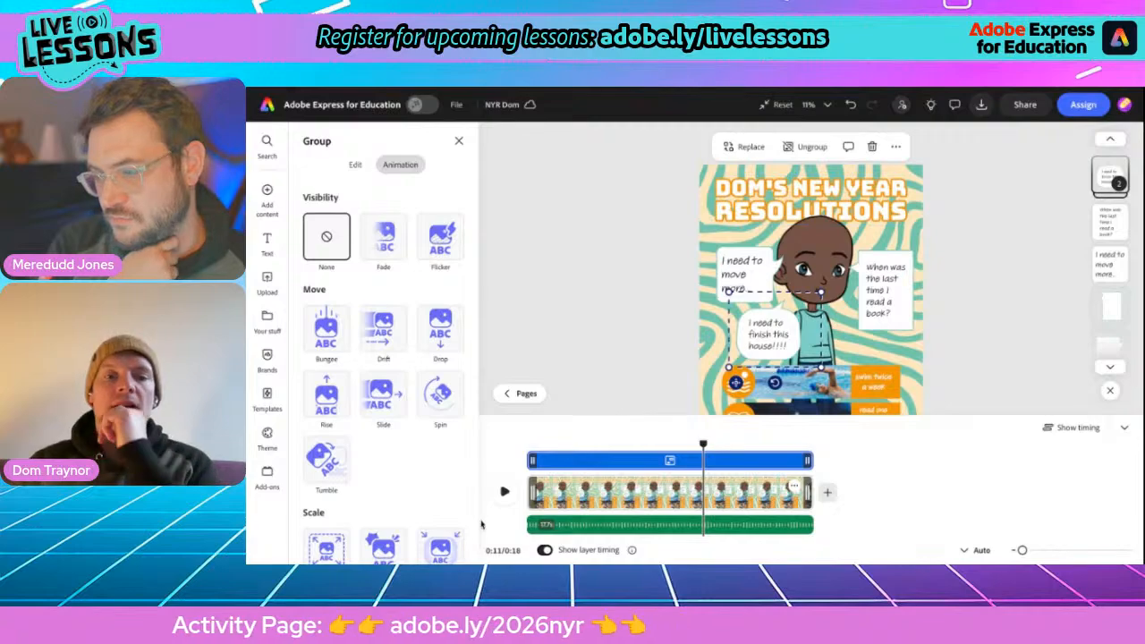
left_click_drag(532, 460, 704, 460)
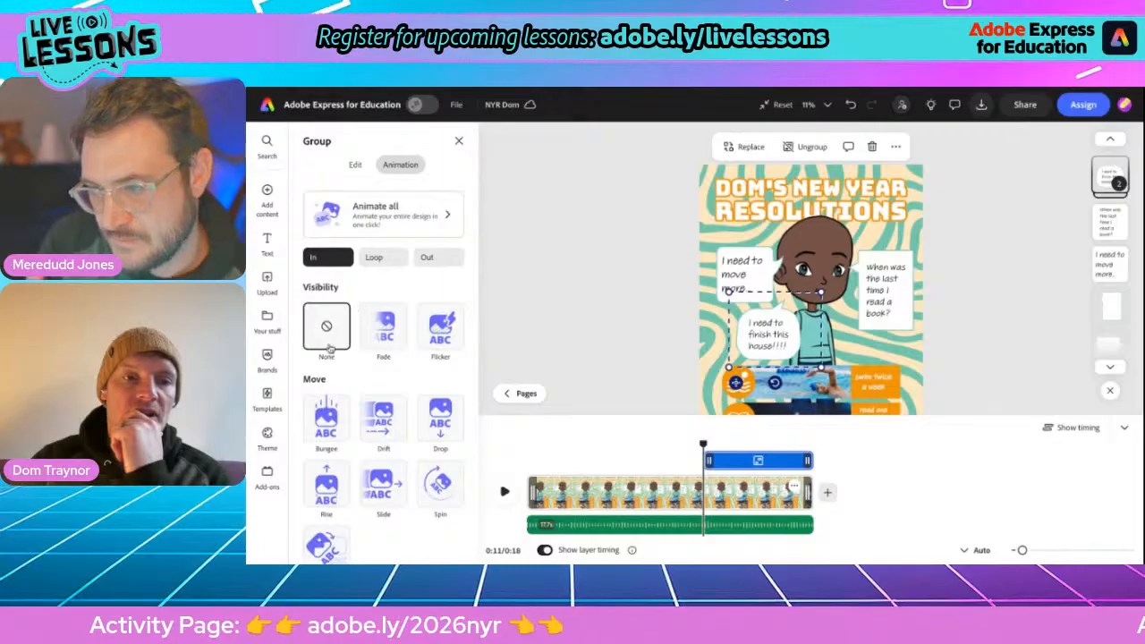
Apply the Fade entrance animation to the house speech bubble group and play the page from the start to check it
scroll(327, 407, "down", 2)
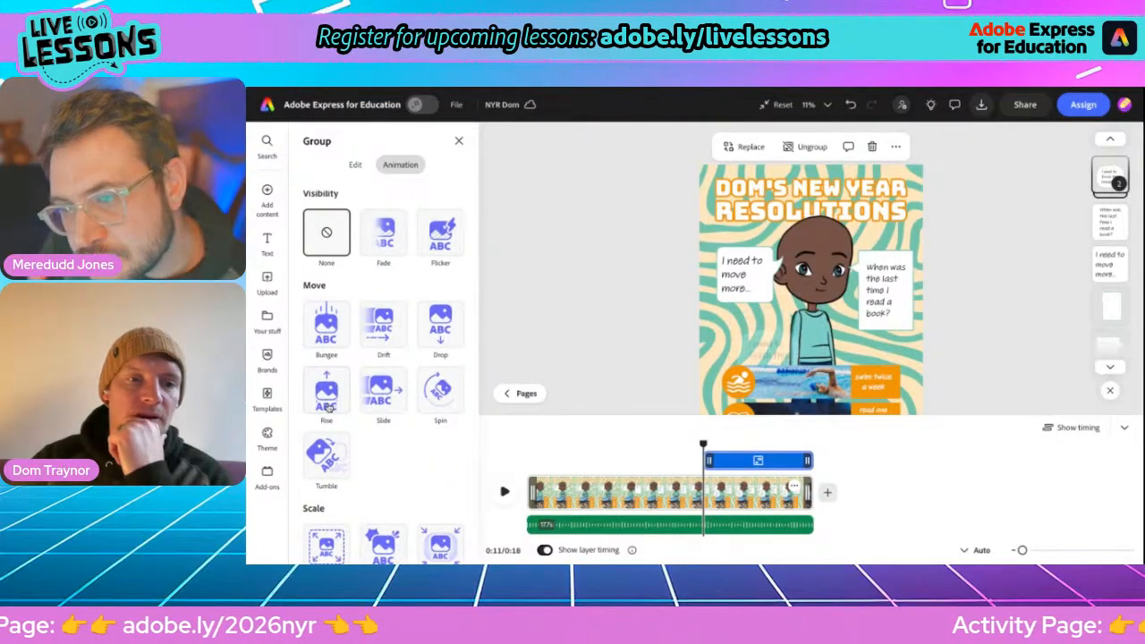
left_click(382, 244)
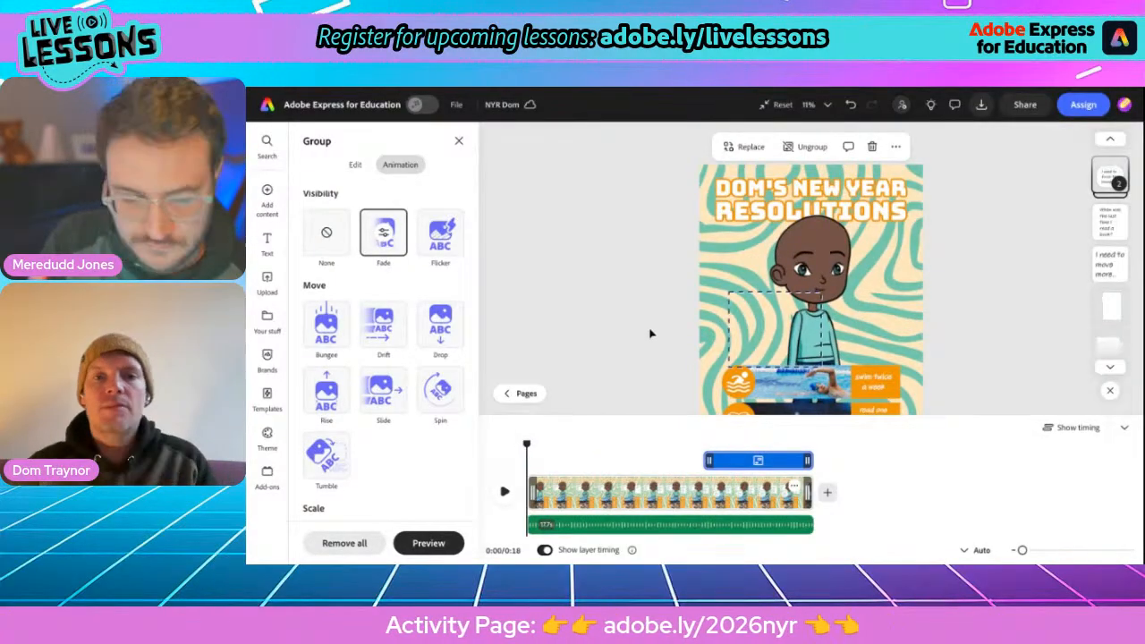
scroll(751, 285, "down", 5)
left_click(677, 331)
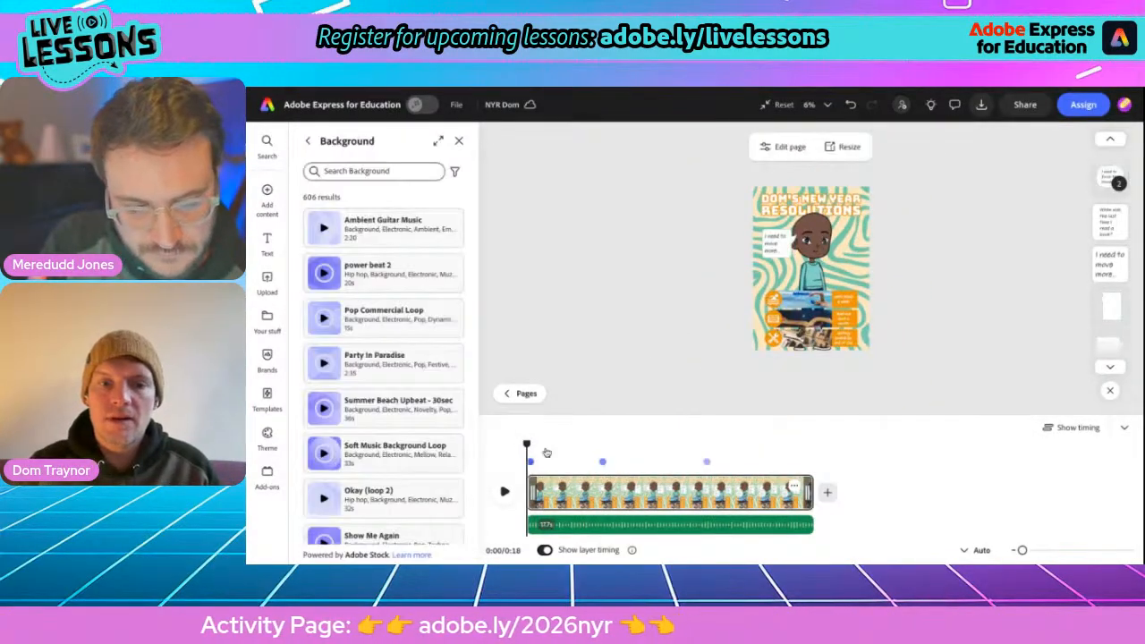
left_click(505, 493)
scroll(686, 313, "up", 4)
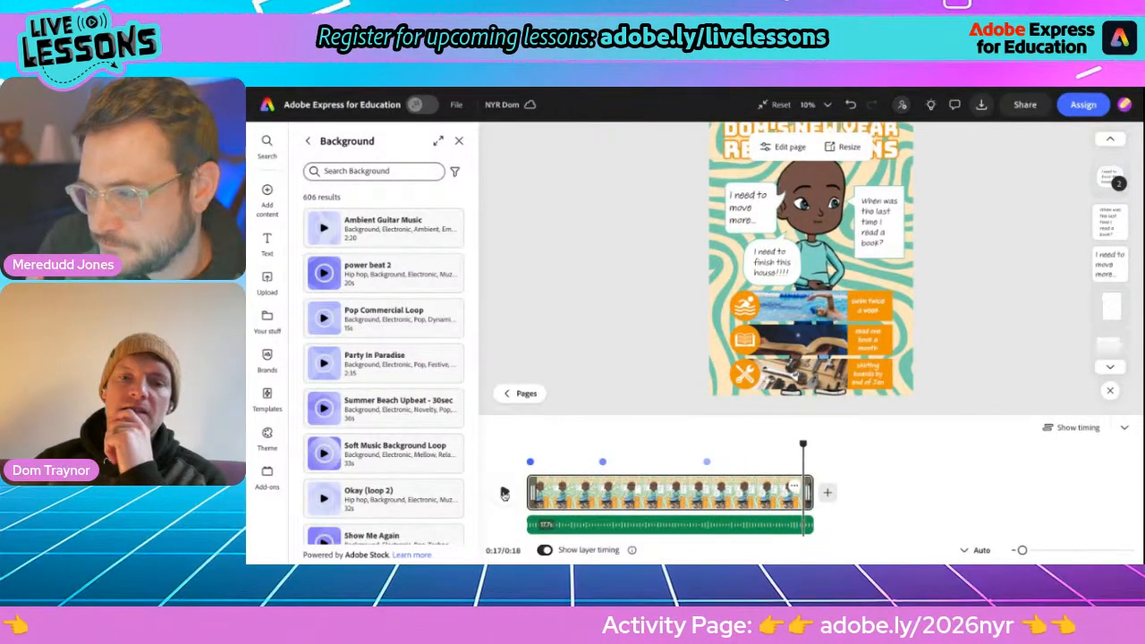
Compare the Fade settings of the house speech bubble group with those of the "I need to move more..." text
left_click(707, 466)
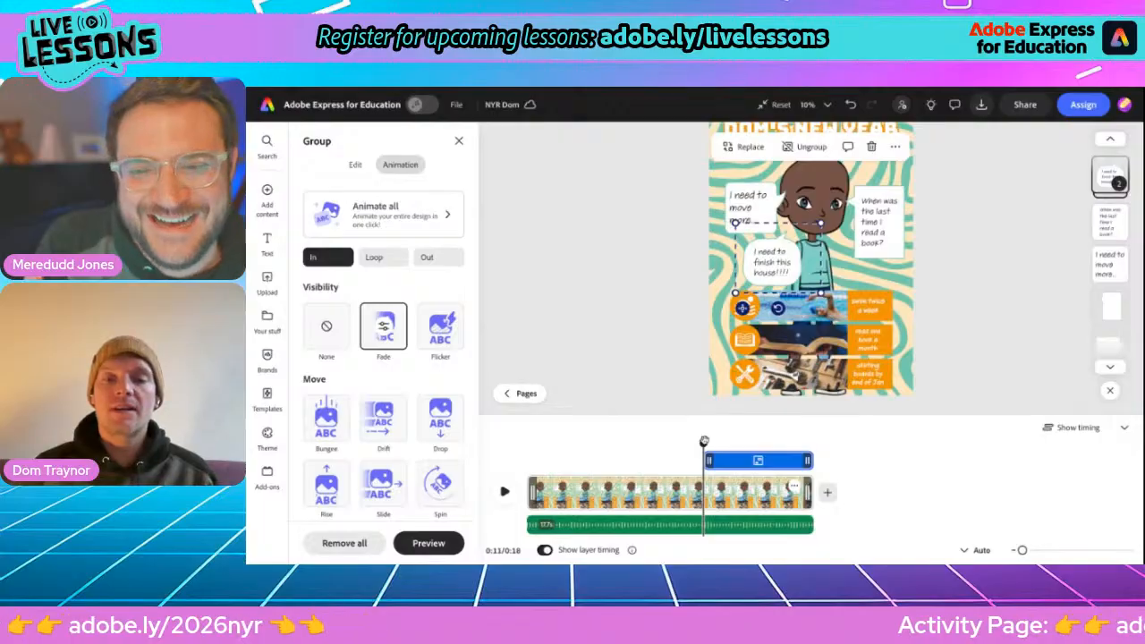
mouse_move(704, 440)
left_mouse_down()
mouse_move(682, 440)
mouse_move(712, 440)
left_mouse_up()
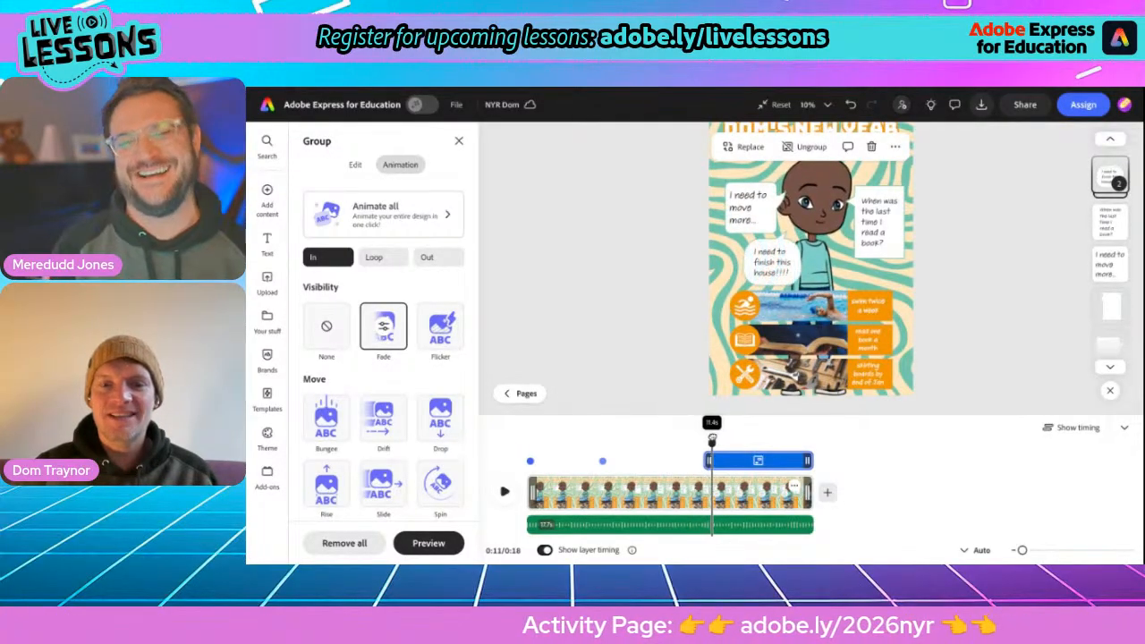
left_click(387, 331)
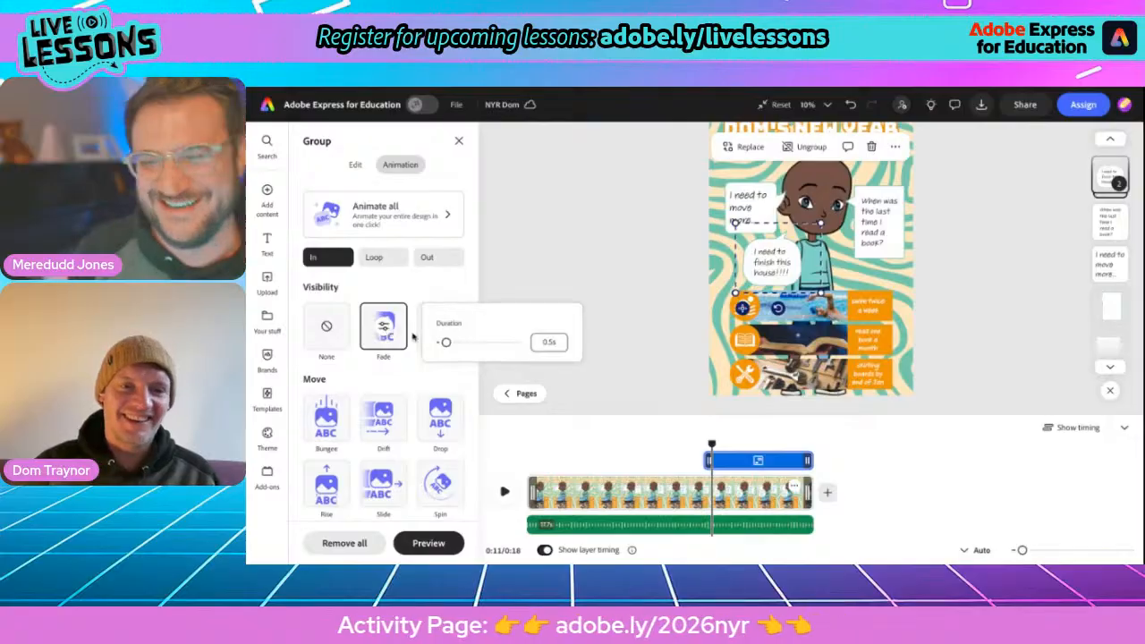
left_click(738, 218)
left_click(737, 217)
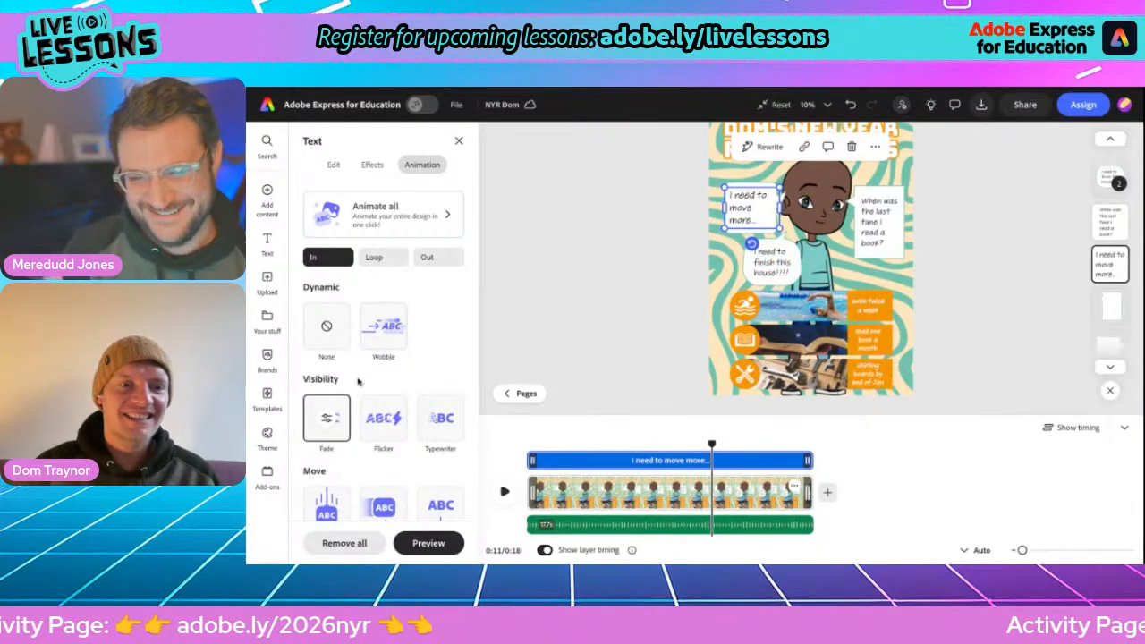
left_click(327, 418)
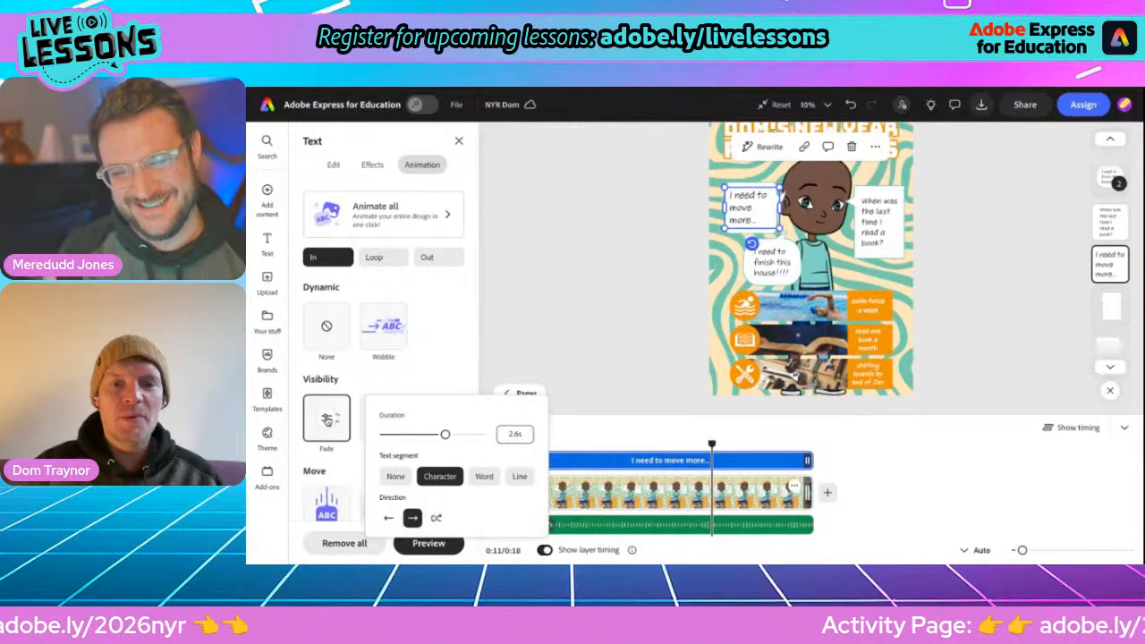
Set the house speech bubble group's Fade duration to 2.6 s and play the page from shortly before the group appears
left_click(772, 270)
left_click(772, 270)
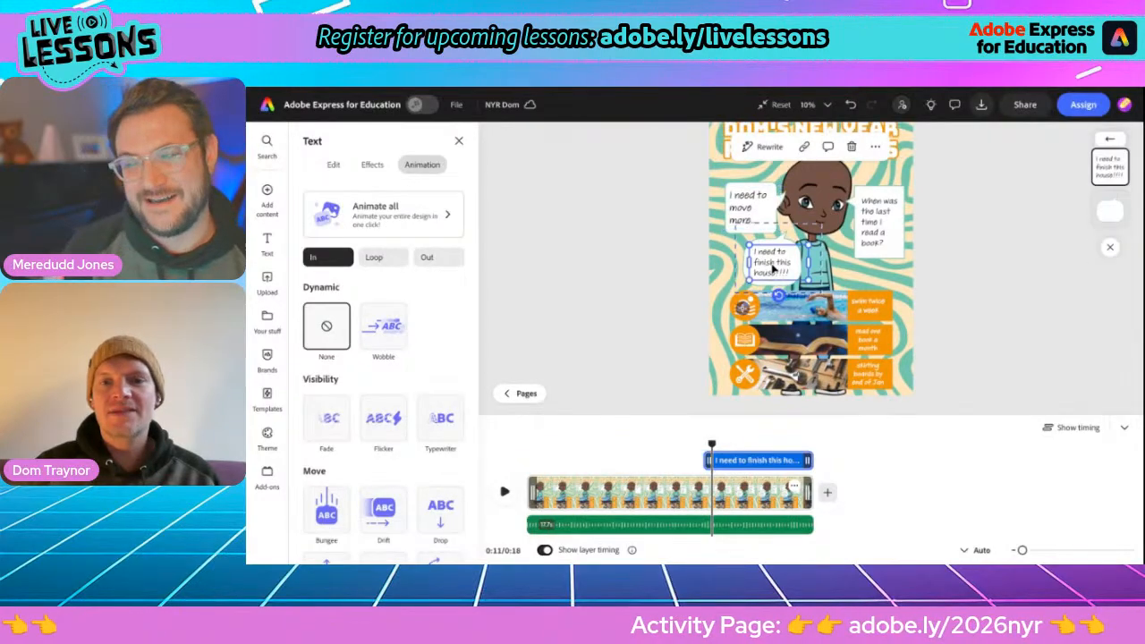
left_click(743, 307)
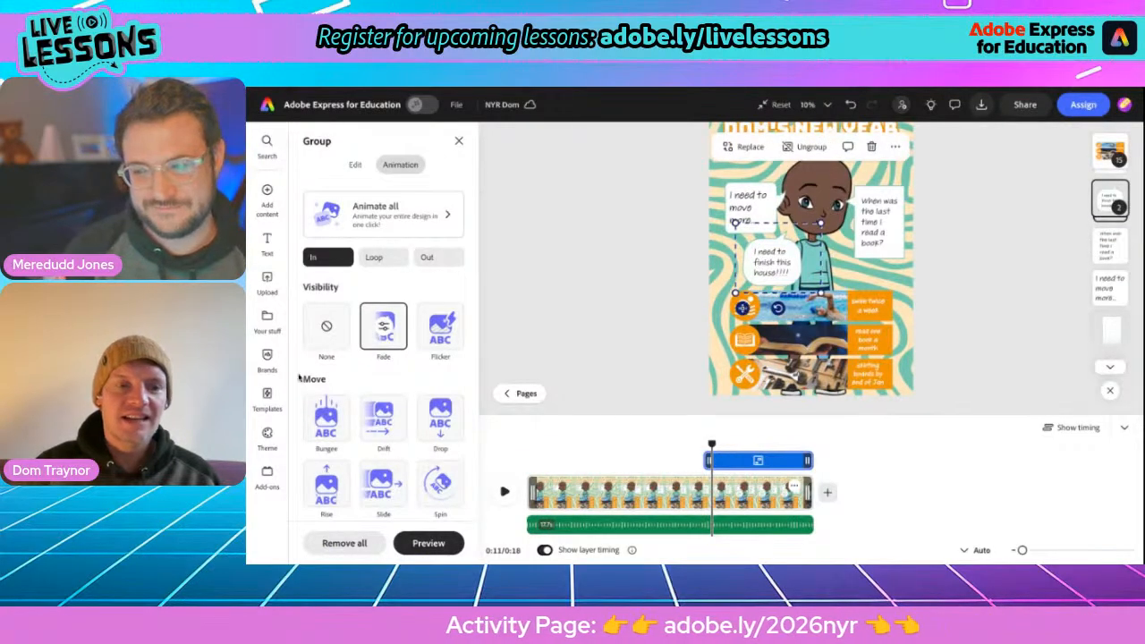
left_click(382, 330)
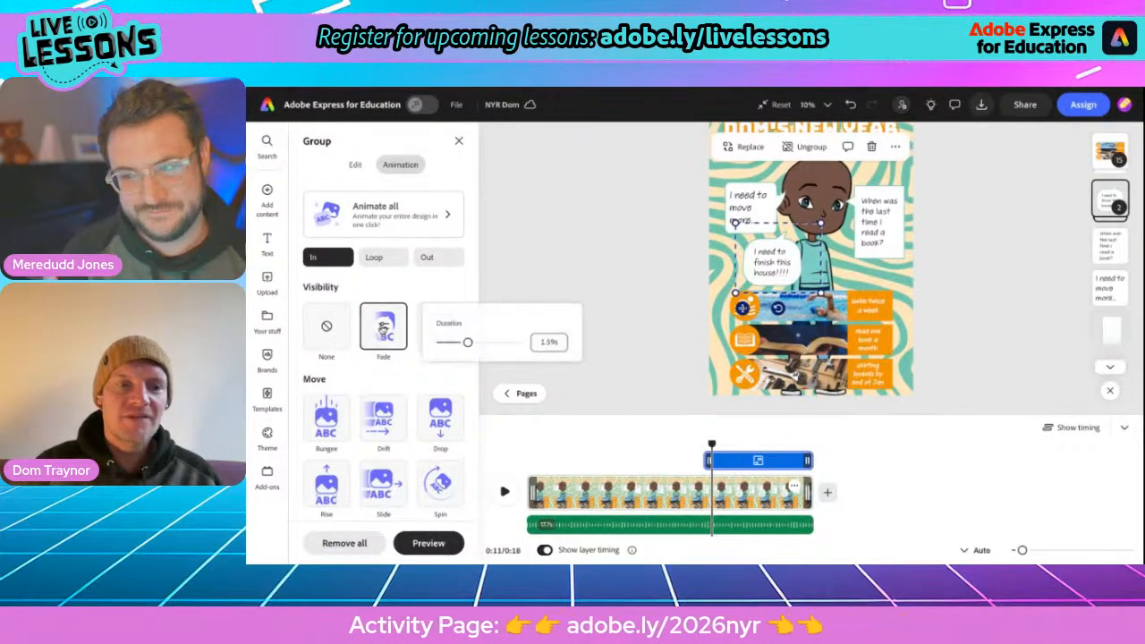
left_click(543, 339)
type("2.6")
key("Return")
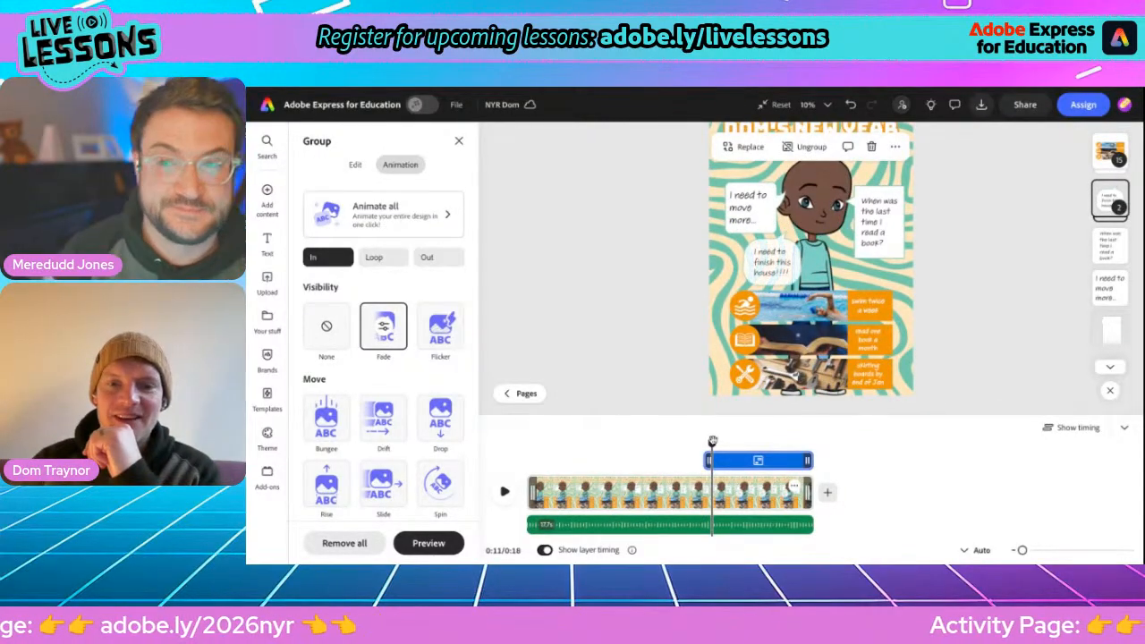
left_click_drag(711, 444, 674, 441)
left_click(504, 494)
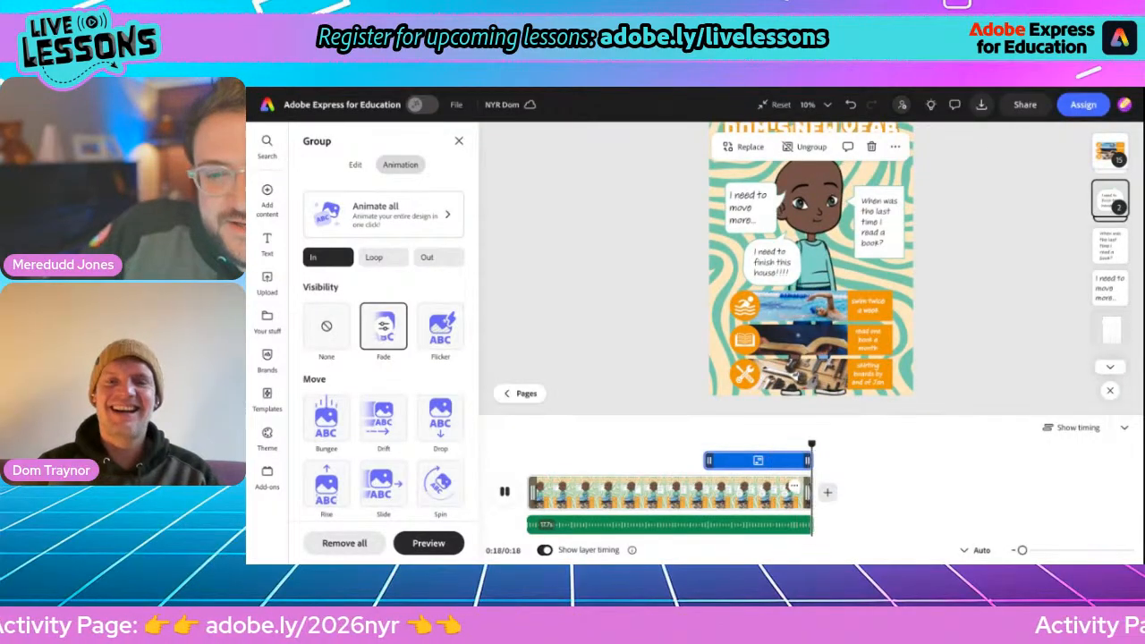
left_click(550, 263)
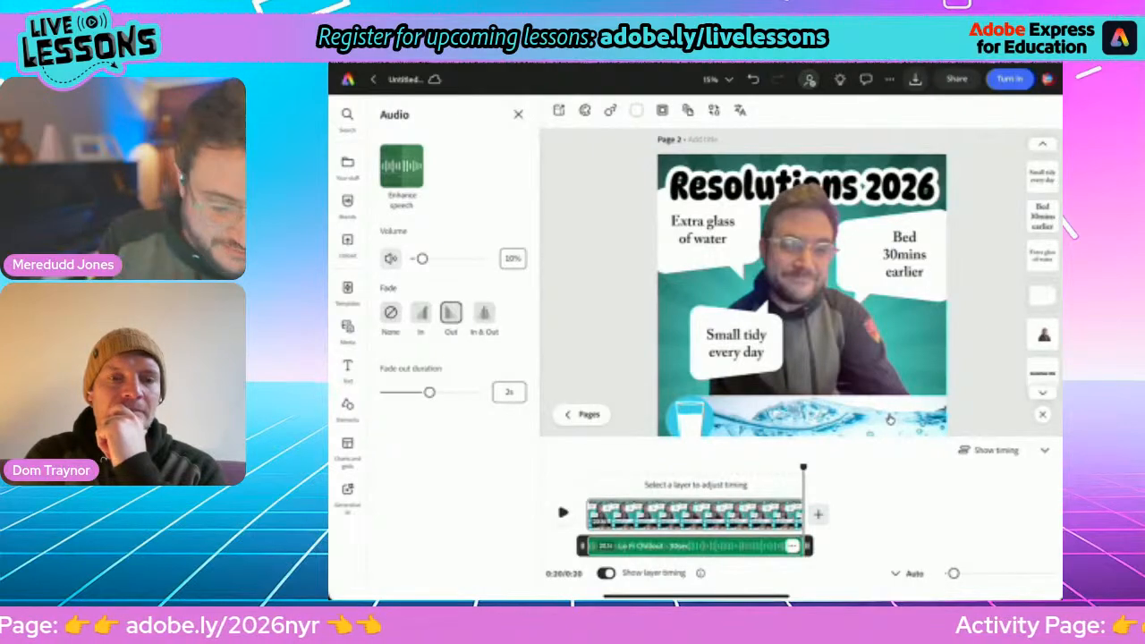
Apply the Typewriter entrance animation to the "Extra glass of water", "Bed 30mins earlier" and "Small tidy every day" texts on page 2
left_click(702, 230)
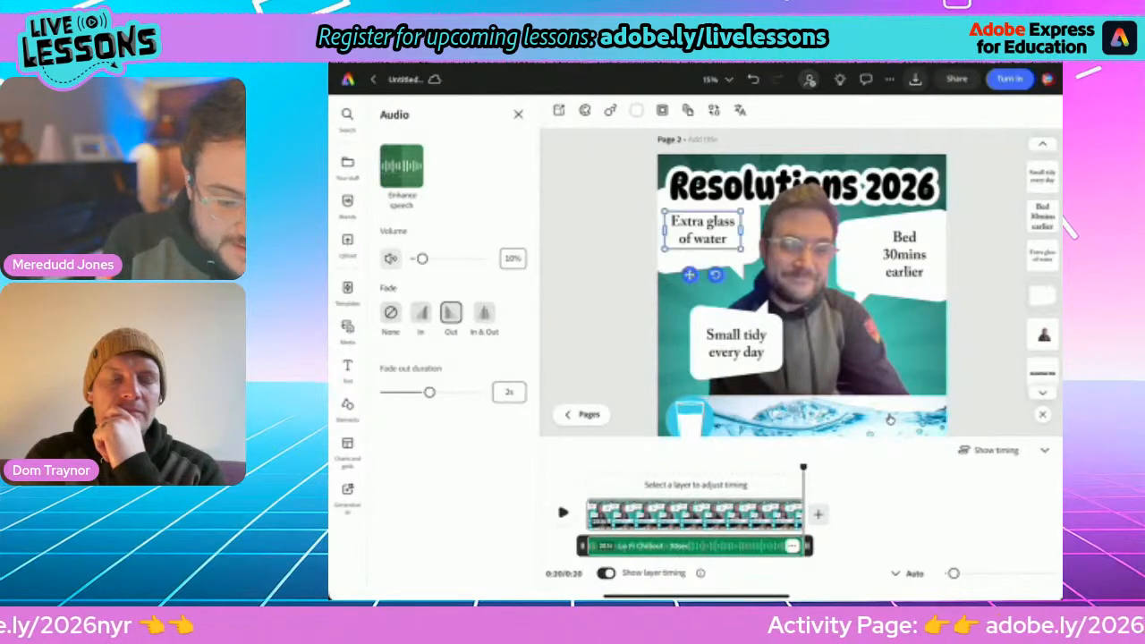
left_click(490, 141)
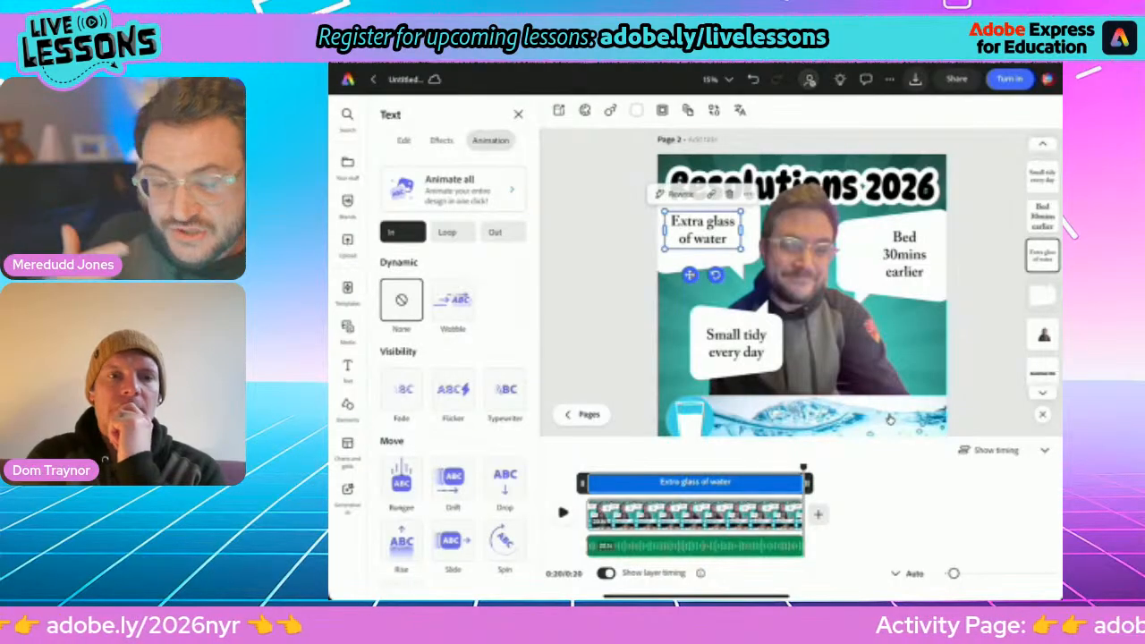
left_click(506, 389)
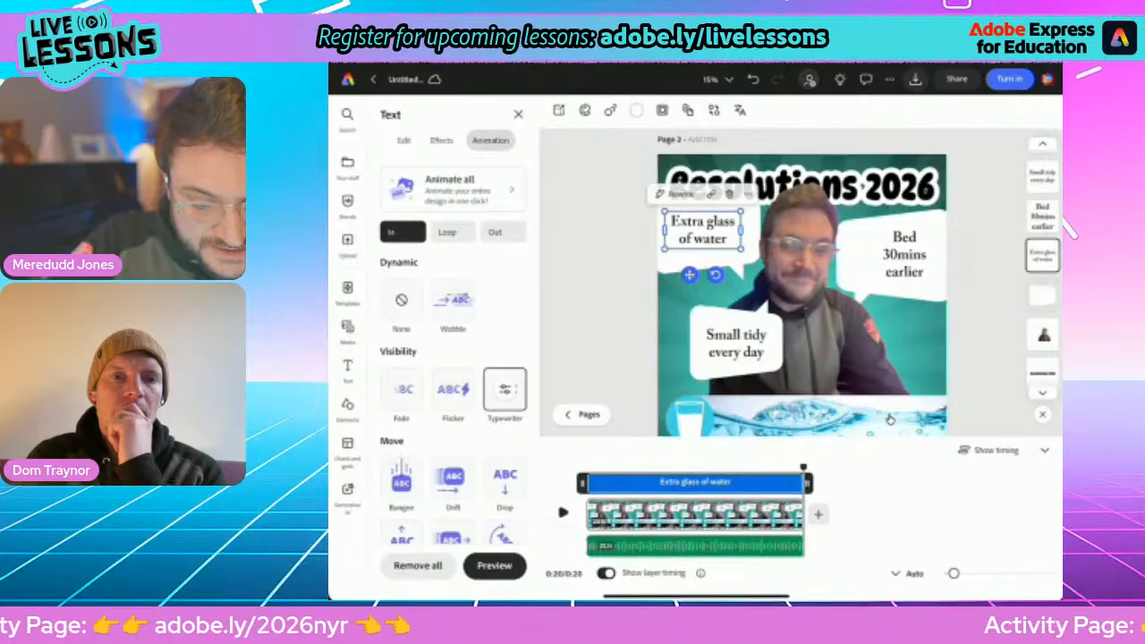
left_click(905, 255)
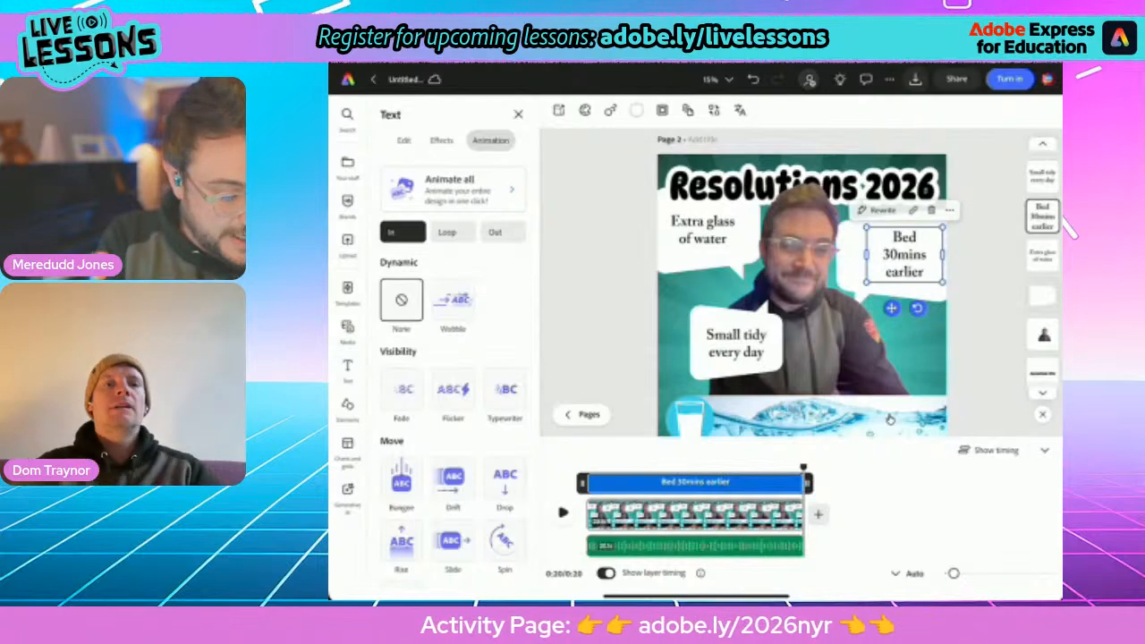
left_click(505, 390)
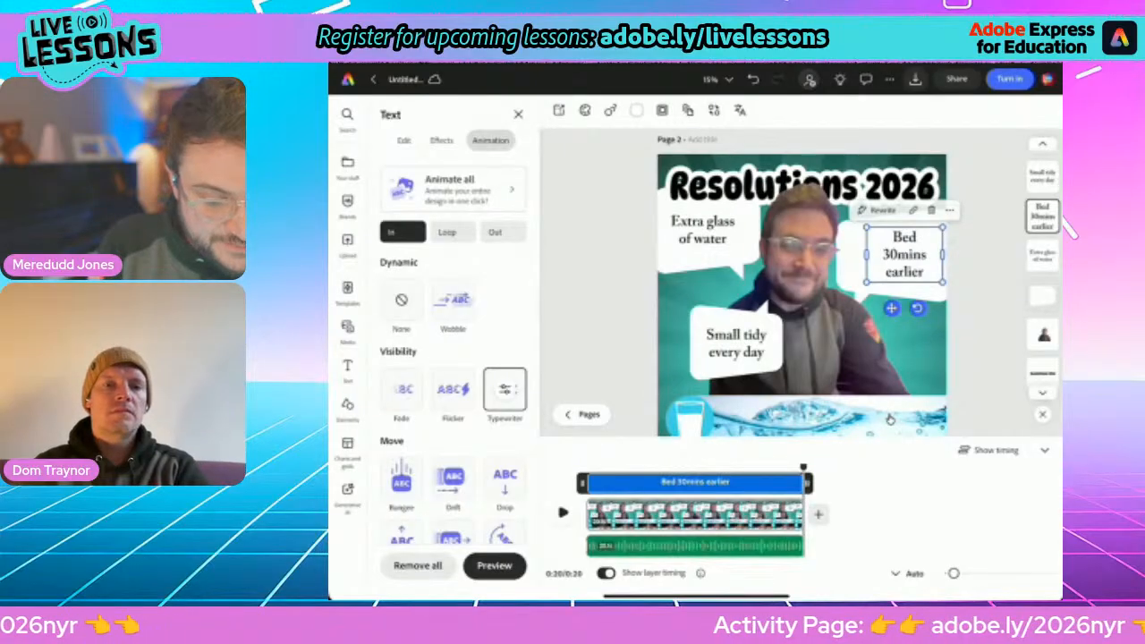
left_click(736, 343)
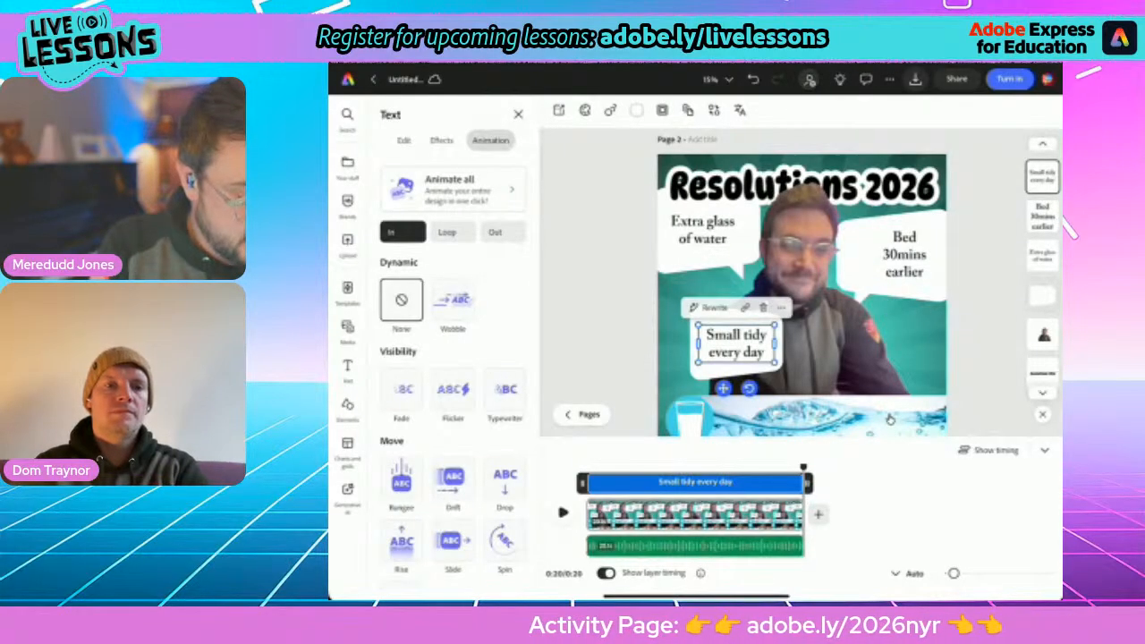
left_click(505, 390)
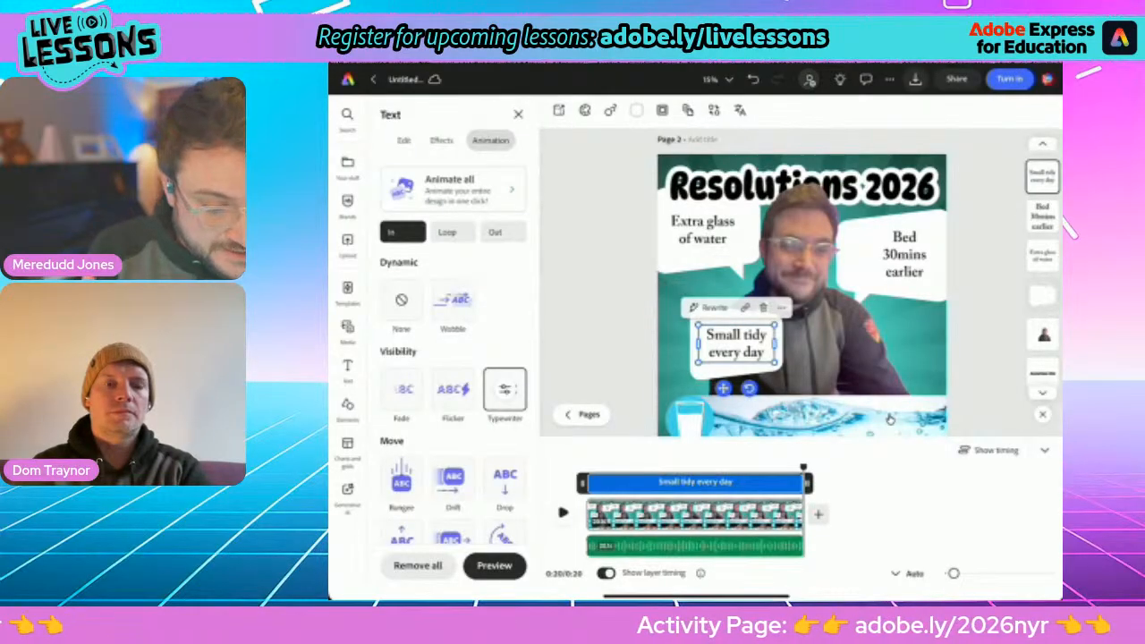
Apply the Fade entrance animation to the three speech bubble shapes behind the water, bed and tidy texts
left_click(812, 313)
left_click(737, 369)
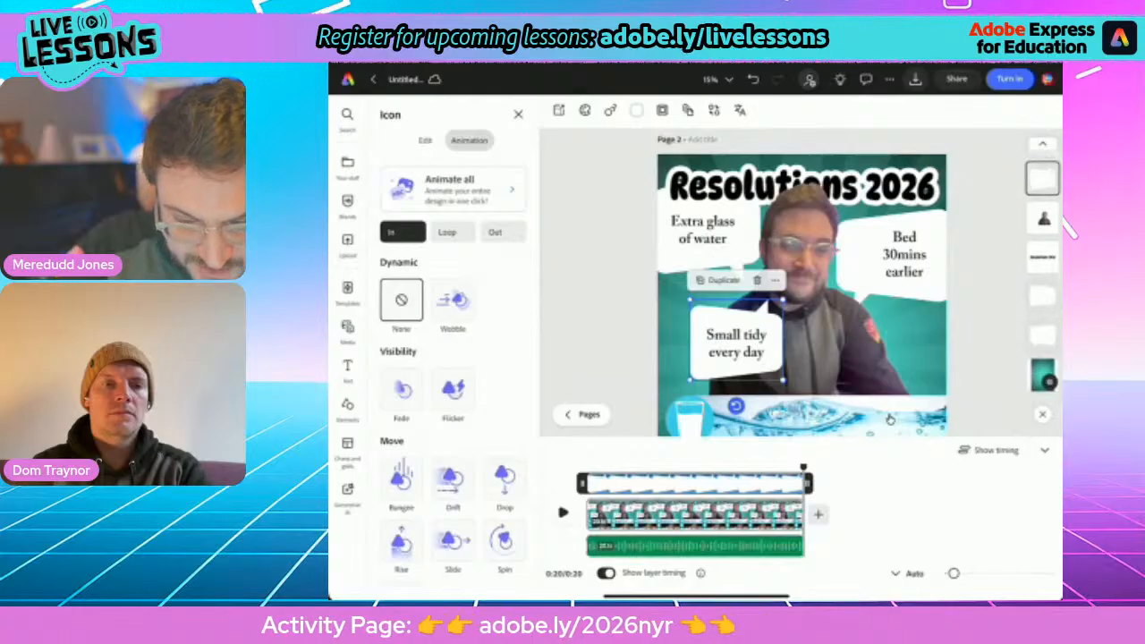
left_click(1042, 342)
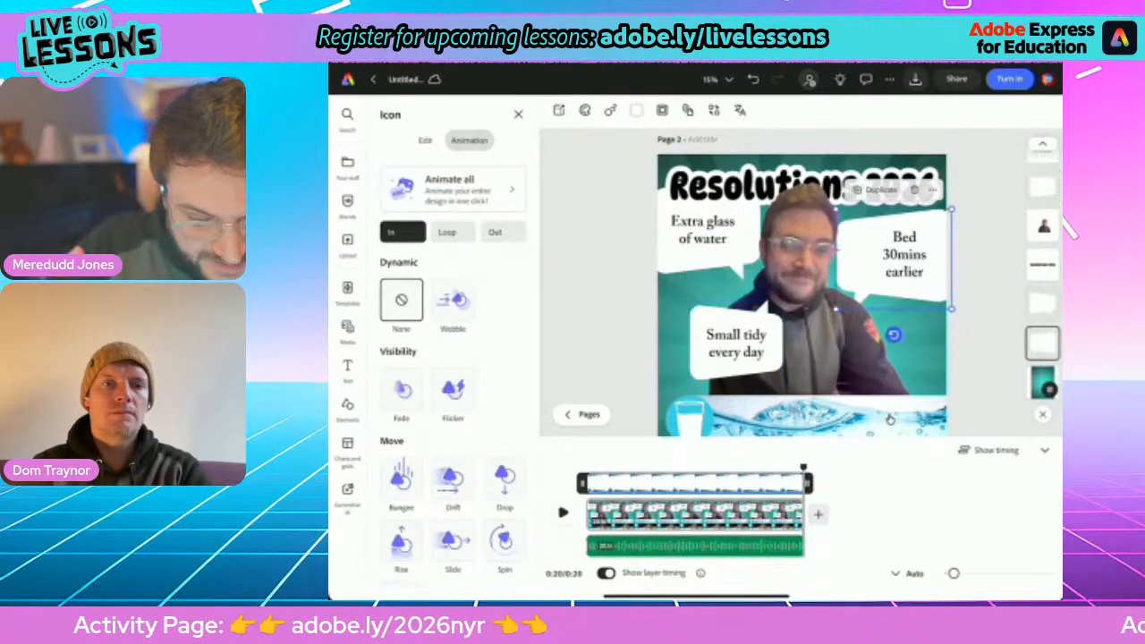
left_click(1042, 304)
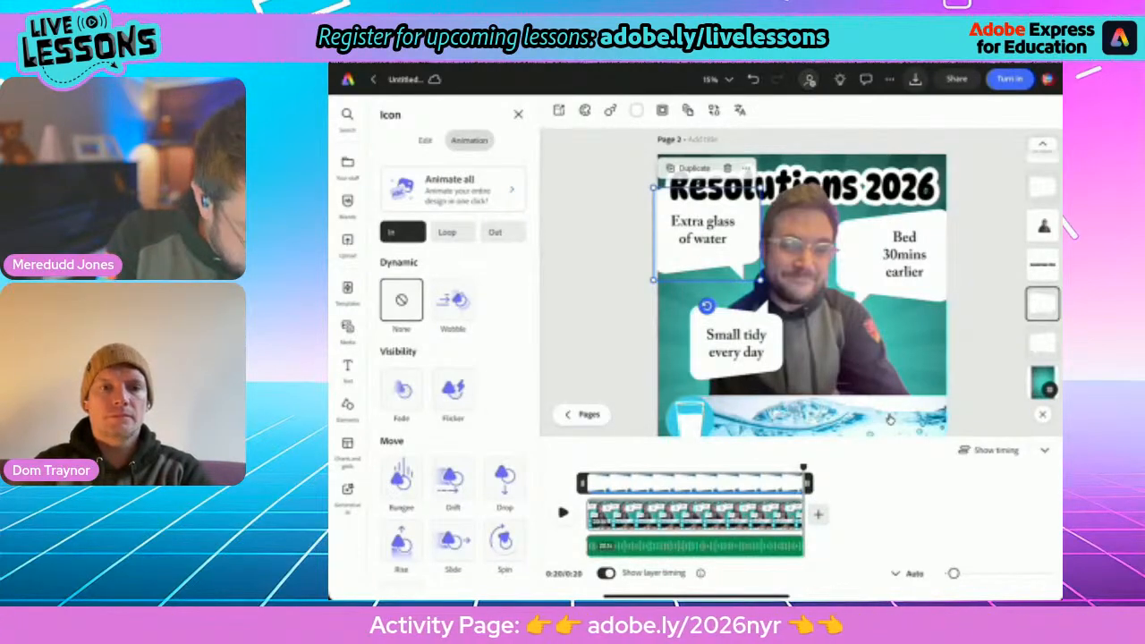
left_click(401, 390)
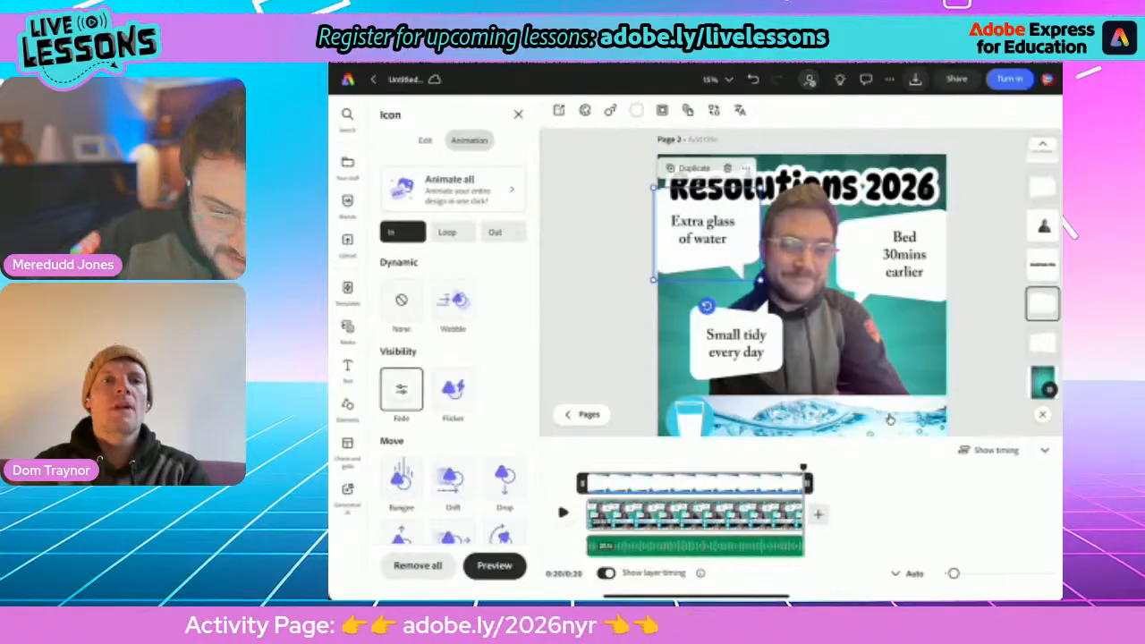
left_click(860, 260)
left_click(401, 390)
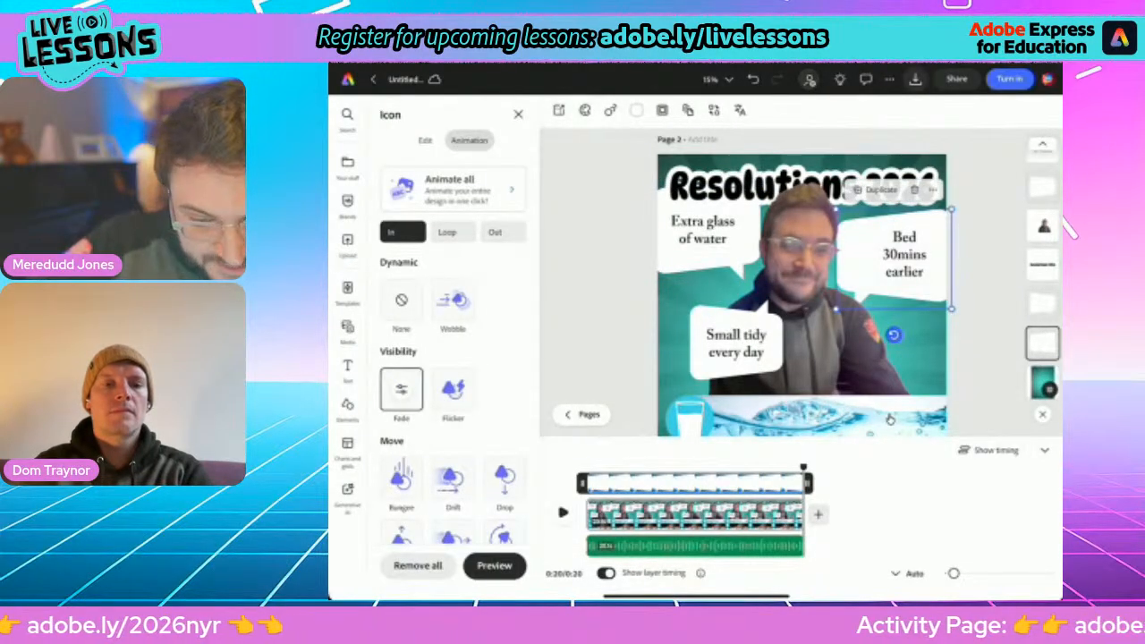
left_click(736, 368)
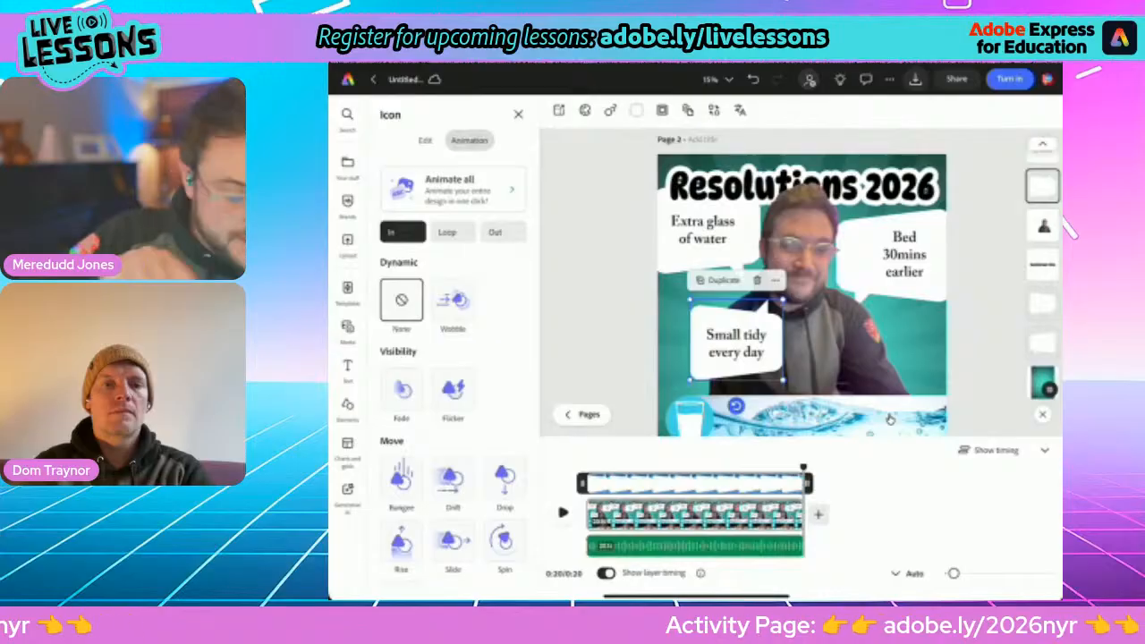
left_click(401, 390)
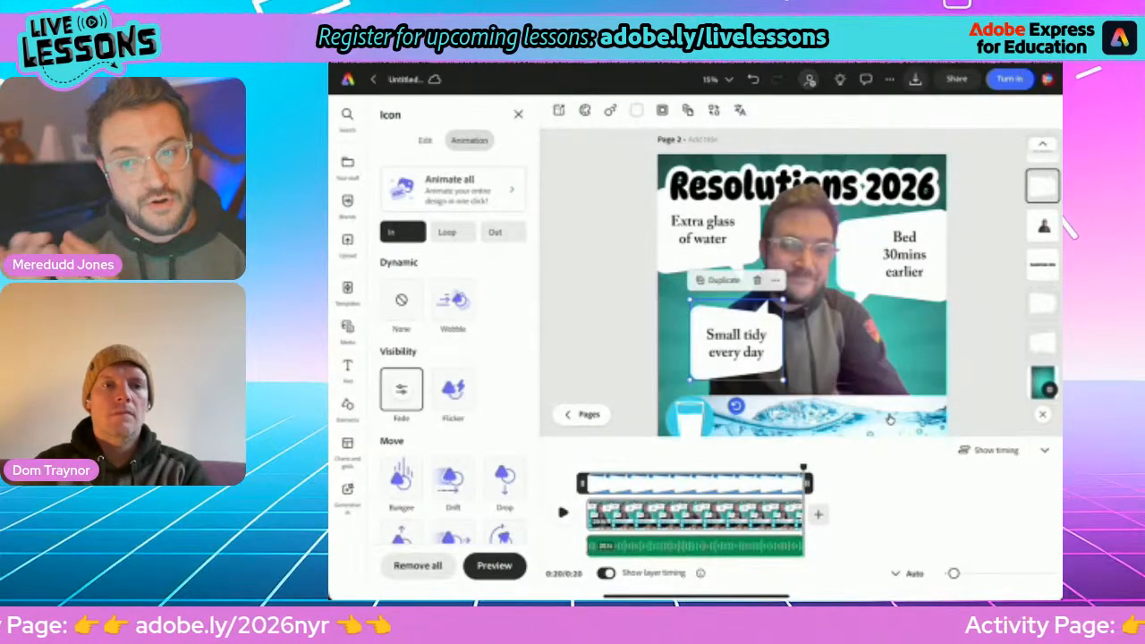
Play page 2 from the start to check the speech bubble and text animations
left_click_drag(803, 468, 587, 468)
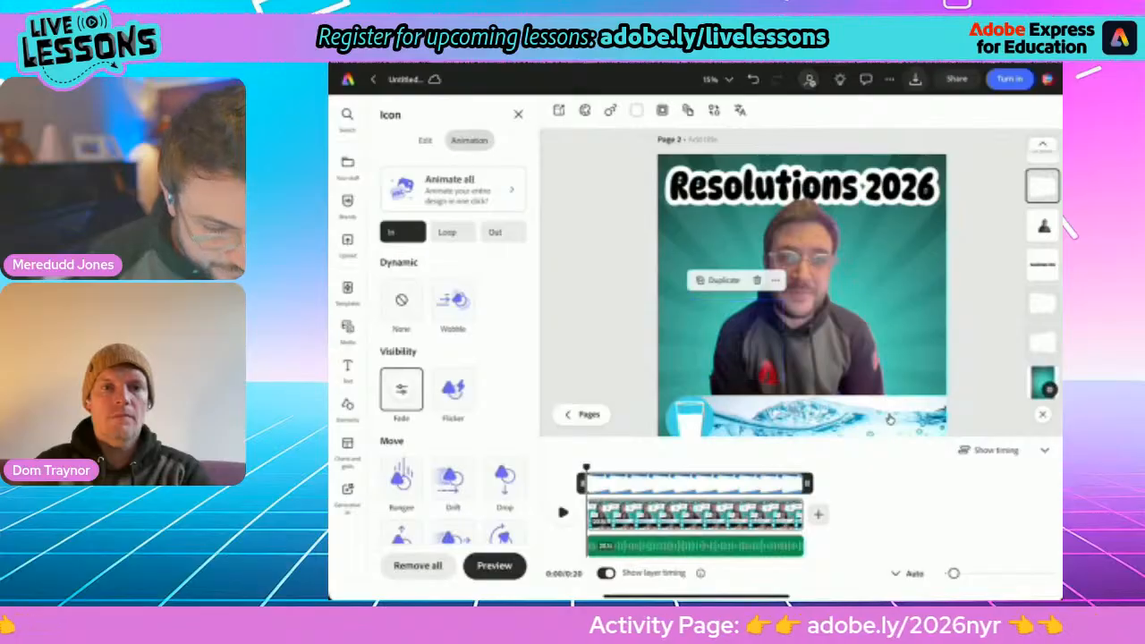
key("space")
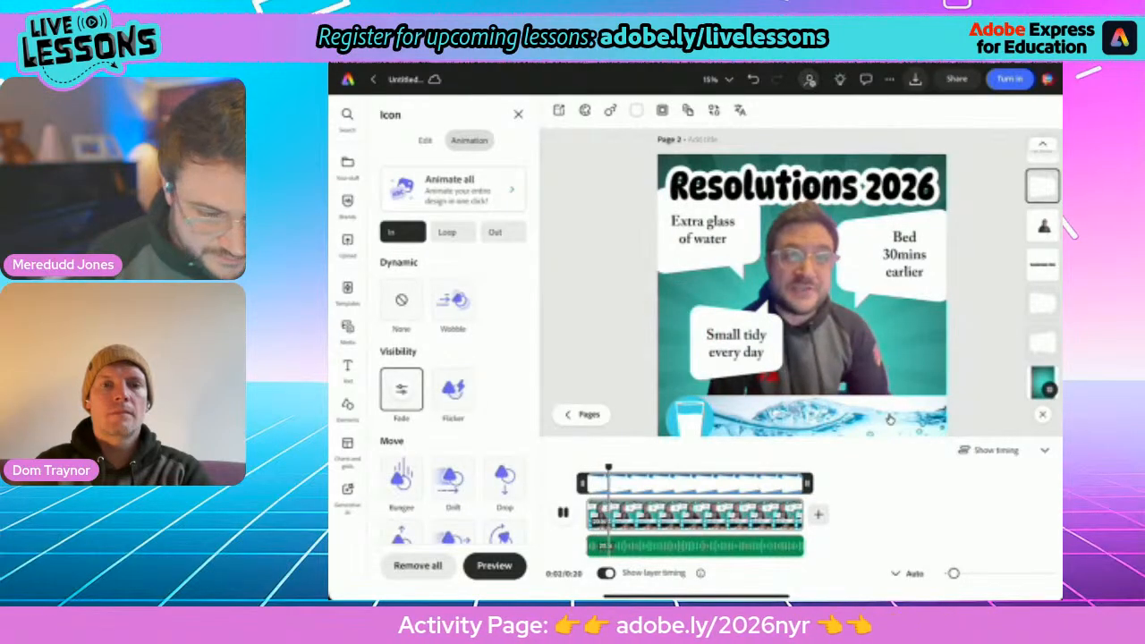
key("space")
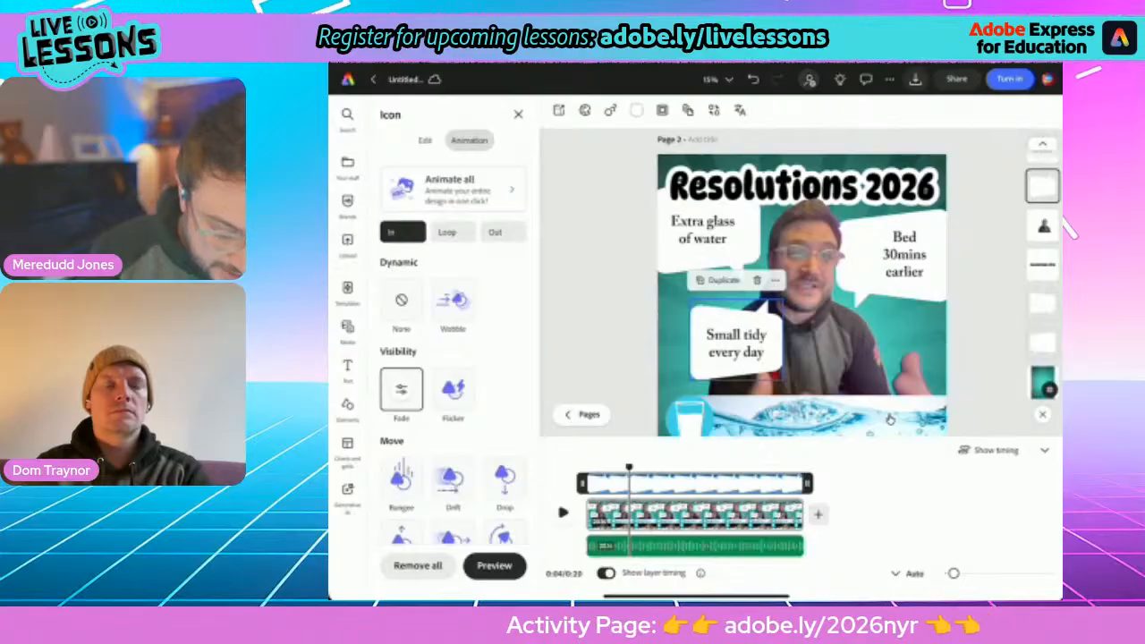
Play page 2 from the start to 0:03 and trim the start of the "Extra glass of water" text and its speech bubble to that point
left_click_drag(628, 467, 587, 467)
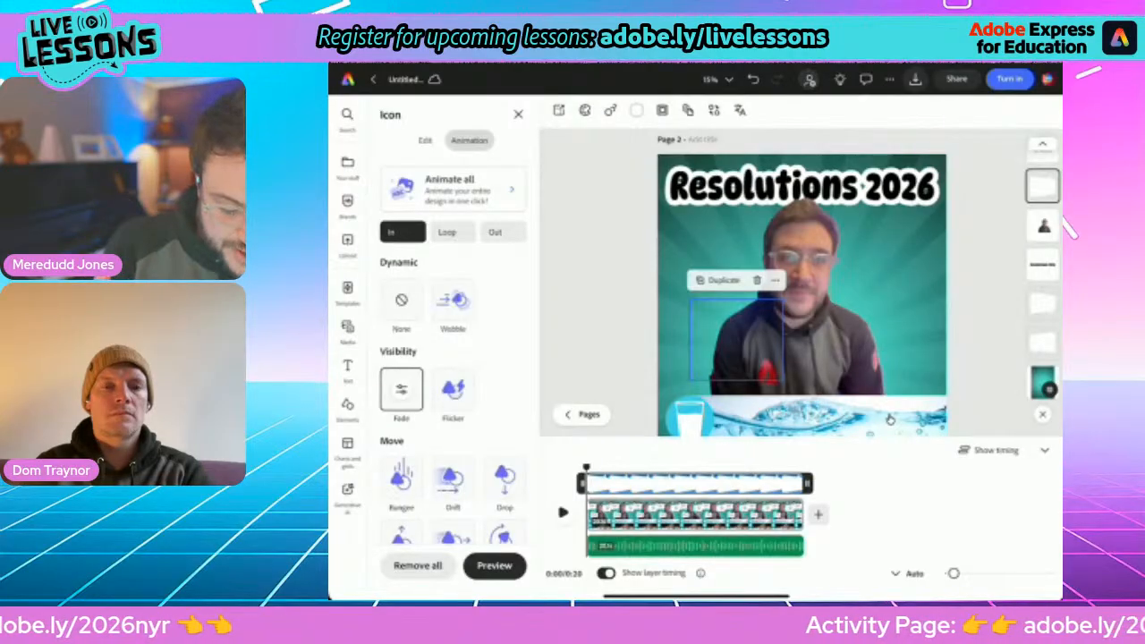
key("space")
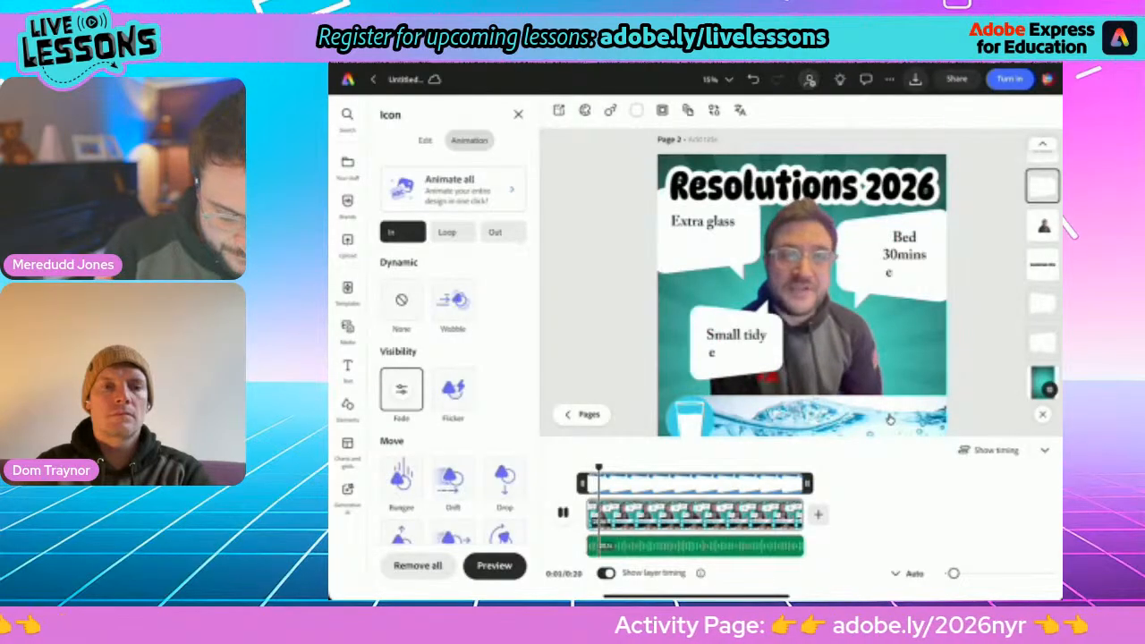
key("space")
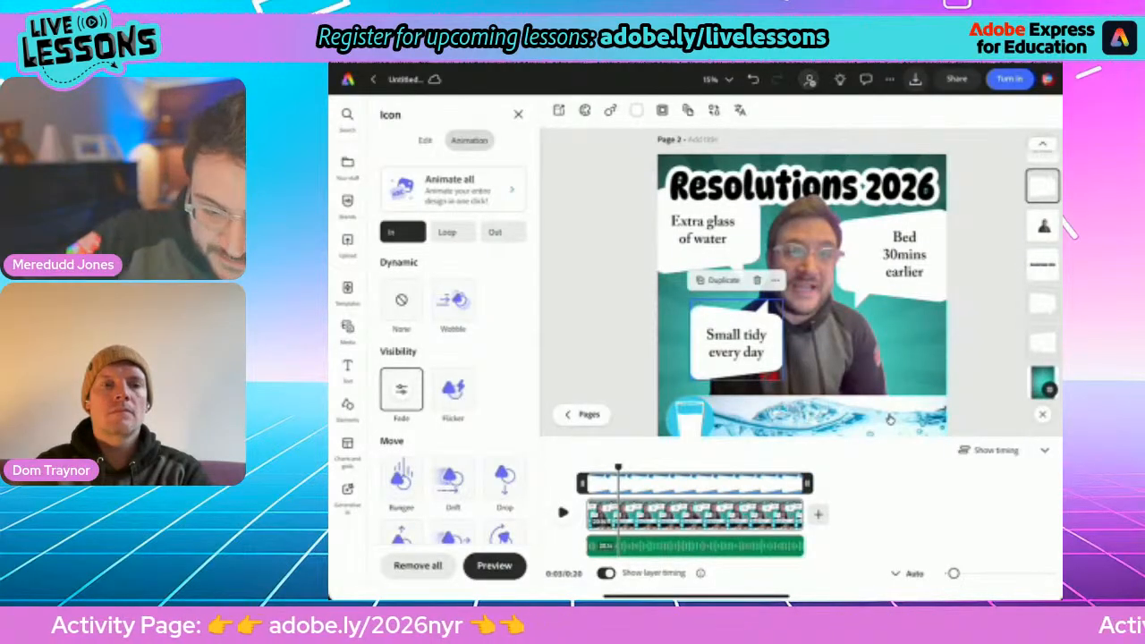
left_click(703, 230)
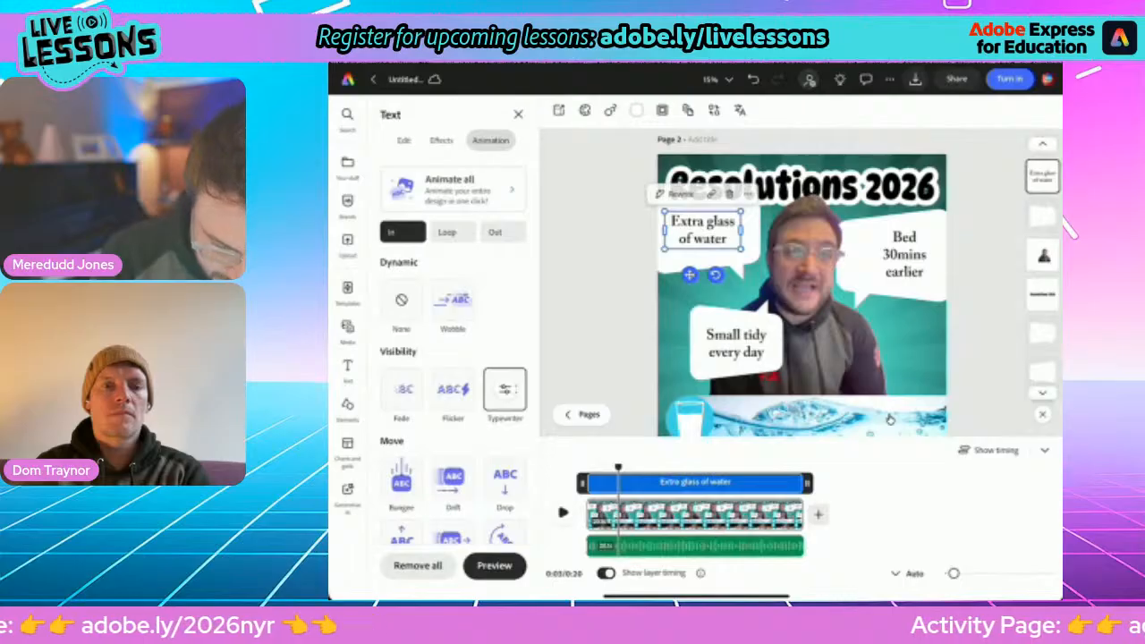
left_click_drag(581, 483, 619, 482)
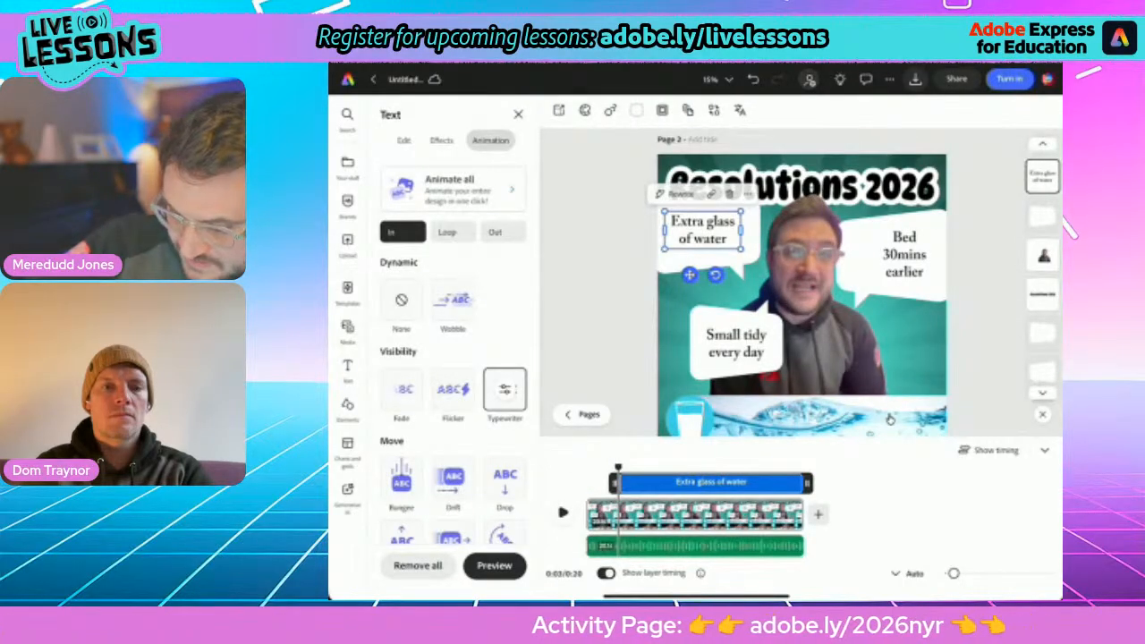
left_click(866, 257)
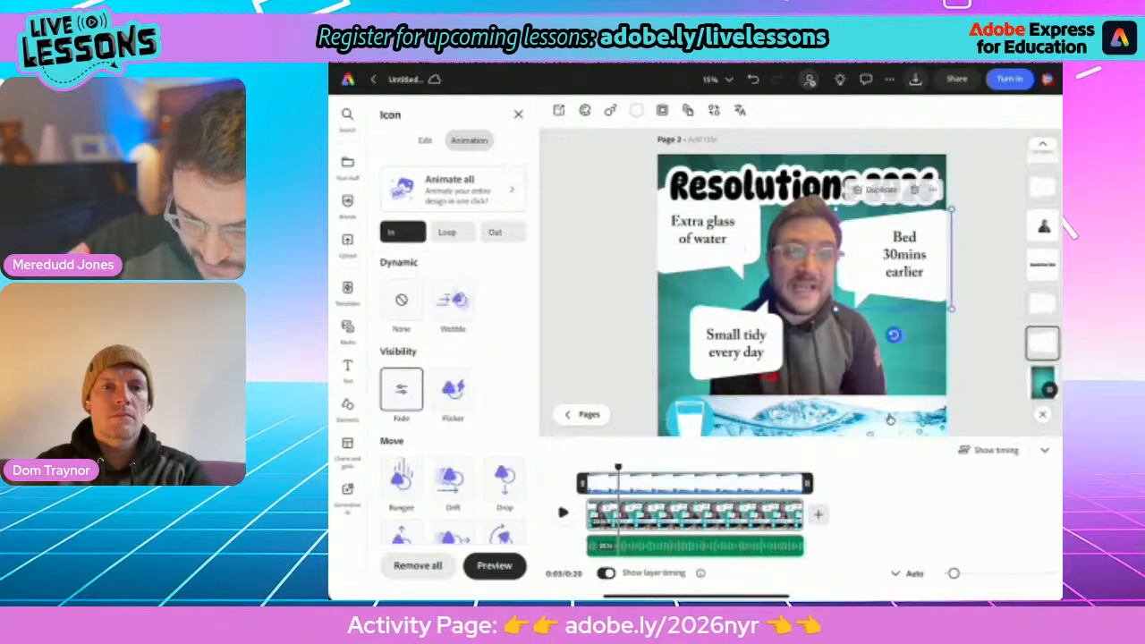
left_click(717, 257)
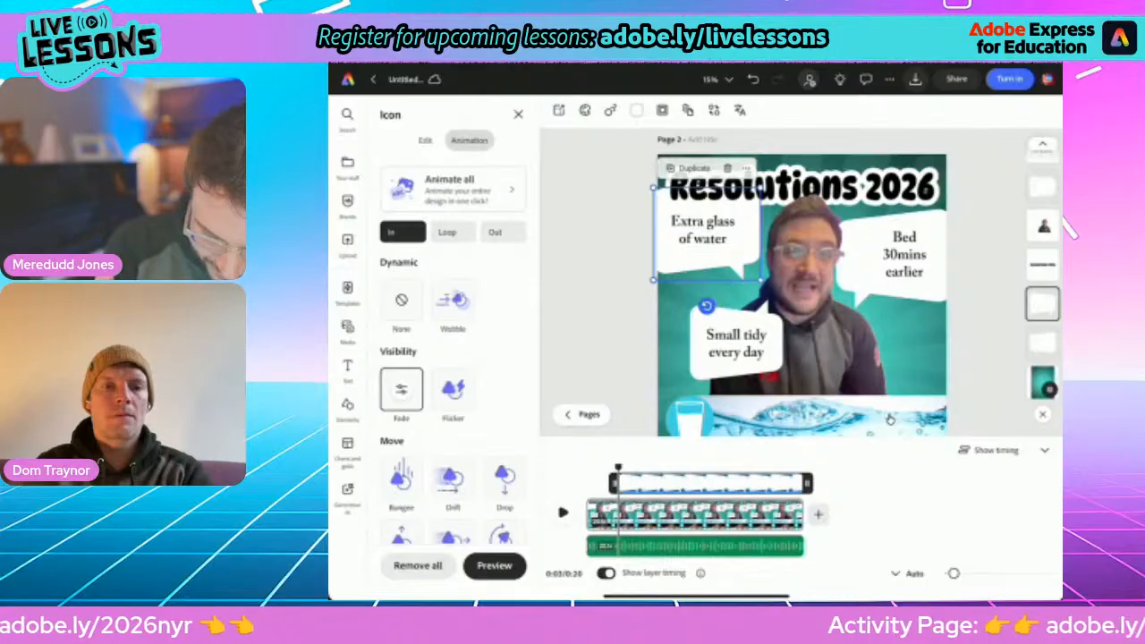
Play on to 0:11 and trim the start of the "Bed 30mins earlier" text and its speech bubble to that point
key("space")
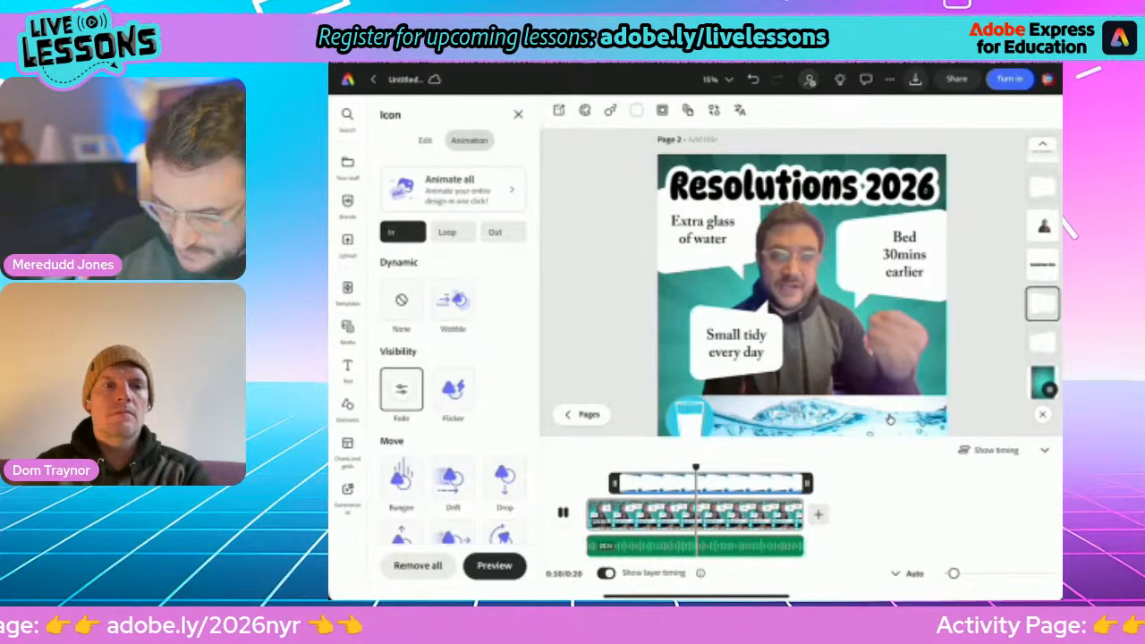
key("space")
left_click(904, 255)
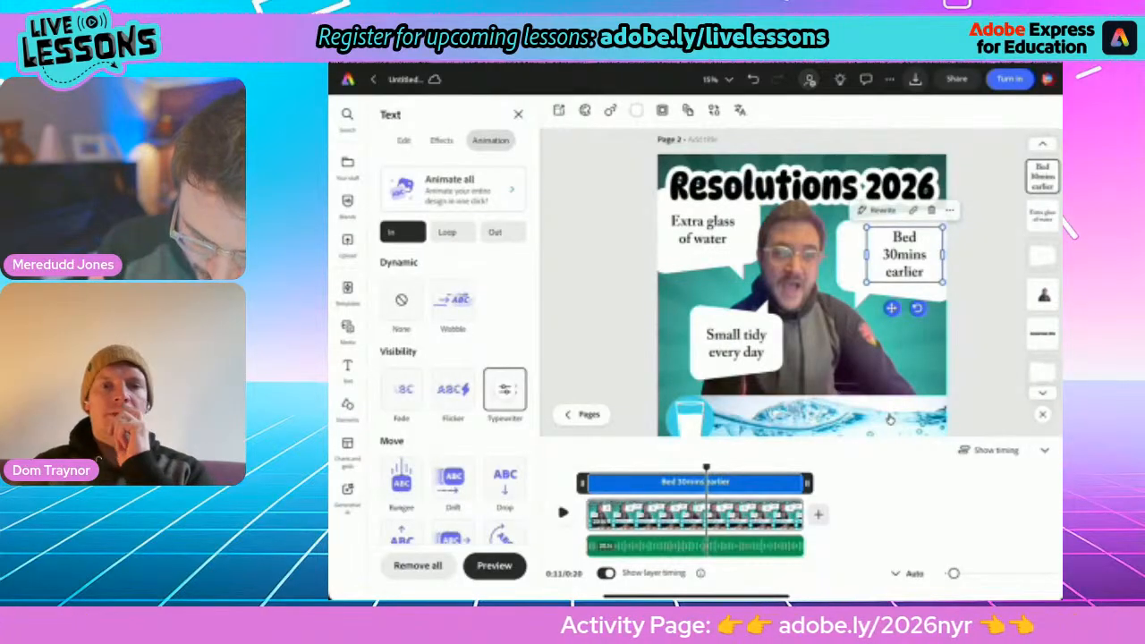
left_click_drag(582, 482, 702, 483)
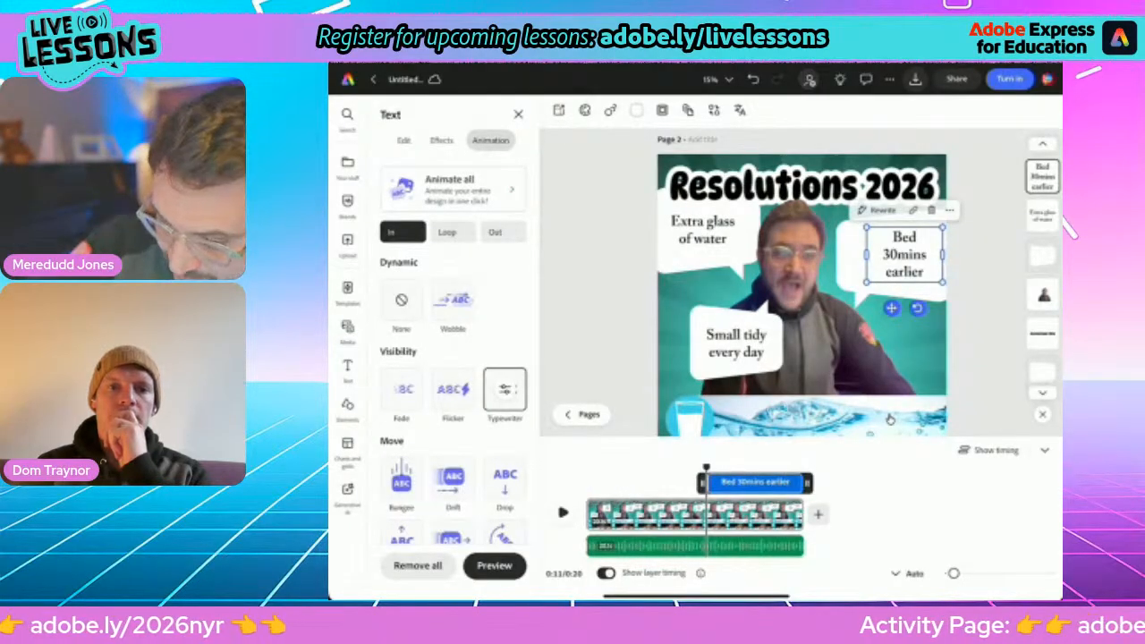
left_click(698, 259)
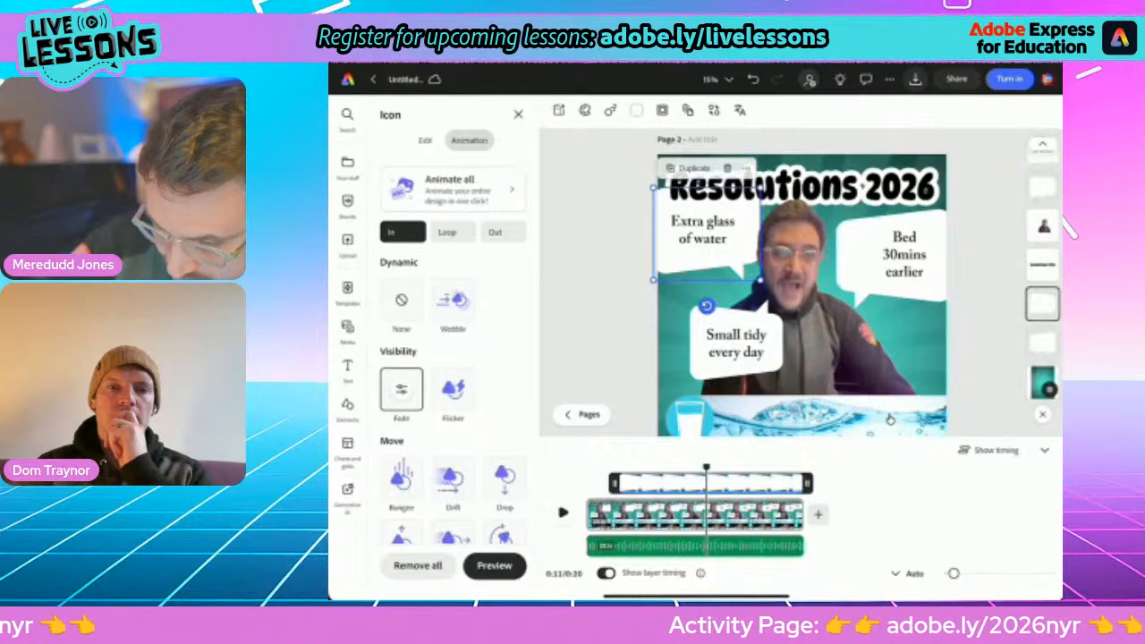
left_click(863, 260)
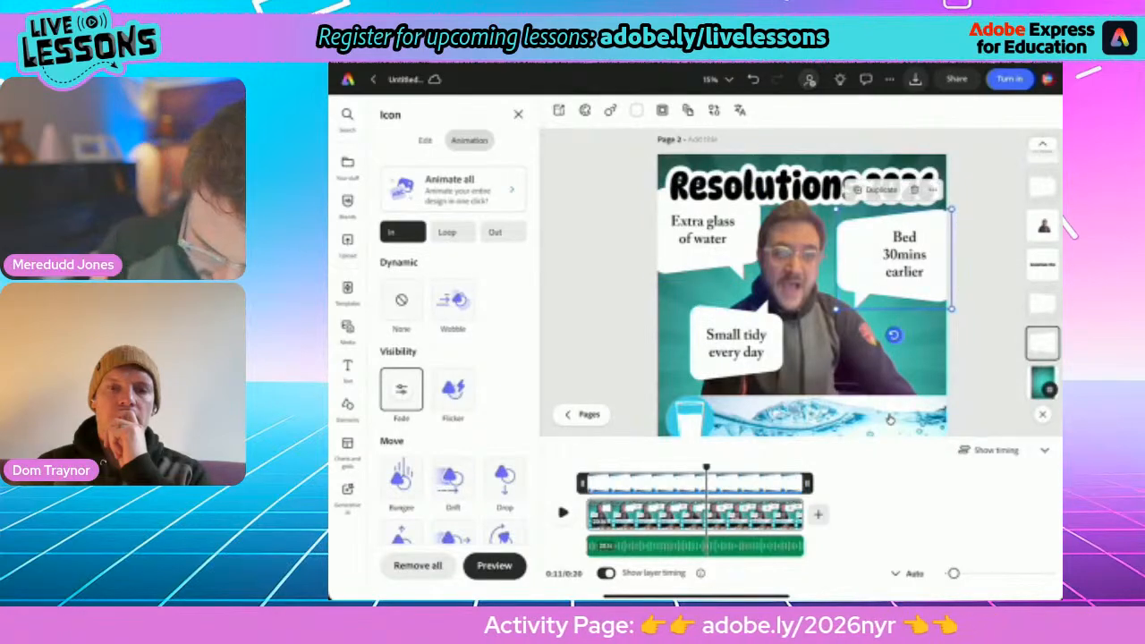
left_click(626, 468)
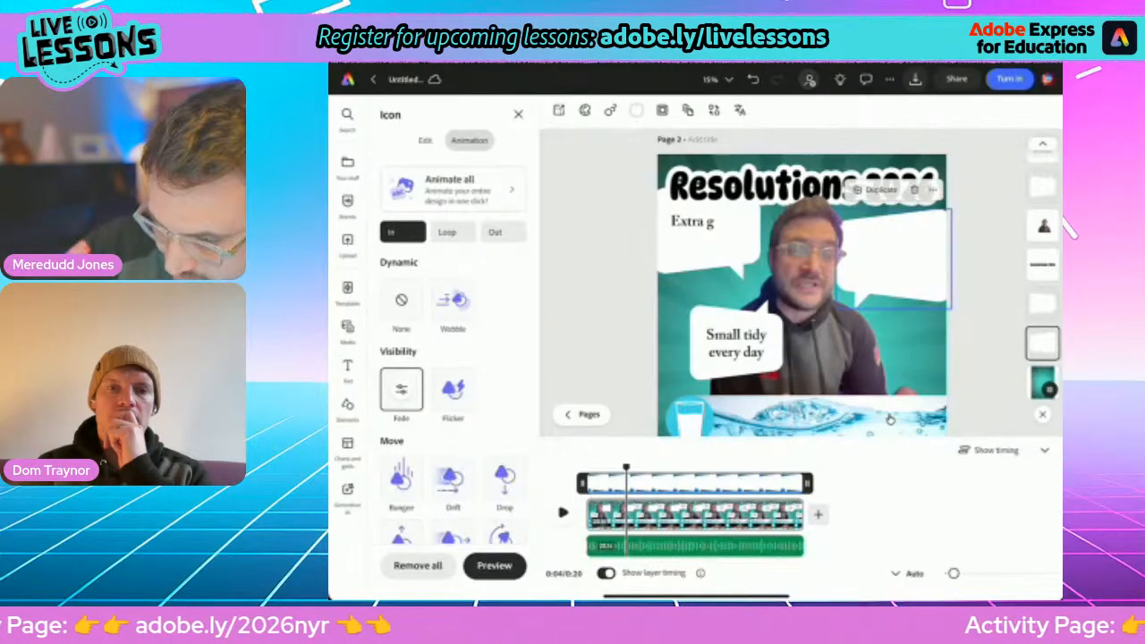
scroll(1042, 273, "up", 1)
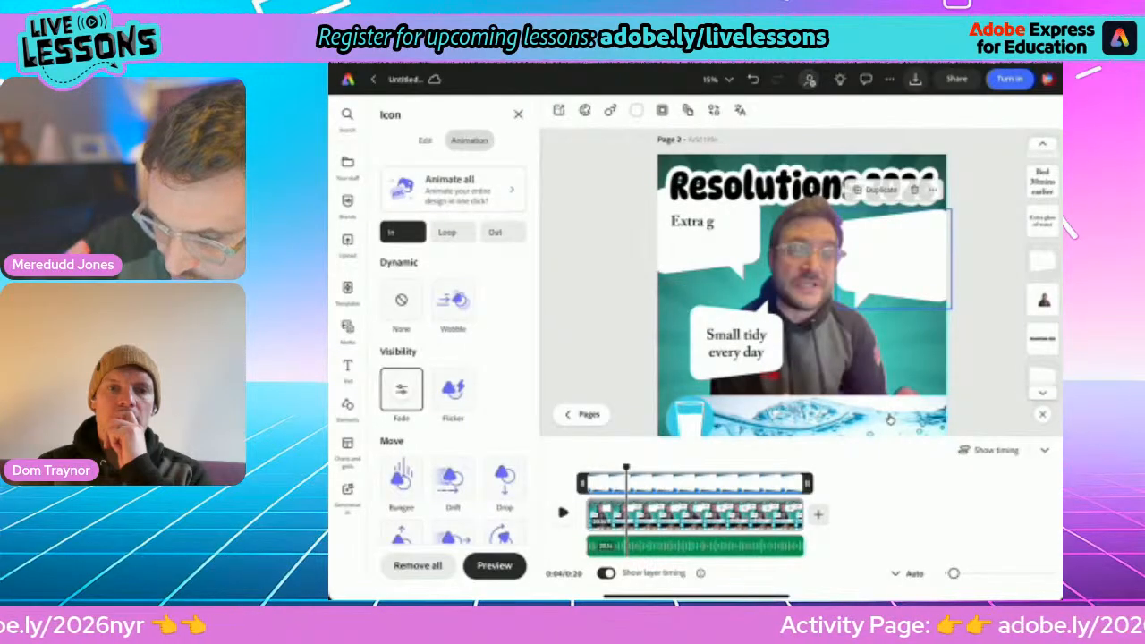
left_click(1042, 182)
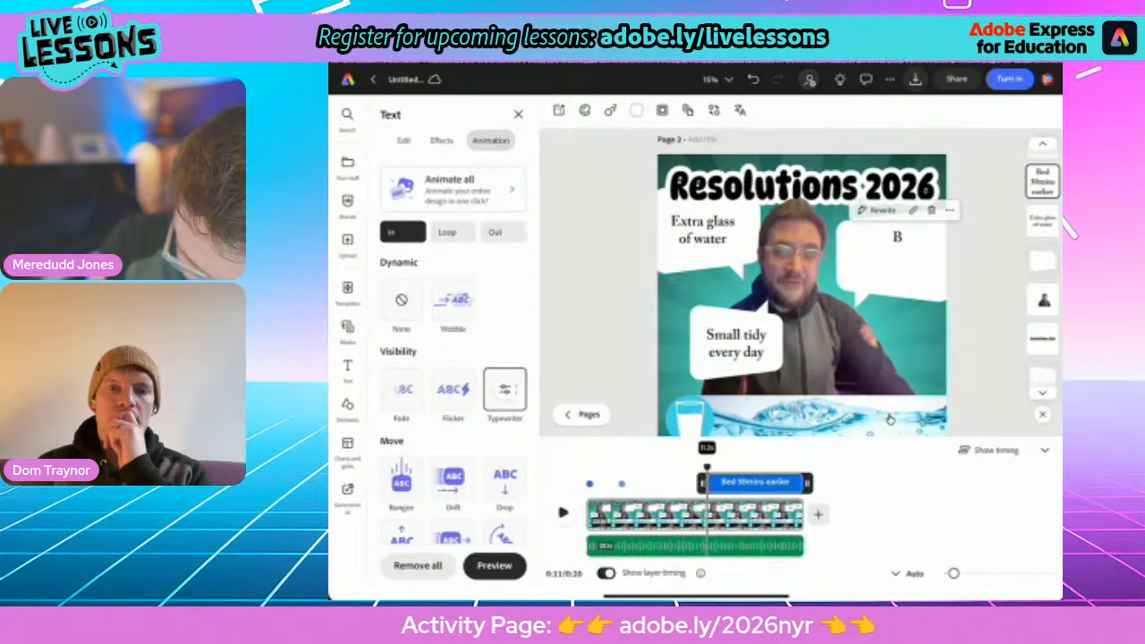
scroll(1042, 286, "down", 2)
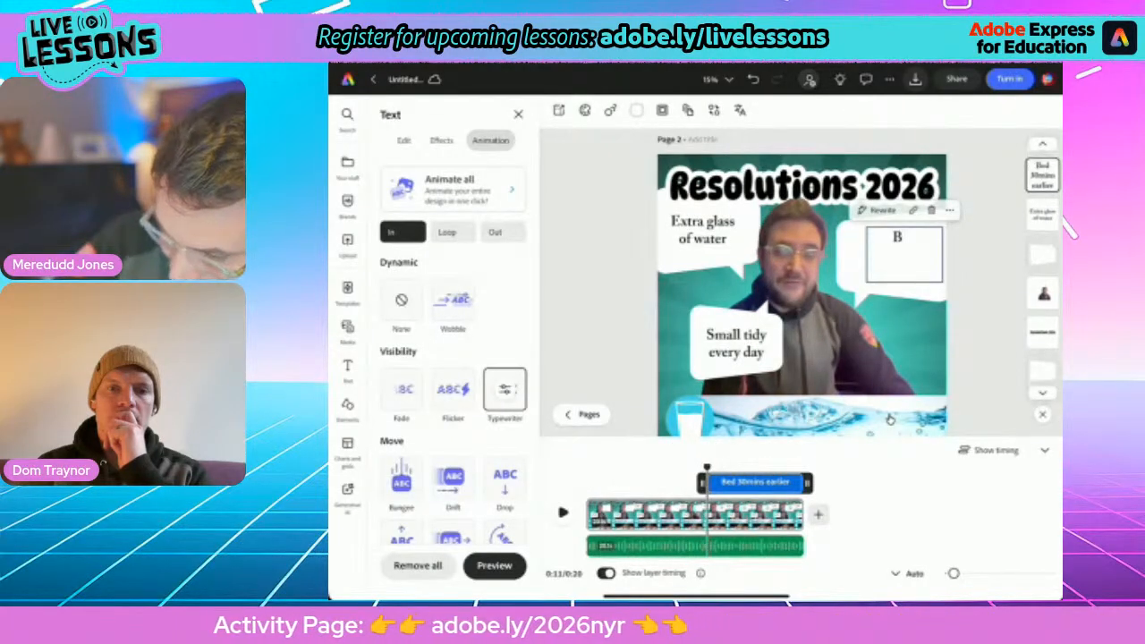
left_click(1042, 344)
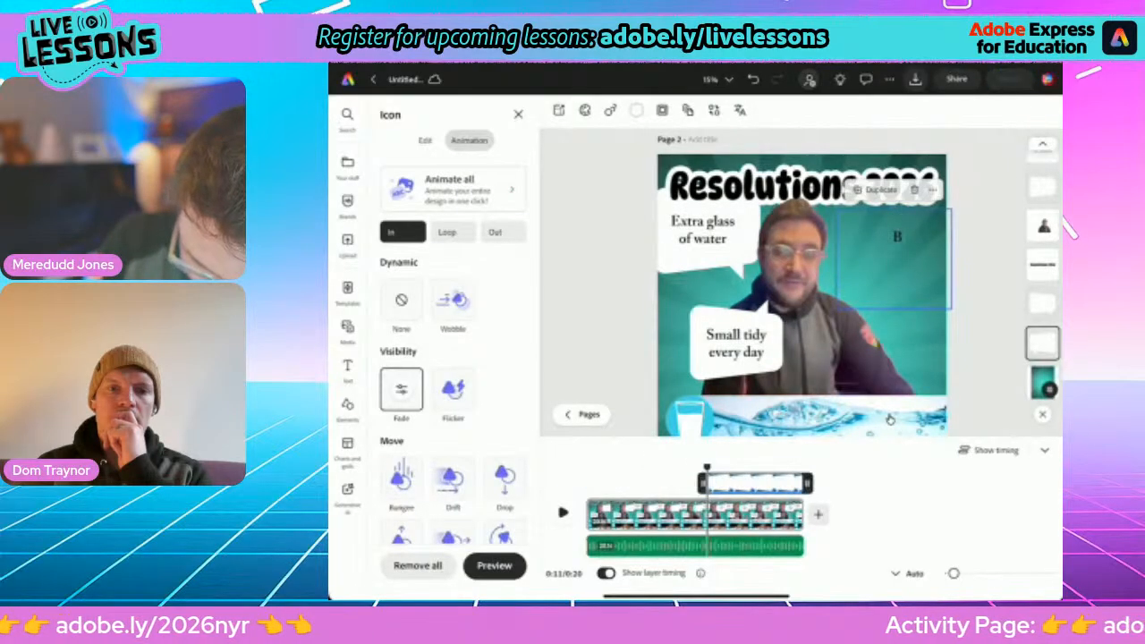
Play on to 0:16 and trim the start of the "Small tidy every day" text and its speech bubble to that point
key("space")
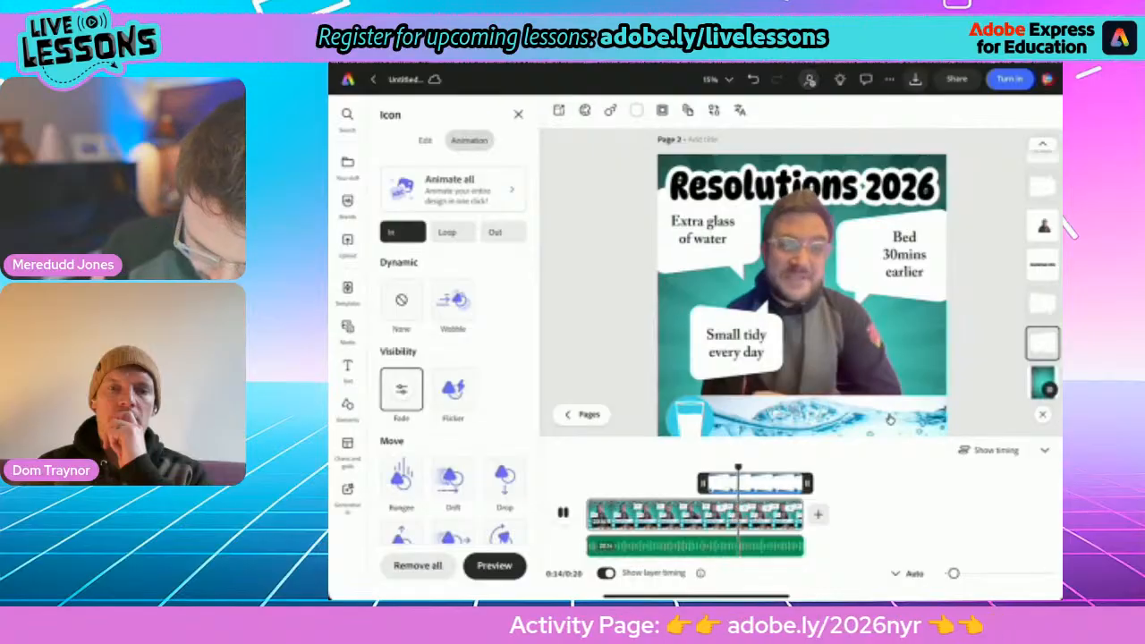
key("space")
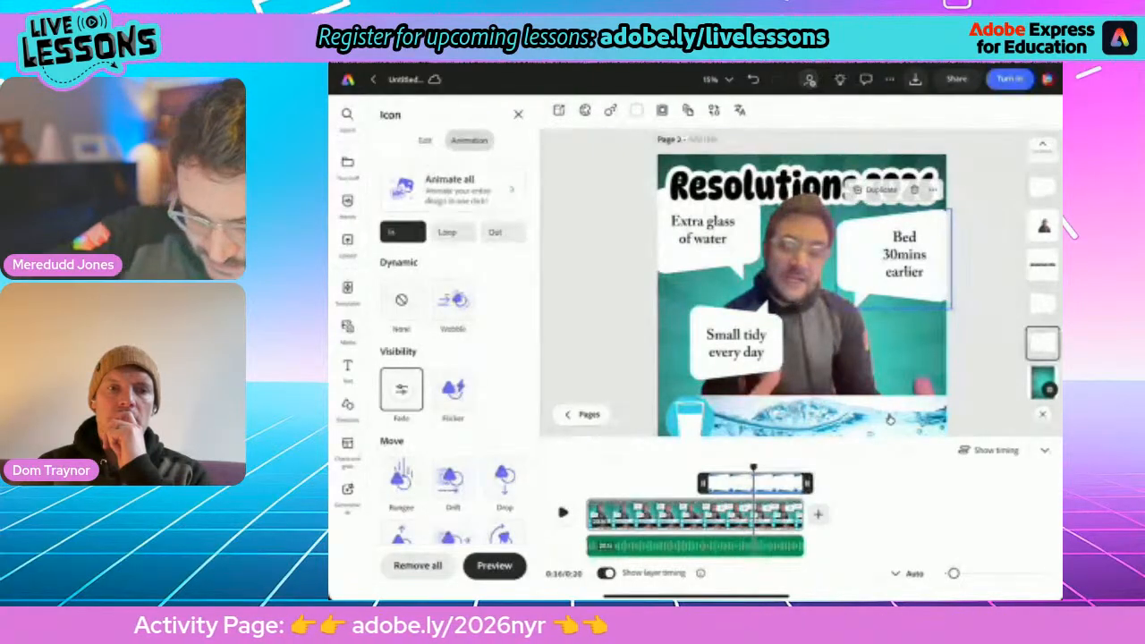
left_click(736, 343)
left_click_drag(581, 483, 747, 483)
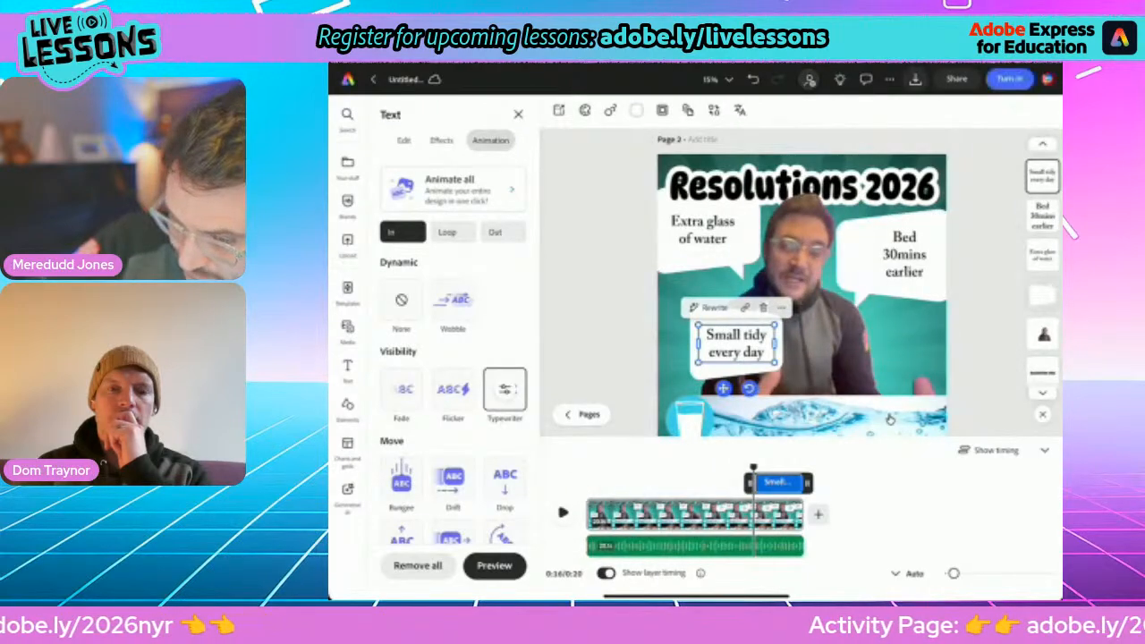
left_click(766, 369)
mouse_move(581, 483)
left_mouse_down()
mouse_move(747, 483)
mouse_move(723, 466)
mouse_move(586, 467)
left_mouse_up()
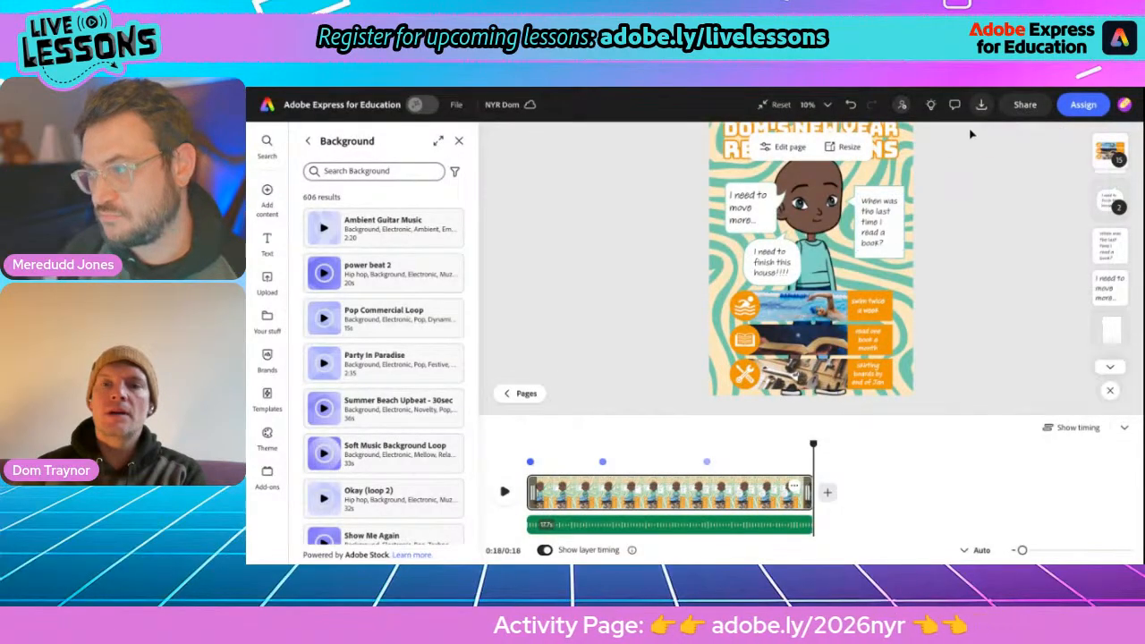
Update the published view-only link of the NYR Dom file to reflect the latest changes and copy the link
left_click(1013, 108)
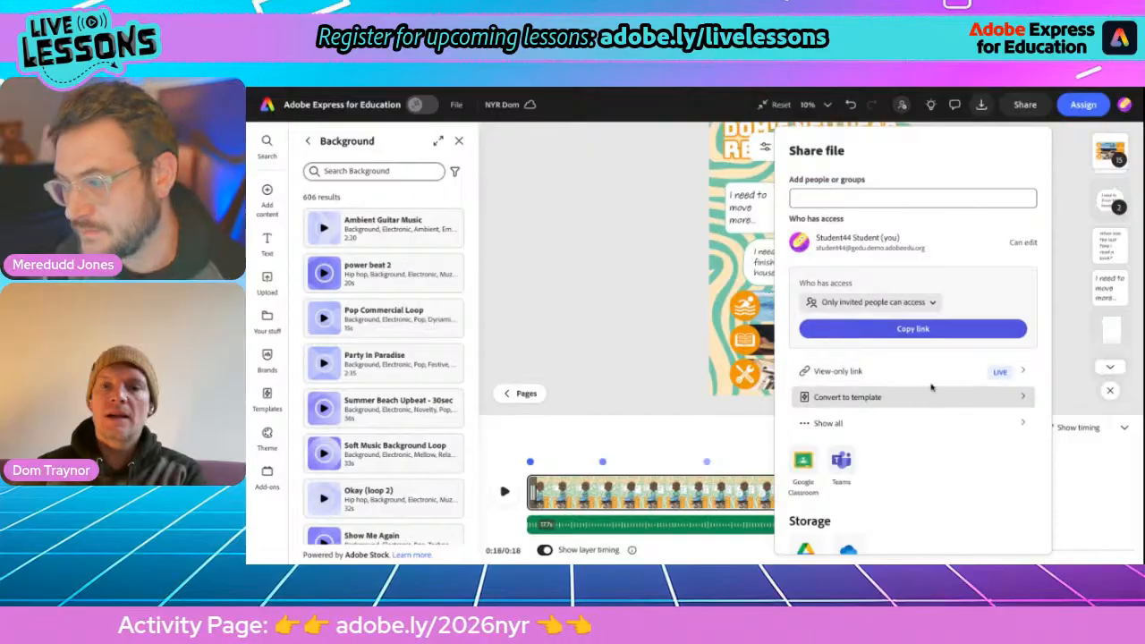
left_click(941, 375)
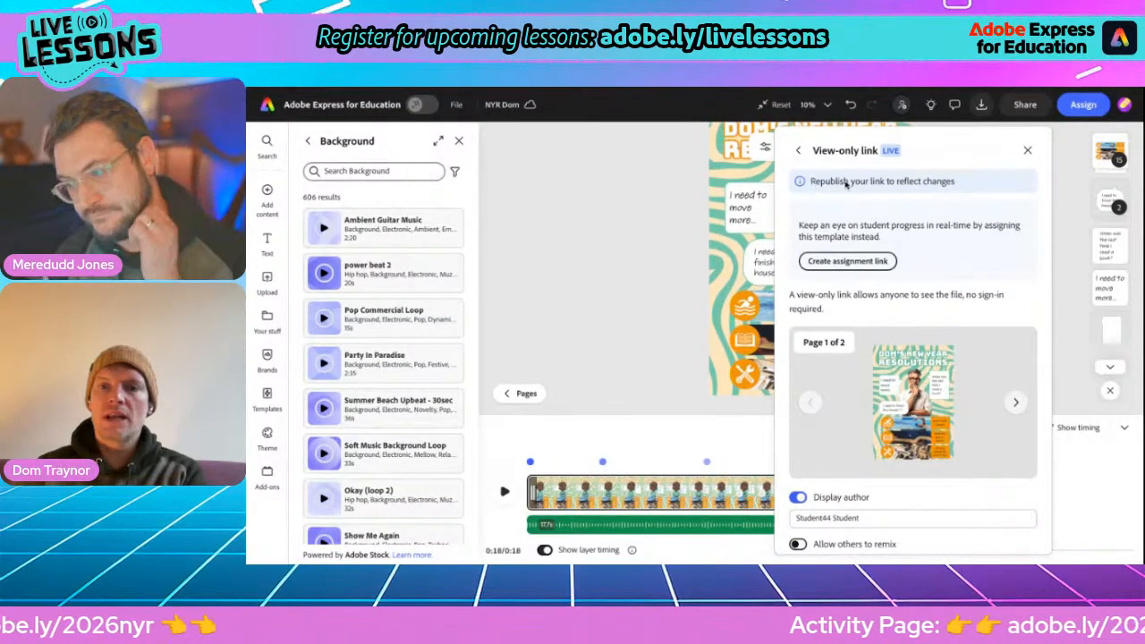
scroll(929, 289, "down", 1)
scroll(928, 289, "down", 2)
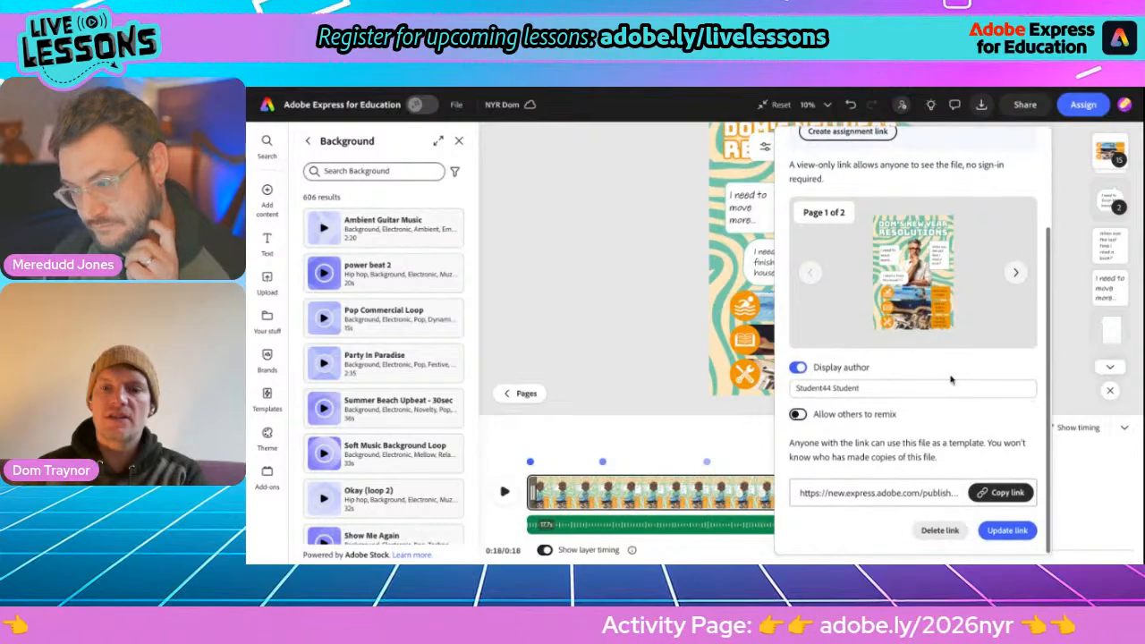
left_click(1007, 530)
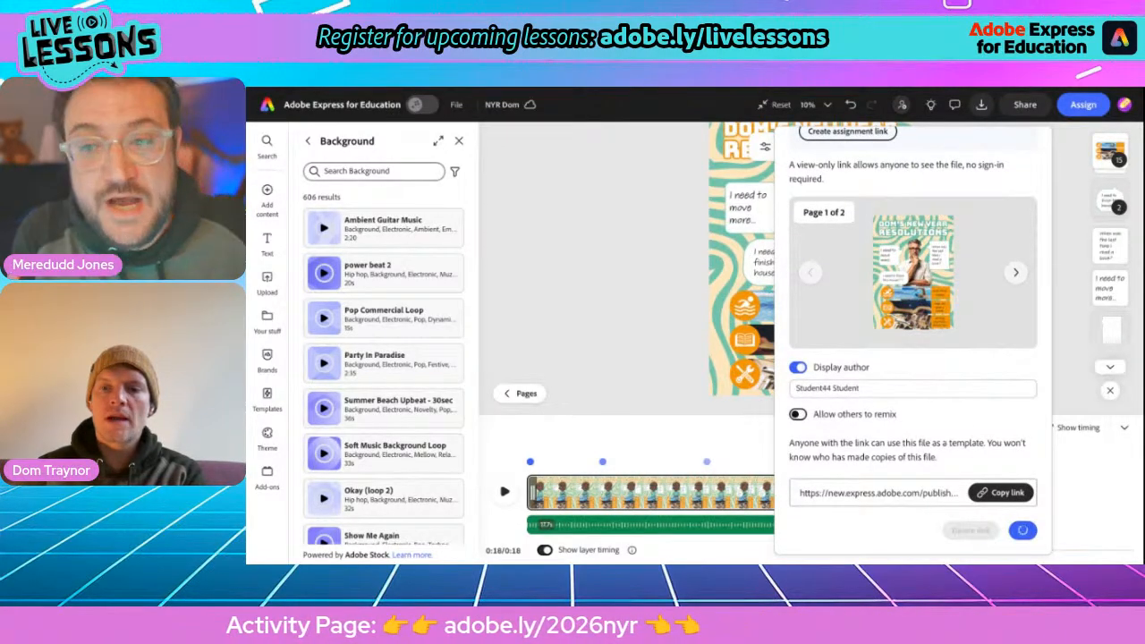
left_click(981, 496)
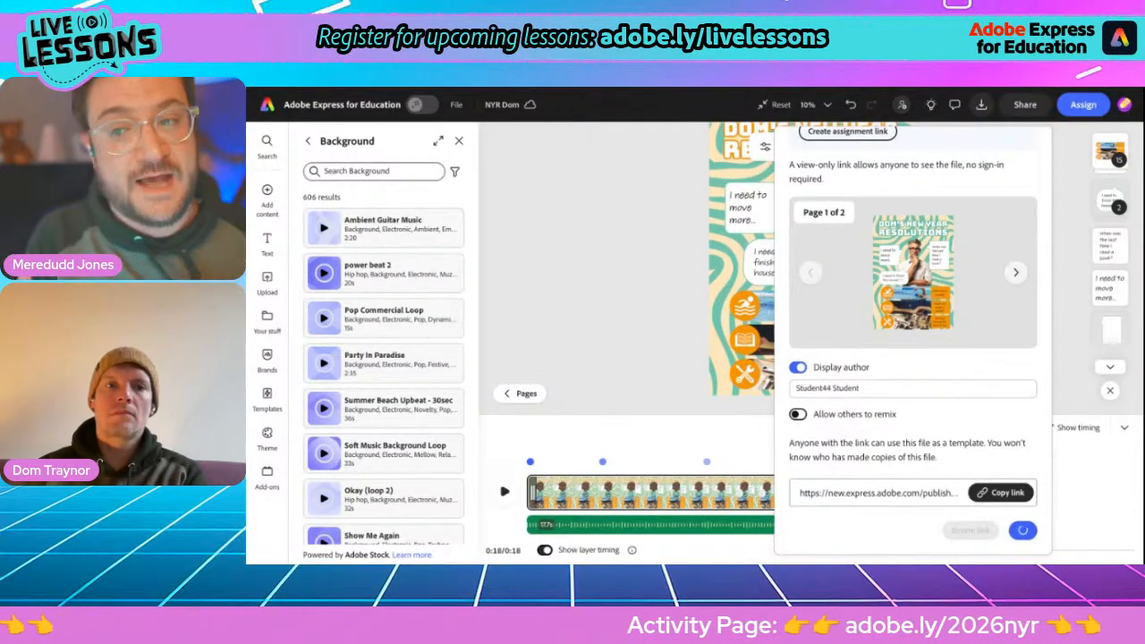
Switch to the lesson's activity page in the browser and open the Pupil Evidence Form from the Live Lesson Loot section
key("ctrl+Tab")
scroll(611, 334, "down", 4)
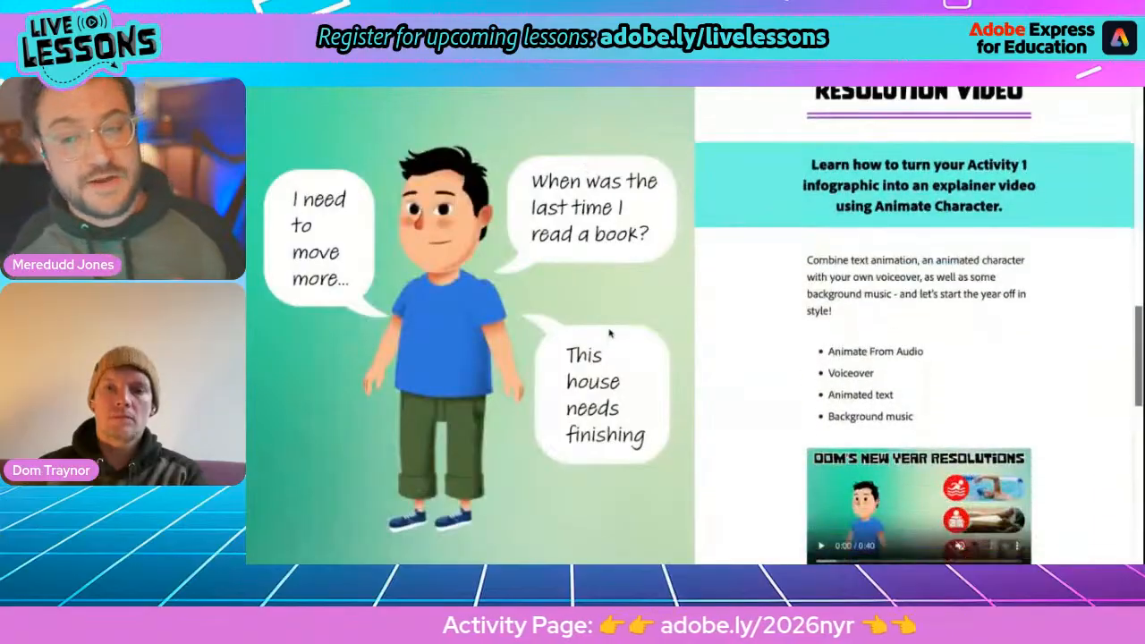
scroll(609, 334, "down", 5)
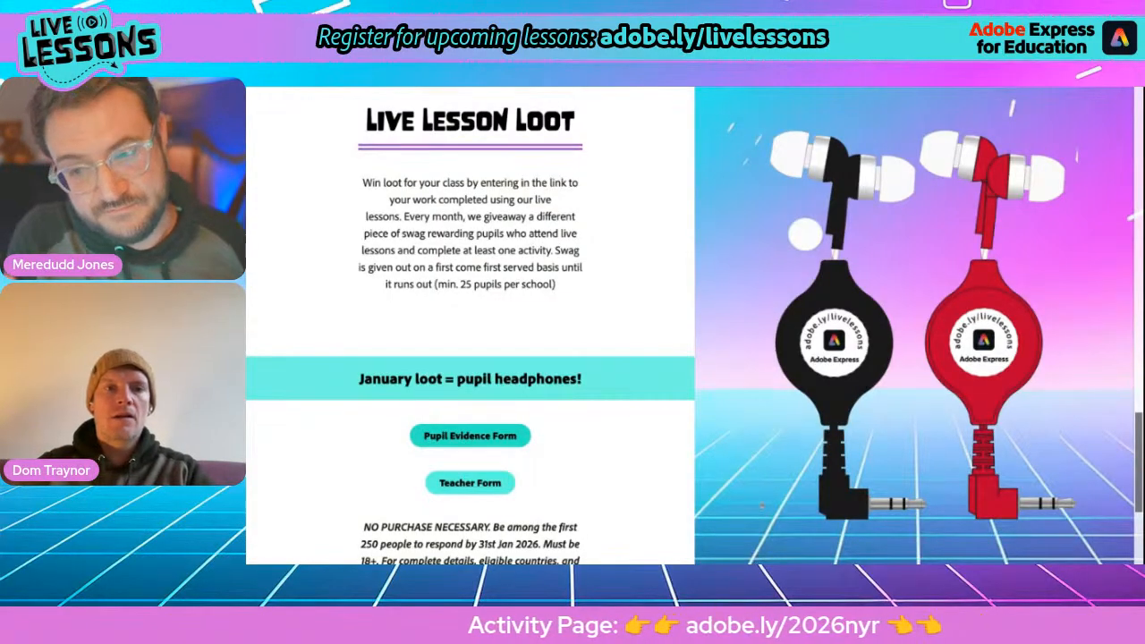
left_click(470, 436)
Enter "Your school name" as the school name and paste the copied view-only link as the published Adobe Express link
left_click(531, 347)
type("Your school anm")
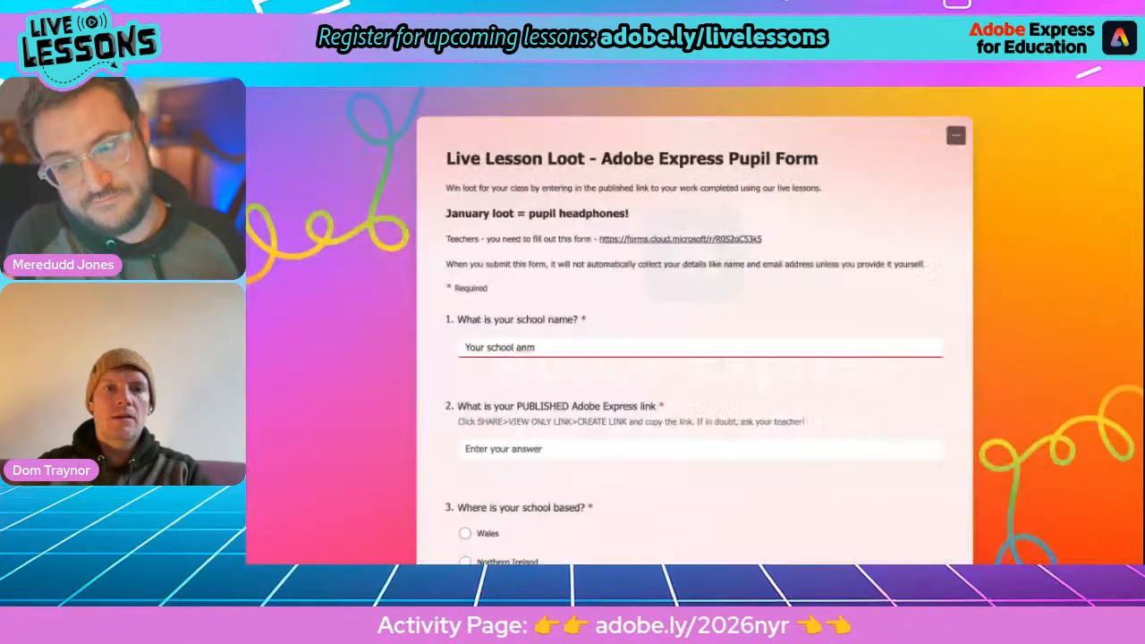
double_click(519, 347)
type("name")
left_click(523, 449)
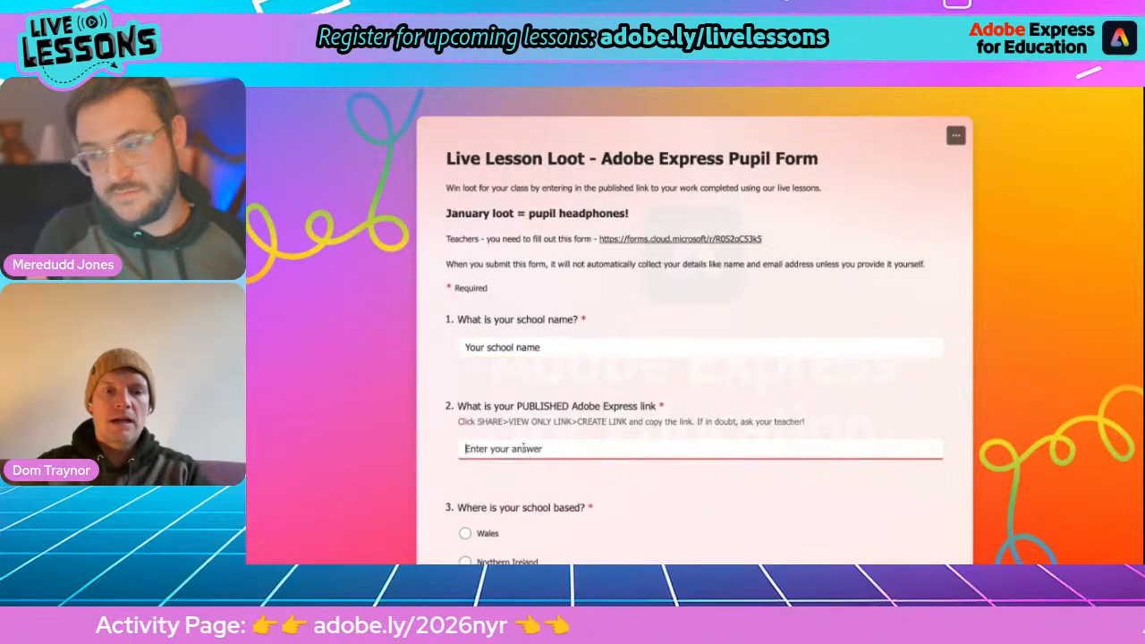
key("ctrl+v")
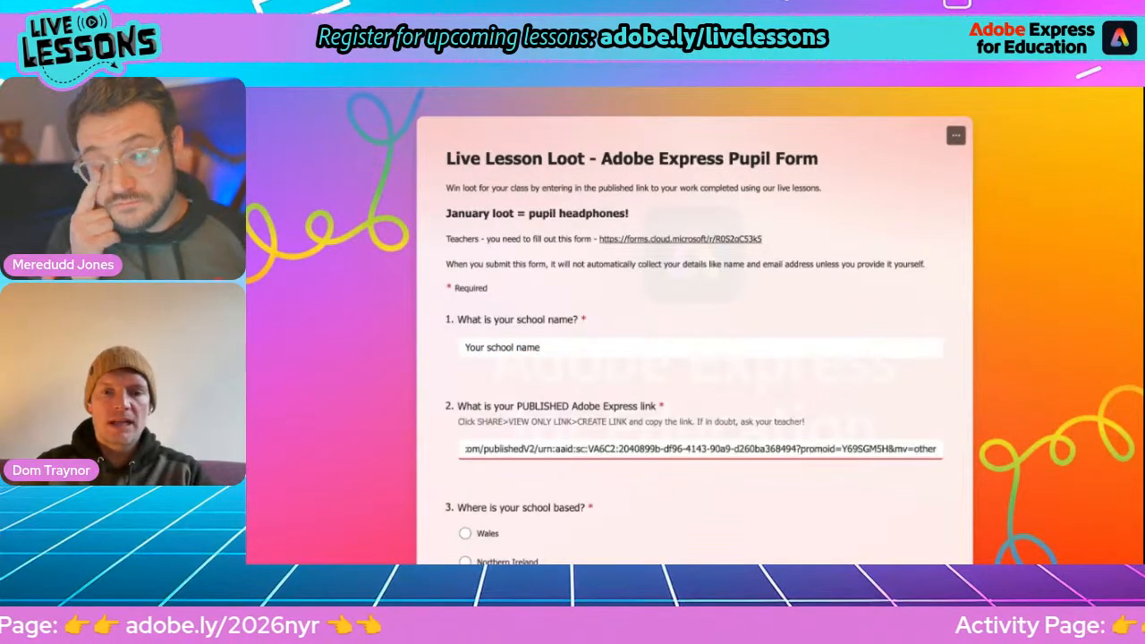
Choose Northern Ireland as the school's location and submit the pupil form
scroll(579, 456, "down", 3)
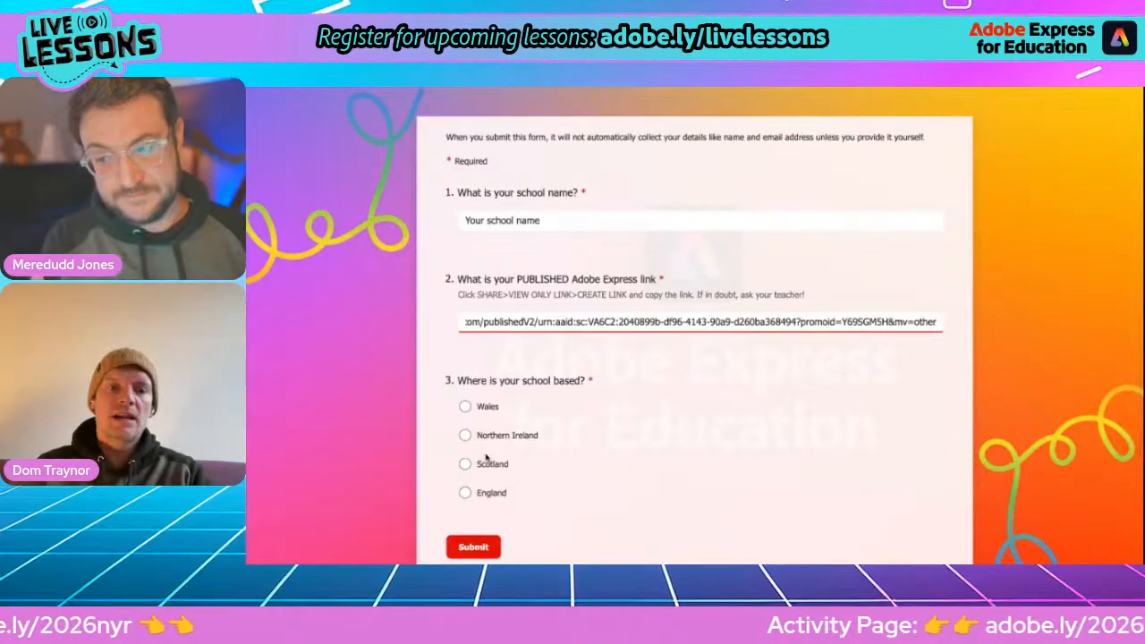
left_click(465, 436)
scroll(582, 434, "down", 2)
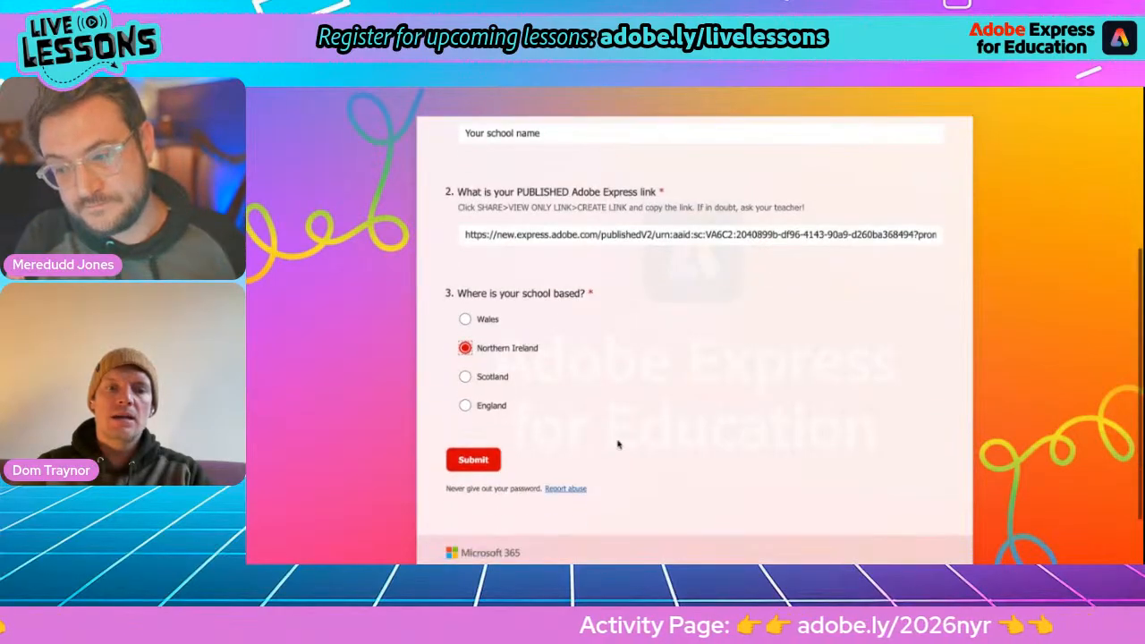
left_click(464, 460)
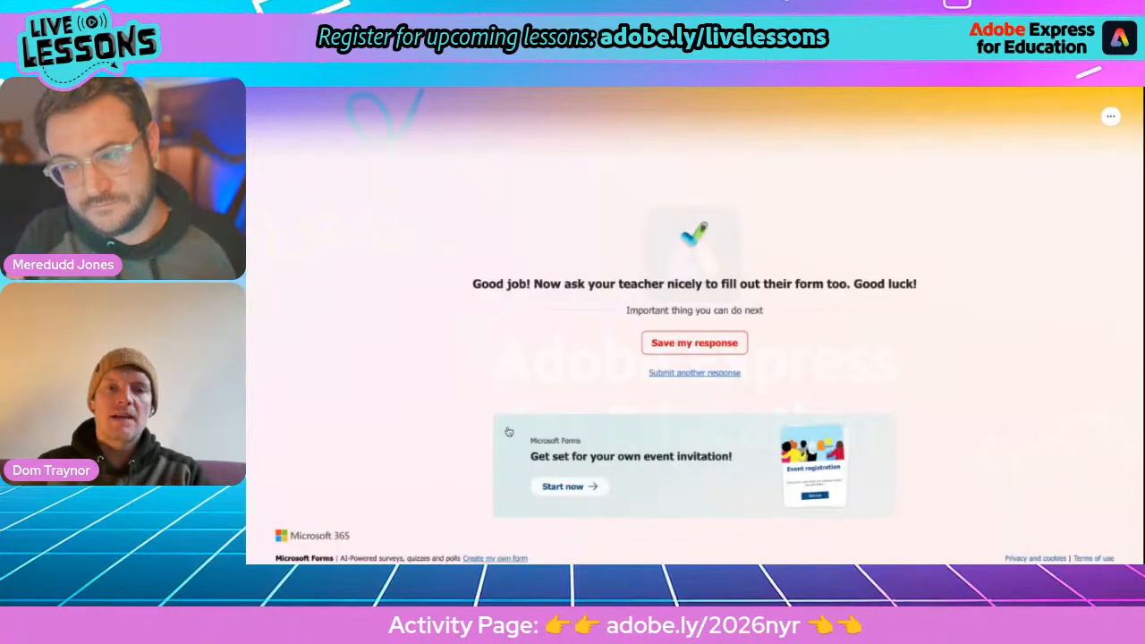